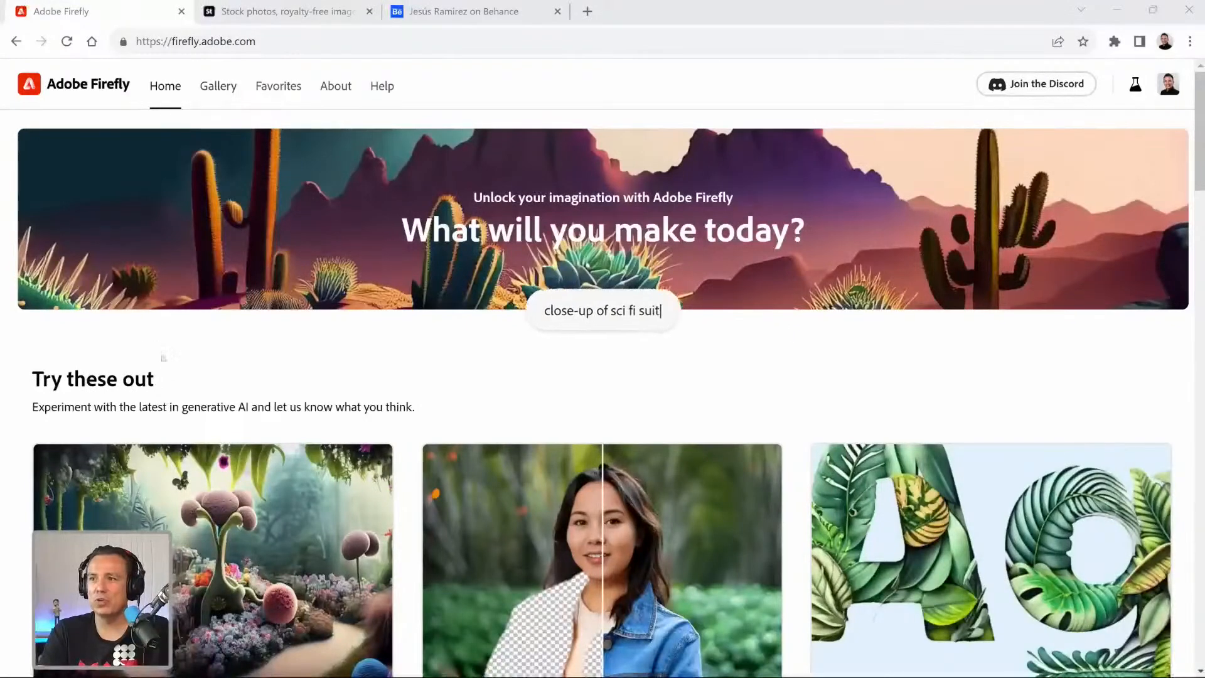
Generate text-to-image results from the prompt "modern Livingroom with a fireplace", accepting the spelling suggestion "Livingroom".
scroll(175, 408, down, 3)
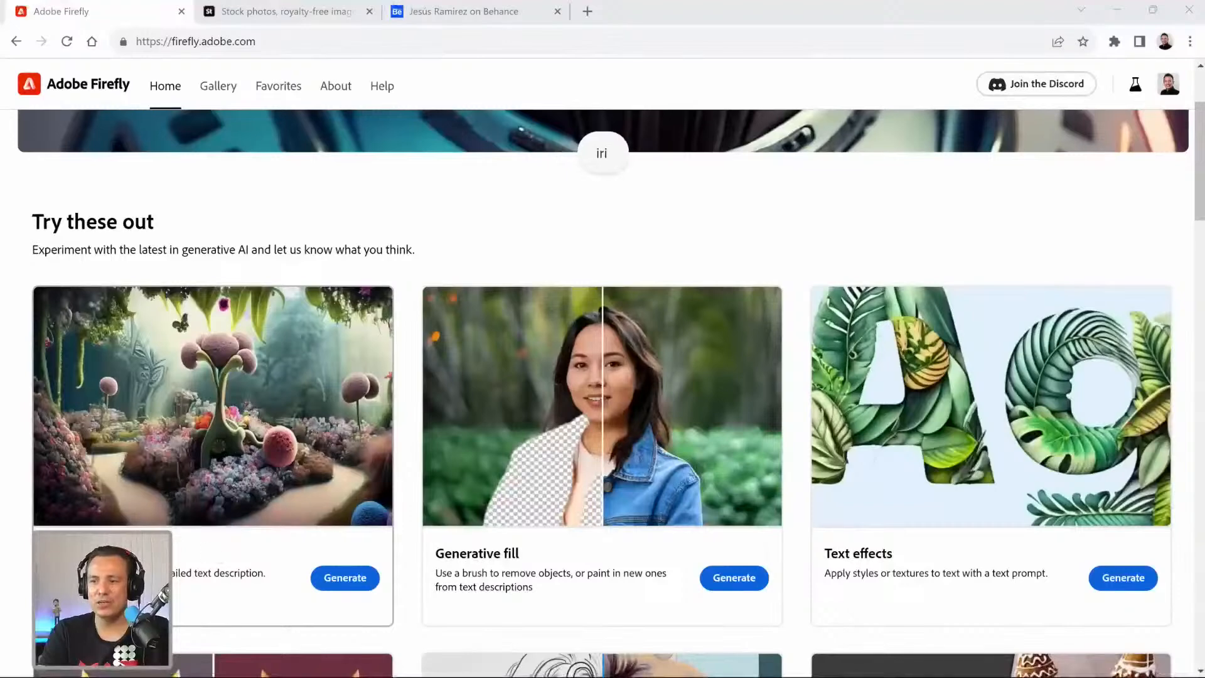
click(368, 582)
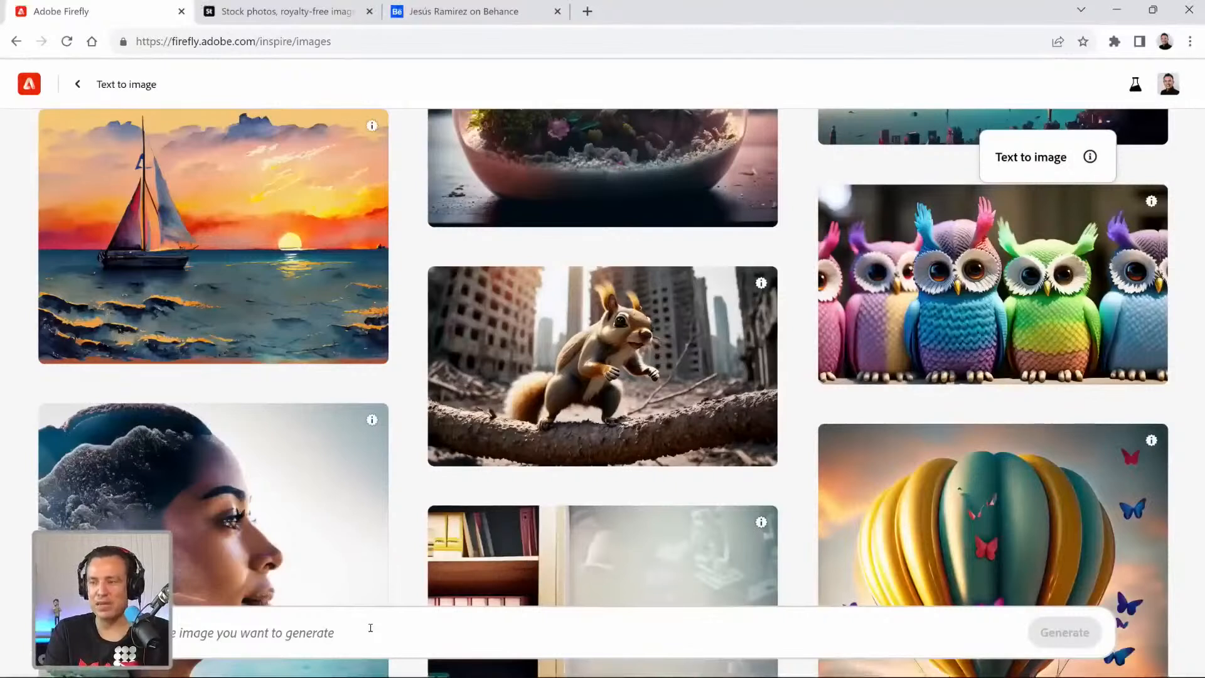
click(370, 627)
text(livingroom )
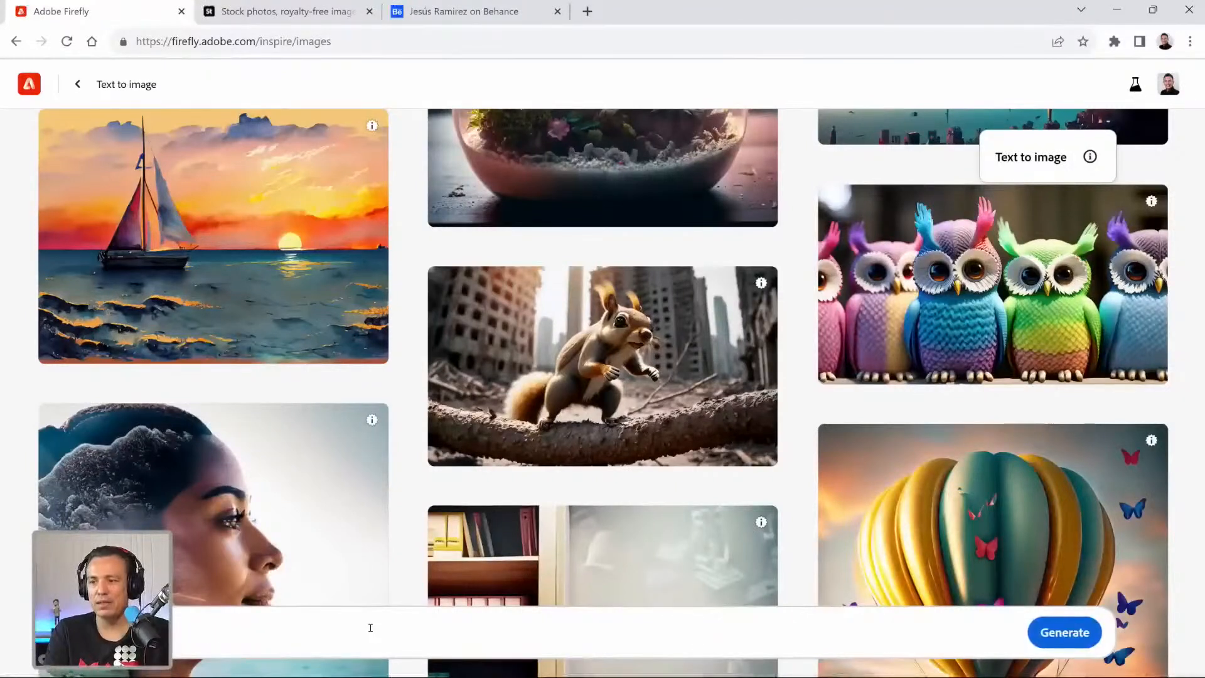
text(with )
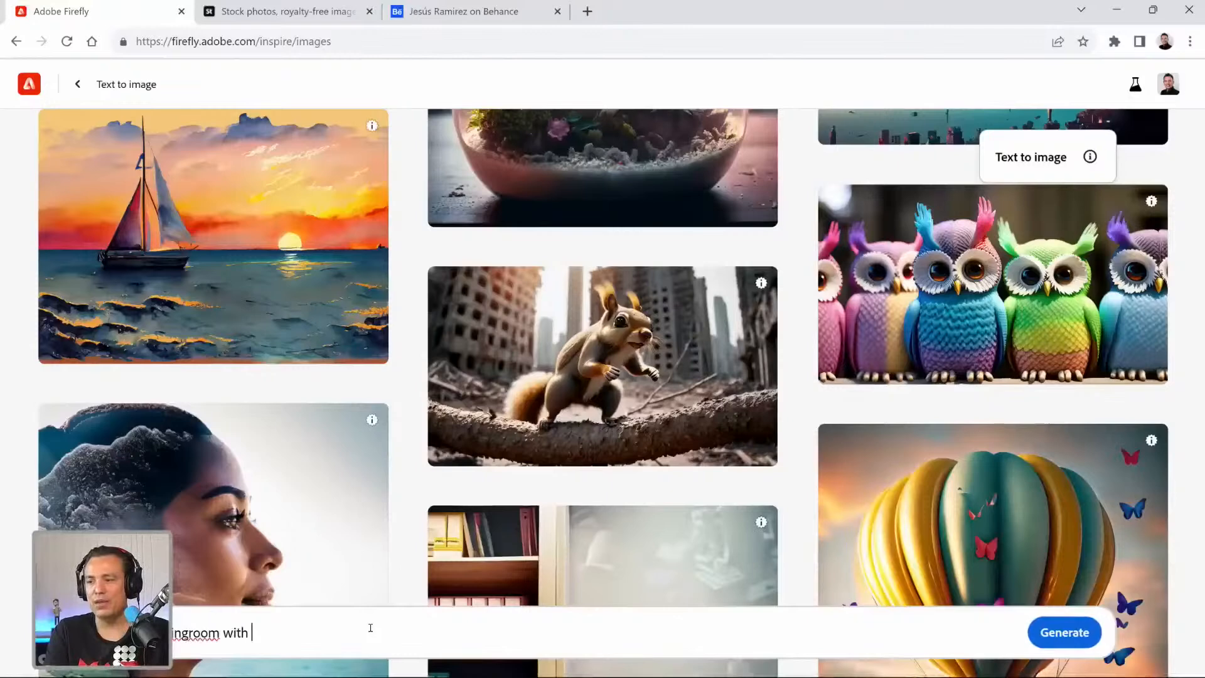
text(a fireplace)
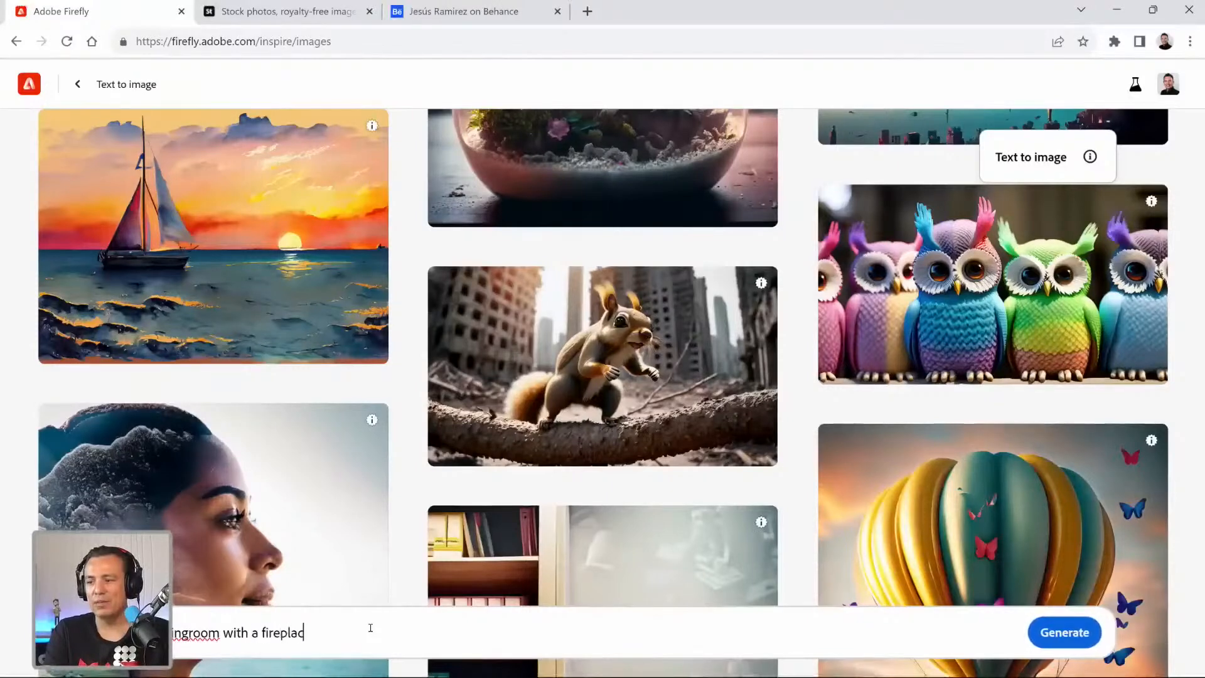
right_click(188, 633)
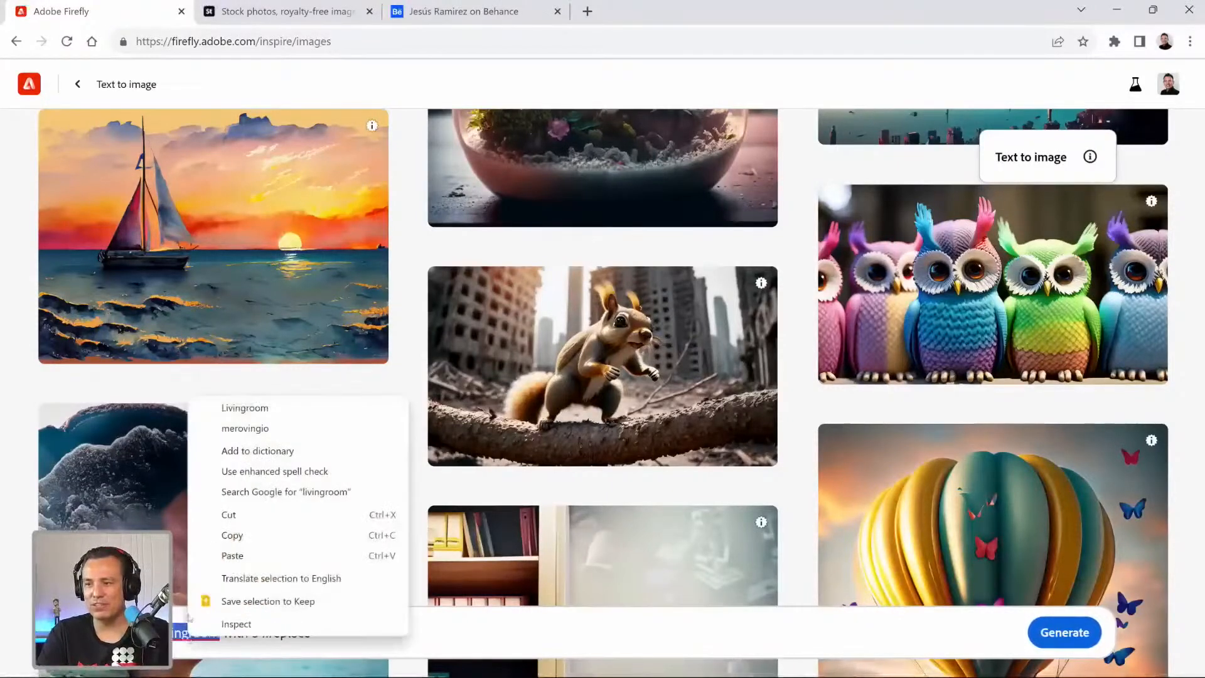
click(244, 408)
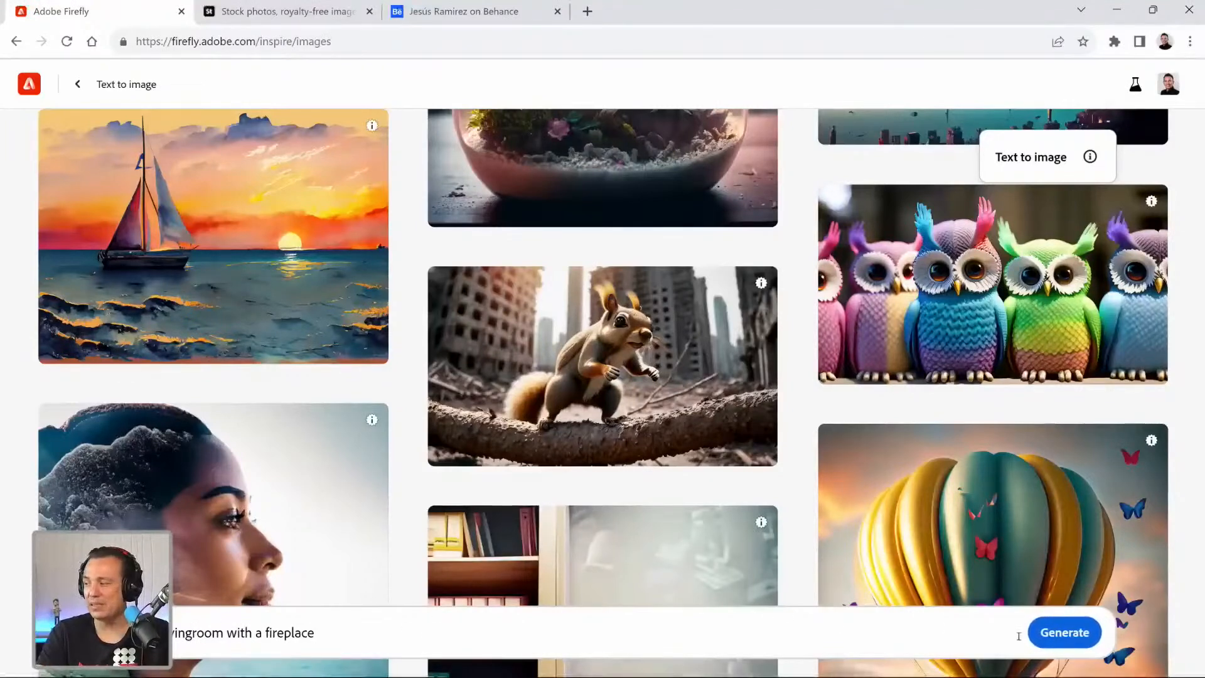
click(1065, 633)
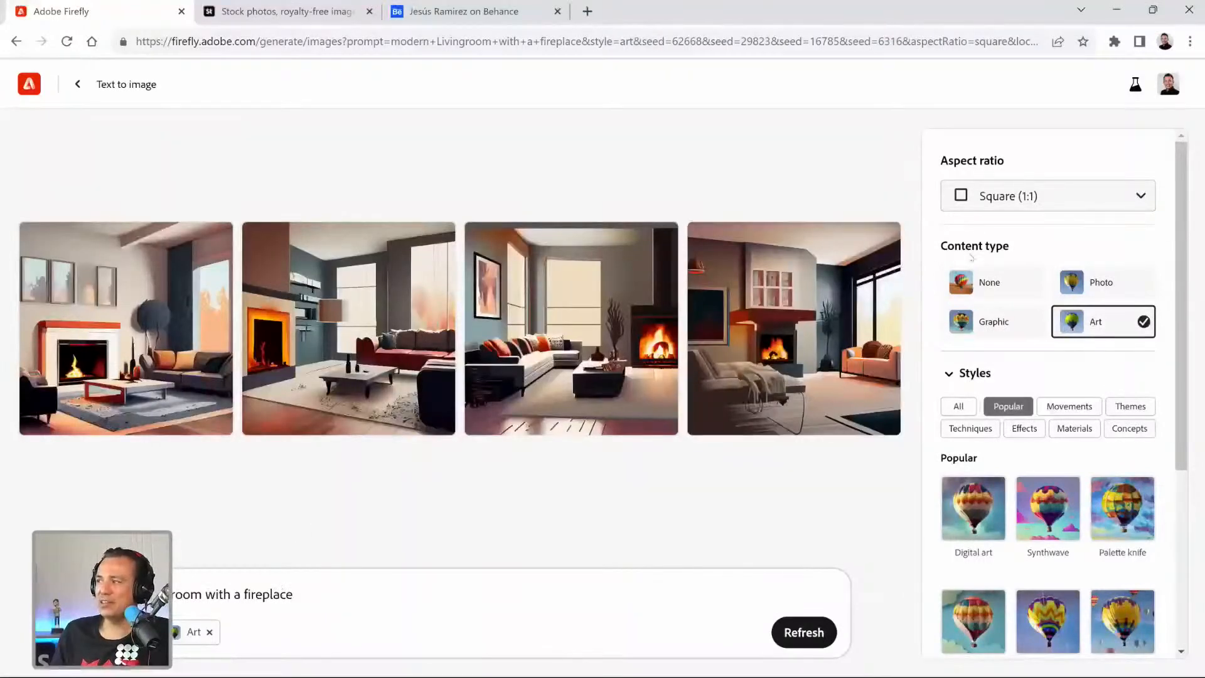
Set the content type to Photo and the aspect ratio to Widescreen (16:9), and regenerate the living room images.
click(1099, 282)
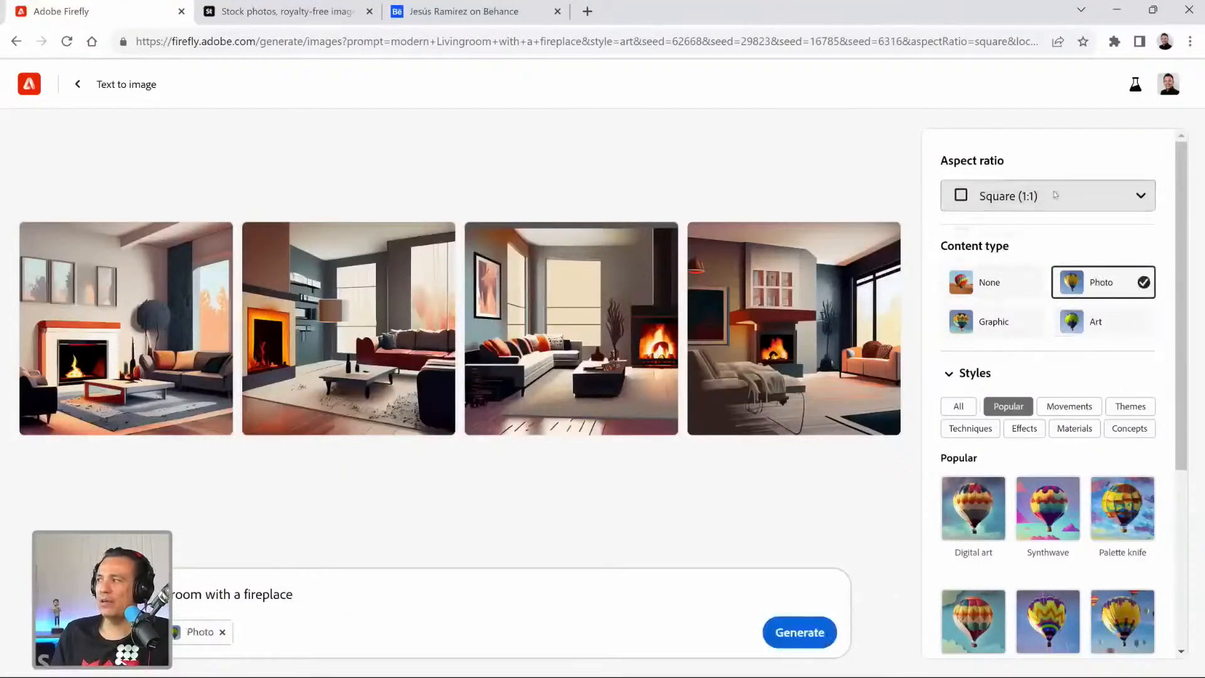
click(1054, 195)
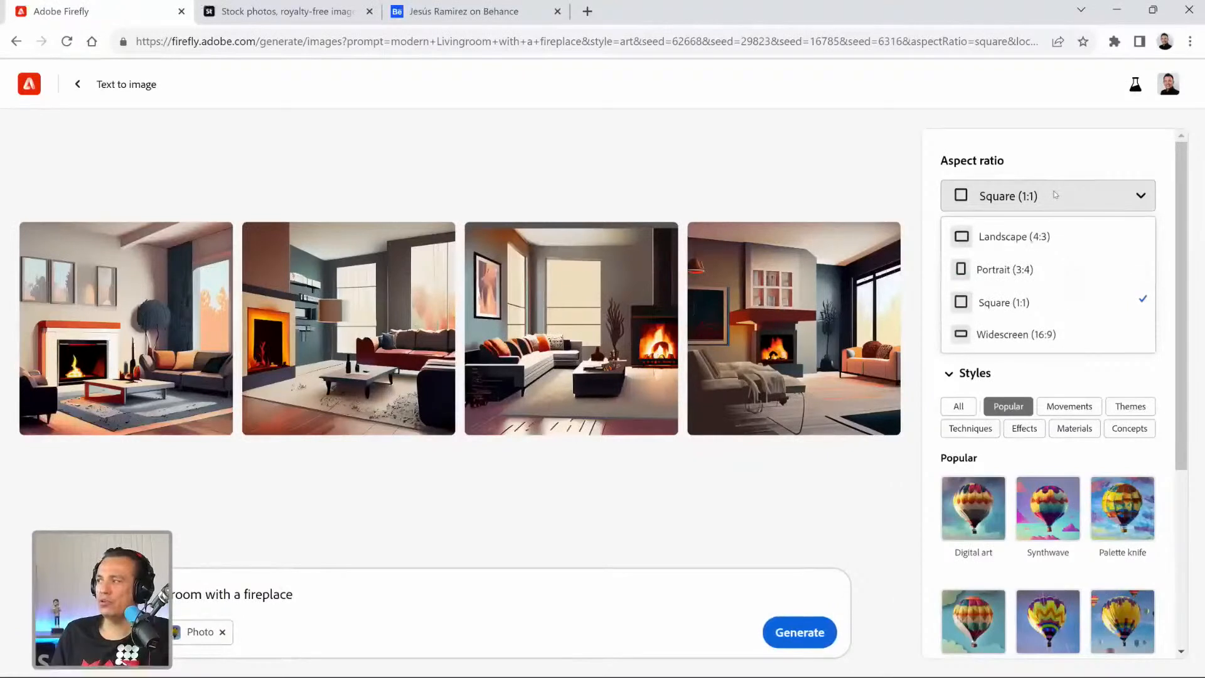
click(1006, 336)
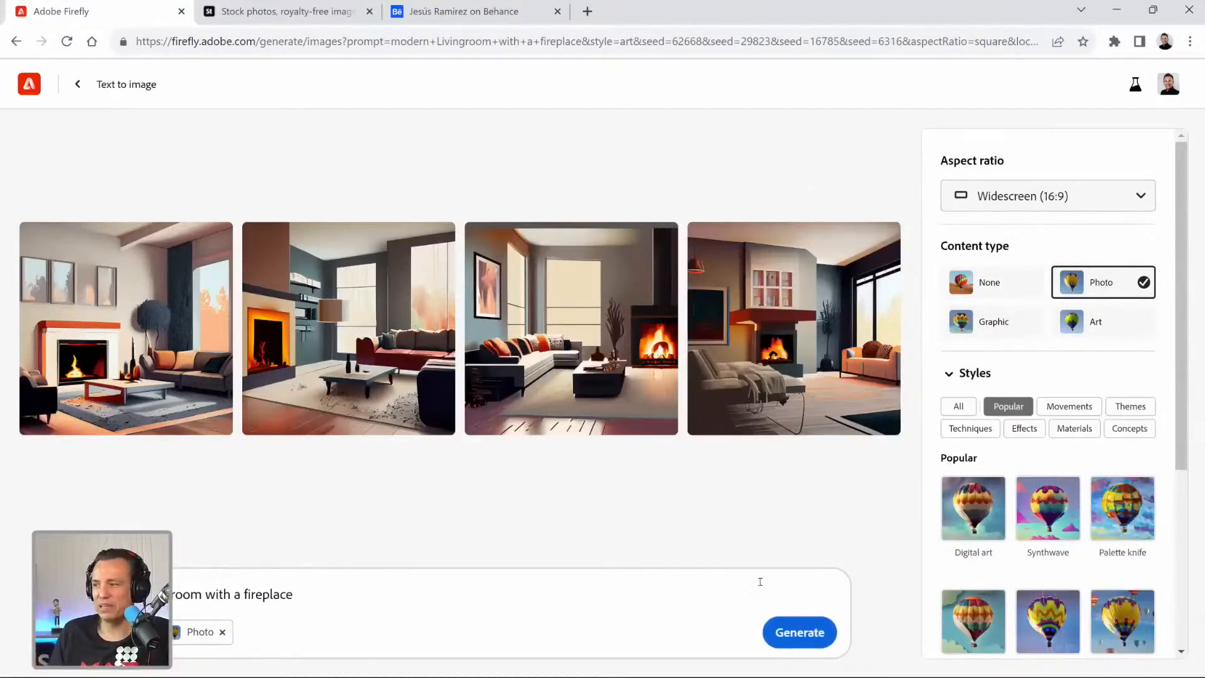
click(787, 628)
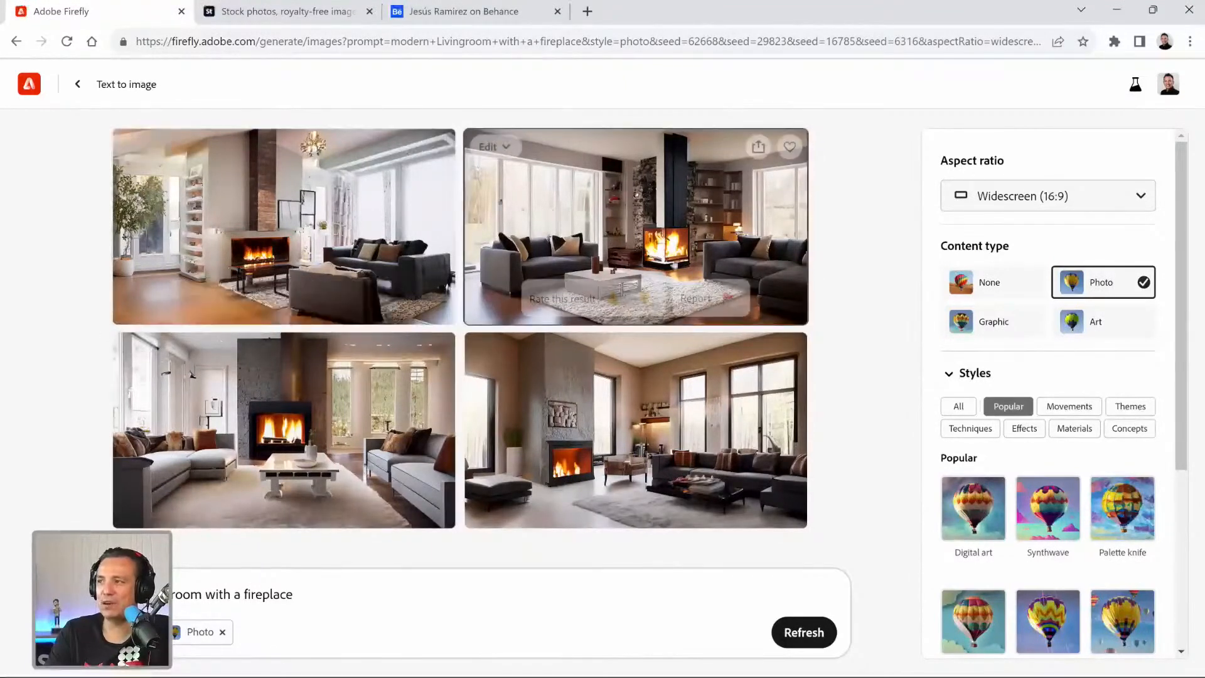
Use the first image in the second row, with grey sofas on both sides of the fireplace, as the reference image.
mouse_move(584, 416)
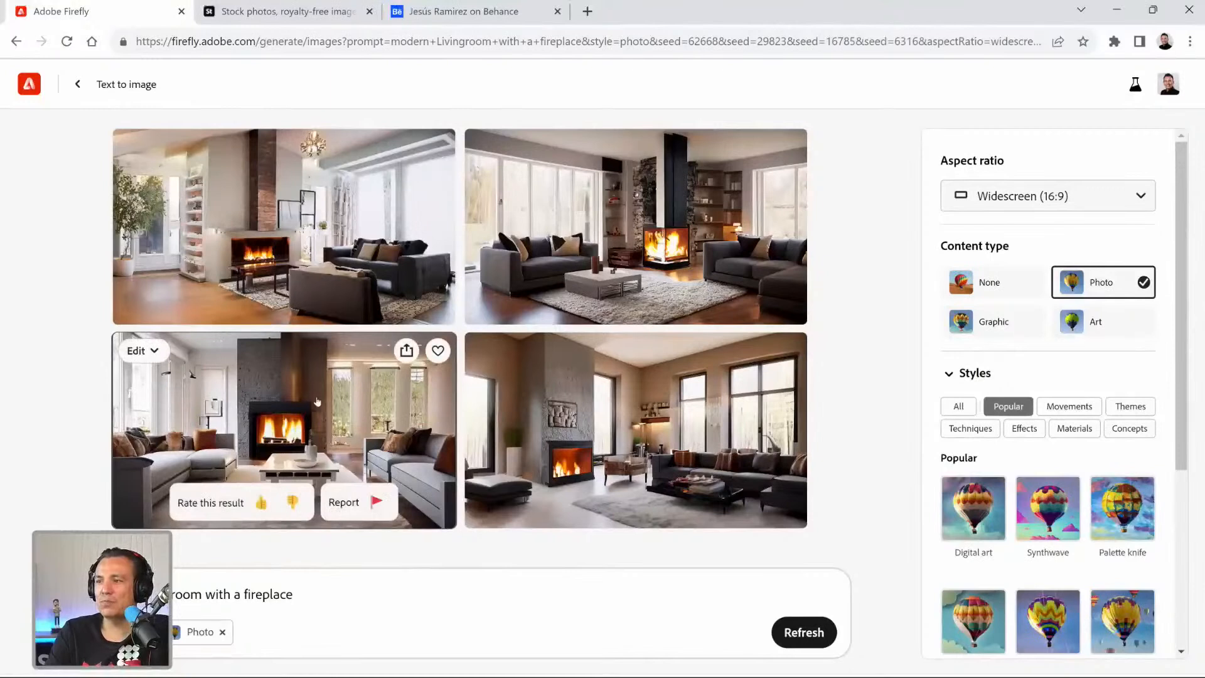
click(154, 351)
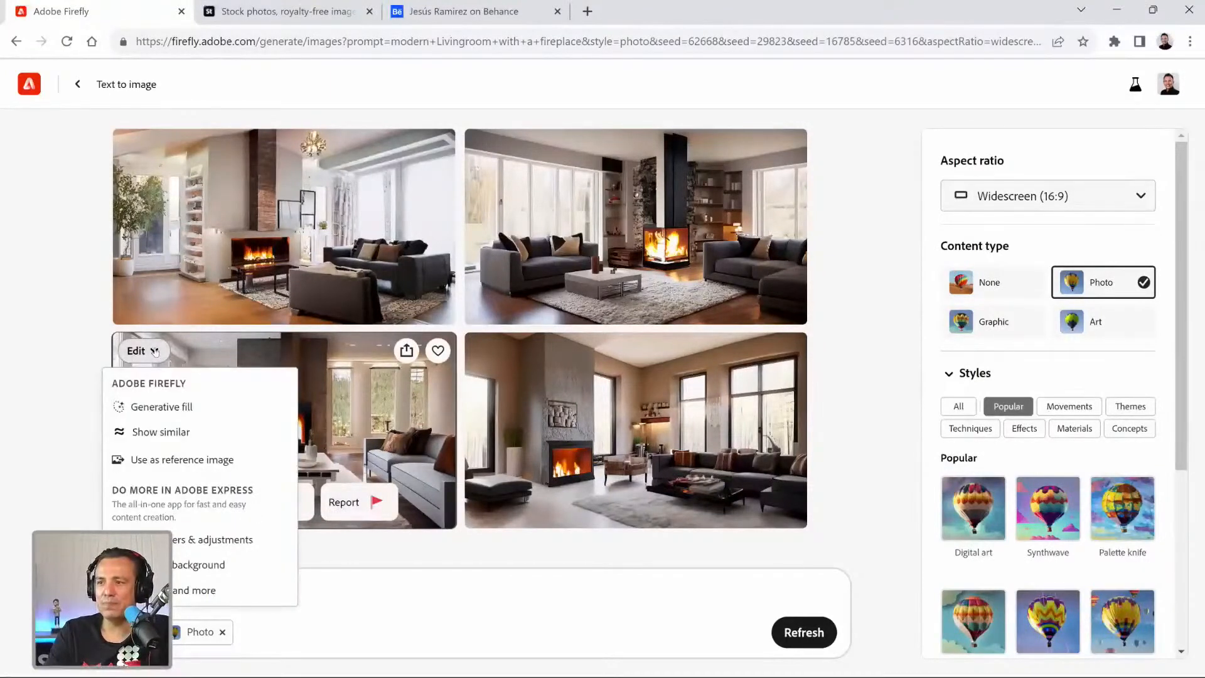
click(181, 462)
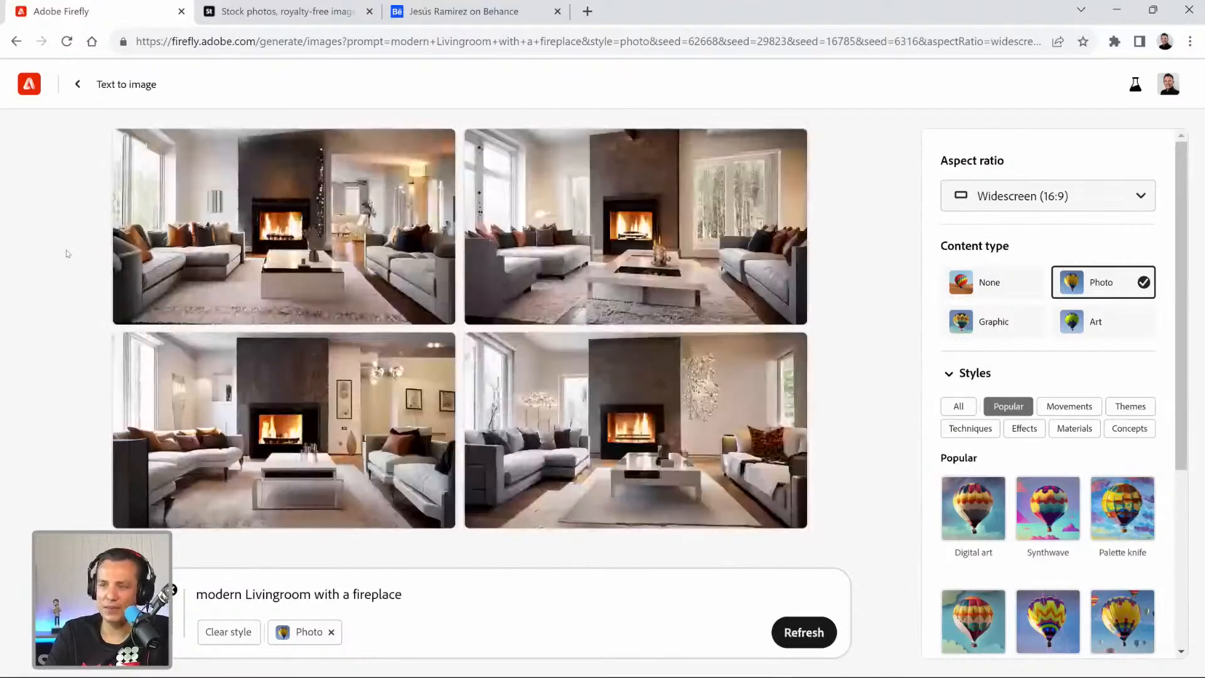
Shift the reference balance fully towards Reference image and refresh the results.
mouse_move(290, 220)
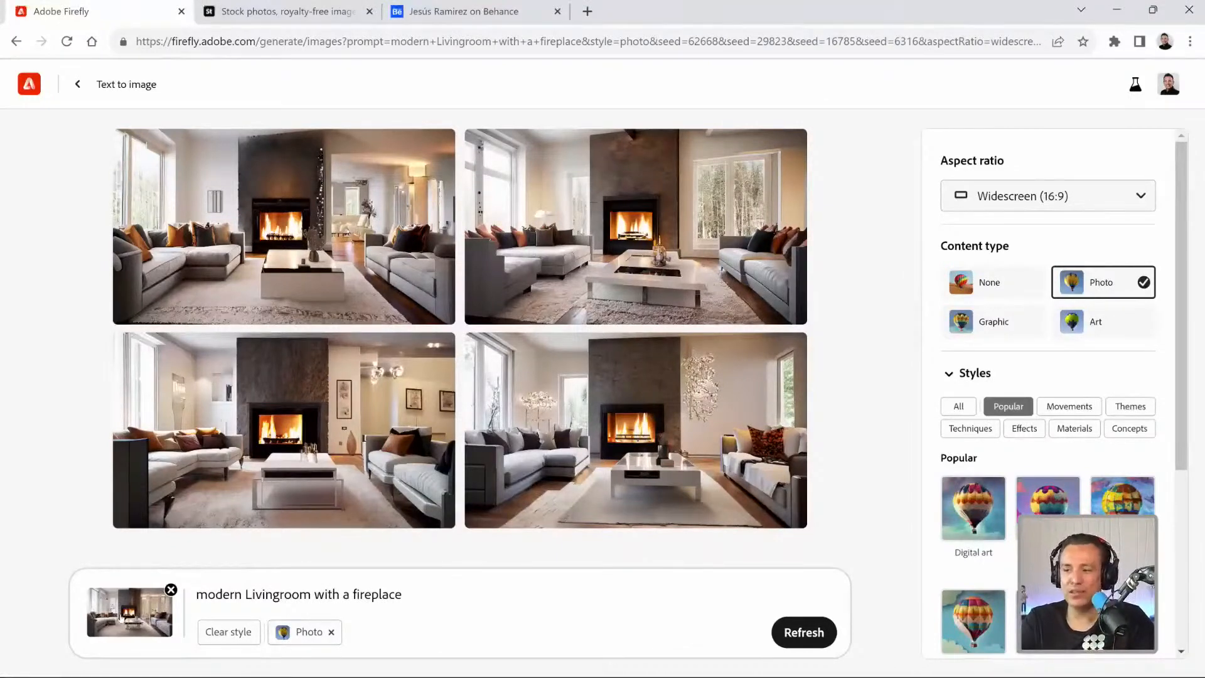
click(122, 619)
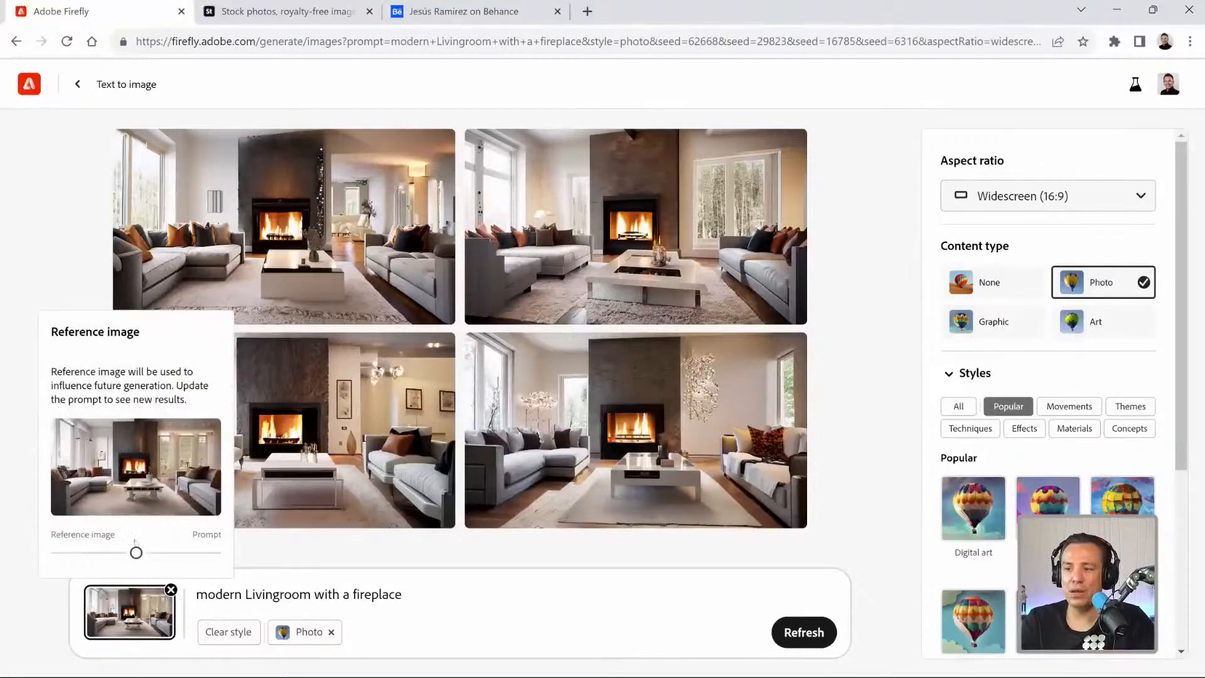
drag(137, 553, 79, 554)
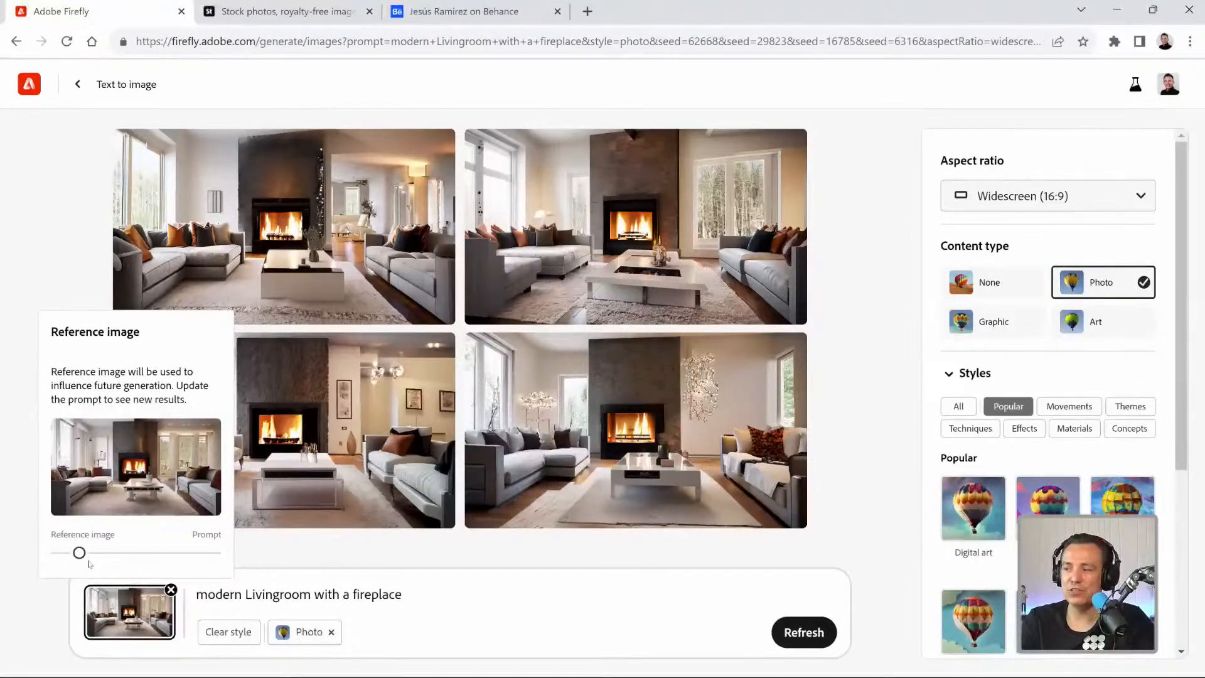
drag(80, 554, 35, 554)
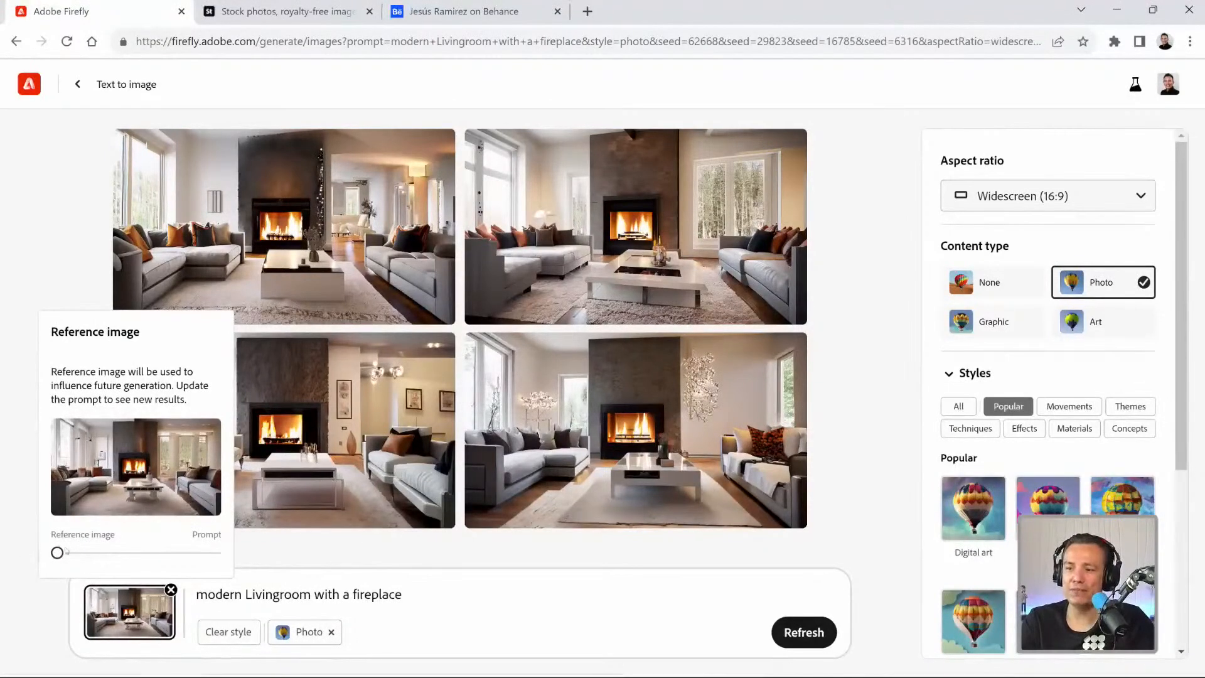
click(806, 632)
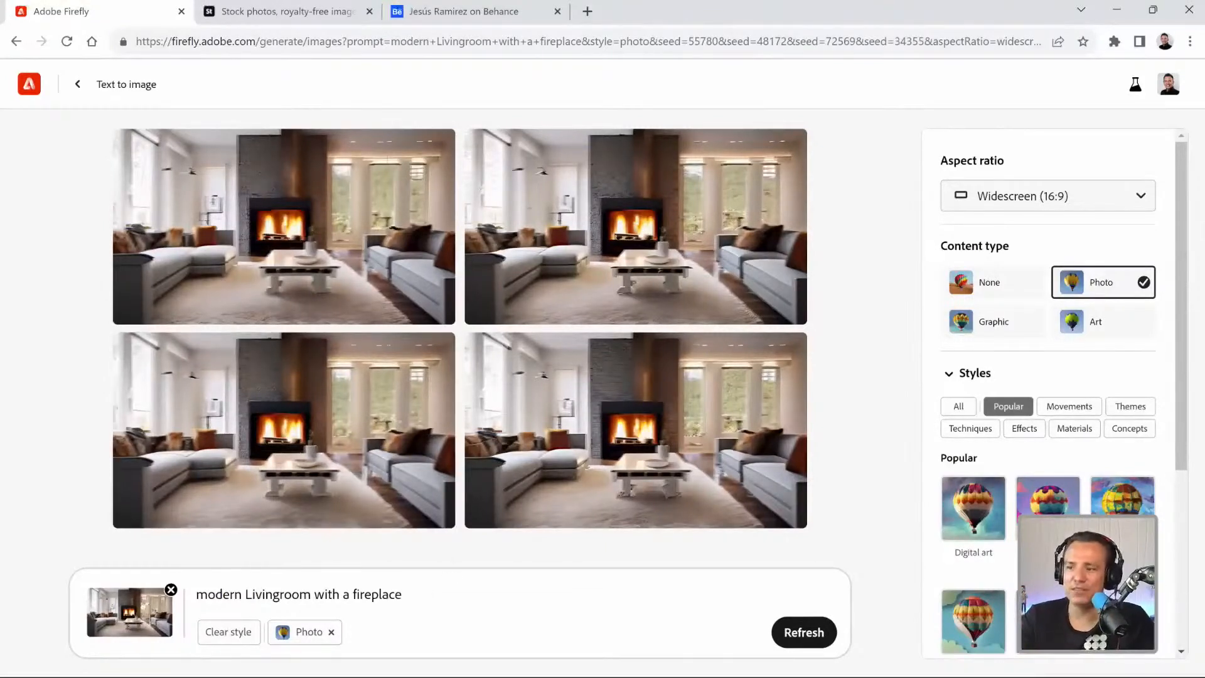
Shift the reference balance fully towards Prompt and refresh the results.
click(145, 600)
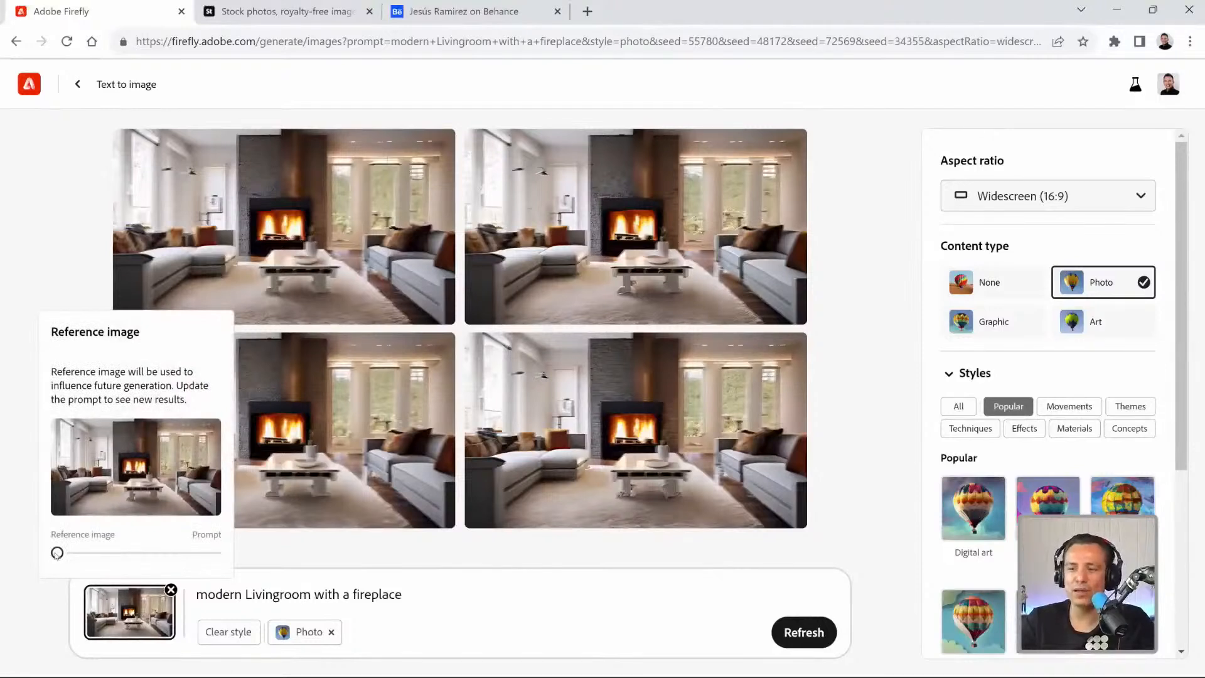
drag(58, 553, 224, 548)
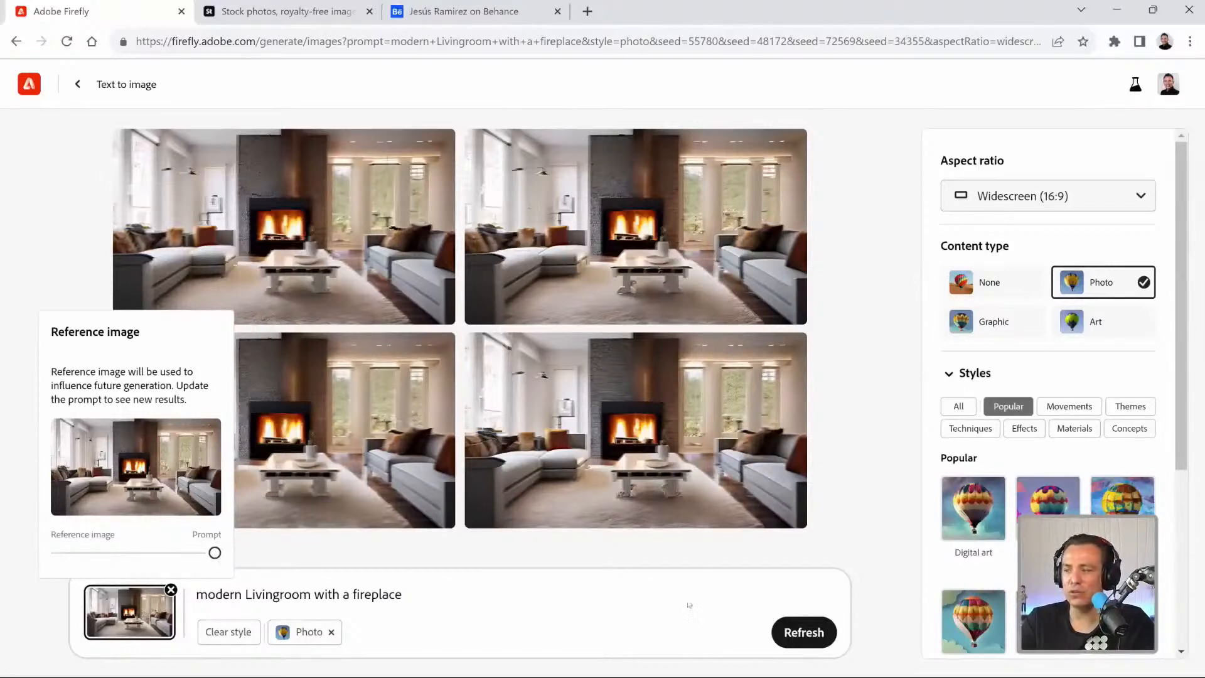
click(804, 632)
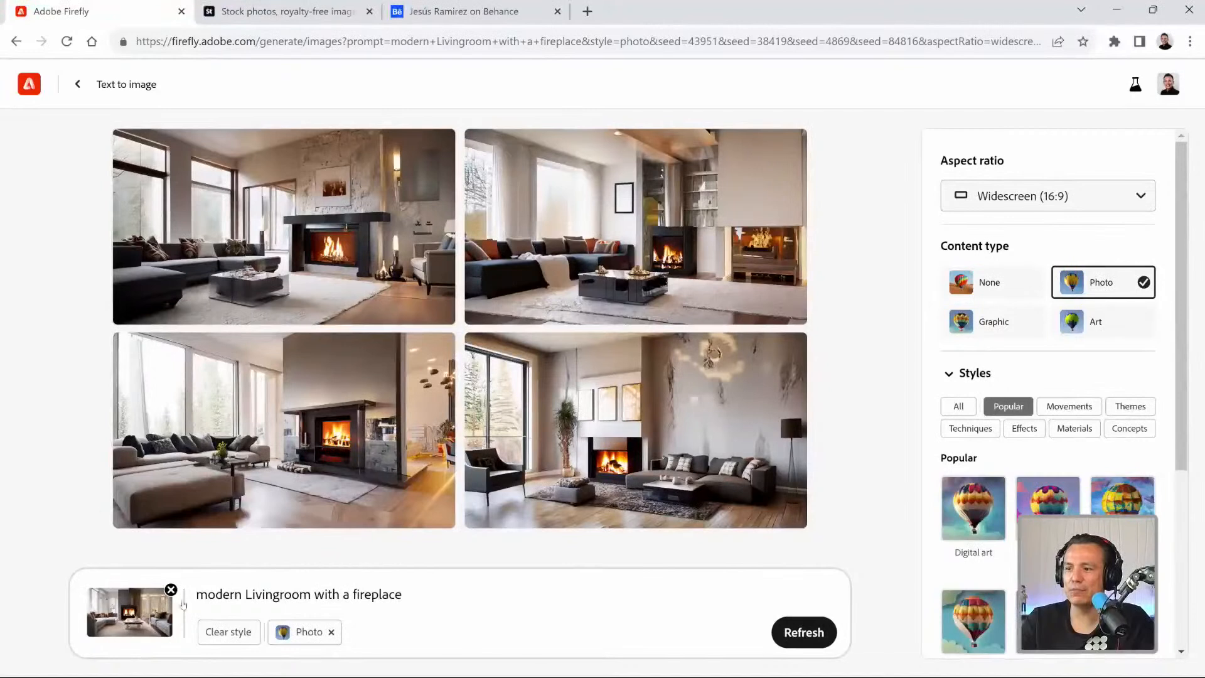
Set the reference balance near the middle, slightly towards Reference image, and refresh the results.
click(156, 602)
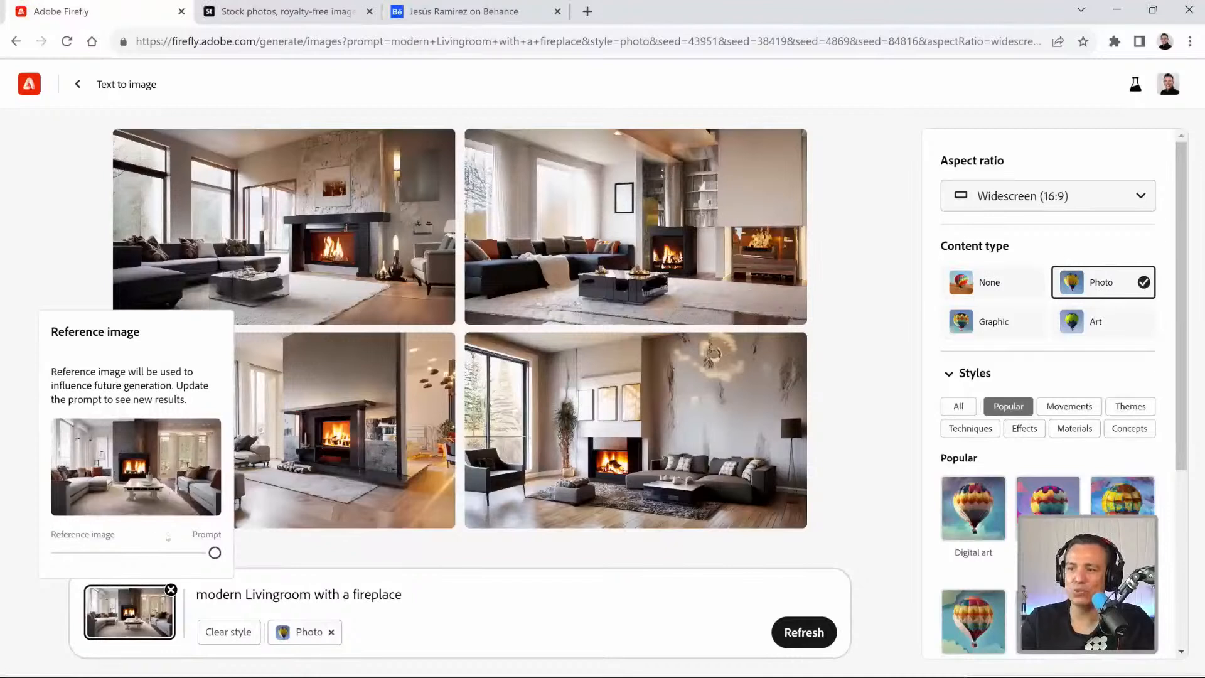
drag(214, 553, 128, 562)
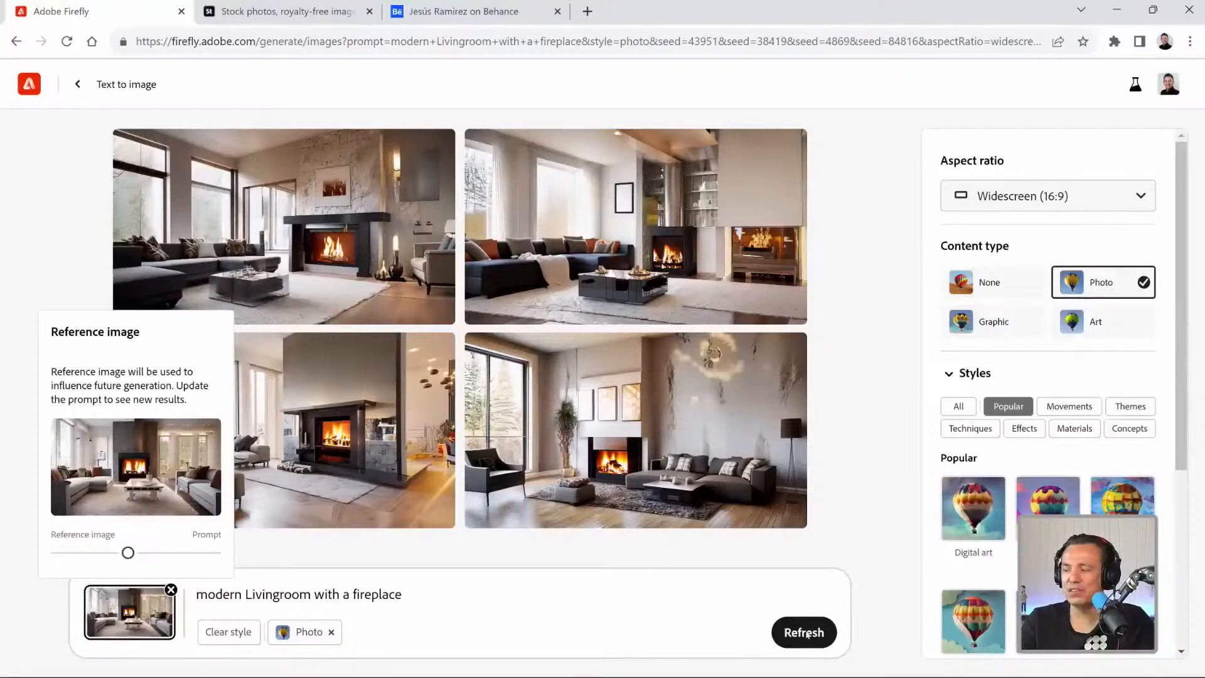
click(807, 634)
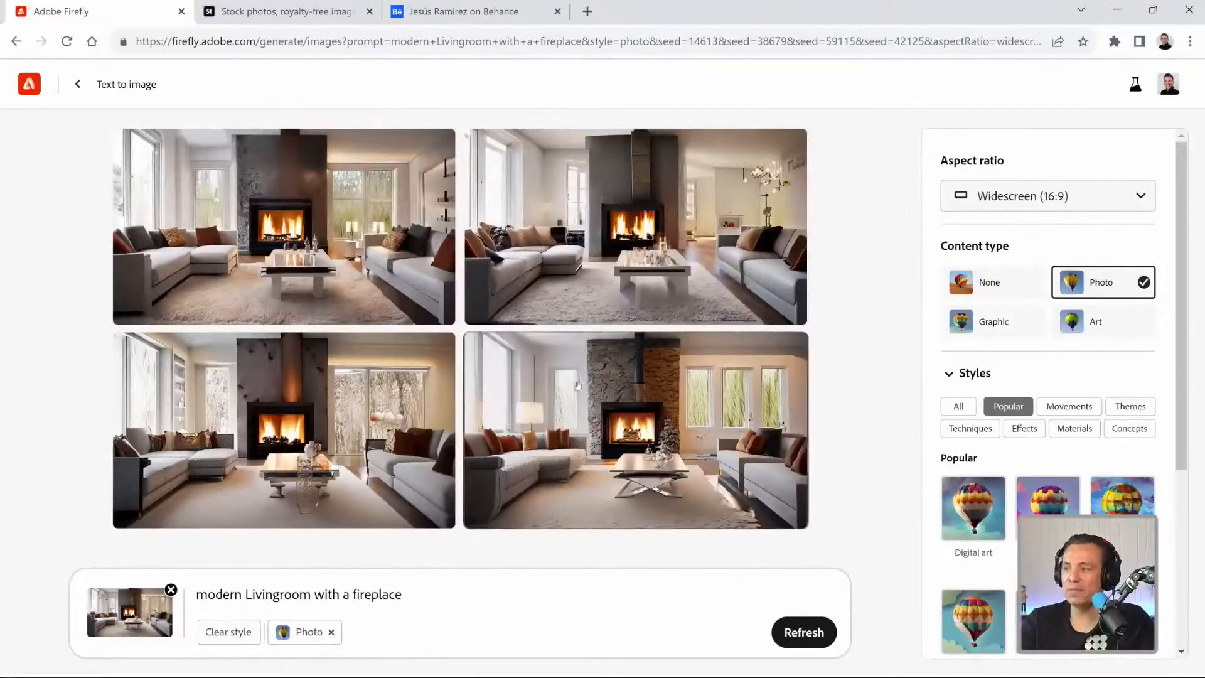
Replace "modern" with "Victorian" in the prompt so it reads "Victorian Livingroom with a fireplace", and generate new images.
double_click(222, 593)
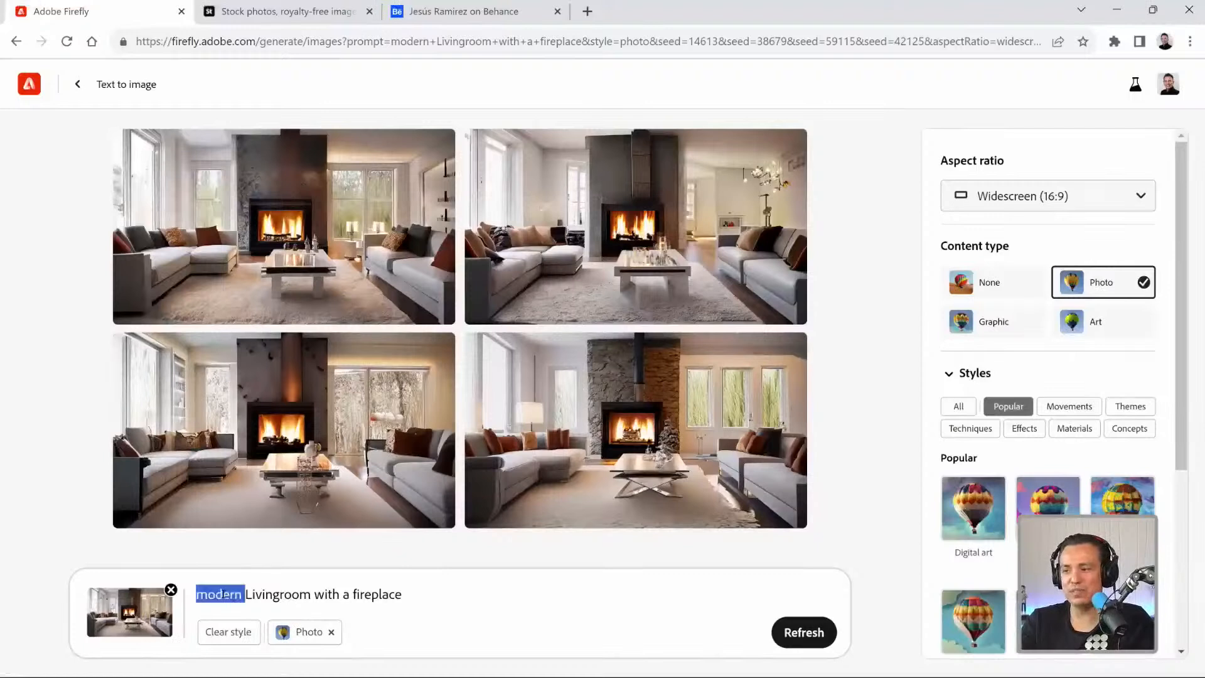
text(victorina)
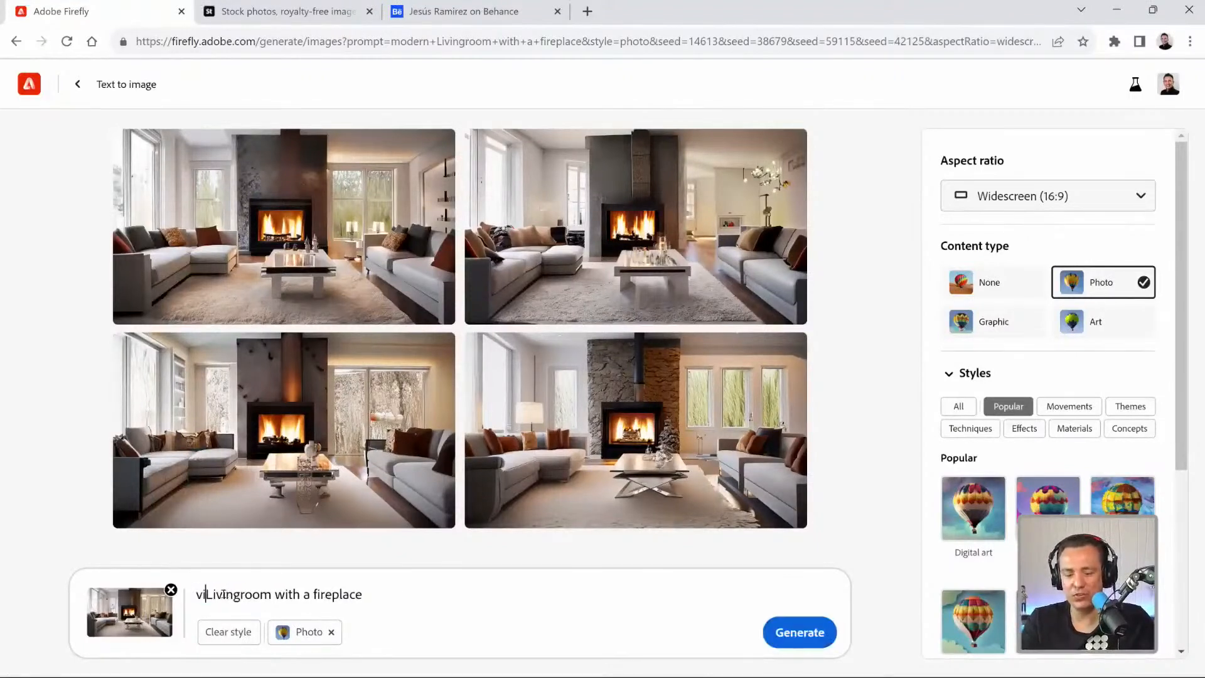
key(BackSpace)
key(BackSpace)
text(an)
right_click(207, 593)
click(274, 352)
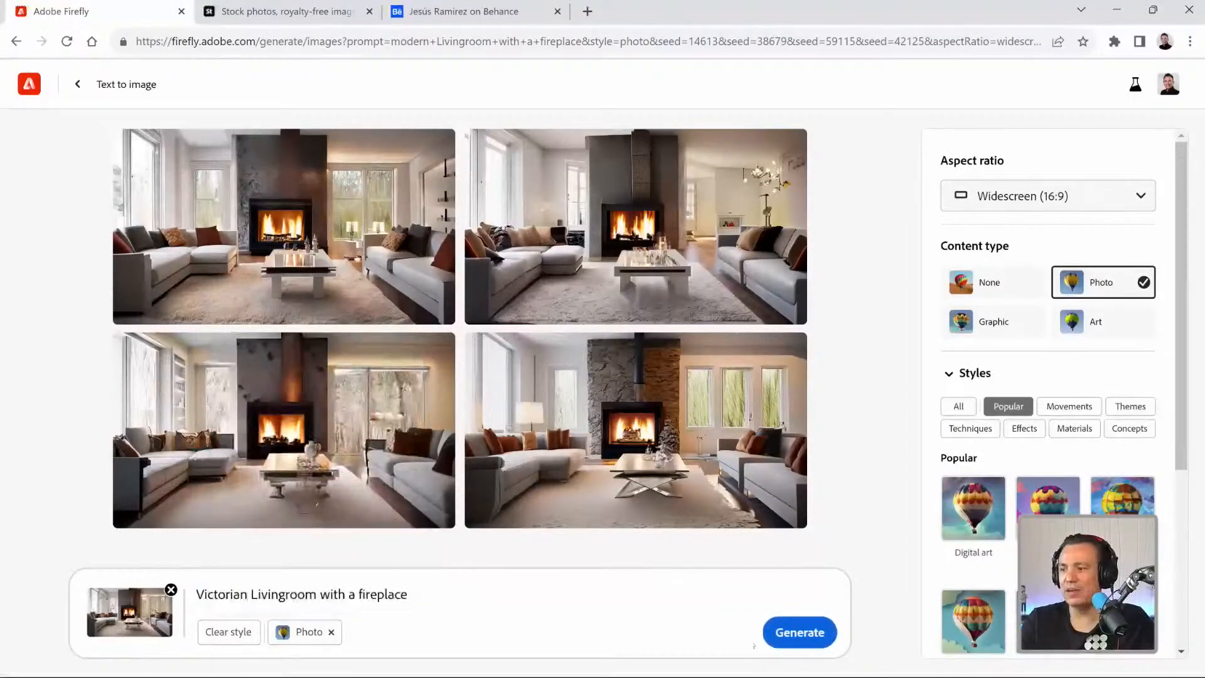
click(800, 632)
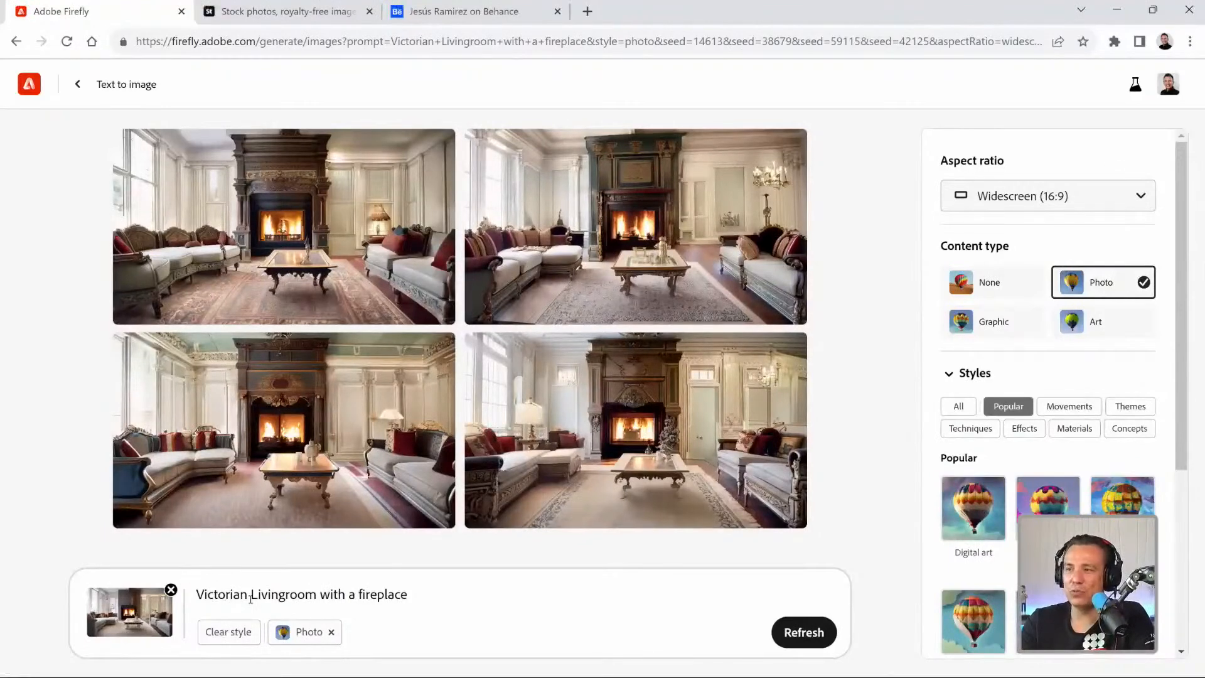
Open the reference image settings and compare the reference picture and its balance setting with the Victorian results.
click(115, 626)
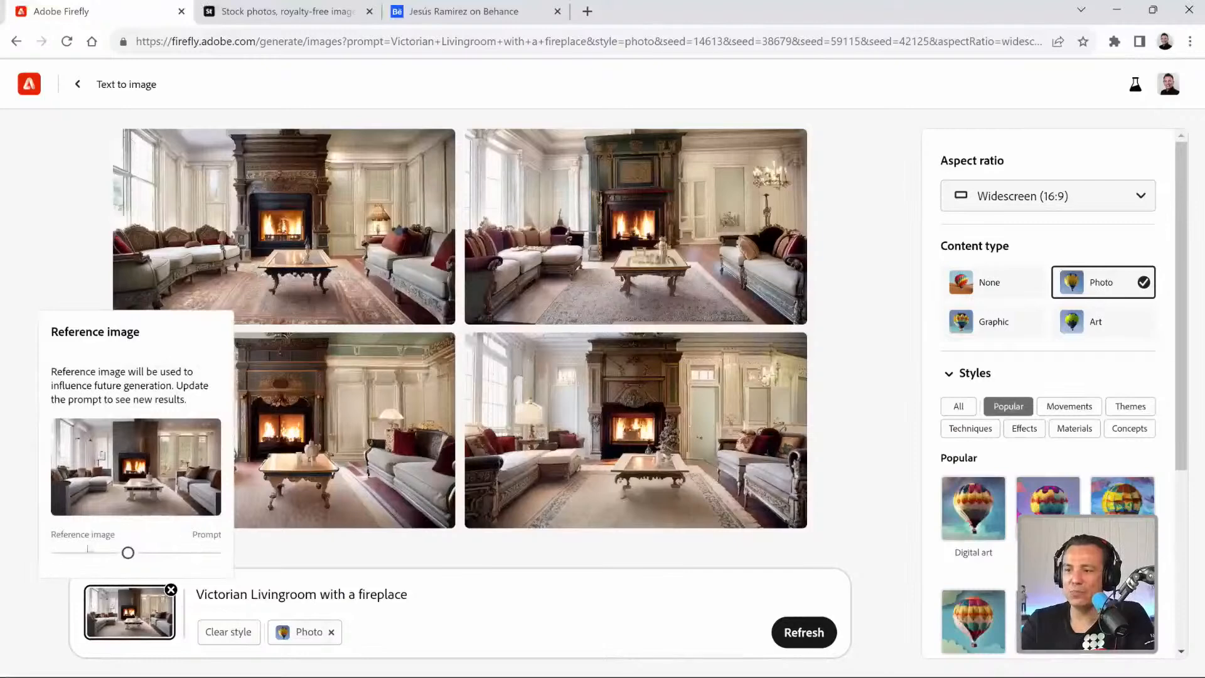
click(292, 550)
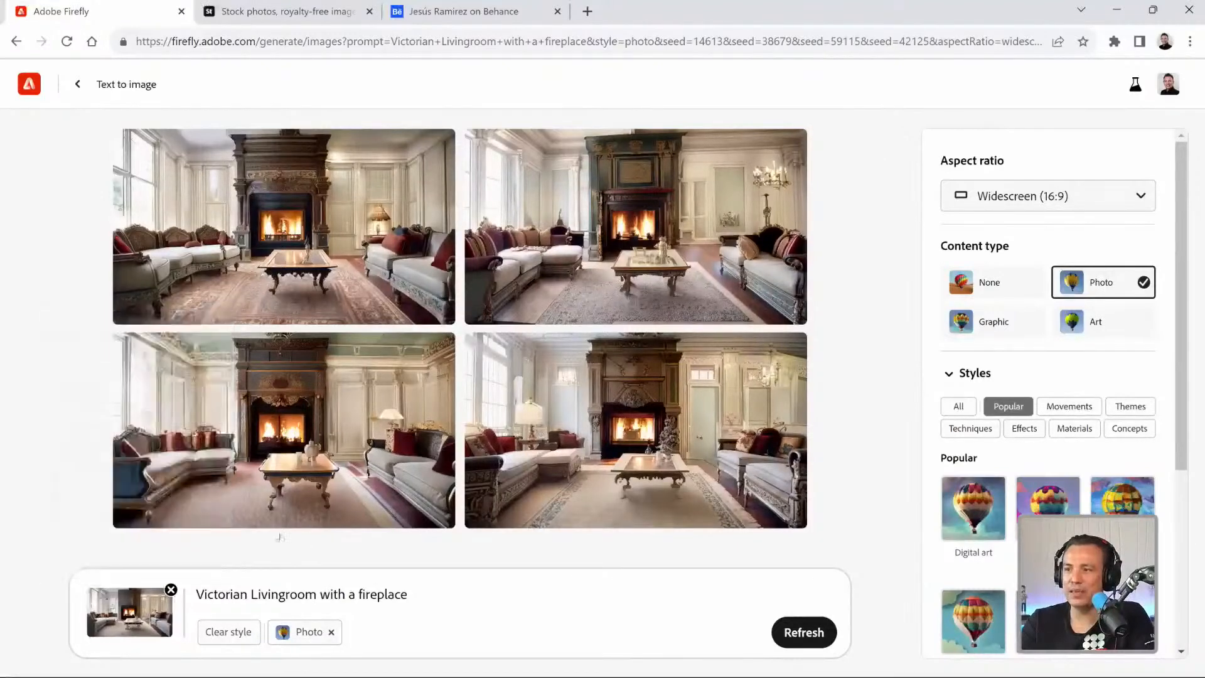
mouse_move(285, 234)
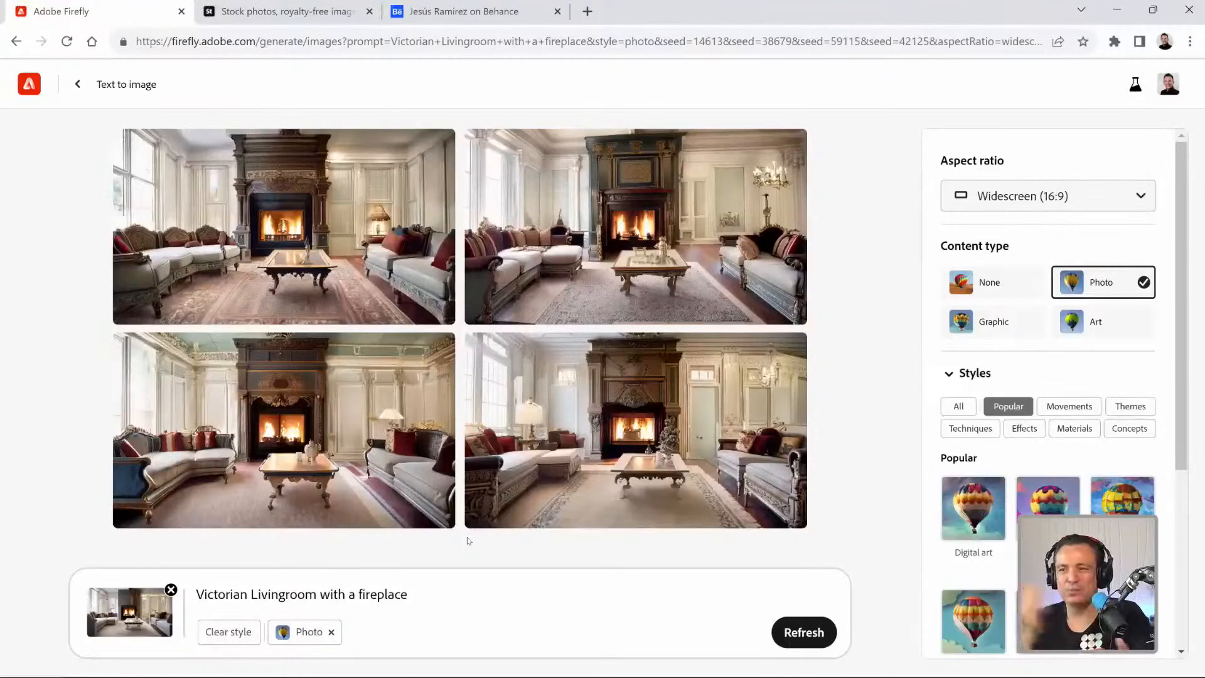
click(130, 612)
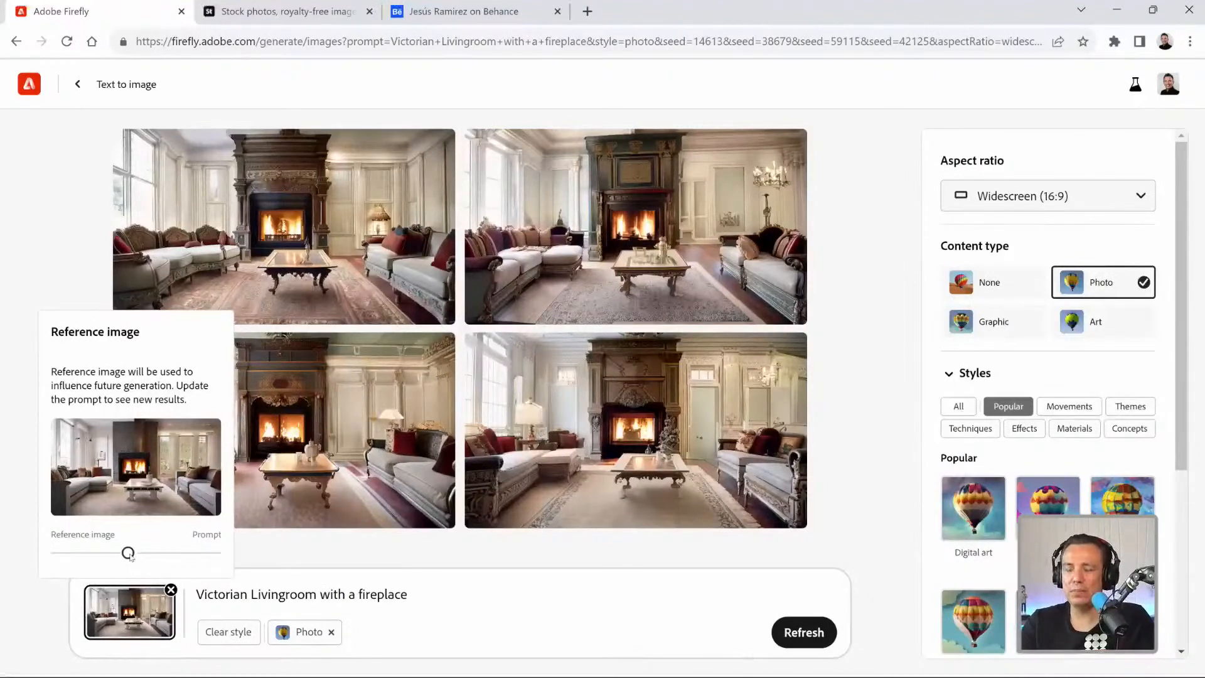
mouse_move(129, 555)
mouse_down()
mouse_move(232, 563)
mouse_move(47, 553)
mouse_move(130, 556)
mouse_up()
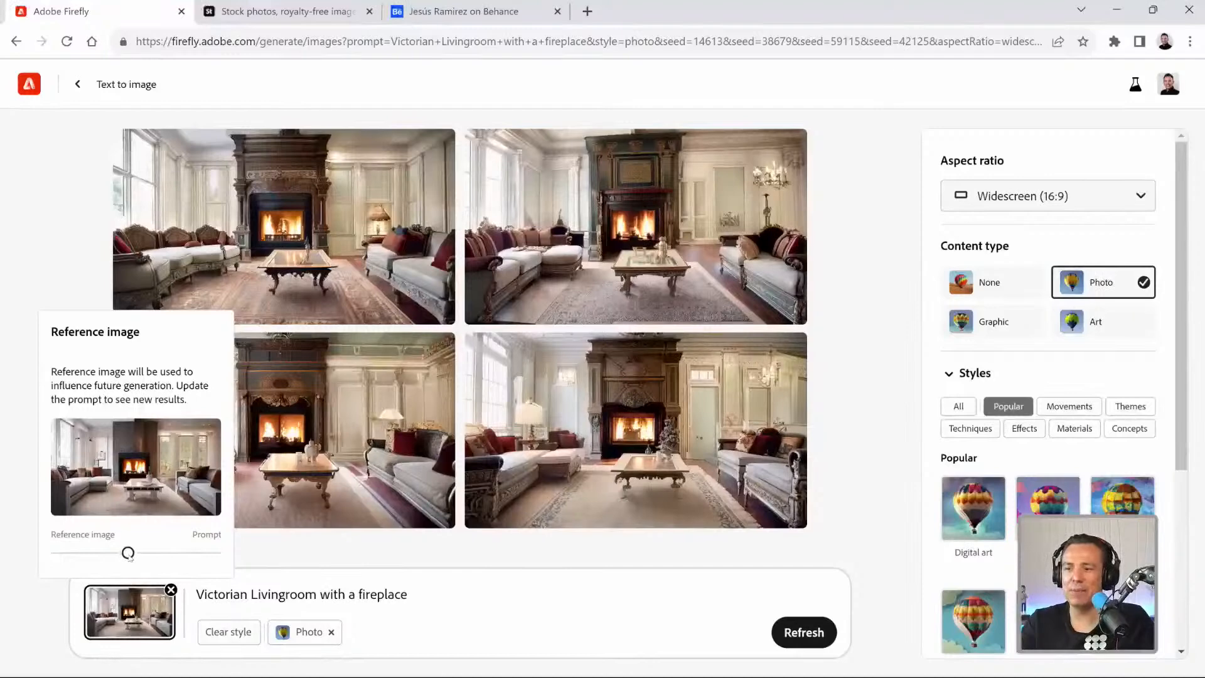
Close the reference image settings, switch to Photoshop and search the libraries for "water".
click(300, 540)
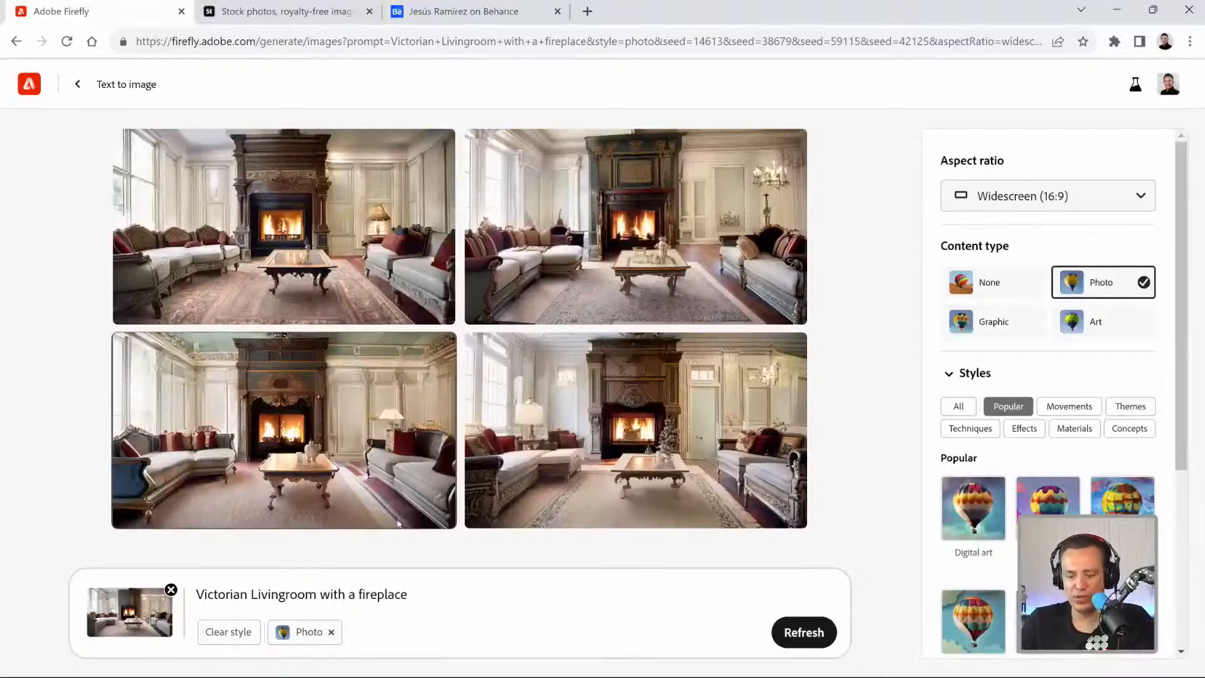
key(super)
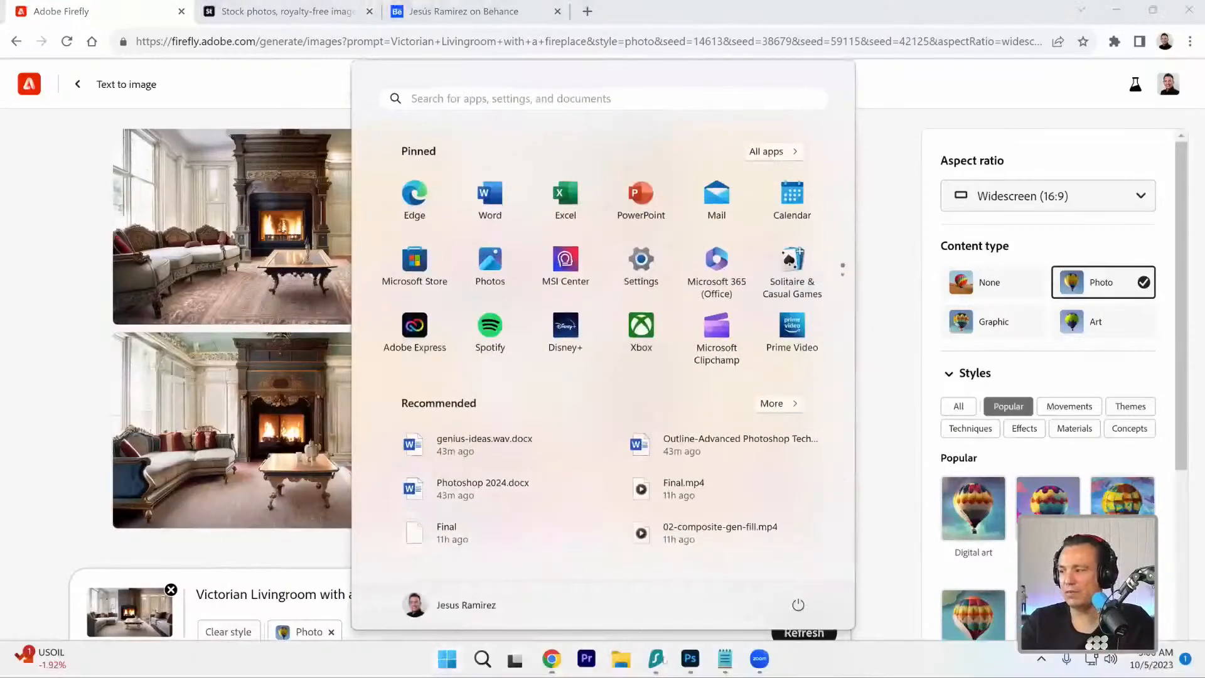
click(690, 669)
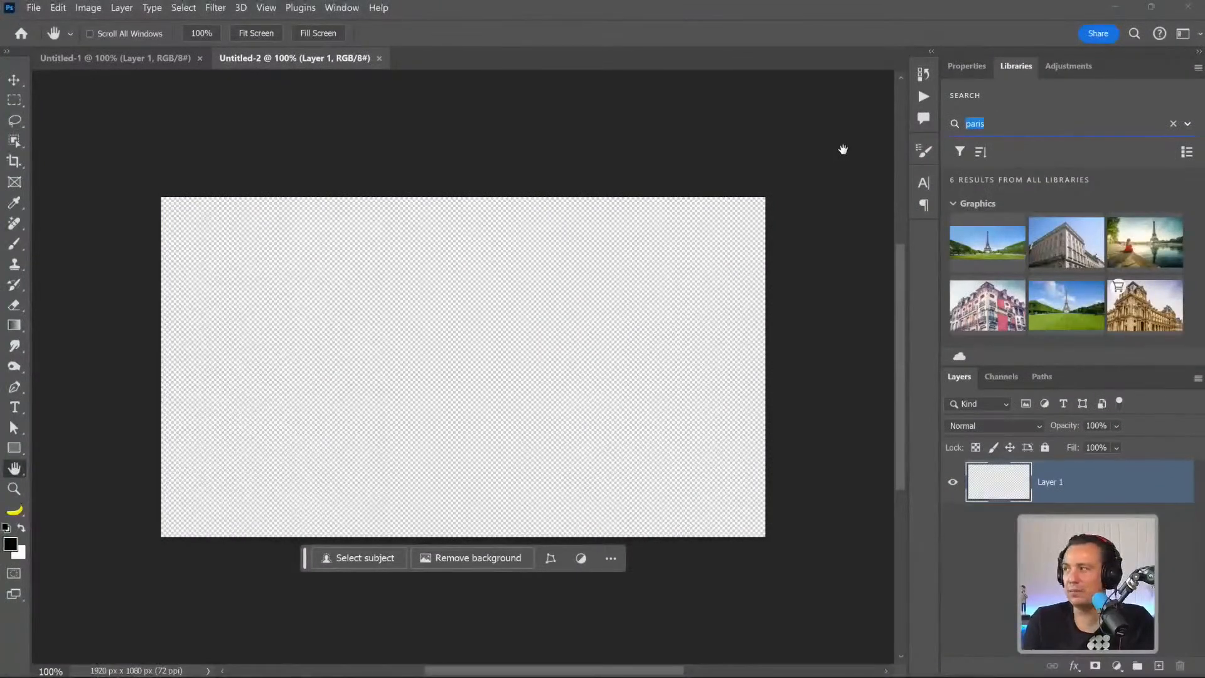
text(water)
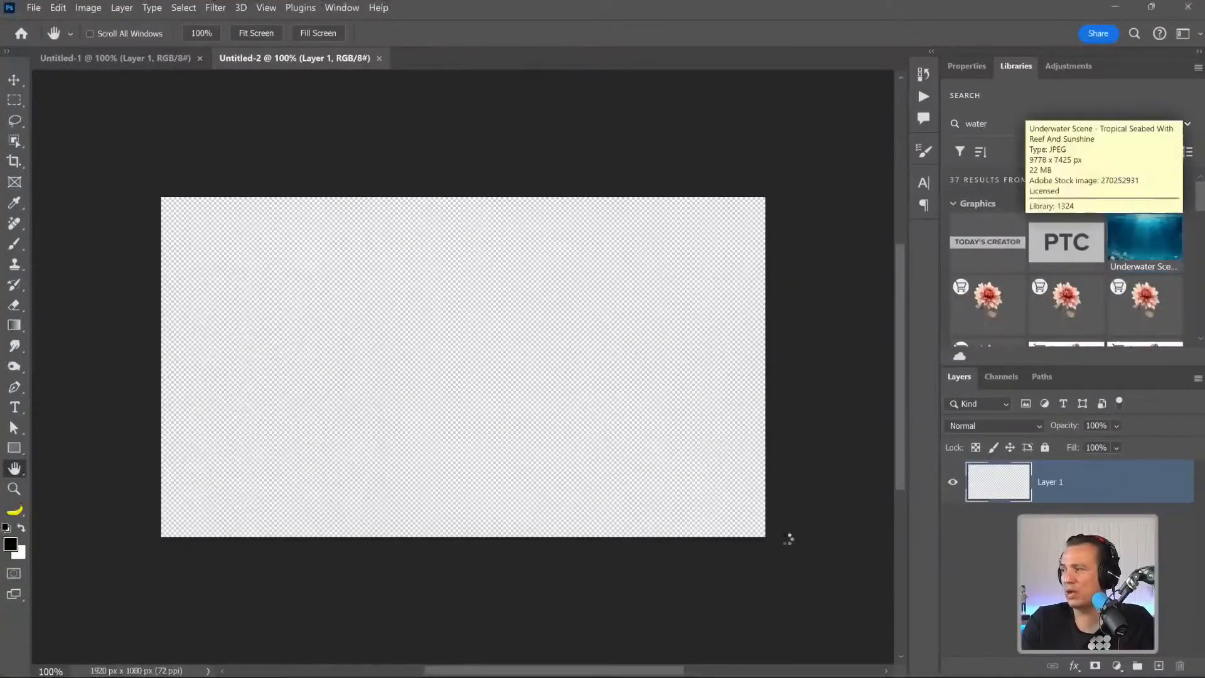
Place the Underwater Scene tropical seabed image in the Untitled-2 document and enlarge it to cover the whole canvas.
drag(648, 459, 649, 460)
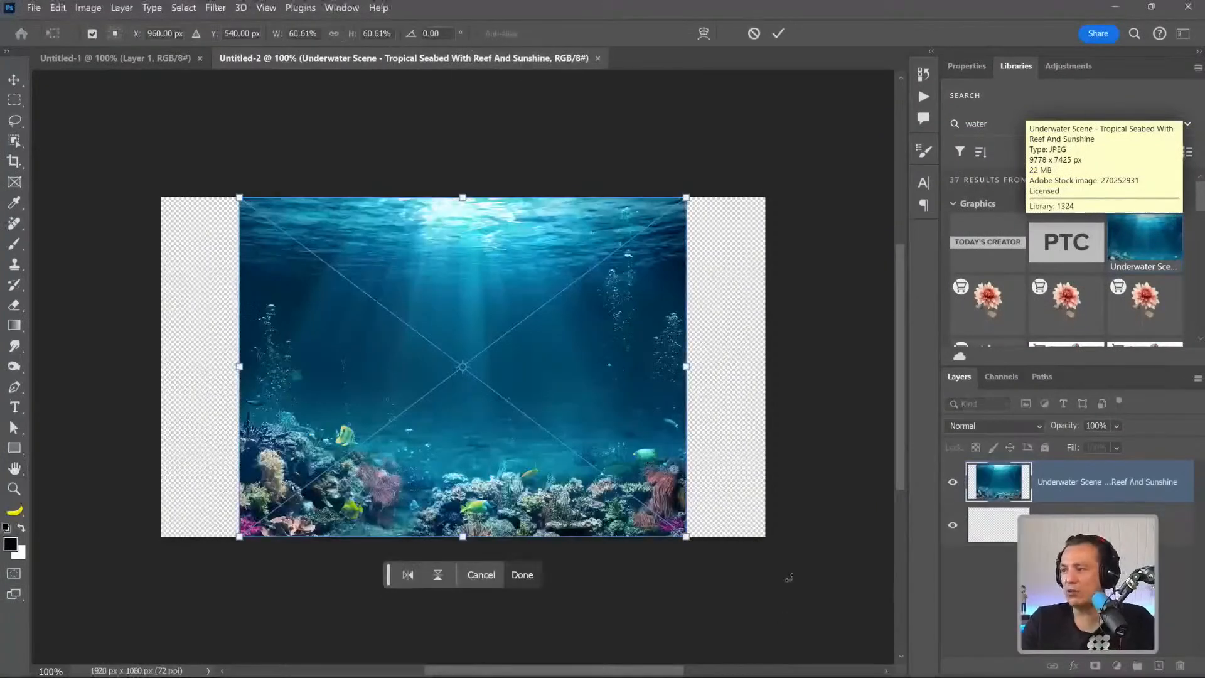
drag(686, 536, 787, 612)
key(Return)
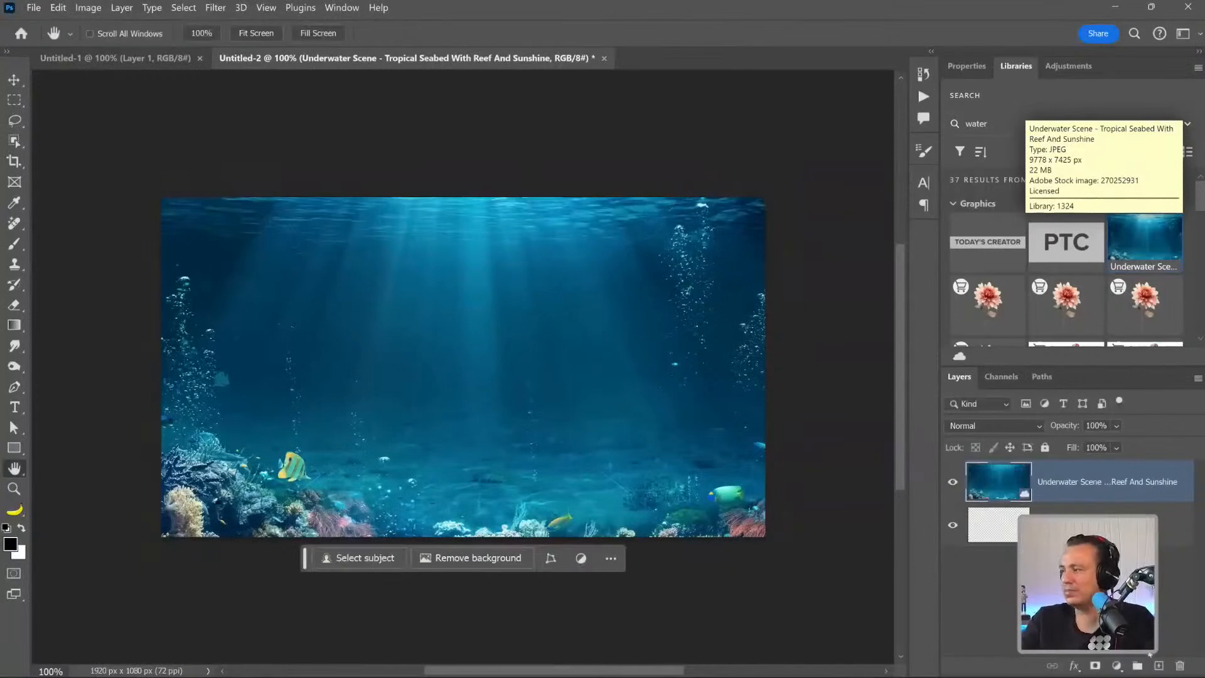
Draw an oval lasso selection in the open water and fill it using Generative Fill with the prompt "fish".
click(15, 120)
mouse_move(533, 304)
mouse_down()
mouse_move(423, 263)
mouse_move(363, 351)
mouse_move(553, 392)
mouse_up()
drag(436, 280, 438, 279)
click(351, 421)
text(fish)
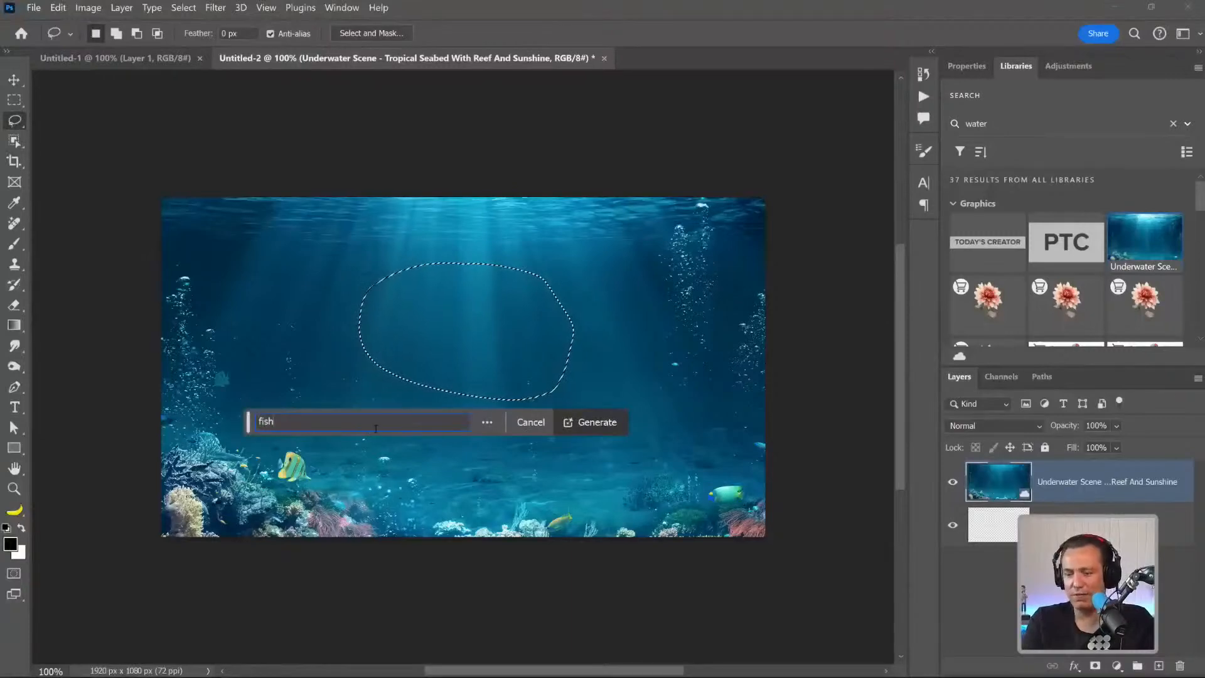
key(Return)
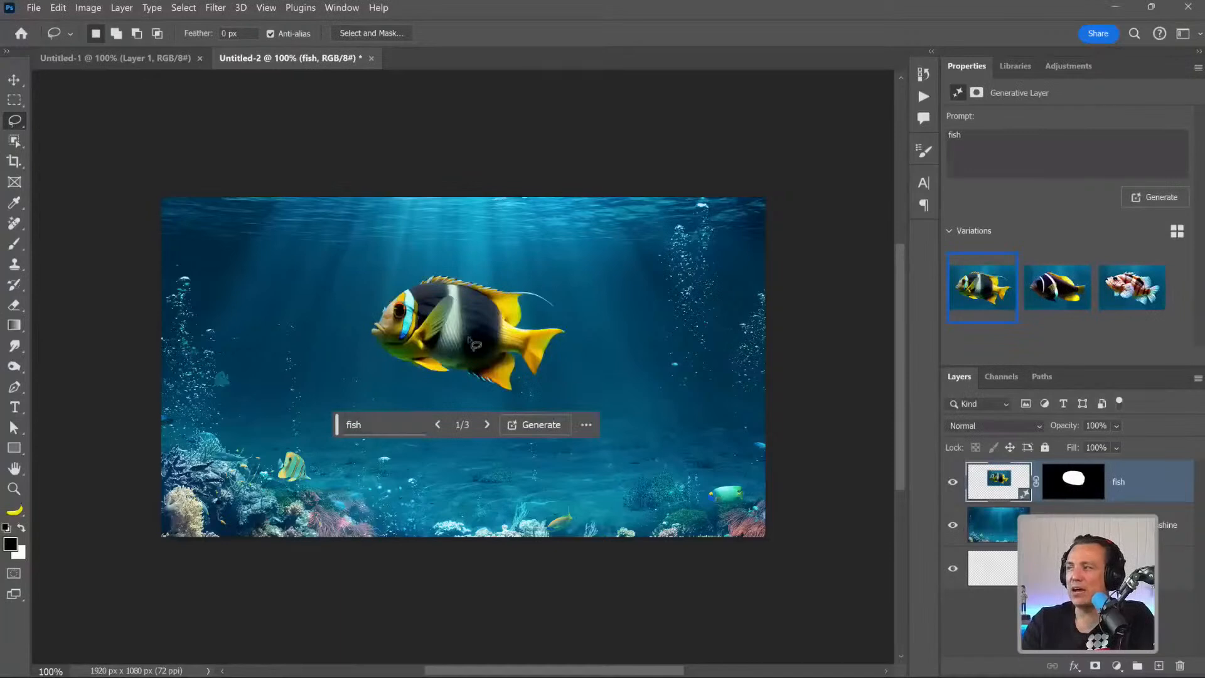
Compare the three generated fish variations, ending on the first one.
click(1056, 287)
click(1132, 288)
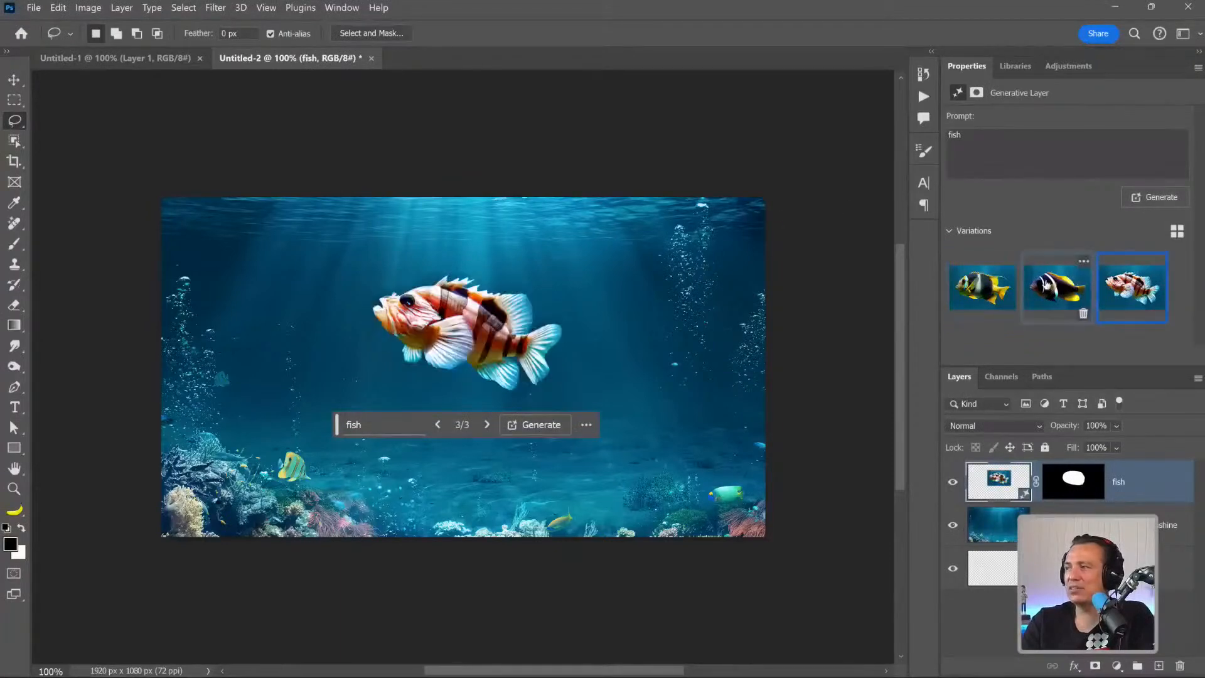
click(982, 287)
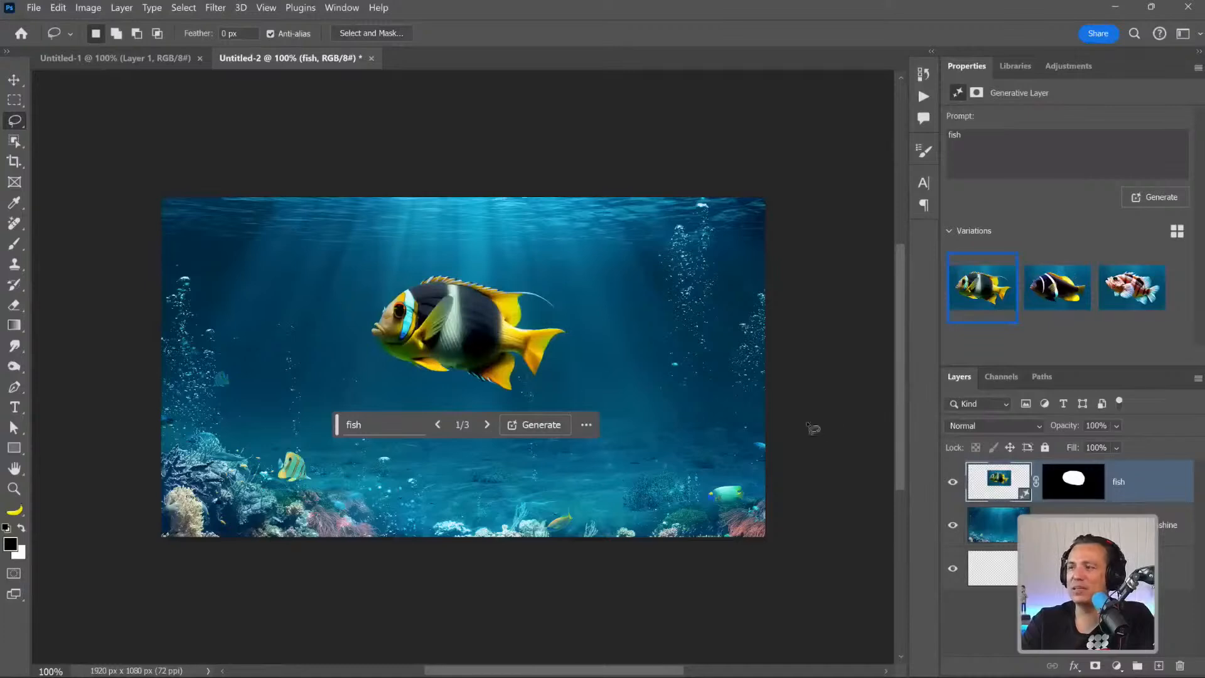
Hide the generated fish layer and draw a new oval lasso selection over the same area of open water.
click(952, 482)
mouse_move(483, 287)
mouse_down()
mouse_move(302, 304)
mouse_move(518, 428)
mouse_move(495, 275)
mouse_move(410, 296)
mouse_up()
mouse_move(474, 260)
mouse_down()
mouse_move(448, 382)
mouse_move(506, 263)
mouse_move(477, 259)
mouse_up()
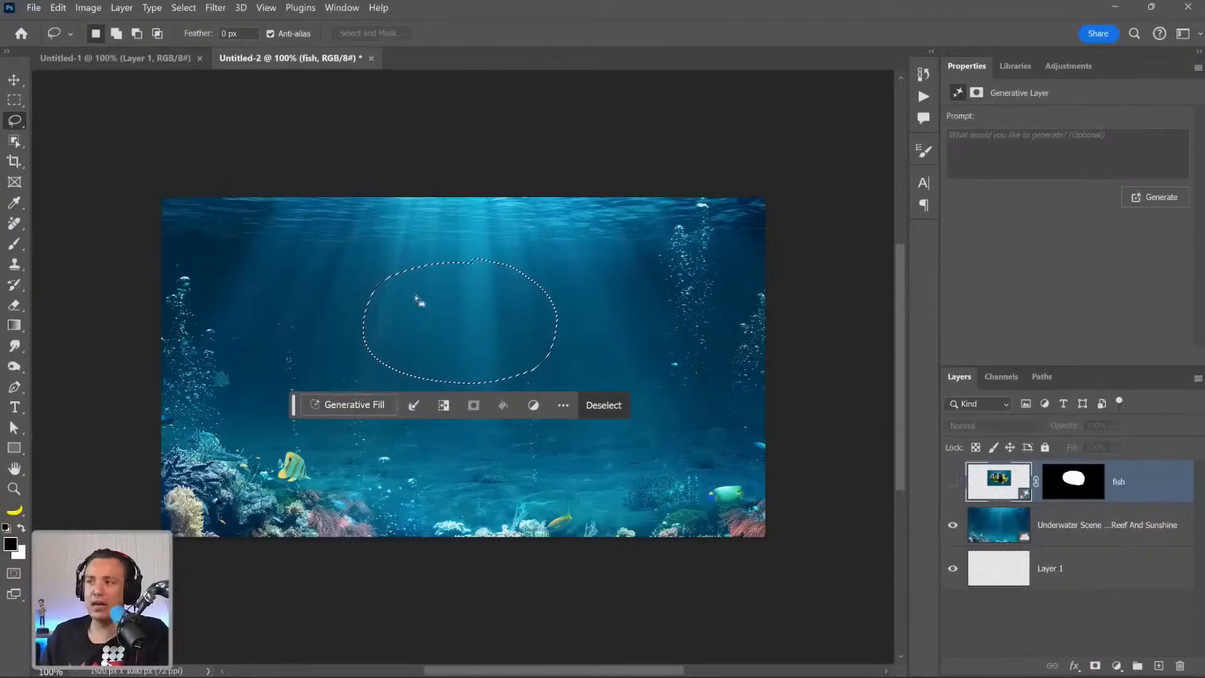
Make the oval selection partially transparent by filling it with black in Quick Mask mode and fading the fill to 50% opacity.
key(q)
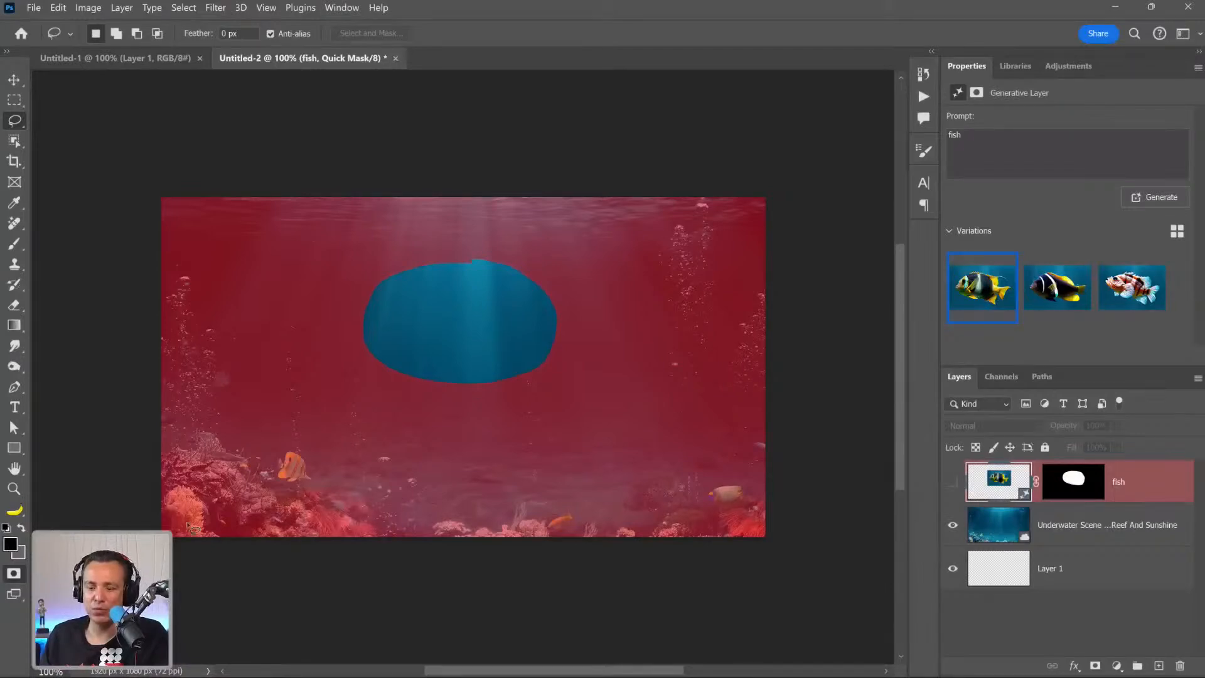
key(alt+BackSpace)
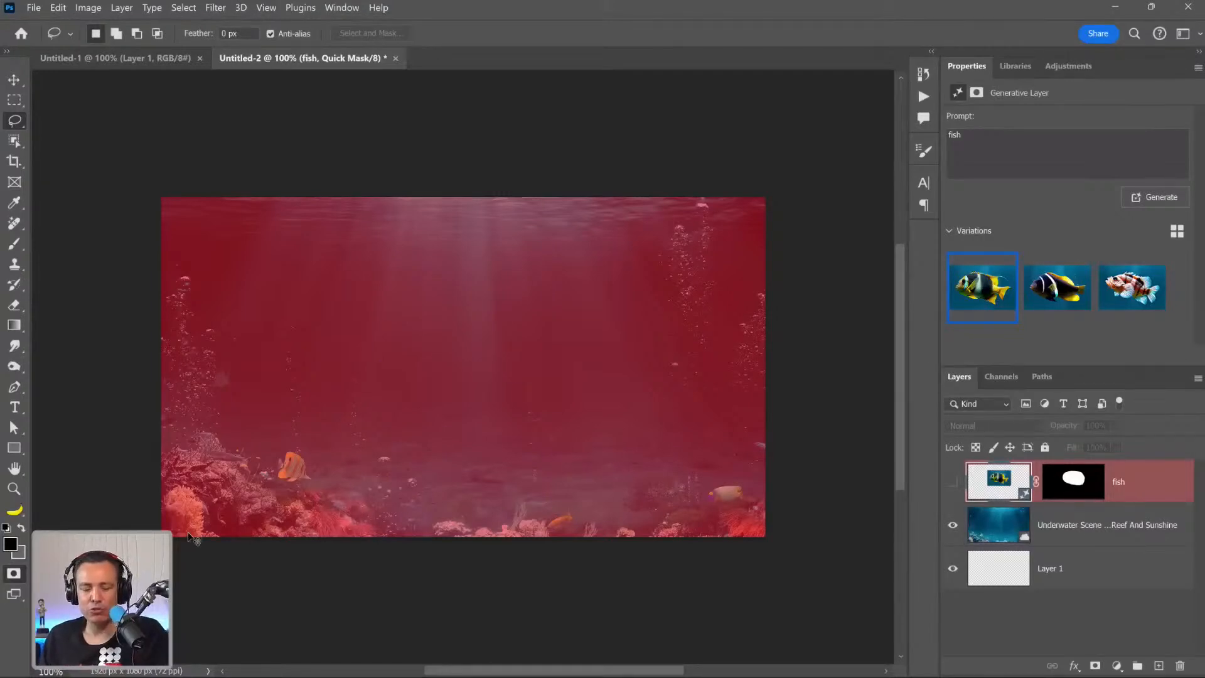
key(ctrl+shift+f)
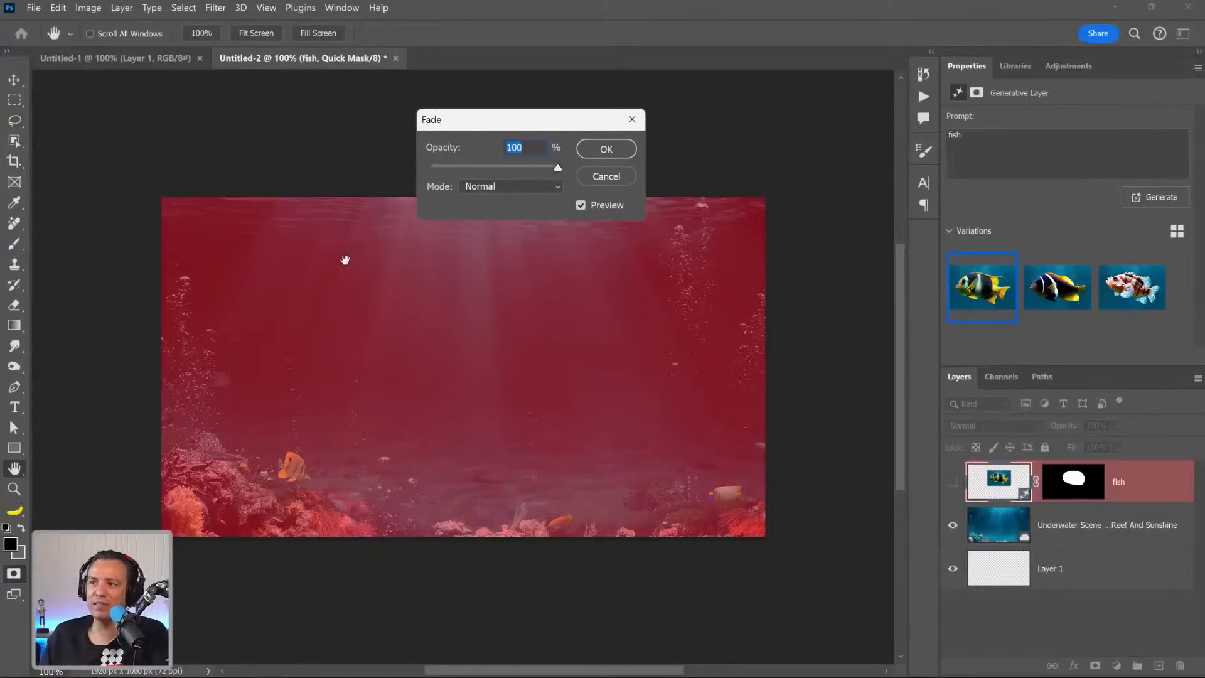
drag(444, 129, 392, 103)
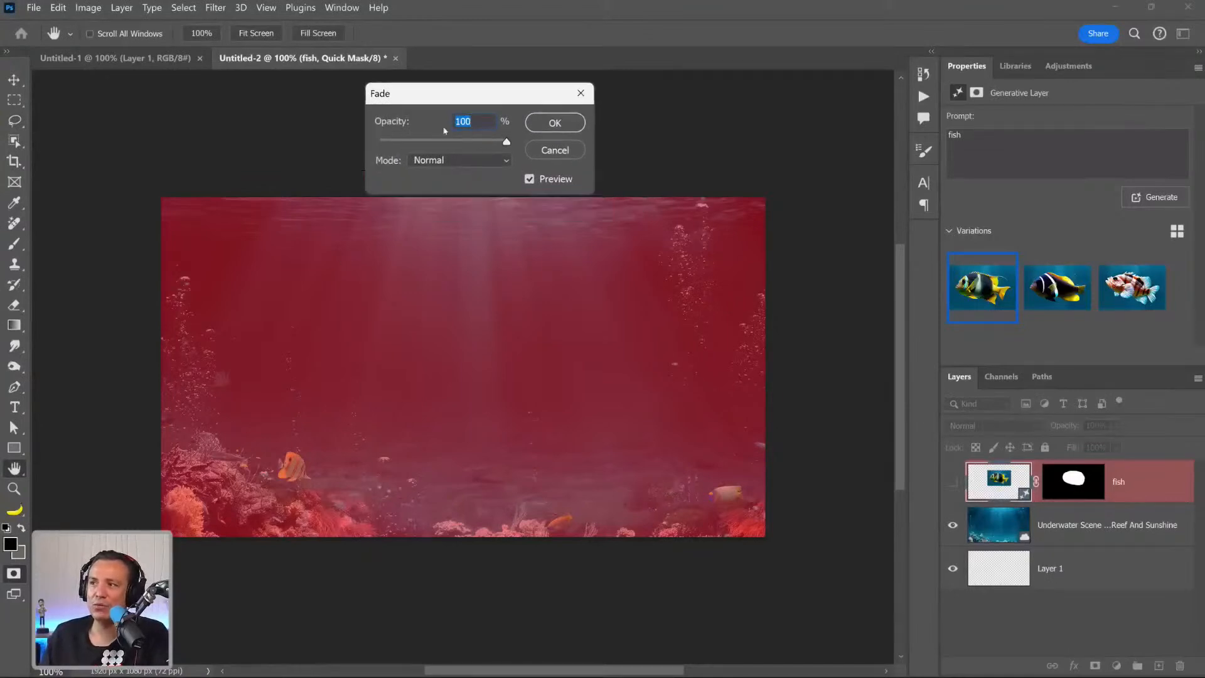
drag(506, 141, 442, 145)
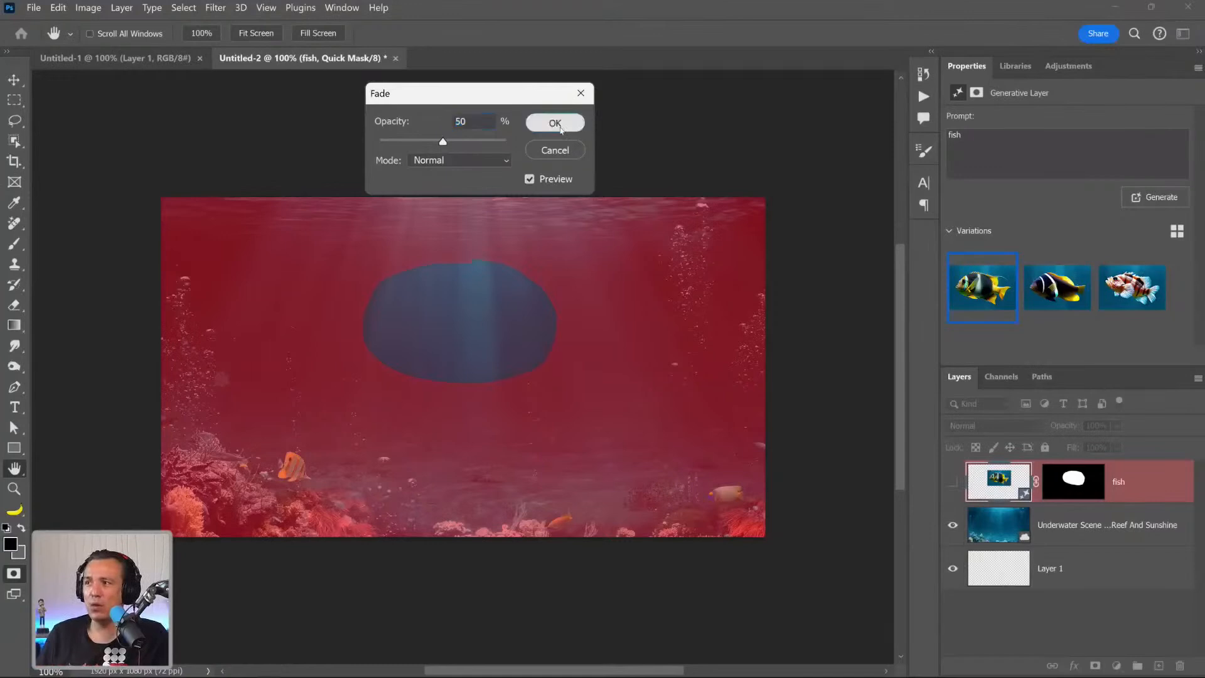
click(553, 124)
key(q)
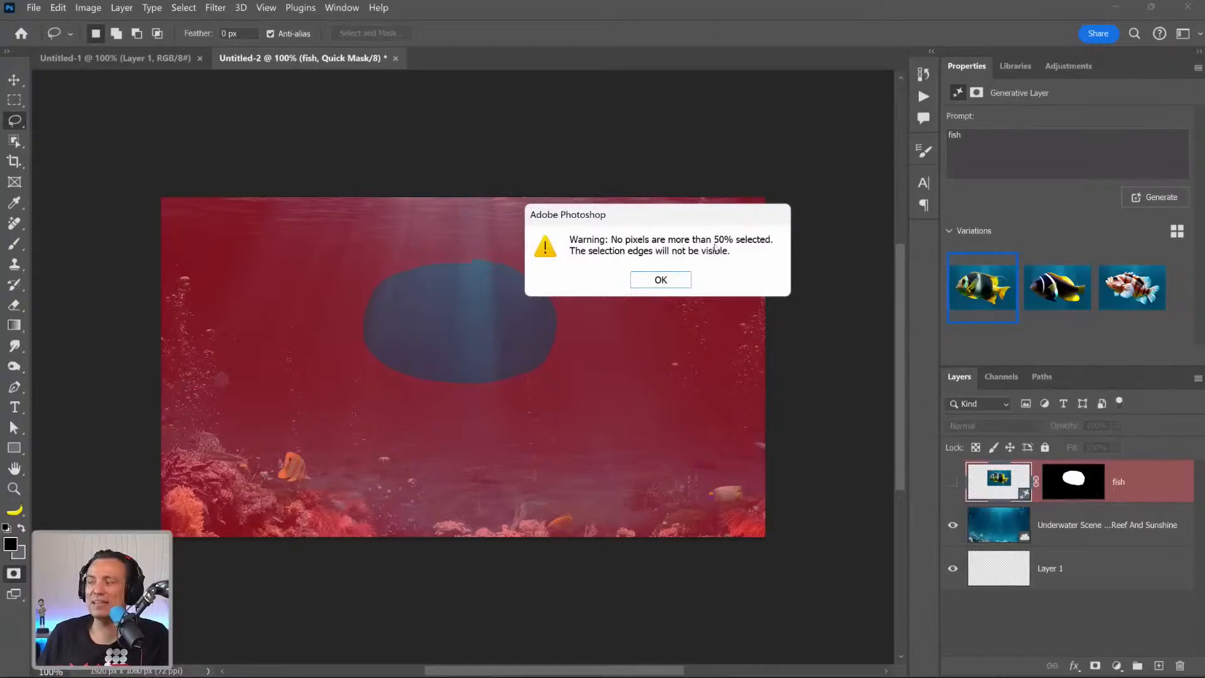
click(660, 280)
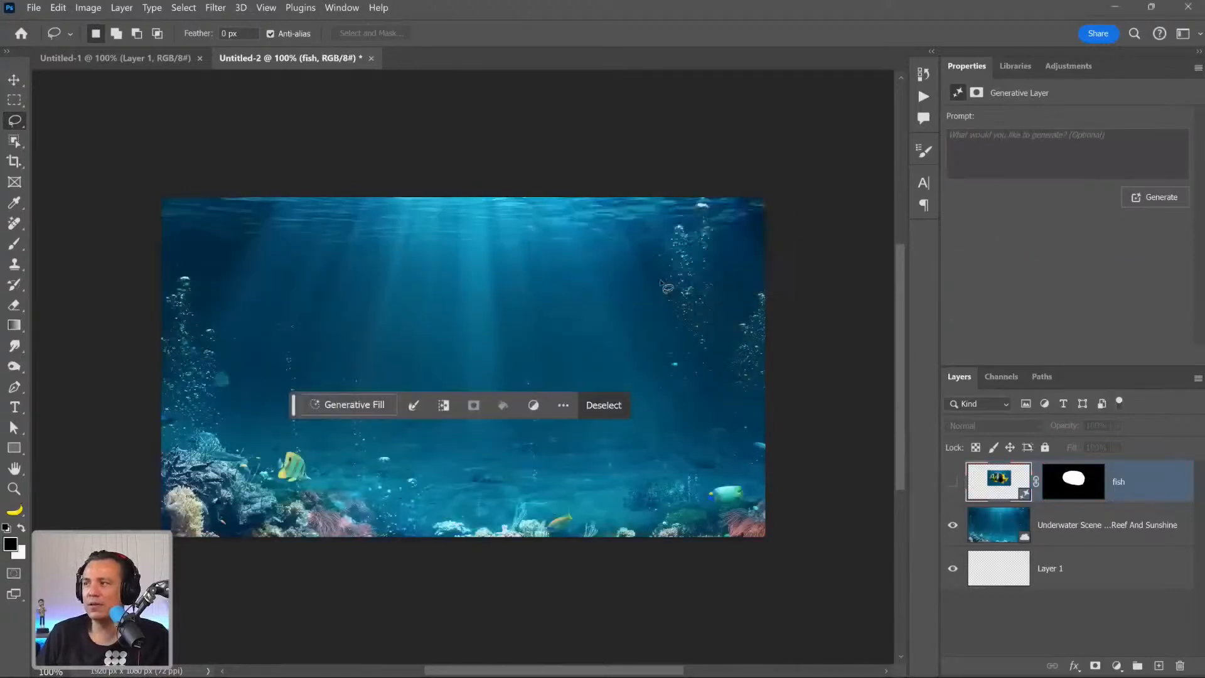
Run Generative Fill on the partial selection with the prompt "Fish" and choose the third variation.
click(355, 406)
text(Fish)
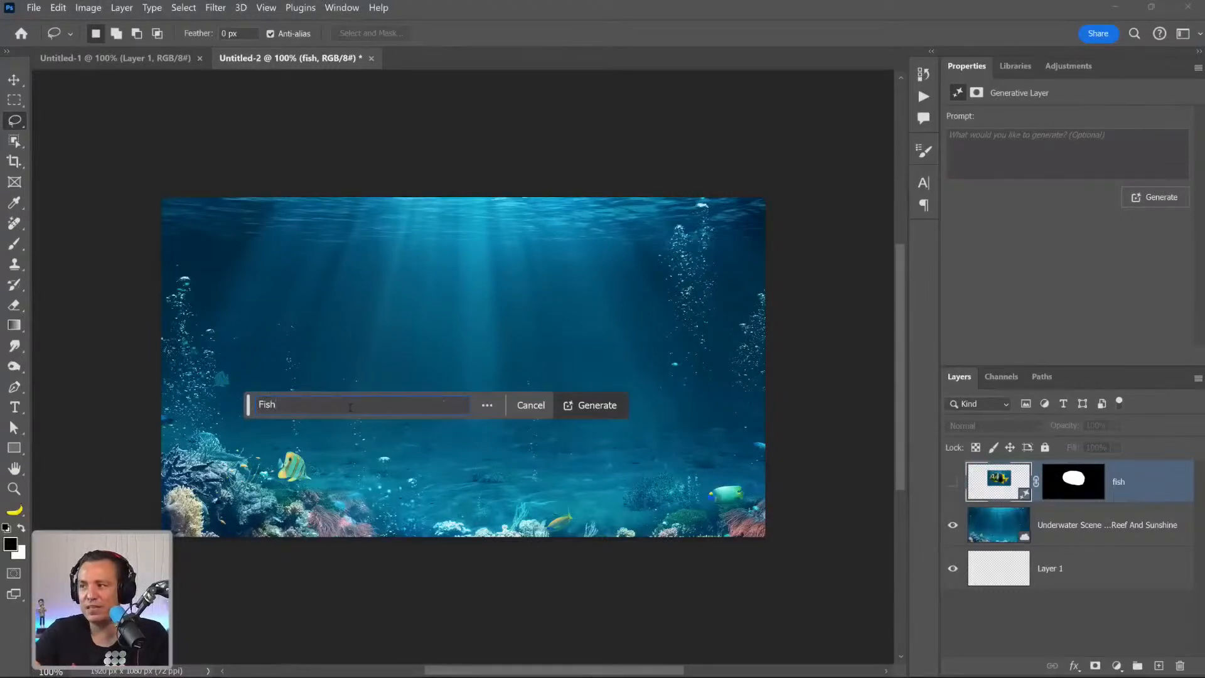
key(Return)
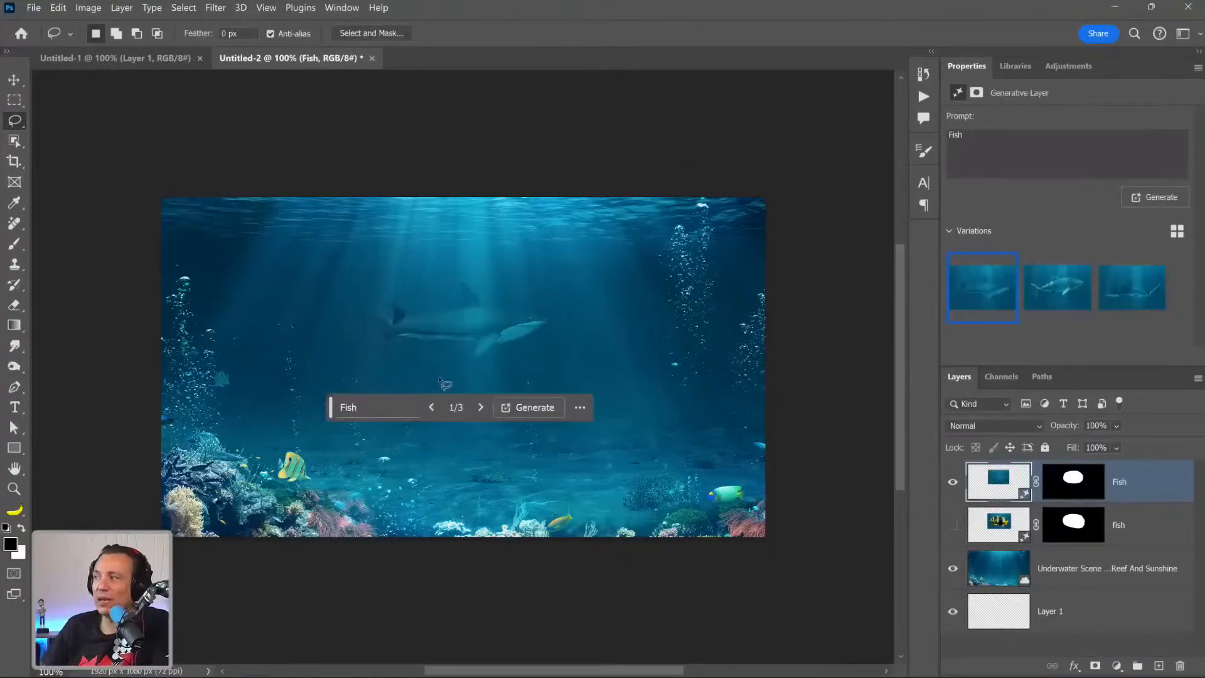
click(1057, 286)
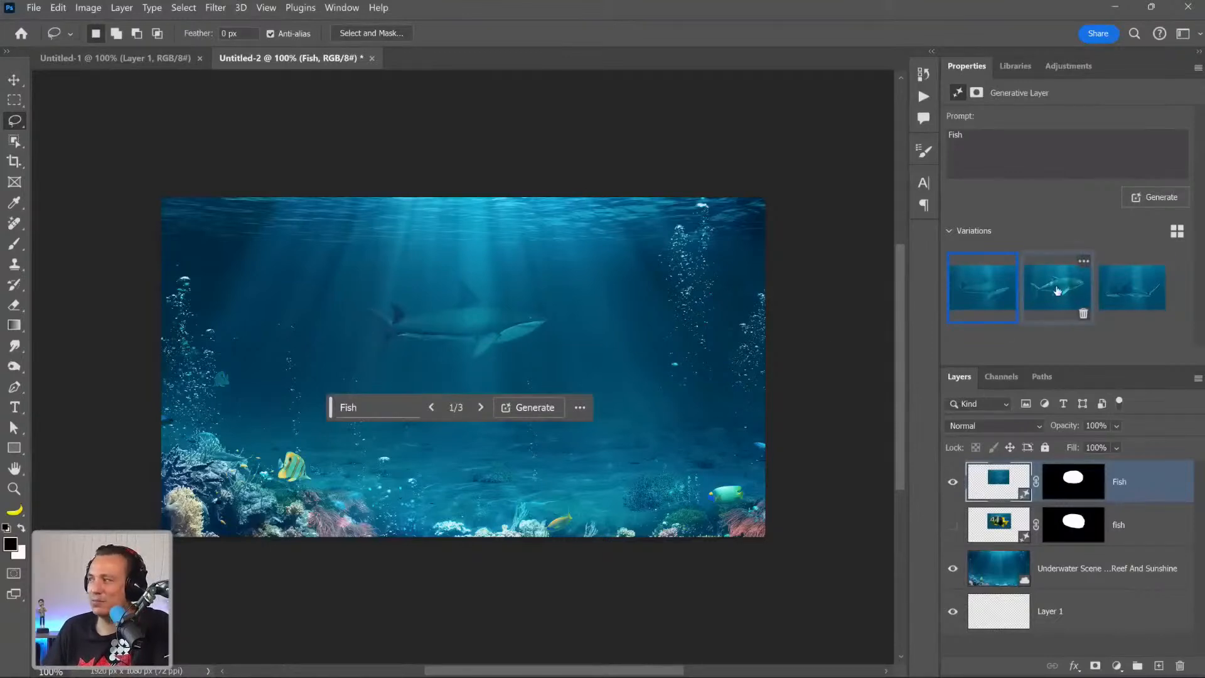
click(1111, 294)
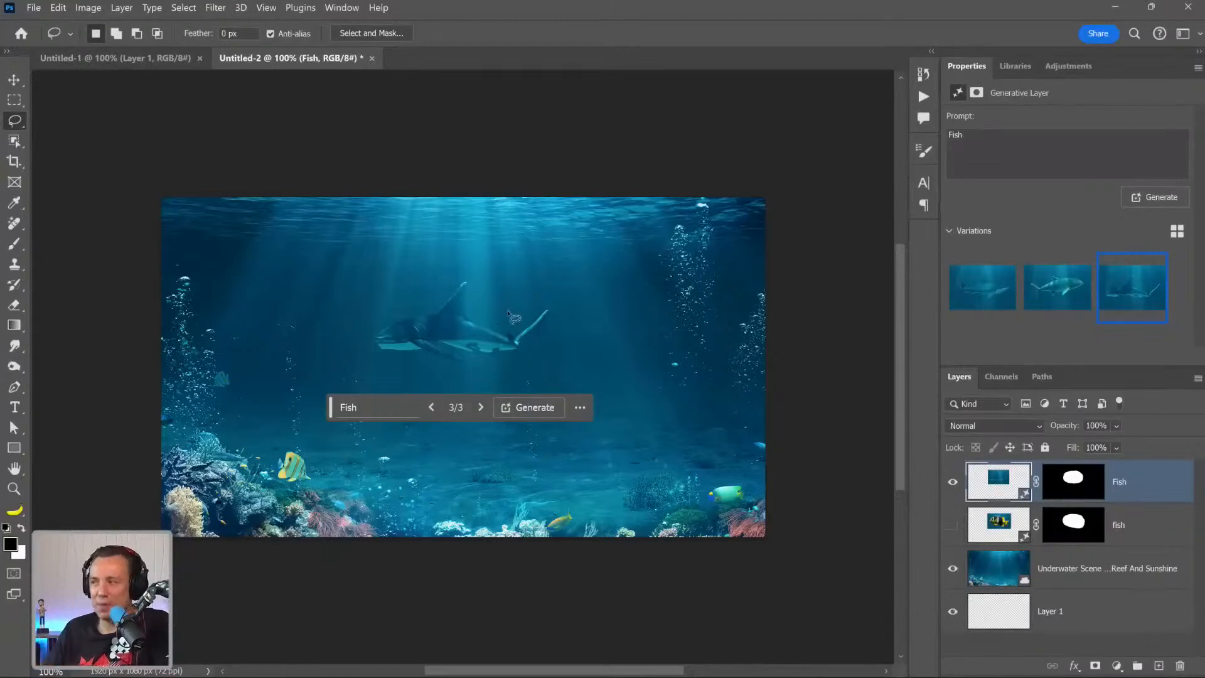
Toggle the visibility of the two fish layers to compare the fully selected and half-selected generations.
click(953, 481)
click(952, 525)
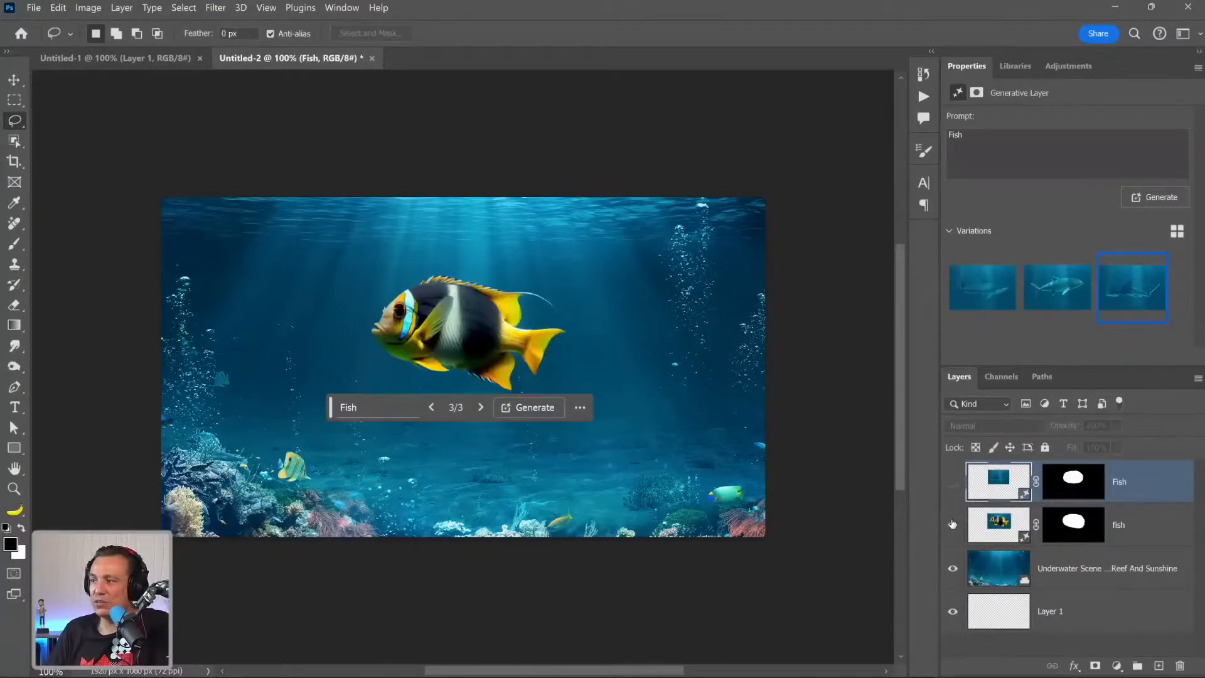
click(952, 524)
click(951, 481)
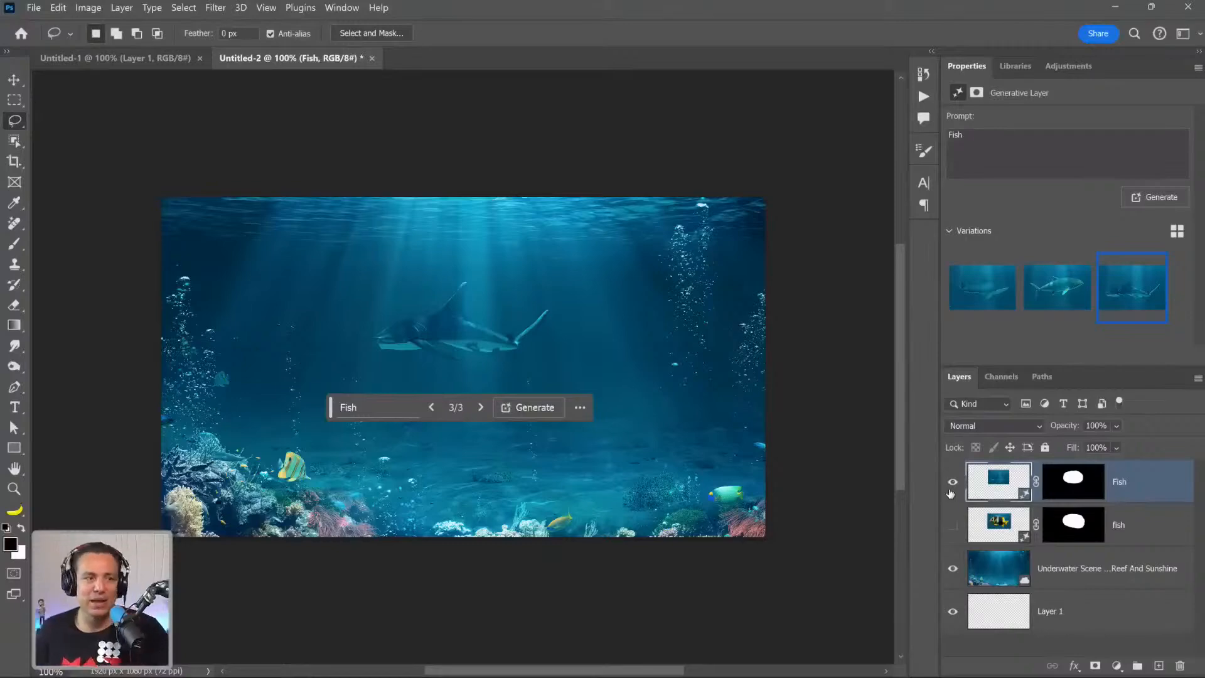
Hide the top Fish layer and the underwater scene layer, and bring up the empty Untitled-1 document.
click(950, 493)
click(953, 568)
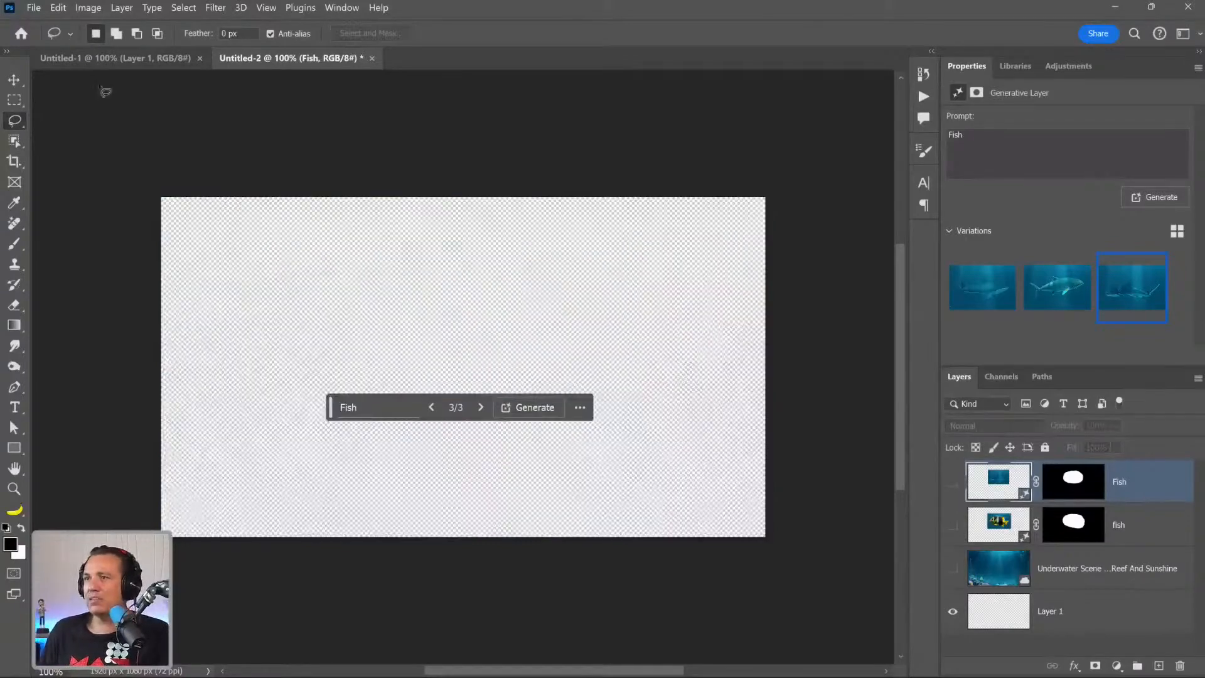
click(110, 60)
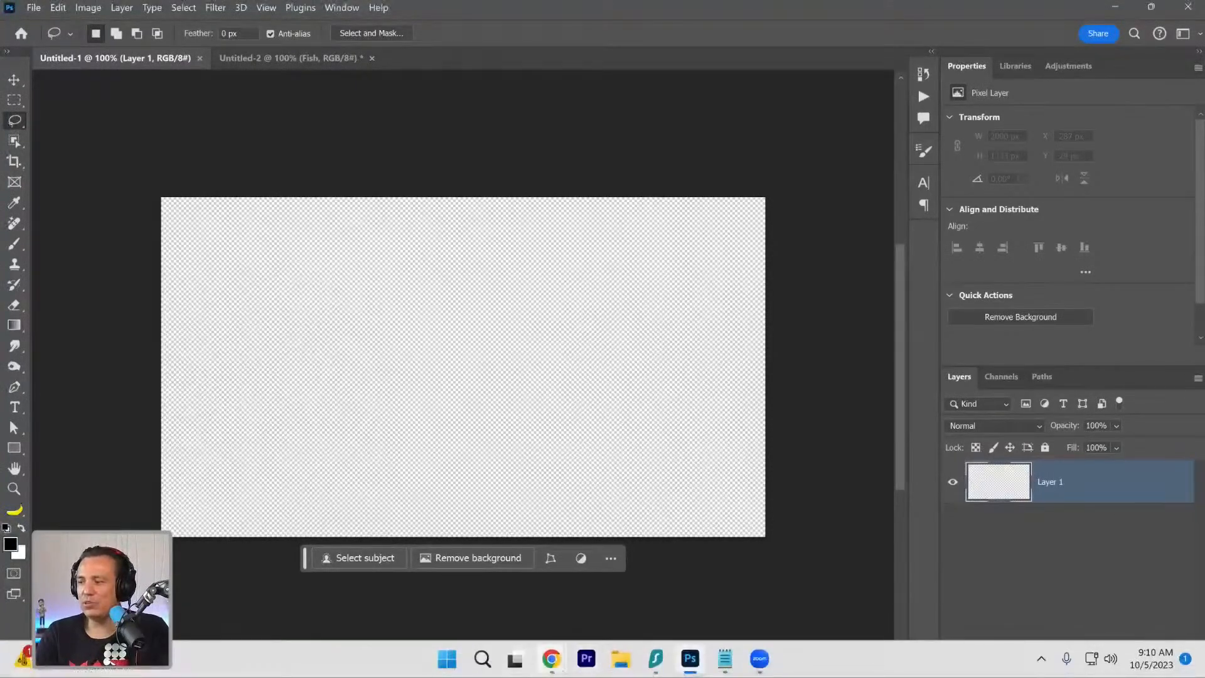
Switch to Chrome, open the Adobe Stock page and limit its search to Free assets.
mouse_move(551, 658)
click(542, 585)
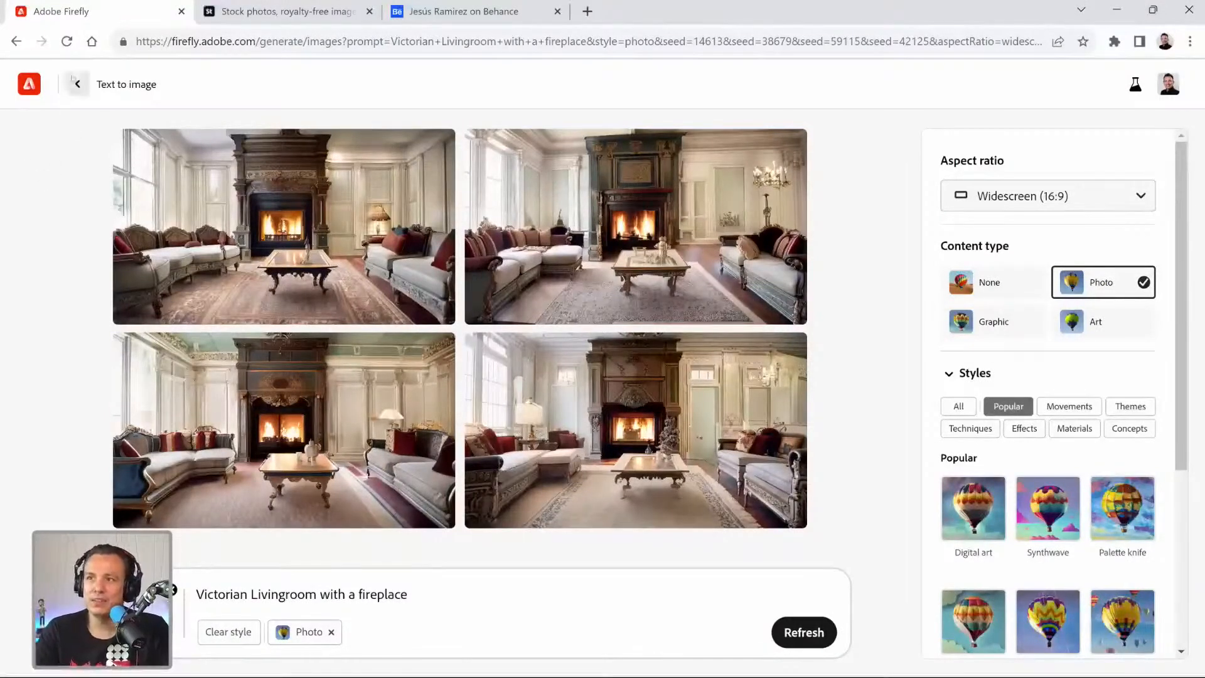
click(262, 13)
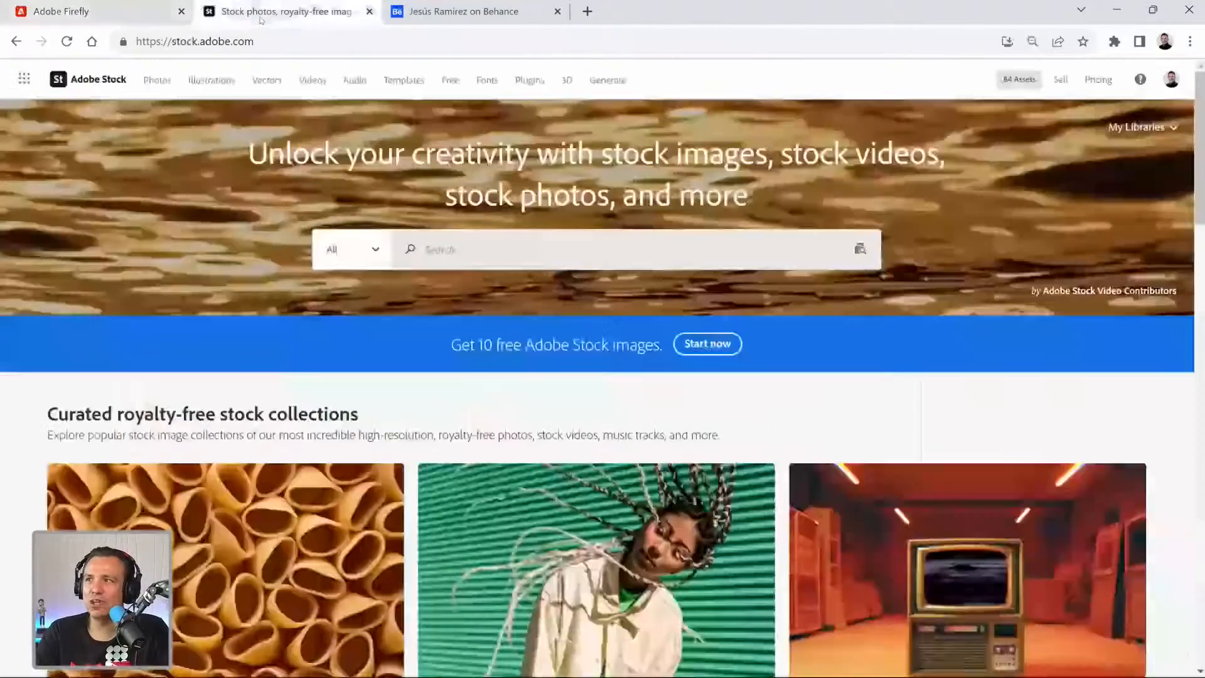
click(379, 262)
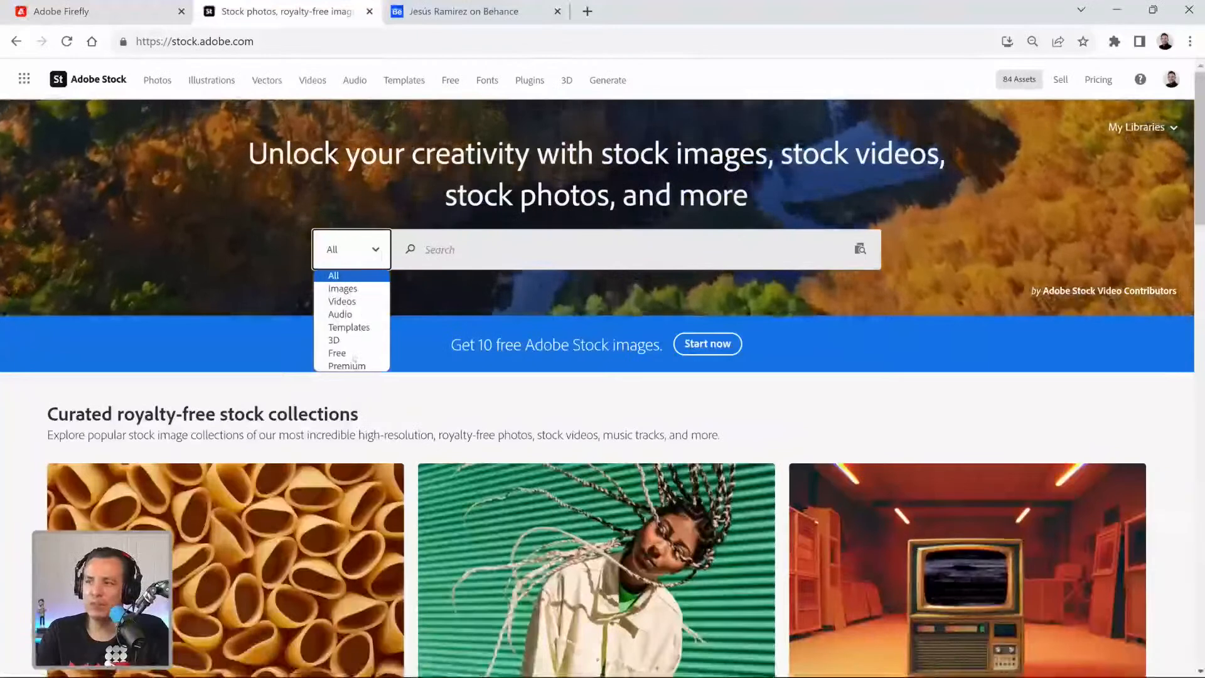
click(352, 353)
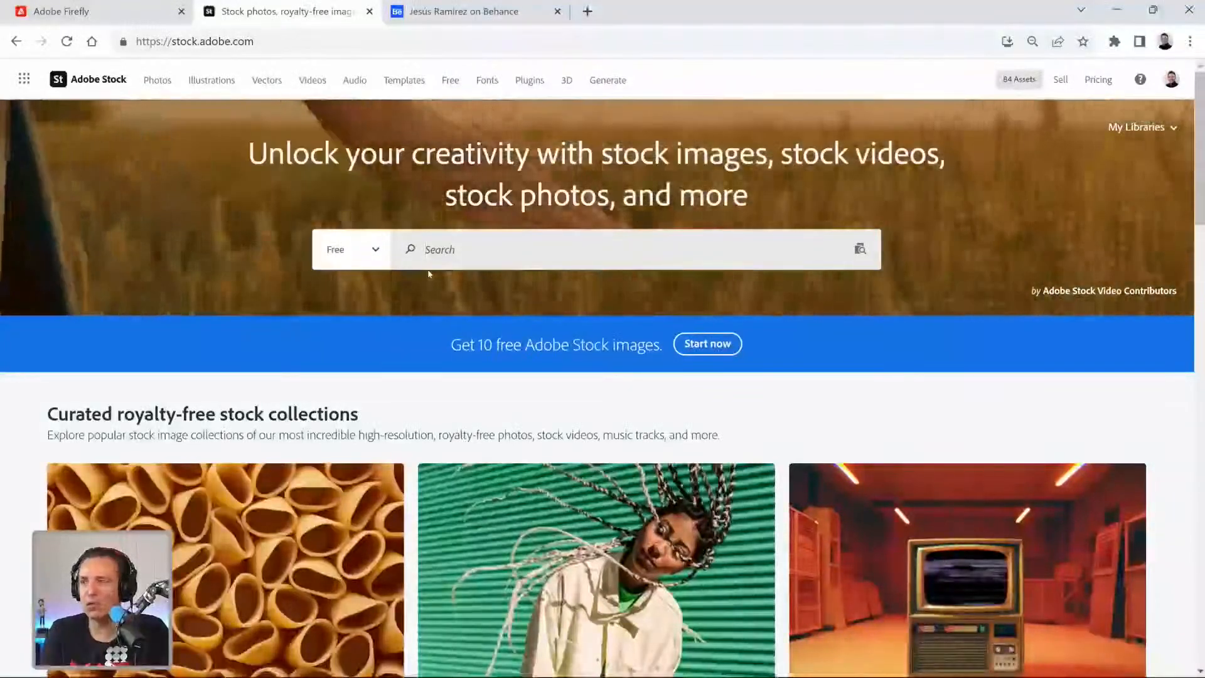
Search Adobe Stock for "wooden table" and look through the free images for a suitable wood surface.
text(den table)
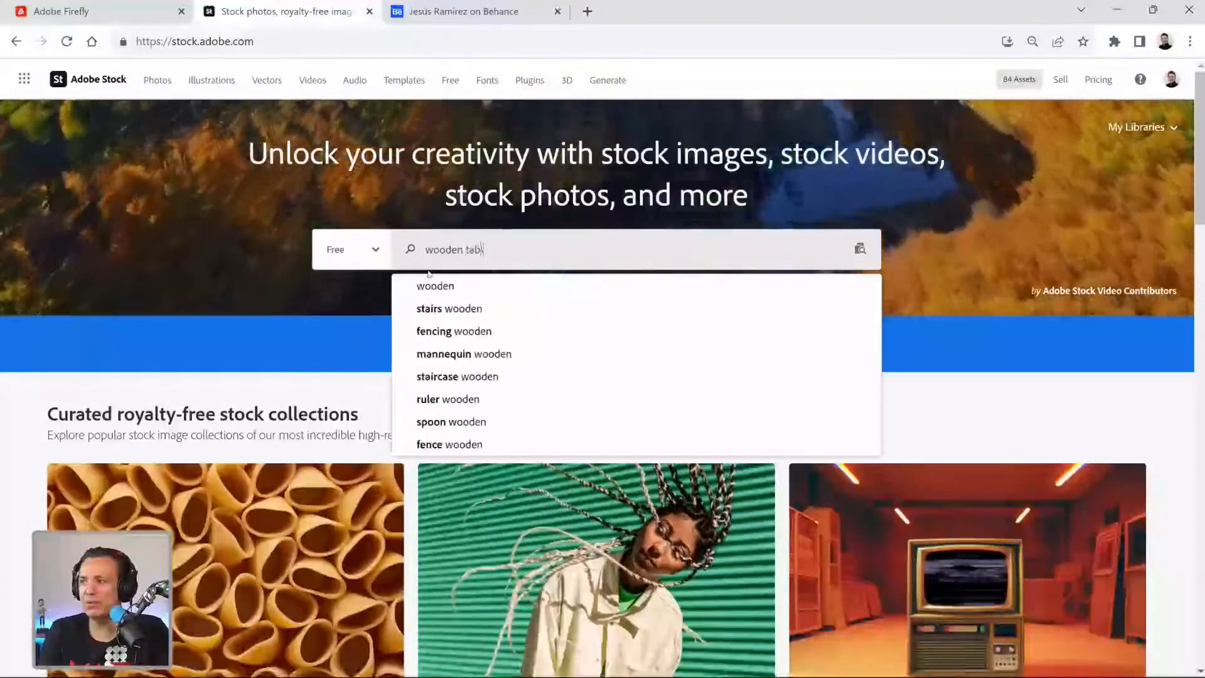
key(Return)
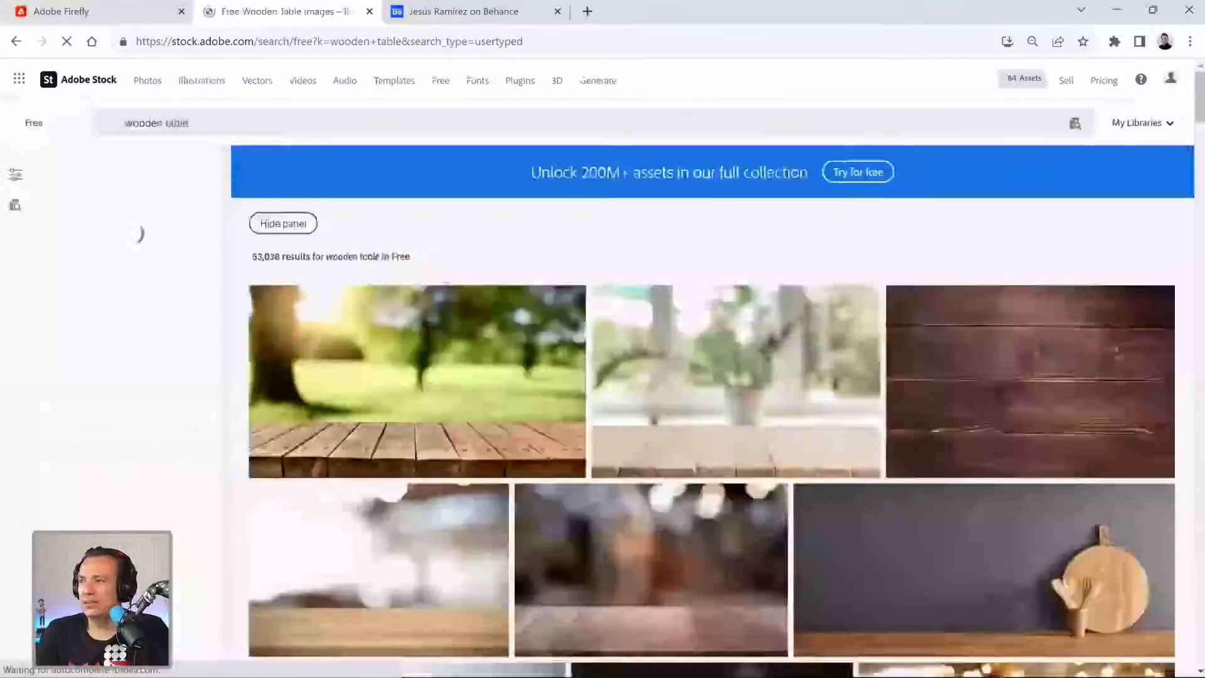
scroll(444, 280, down, 3)
scroll(443, 280, down, 10)
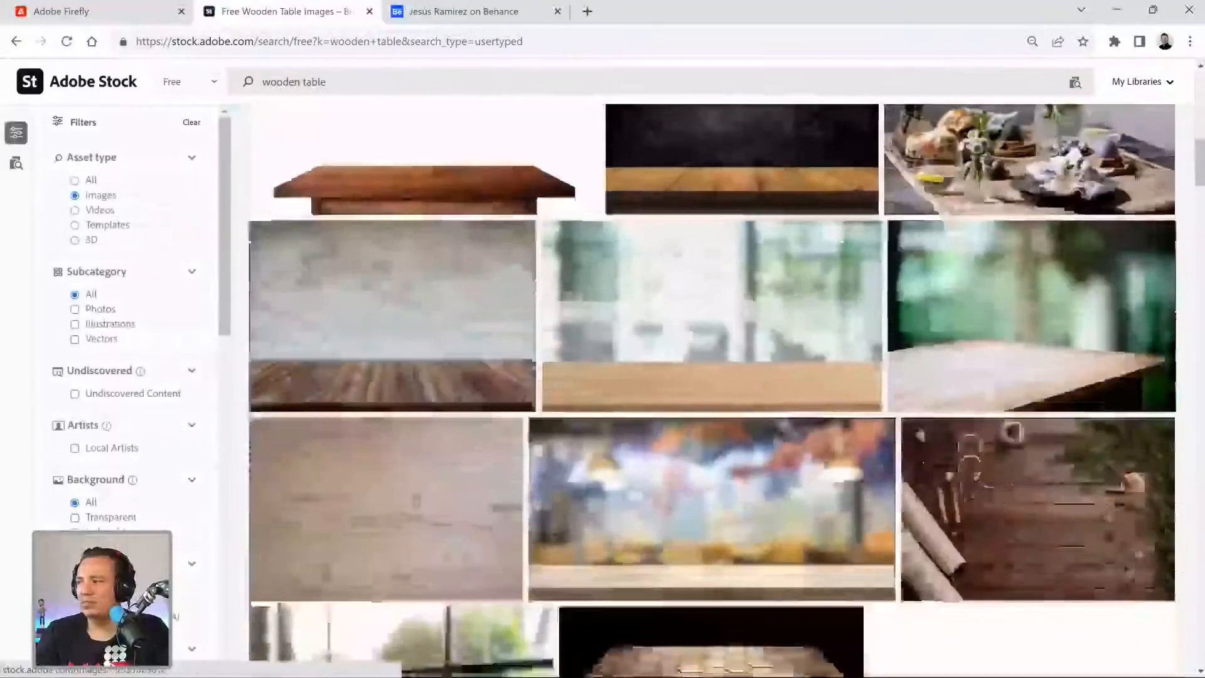
scroll(443, 280, down, 10)
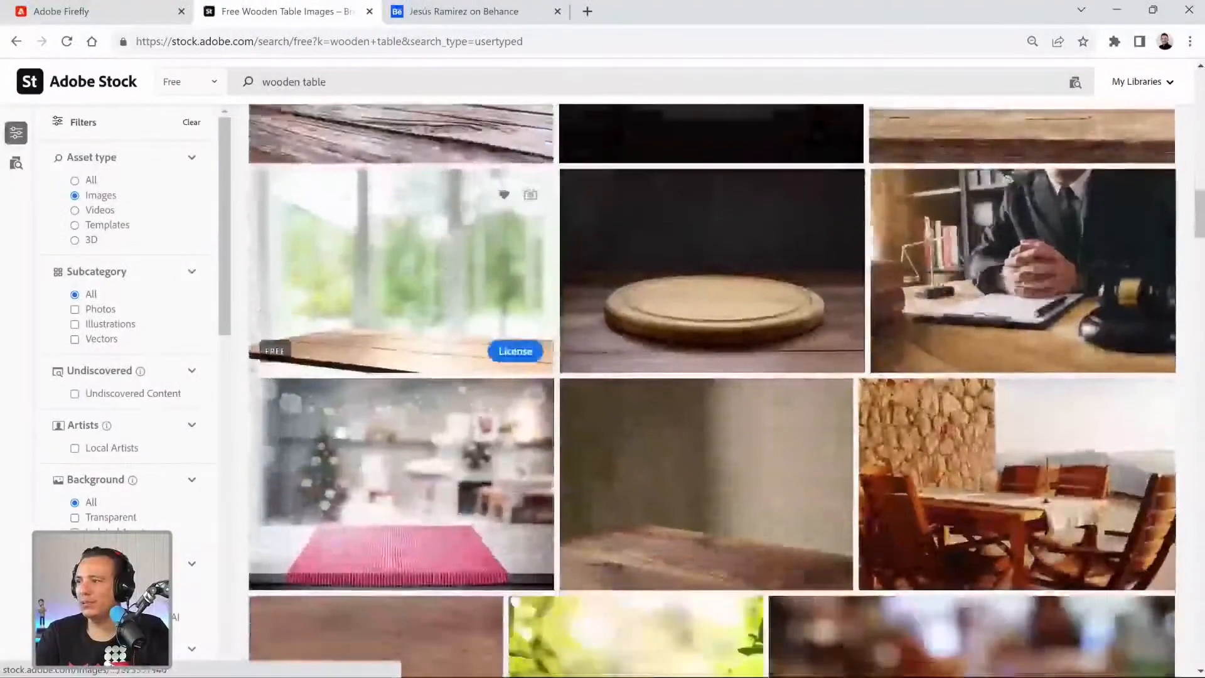
scroll(446, 280, down, 3)
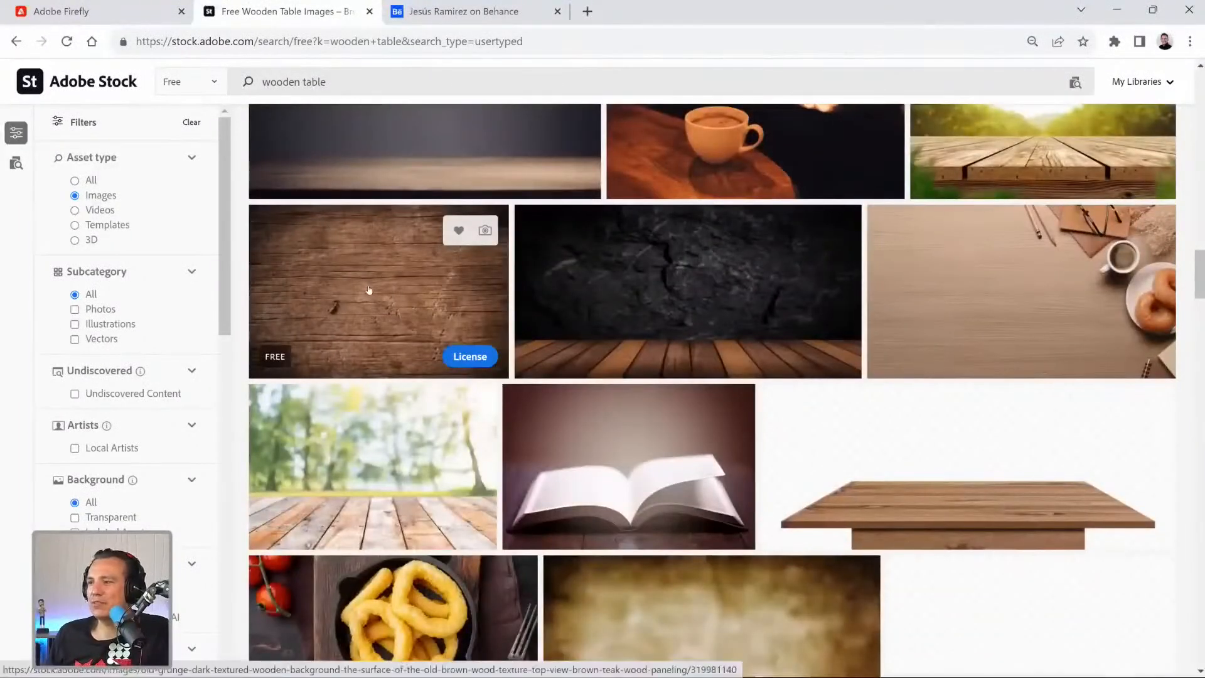
Examine the free "wooden table" images on Adobe Stock for a plain wood surface suitable as a tabletop.
scroll(368, 290, down, 8)
scroll(367, 295, down, 10)
scroll(367, 294, down, 10)
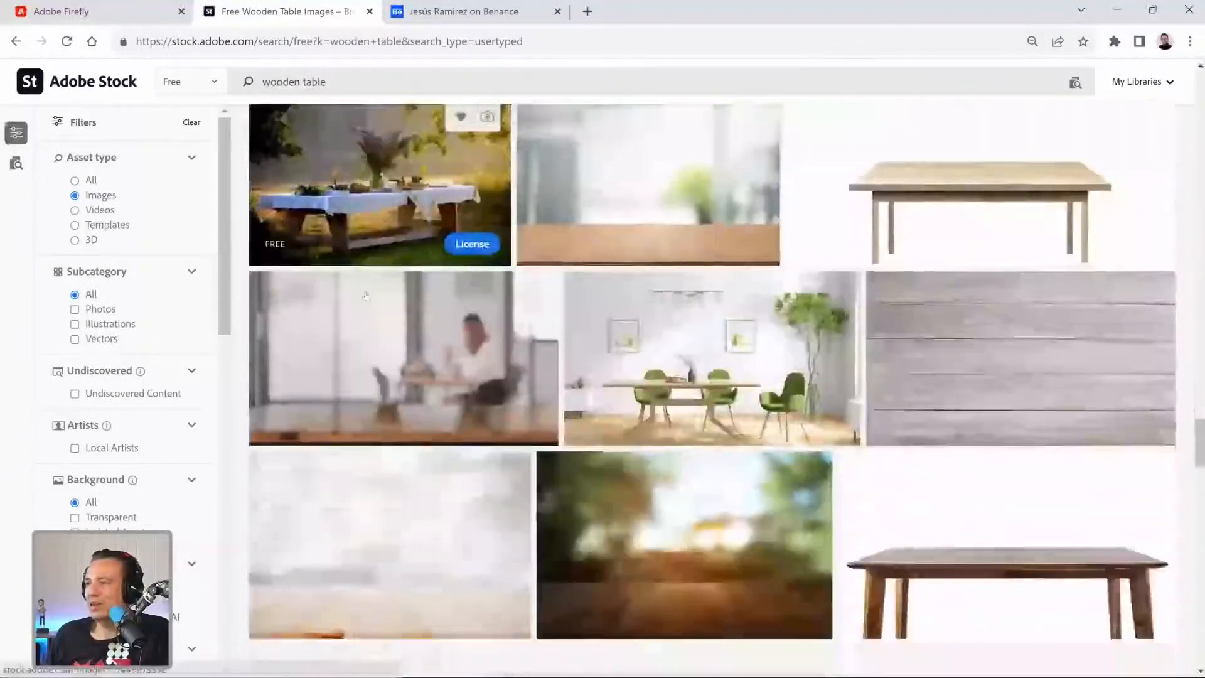
scroll(365, 296, down, 10)
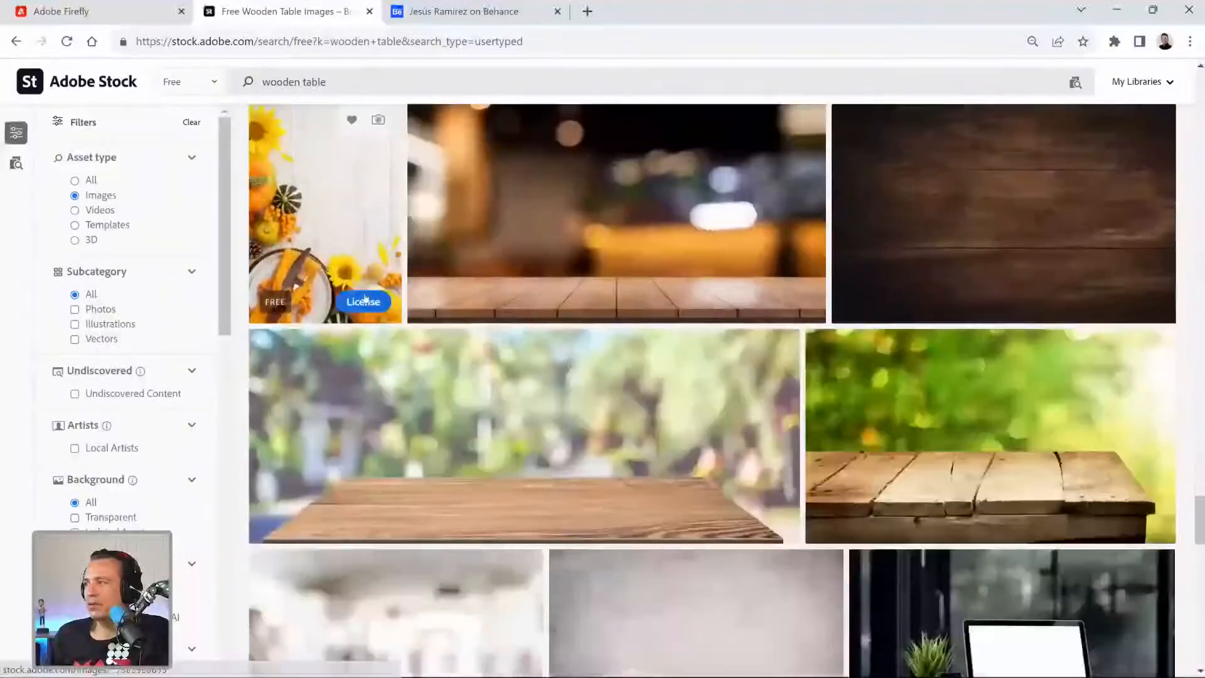
scroll(366, 299, down, 10)
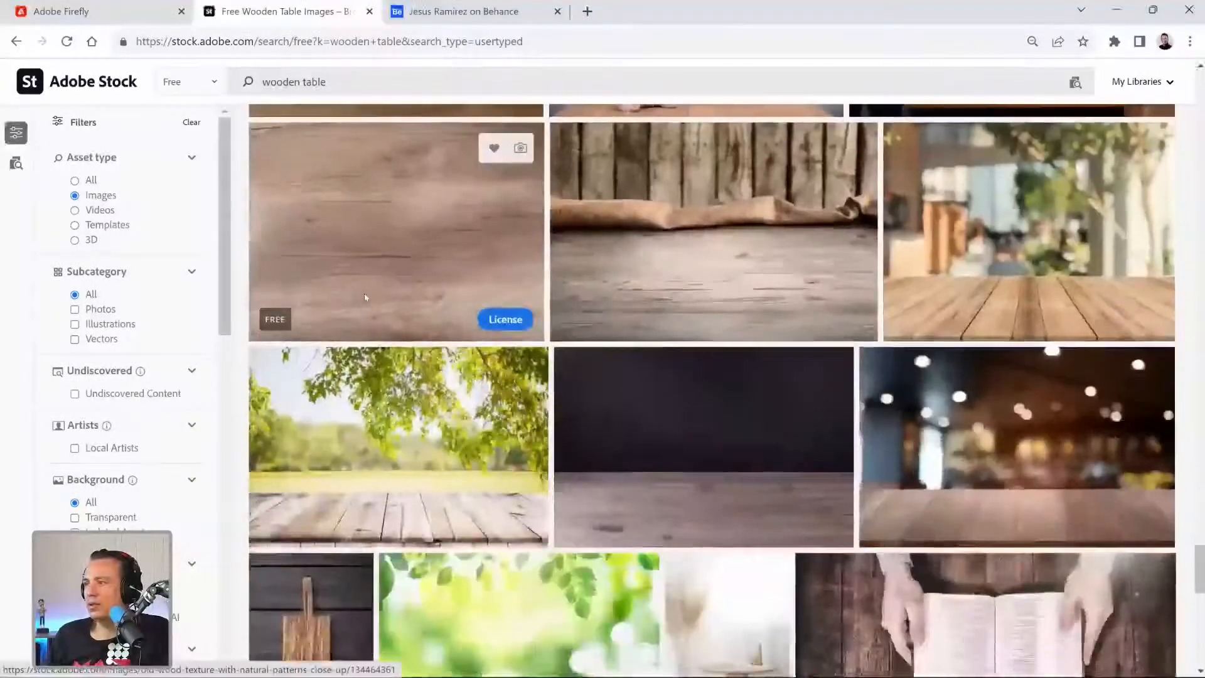
scroll(366, 298, down, 10)
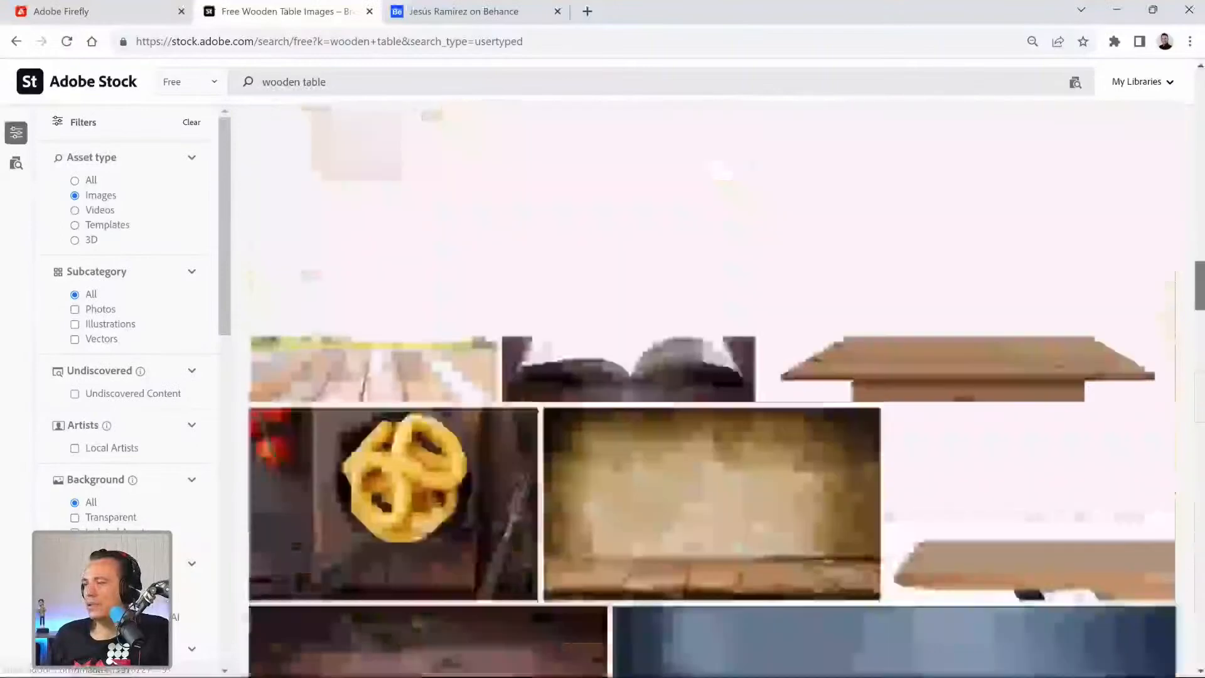
scroll(1044, 254, up, 15)
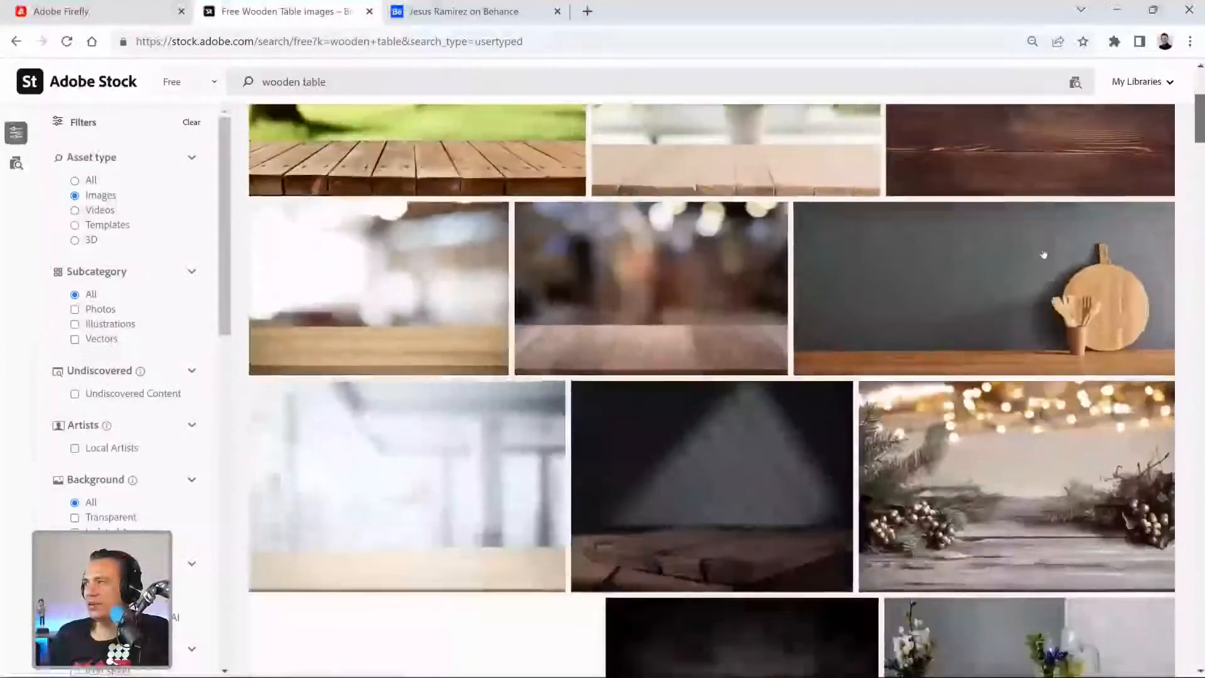
scroll(1035, 249, up, 3)
scroll(1015, 251, down, 2)
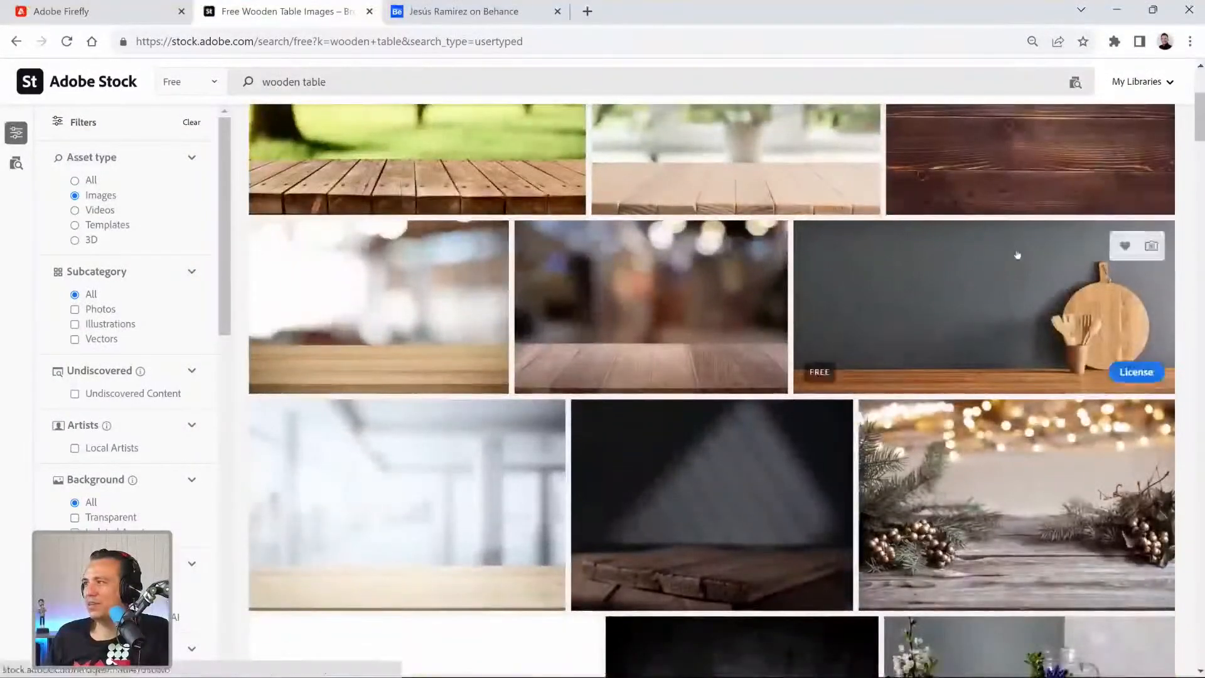
scroll(1017, 254, up, 4)
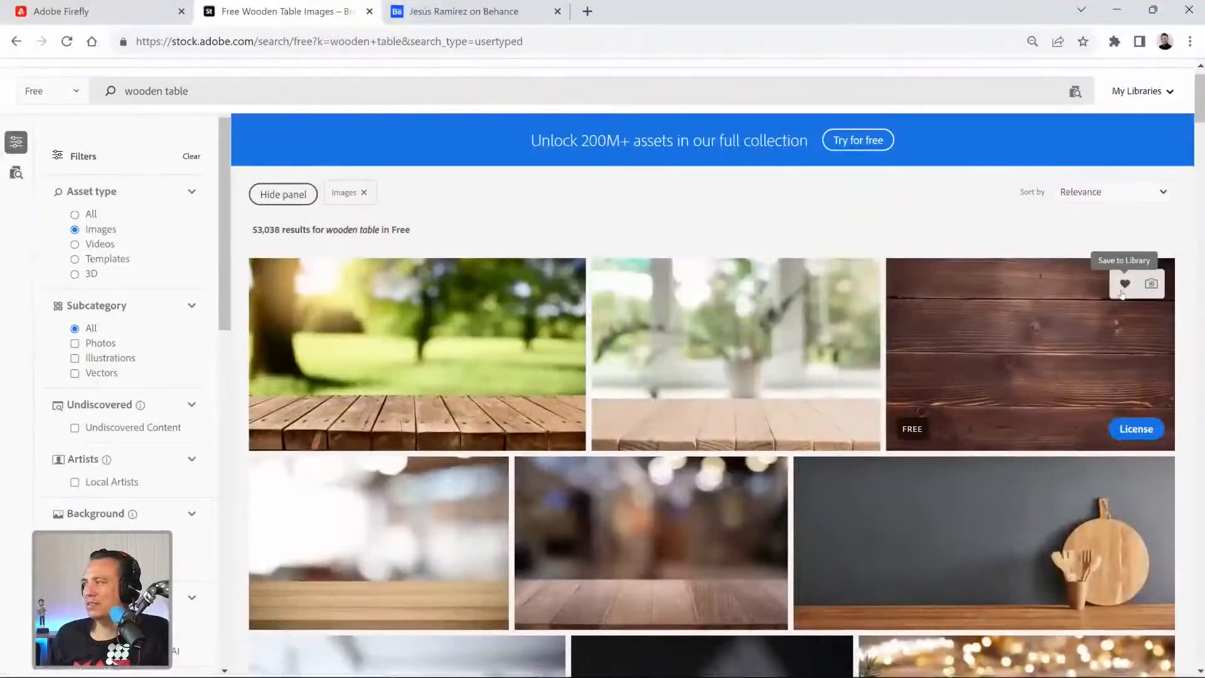
License the free dark wooden plank image, cancel saving it to the computer, and switch to Photoshop.
click(1120, 430)
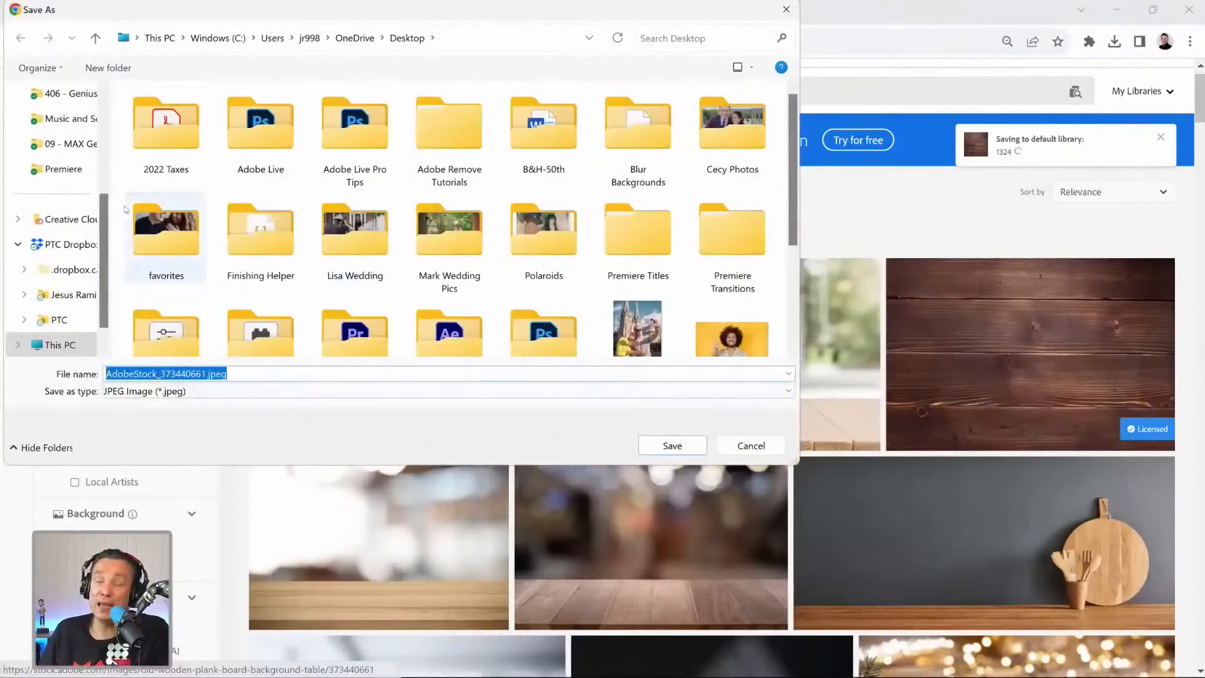
click(751, 445)
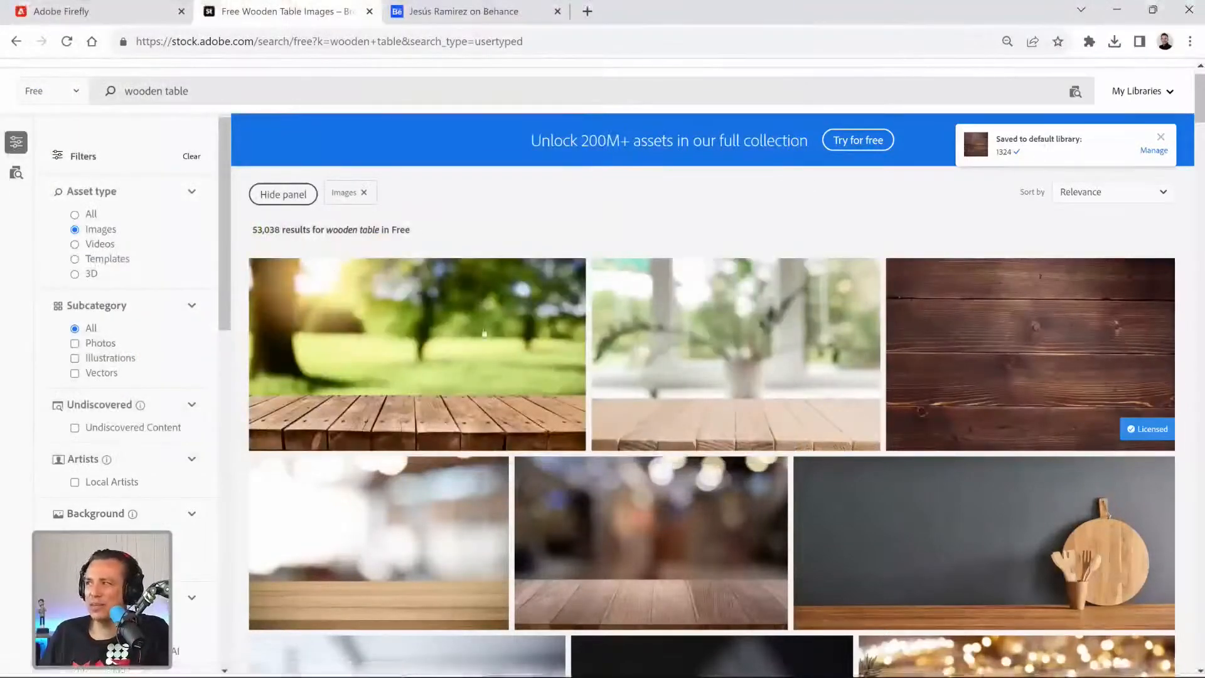
mouse_move(551, 659)
click(690, 659)
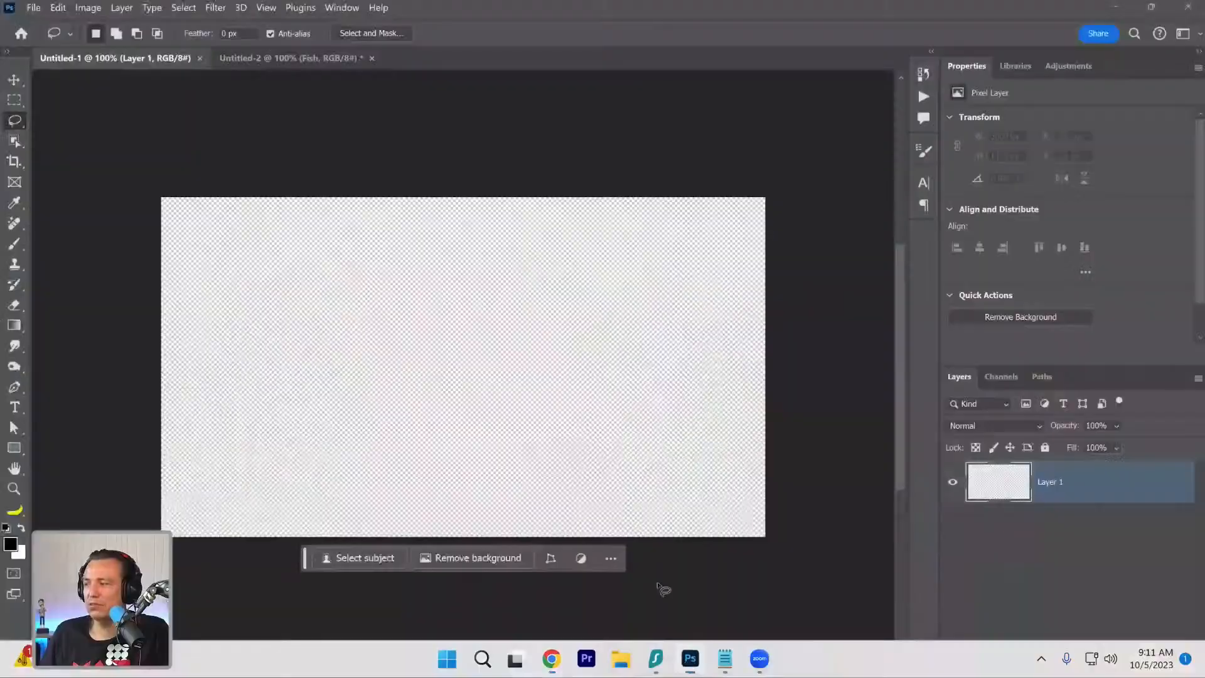
Clear the "water" library search and place the old wooden plank image from library 1324 over the canvas's lower-left area.
click(1017, 66)
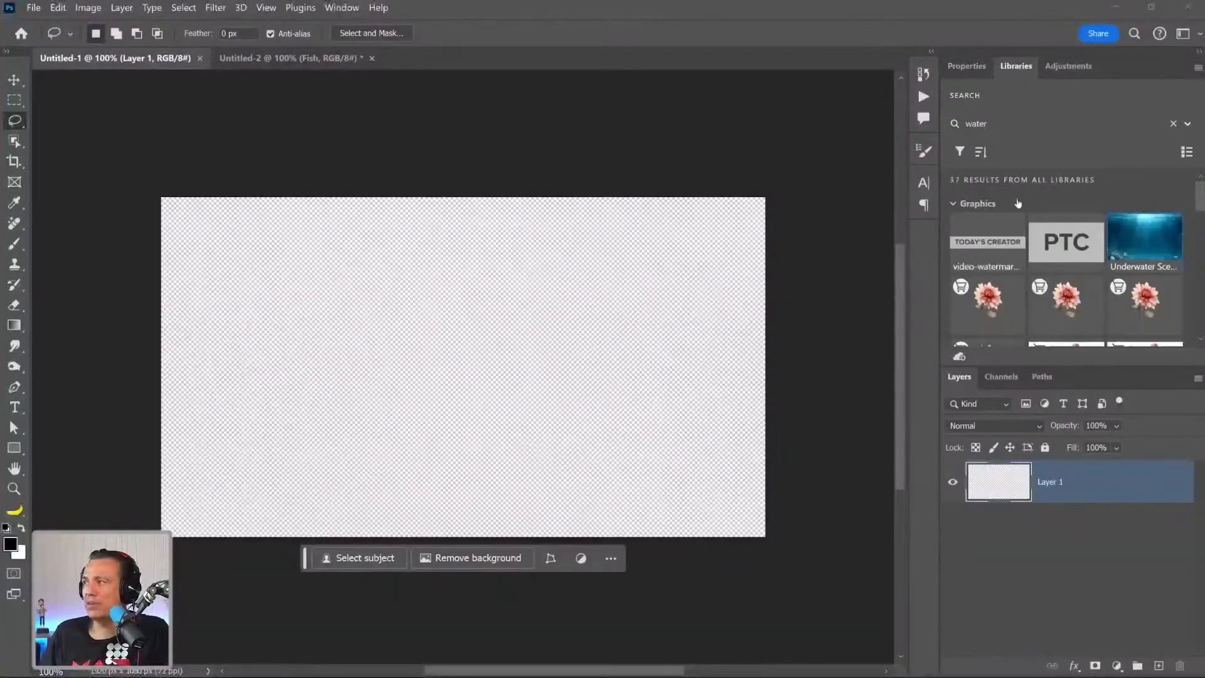
click(1174, 124)
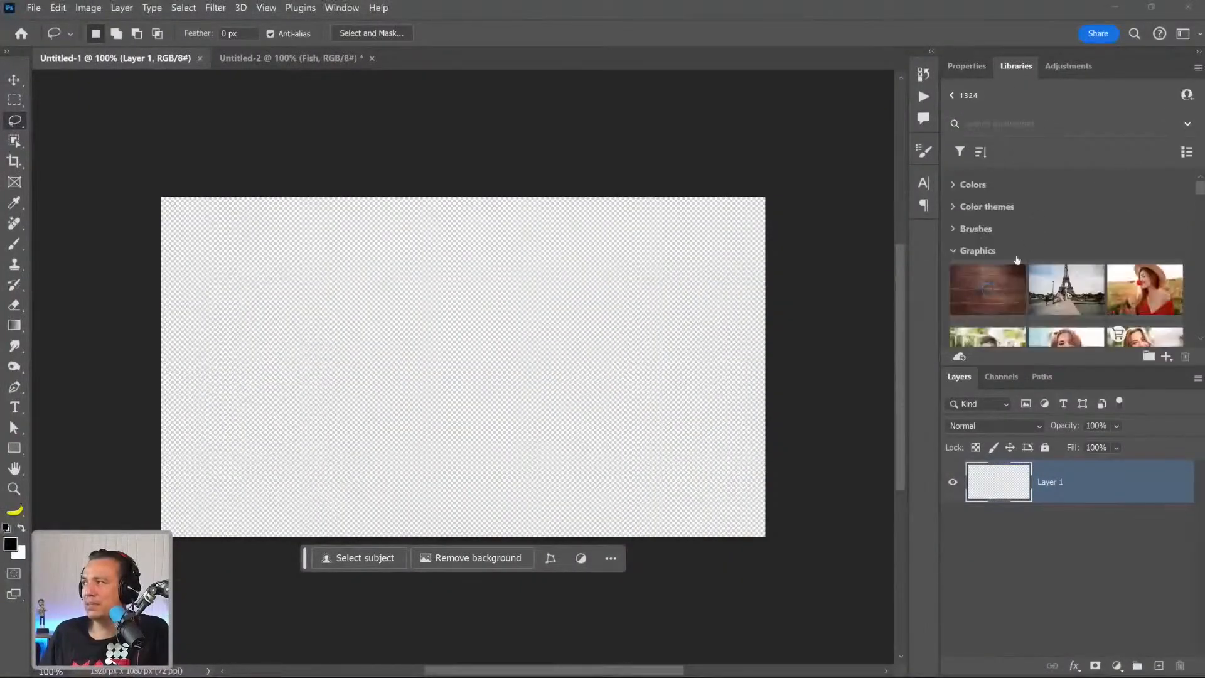
click(1000, 283)
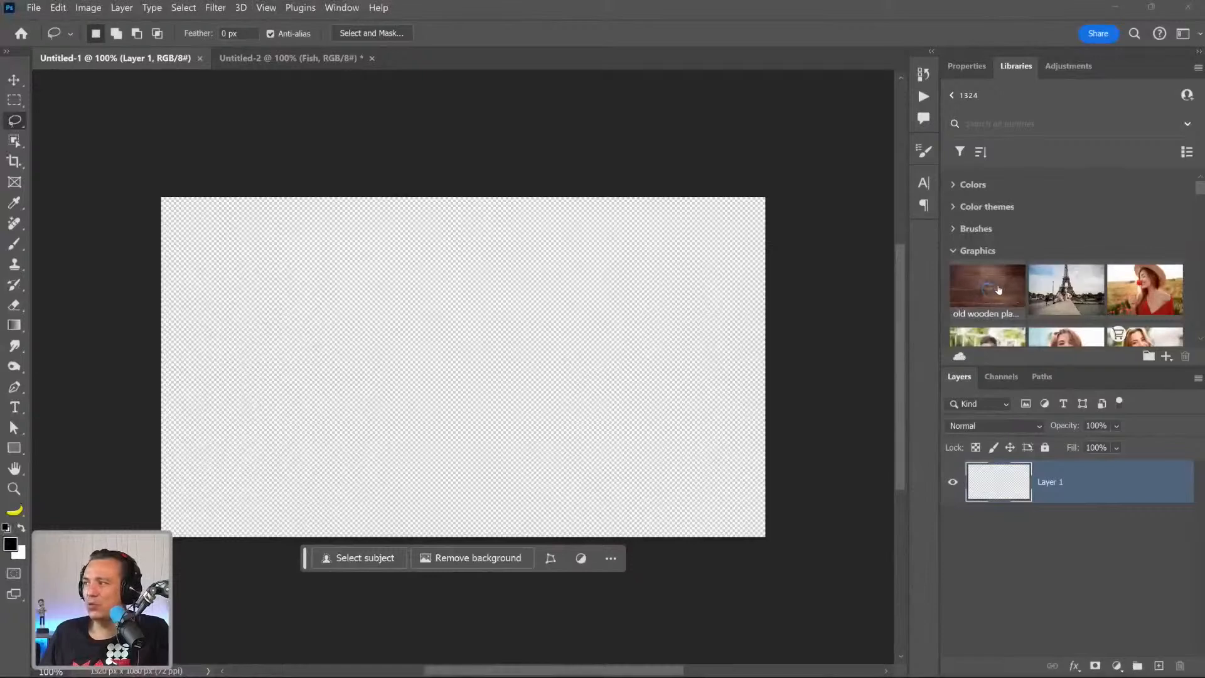
drag(999, 292, 347, 351)
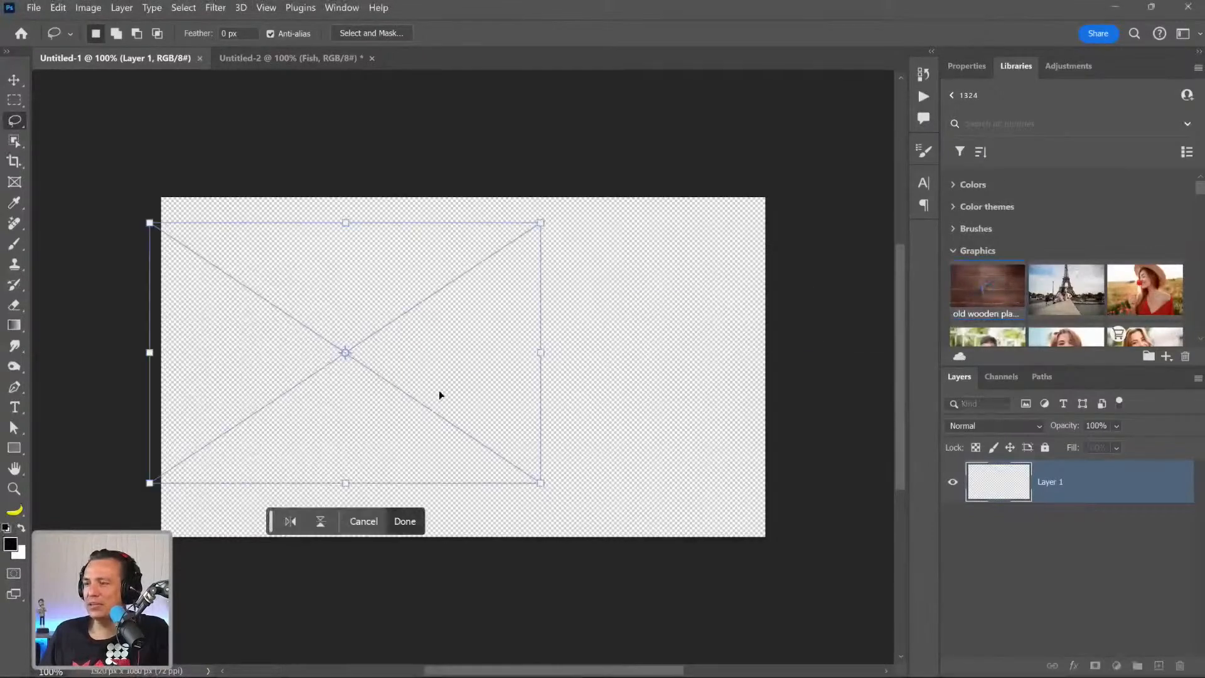
drag(369, 432, 383, 535)
key(Return)
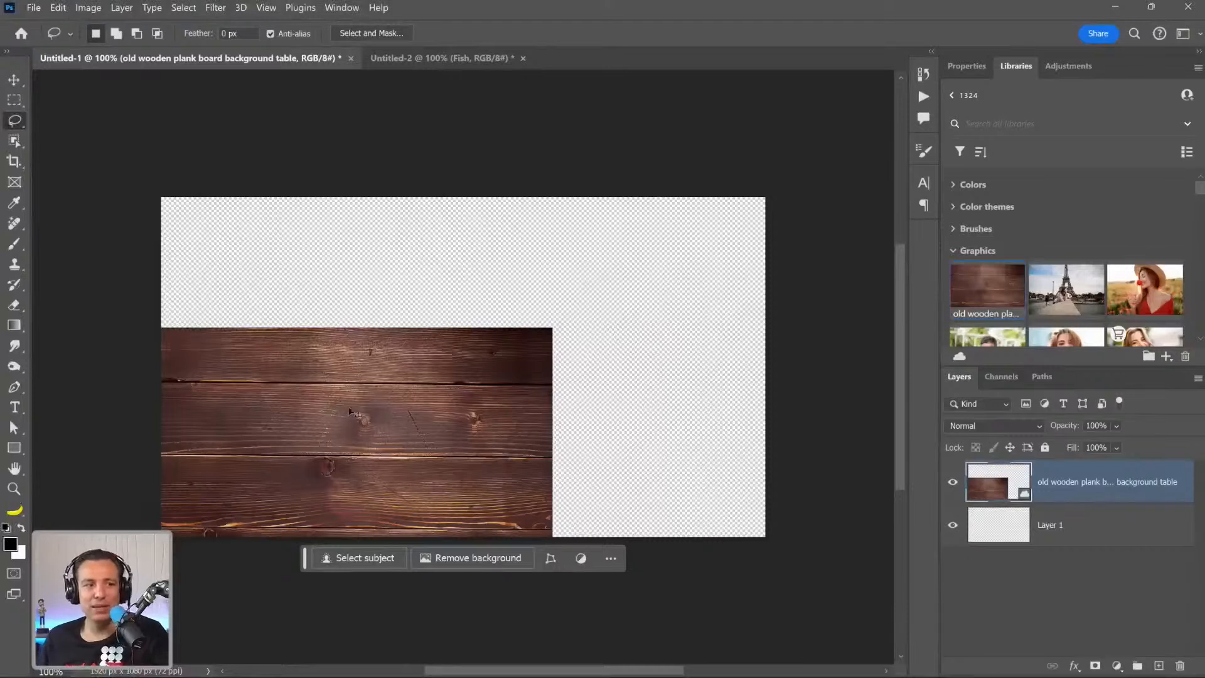
Scale the wooden plank image proportionally to about 154% so it spans the full width of the canvas.
key(ctrl+t)
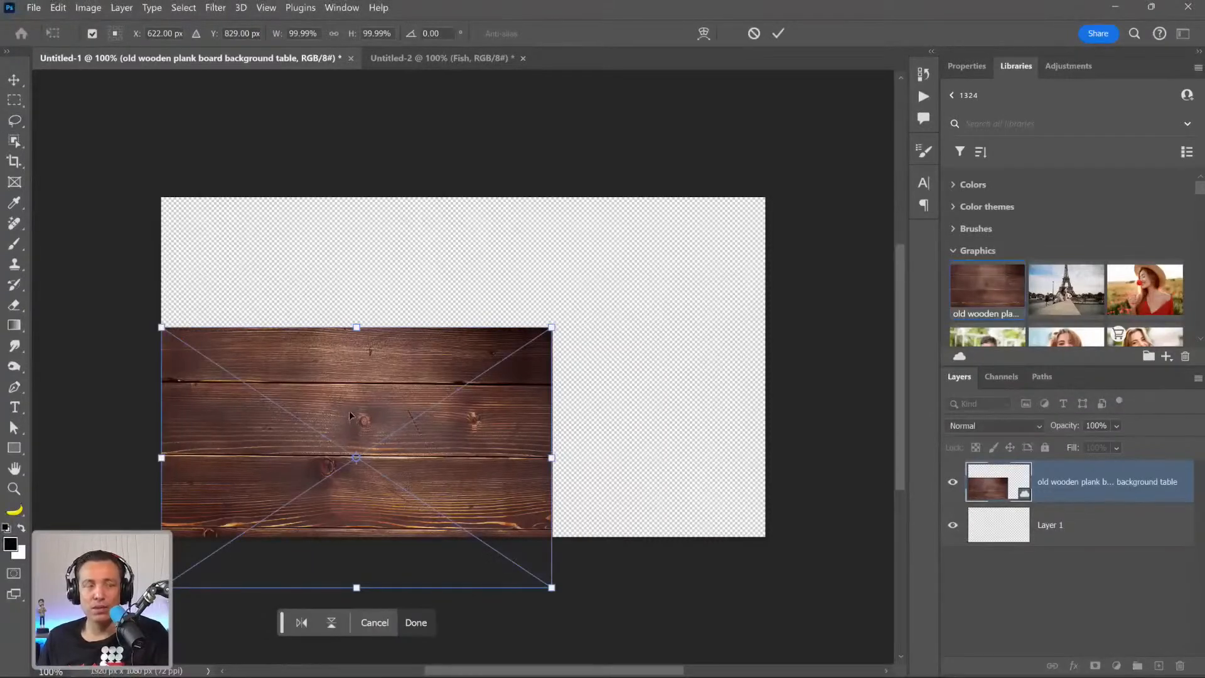
right_click(350, 414)
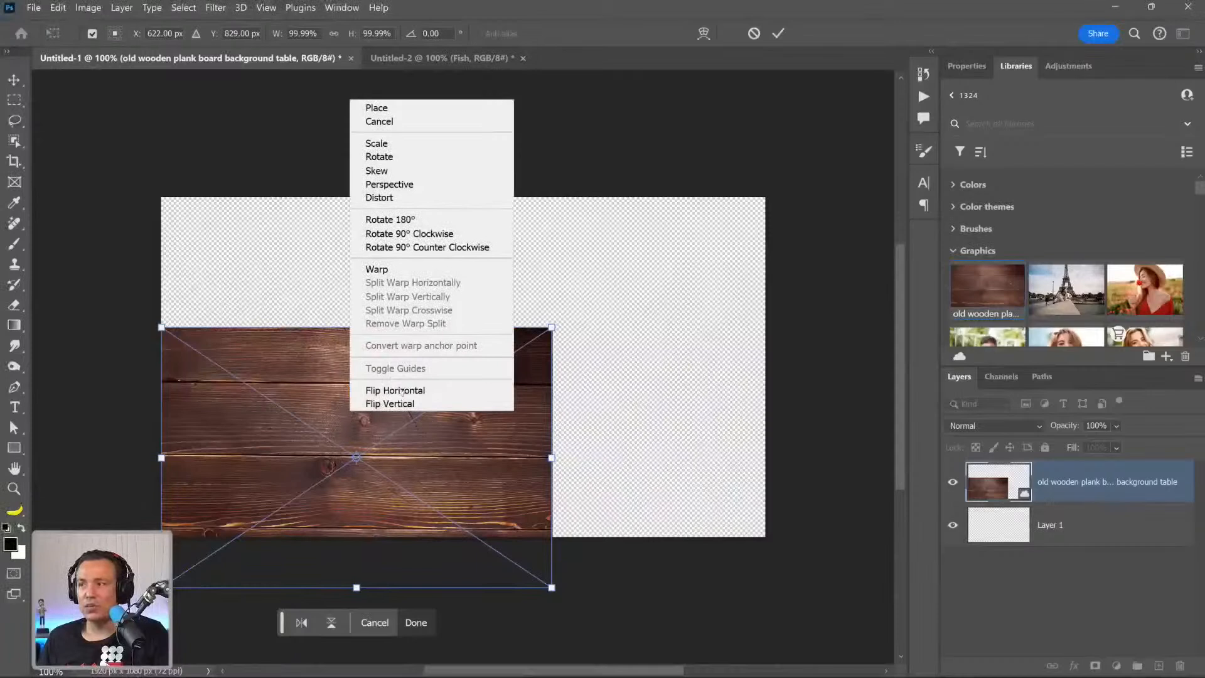
click(566, 581)
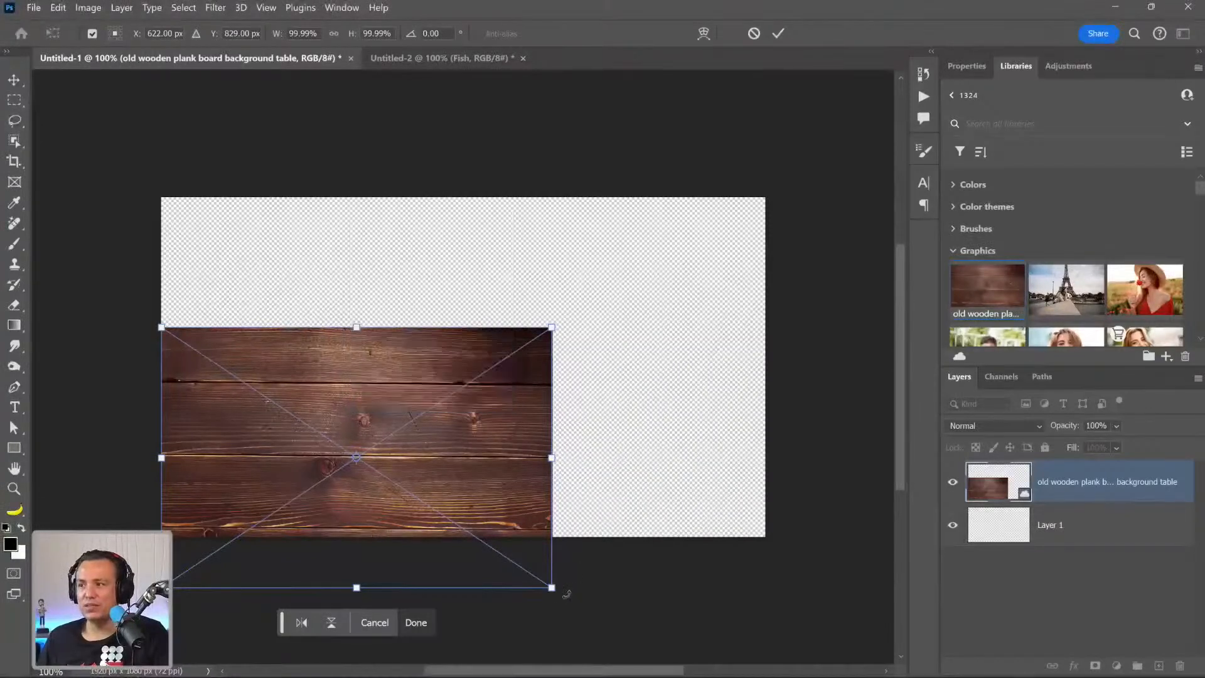
drag(553, 587, 794, 618)
Use Distort on the plank image, undo a corner pull, and raise its lower edge to the canvas's bottom, about 80% height.
right_click(530, 437)
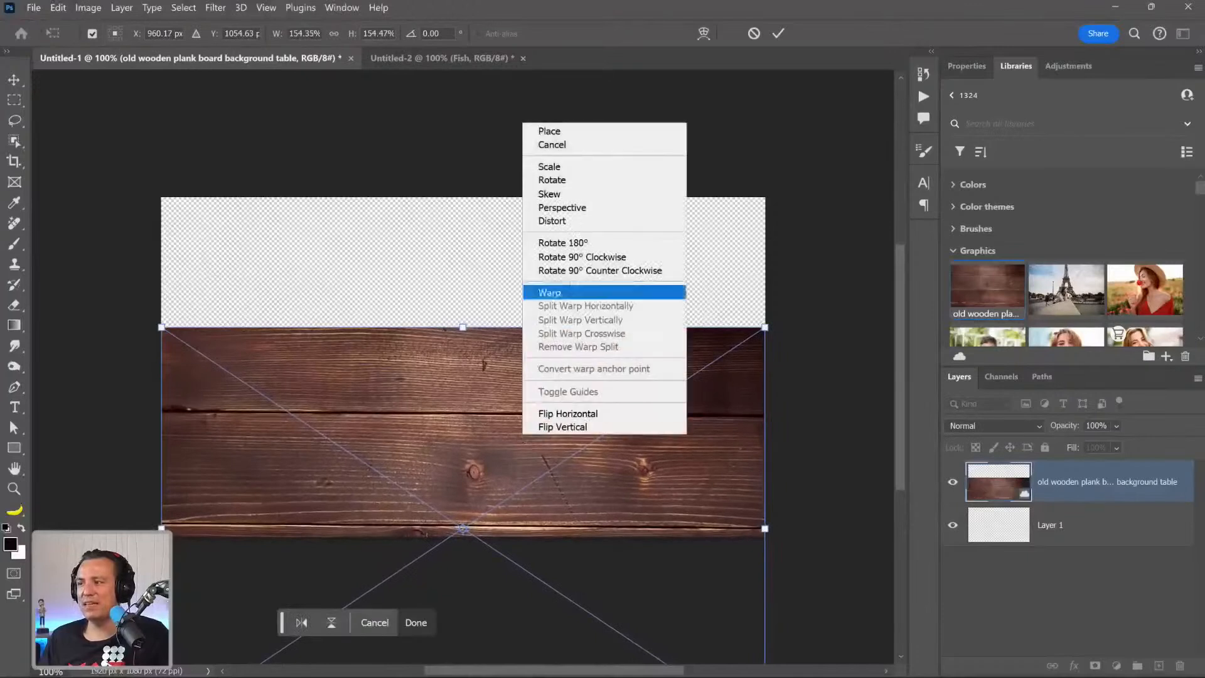
click(561, 221)
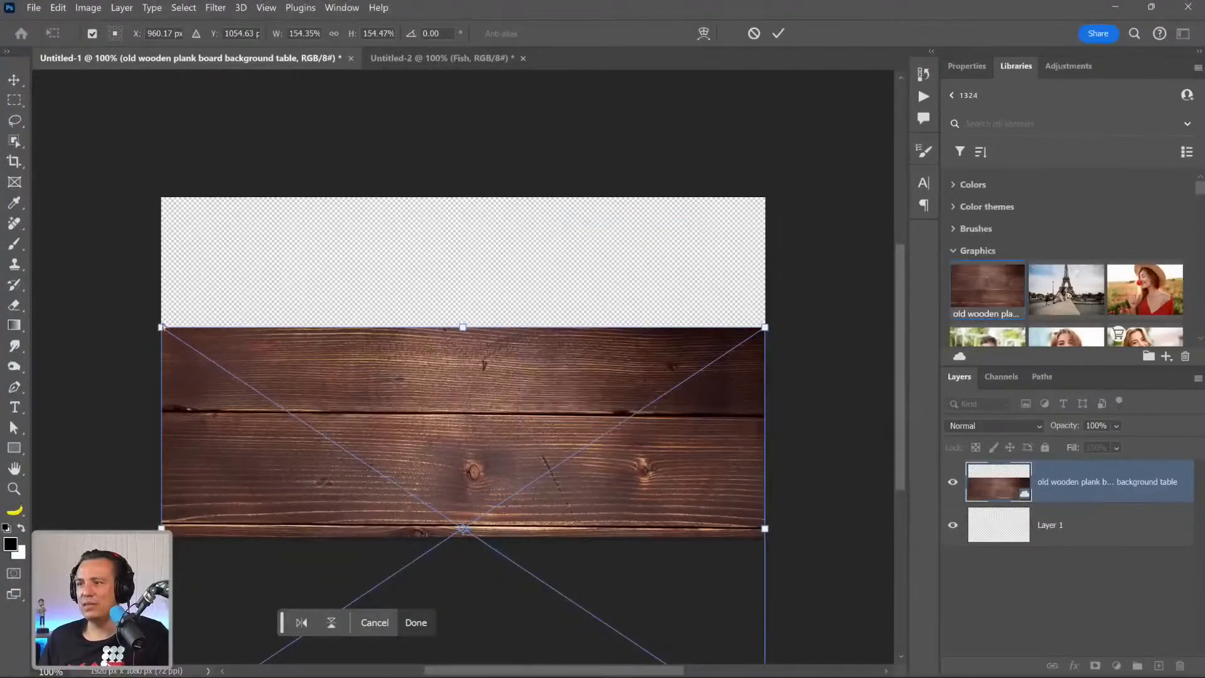
scroll(618, 577, down, 3)
drag(776, 659, 841, 625)
key(ctrl+z)
drag(462, 654, 463, 462)
Apply a Perspective transform to the plank image, spreading its bottom corners outward to a width of about 525%.
right_click(463, 461)
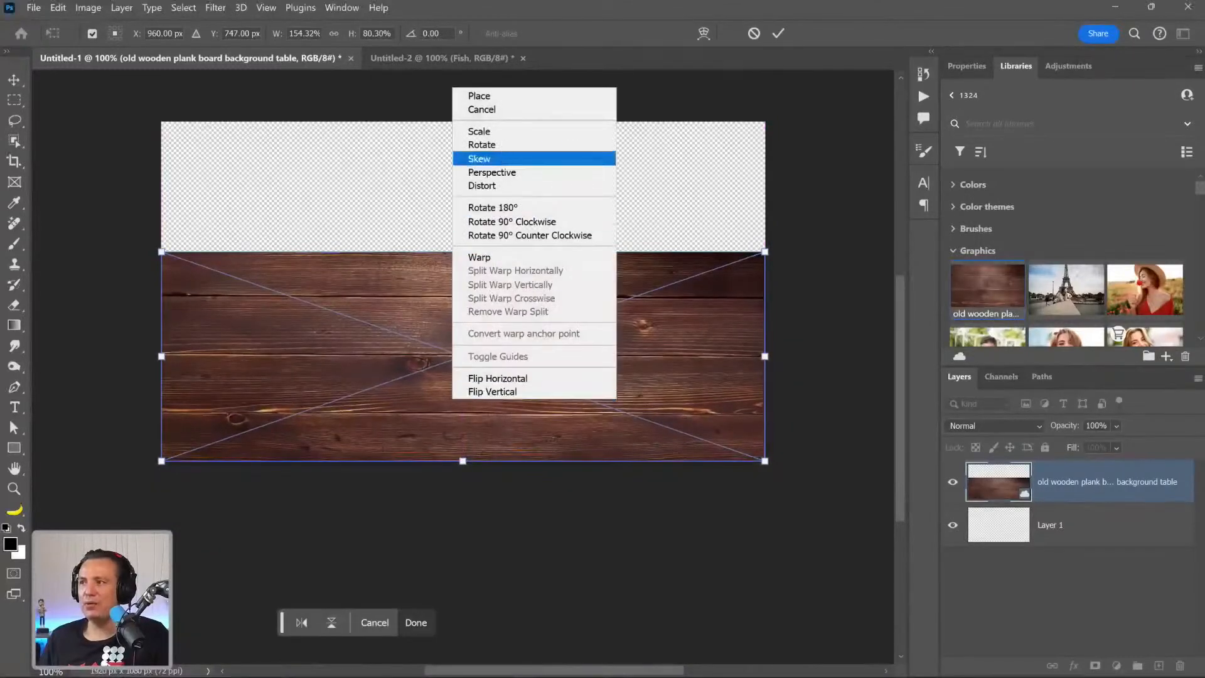
click(492, 172)
drag(161, 460, 13, 460)
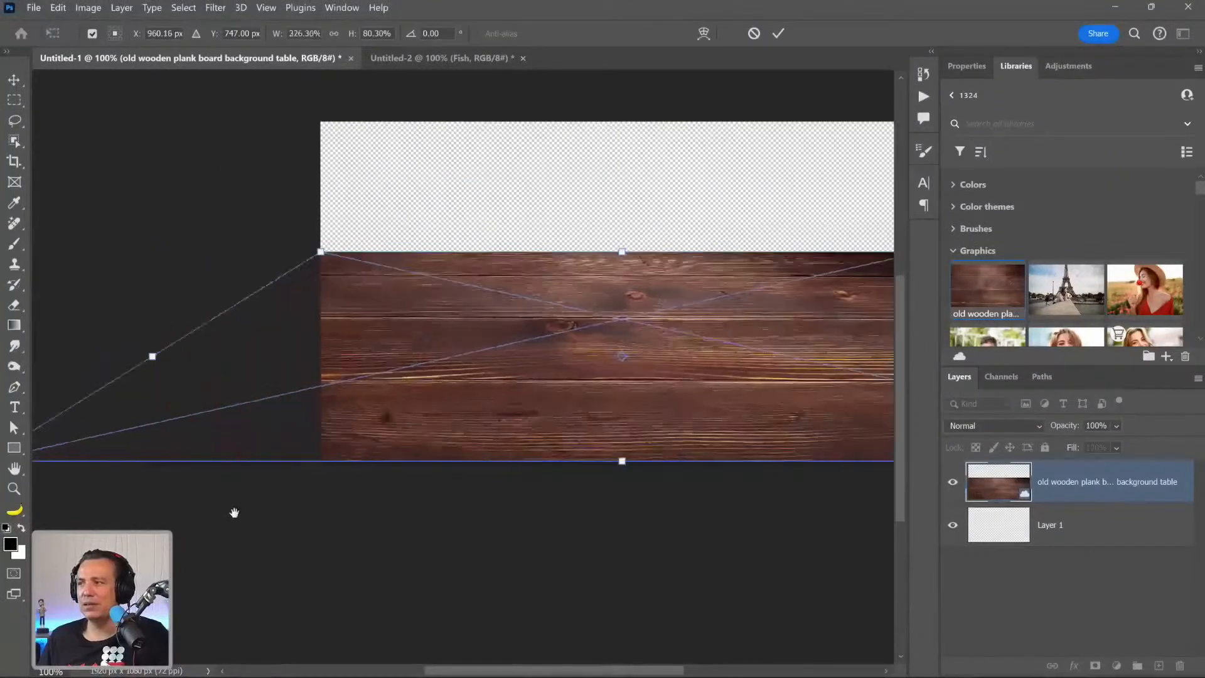
drag(802, 377, 411, 407)
drag(447, 442, 331, 445)
scroll(332, 446, down, 3)
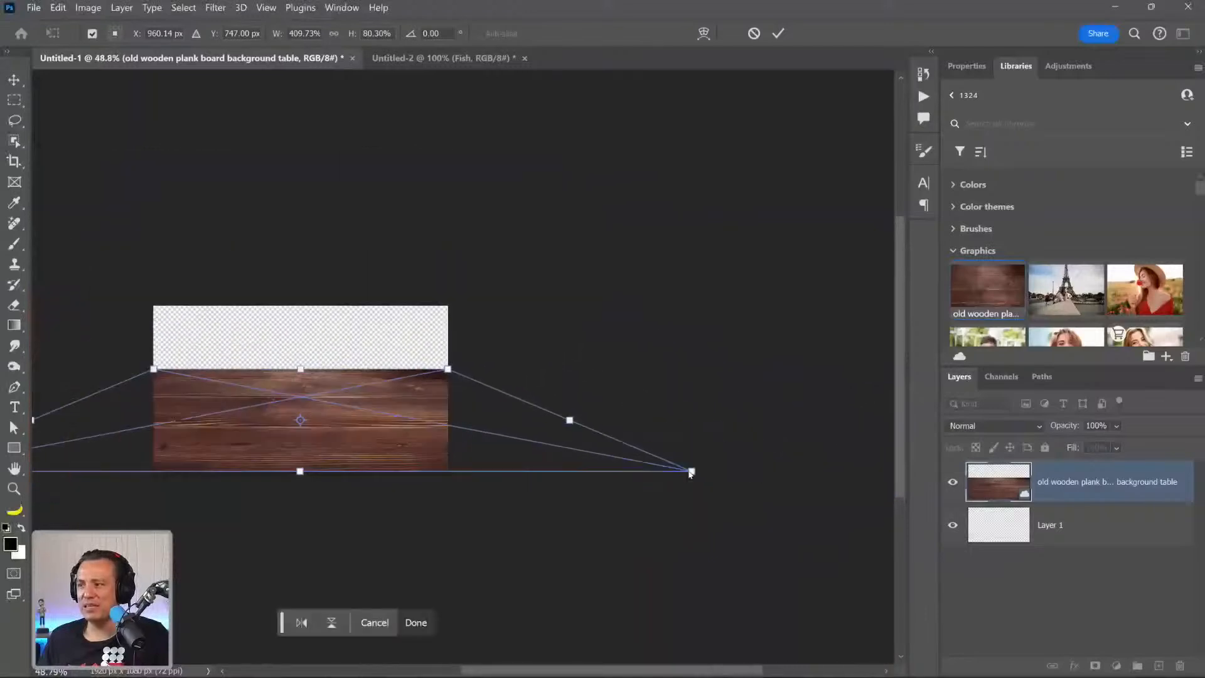
drag(695, 472, 803, 471)
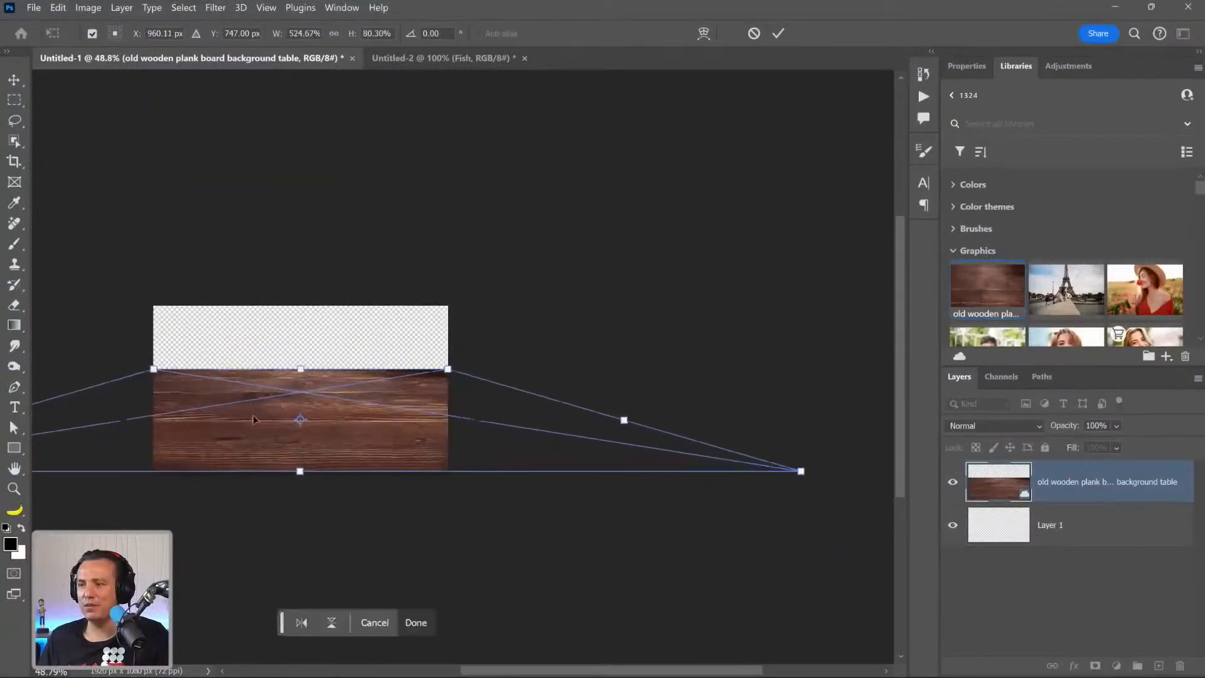
Lower the plank image's top edge so the tabletop covers about the lower 40% of the canvas, and commit the transform.
right_click(253, 417)
click(286, 202)
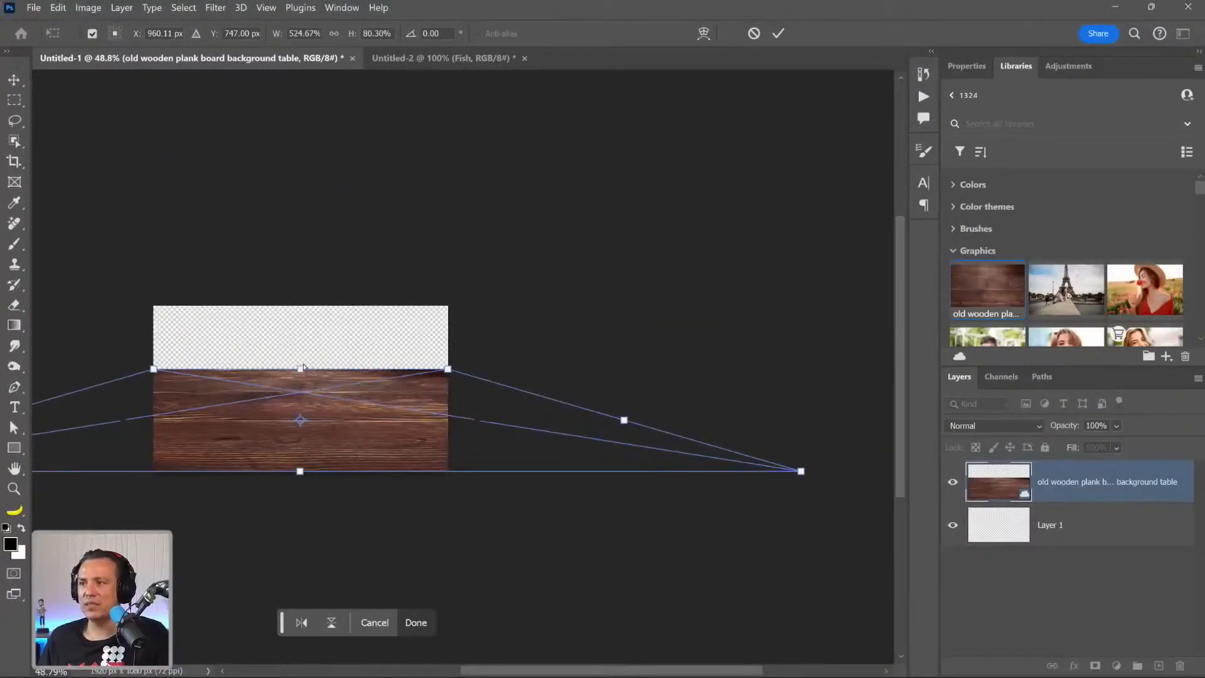
drag(300, 370, 301, 406)
key(Return)
scroll(273, 419, up, 5)
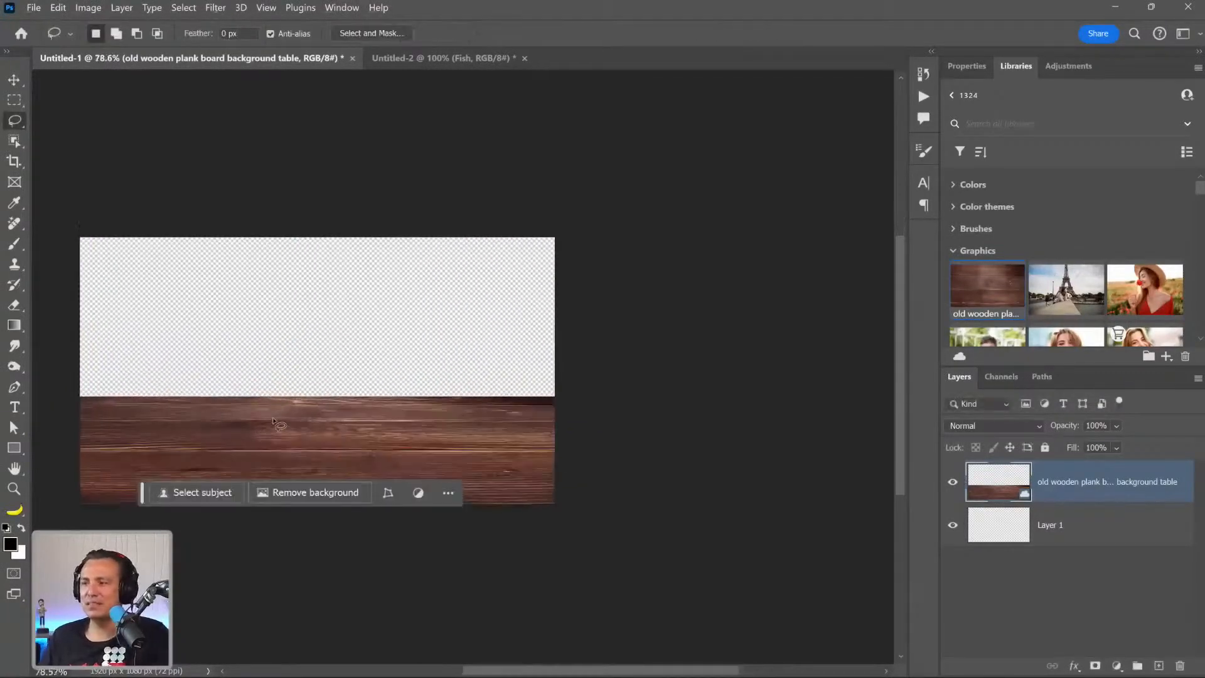
scroll(273, 418, up, 3)
drag(441, 369, 531, 303)
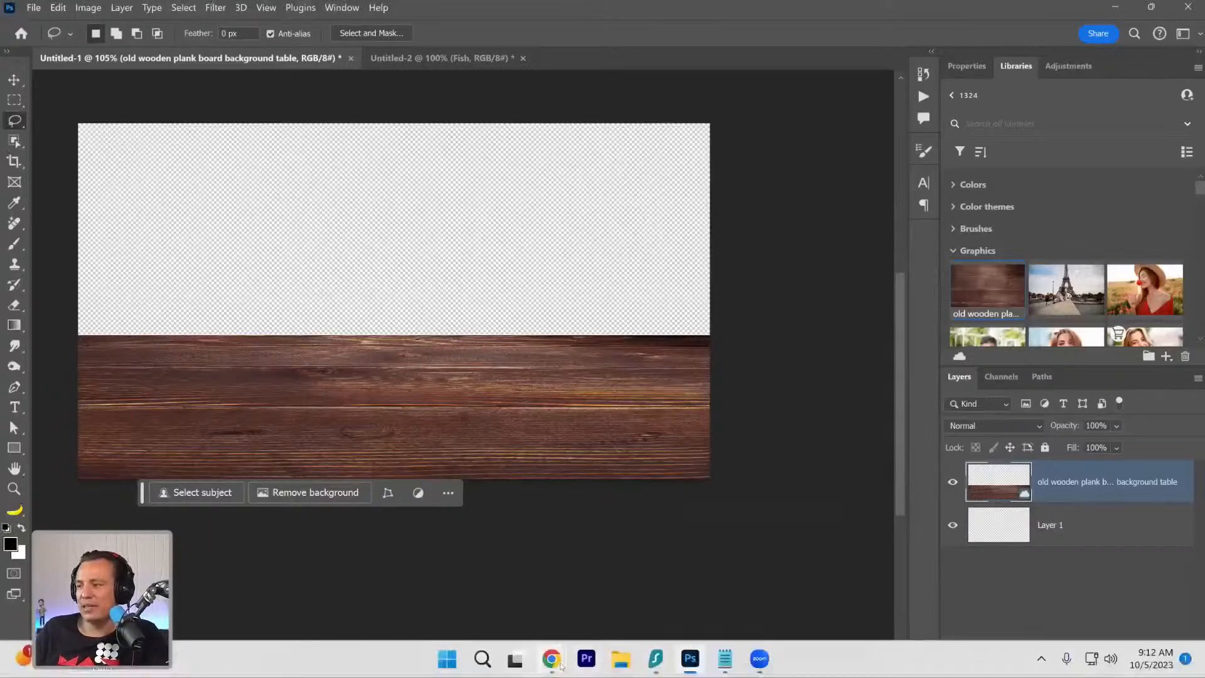
Switch to Chrome and replace the Adobe Stock search with a free-image search for "vineyard moring".
mouse_move(552, 658)
click(572, 585)
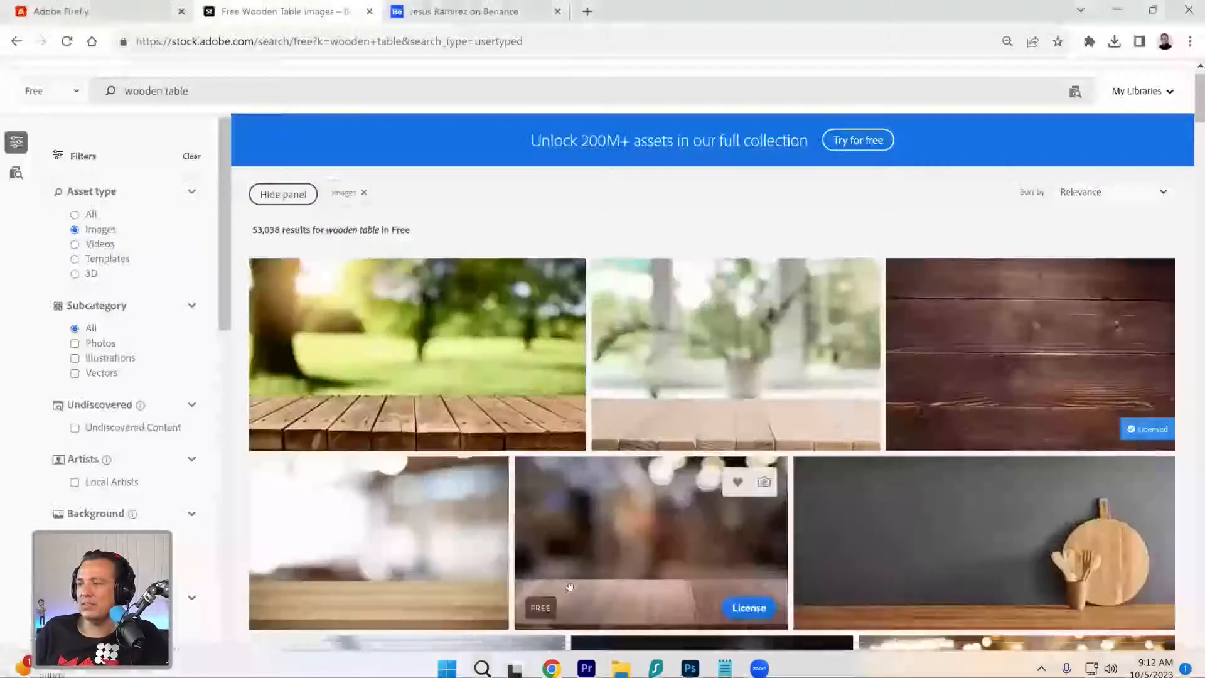
triple_click(157, 91)
text(vineyard)
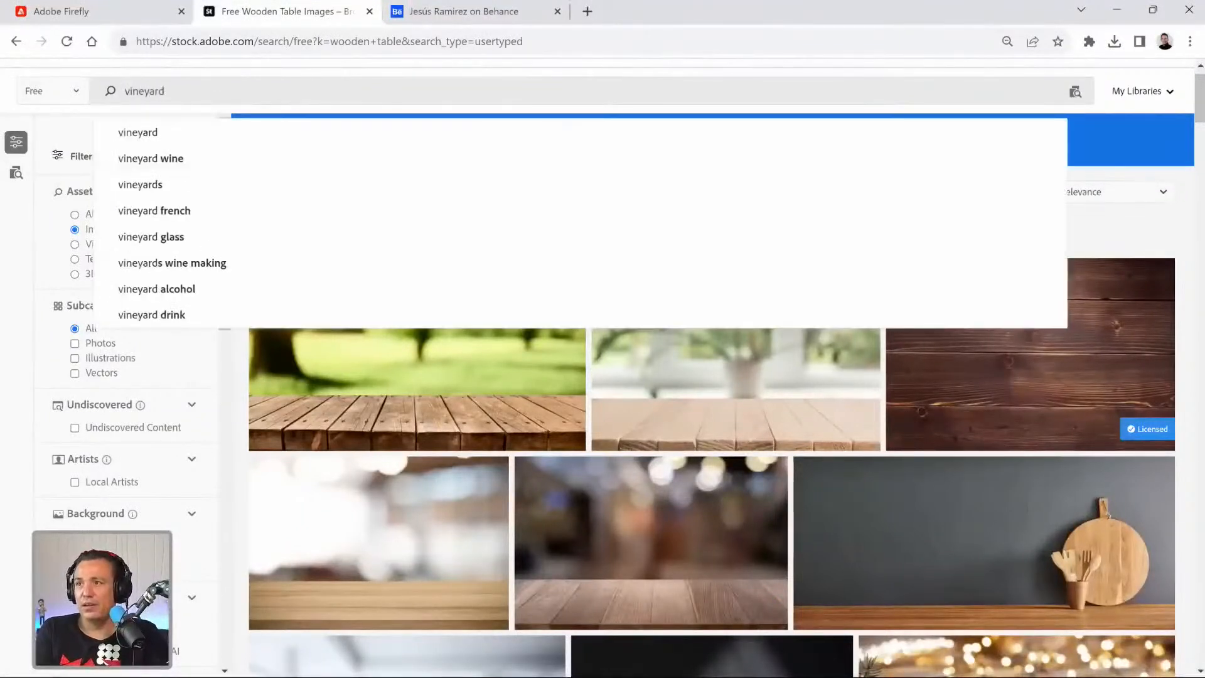
text( moring)
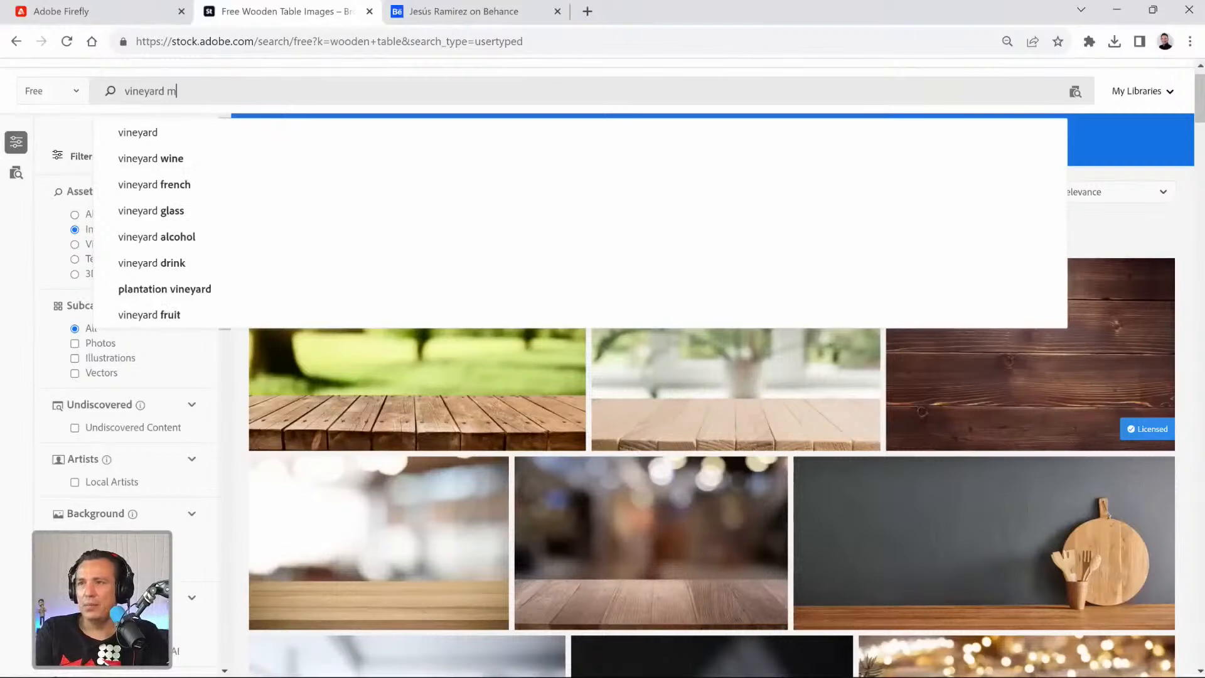
key(Return)
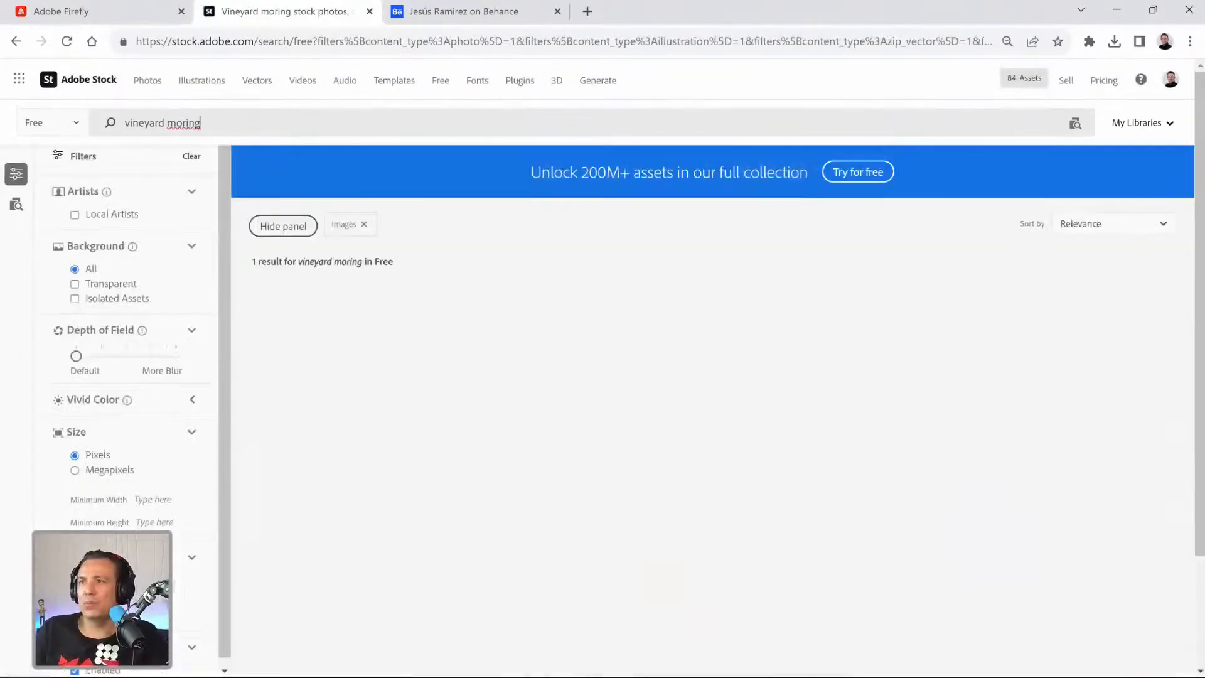
Correct the misspelled search term to "vineyard morning" and rerun the free-image search.
right_click(190, 124)
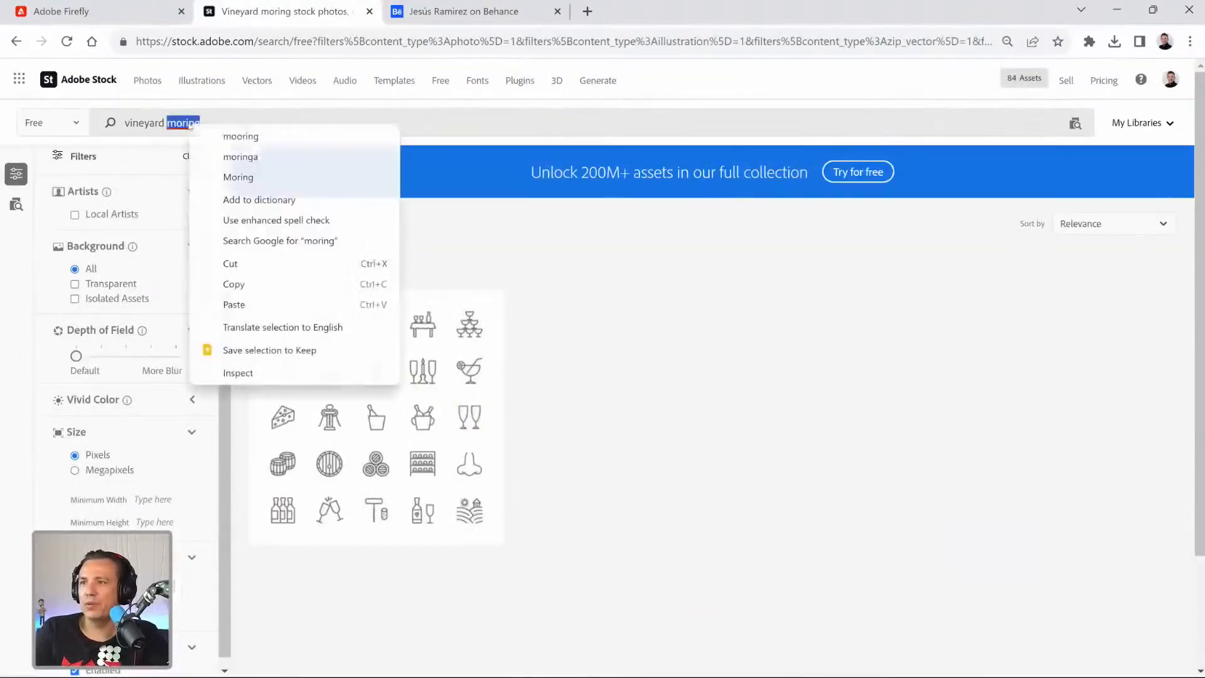
click(189, 125)
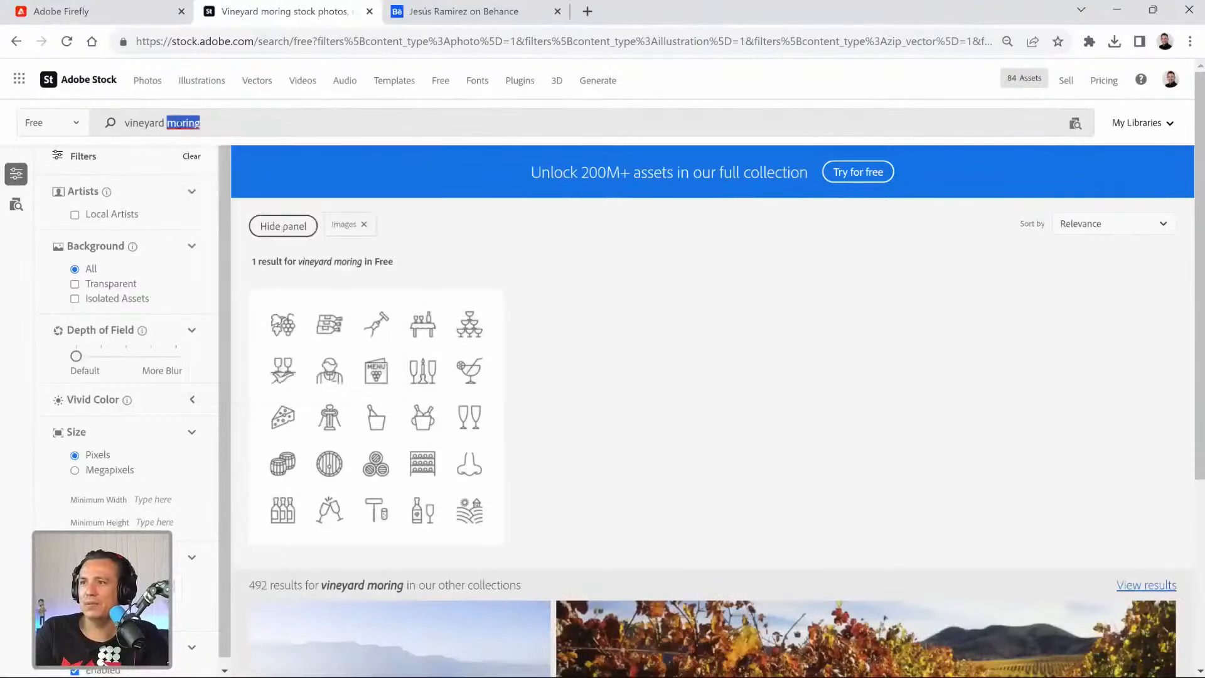
click(187, 131)
text(n)
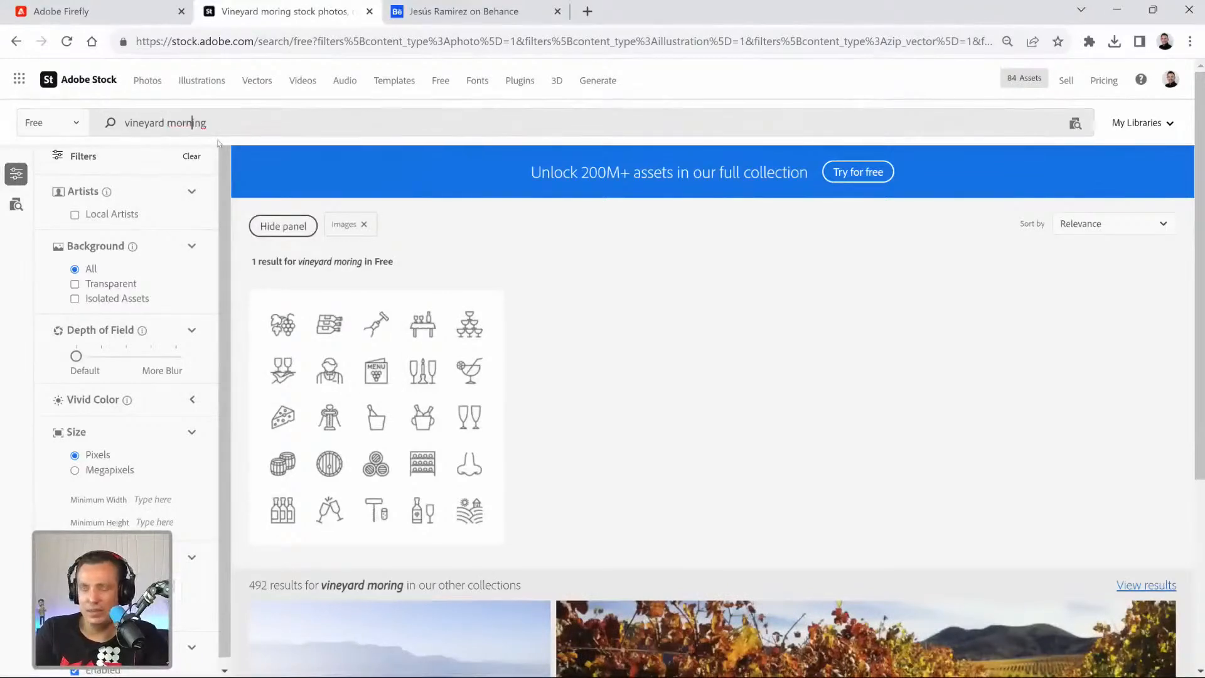
key(Return)
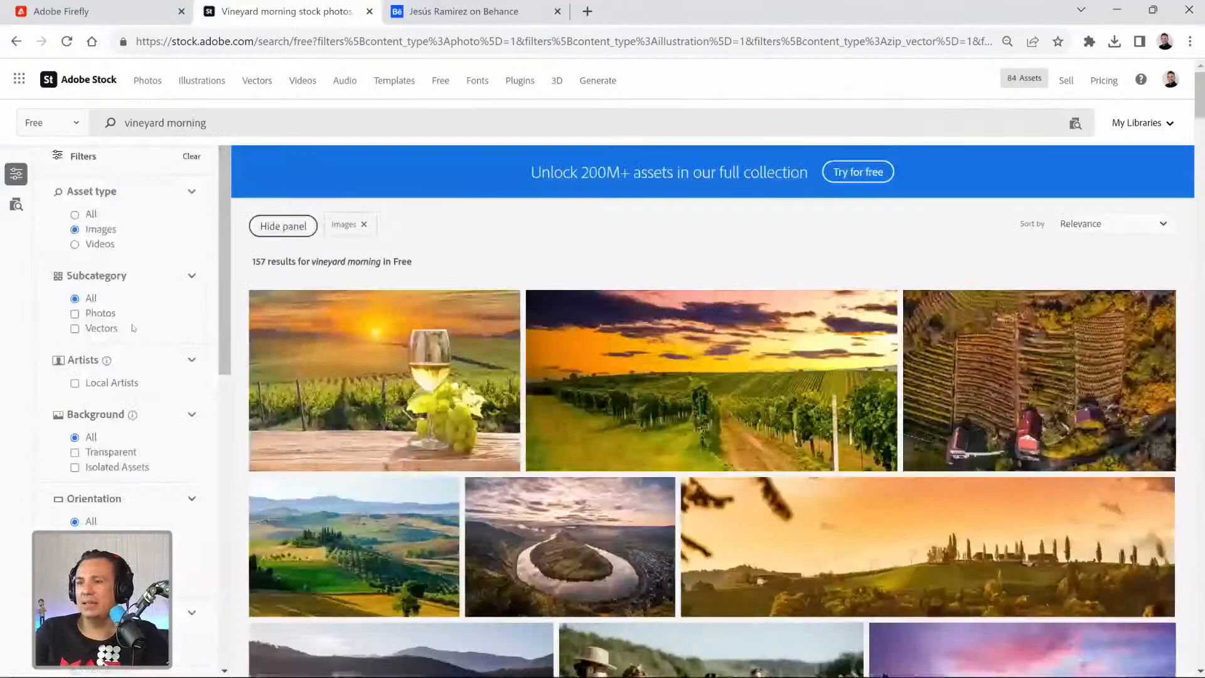
Limit the "vineyard morning" results to photos and browse them for a suitable background.
click(115, 317)
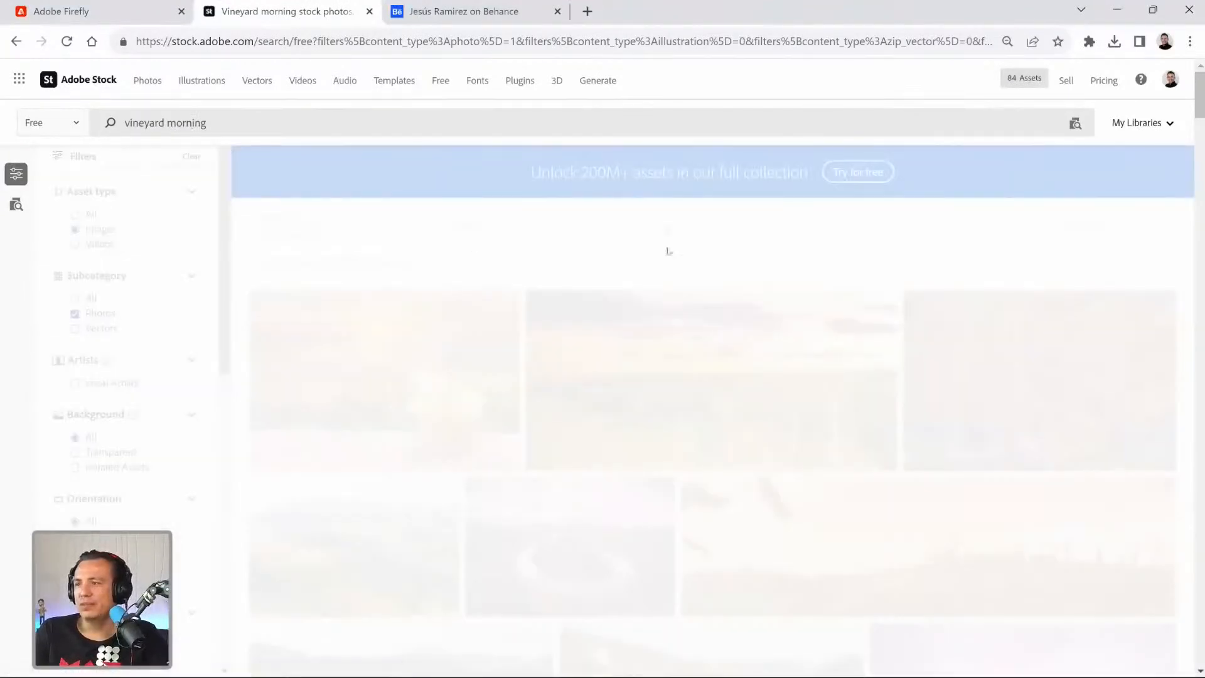
scroll(738, 424, down, 4)
scroll(738, 425, down, 2)
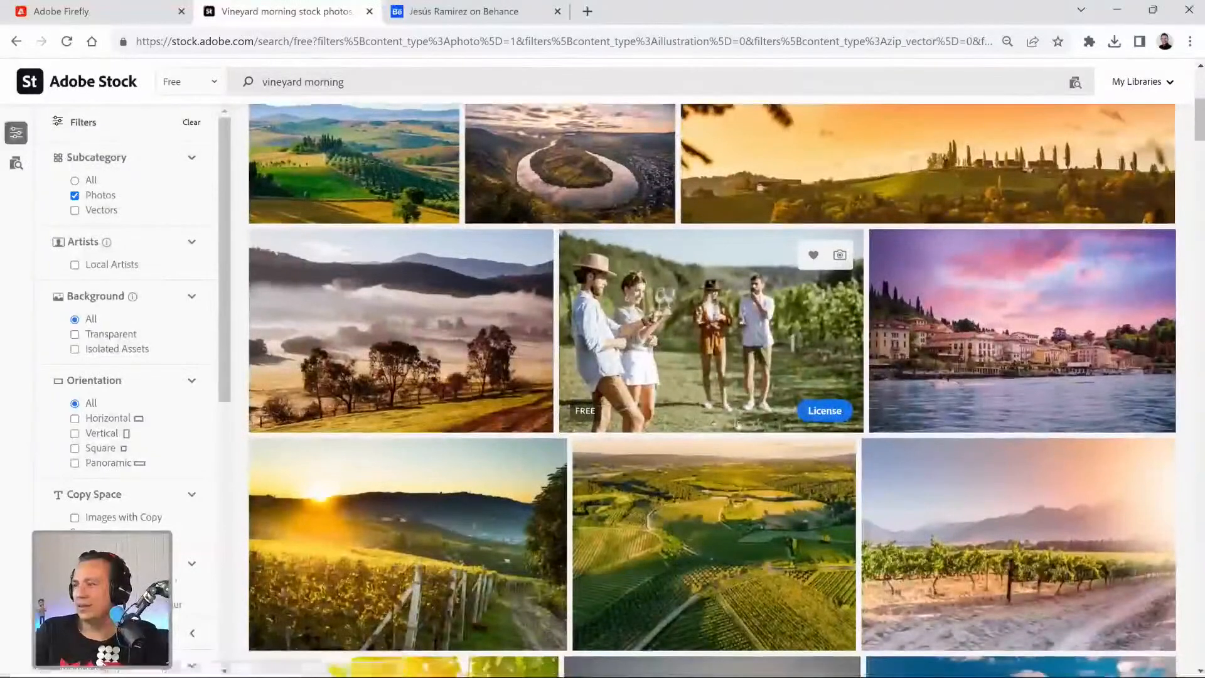
scroll(738, 424, down, 5)
scroll(737, 424, down, 6)
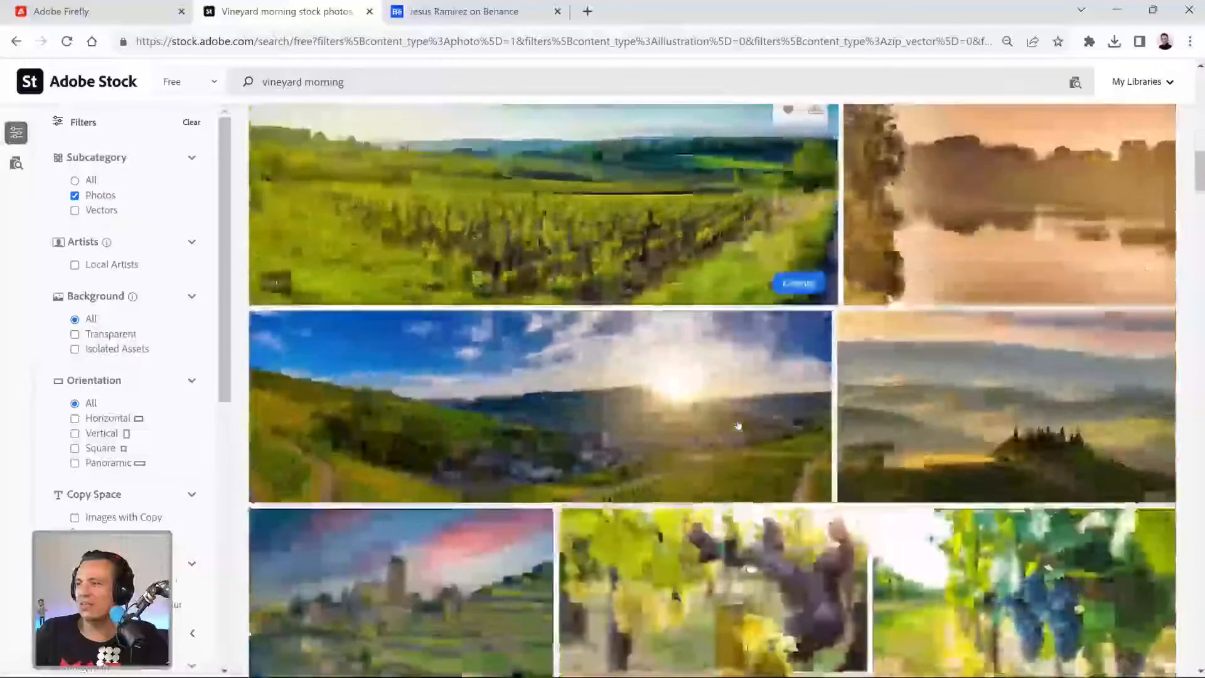
scroll(738, 426, down, 3)
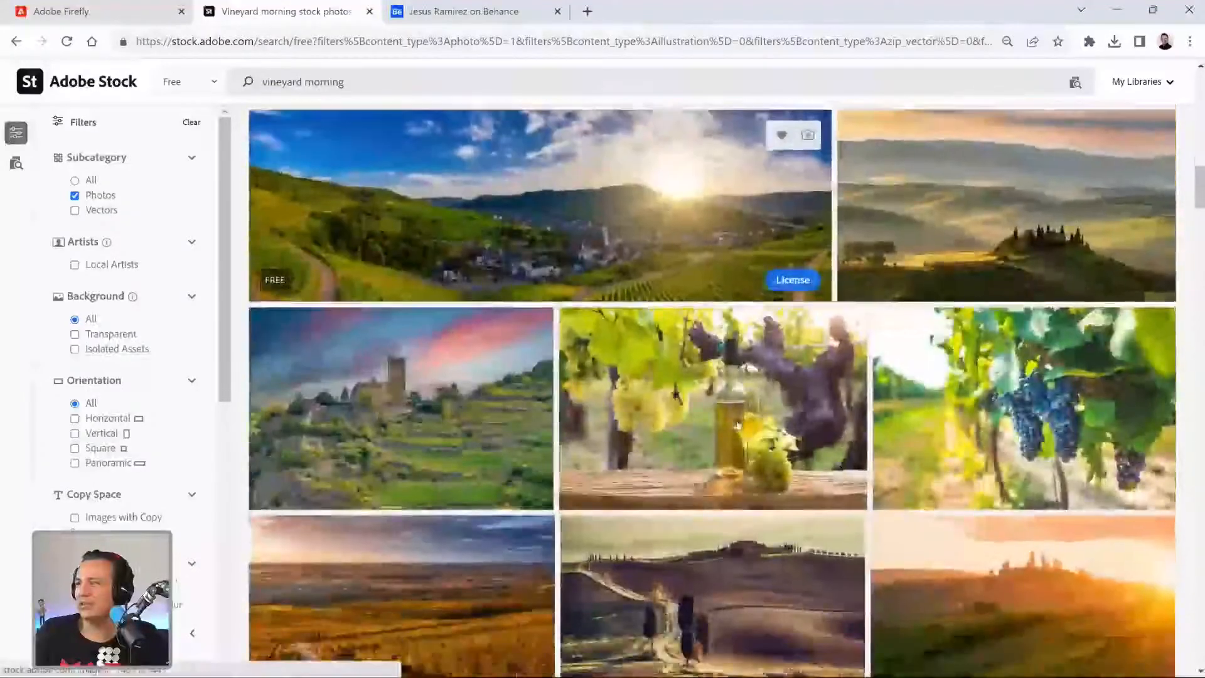
scroll(738, 426, down, 6)
scroll(738, 426, down, 5)
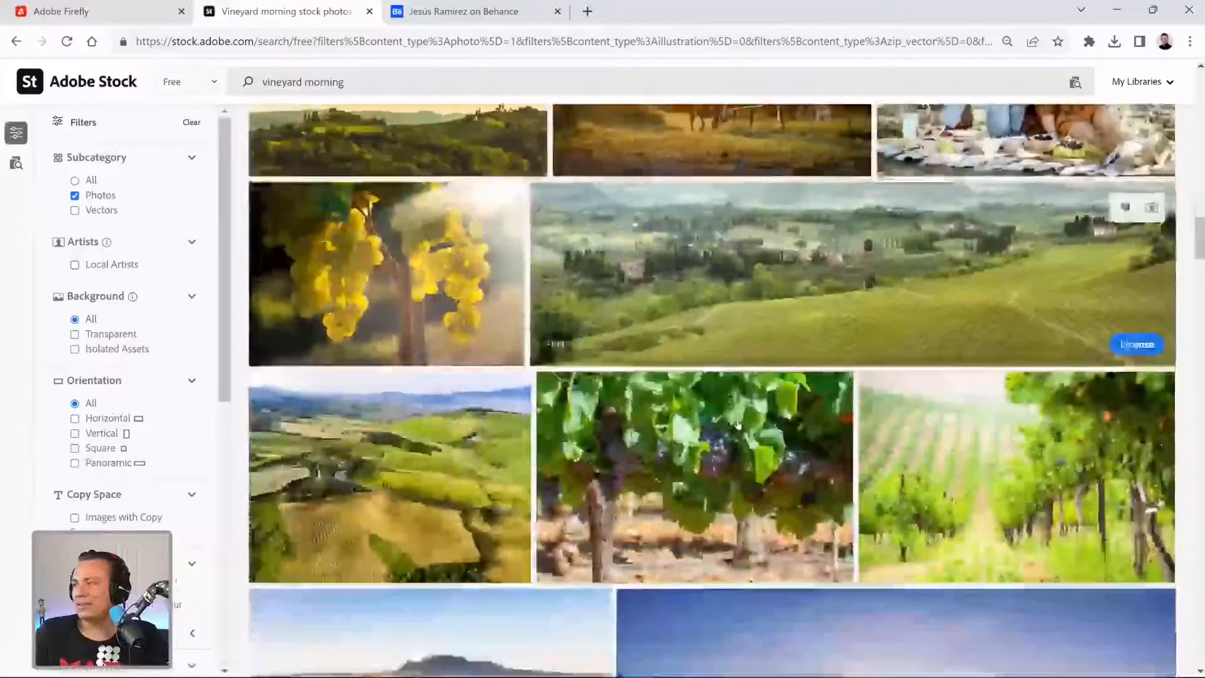
scroll(738, 426, down, 6)
scroll(738, 424, down, 15)
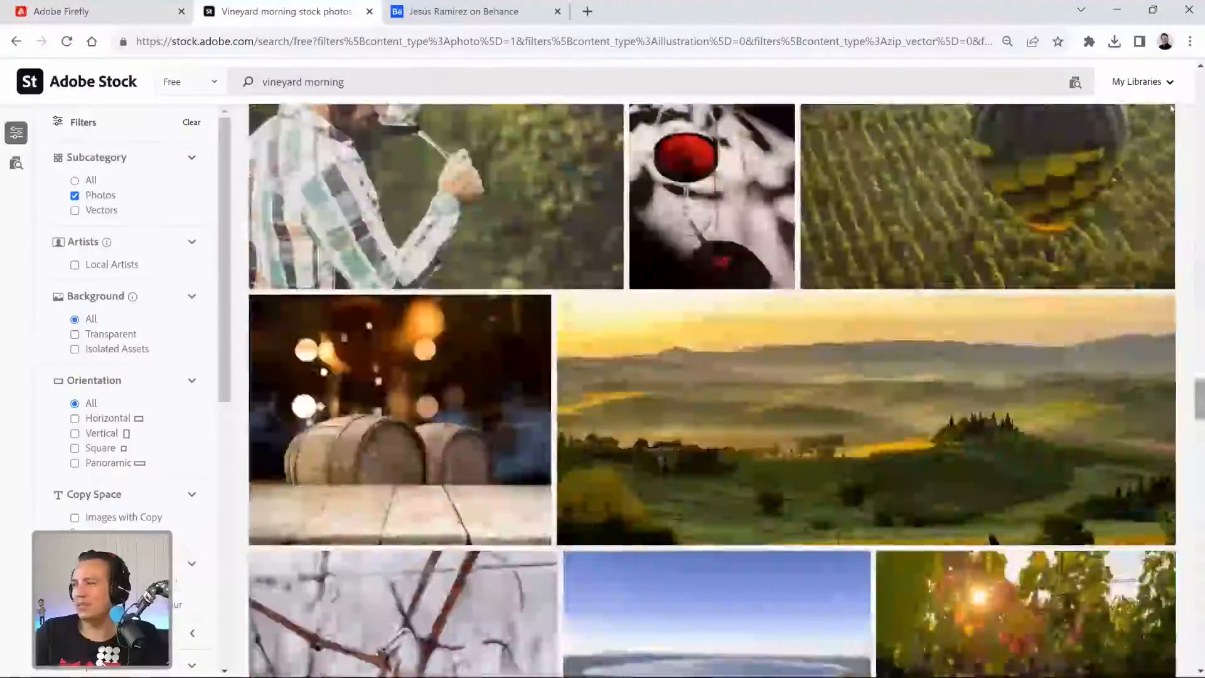
Return to the start of the photo results and examine the vineyard landscapes again for a background matching the tabletop scene.
scroll(1170, 113, up, 20)
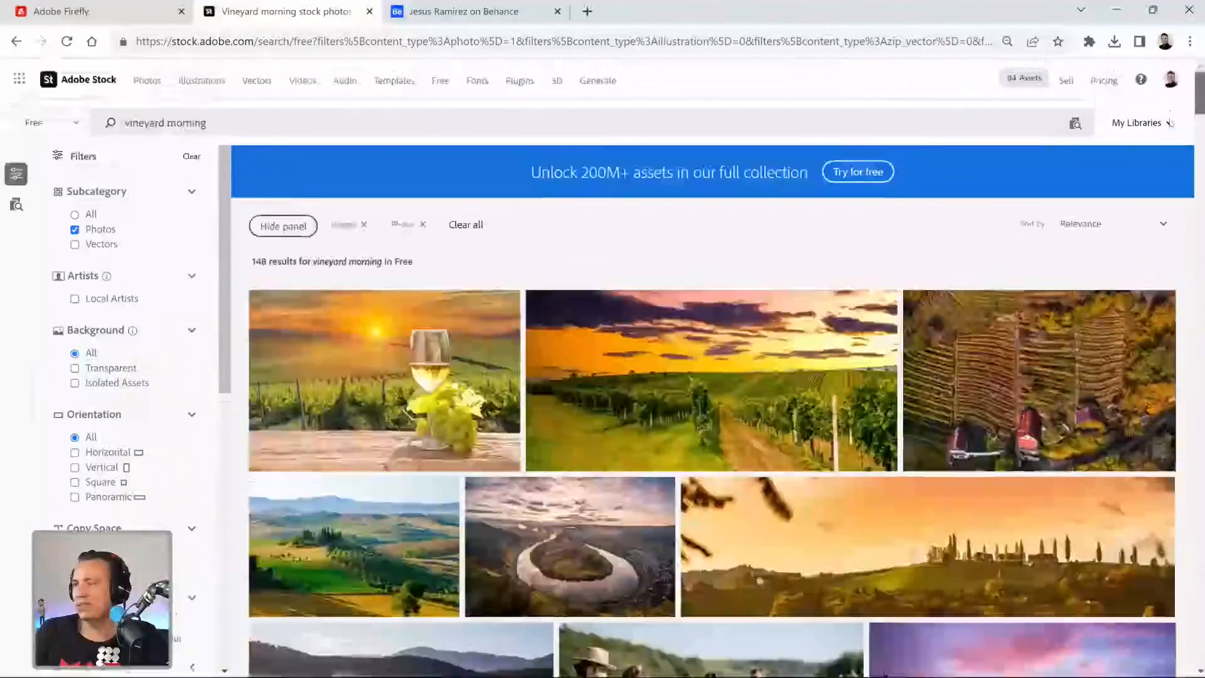
scroll(1170, 122, down, 5)
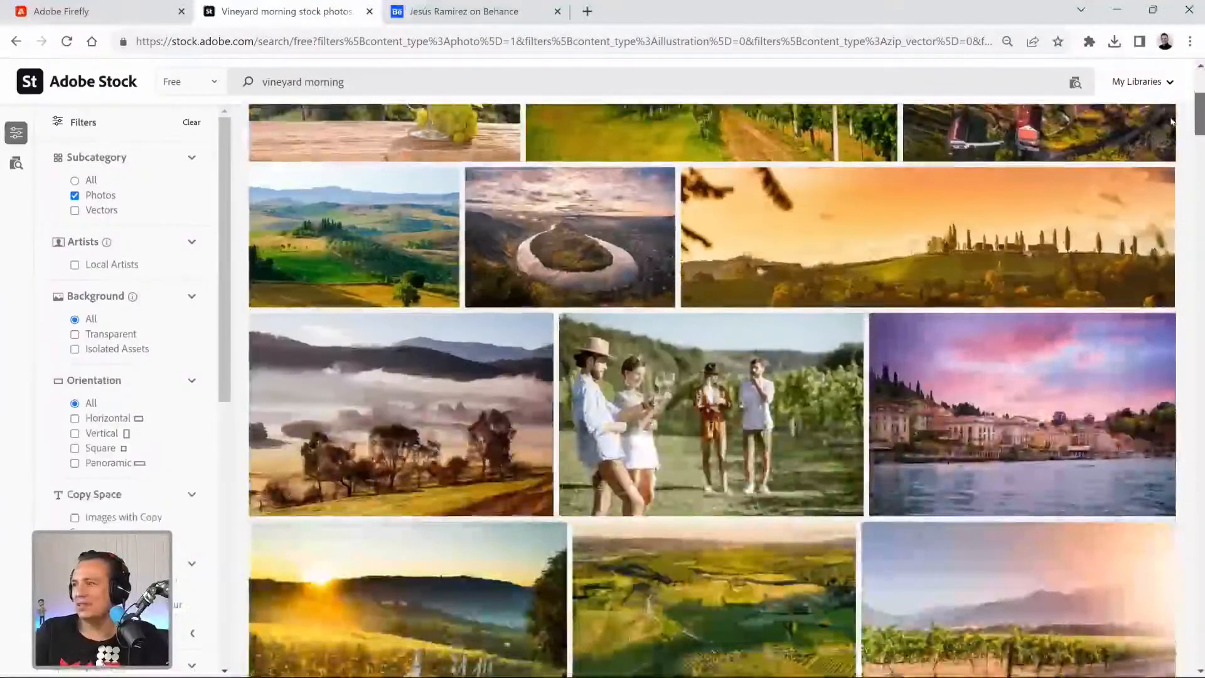
scroll(1171, 123, down, 3)
scroll(1171, 126, up, 3)
scroll(1172, 144, down, 1)
scroll(1175, 170, down, 7)
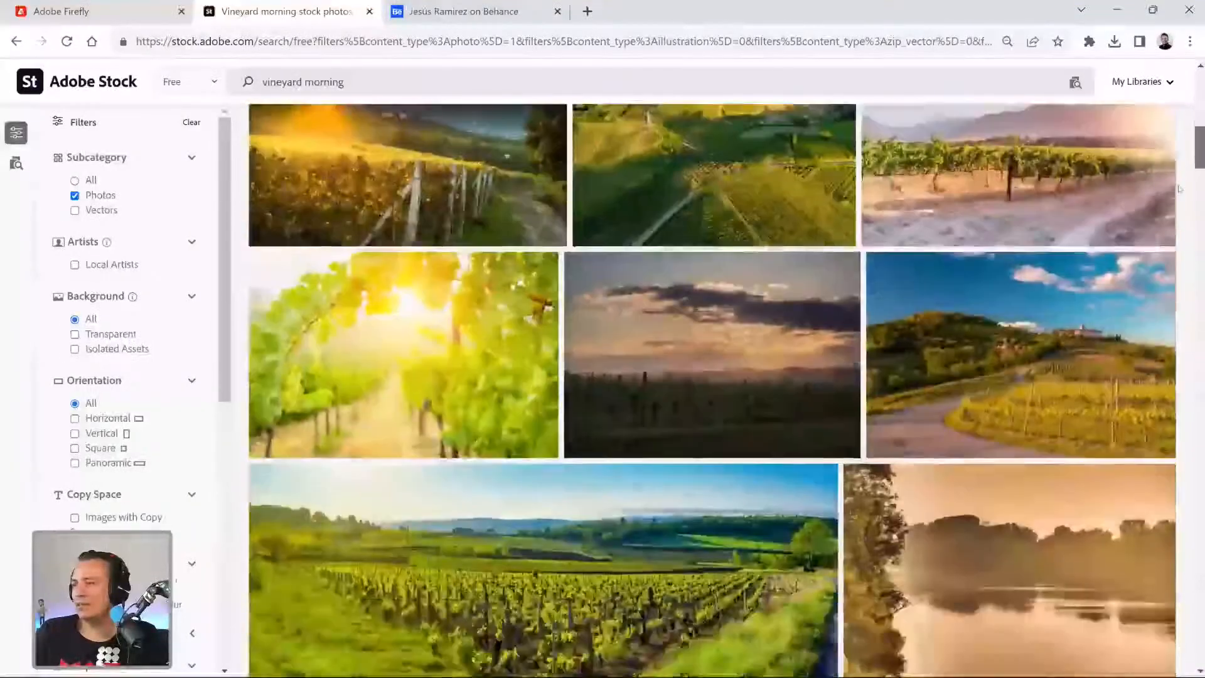
scroll(1179, 189, down, 3)
scroll(1178, 201, down, 3)
scroll(1178, 213, down, 7)
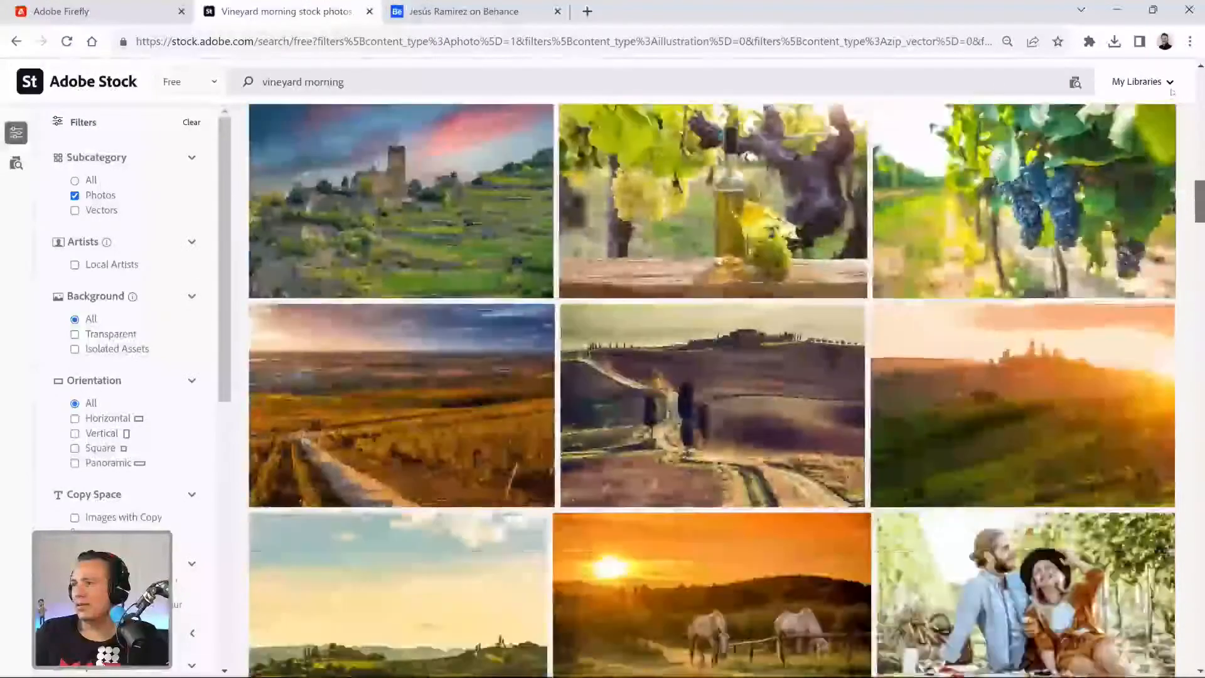
scroll(1170, 92, down, 2)
scroll(387, 309, down, 2)
scroll(388, 309, up, 1)
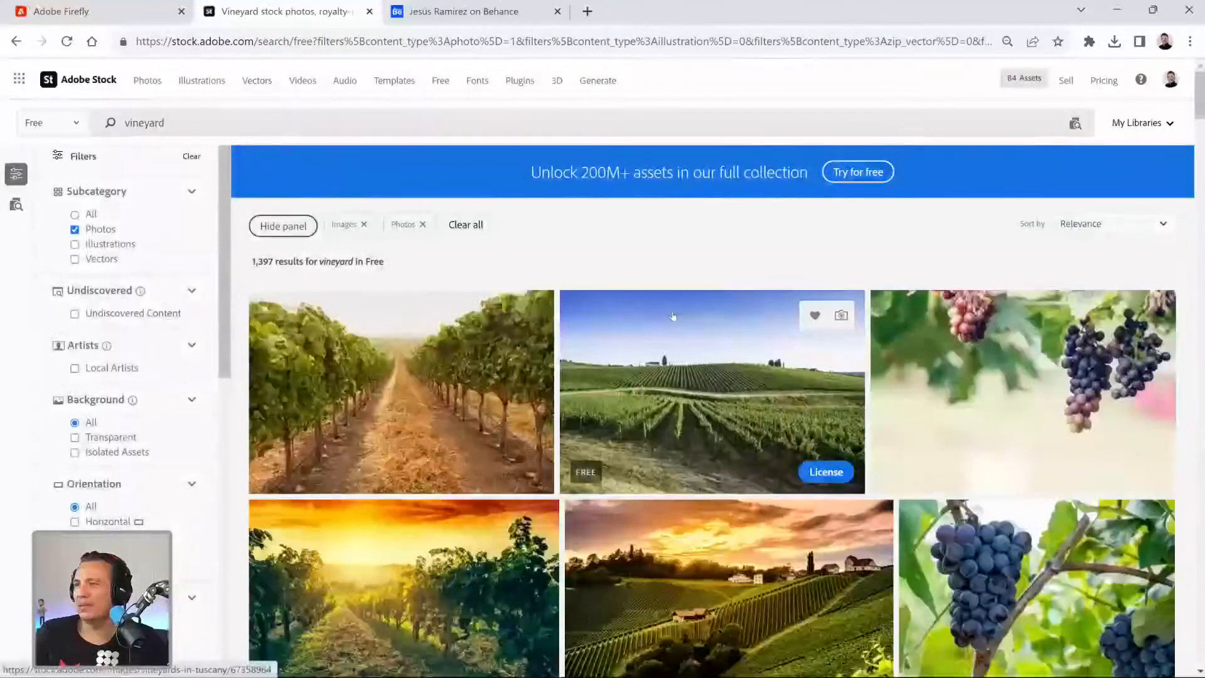
Shorten the free-photo search to "vineyard" and look through the results for a background.
scroll(673, 317, down, 2)
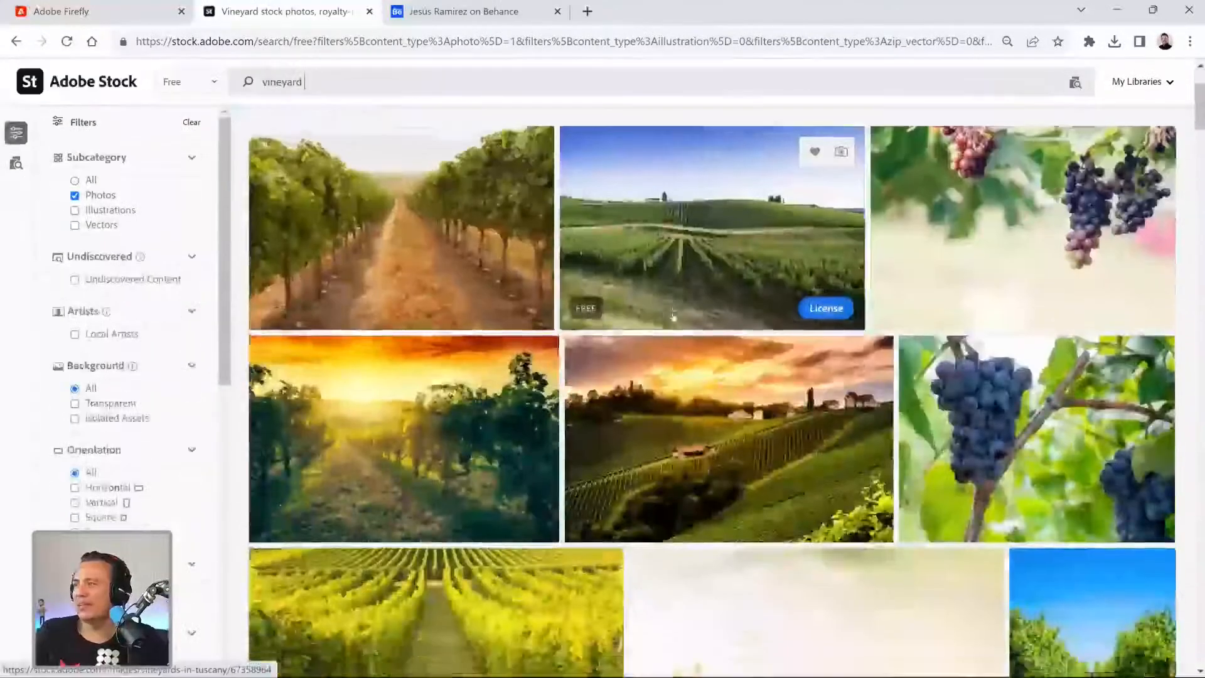
scroll(673, 317, down, 4)
scroll(674, 318, down, 2)
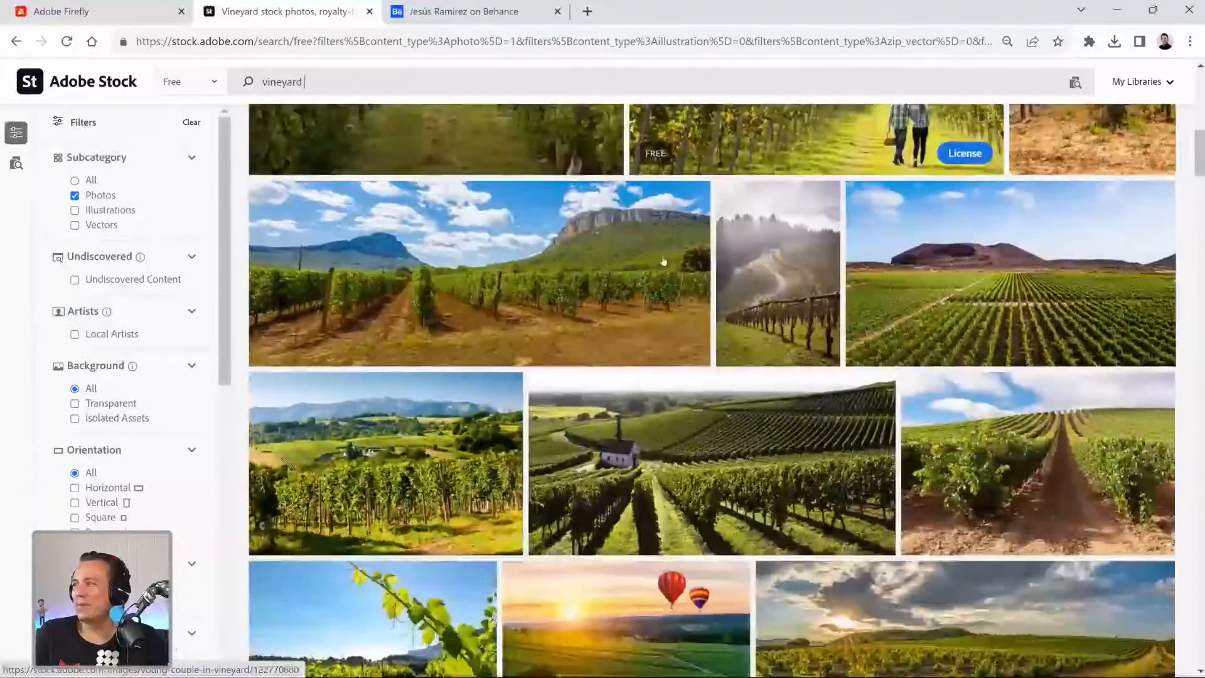
scroll(663, 261, down, 7)
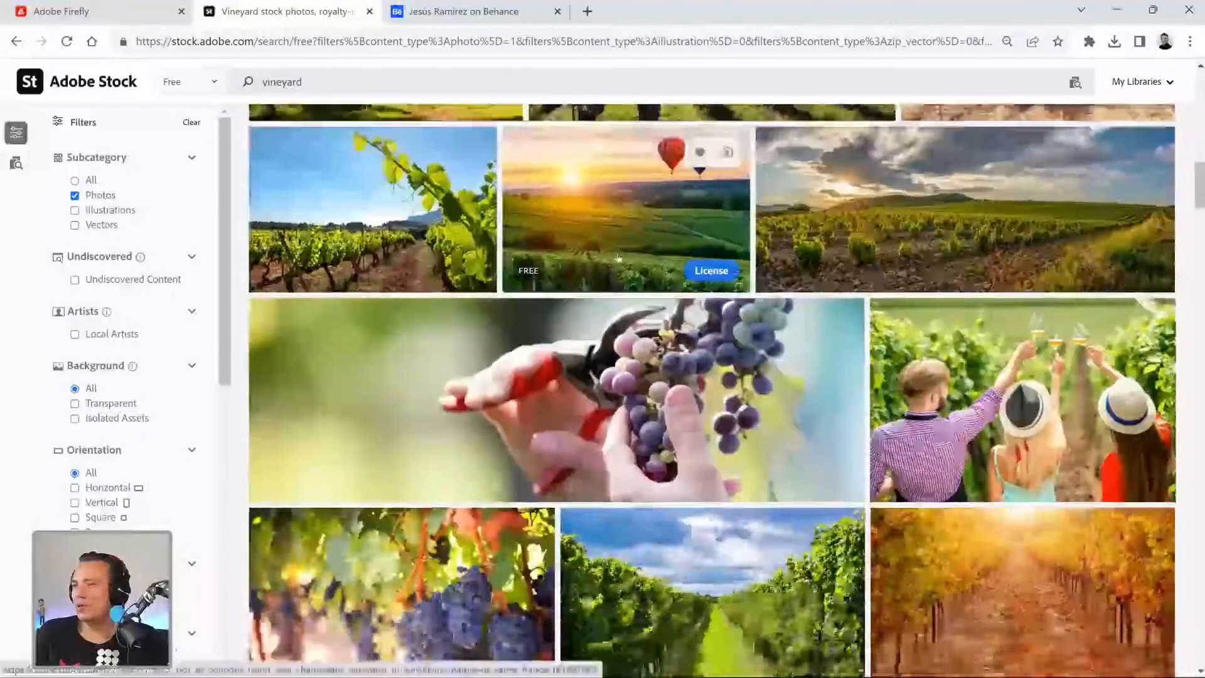
scroll(628, 232, down, 4)
scroll(644, 198, down, 2)
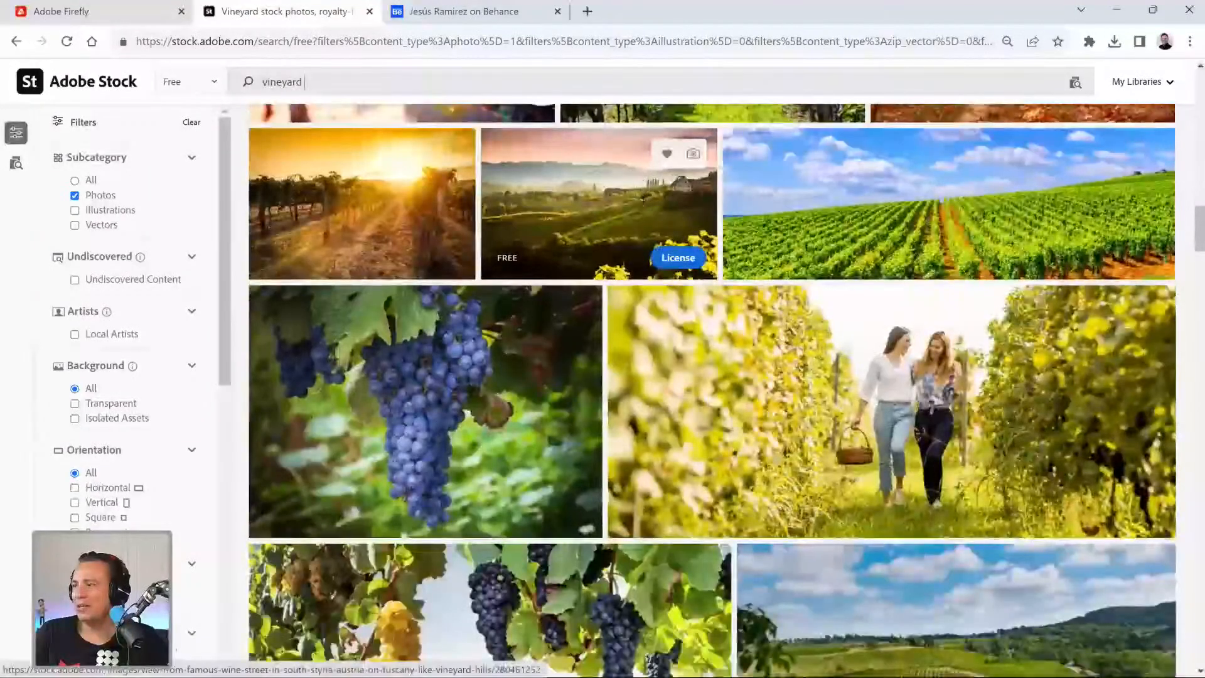
scroll(641, 208, down, 4)
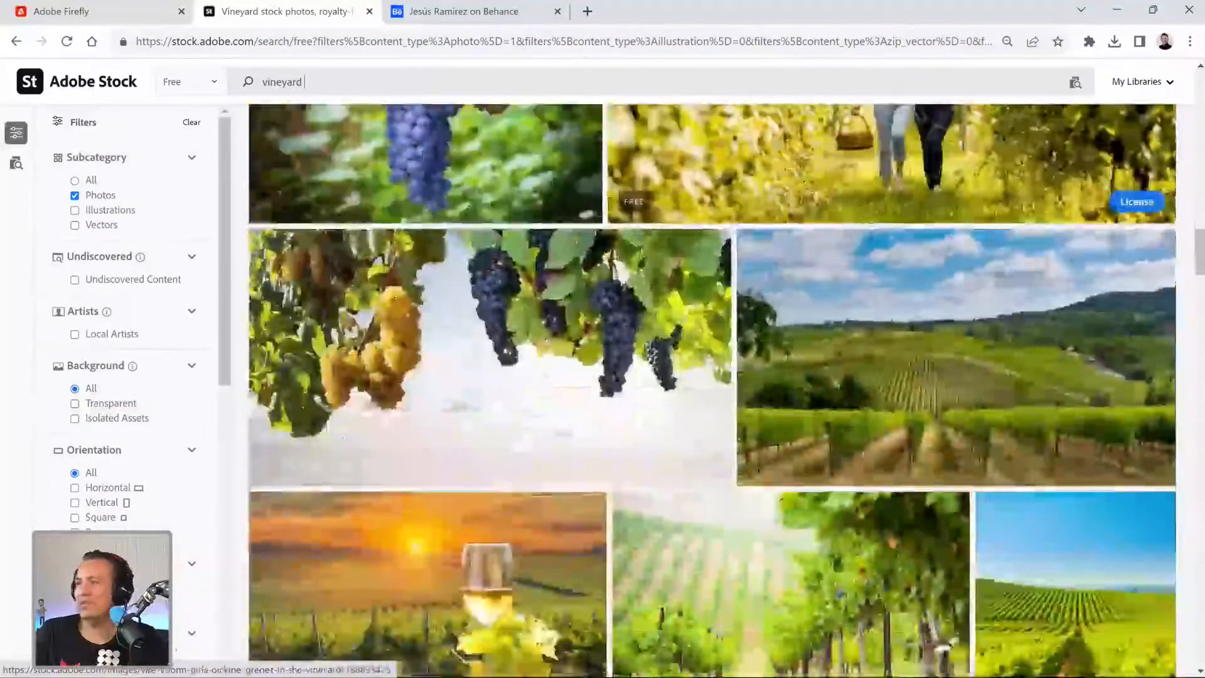
scroll(641, 288, down, 5)
scroll(642, 290, down, 8)
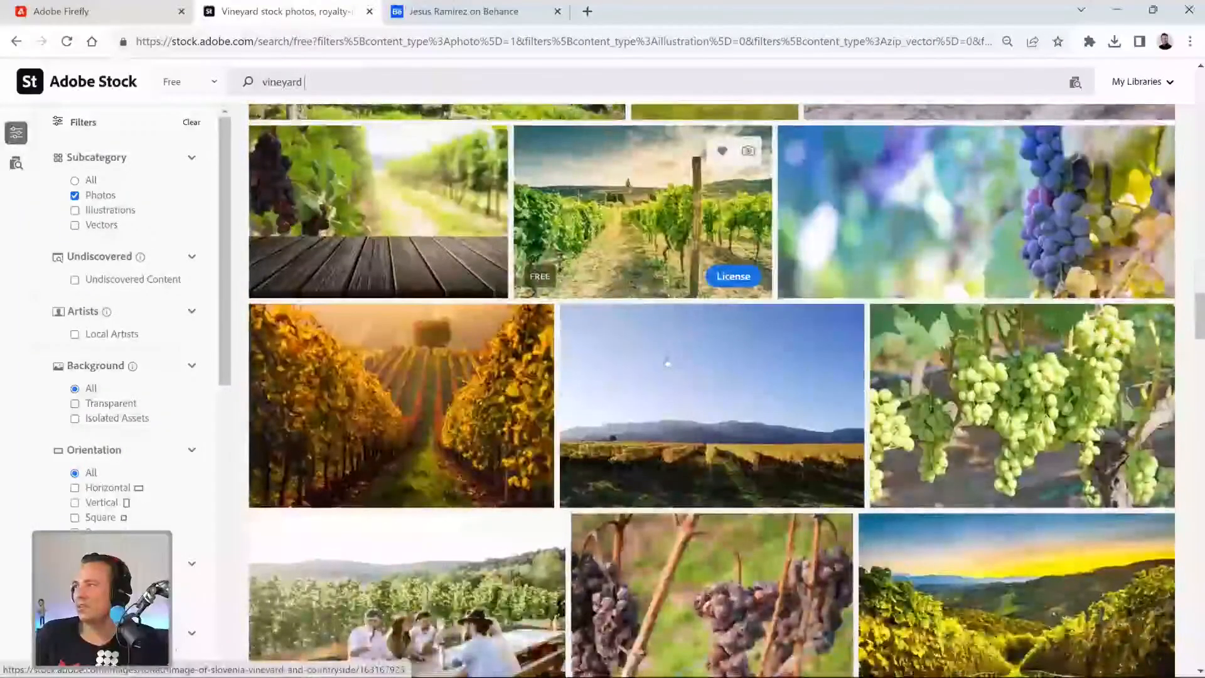
scroll(667, 363, down, 7)
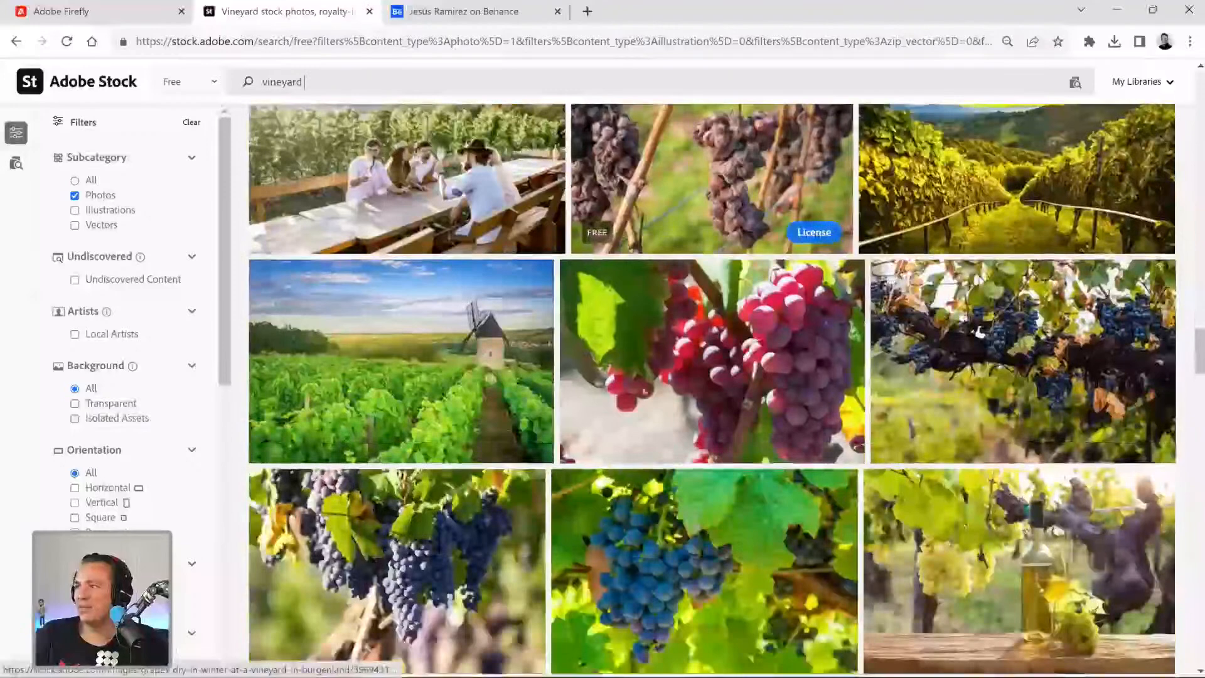
scroll(667, 363, down, 7)
scroll(625, 467, down, 7)
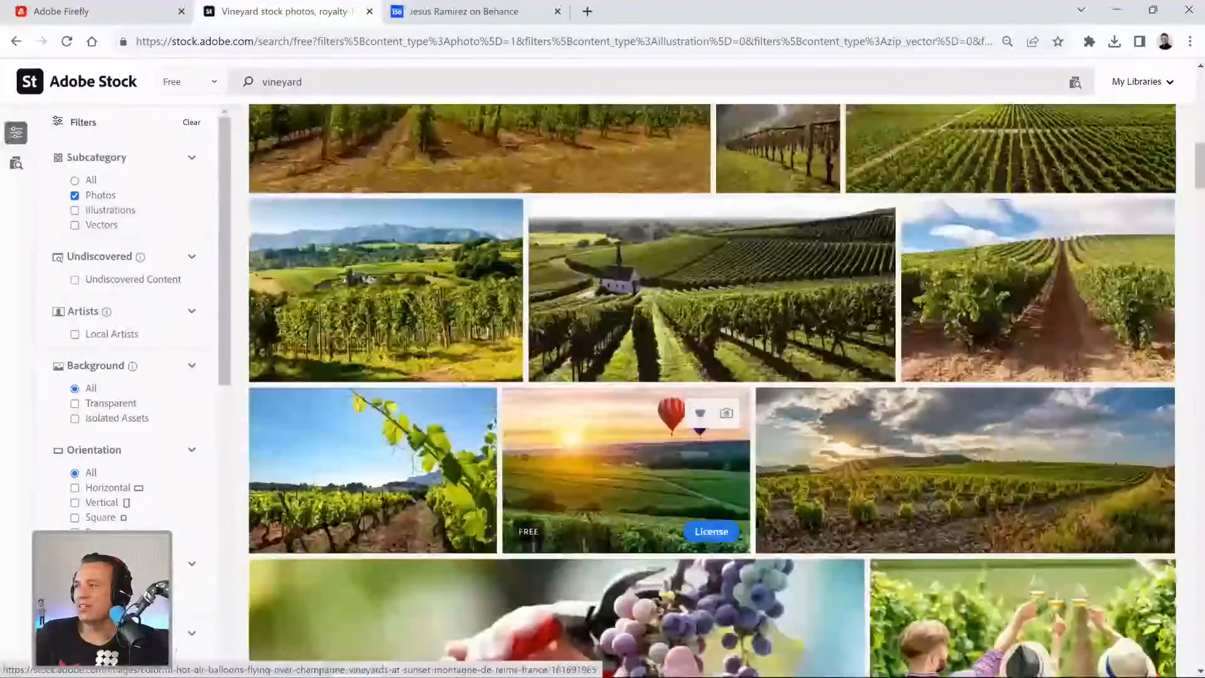
Open the sunset vineyard photo with two hot air balloons, license it for free, and dismiss the local save dialog.
click(625, 467)
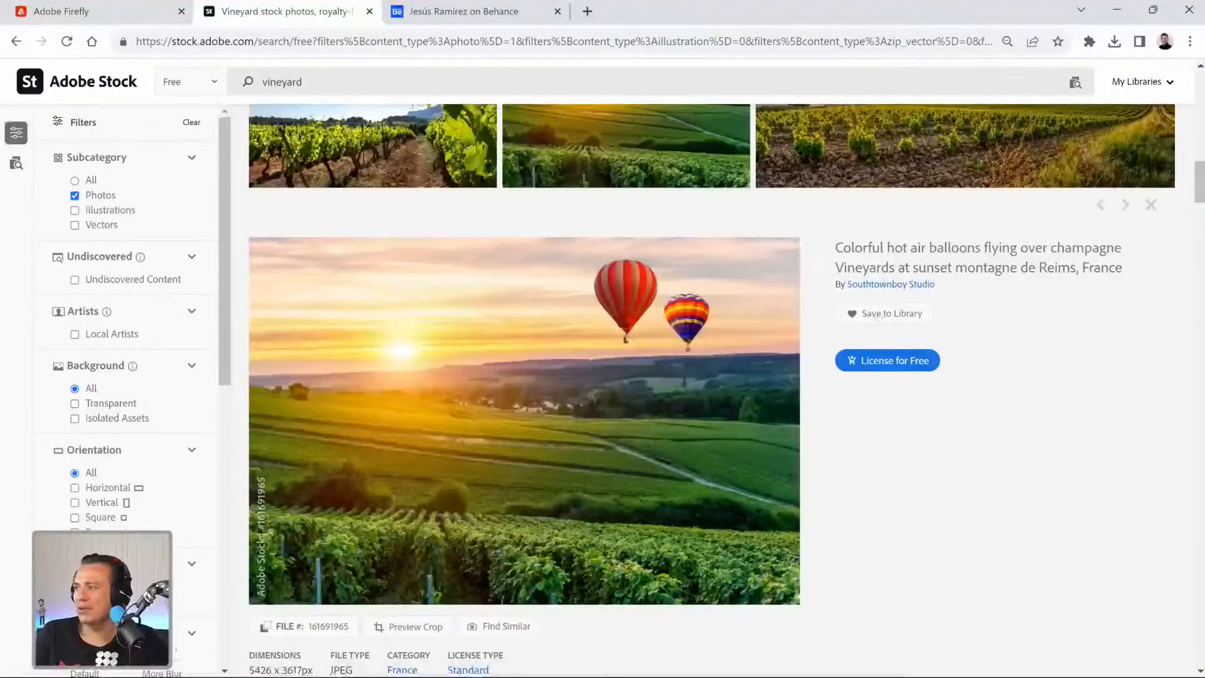
click(896, 363)
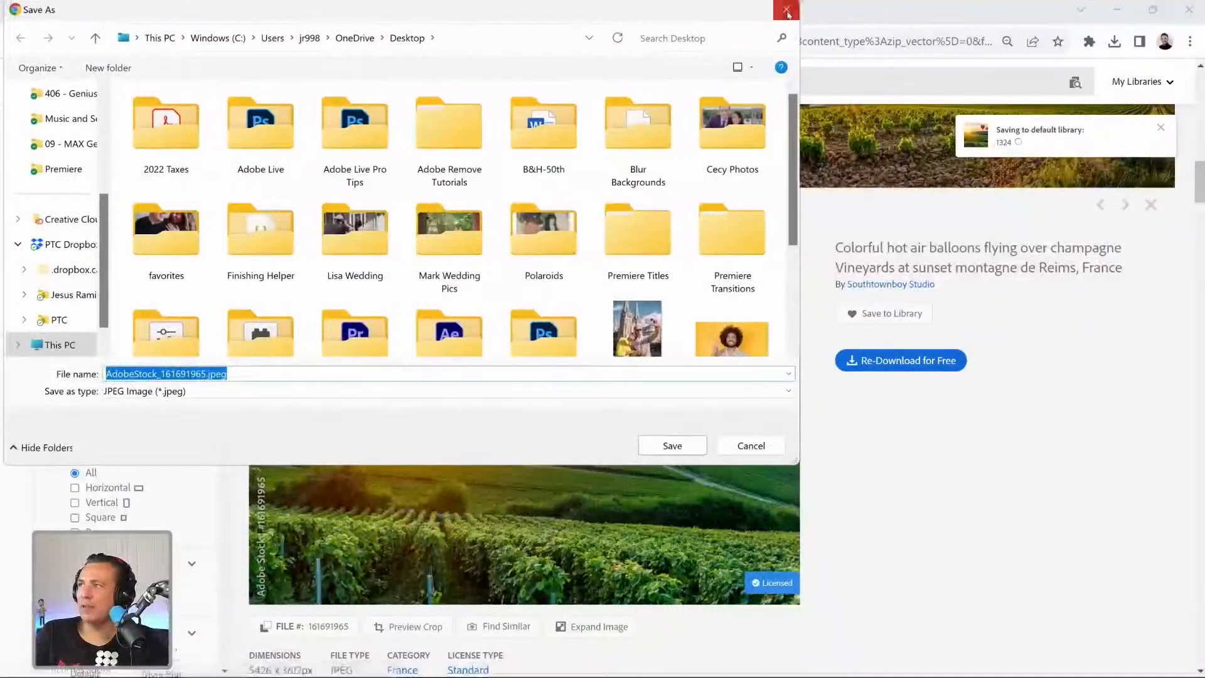
click(787, 11)
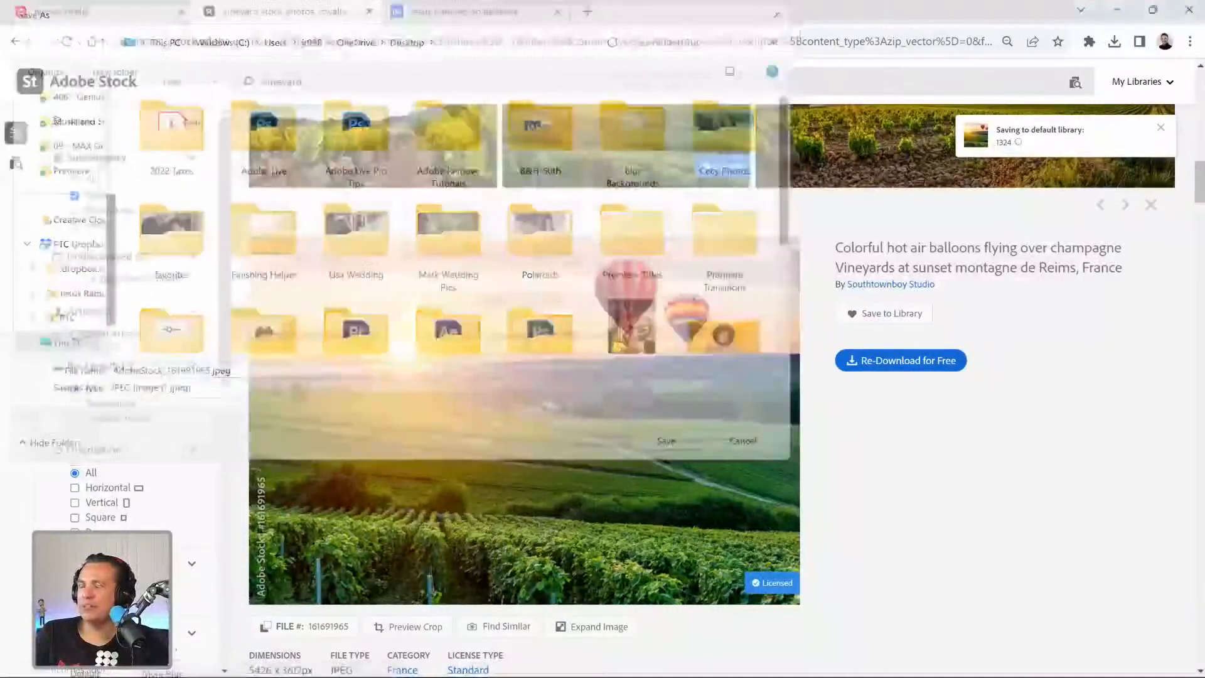
mouse_move(551, 658)
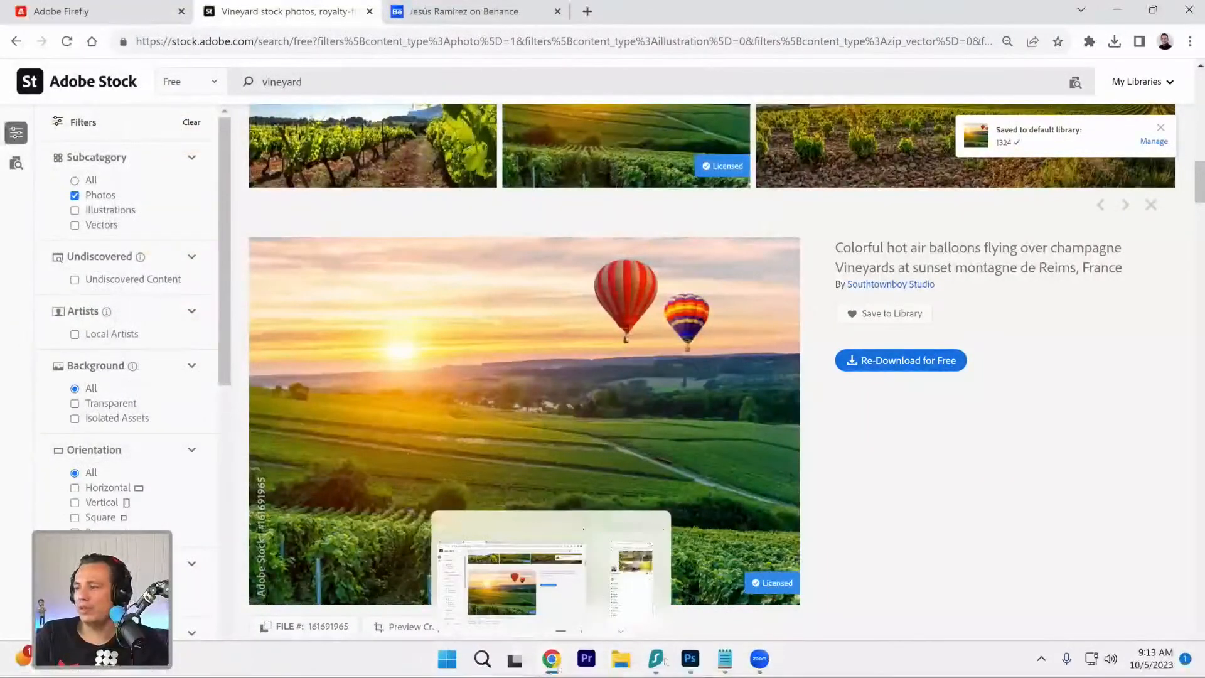
Switch to Photoshop, place the balloon vineyard graphic from the 1324 library beneath the plank layer, and scale it to about 194.5%.
click(690, 665)
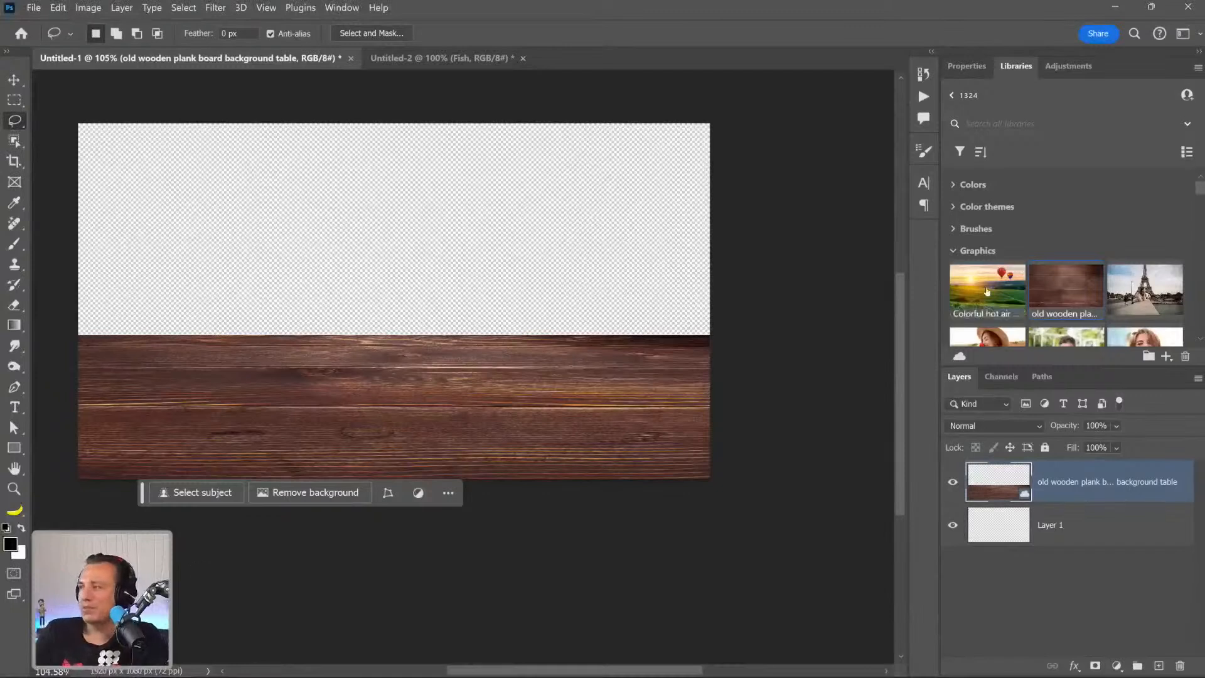
drag(977, 296, 1024, 522)
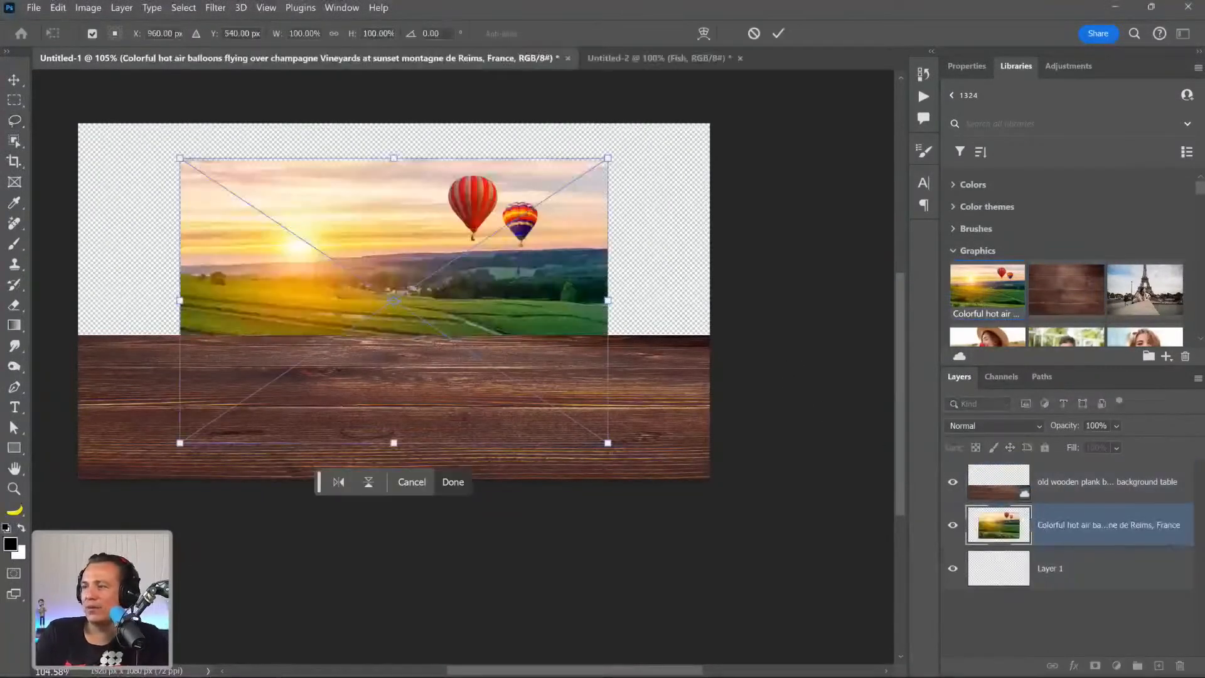
drag(606, 444, 810, 577)
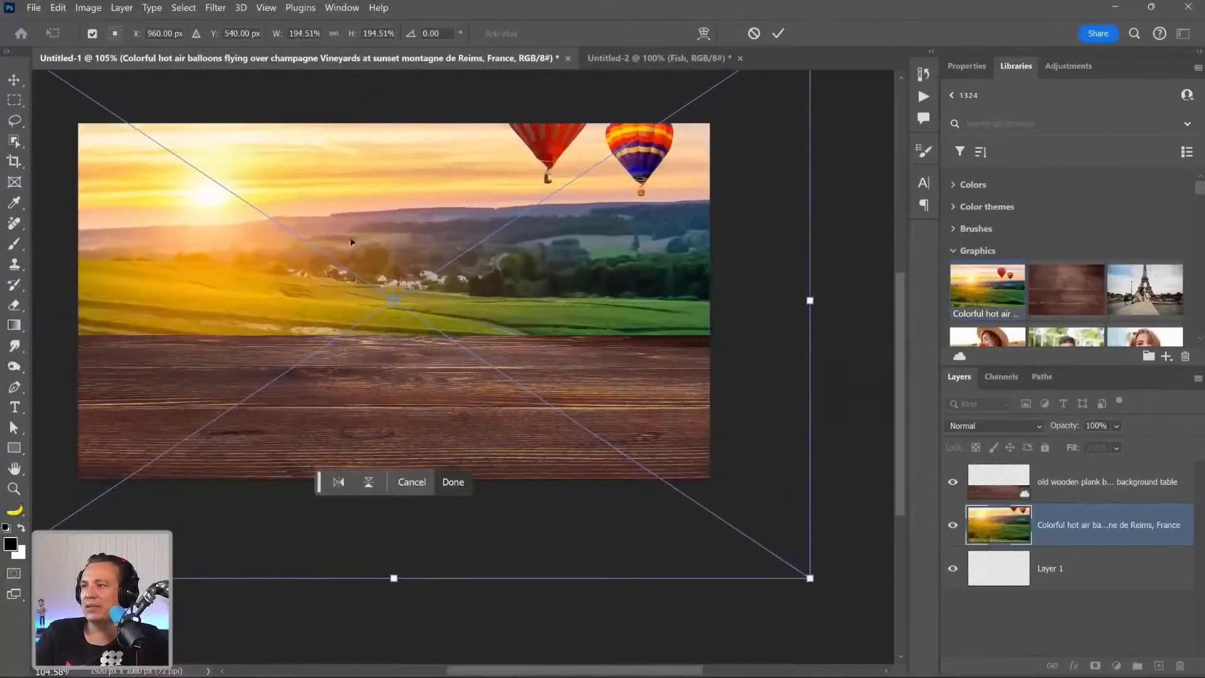
Flip the vineyard photo horizontally, enlarge it to about 213%, reposition it to fill the area behind the tabletop, and commit the placement.
right_click(355, 244)
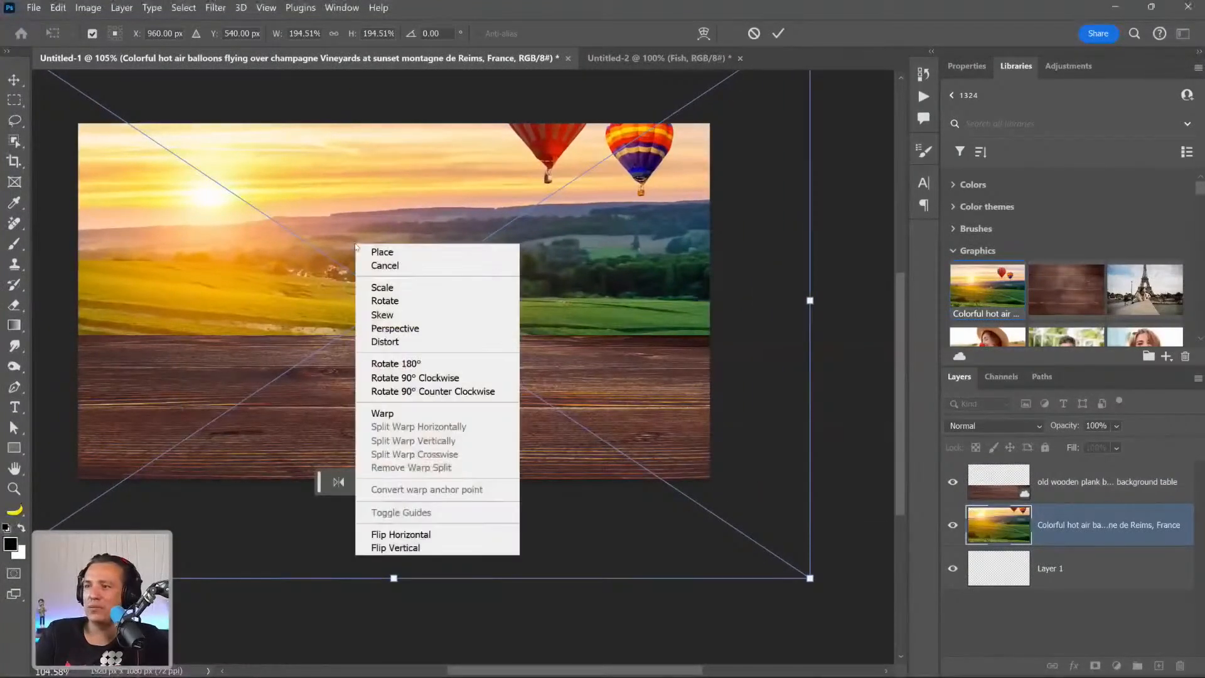
click(411, 535)
drag(530, 288, 649, 204)
drag(132, 514, 92, 541)
drag(327, 272, 318, 357)
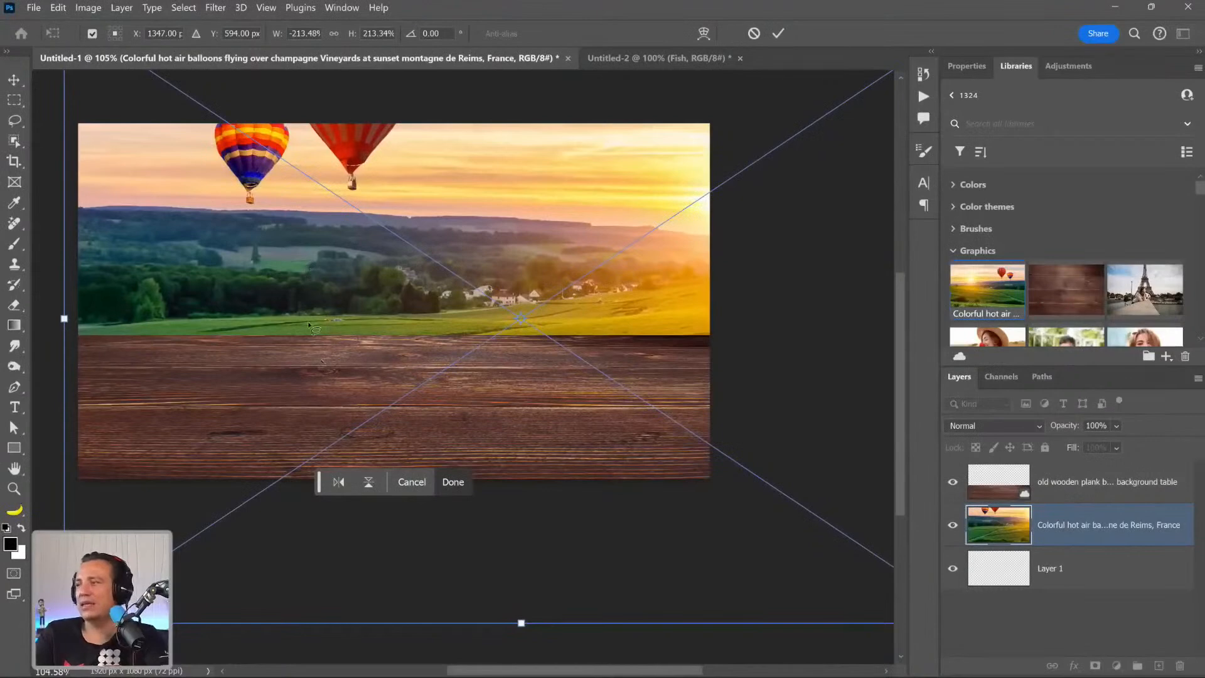
key(Return)
Rasterize the vineyard layer and move it down until both balloons are fully inside the canvas above the tabletop.
right_click(1097, 533)
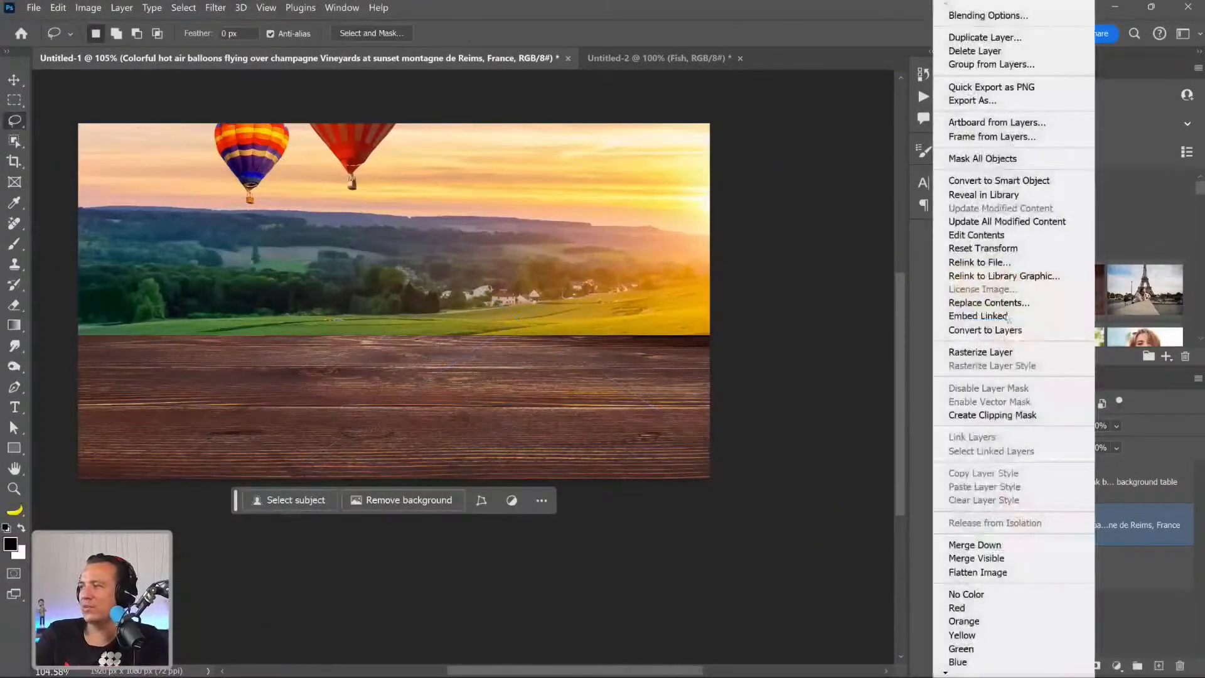
click(1066, 349)
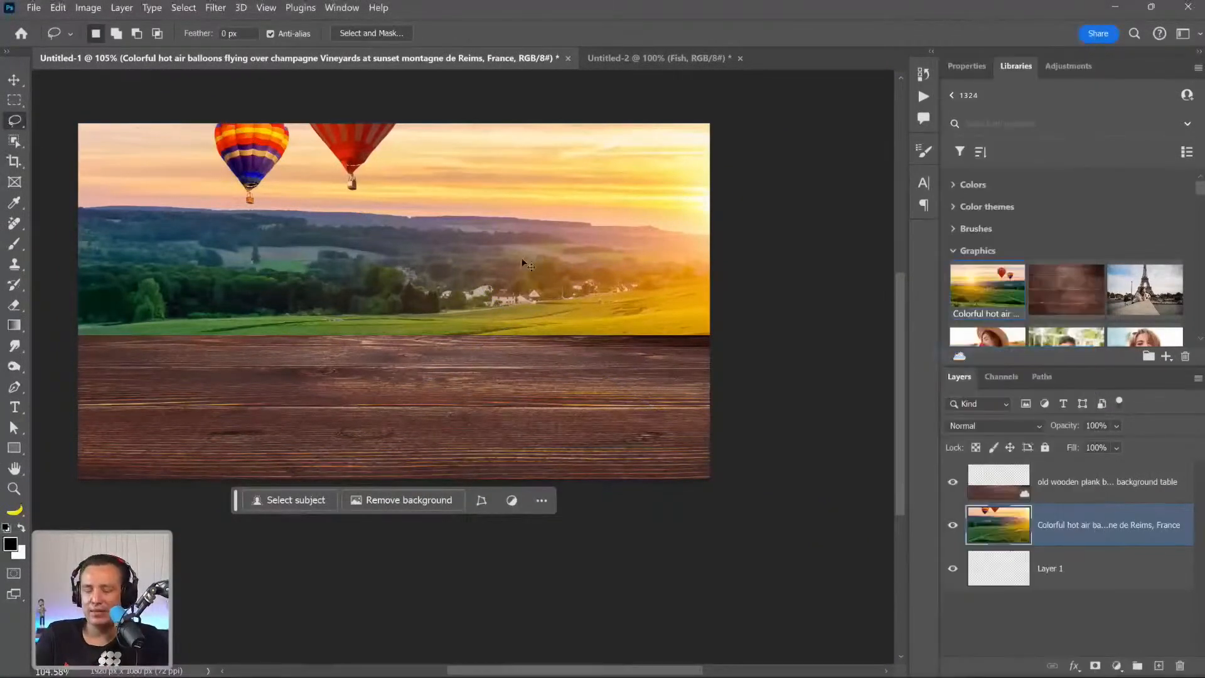
key(v)
drag(406, 194, 406, 282)
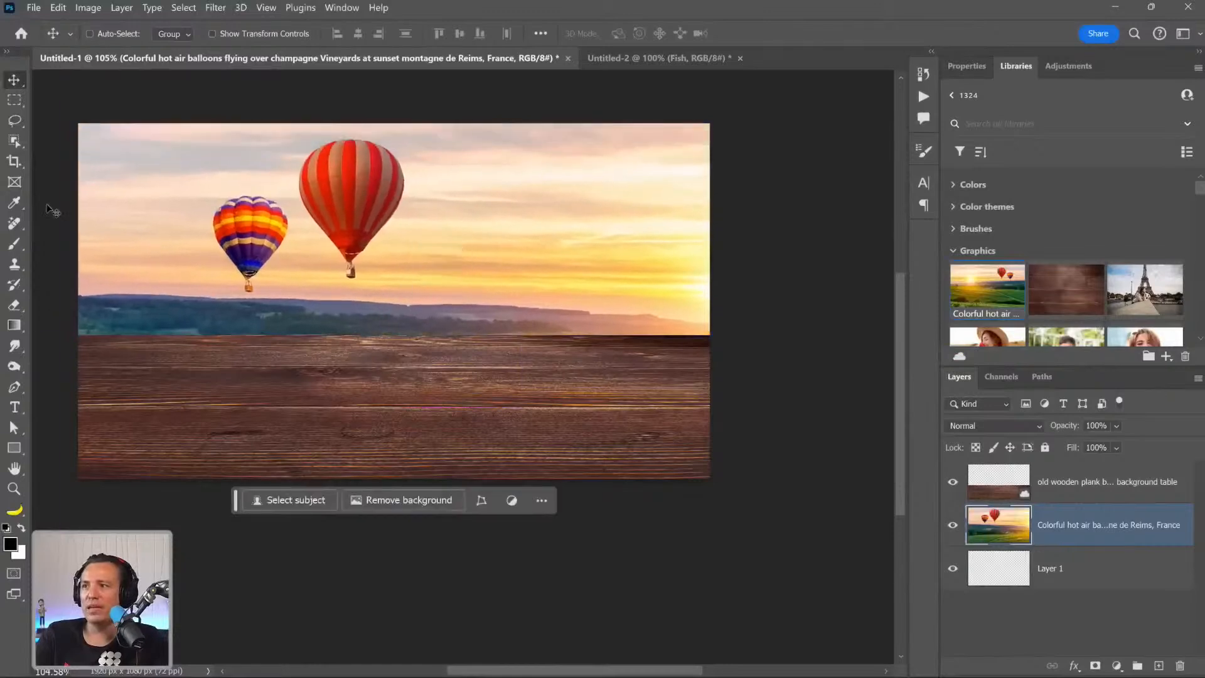
Erase the smaller multicolored balloon from the sky with the Remove tool.
click(14, 224)
right_click(15, 224)
click(69, 234)
mouse_move(230, 277)
mouse_down()
mouse_move(246, 288)
mouse_move(220, 241)
mouse_move(223, 206)
mouse_move(260, 197)
mouse_move(285, 216)
mouse_move(290, 248)
mouse_move(252, 287)
mouse_up()
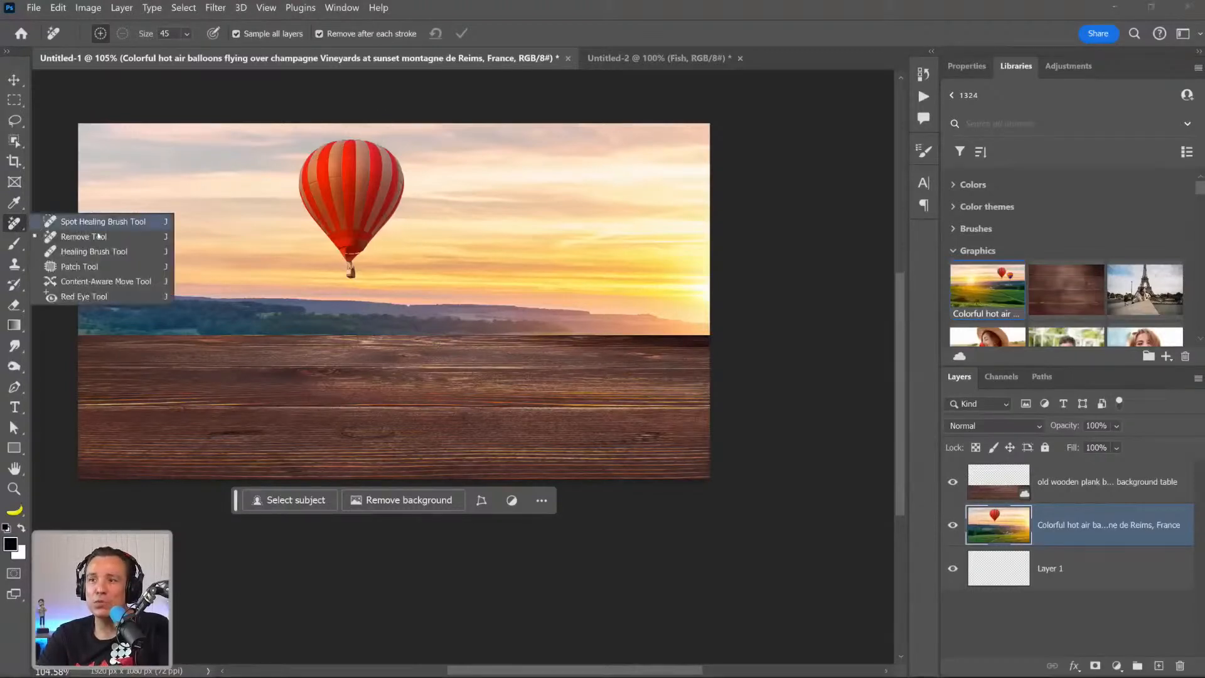
Encircle the large red-striped balloon with a Remove tool stroke at size 45 to erase it from the sky.
click(88, 237)
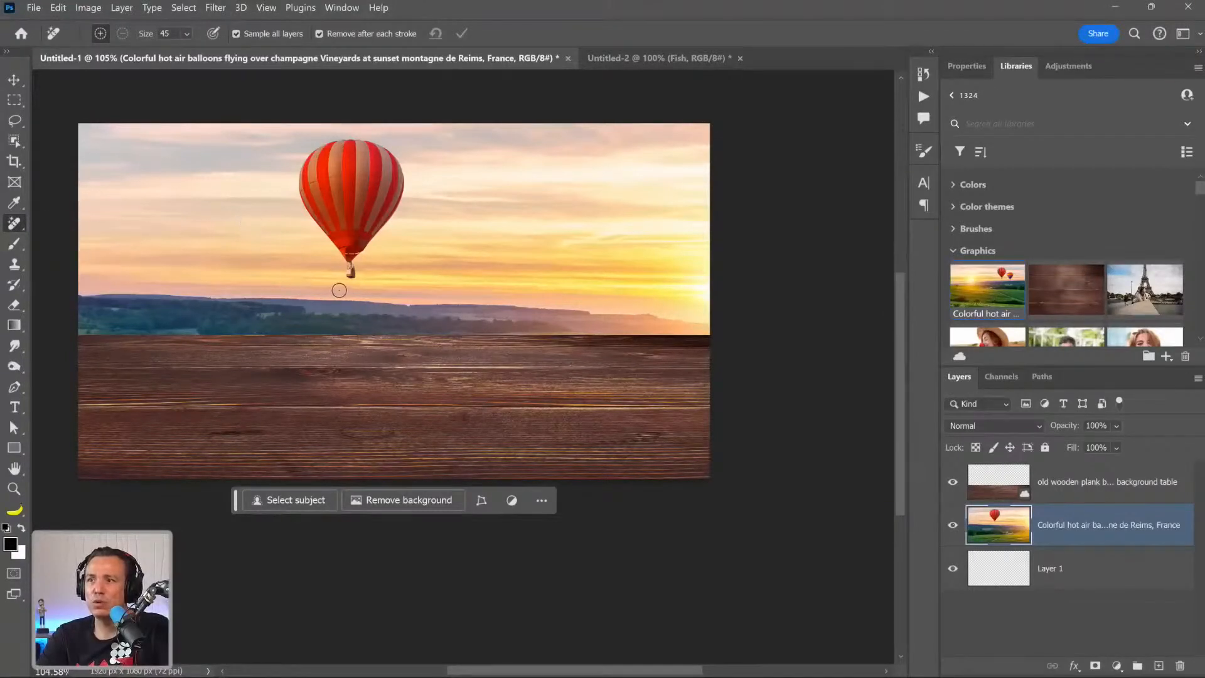
right_click(27, 230)
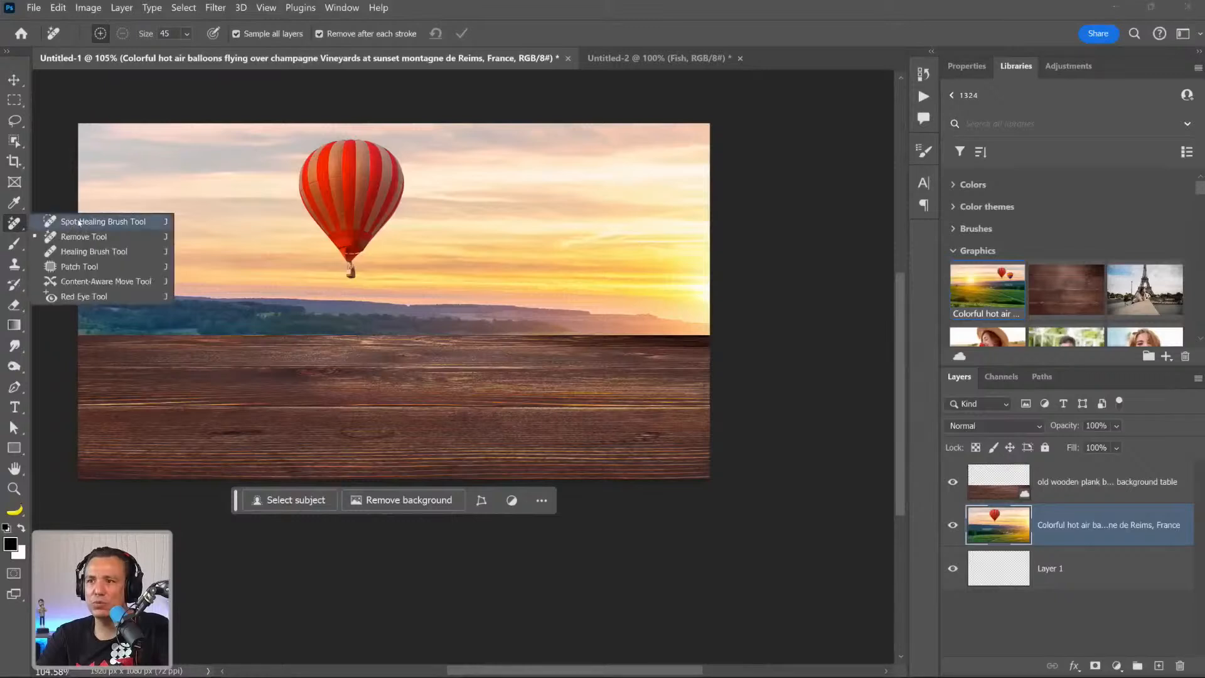
click(91, 242)
mouse_move(352, 294)
mouse_down()
mouse_move(296, 231)
mouse_move(291, 162)
mouse_move(308, 141)
mouse_move(385, 128)
mouse_move(408, 141)
mouse_move(420, 179)
mouse_move(416, 224)
mouse_move(403, 256)
mouse_move(356, 288)
mouse_up()
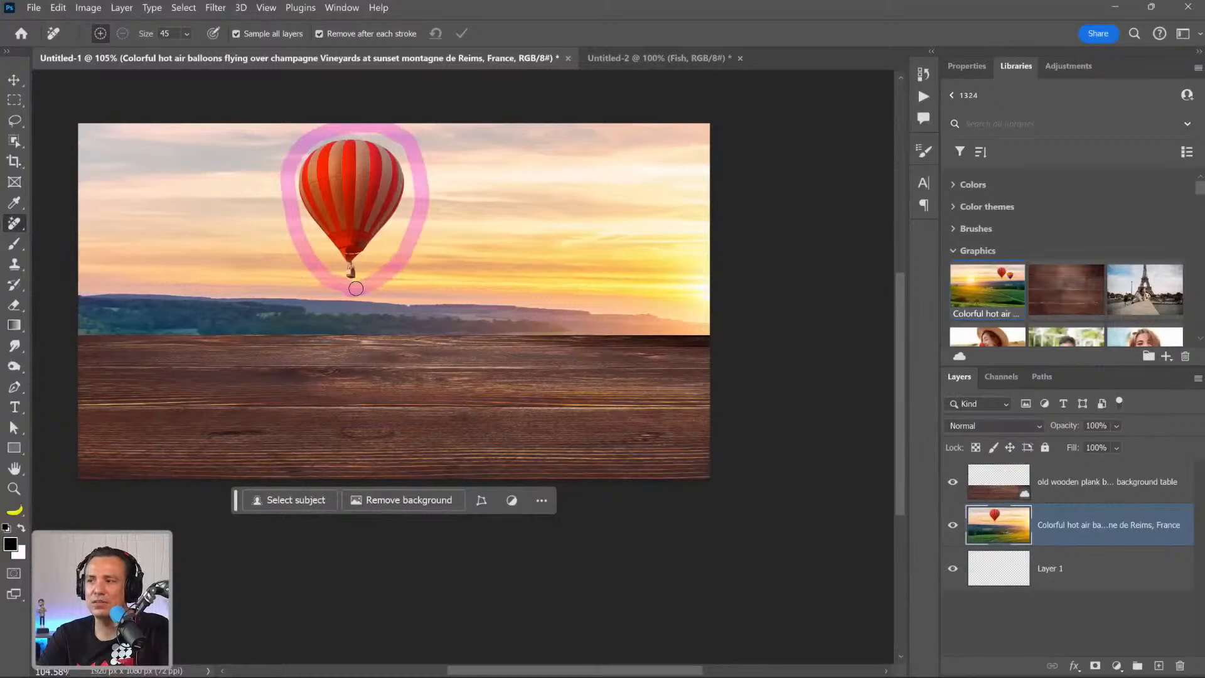
Finish removing the red-striped balloon and move the vineyard layer up until the green fields show above the tabletop.
drag(356, 288, 356, 288)
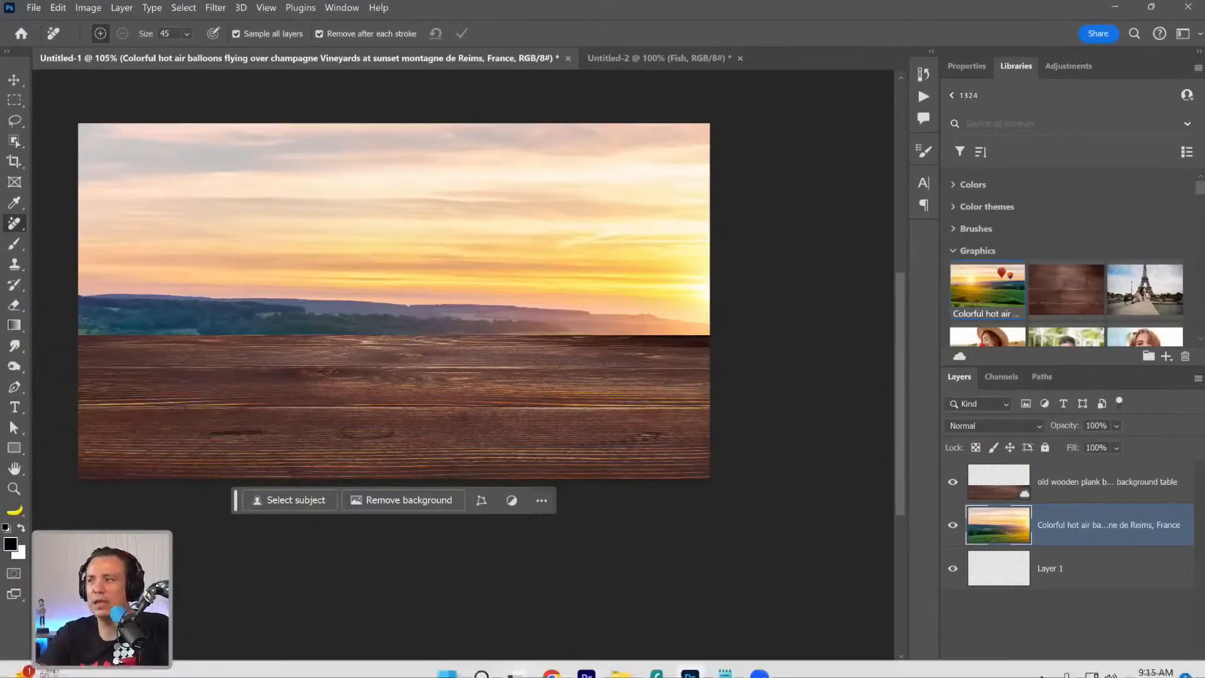
key(v)
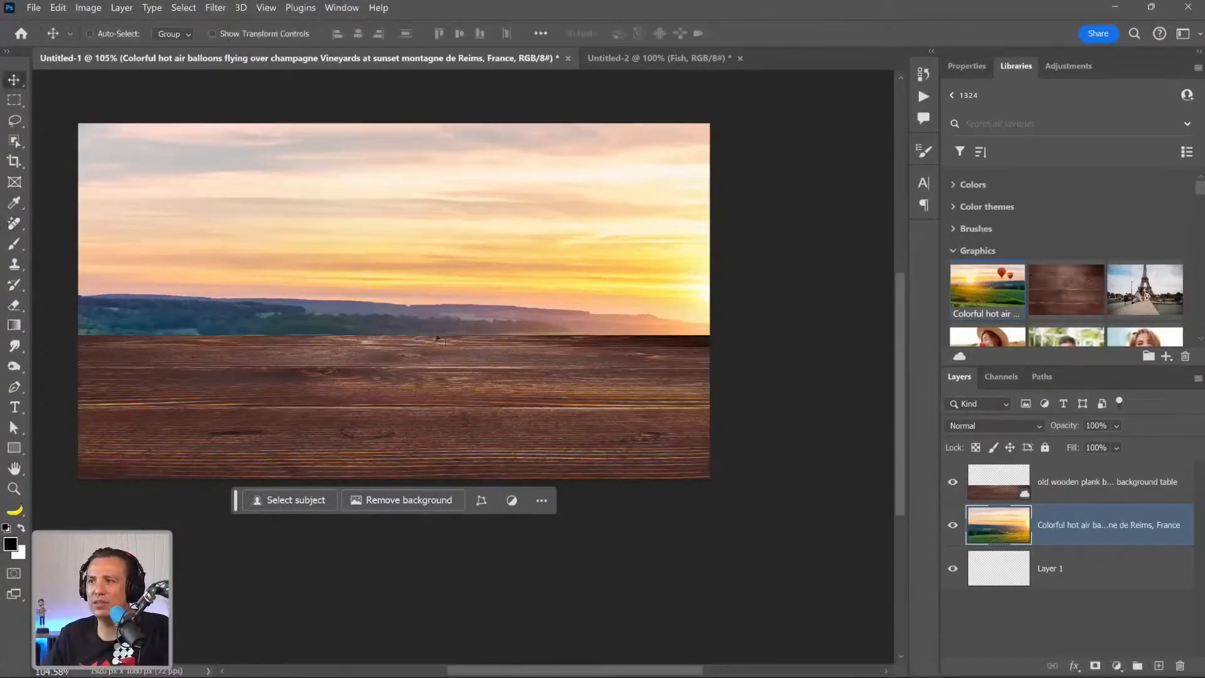
drag(395, 295, 402, 233)
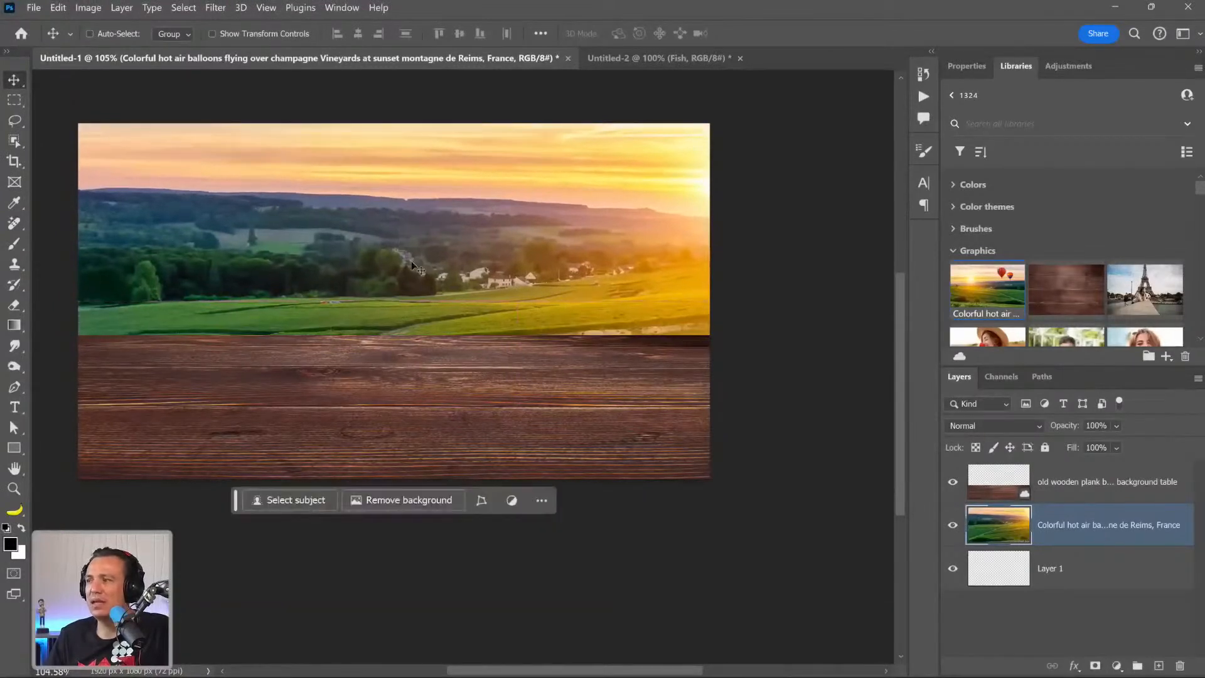
Apply a Field Blur to the vineyard layer with 14 px blur, 41% Light Bokeh and a Light Range of 254 to 255.
click(222, 7)
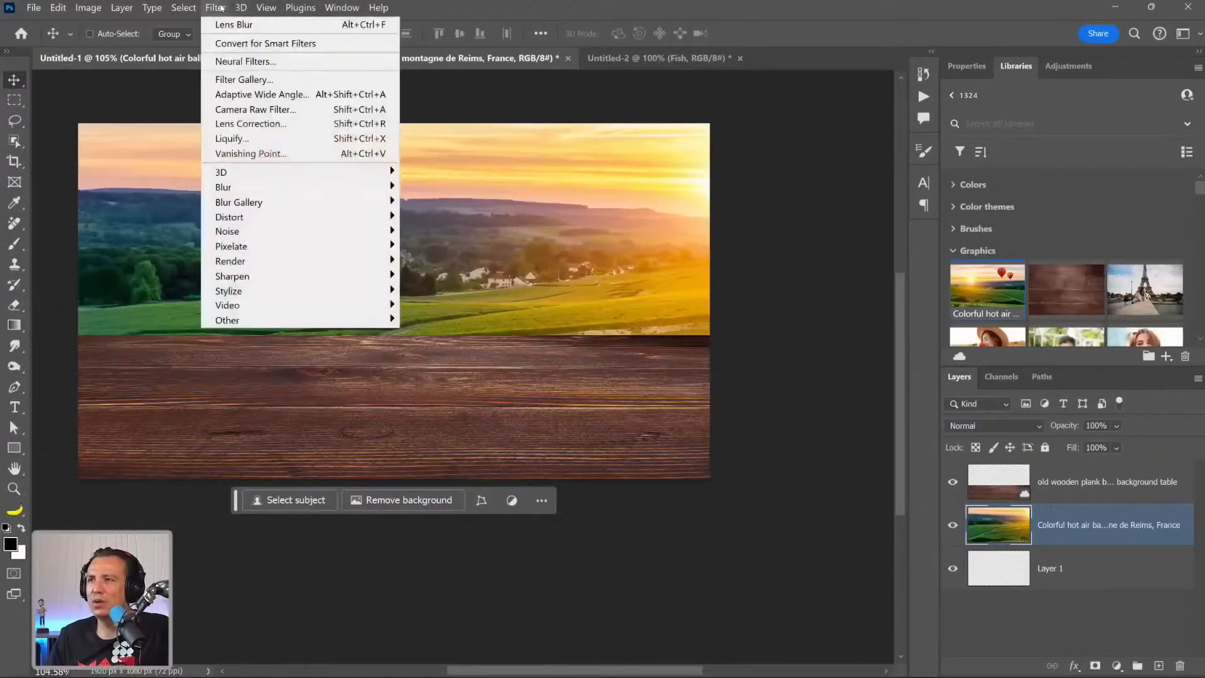
mouse_move(251, 206)
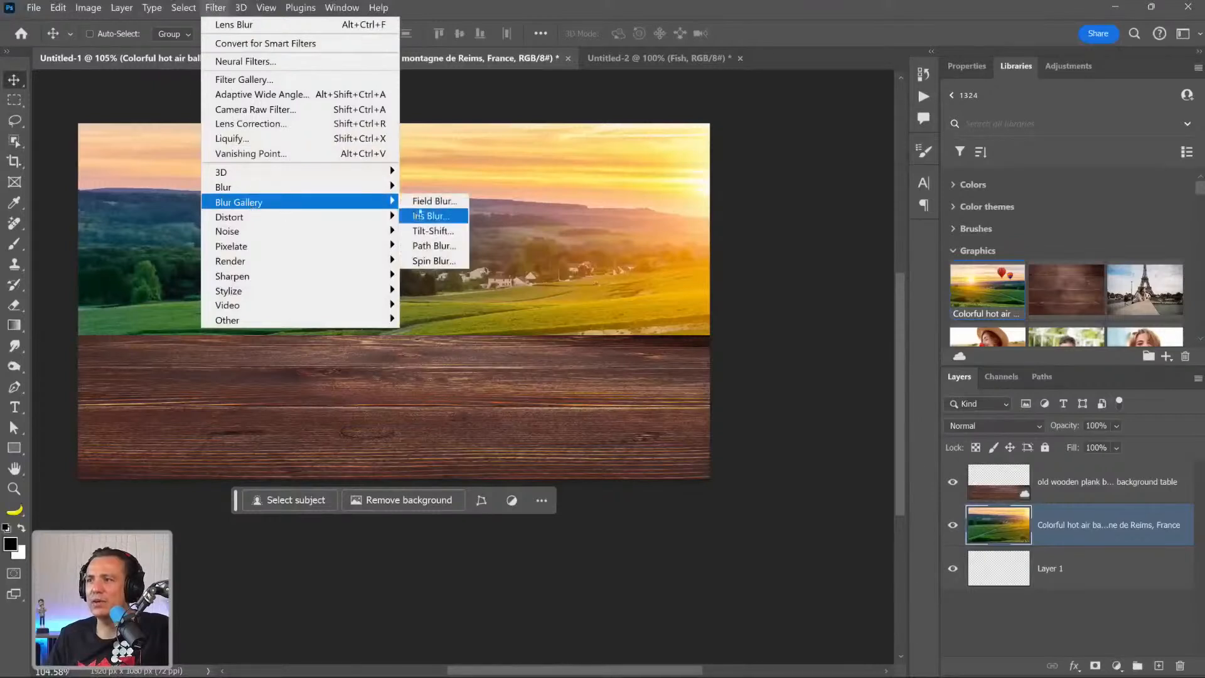
click(433, 201)
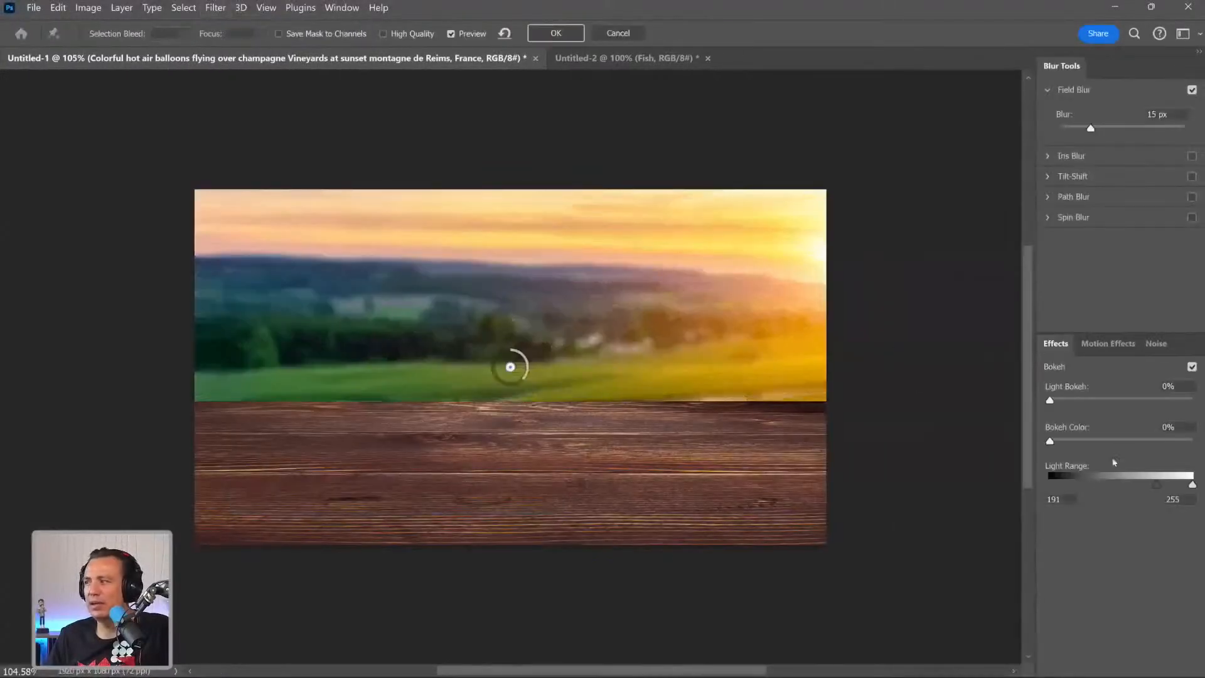
drag(1051, 402, 1108, 411)
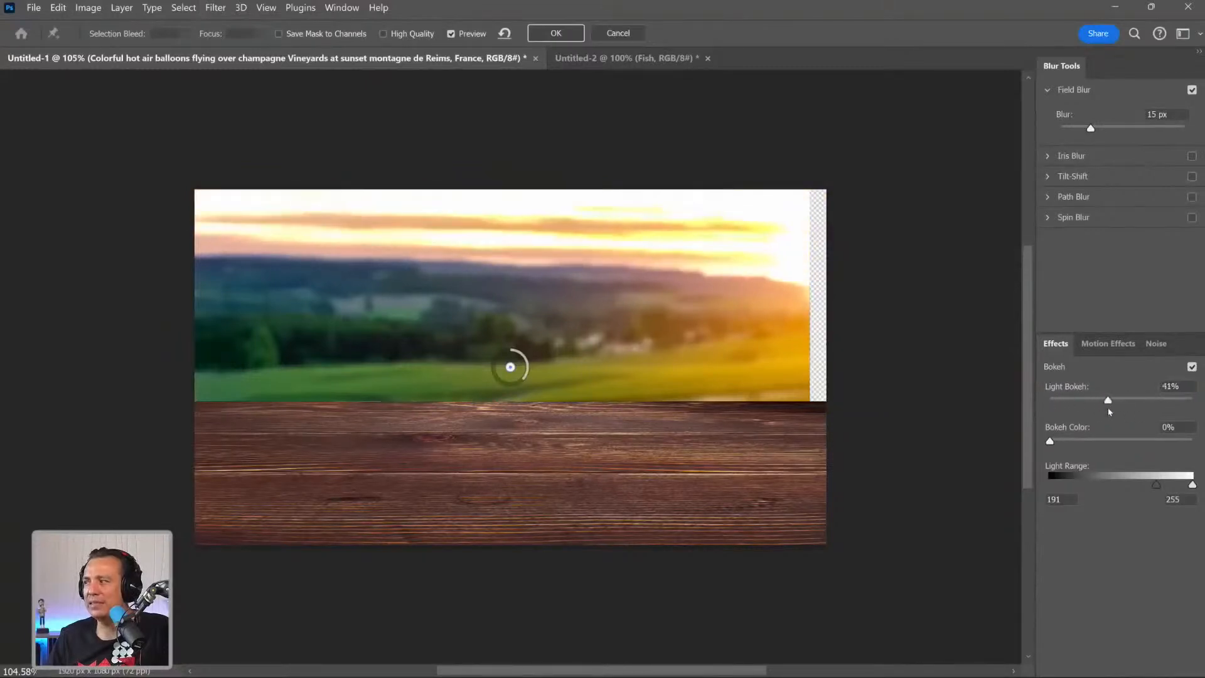
mouse_move(1192, 484)
mouse_down()
mouse_move(1110, 490)
mouse_move(1177, 485)
mouse_up()
drag(1090, 128, 1060, 128)
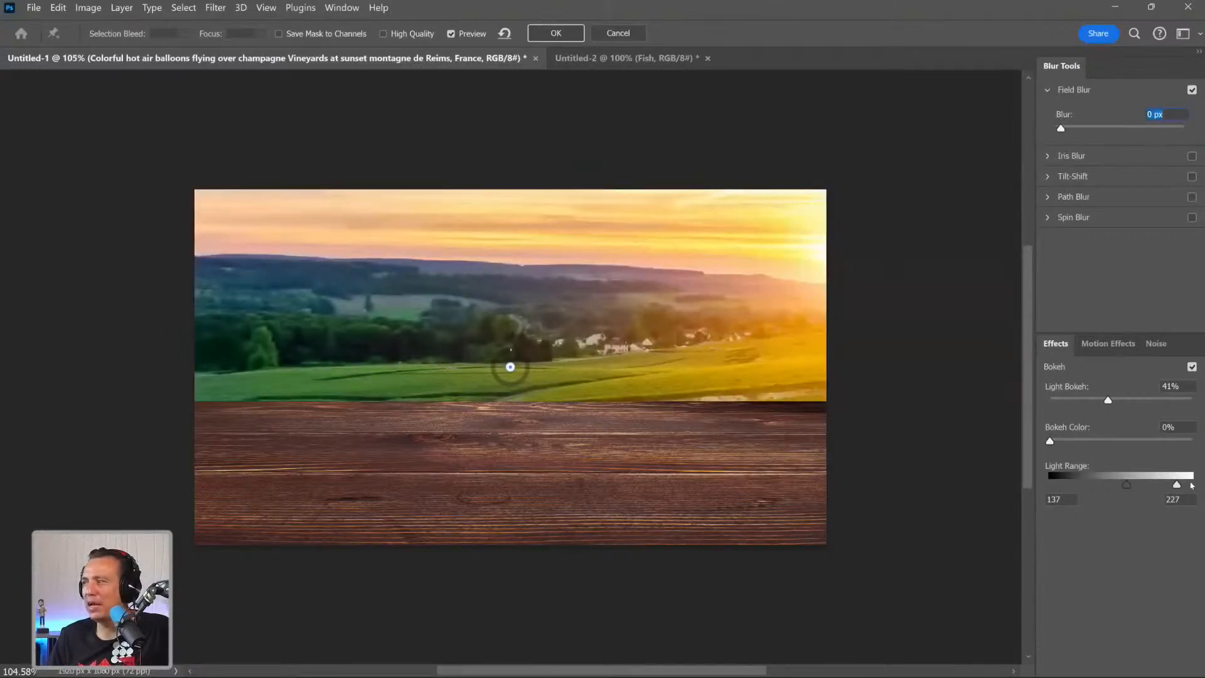
drag(1177, 485, 1191, 487)
drag(1065, 128, 1089, 128)
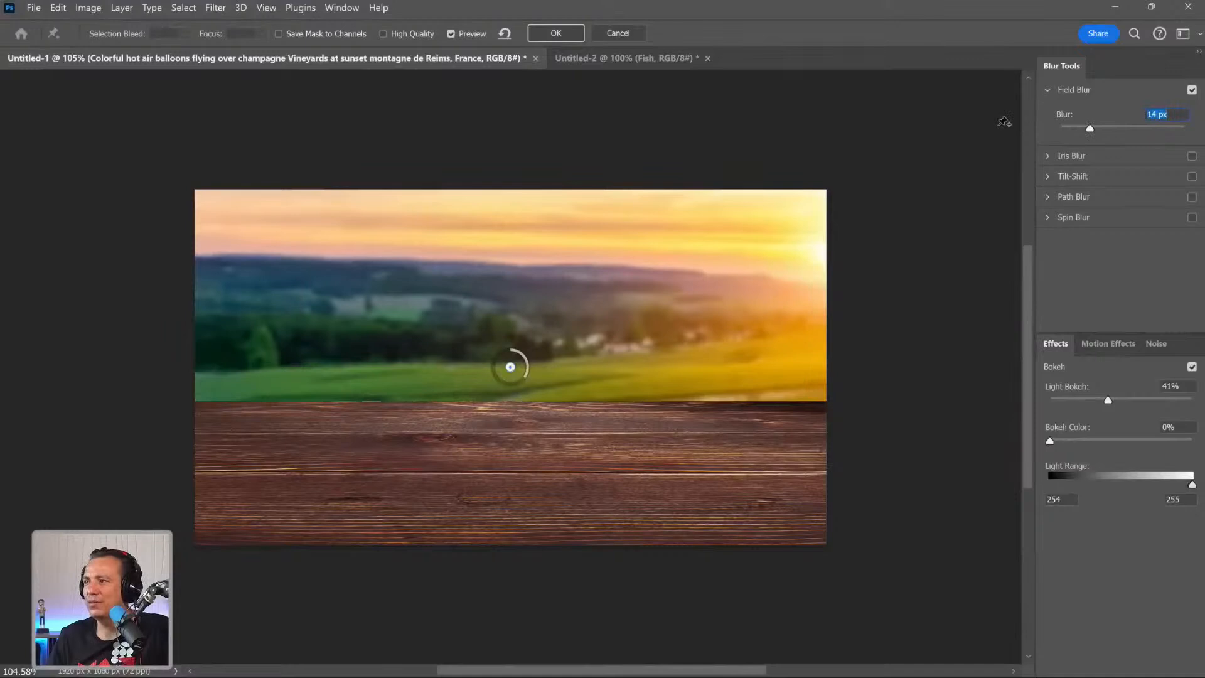
click(558, 34)
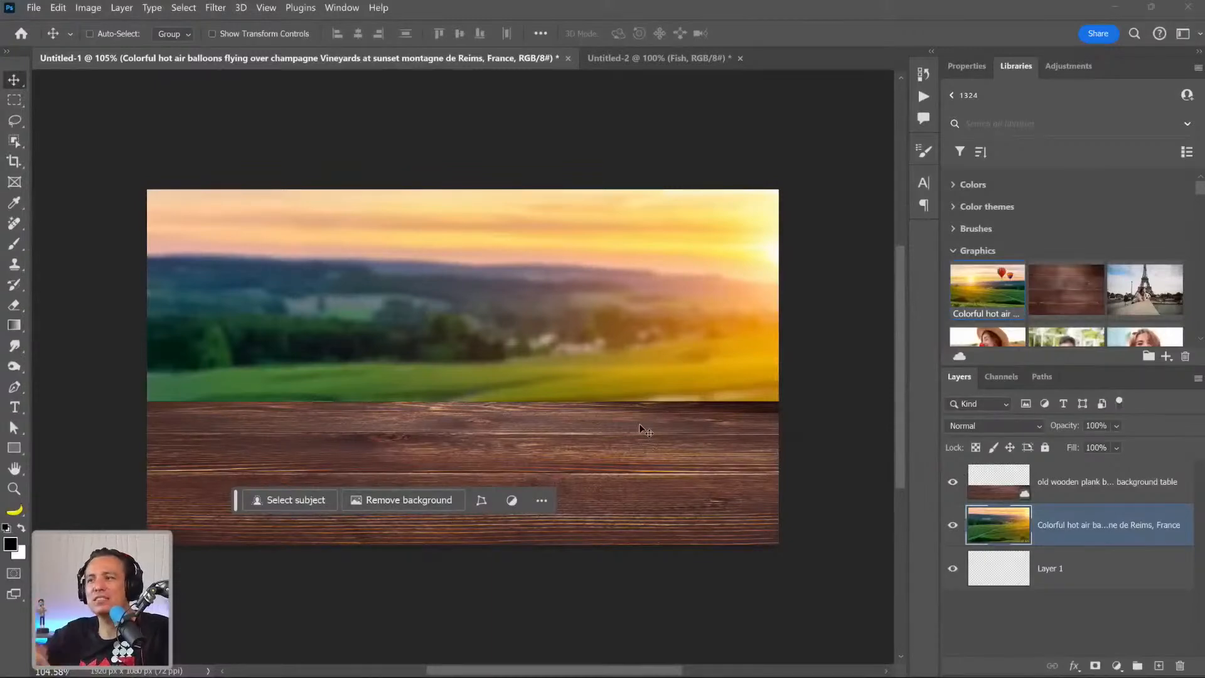
Switch to Adobe Stock in Chrome and search the free photos for "egg and potato breakfast bowl".
mouse_move(551, 659)
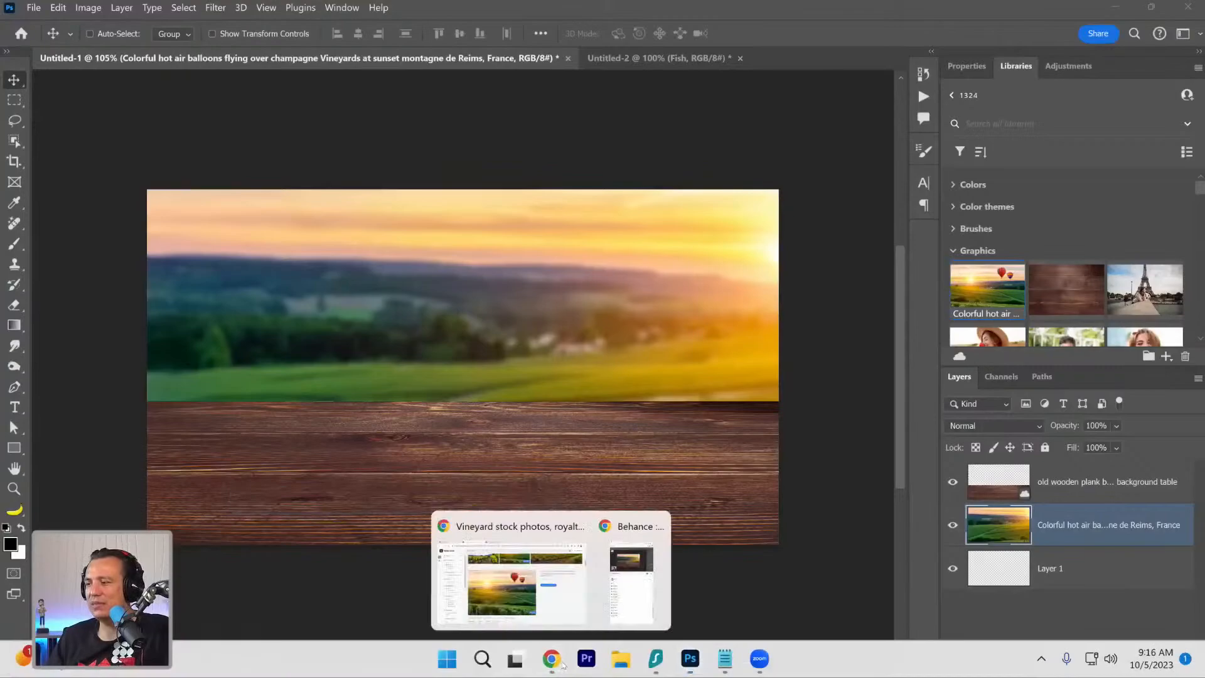
click(521, 581)
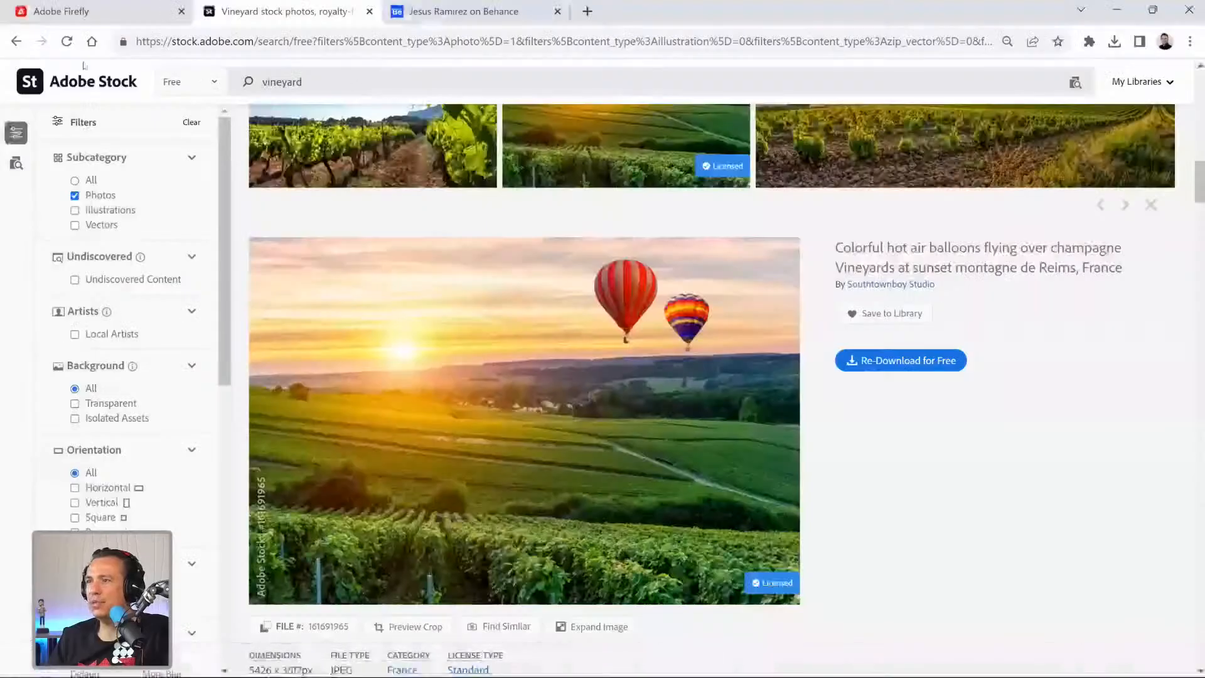
double_click(288, 82)
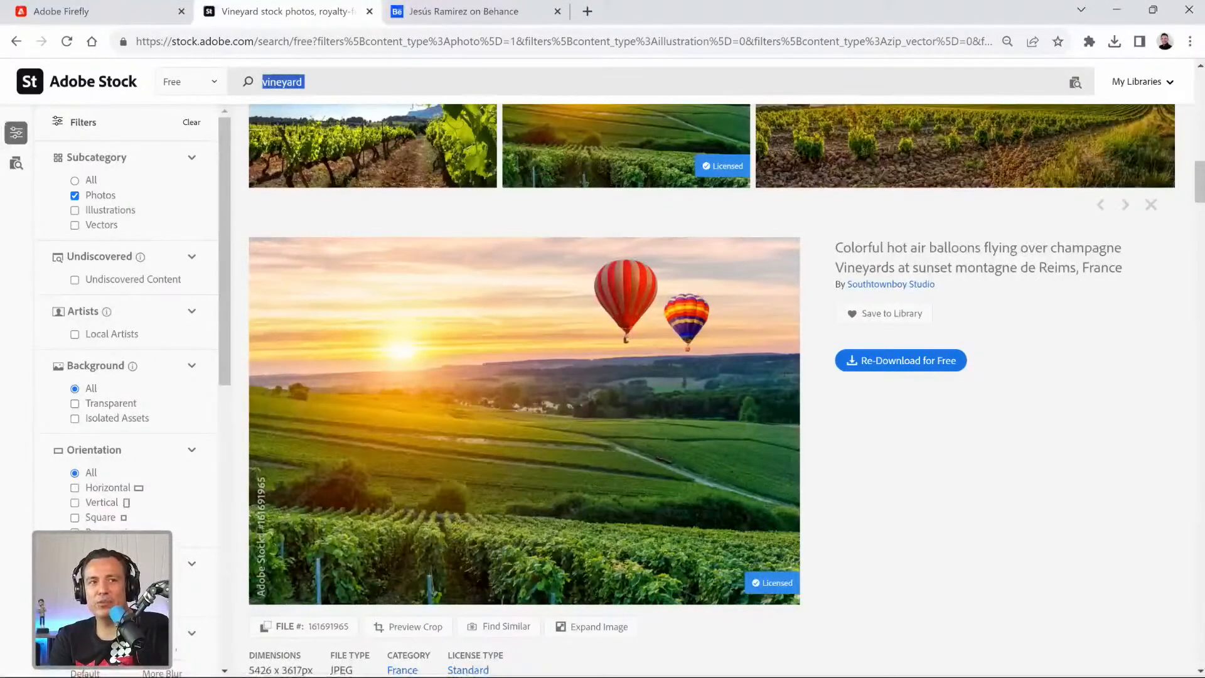
text(egg)
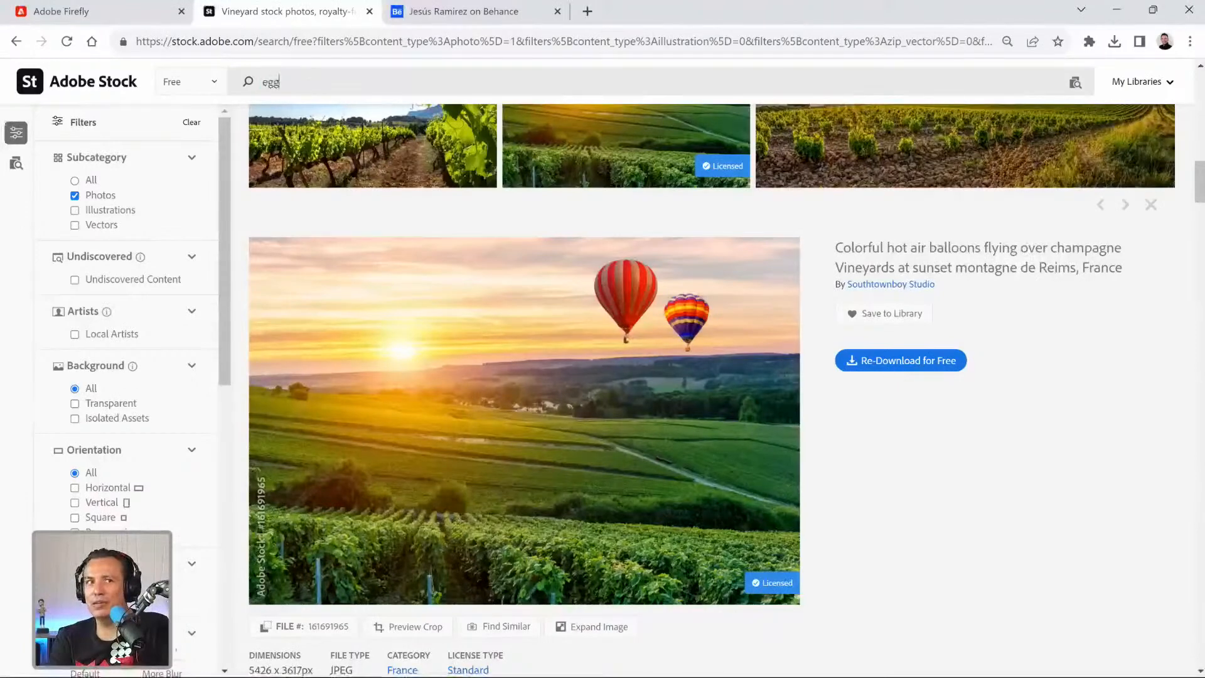
text( and pota)
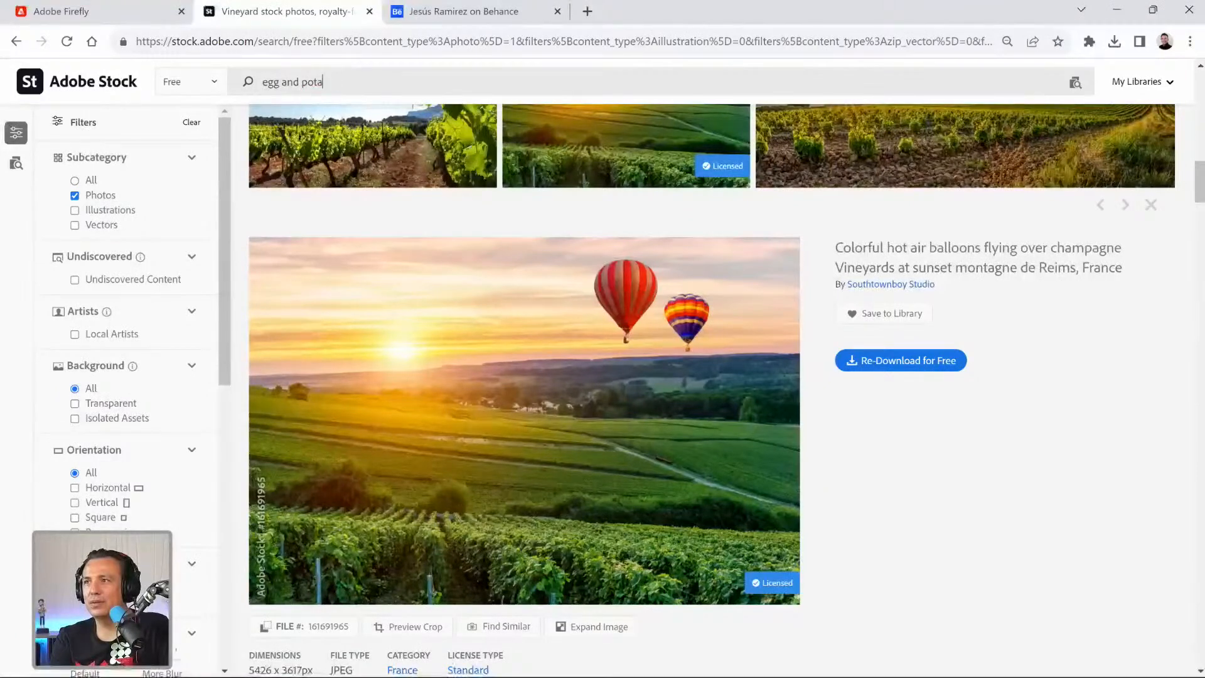
text(toto)
text( e)
text(reak)
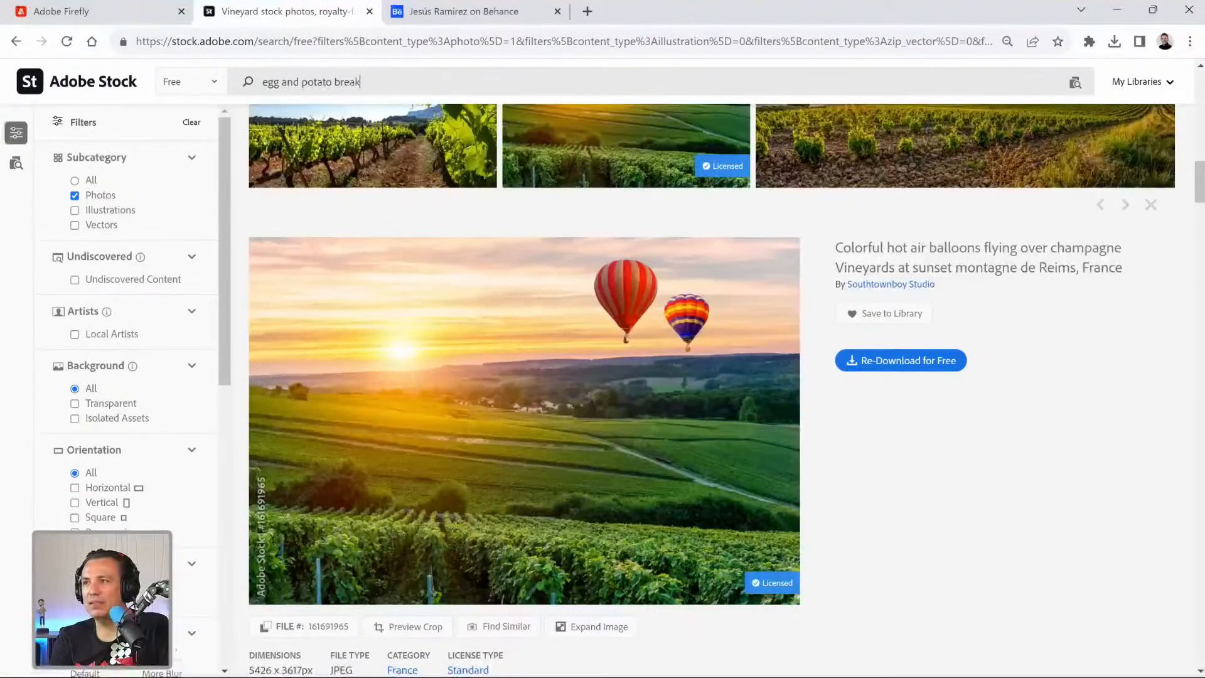
text(fas)
text(t boque)
key(BackSpace)
key(BackSpace)
key(BackSpace)
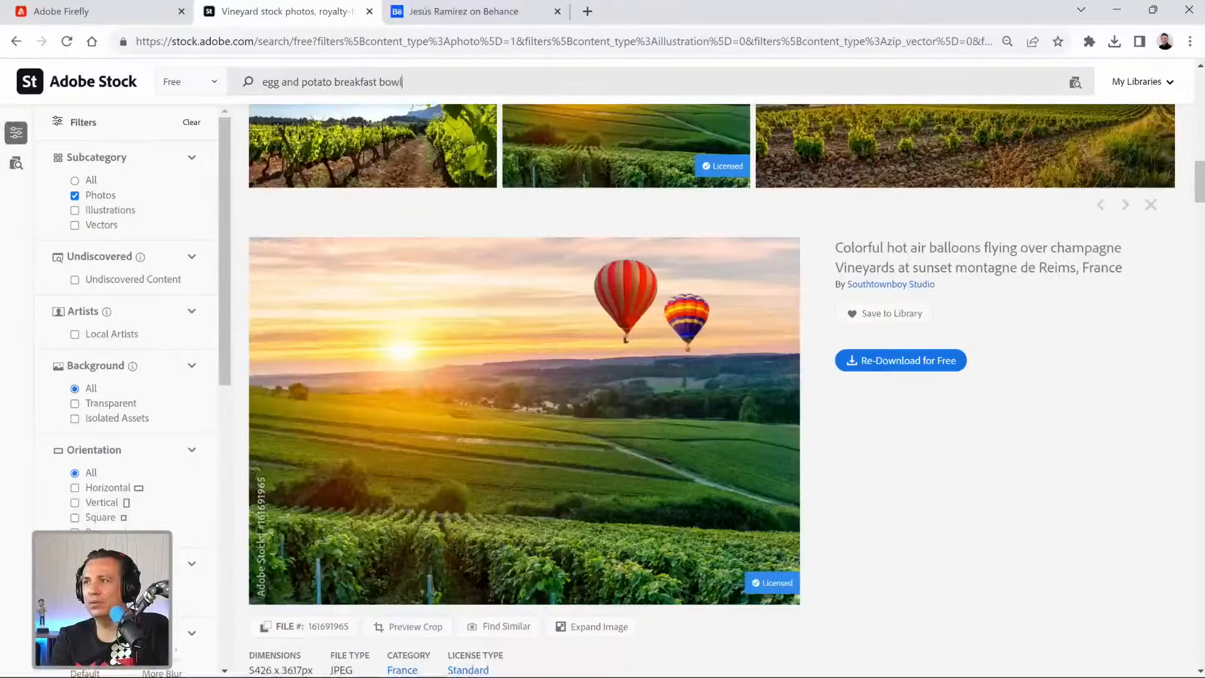
text(wl)
key(Return)
Look through the egg and potato bowl photos and broaden the search to "breakfast bowl".
scroll(608, 305, down, 6)
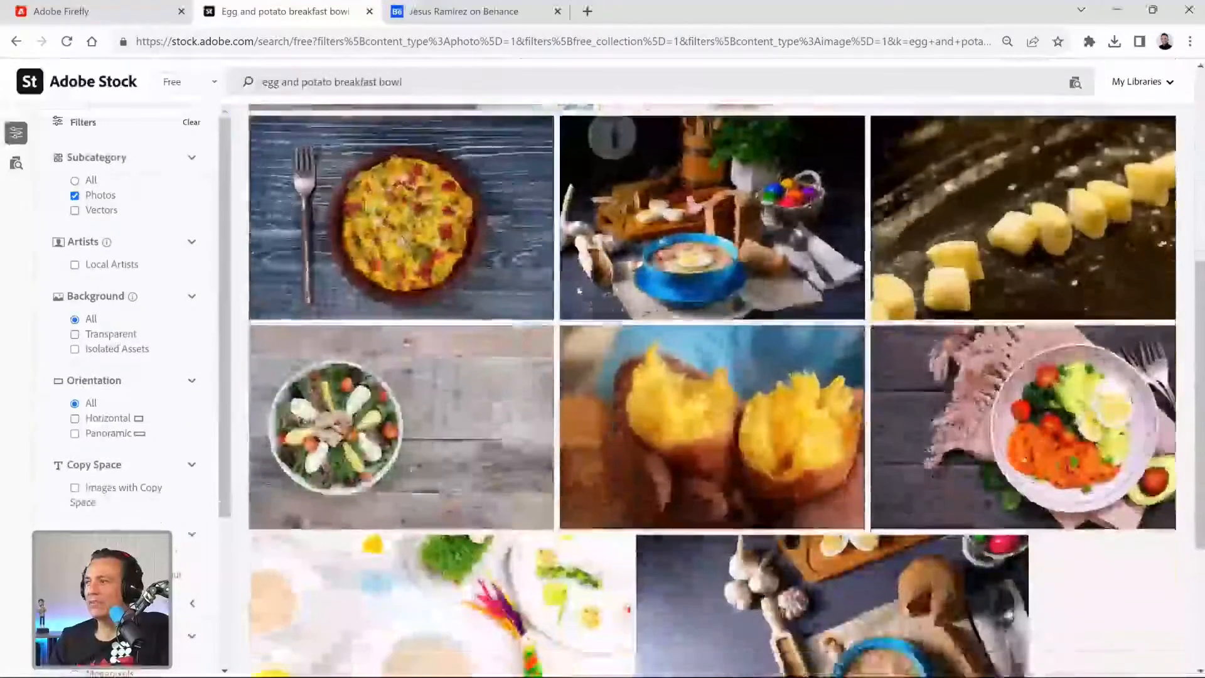
scroll(368, 81, down, 7)
scroll(368, 81, up, 13)
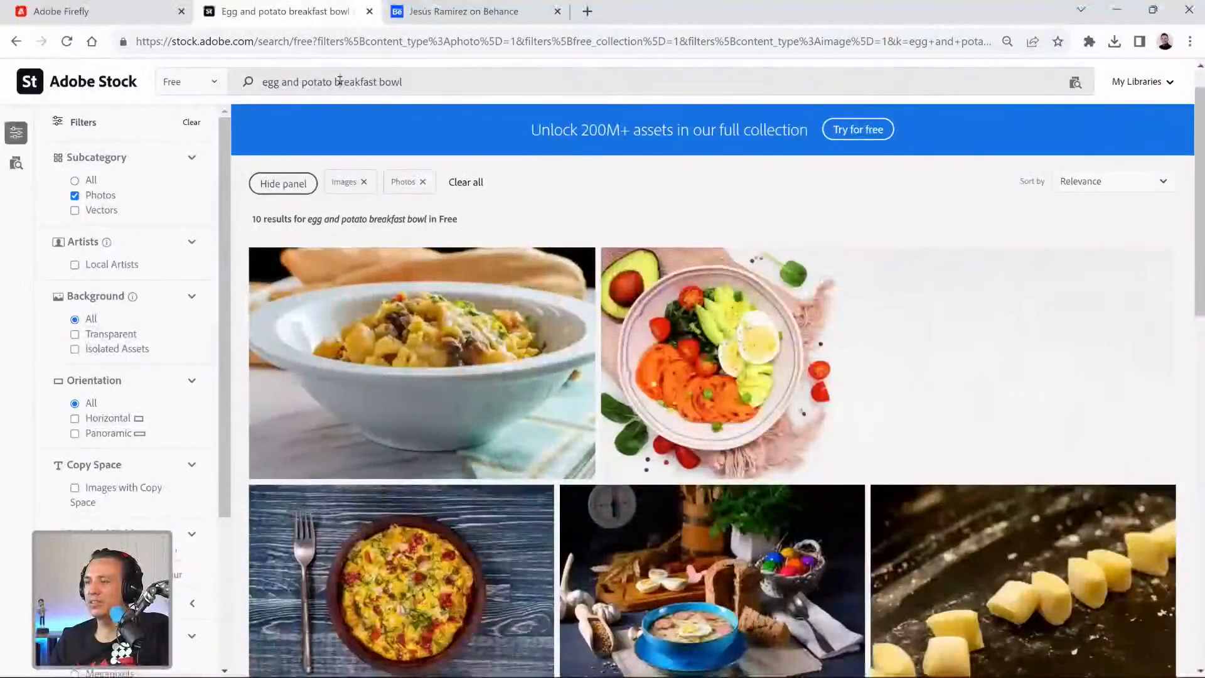
drag(340, 82, 317, 82)
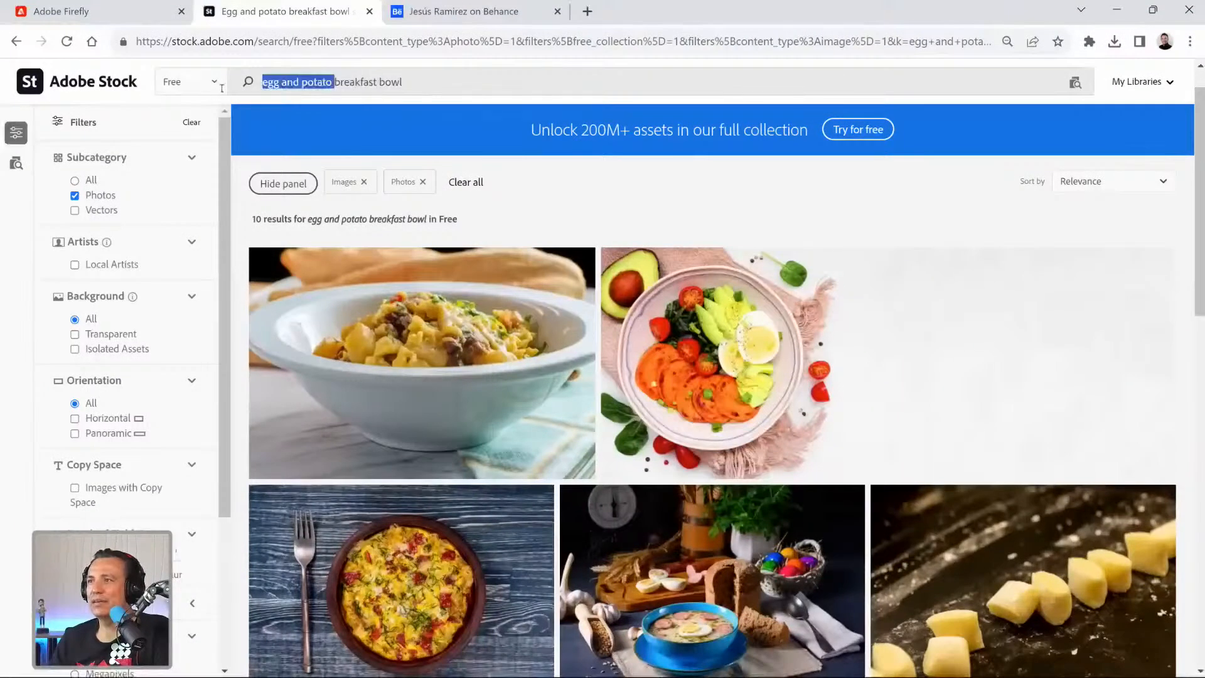
key(BackSpace)
key(Return)
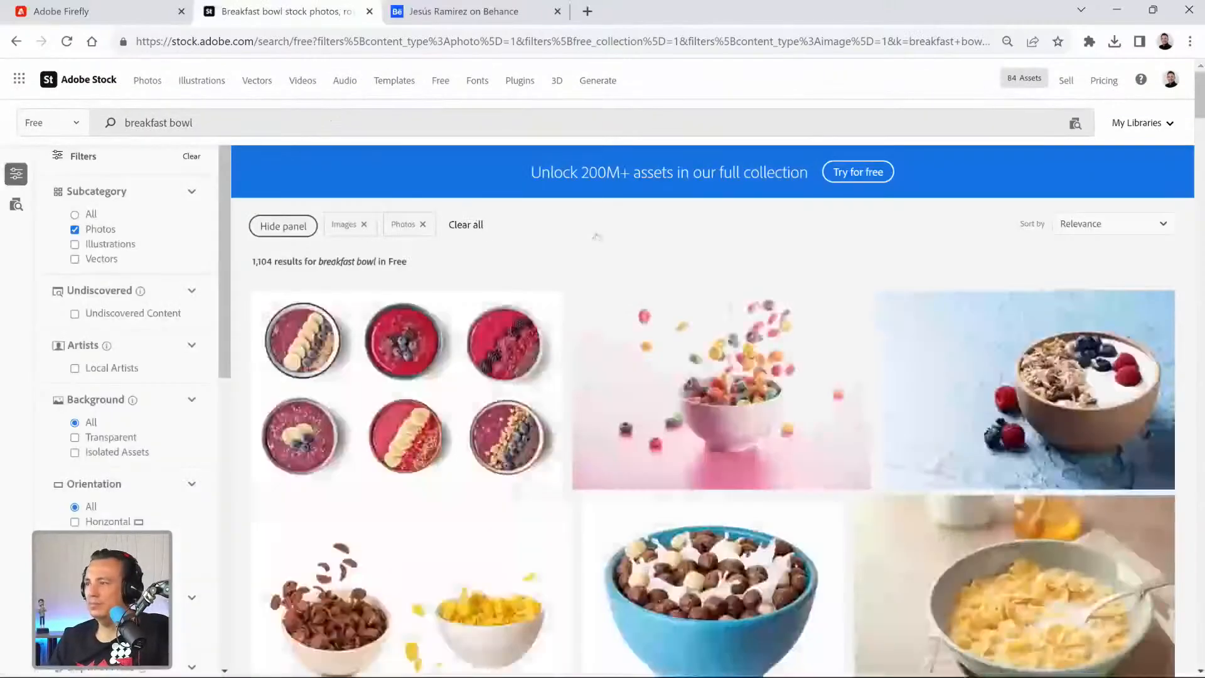
Browse the free "breakfast bowl" photos for a side-view bowl that suits the tabletop scene.
scroll(597, 237, down, 3)
scroll(592, 228, down, 1)
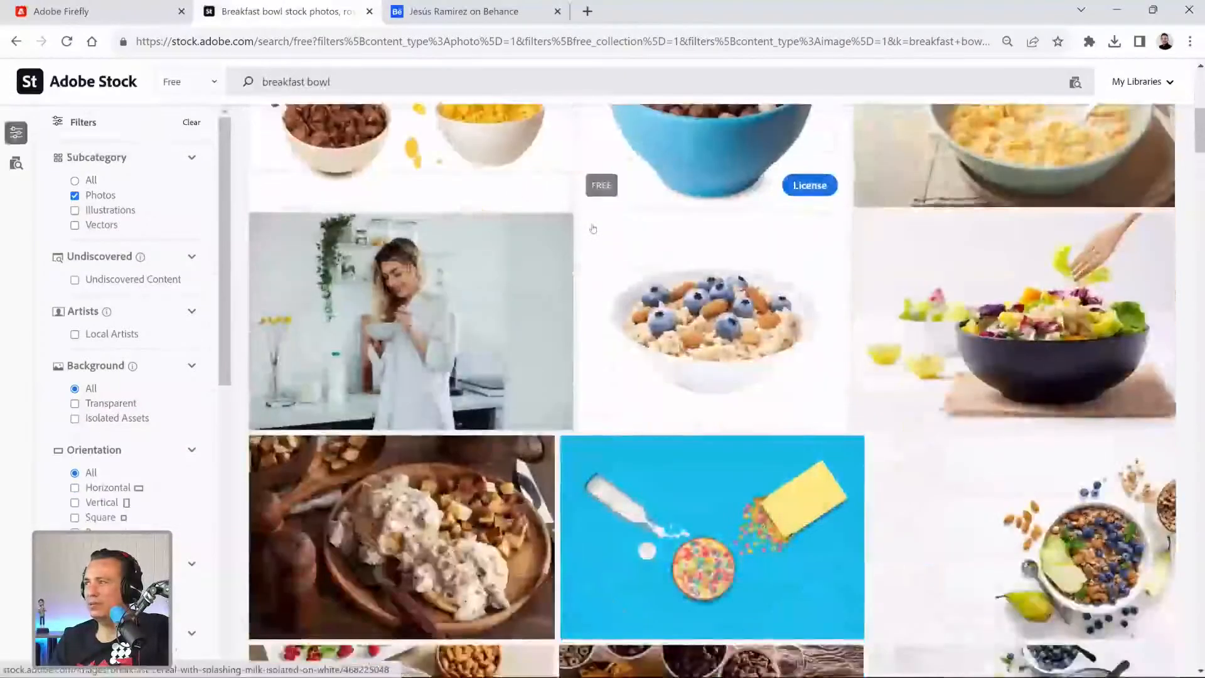
scroll(593, 229, down, 3)
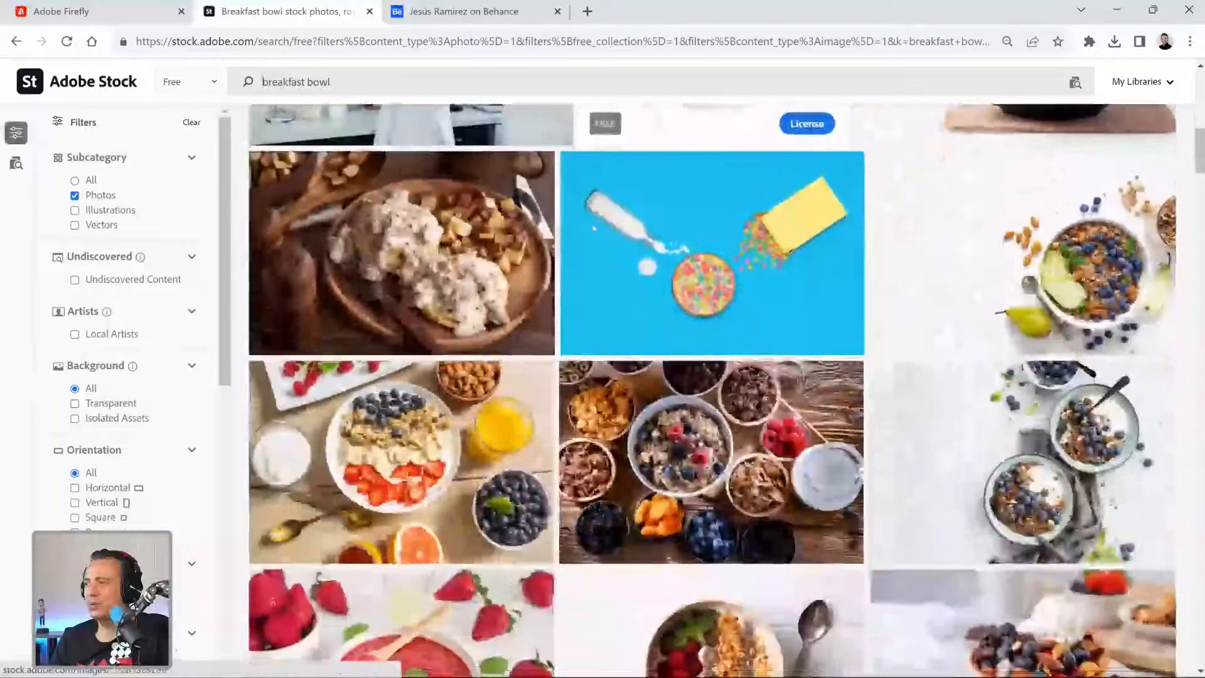
scroll(593, 228, down, 2)
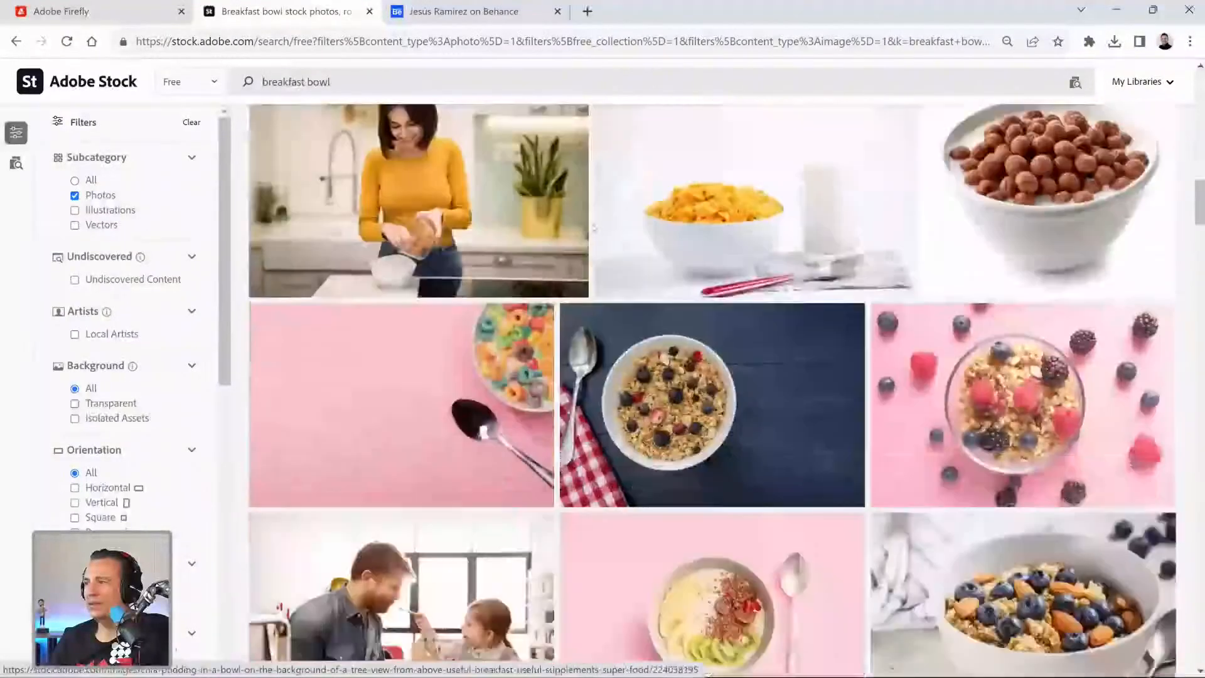
scroll(593, 228, down, 4)
scroll(593, 228, up, 3)
scroll(593, 229, down, 4)
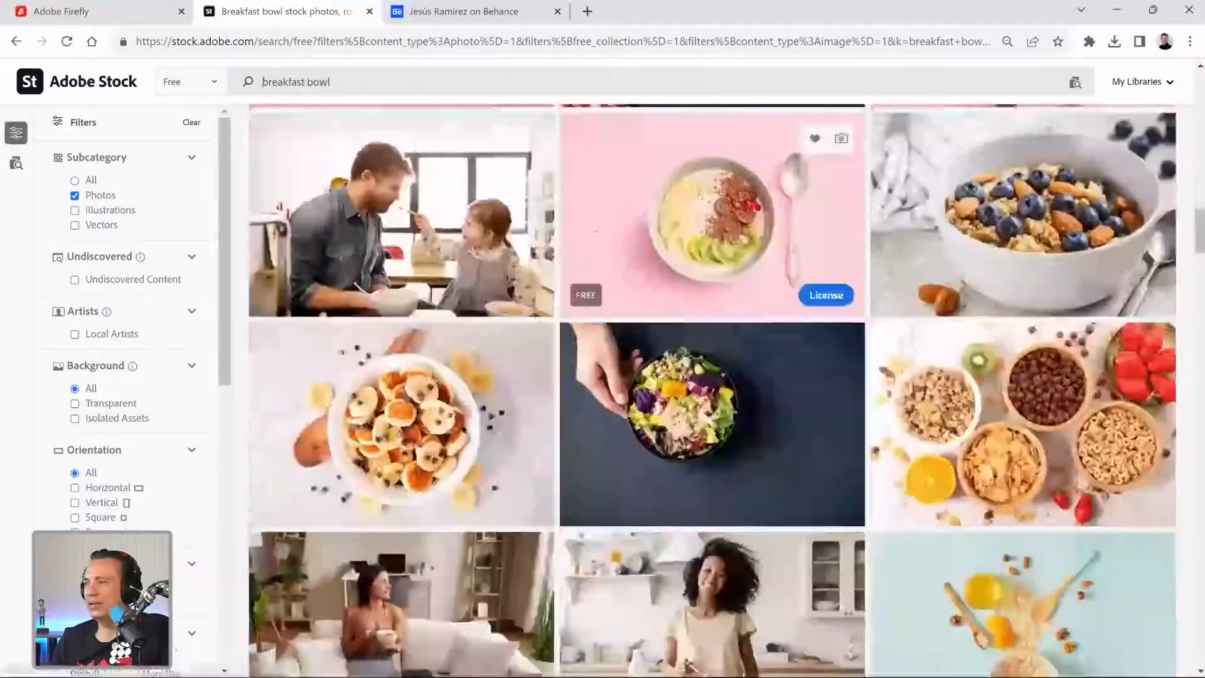
scroll(593, 229, down, 1)
scroll(795, 173, down, 4)
mouse_move(611, 218)
scroll(611, 218, down, 2)
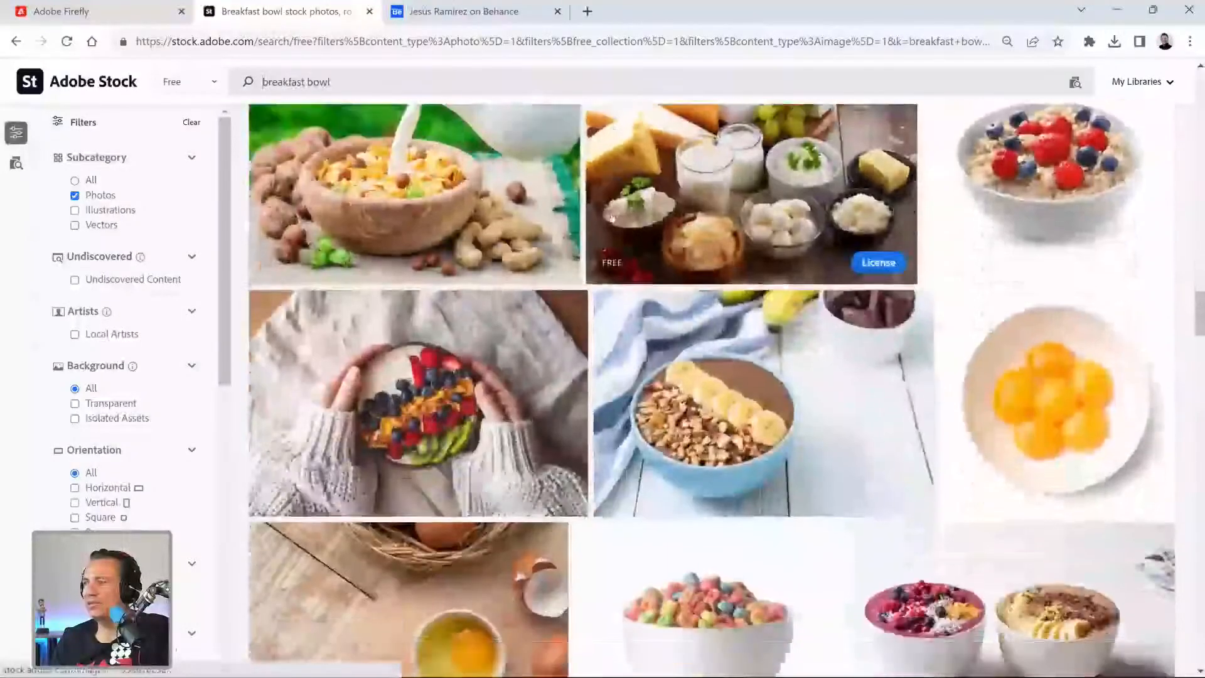
scroll(612, 218, down, 5)
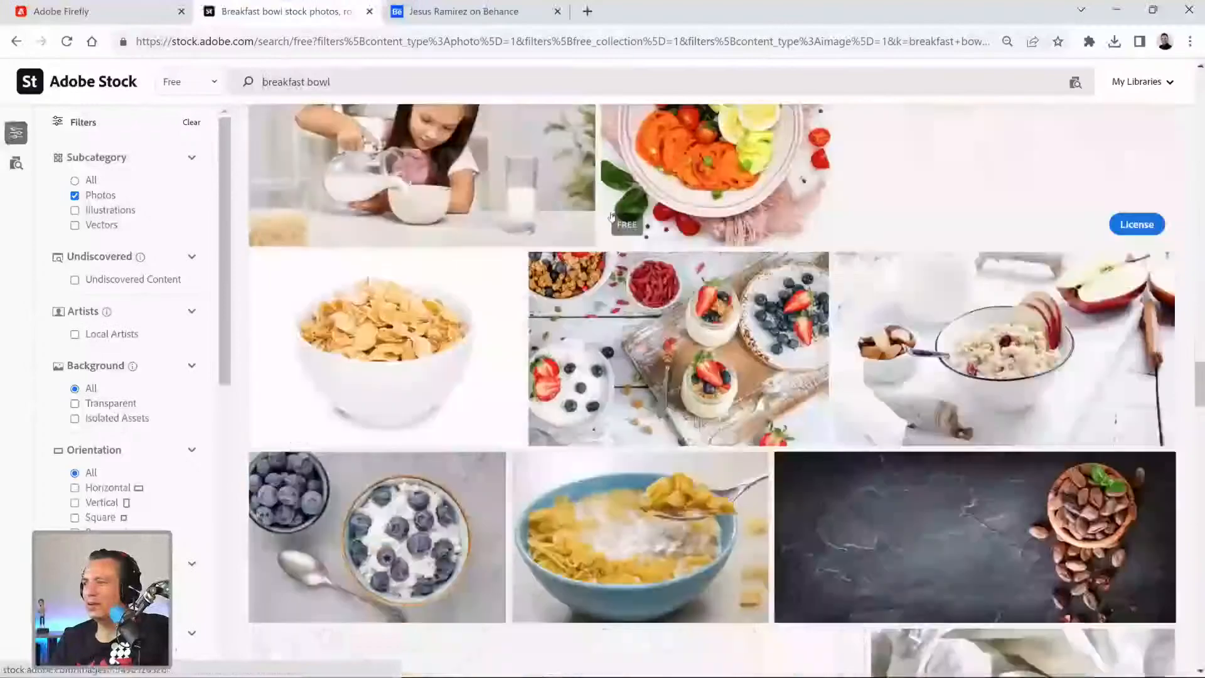
scroll(612, 218, down, 1)
scroll(612, 217, down, 4)
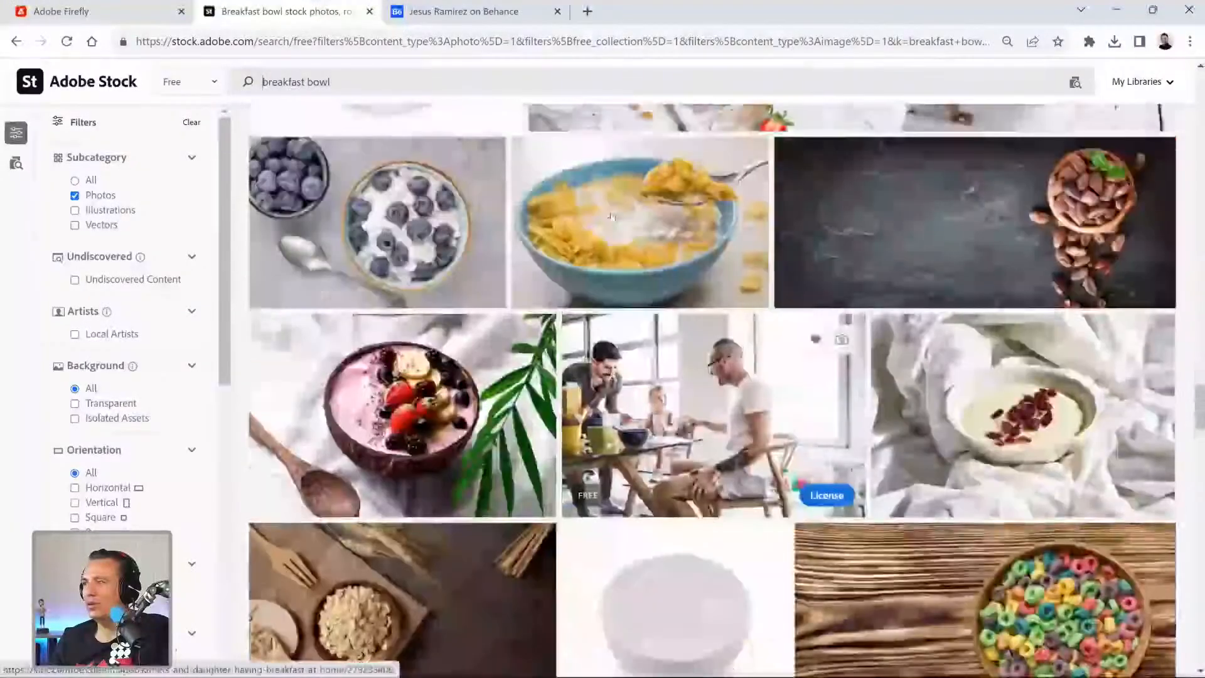
scroll(612, 218, down, 4)
scroll(612, 218, up, 5)
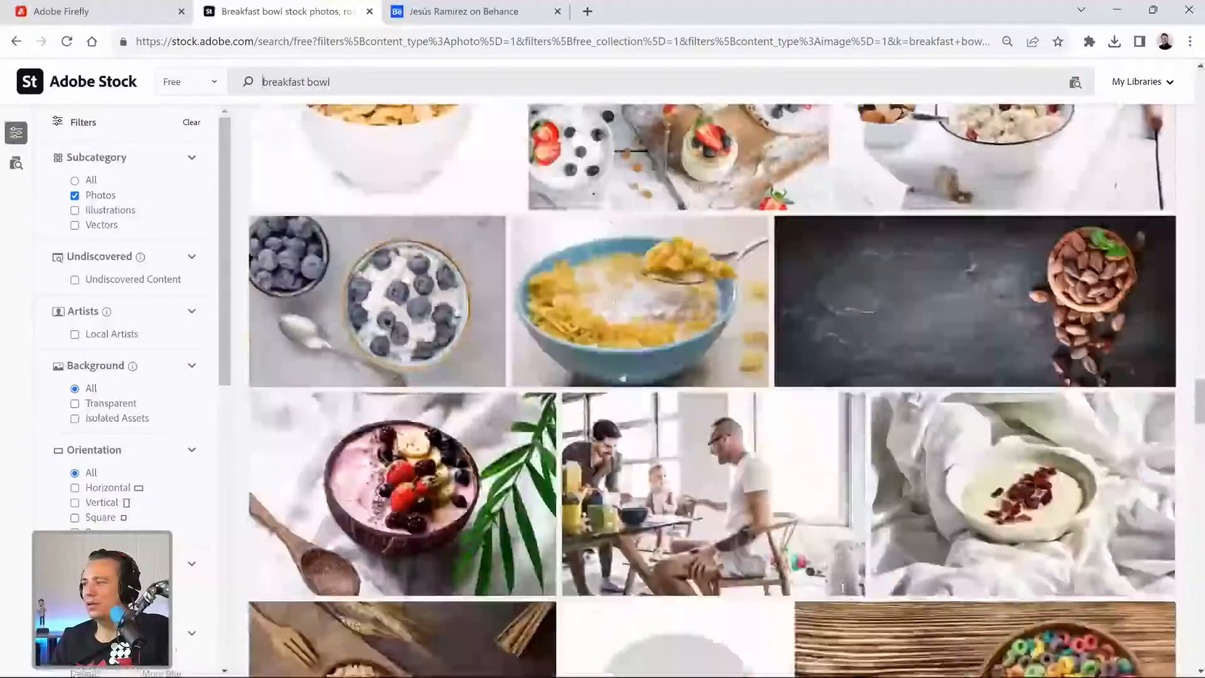
scroll(611, 217, down, 15)
scroll(612, 218, down, 7)
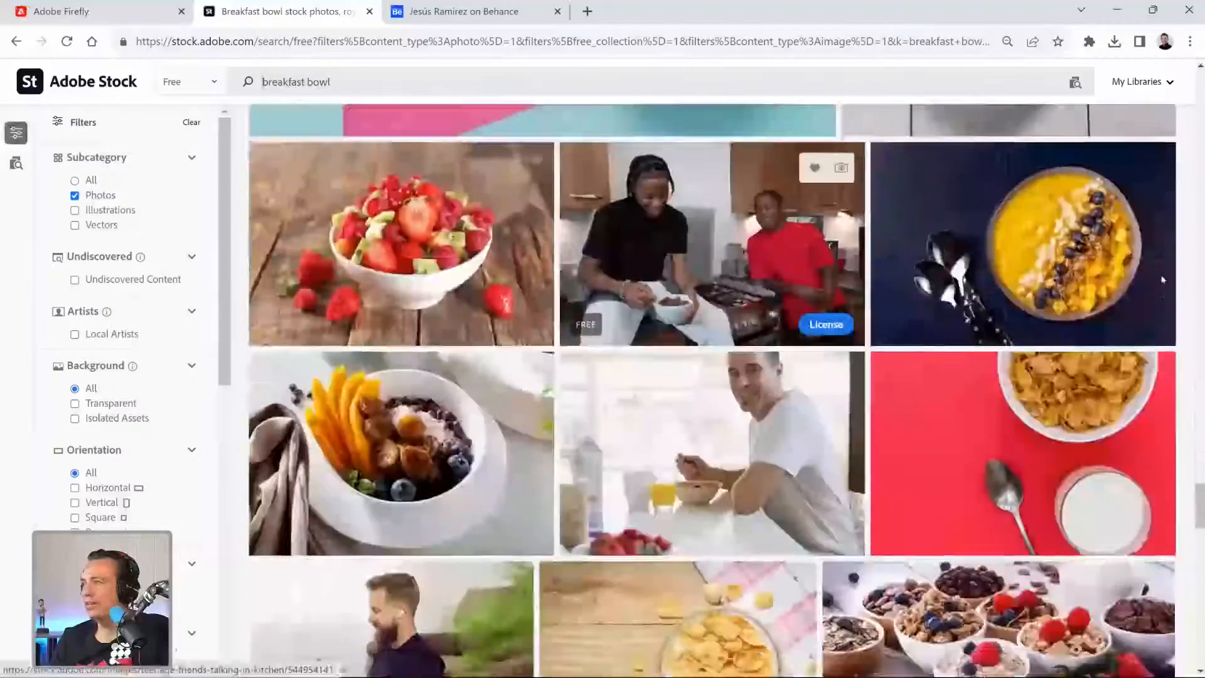
scroll(816, 502, down, 8)
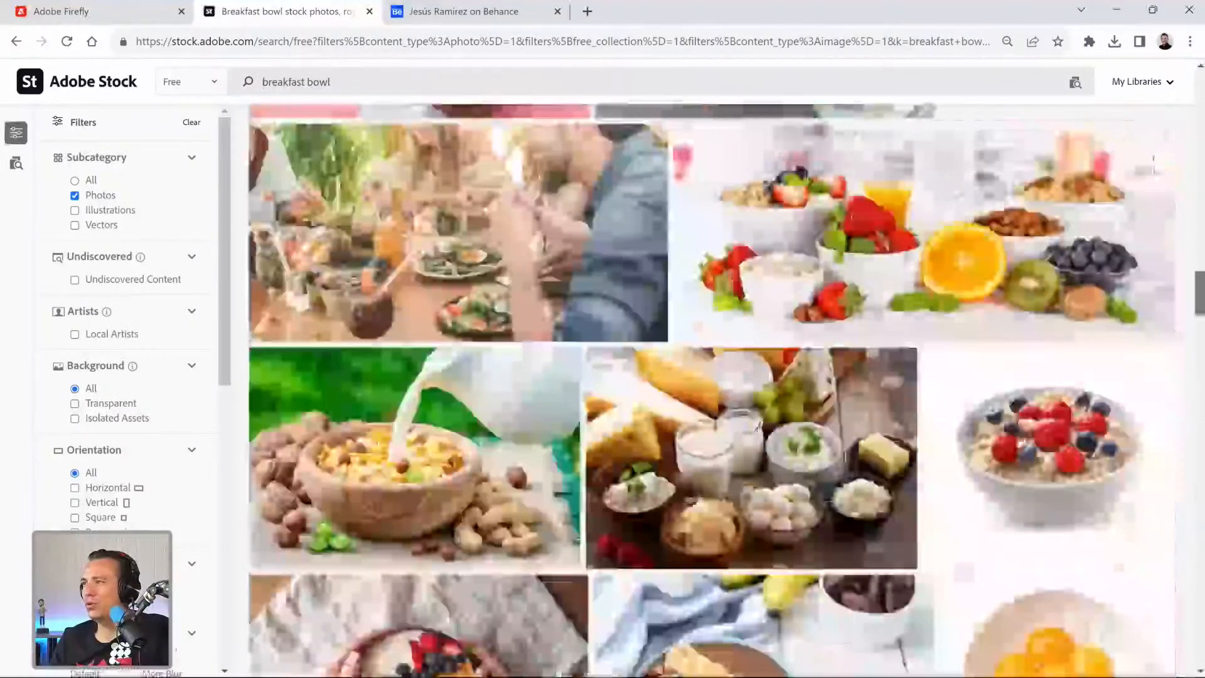
scroll(1153, 158, up, 10)
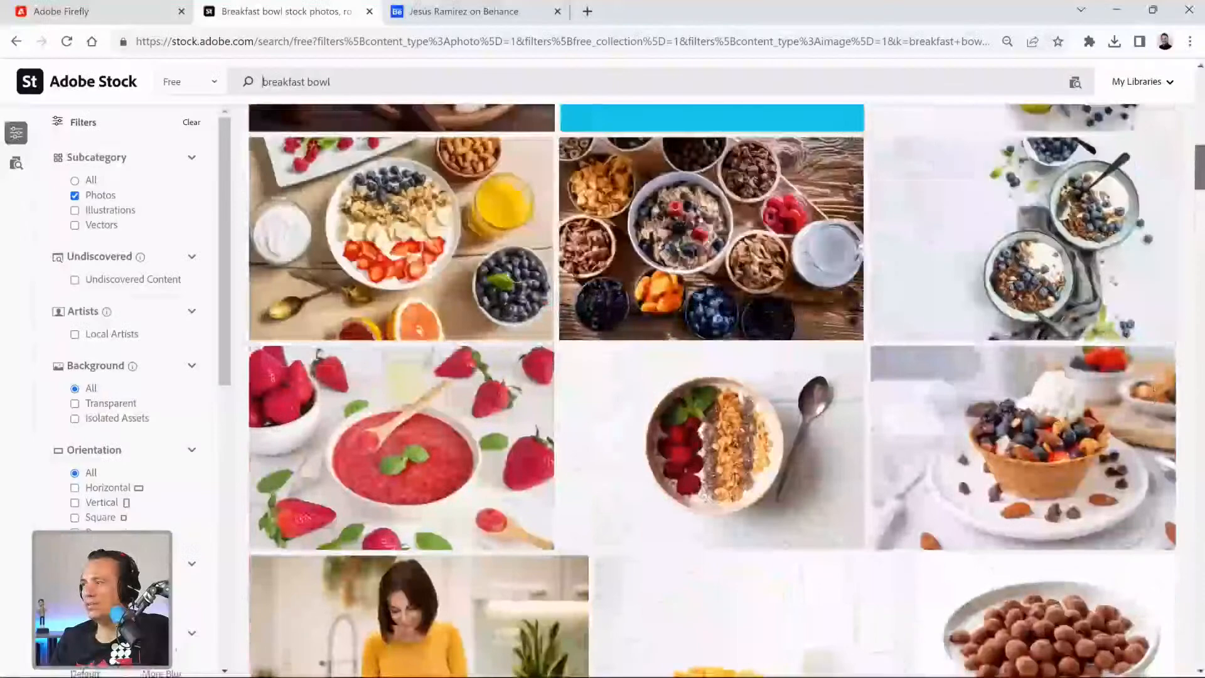
scroll(996, 310, up, 3)
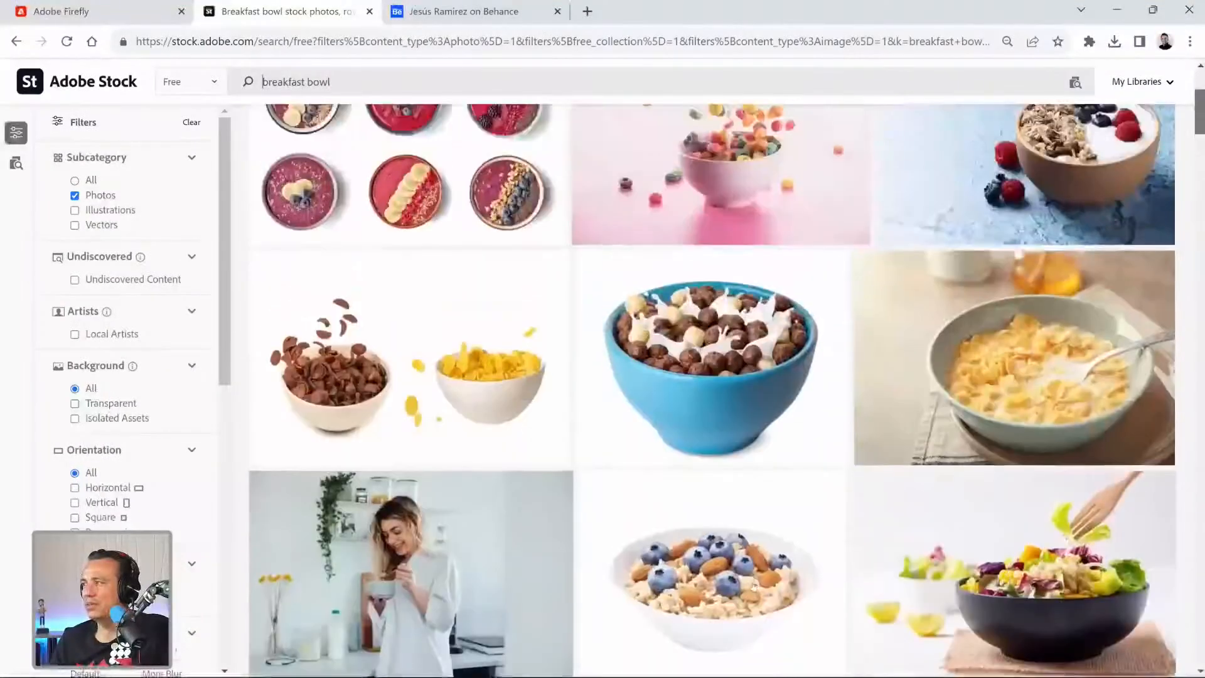
scroll(753, 585, up, 3)
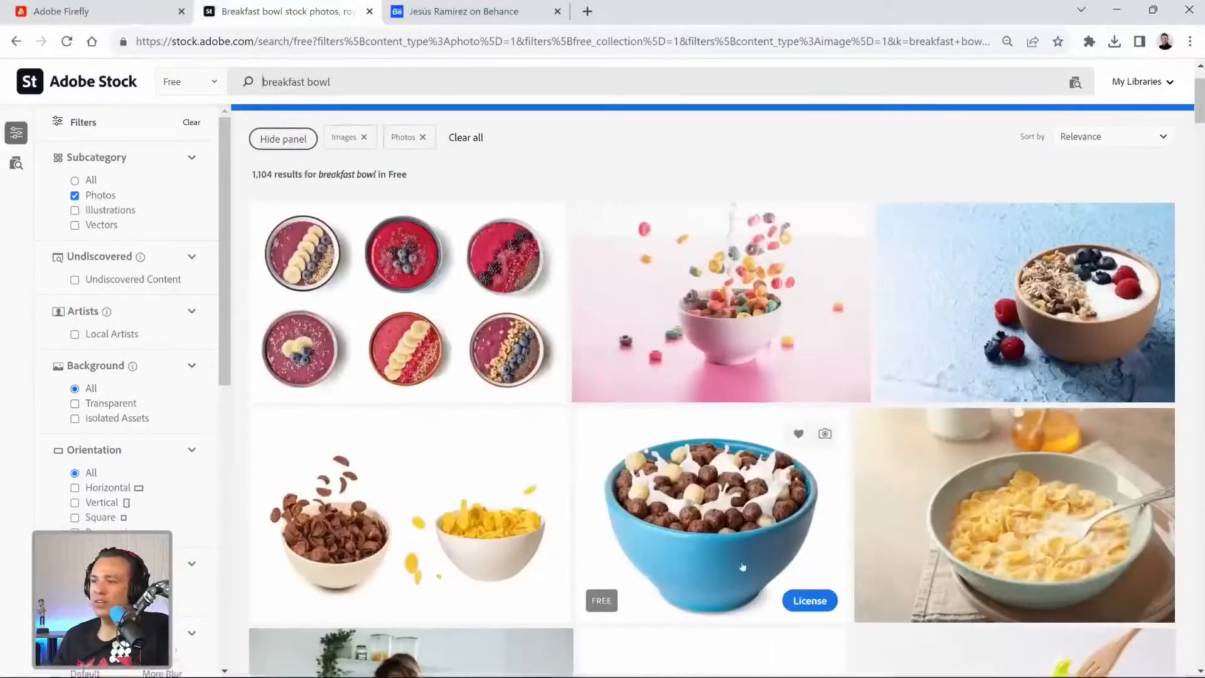
scroll(742, 567, down, 10)
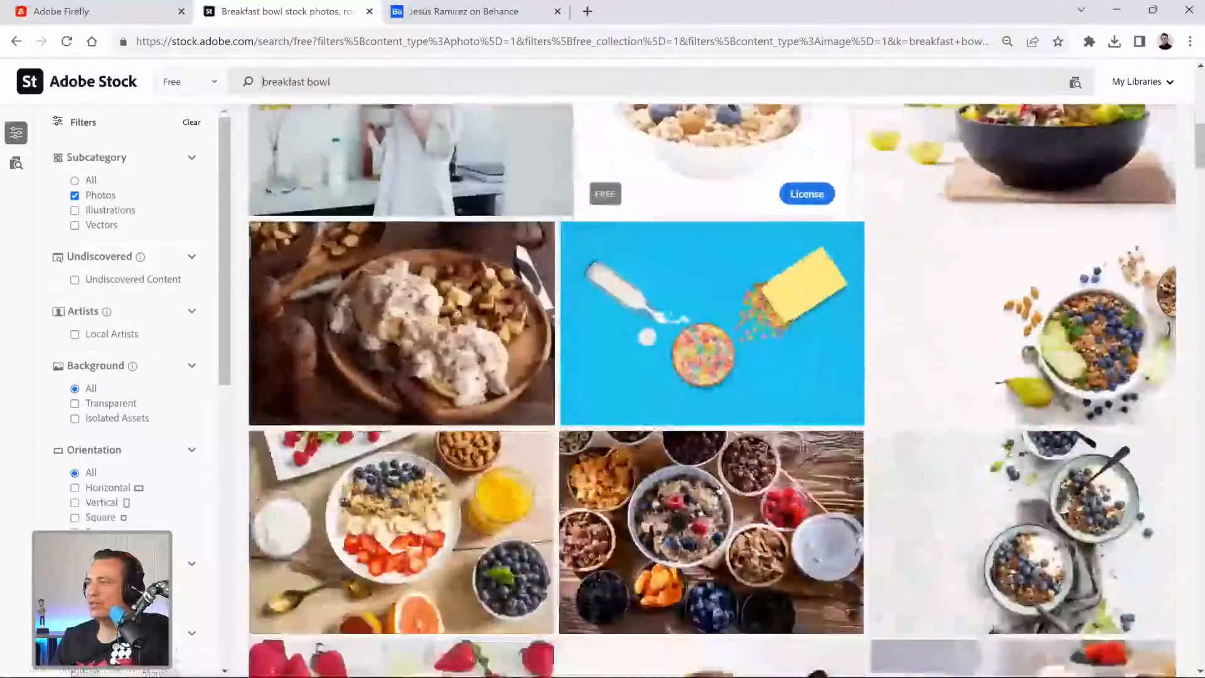
scroll(720, 489, down, 10)
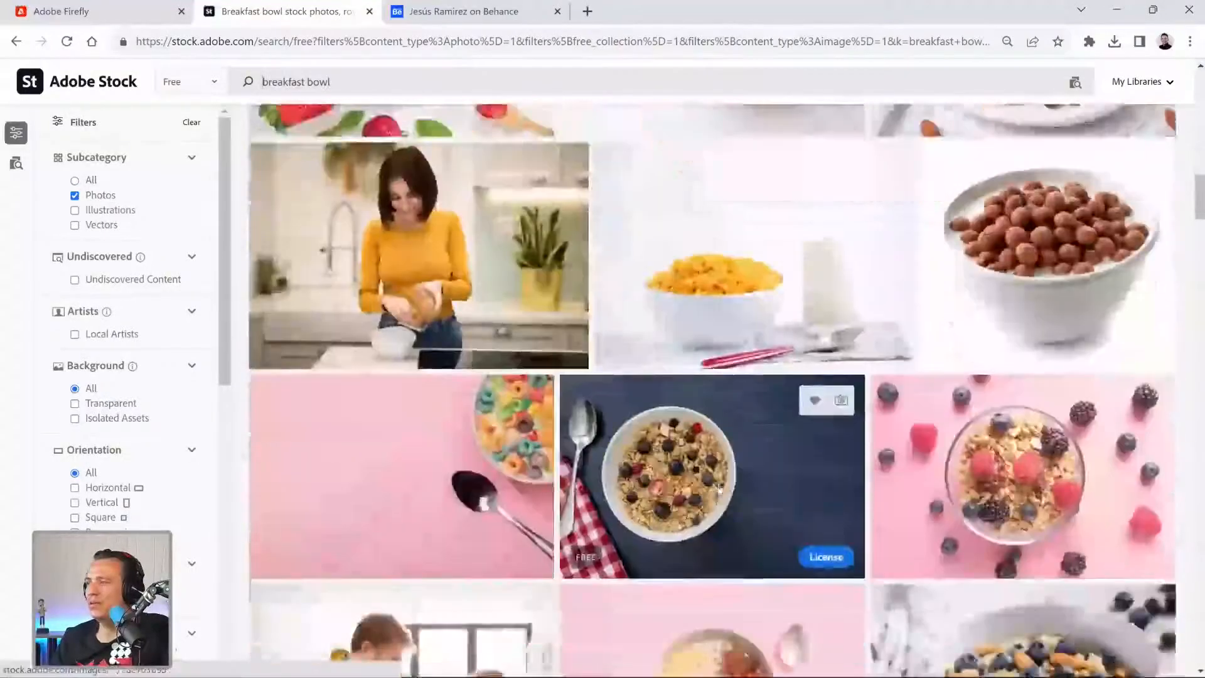
scroll(719, 489, down, 10)
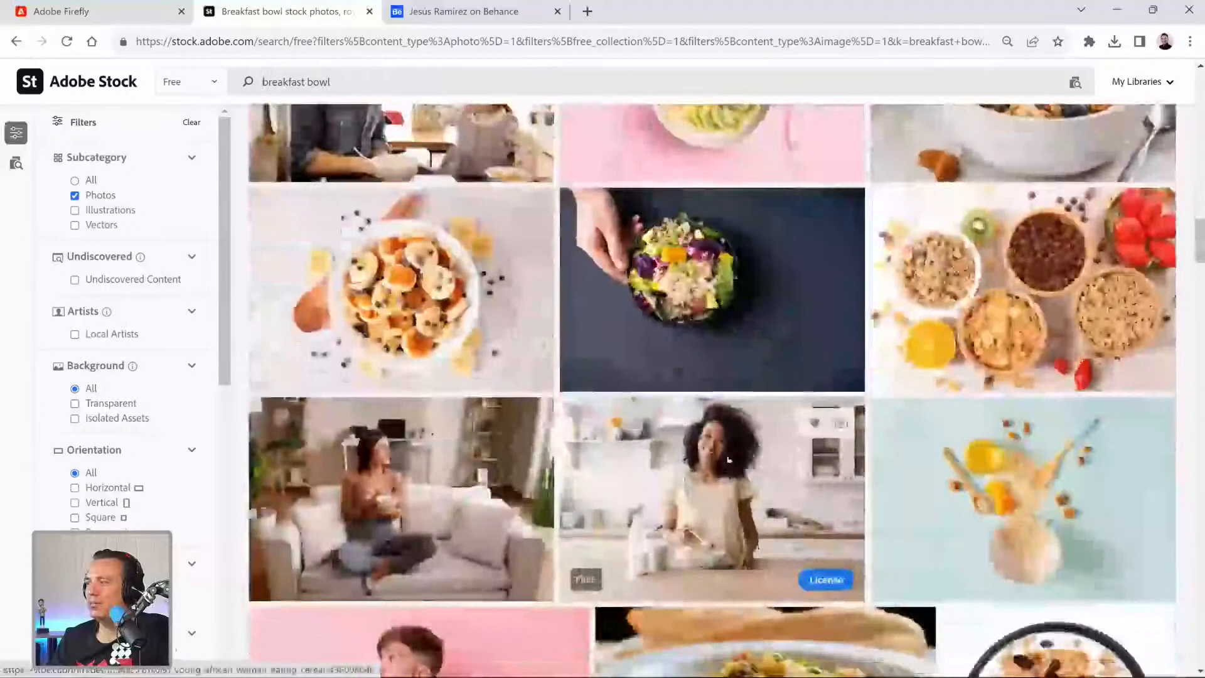
scroll(726, 460, down, 10)
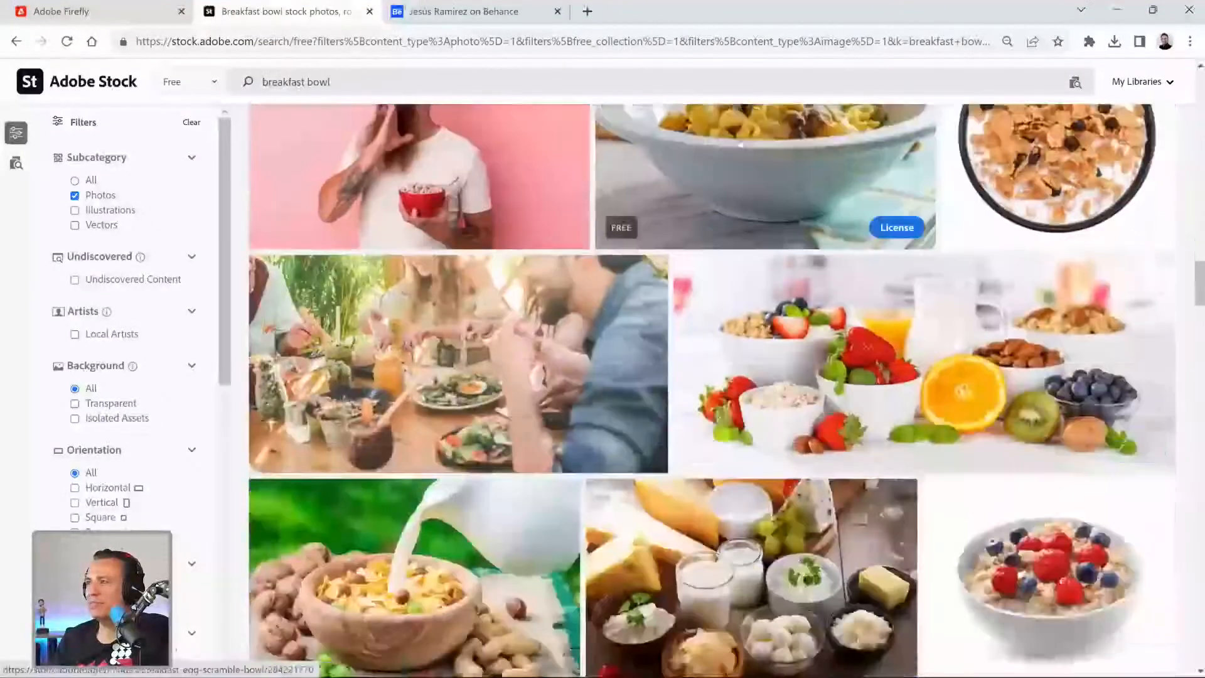
Open the Breakfast Egg Scramble Bowl photo and license it for free.
scroll(759, 279, up, 3)
click(815, 402)
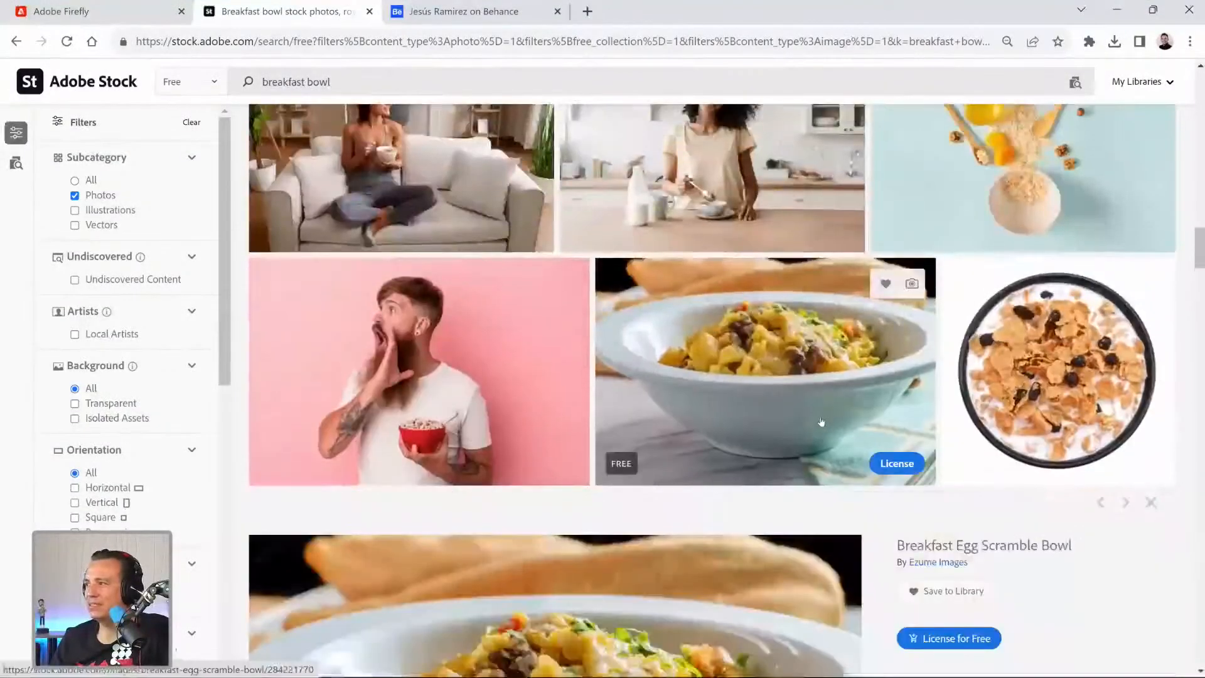
click(896, 465)
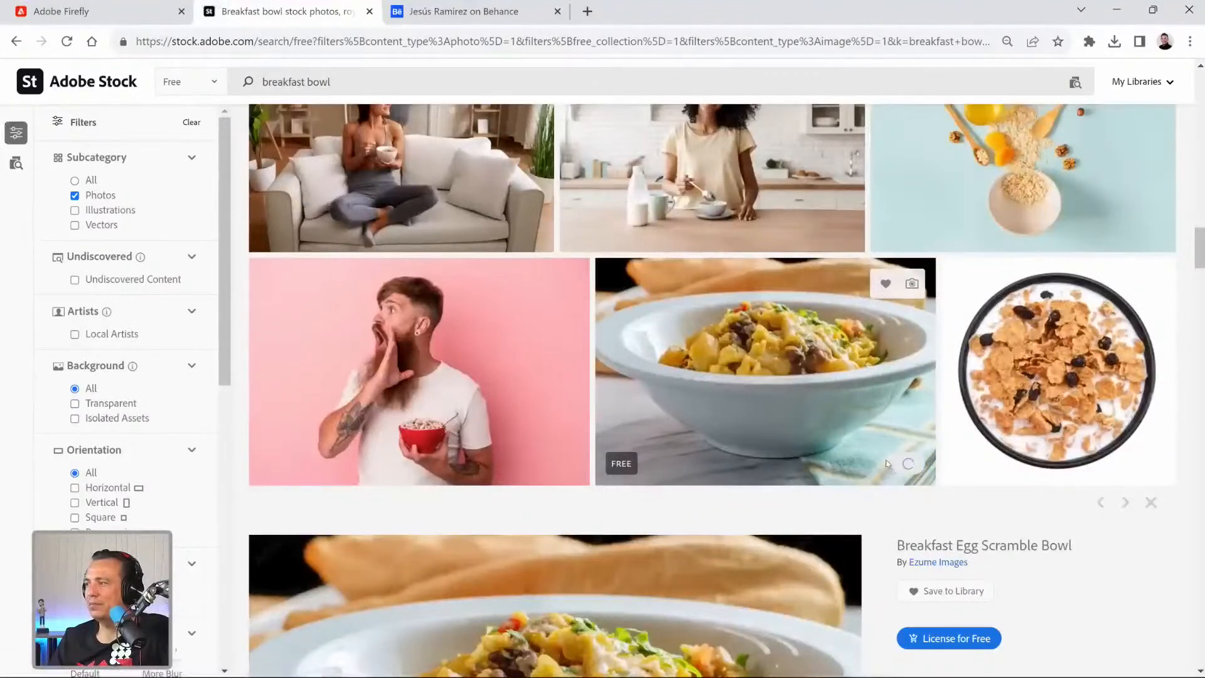
scroll(887, 463, down, 4)
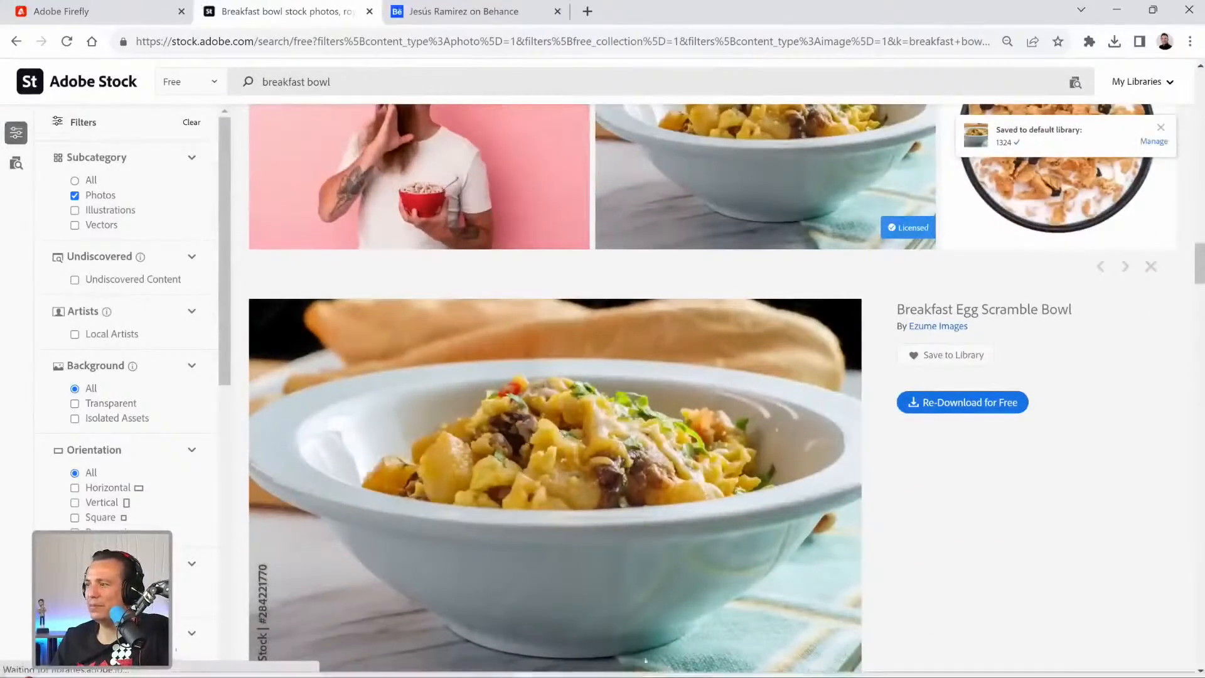
Switch to Photoshop and try to place the Breakfast Egg Scramble Bowl from the library above the vineyard layer.
mouse_move(646, 671)
click(689, 658)
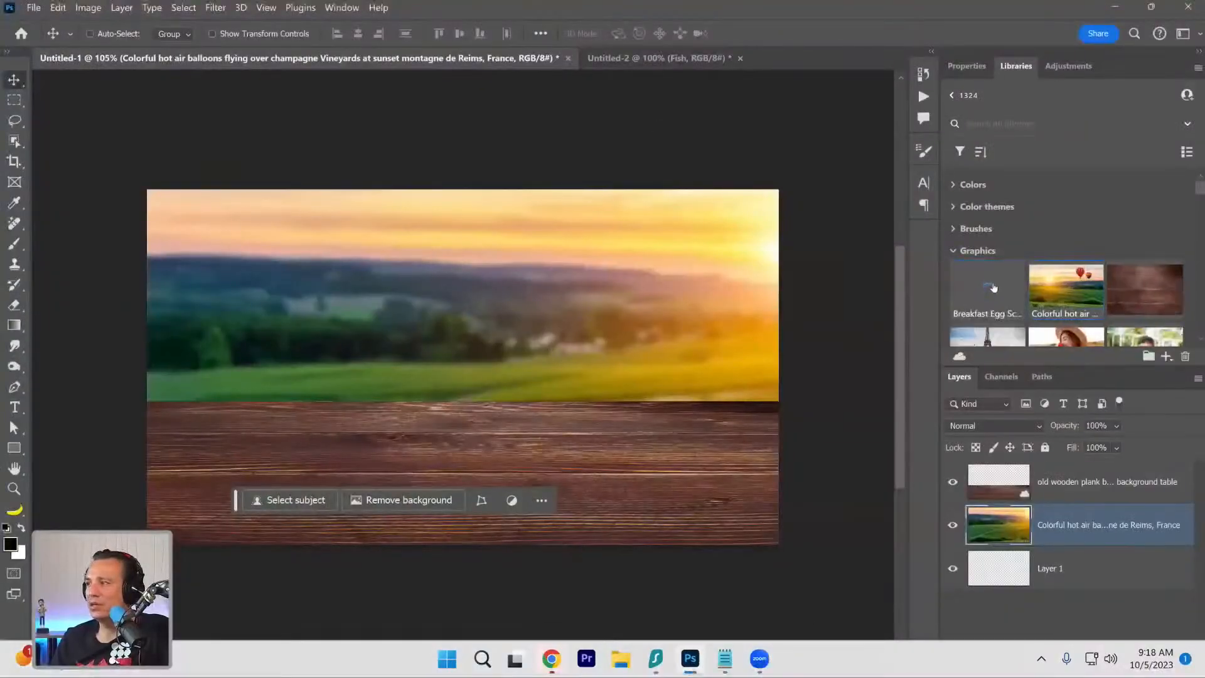
drag(326, 424, 402, 483)
key(Return)
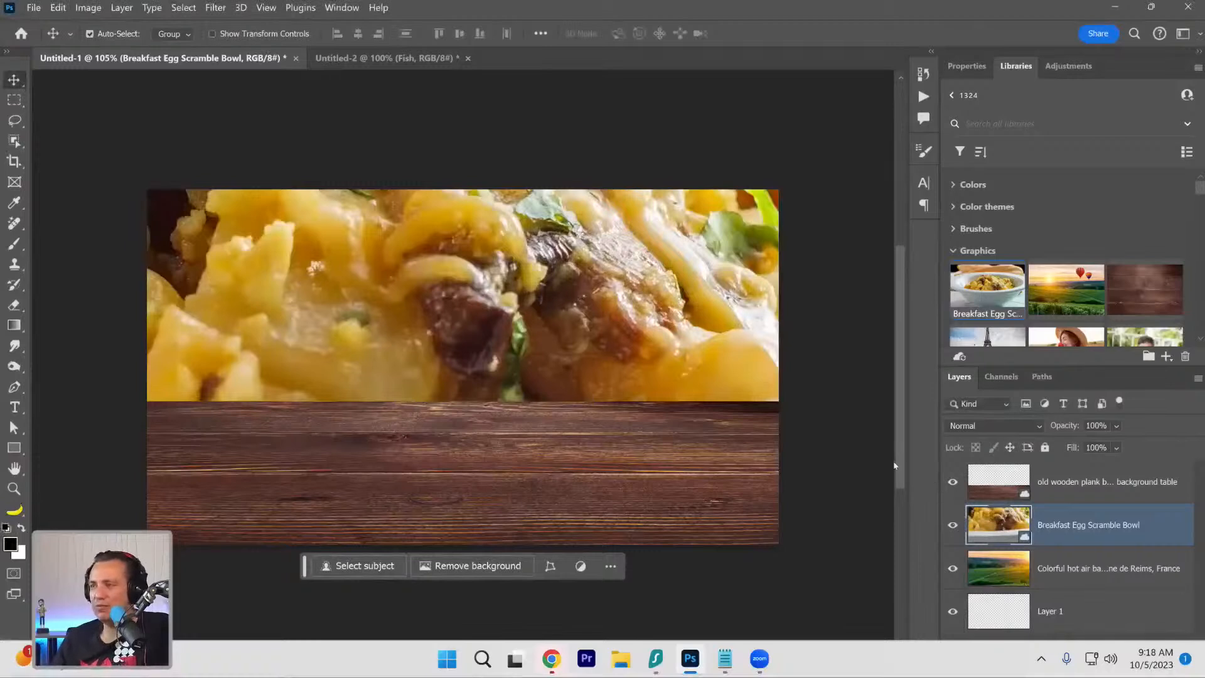
key(ctrl+z)
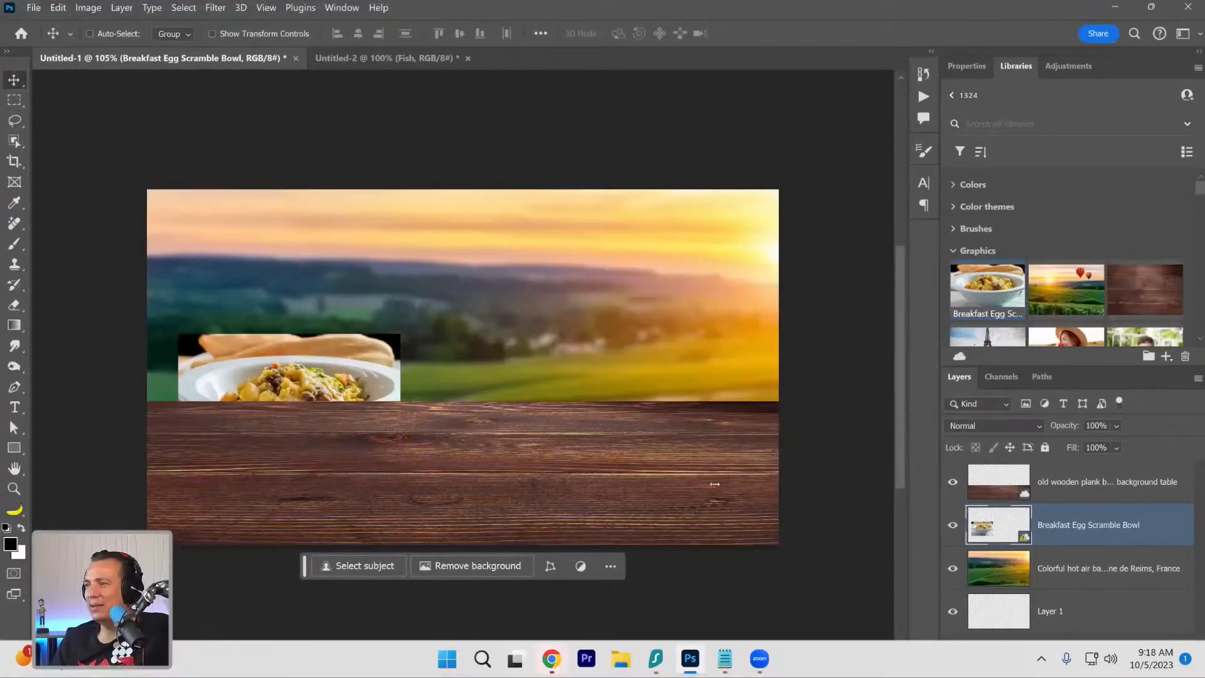
Return to Photoshop, delete the existing bowl layer and place the library's Breakfast Egg Scramble Bowl at 100% above the tabletop layer.
mouse_move(1007, 530)
mouse_down()
mouse_move(1129, 606)
mouse_move(1027, 524)
mouse_up()
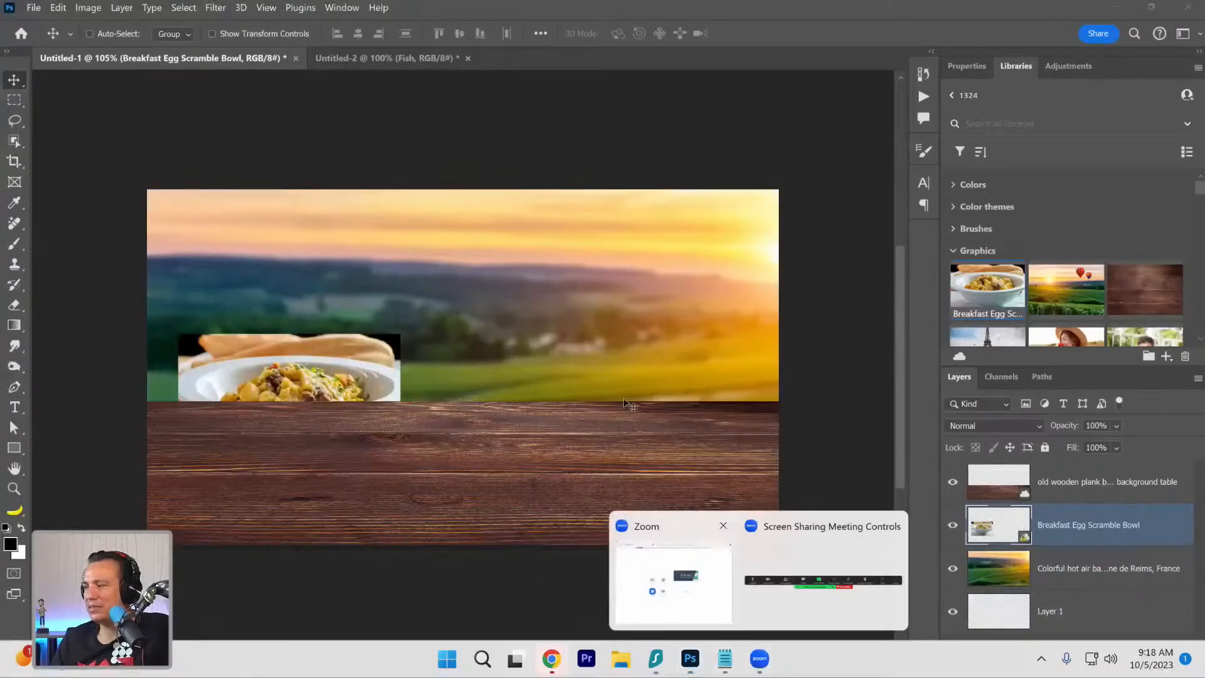
click(690, 659)
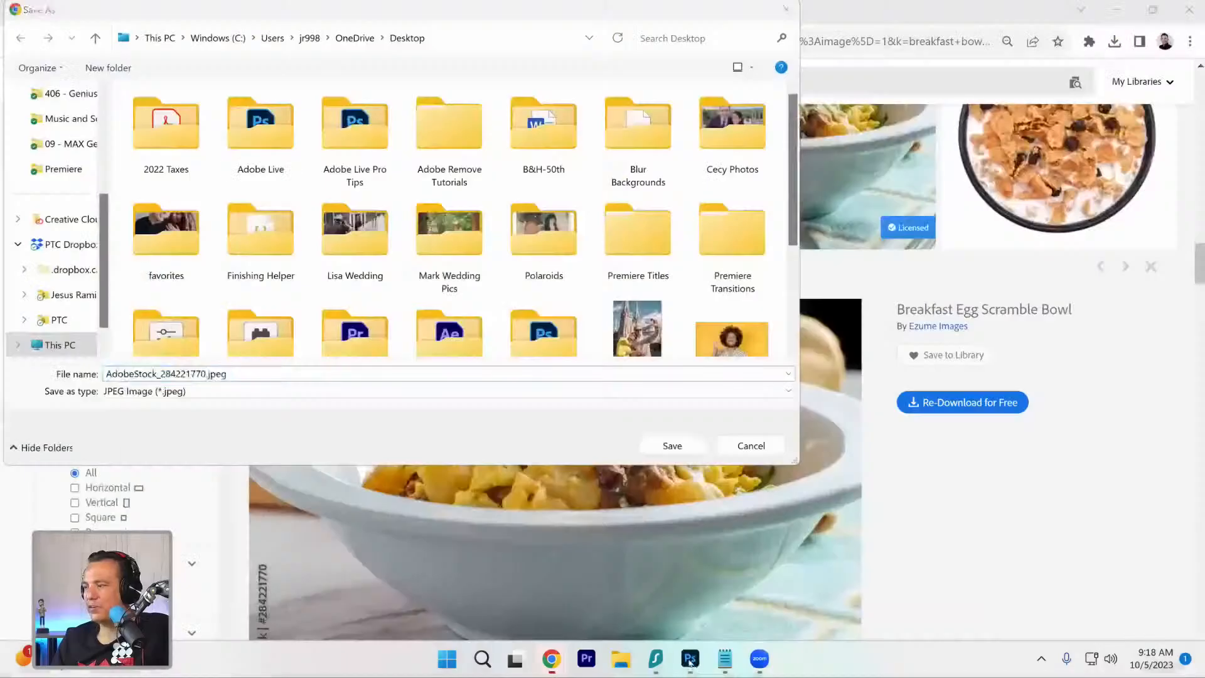
click(690, 659)
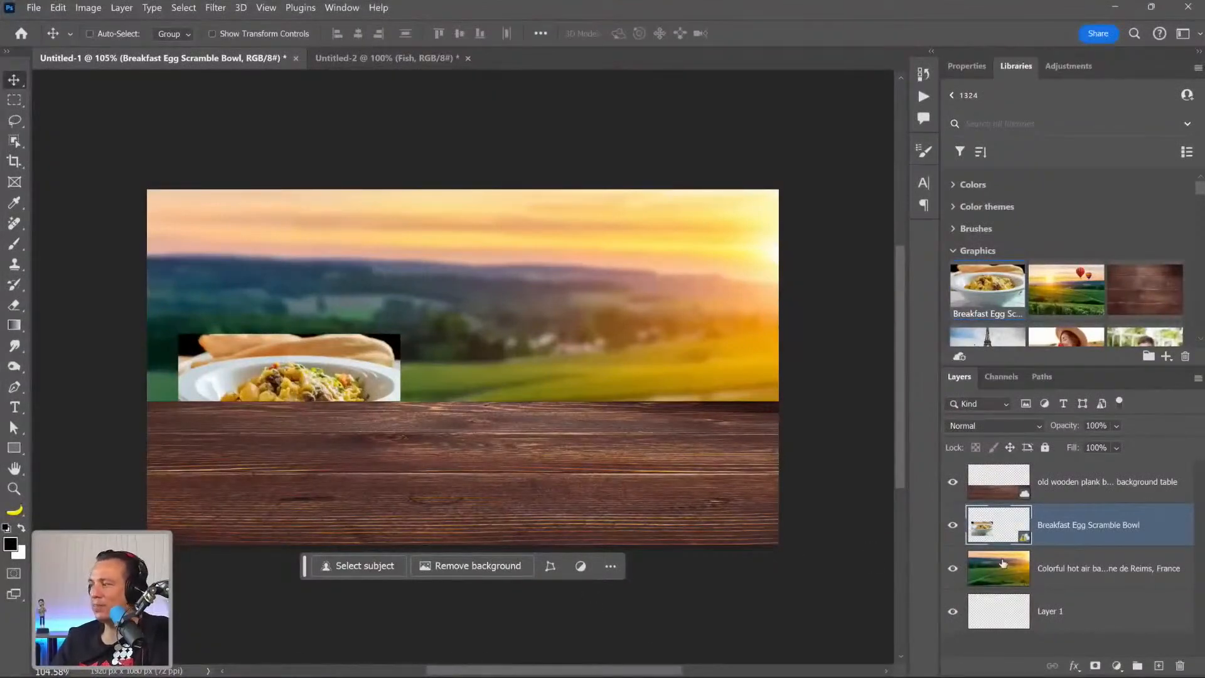
key(Delete)
drag(987, 314, 1007, 477)
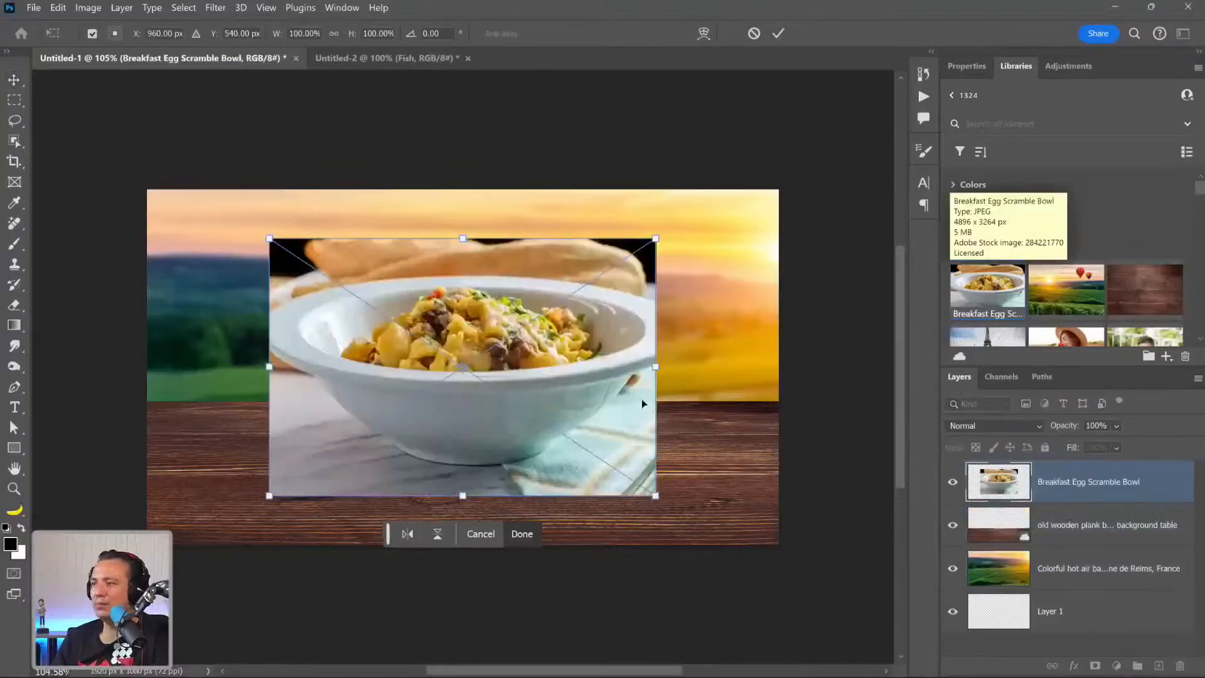
key(Return)
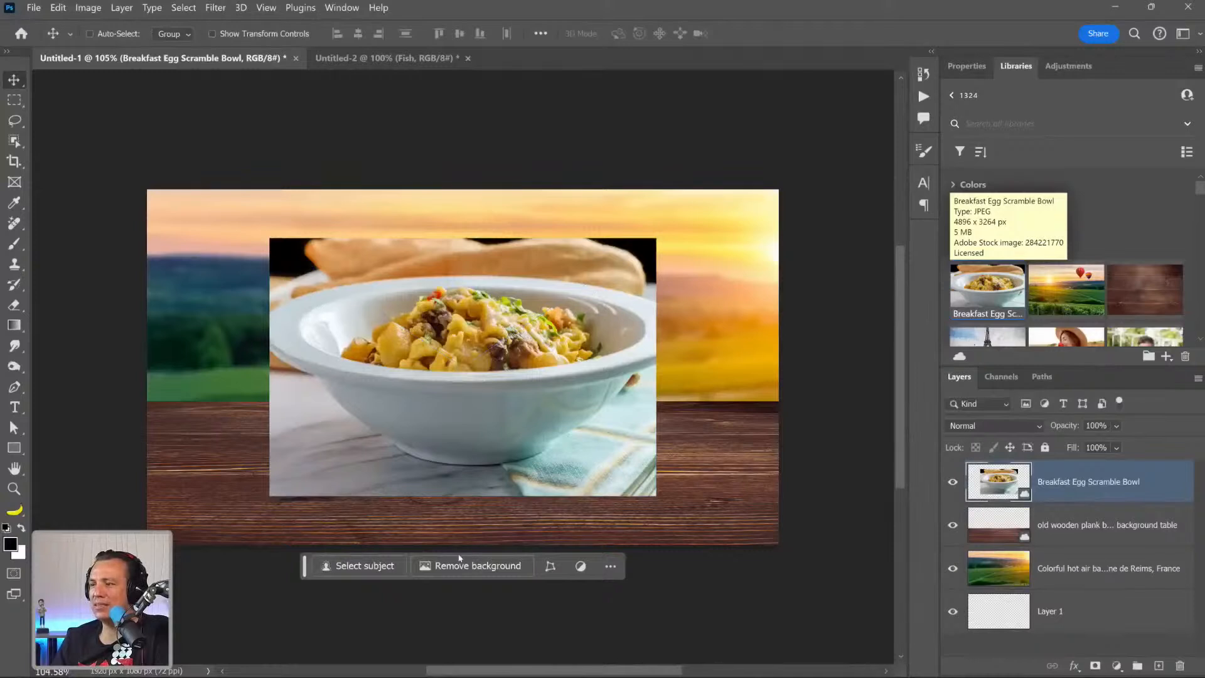
Try to remove the bowl photo's background automatically, and undo the resulting mask.
click(464, 562)
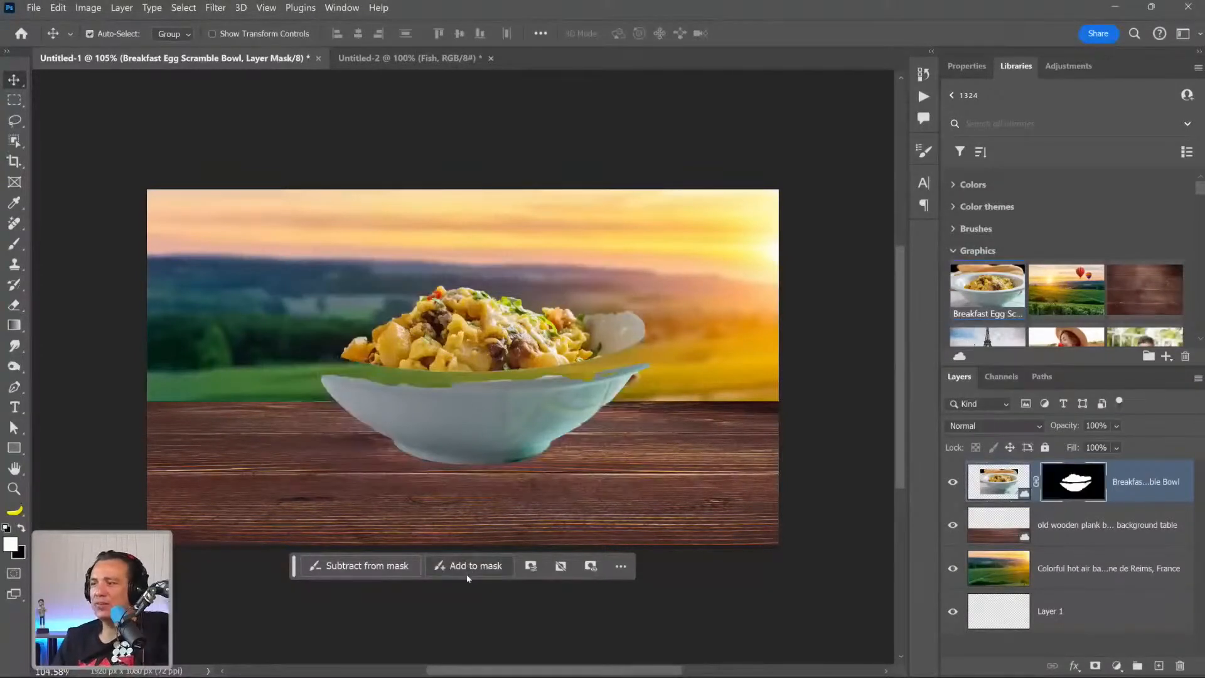
key(ctrl+z)
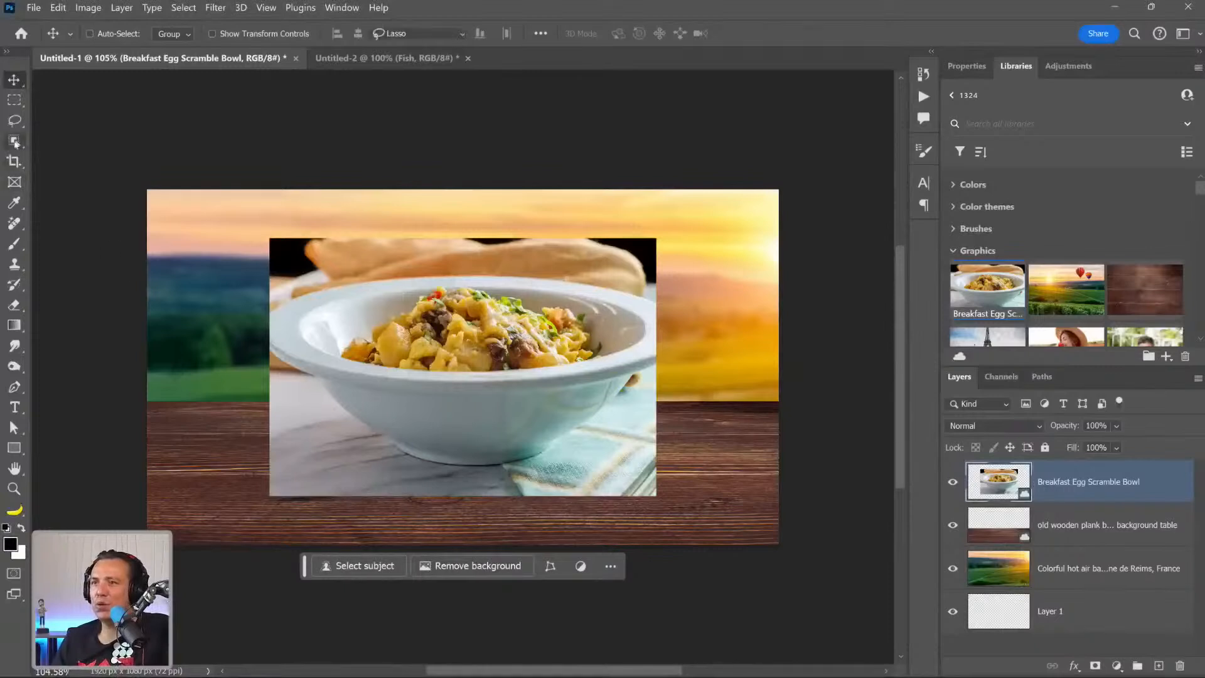
Try to select the bowl by tracing around it with the Object Selection Tool in Lasso mode, and clear the selection.
click(14, 142)
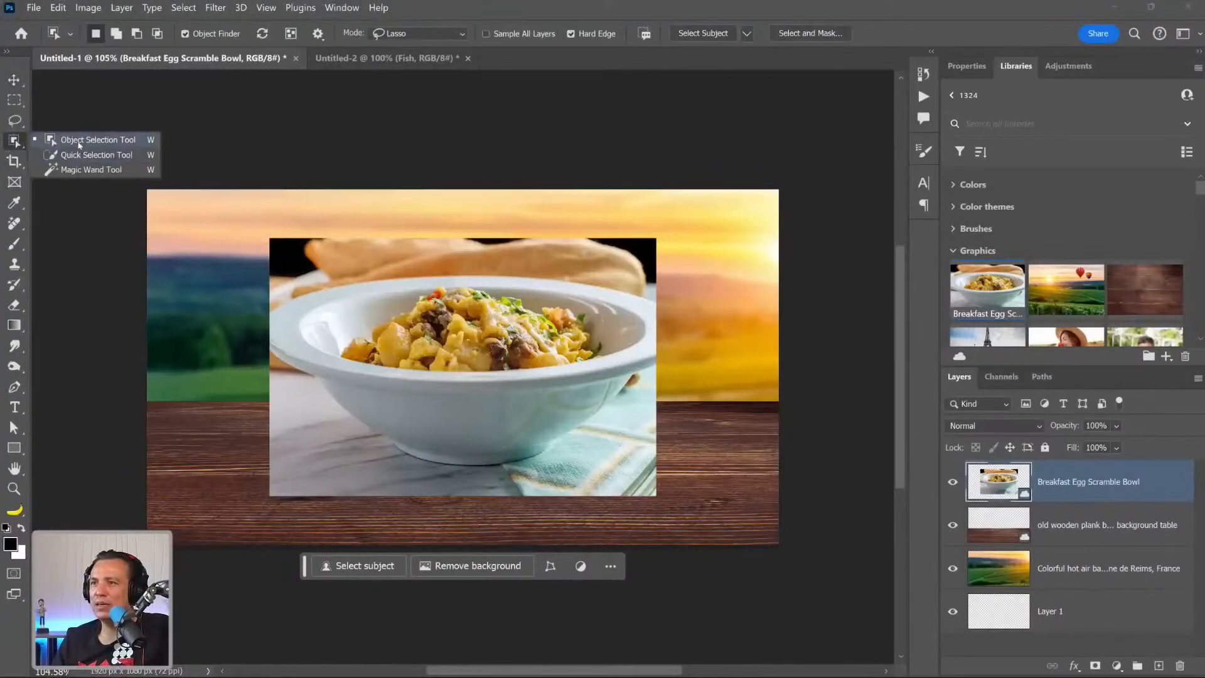
click(78, 141)
click(420, 33)
click(415, 61)
mouse_move(652, 304)
mouse_down()
mouse_move(483, 265)
mouse_move(315, 290)
mouse_move(258, 318)
mouse_move(259, 350)
mouse_move(332, 406)
mouse_up()
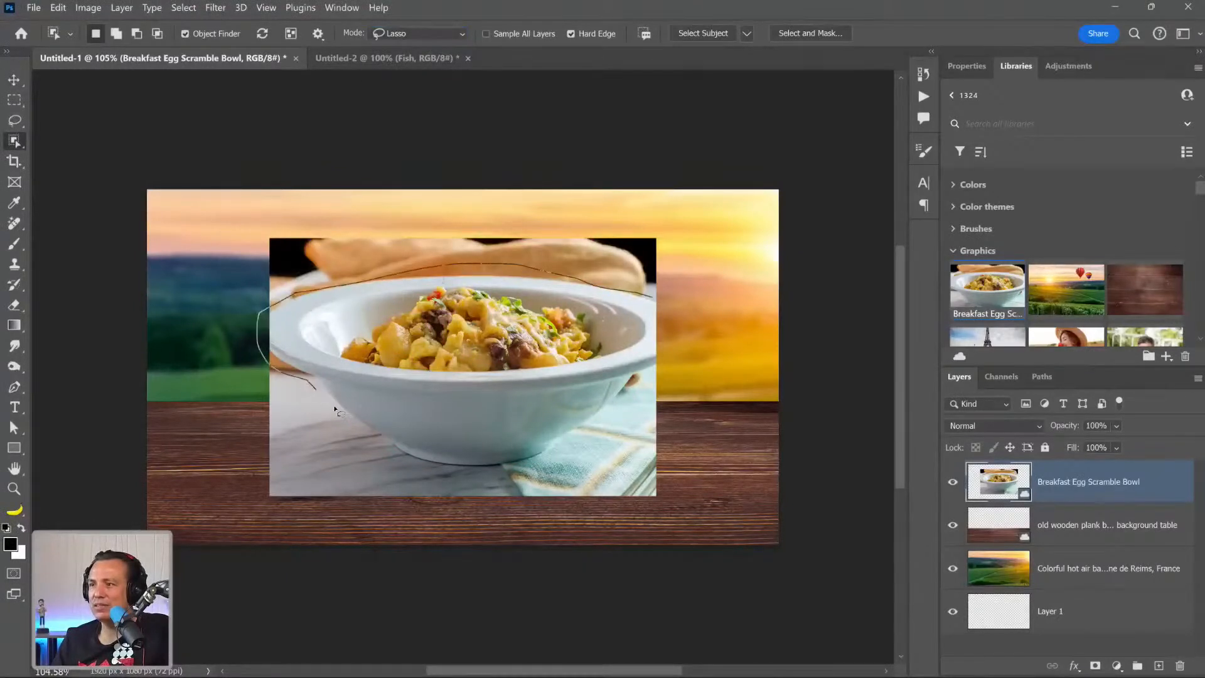
mouse_move(414, 469)
mouse_down()
mouse_move(535, 475)
mouse_move(591, 439)
mouse_move(639, 387)
mouse_up()
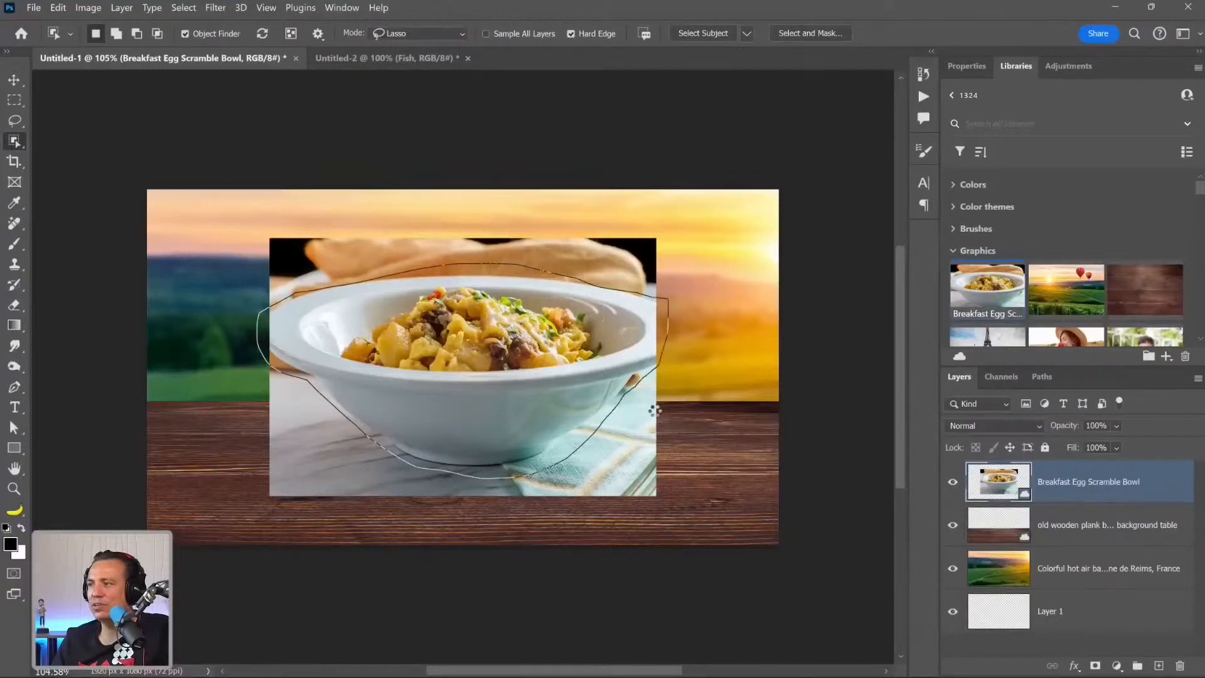
drag(669, 314, 667, 316)
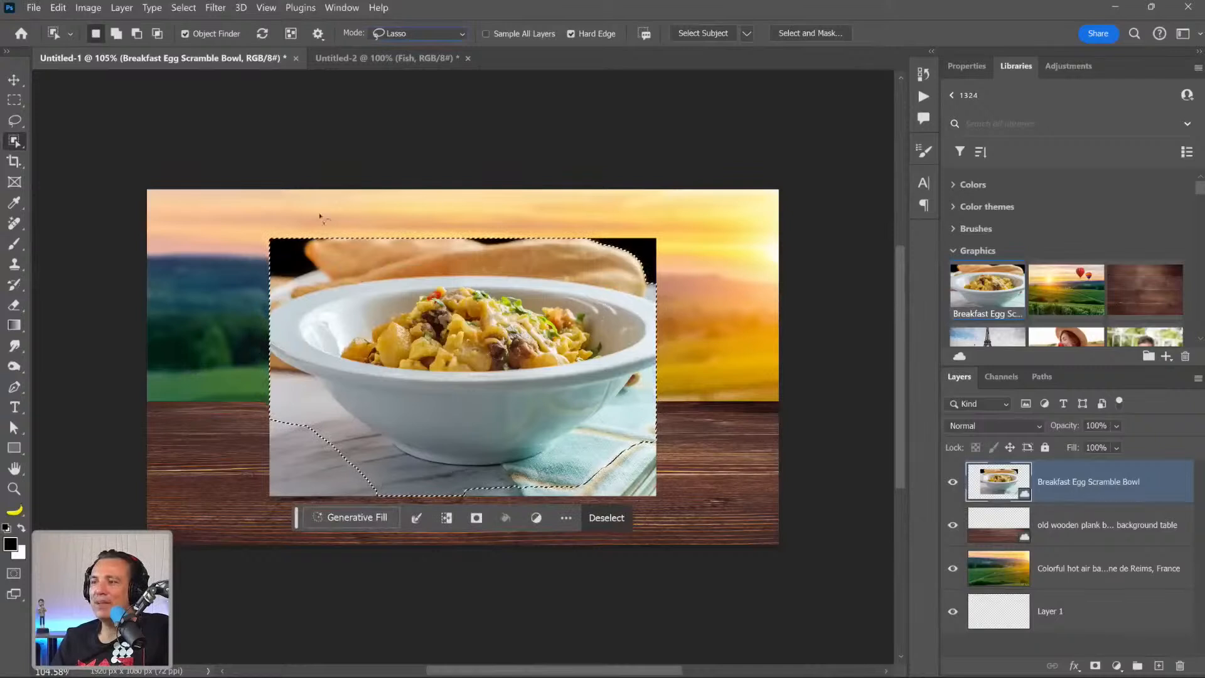
click(10, 101)
key(ctrl+d)
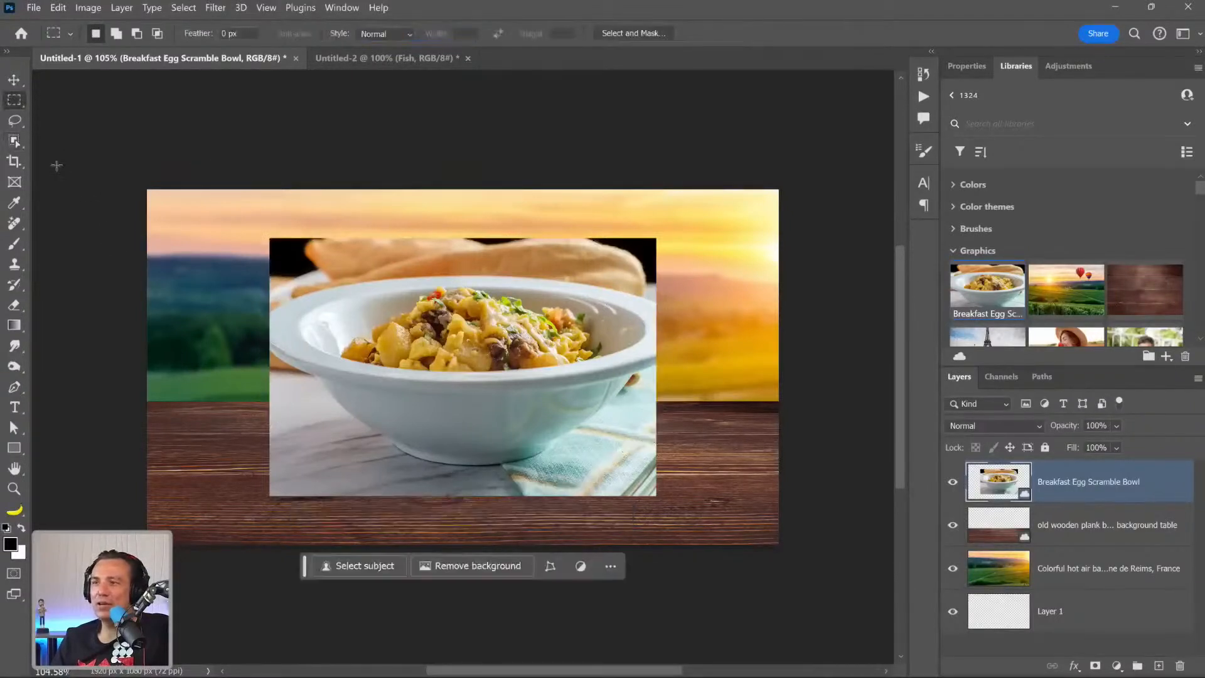
Select the whole bowl with the Quick Selection Tool and turn the selection into a layer mask.
right_click(14, 141)
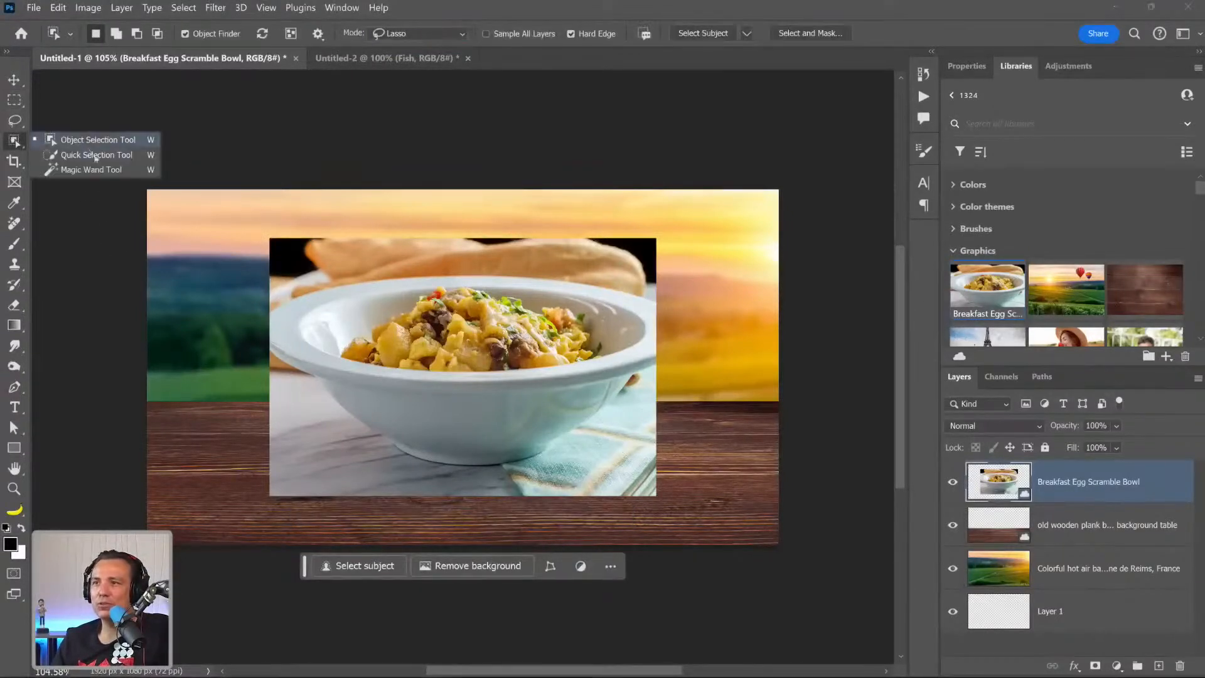
click(70, 155)
mouse_move(363, 277)
mouse_down()
mouse_move(314, 326)
mouse_move(353, 306)
mouse_move(566, 307)
mouse_move(626, 337)
mouse_move(624, 310)
mouse_move(637, 317)
mouse_move(637, 345)
mouse_move(573, 366)
mouse_move(387, 337)
mouse_move(330, 367)
mouse_move(307, 358)
mouse_move(403, 416)
mouse_up()
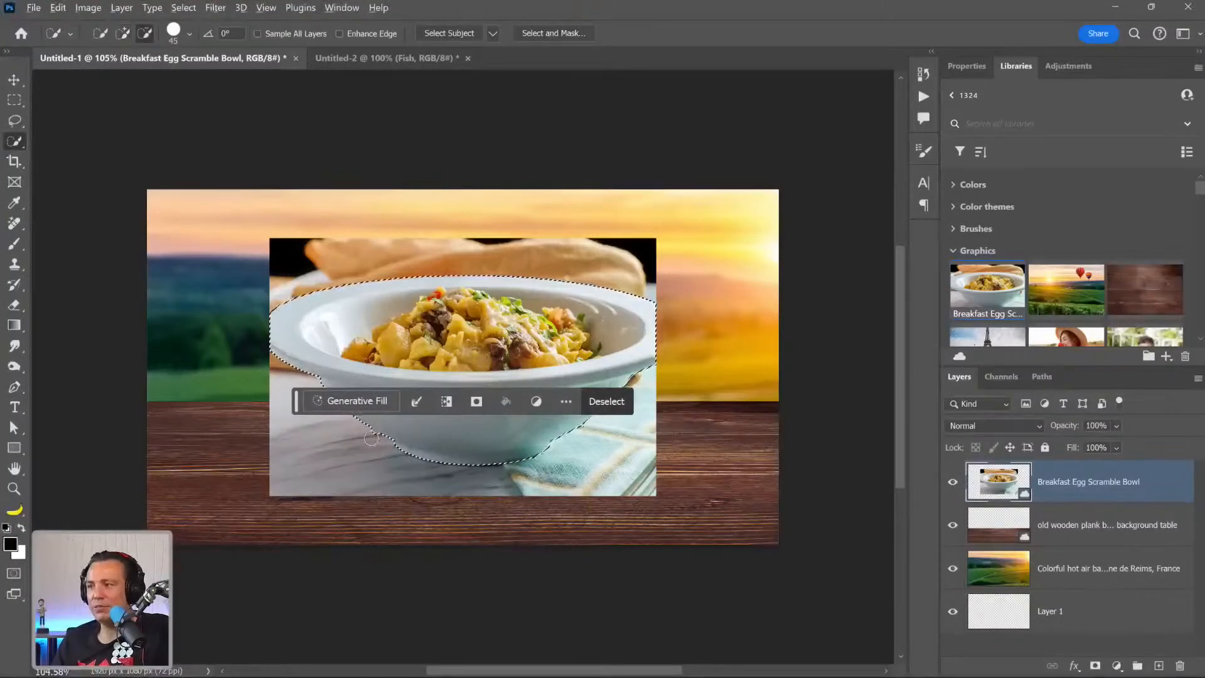
click(476, 402)
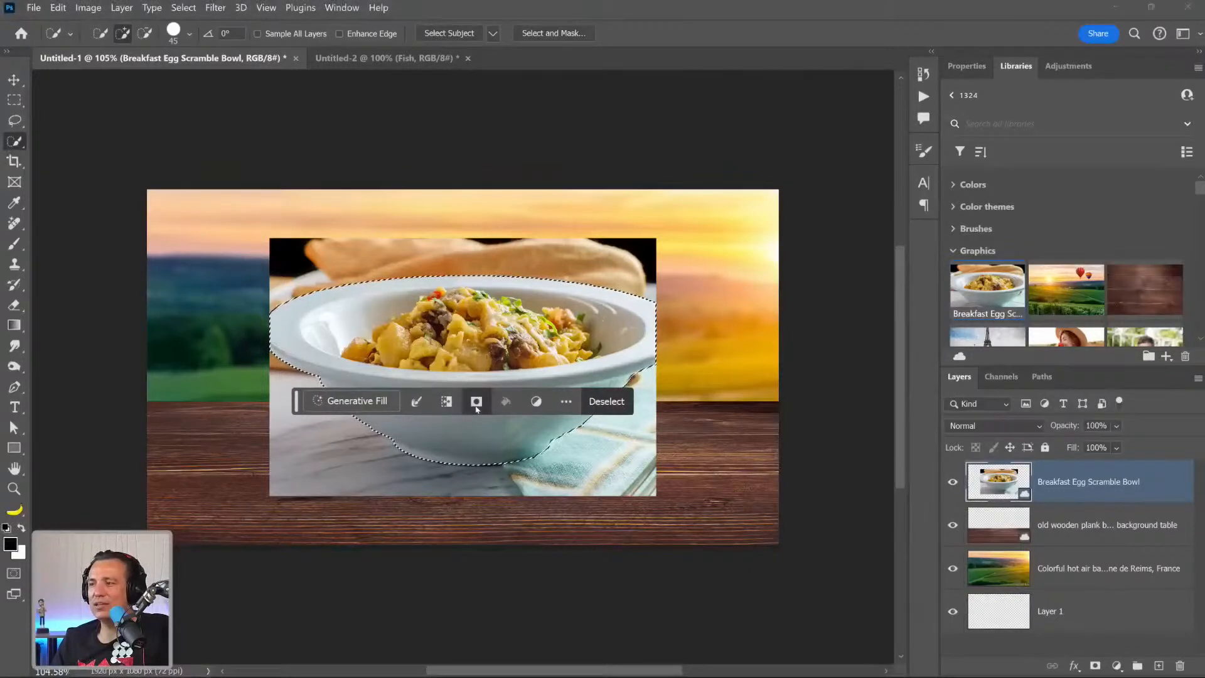
Move the masked bowl to the left half of the wooden tabletop and scale it down to about 77%.
click(14, 80)
drag(520, 381, 422, 431)
key(ctrl+t)
drag(555, 288, 515, 317)
drag(439, 445, 428, 431)
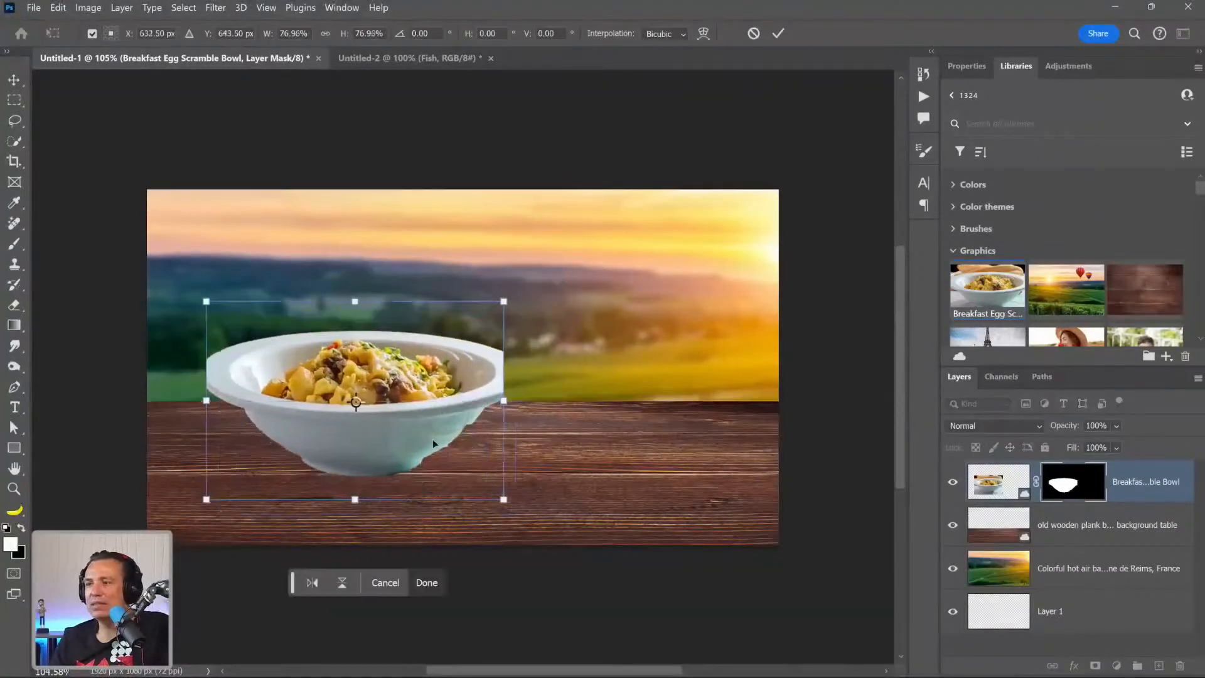
key(Return)
Marquee-select both cut-off sides of the bowl's rim, fill them with Generative Fill without a prompt, and choose the second variation.
click(15, 101)
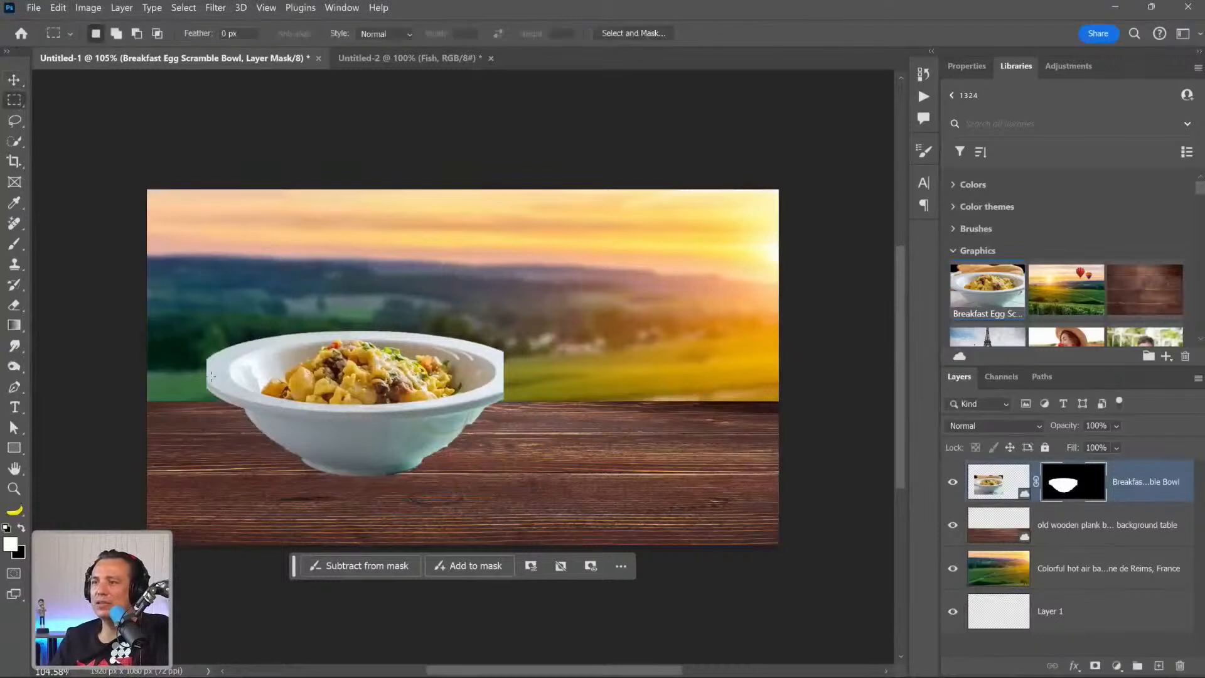
drag(200, 354, 218, 399)
drag(195, 352, 214, 397)
drag(493, 344, 520, 402)
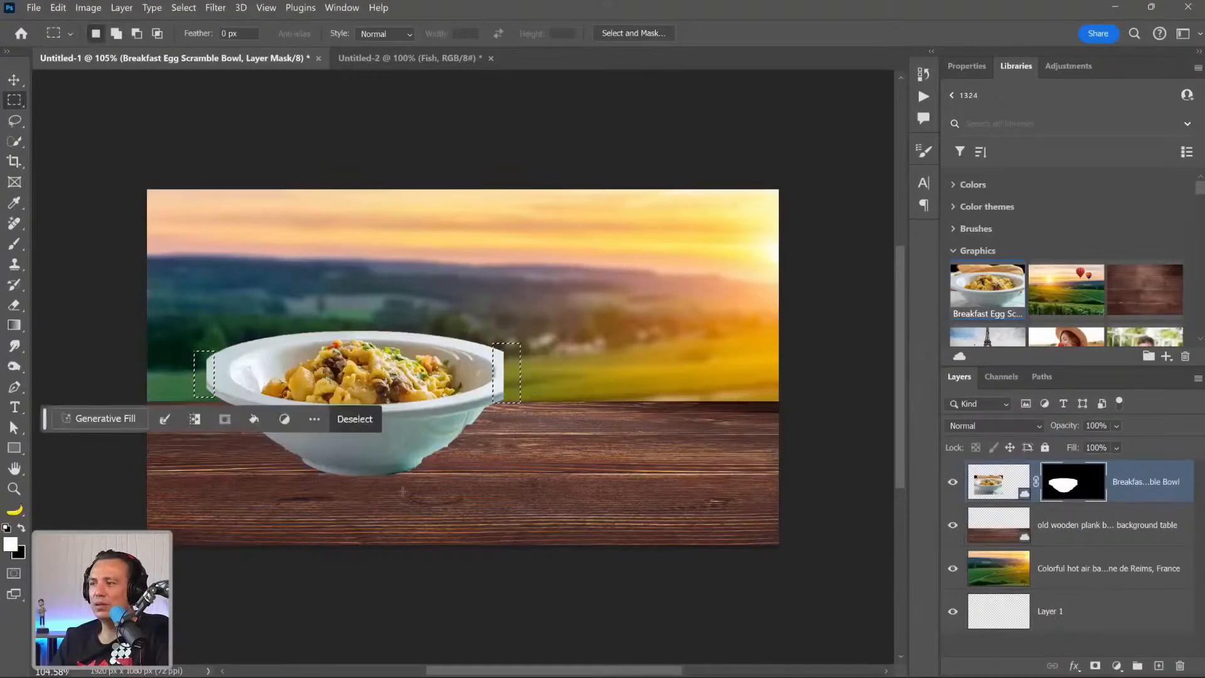
click(106, 419)
click(480, 427)
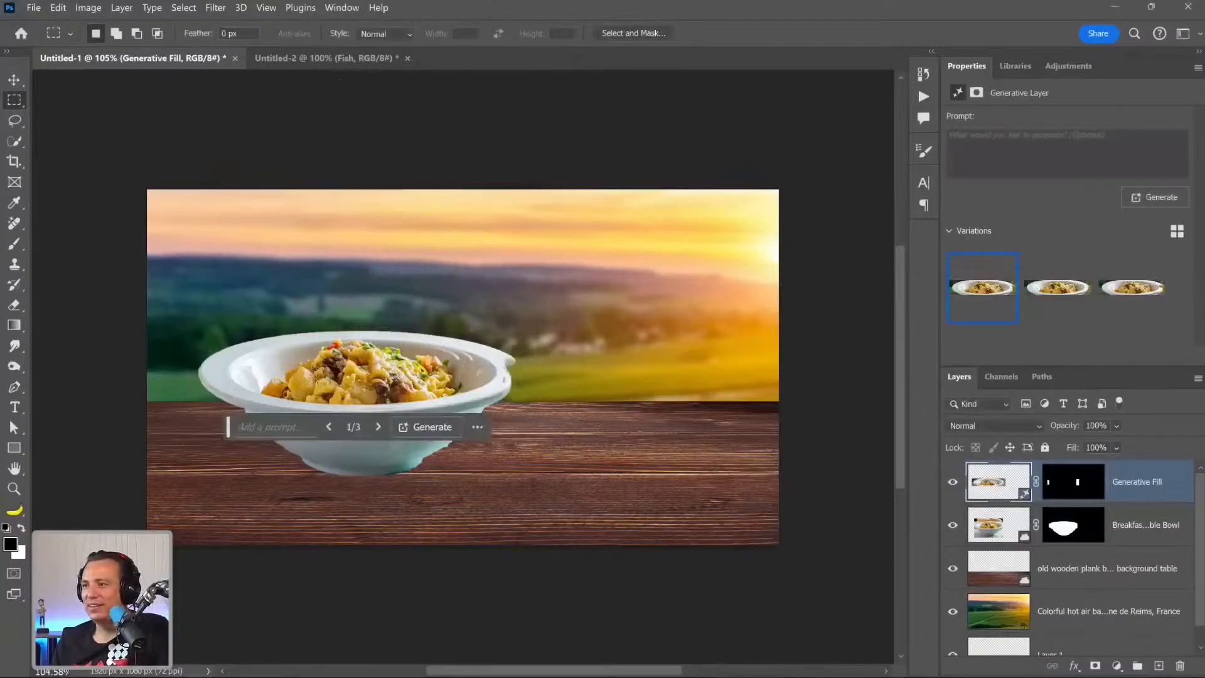
click(1056, 287)
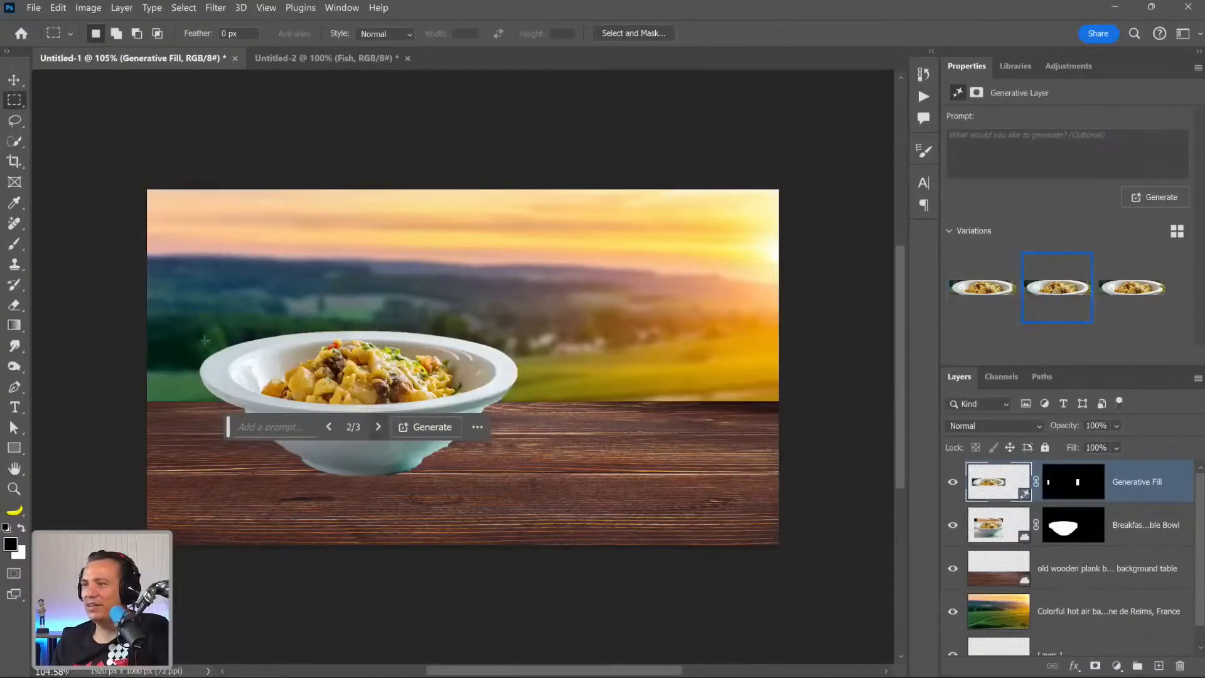
Target the bowl layer's mask with the Brush at 40 px, try a stroke along the bowl's lower-right edge, and undo it.
click(14, 243)
click(1065, 534)
key(x)
key(bracketleft)
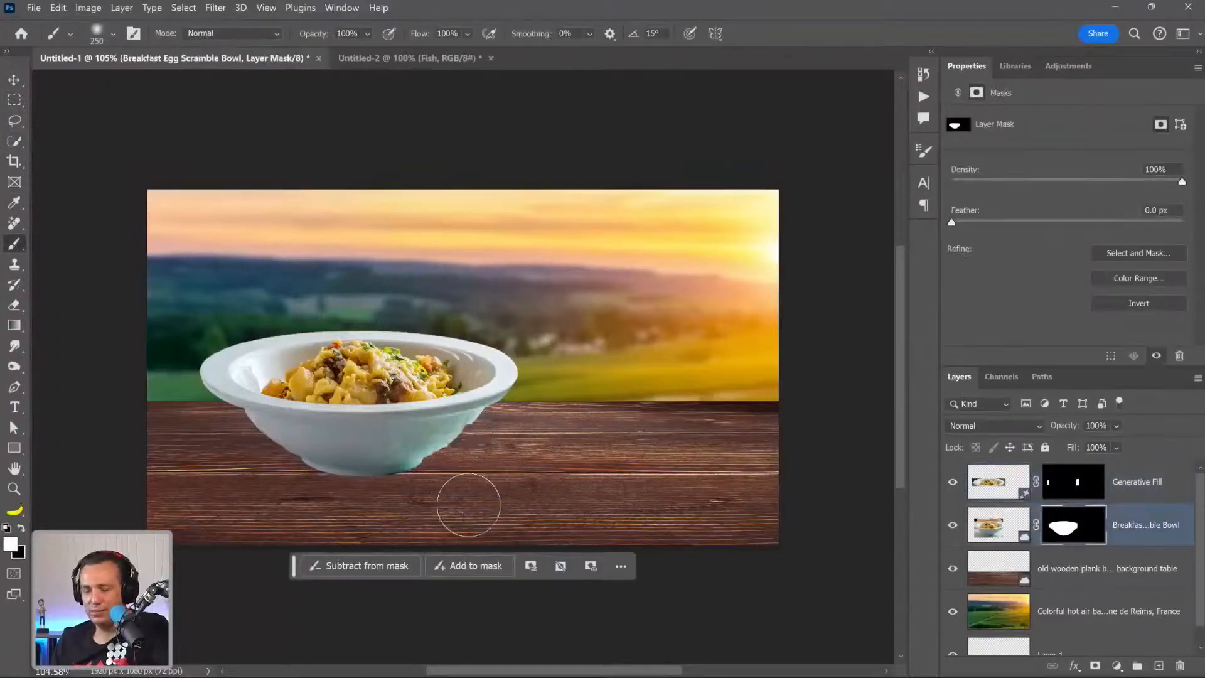
key(bracketleft)
key(bracketleft)
key(bracketleft)
key(bracketleft)
key(bracketleft)
key(bracketleft)
key(bracketleft)
drag(481, 421, 464, 433)
key(ctrl+z)
key(ctrl+z)
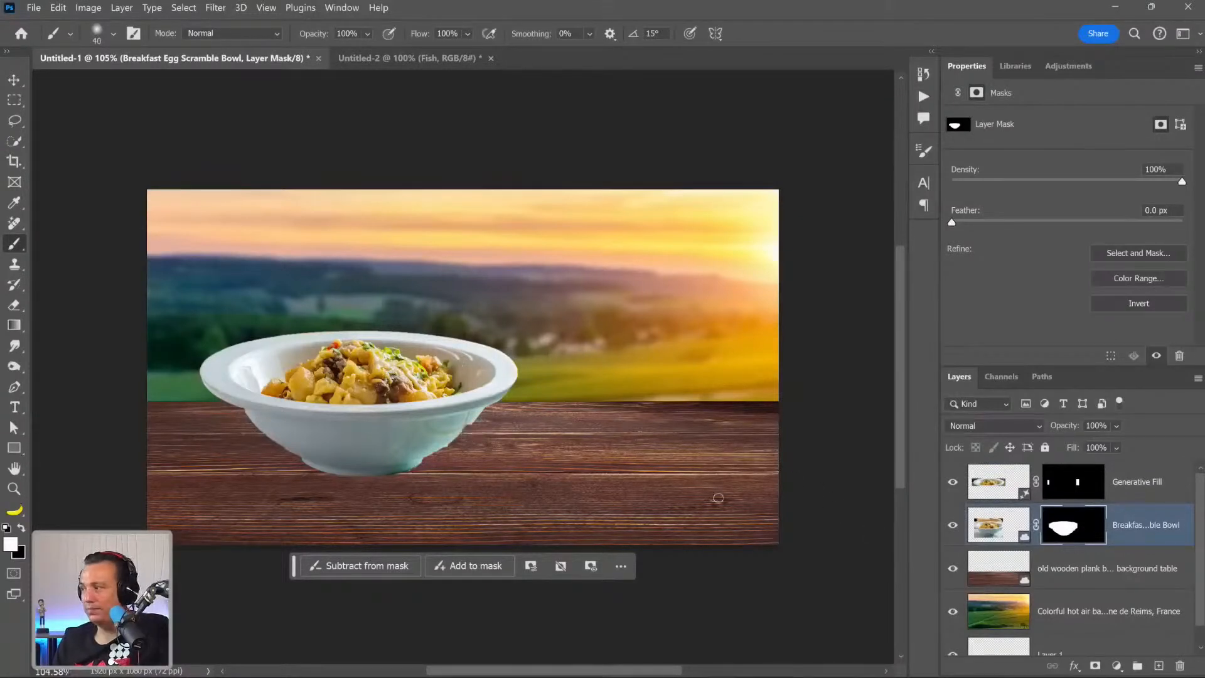
Smooth the jagged lower-right edge of the bowl by painting on its layer mask with a 20 px brush.
key(x)
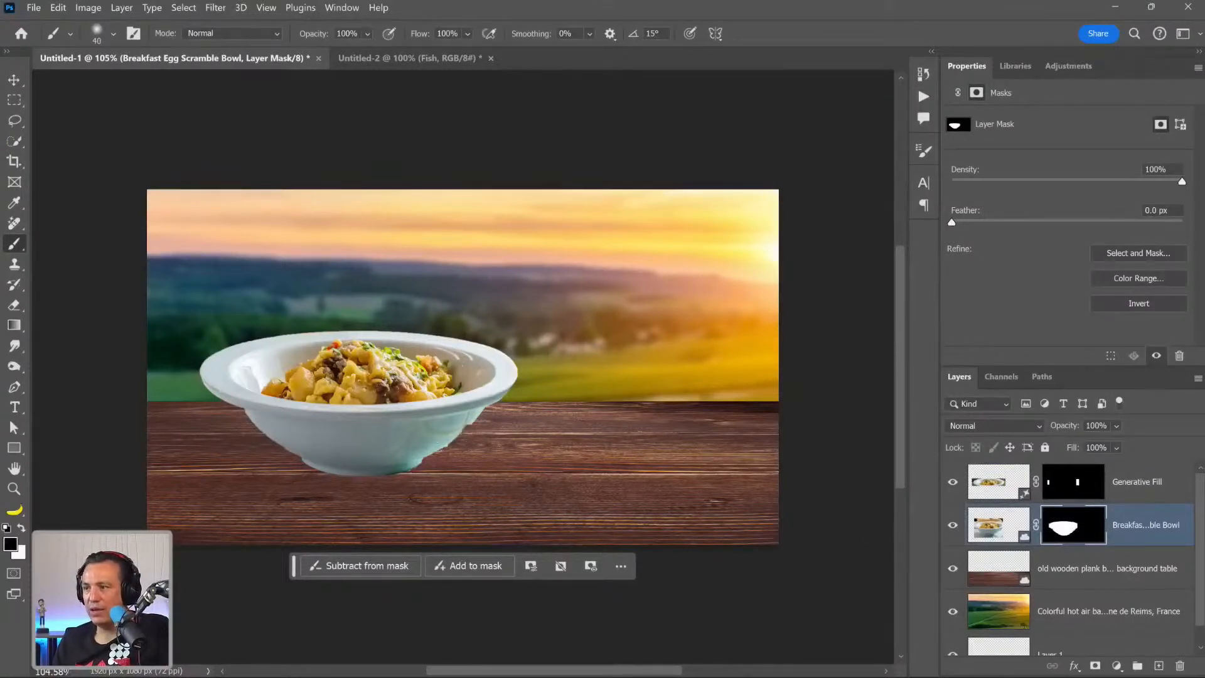
drag(470, 427, 409, 476)
key(ctrl+z)
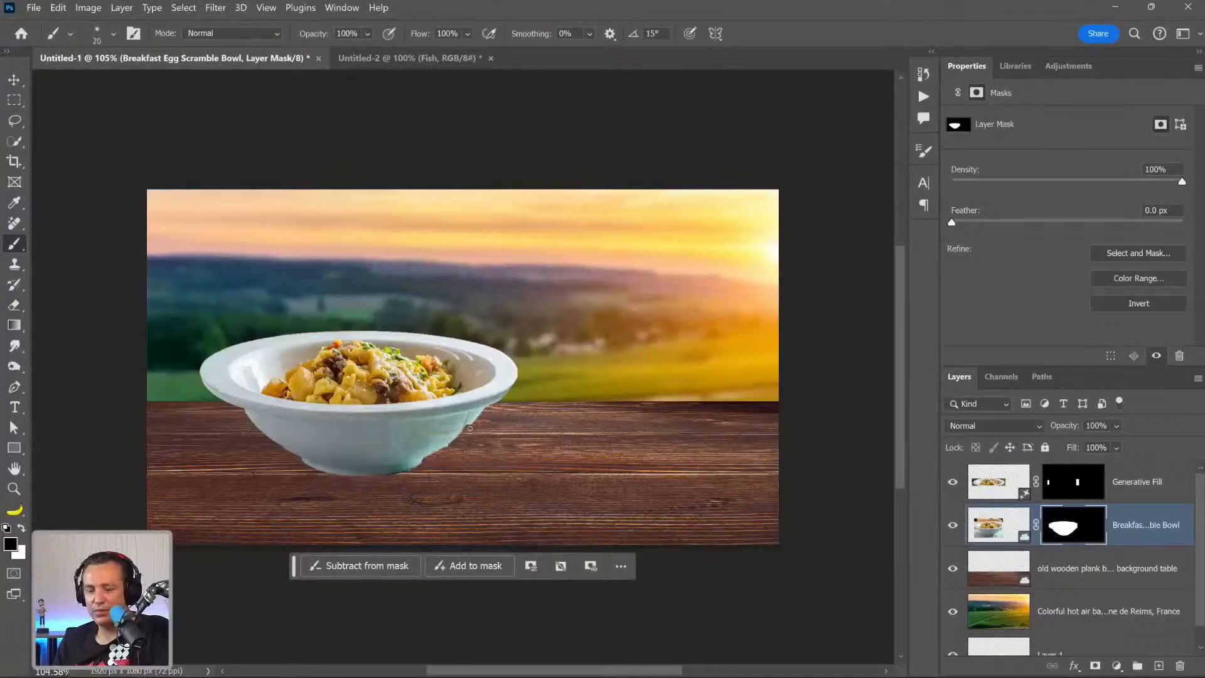
key(x)
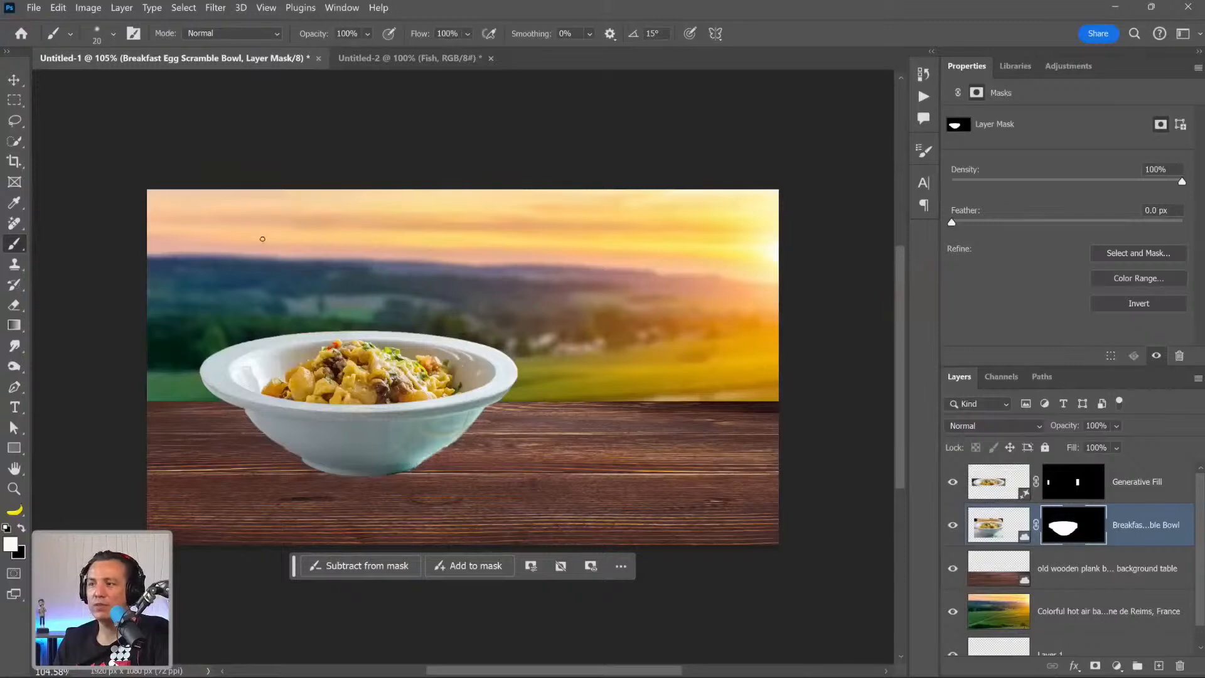
Try straight-line brush strokes on the bowl's mask between two points over the landscape, undoing each stroke.
shift+click(607, 469)
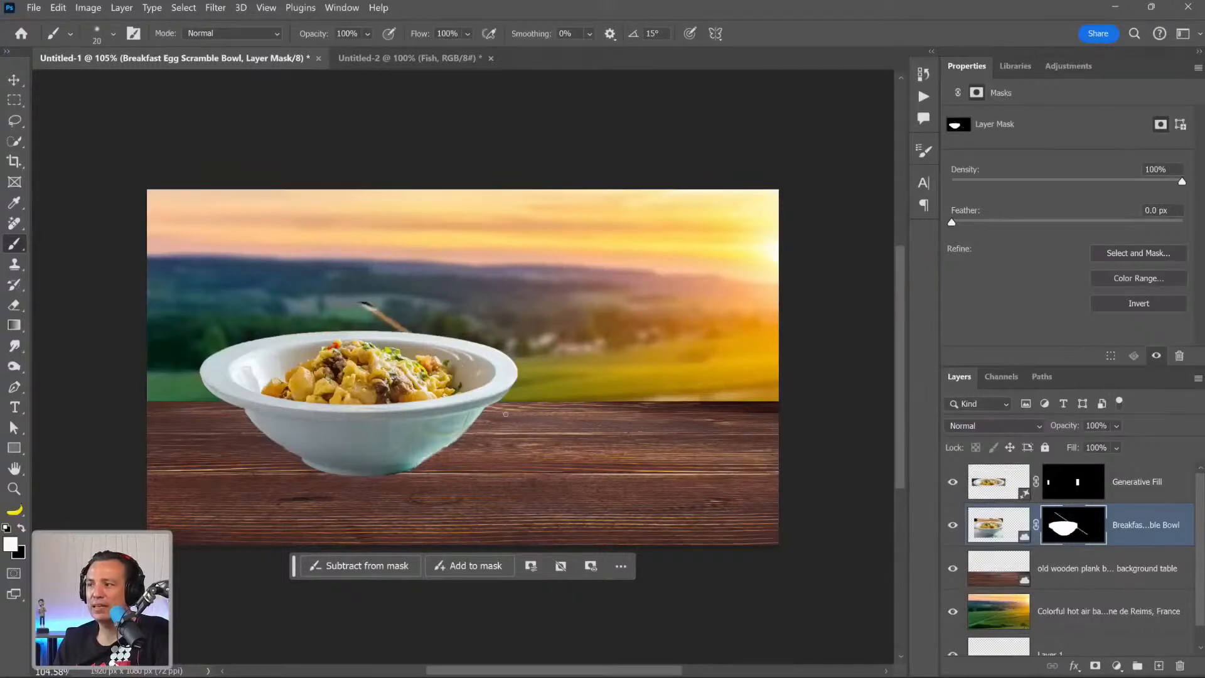
key(ctrl+z)
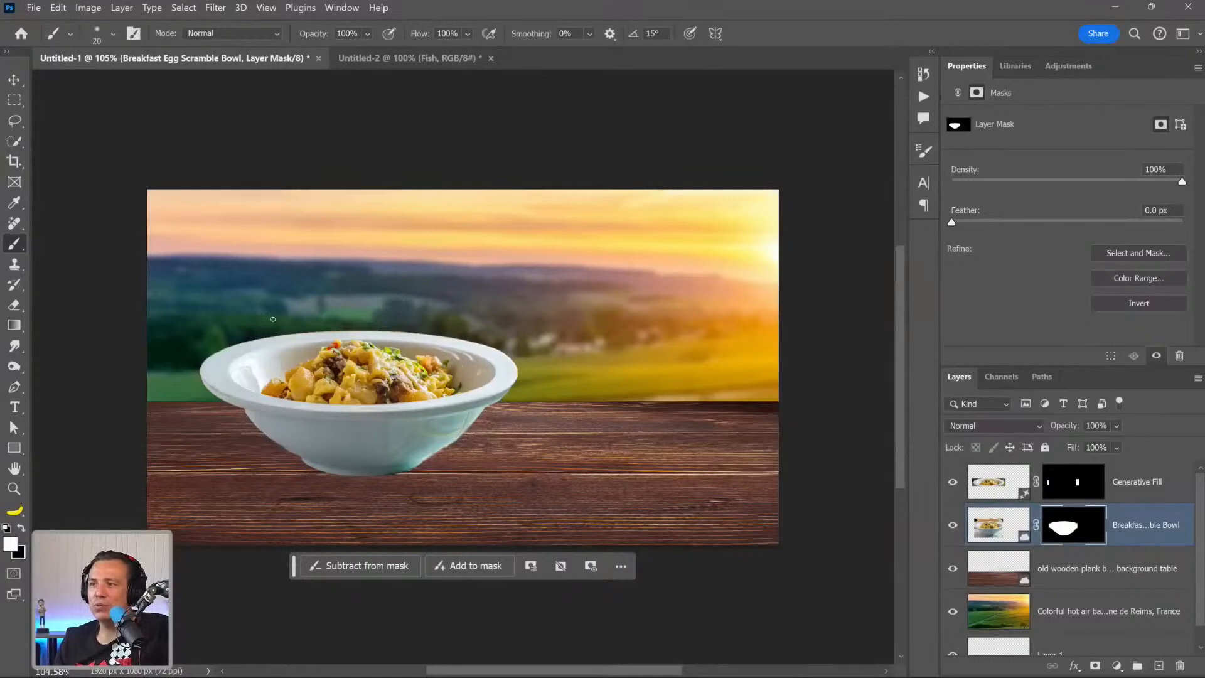
shift+click(461, 311)
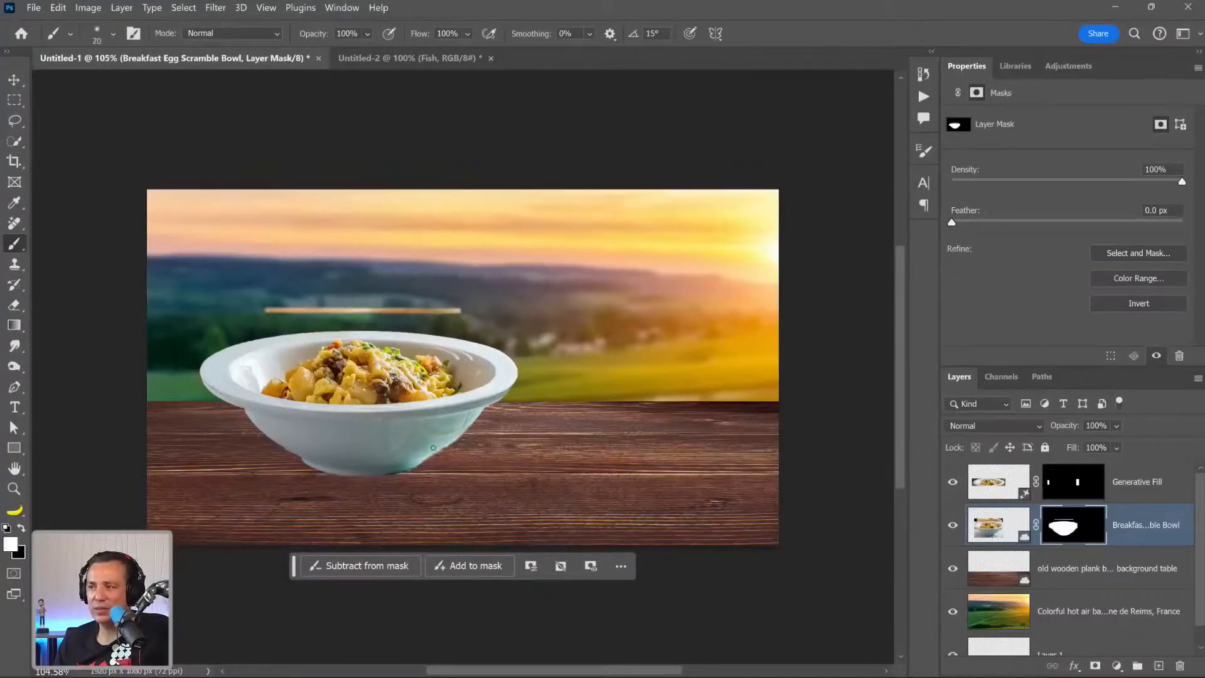
key(ctrl+z)
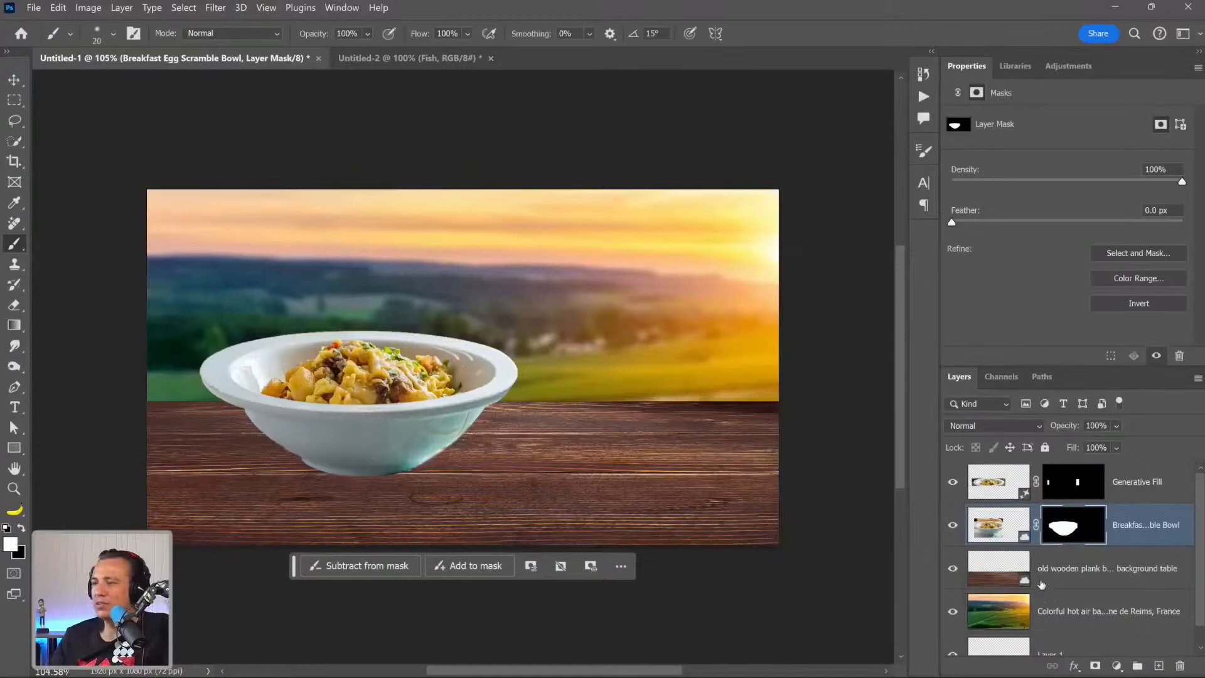
Move the Generative Fill and bowl layers together slightly lower on the wooden tabletop.
shift+click(975, 492)
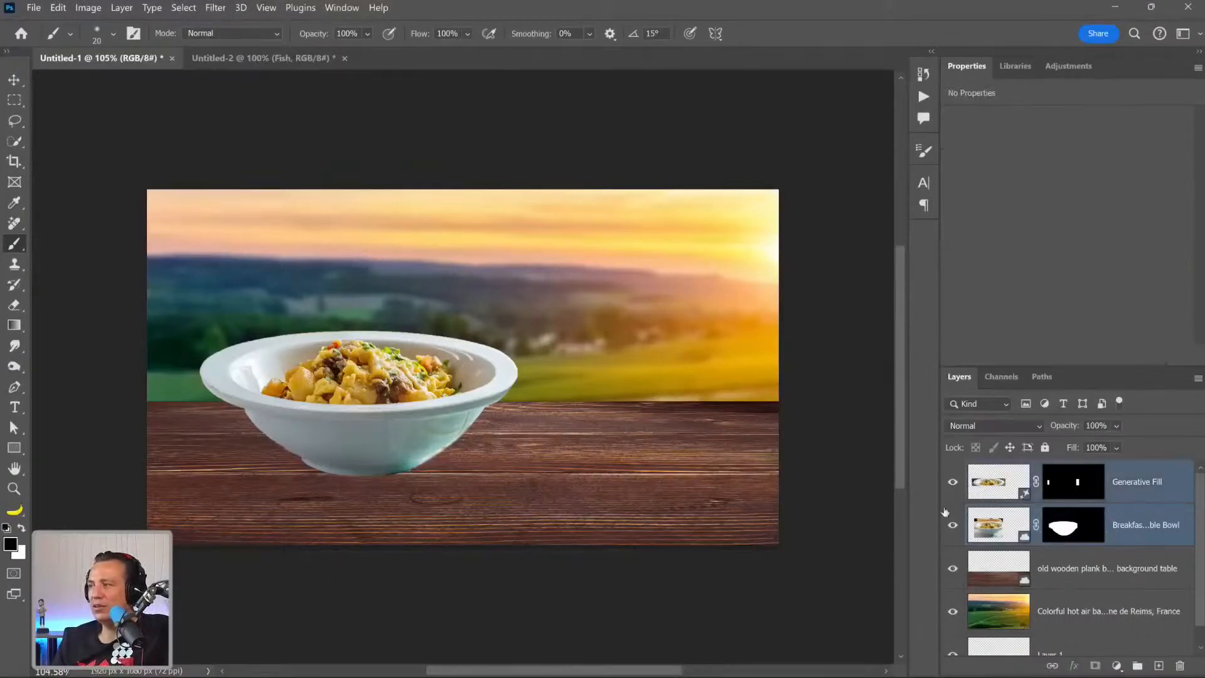
click(13, 80)
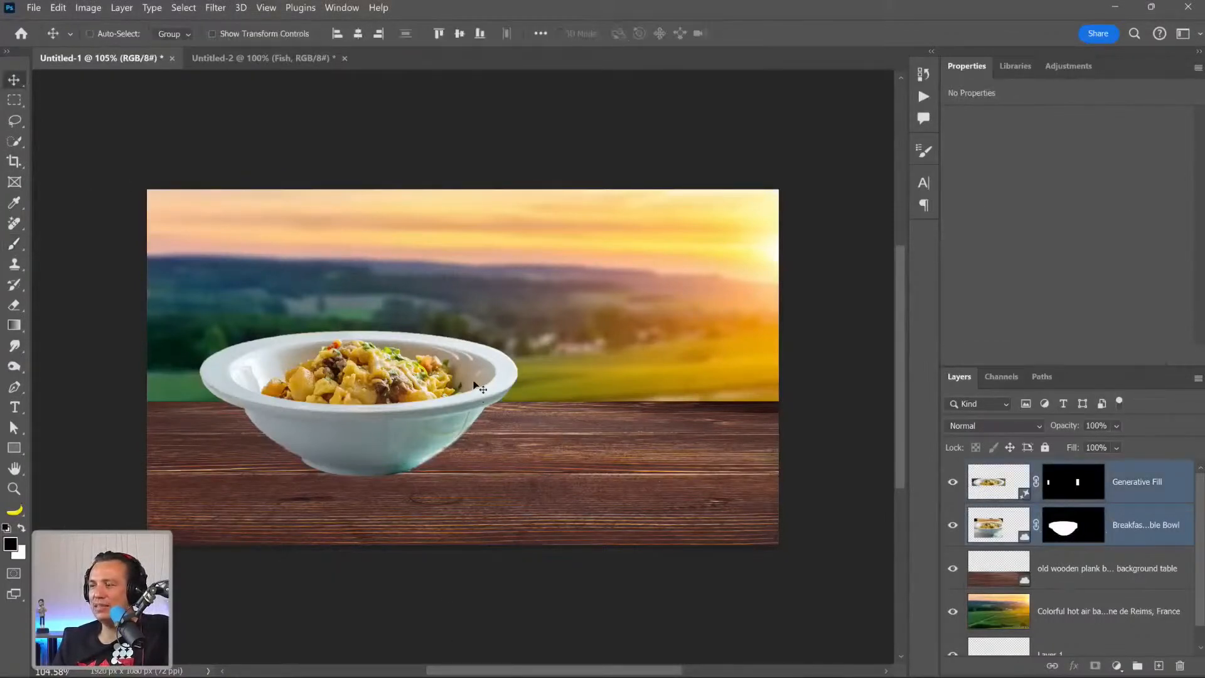
drag(474, 384, 472, 405)
Paint black on the Generative Fill layer's mask to hide the mismatched background patches around both sides of the rim.
click(14, 243)
click(1057, 498)
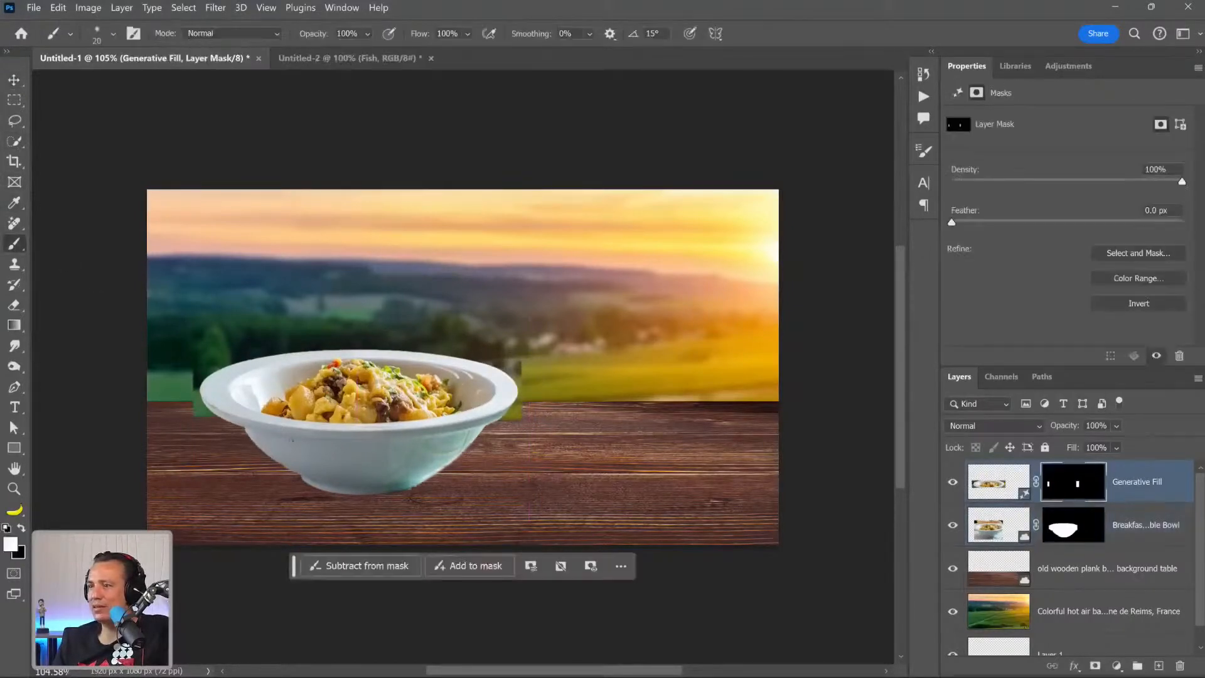
key(x)
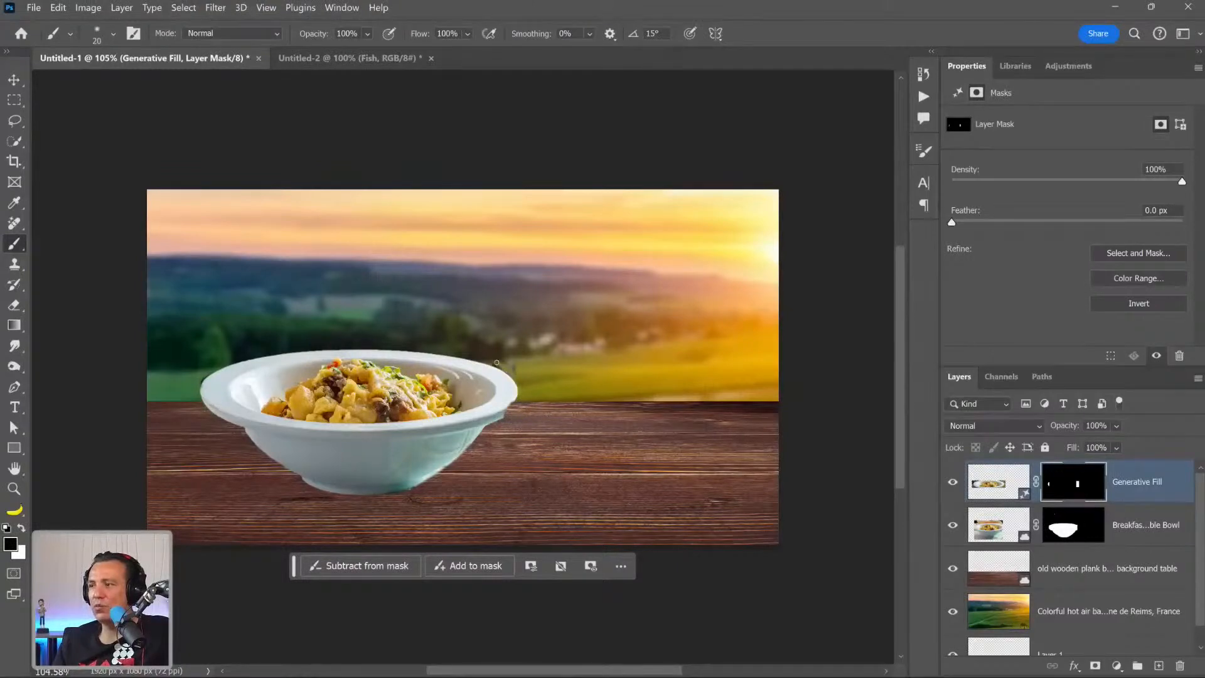
key(x)
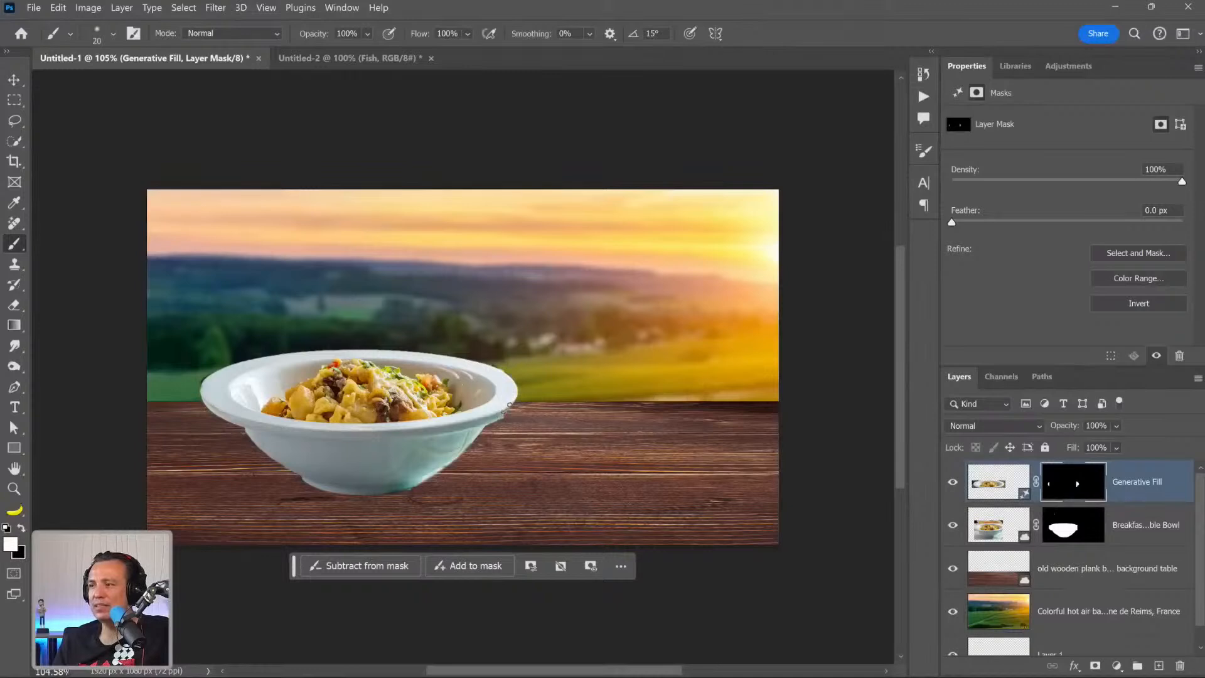
click(1101, 592)
click(1158, 665)
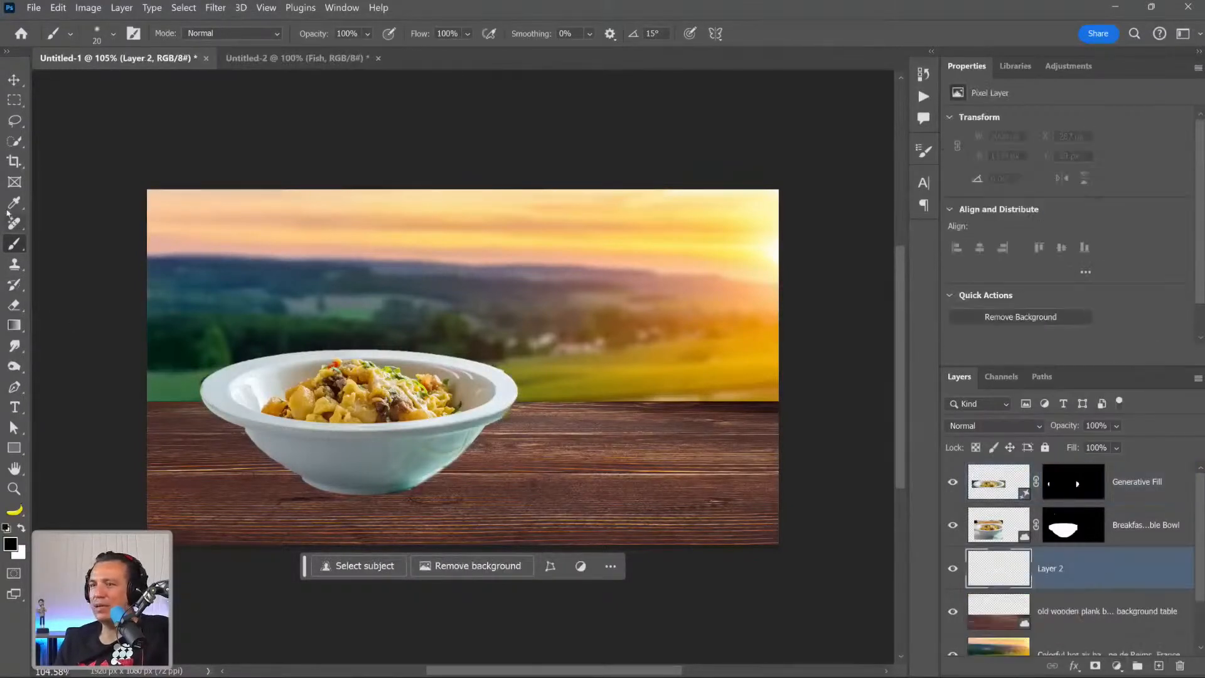
drag(1044, 571, 1180, 665)
Switch to Adobe Stock in the browser, dismiss the file save dialog, and search the free photos for "orange juice glass".
mouse_move(529, 662)
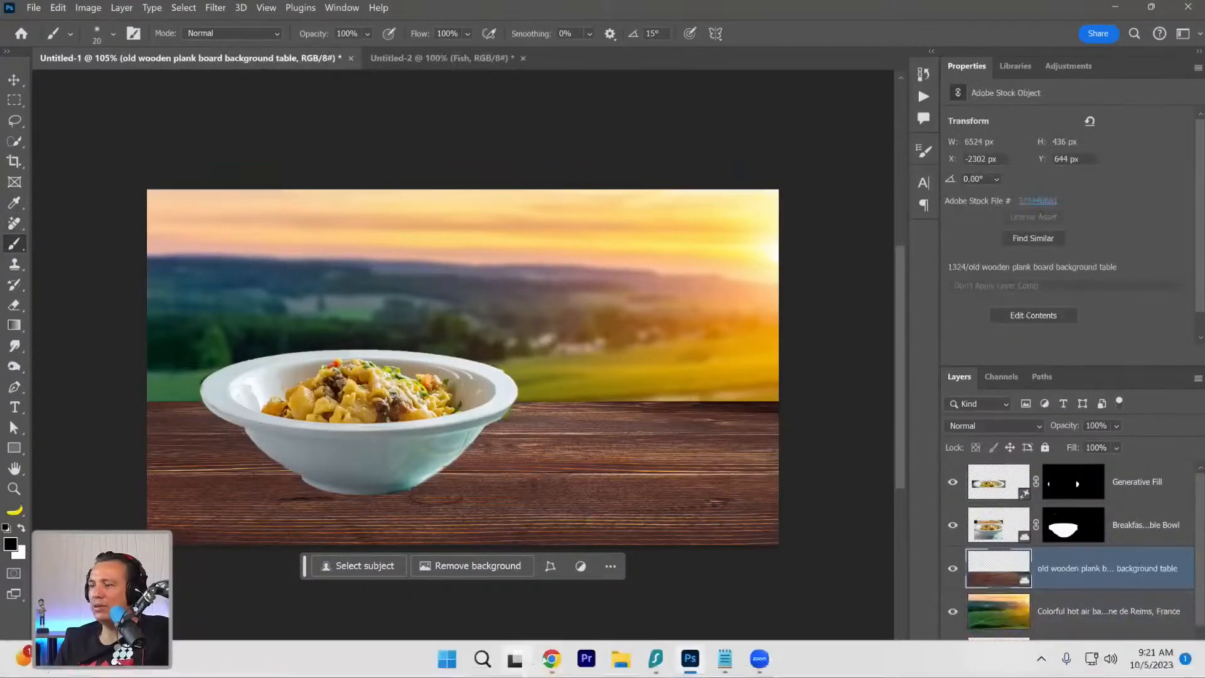
click(539, 576)
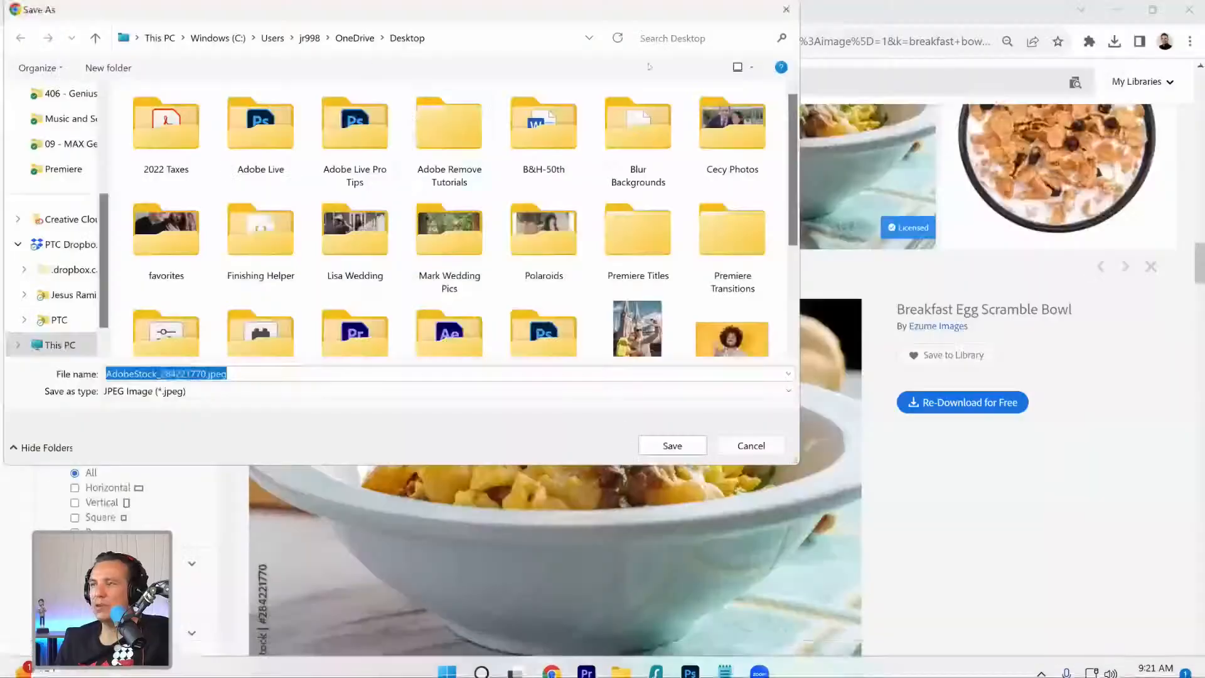
click(786, 10)
key(ctrl+a)
text(orange )
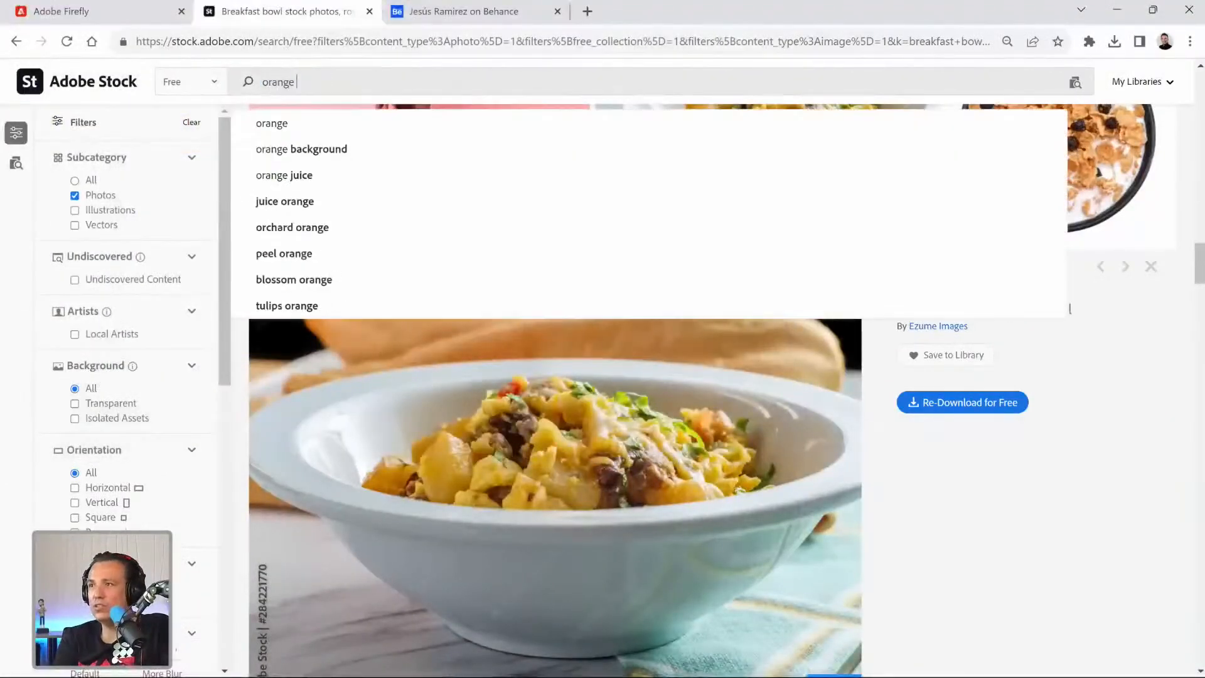
text(h)
key(BackSpace)
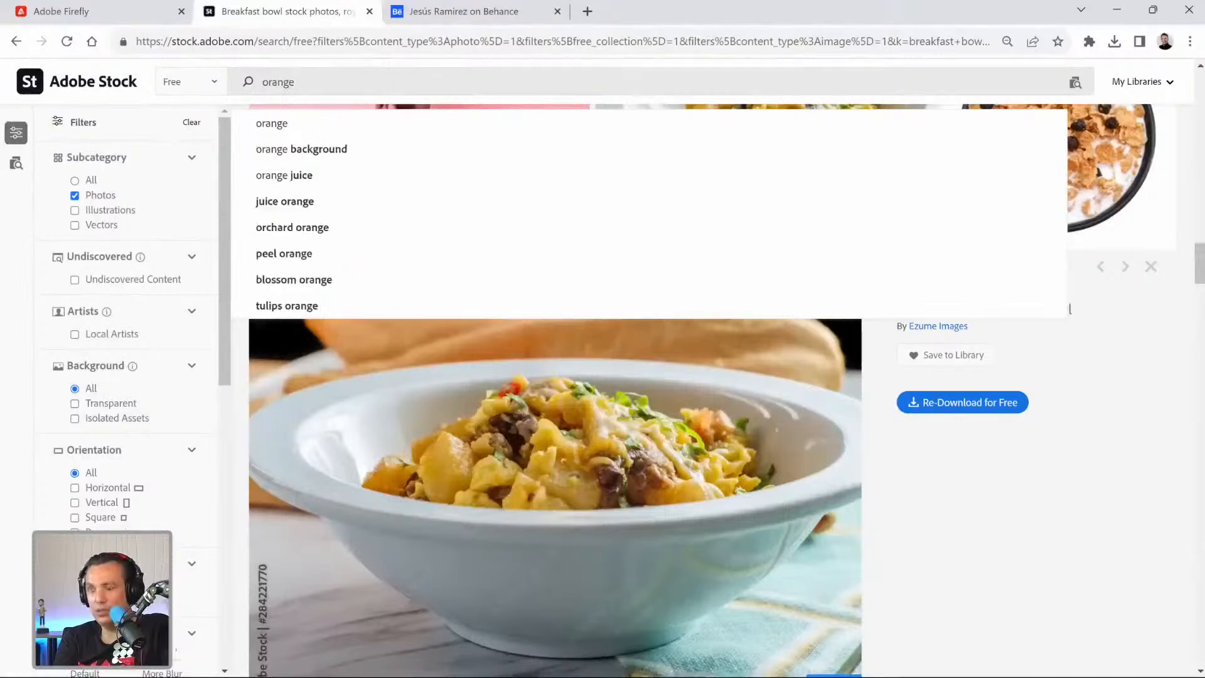
text(juice glass)
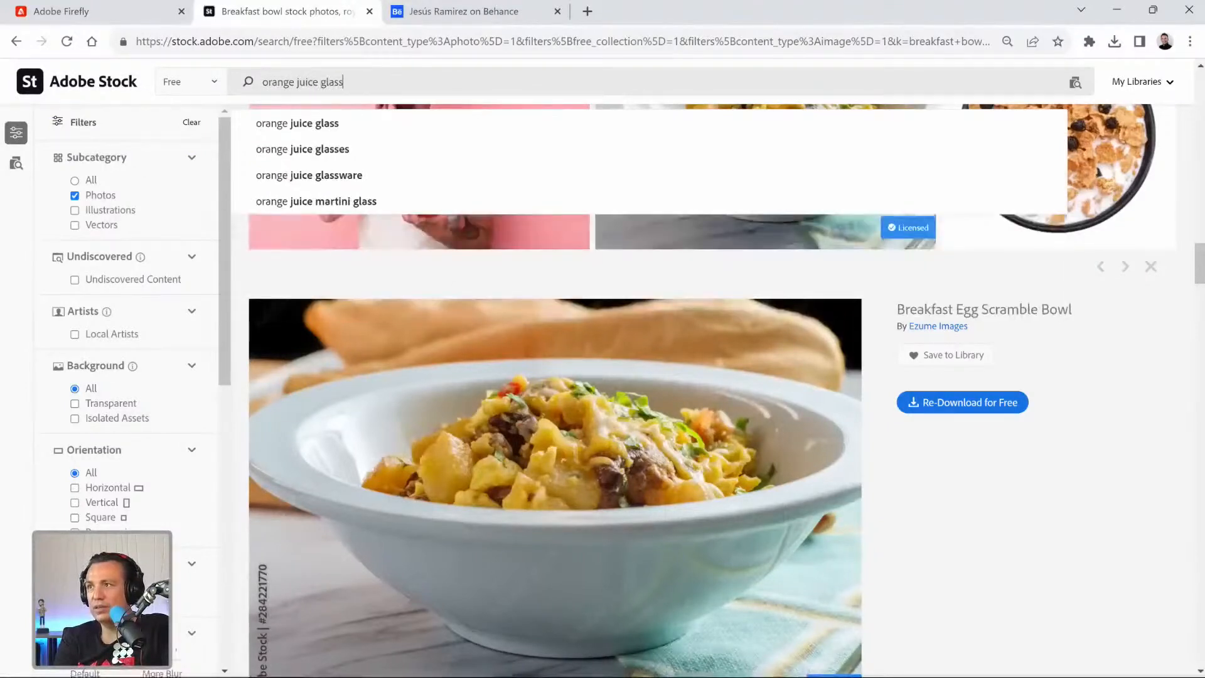
key(Return)
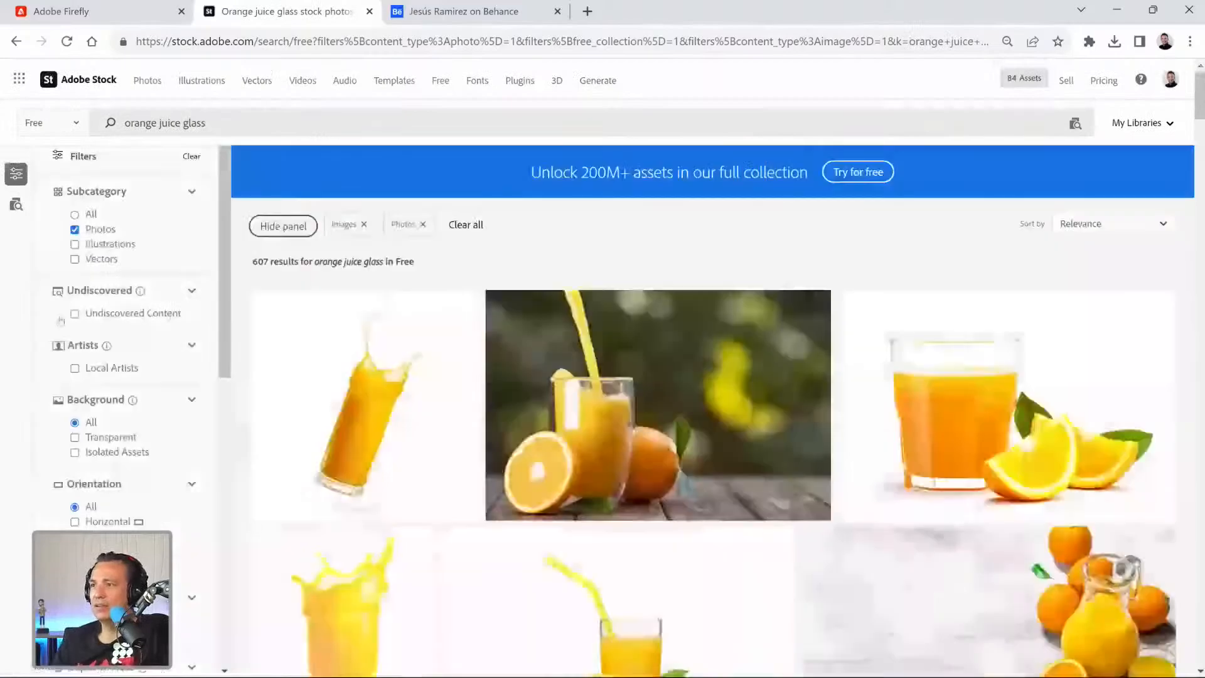
Browse the orange juice glass results and license the free photo "Glass of fresh apricot juice with yellow straw".
scroll(572, 372, down, 10)
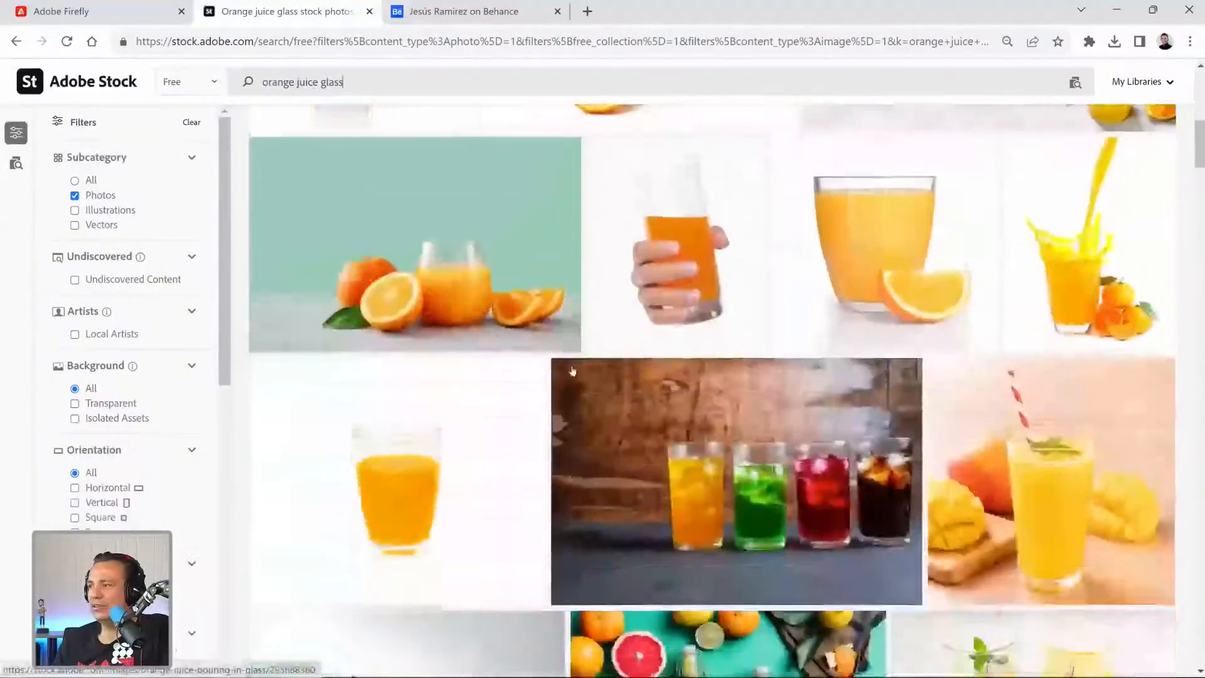
scroll(572, 372, down, 8)
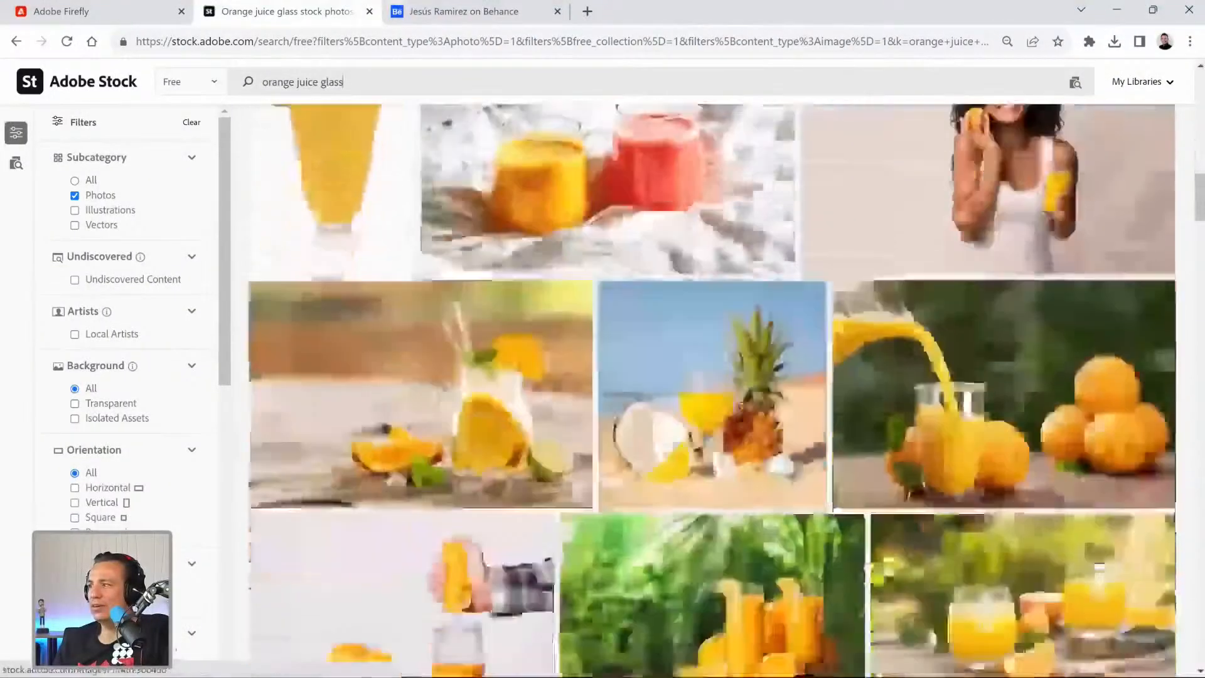
scroll(572, 371, down, 10)
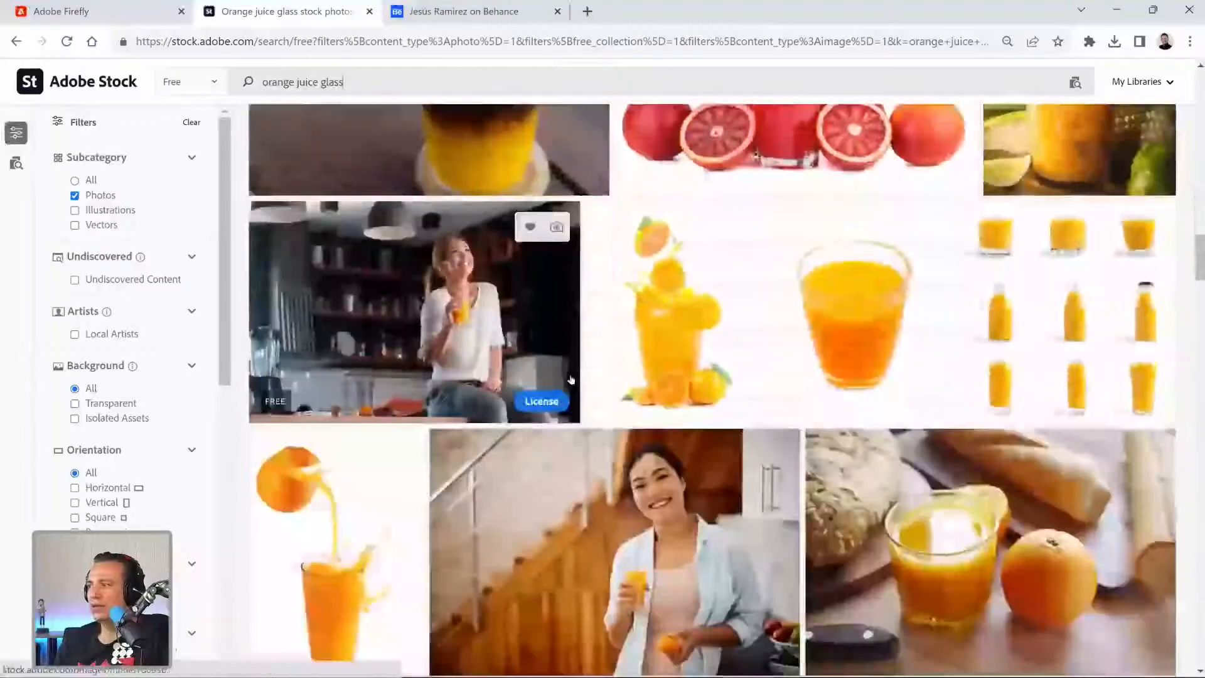
scroll(571, 378, down, 10)
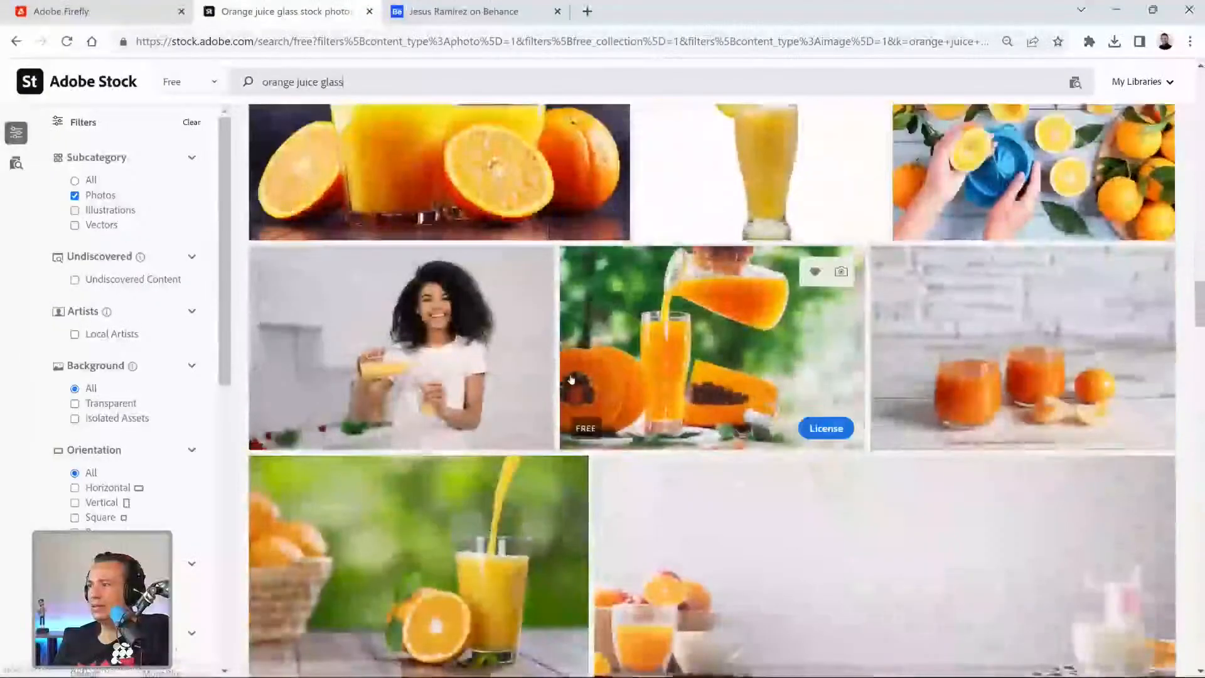
scroll(571, 379, down, 10)
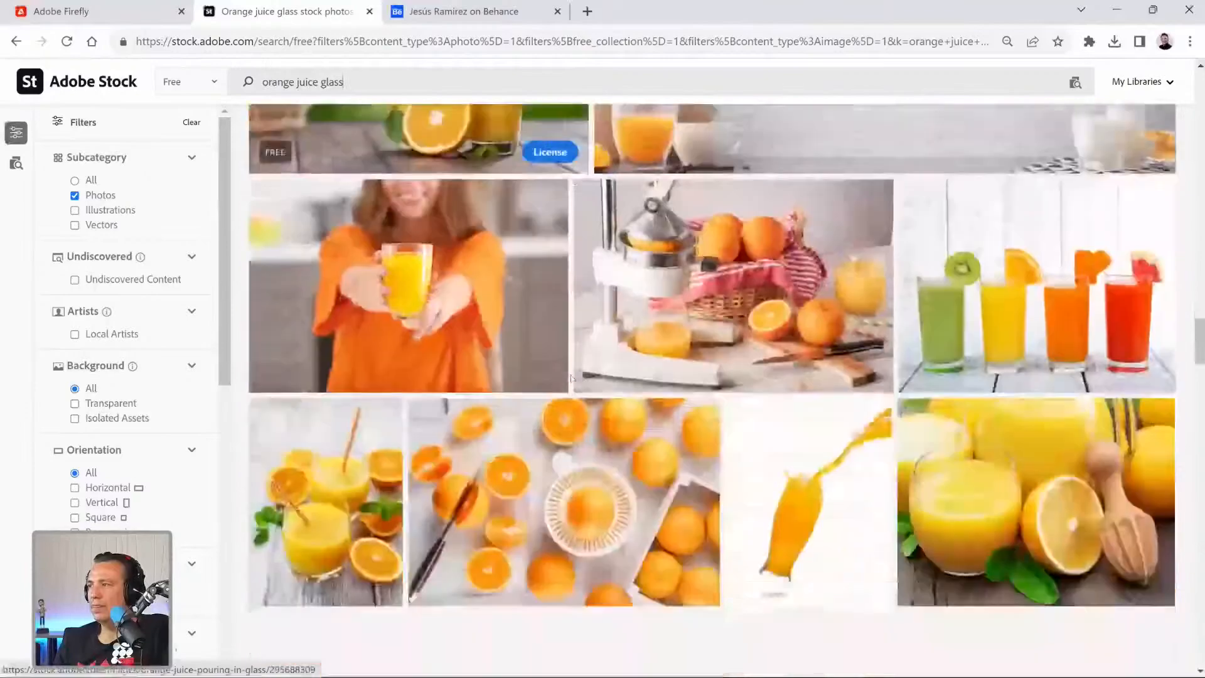
scroll(571, 376, down, 5)
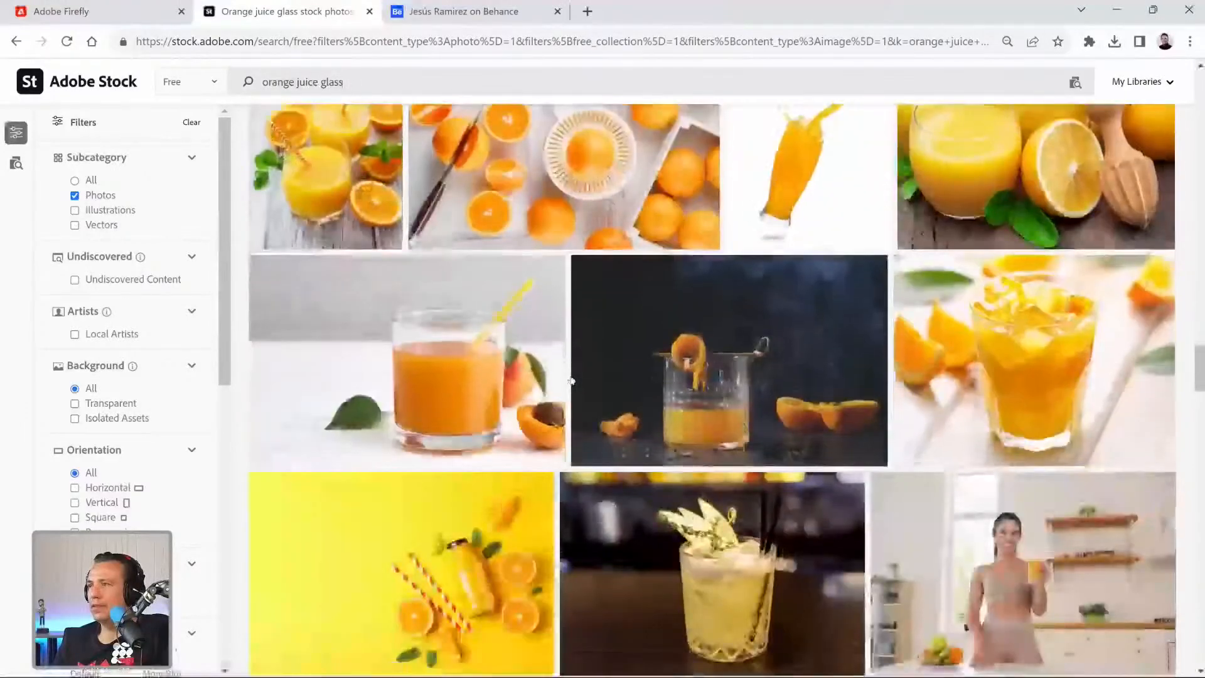
scroll(464, 295, up, 1)
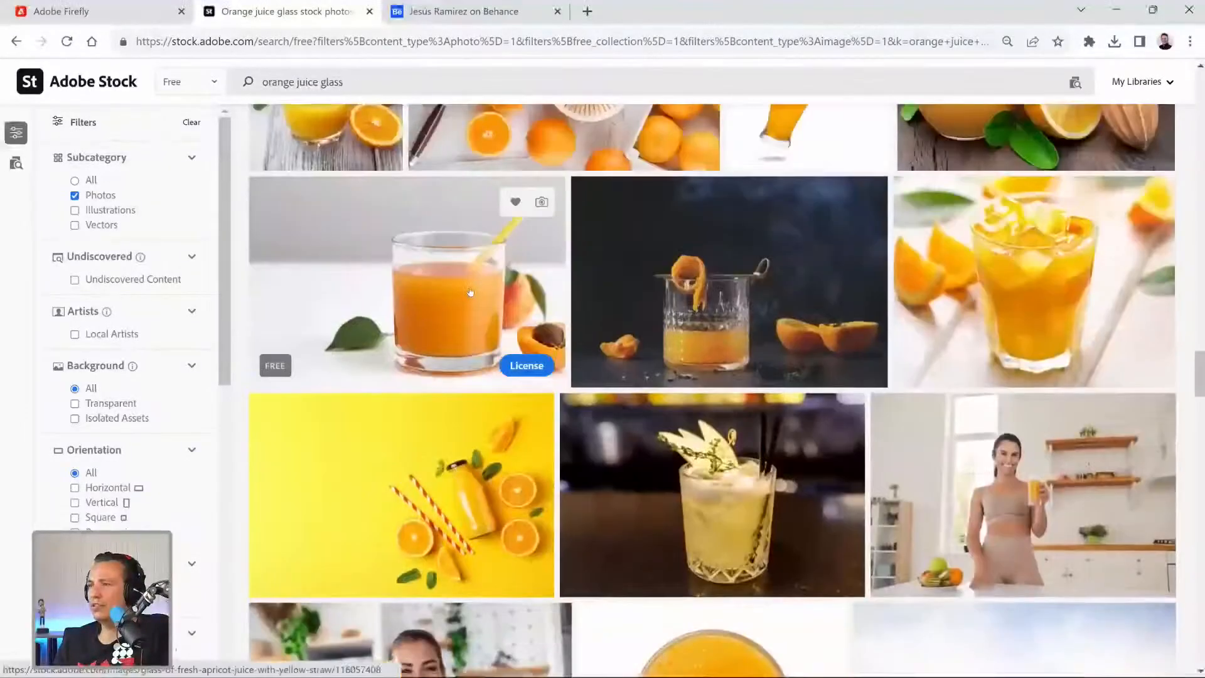
click(470, 292)
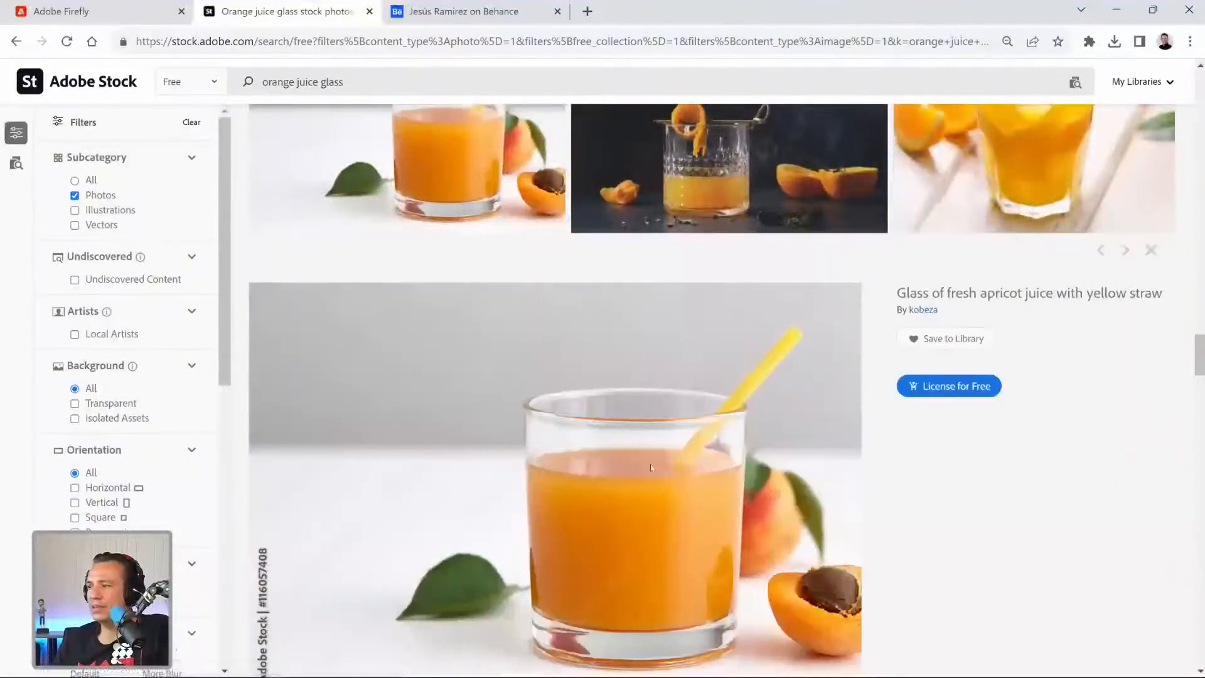
scroll(691, 450, down, 3)
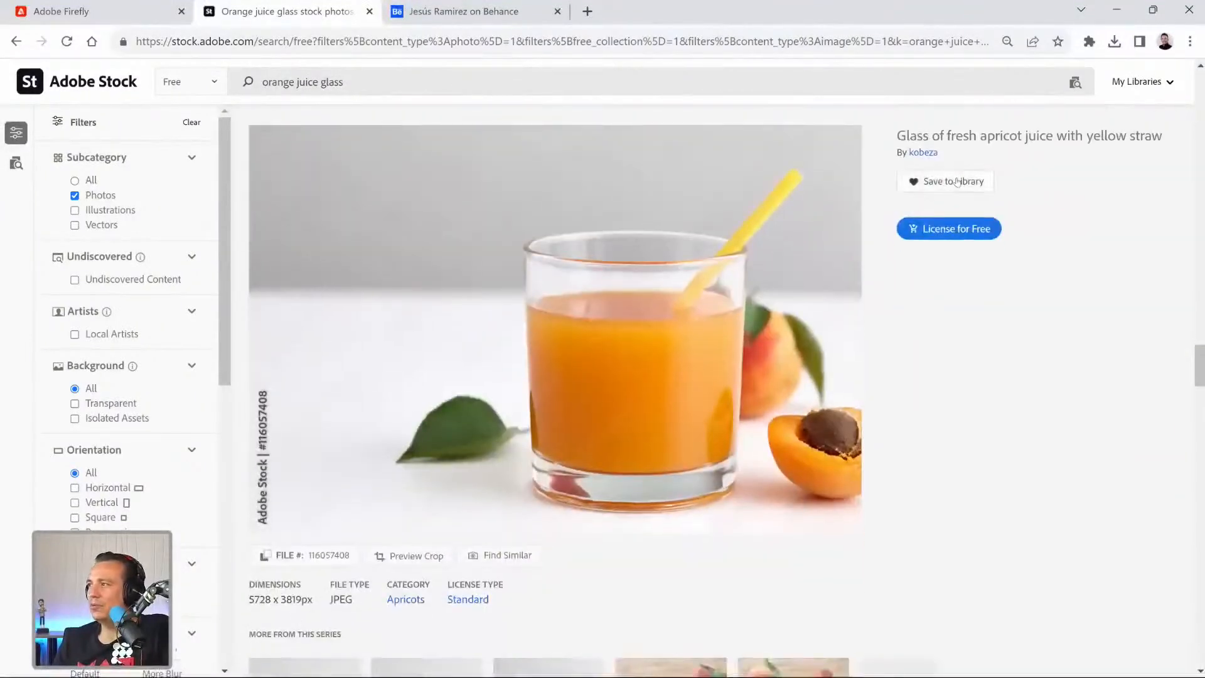
click(957, 236)
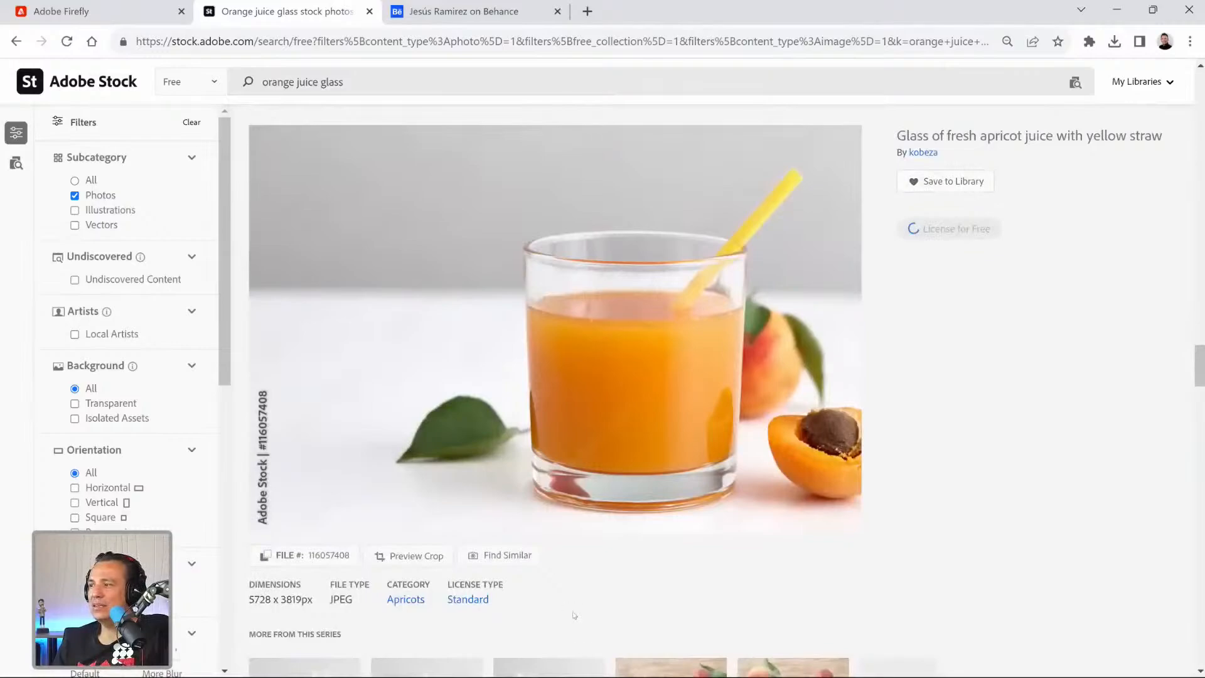
mouse_move(592, 676)
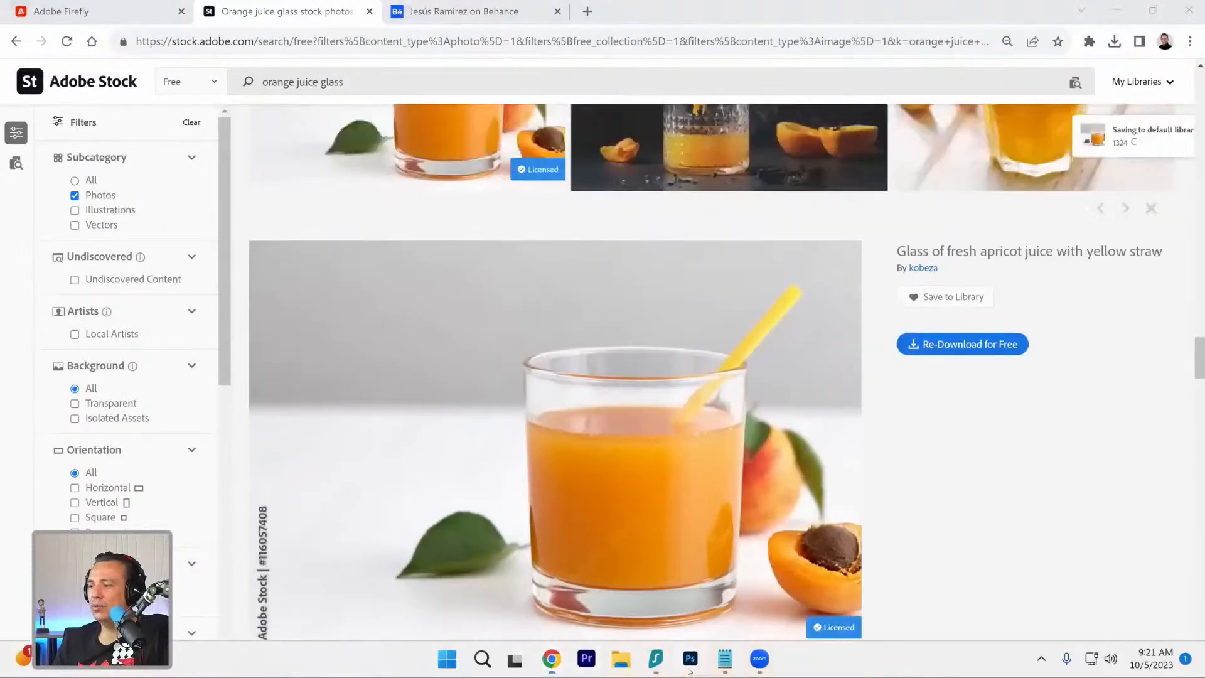
Switch to Photoshop, place the apricot juice glass from the 1324 library as the top layer, and mask out its background.
click(688, 660)
click(1015, 65)
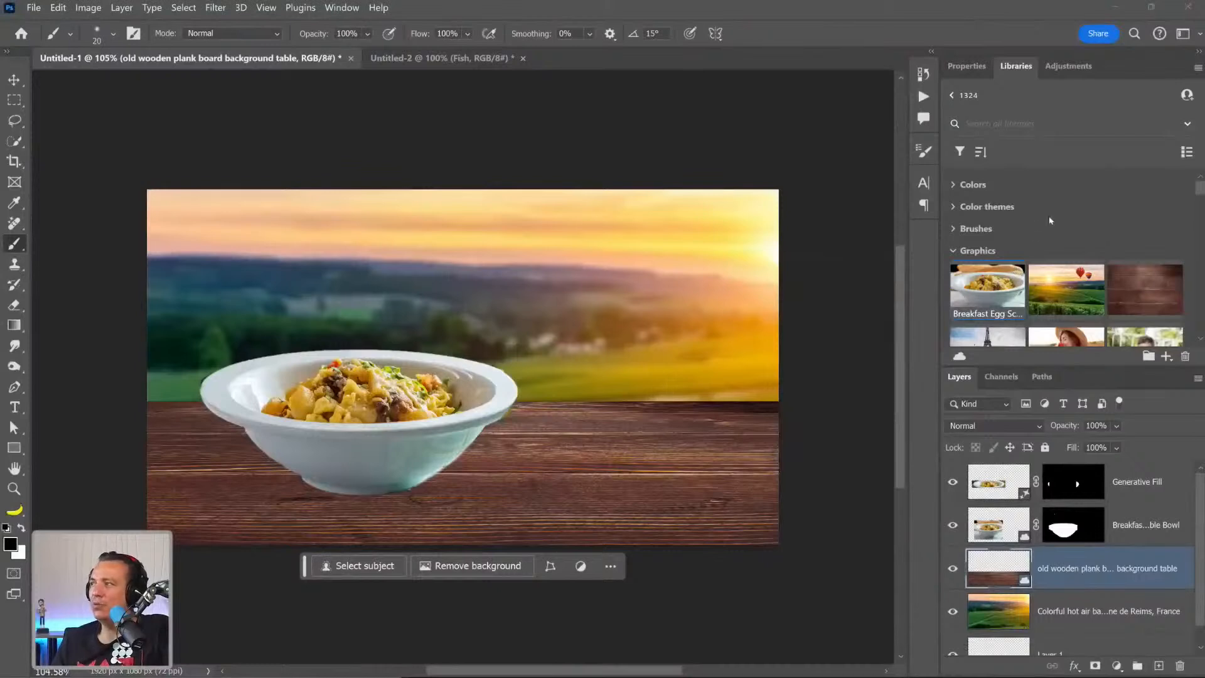
mouse_move(647, 659)
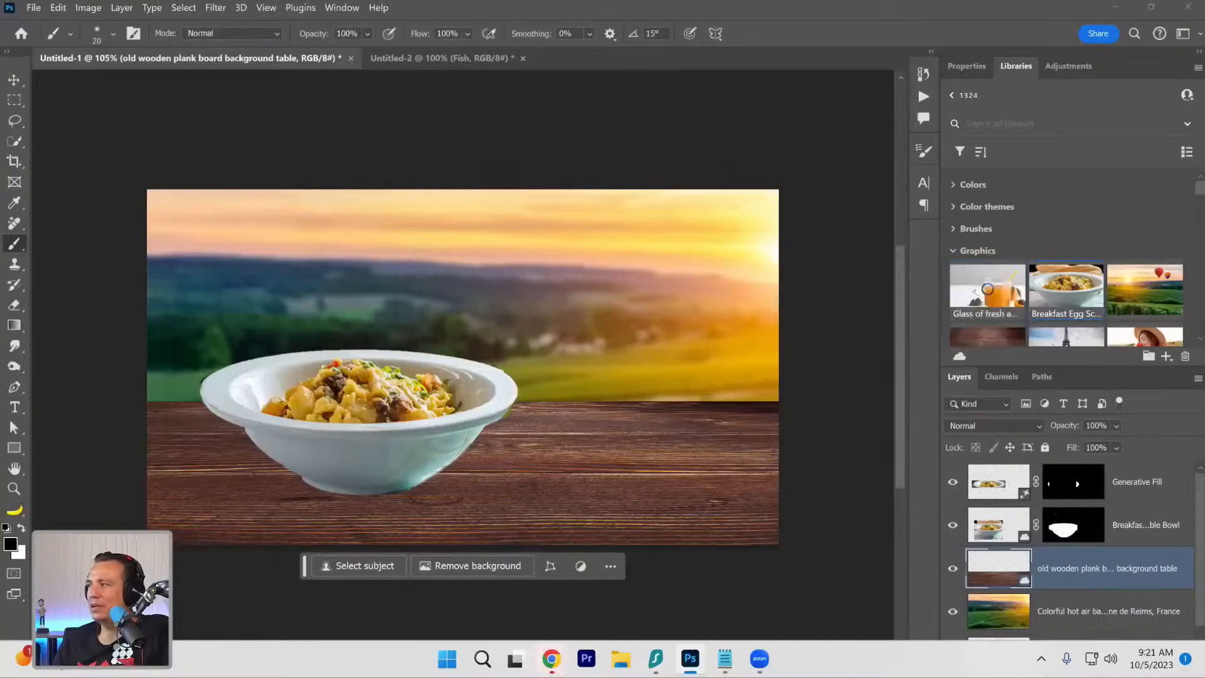
click(986, 287)
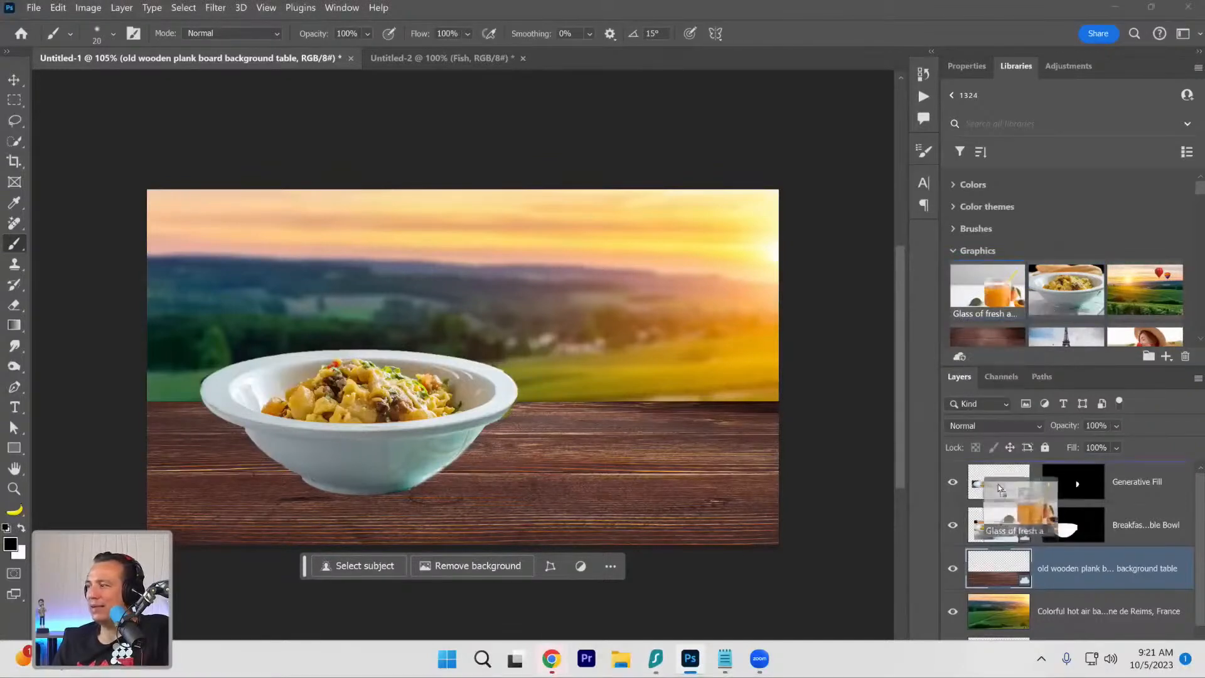
key(Return)
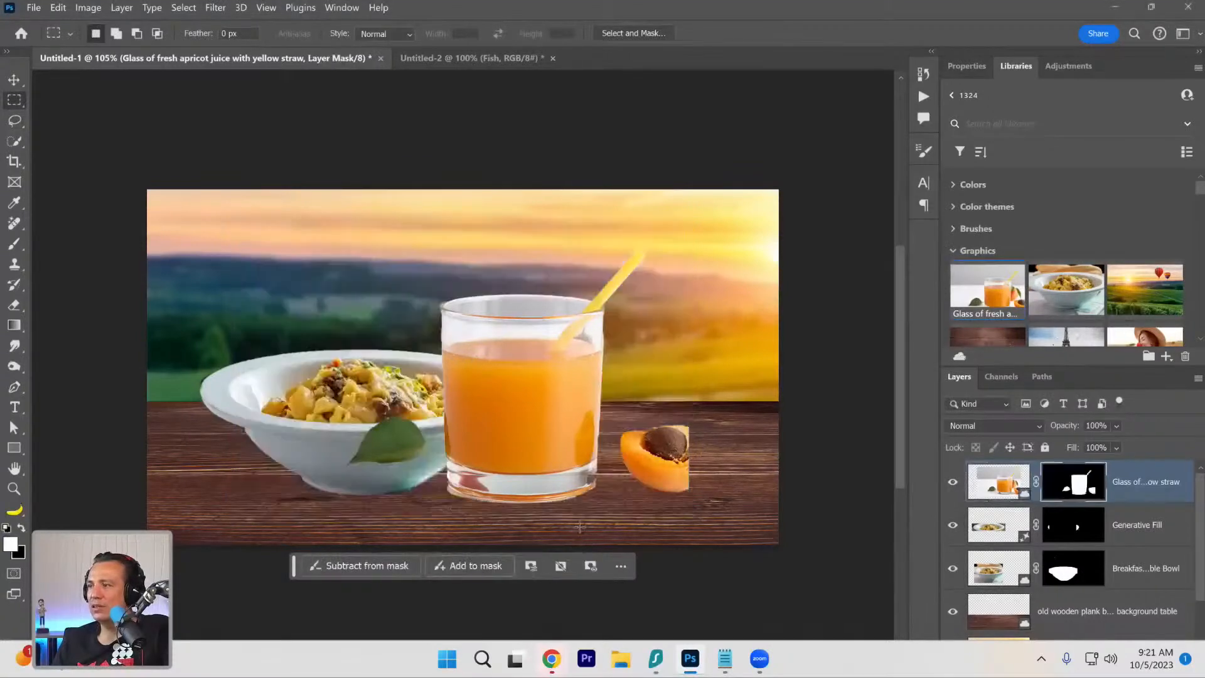
Lasso the cut apricot half beside the glass and hide it on the glass layer's mask.
click(15, 120)
mouse_move(728, 453)
mouse_down()
mouse_move(727, 439)
mouse_move(618, 449)
mouse_move(722, 495)
mouse_move(728, 483)
mouse_up()
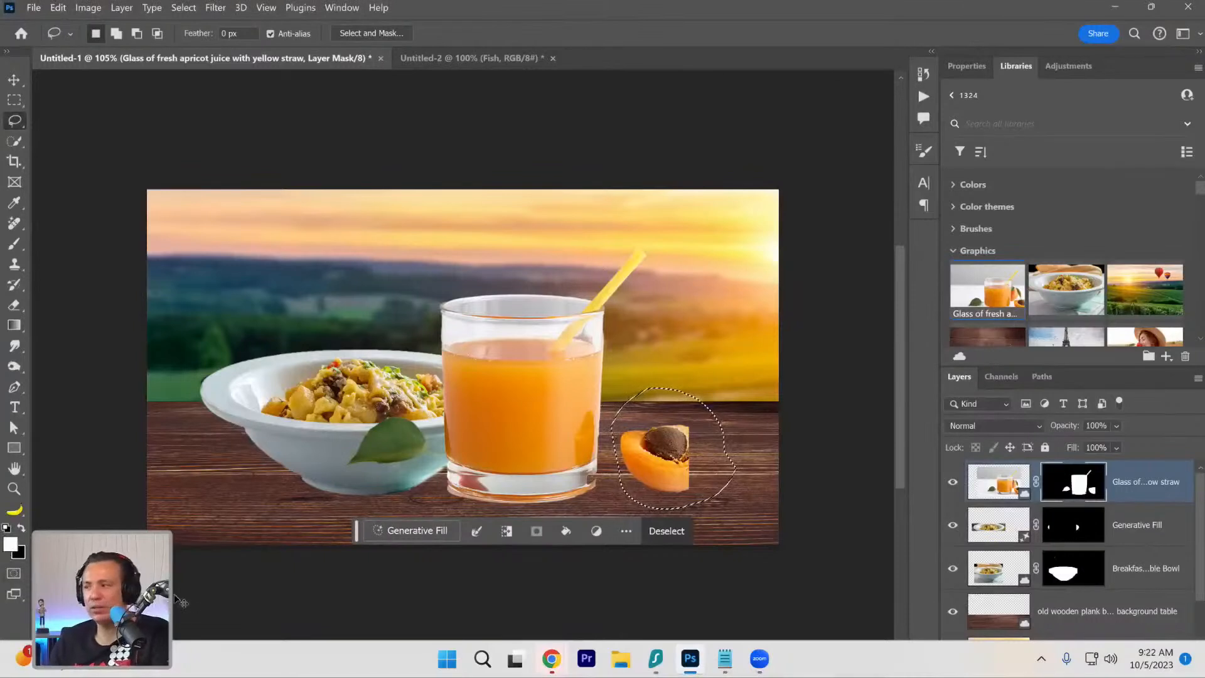
key(Delete)
key(ctrl+d)
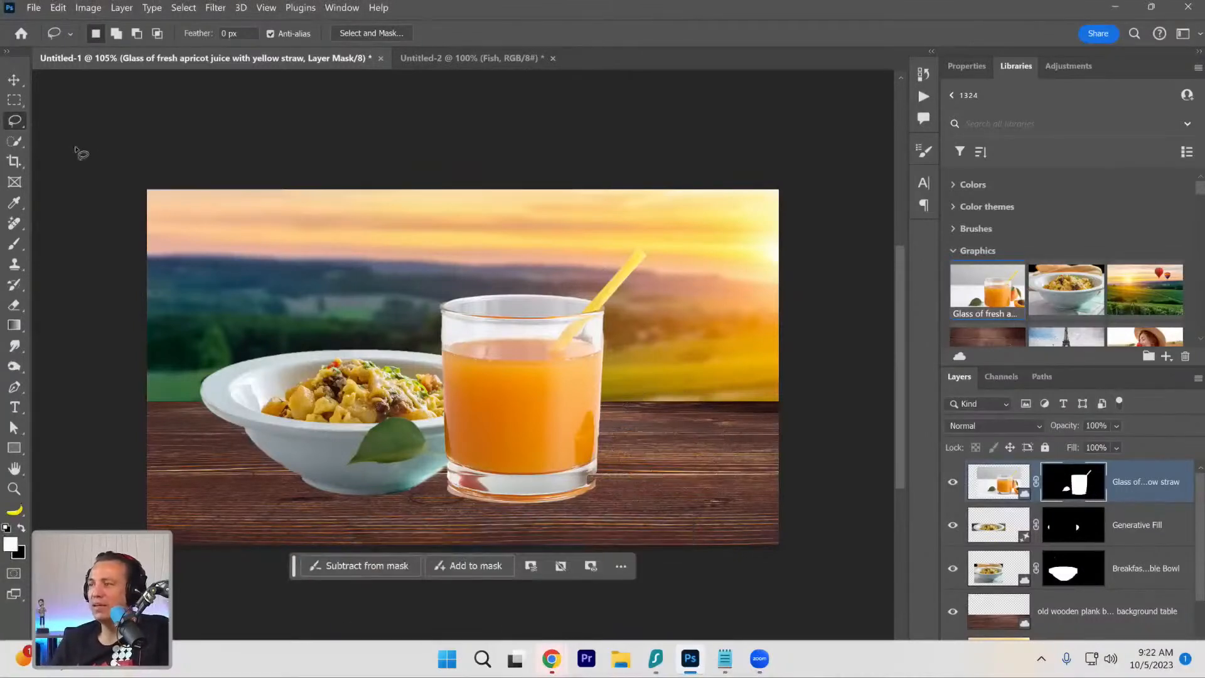
Move the juice glass clear of the bowl on its right side and hide the green leaf on the glass layer's mask.
click(14, 79)
mouse_move(548, 422)
mouse_down()
mouse_move(670, 408)
mouse_move(644, 411)
mouse_up()
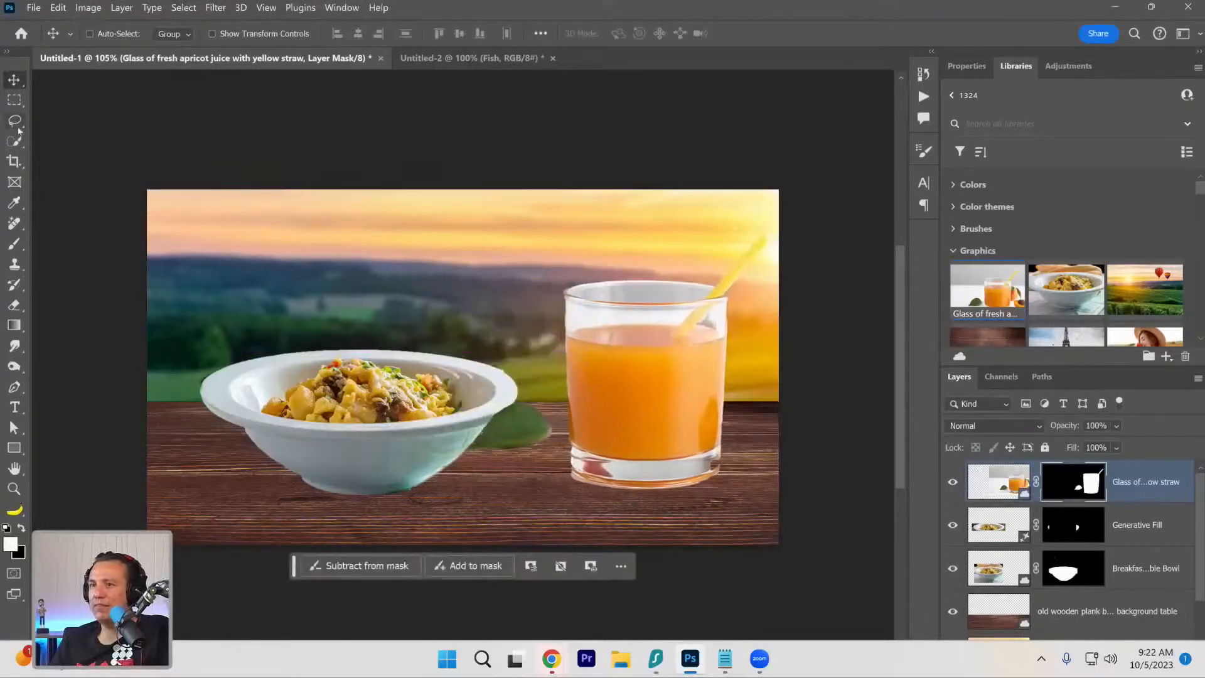
key(l)
mouse_move(546, 371)
mouse_down()
mouse_move(555, 396)
mouse_move(463, 508)
mouse_move(495, 378)
mouse_move(541, 370)
mouse_up()
key(Delete)
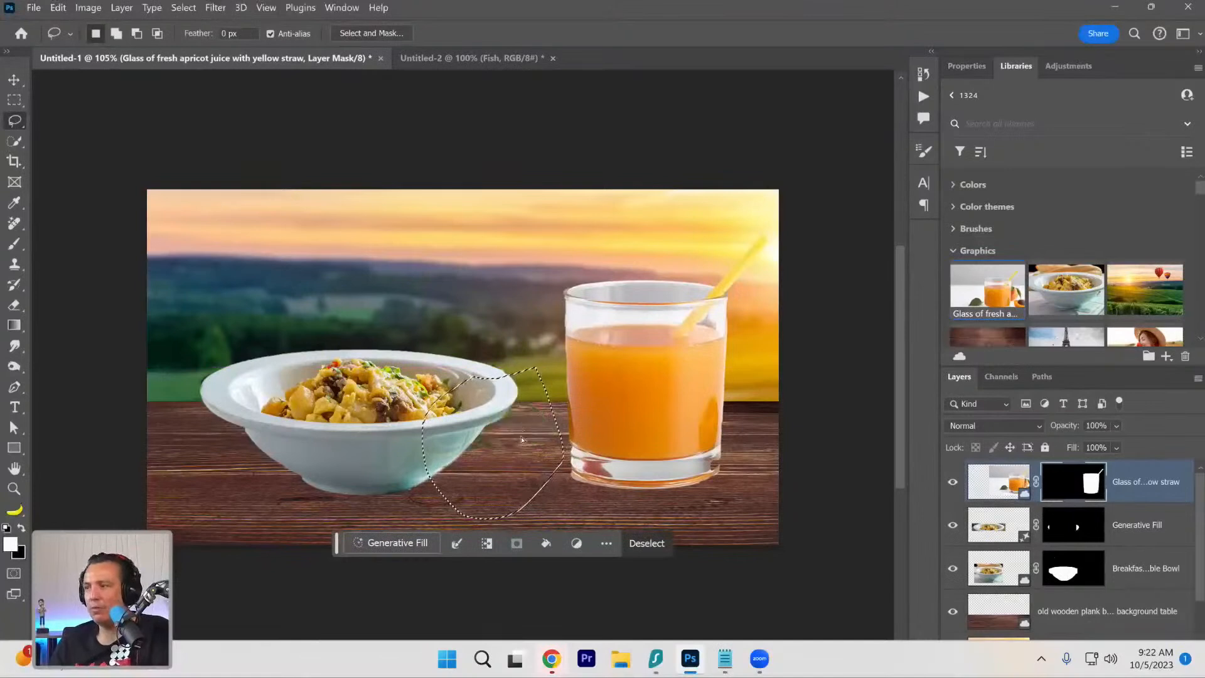
key(ctrl+d)
Scale down the juice glass in proportion to the bowl and rest its base on the wooden tabletop.
click(14, 80)
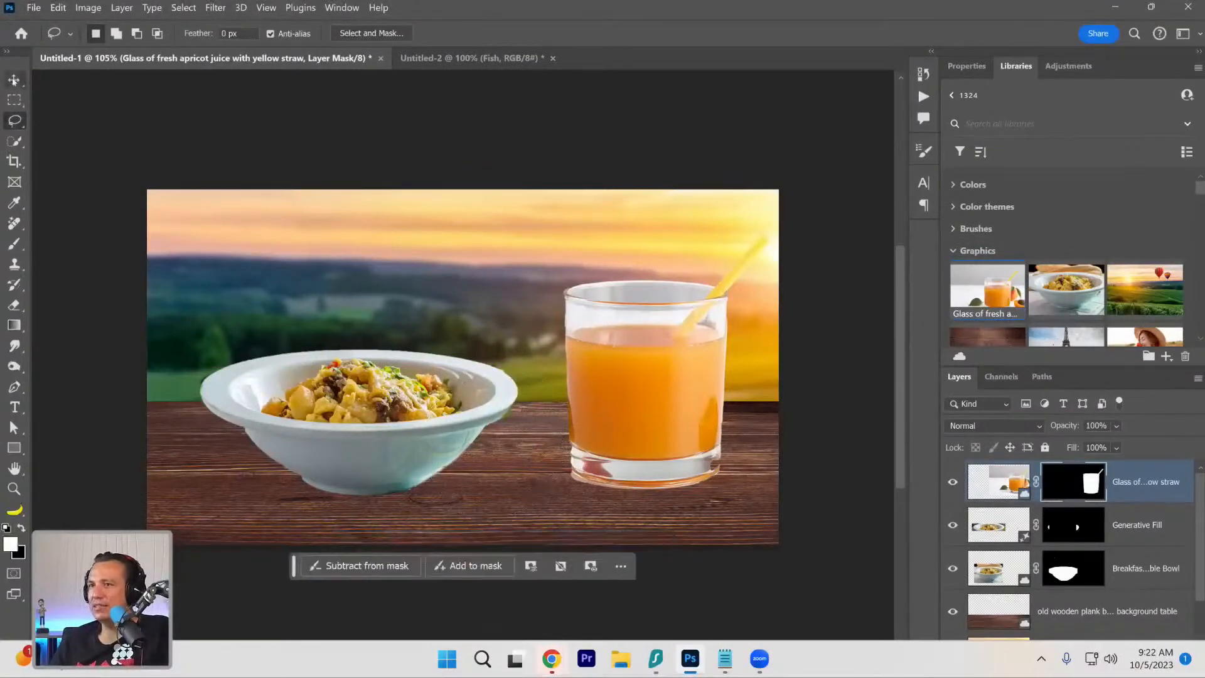
key(ctrl+t)
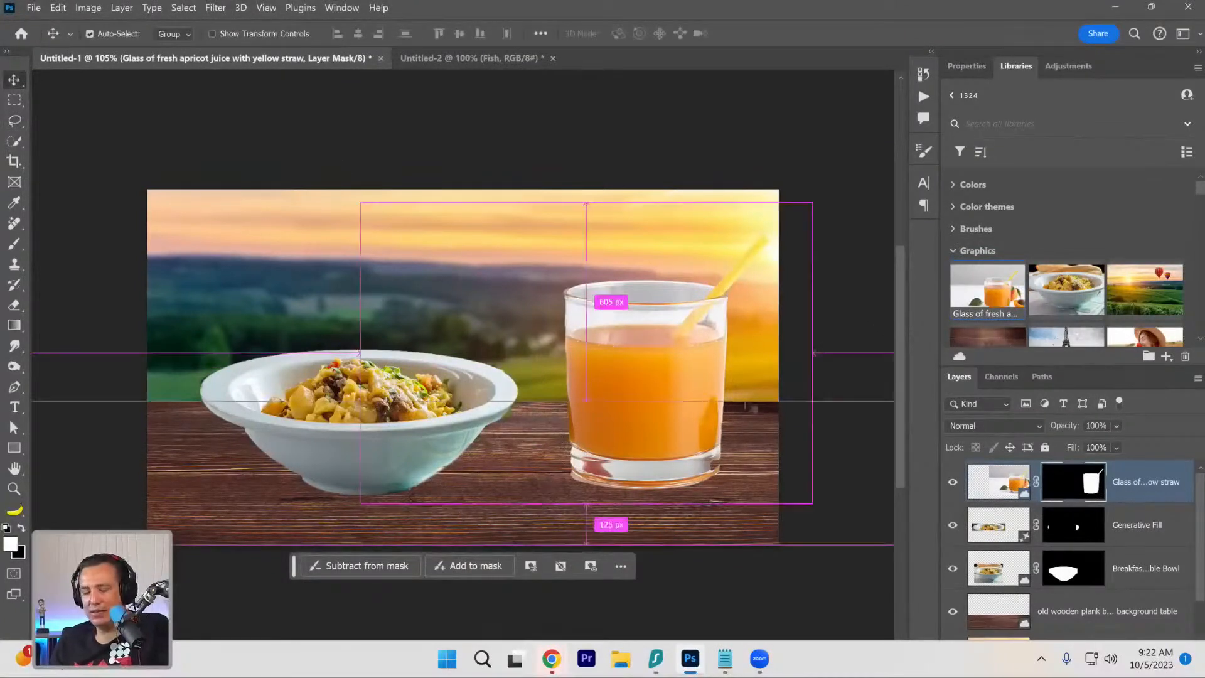
drag(811, 198, 734, 247)
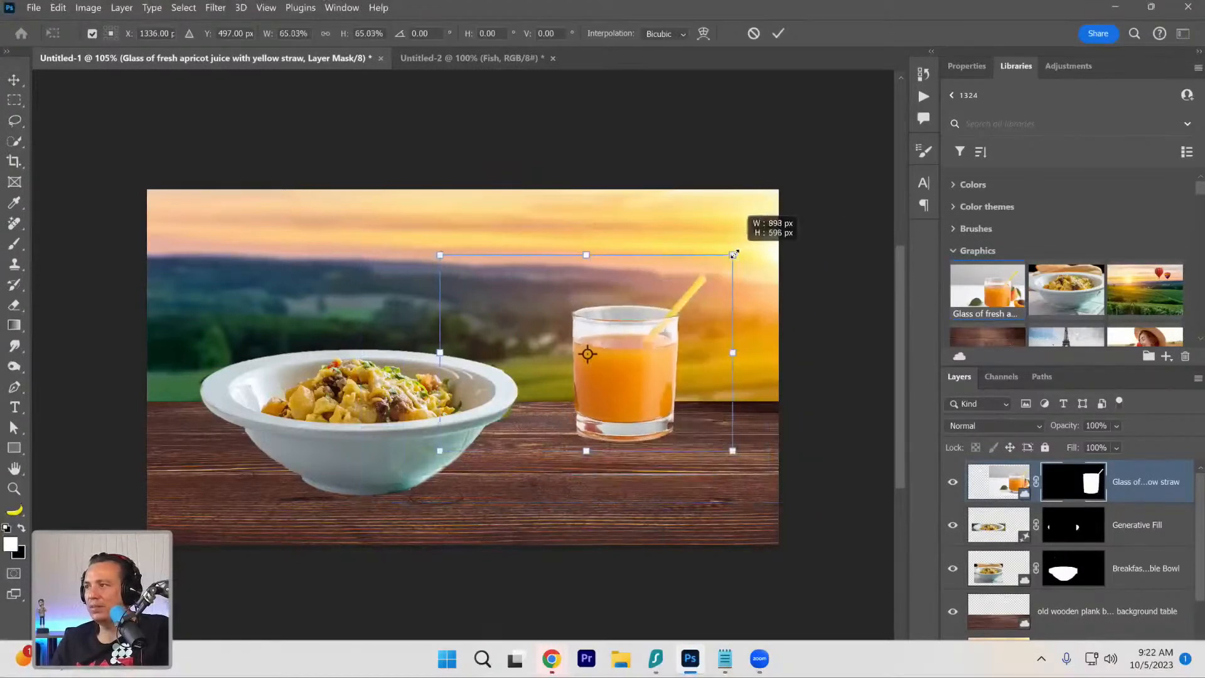
drag(656, 402, 653, 437)
drag(589, 394, 625, 482)
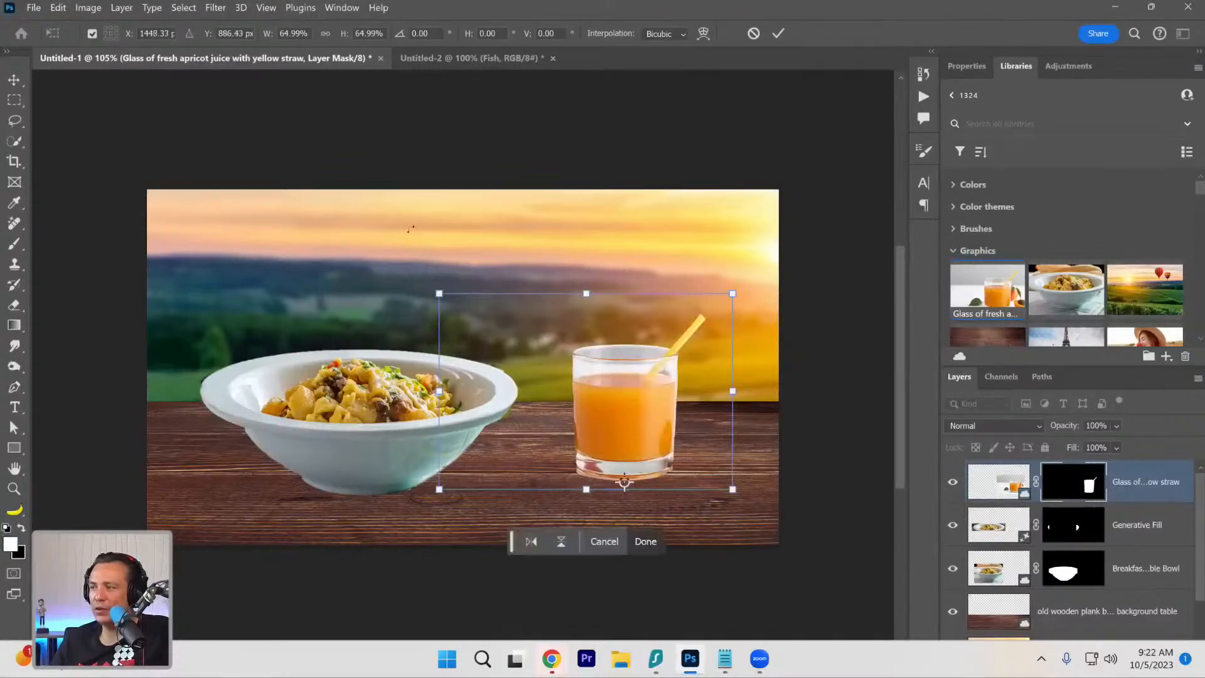
drag(443, 297, 401, 253)
drag(664, 450, 669, 469)
key(Return)
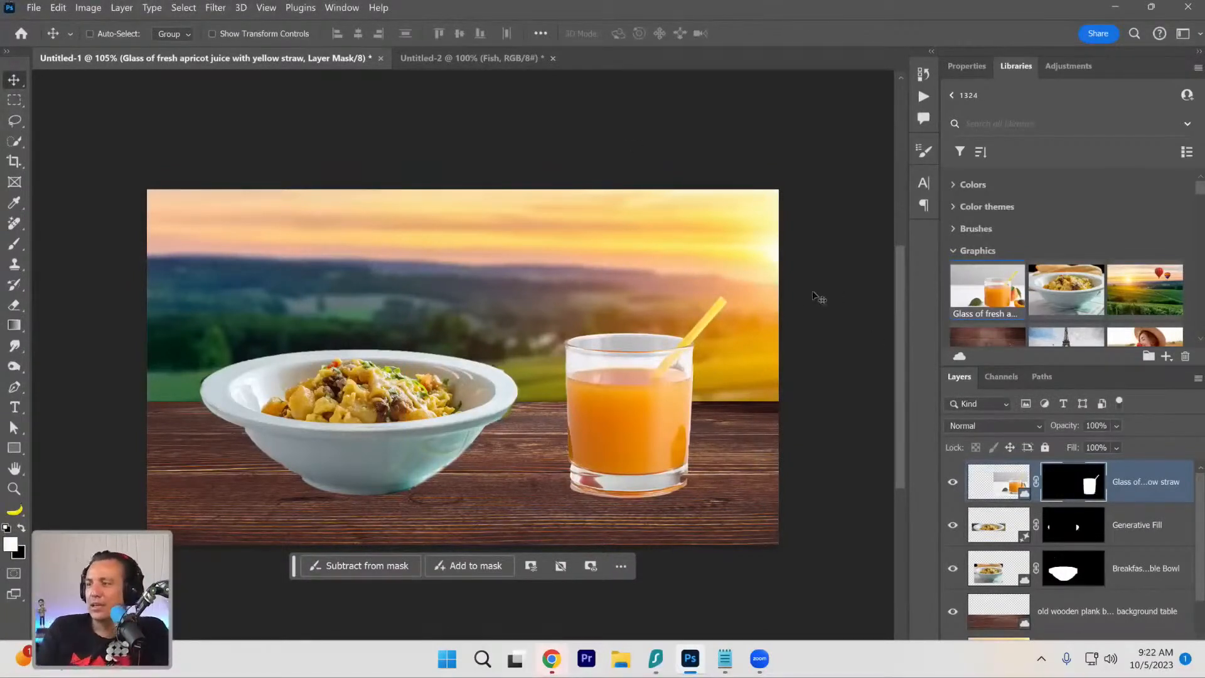
Select the wooden plank table layer, cancel the browser's pending save of AdobeStock_116057408.jpeg, and return to Photoshop.
click(1086, 629)
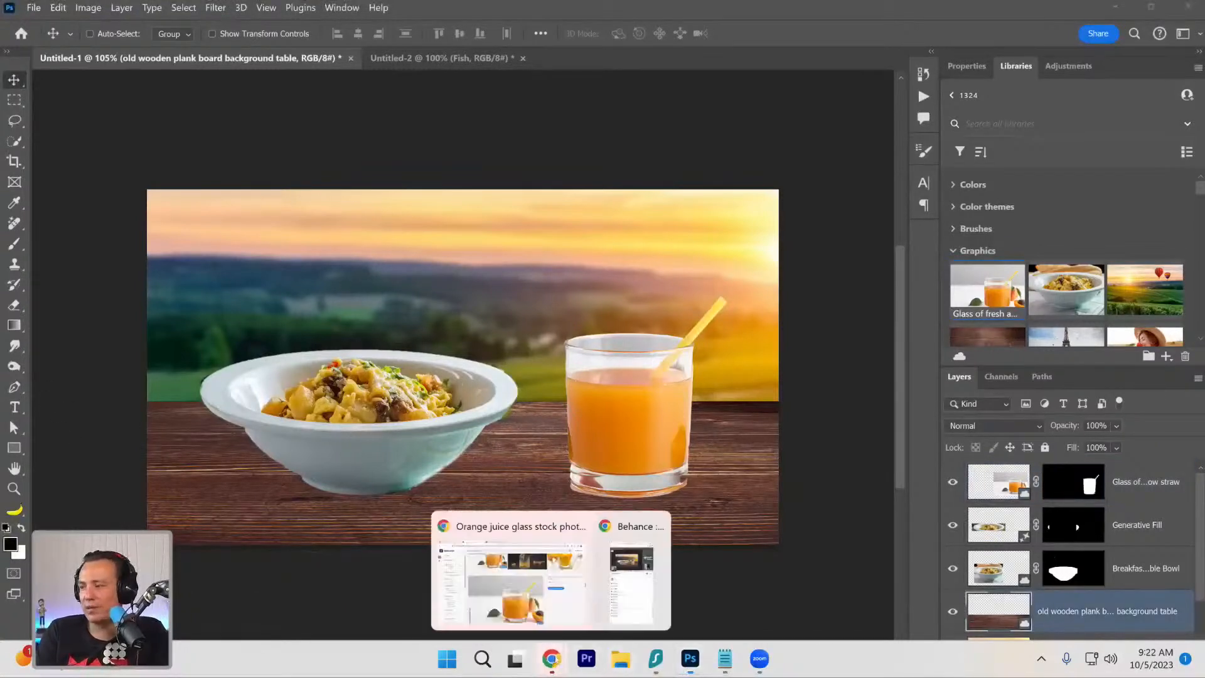
click(521, 584)
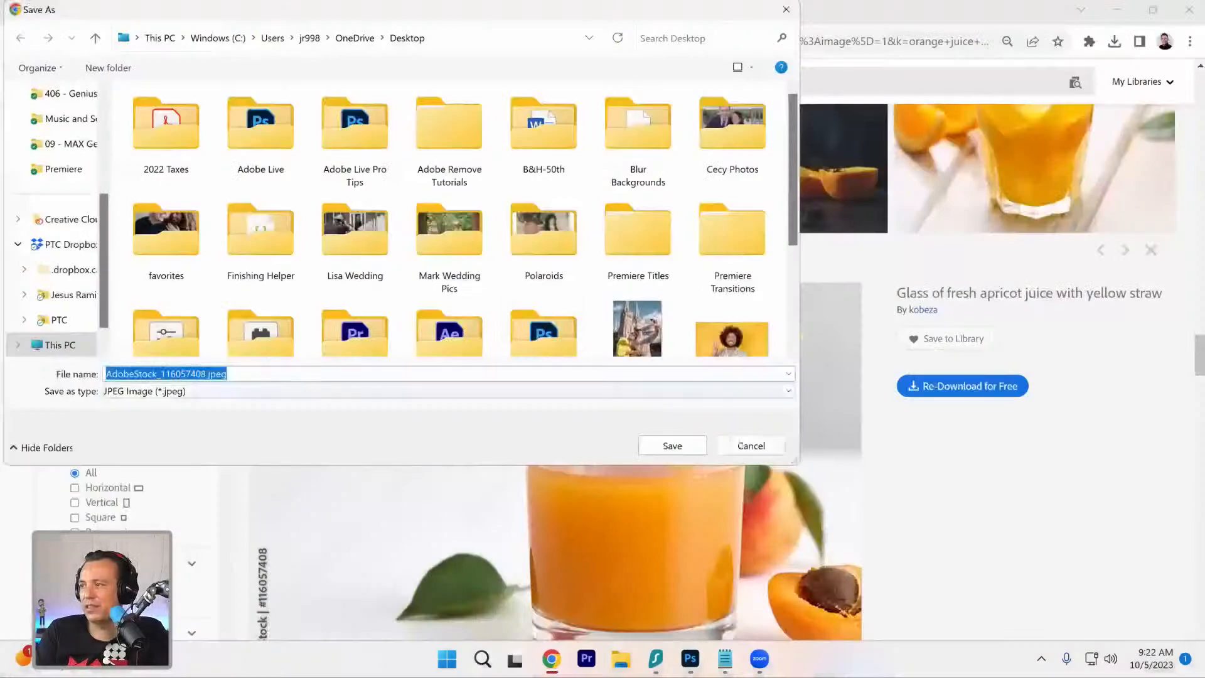
click(751, 446)
click(1116, 9)
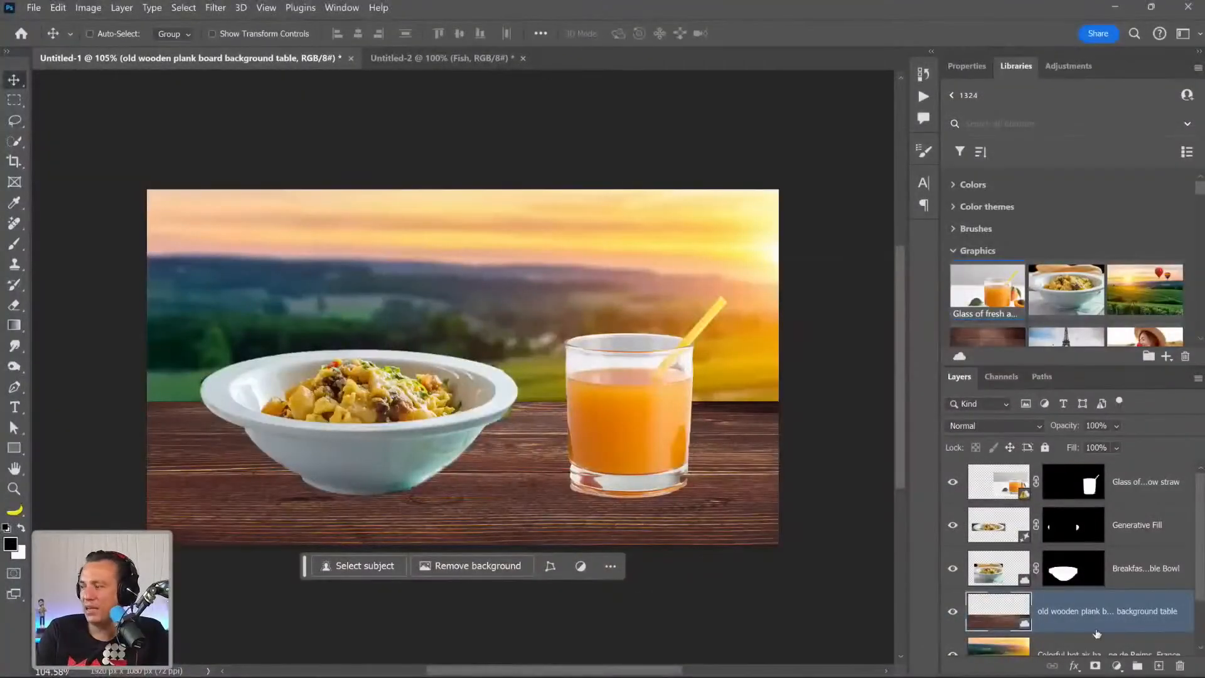
Paint soft black shadows beneath the bowl and glass on a new layer above the wooden table, and set its opacity to 47%.
click(1158, 665)
click(15, 244)
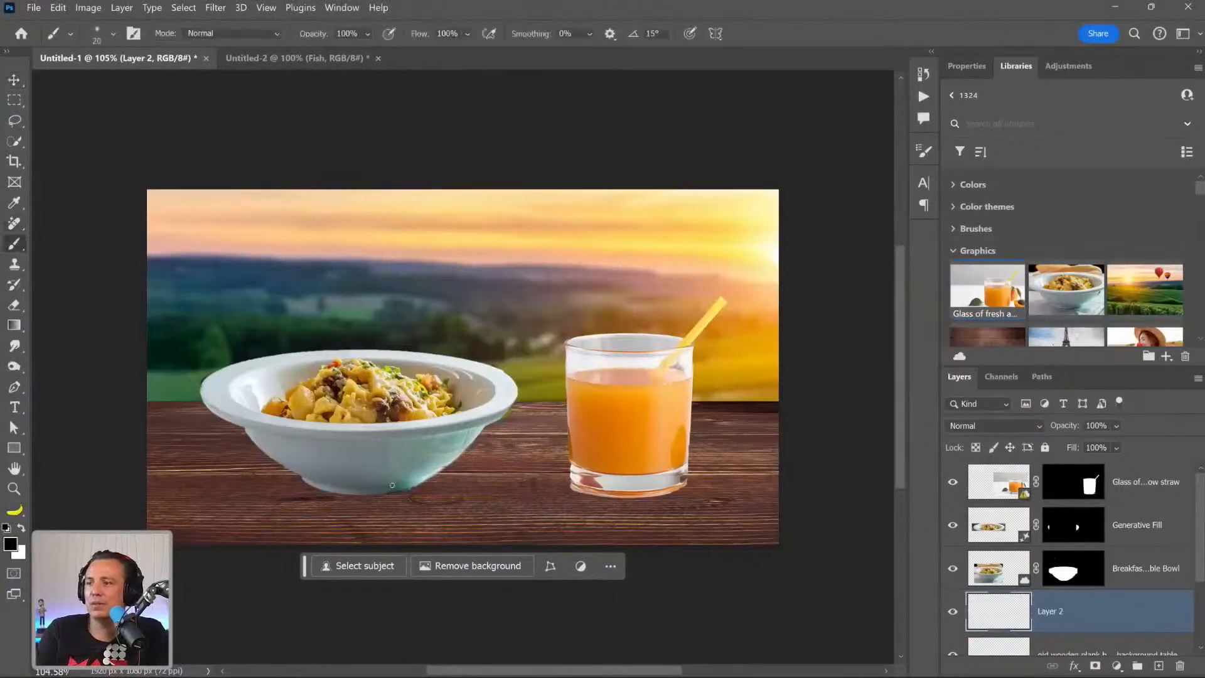
key(bracketright)
key(bracketright)
key(bracketright)
key(bracketright)
key(bracketright)
key(bracketright)
key(bracketright)
key(bracketright)
key(bracketright)
key(bracketright)
key(bracketright)
key(bracketright)
key(bracketright)
key(bracketright)
key(bracketright)
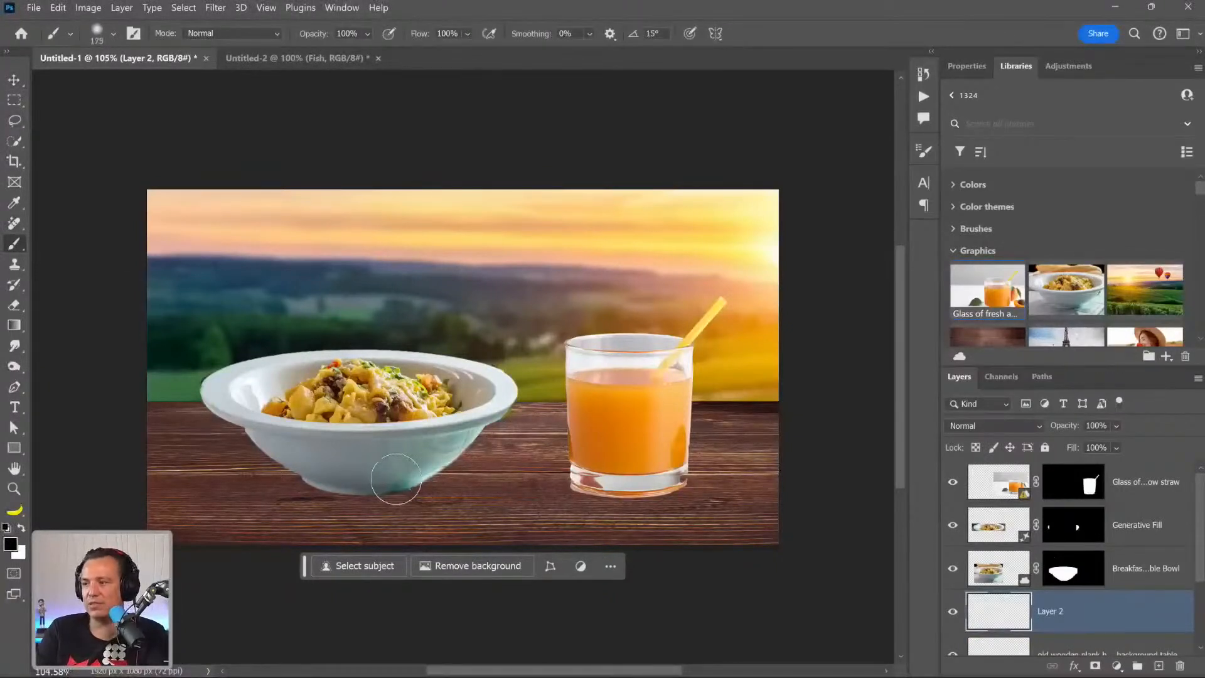
drag(382, 485, 188, 544)
mouse_move(339, 489)
mouse_down()
mouse_move(302, 487)
mouse_move(371, 503)
mouse_move(188, 521)
mouse_up()
mouse_move(640, 510)
mouse_down()
mouse_move(586, 516)
mouse_move(668, 511)
mouse_up()
mouse_move(1116, 426)
mouse_down()
mouse_move(1121, 439)
mouse_move(1105, 446)
mouse_move(1127, 447)
mouse_up()
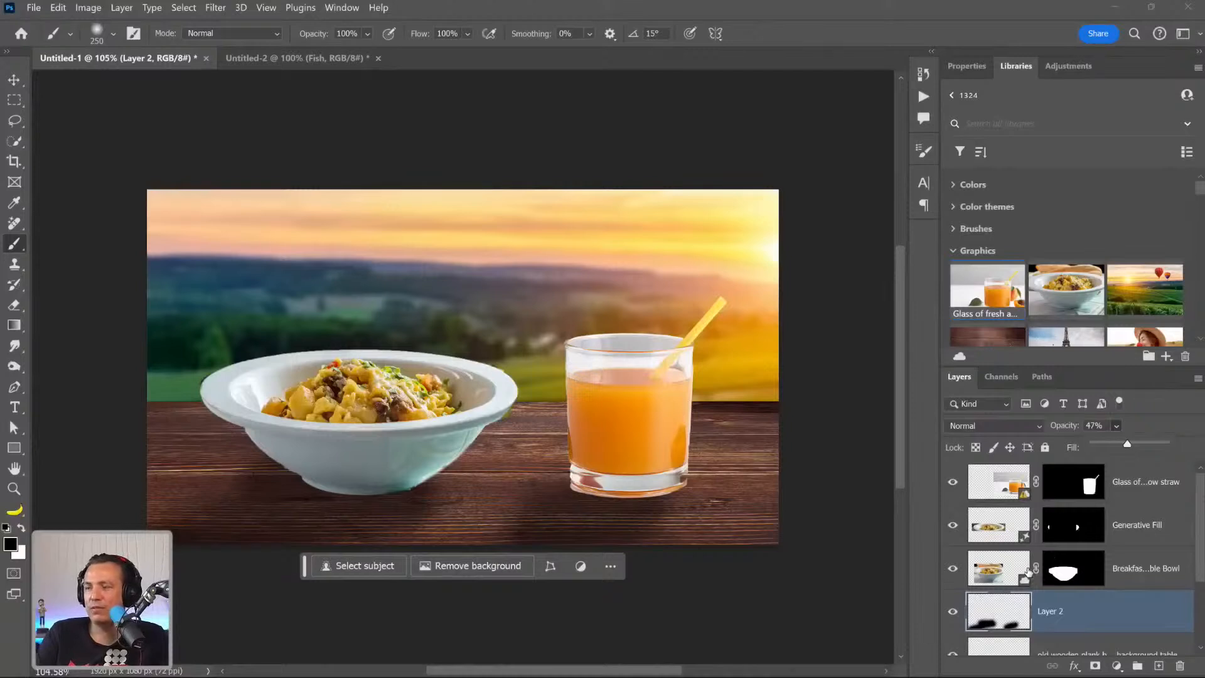
Add a new layer above the juice glass layer and fill the whole canvas with black in Quick Mask mode.
click(985, 493)
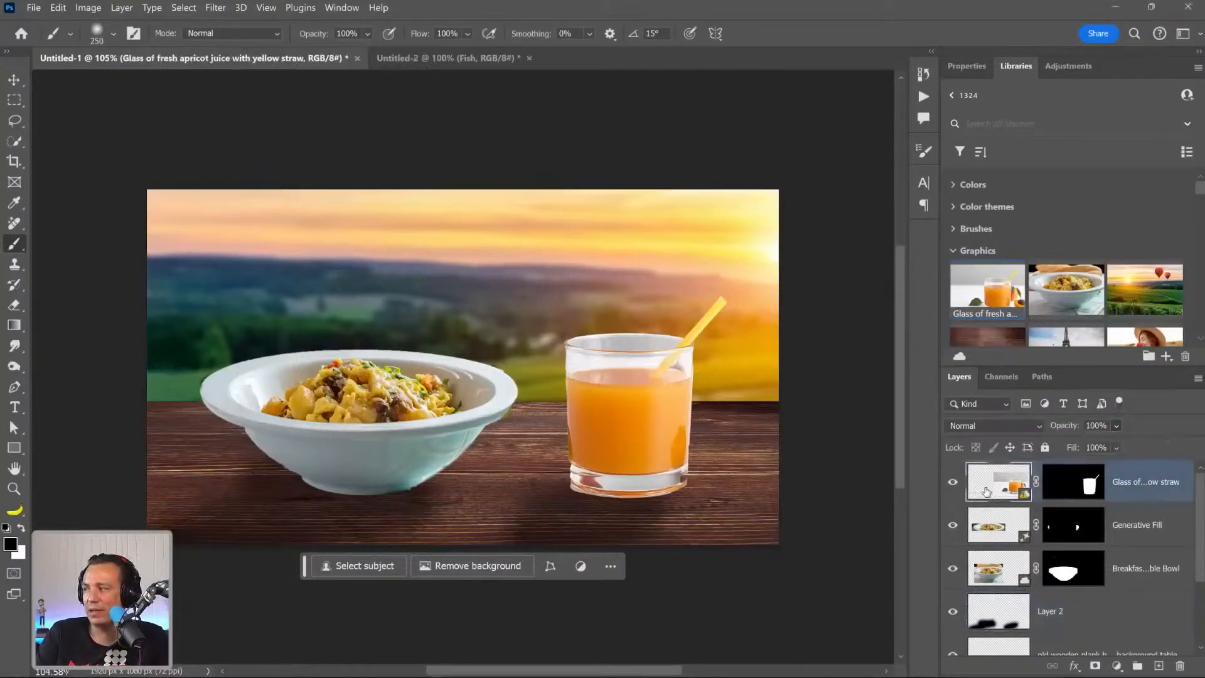
click(1158, 666)
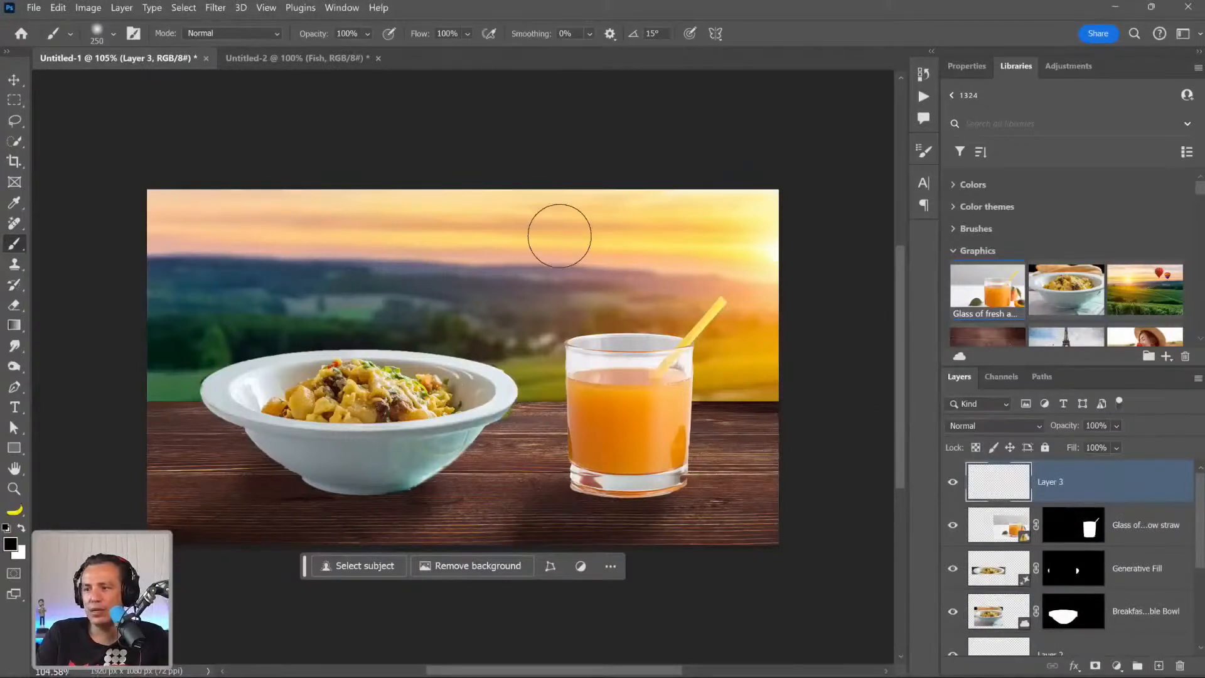
key(q)
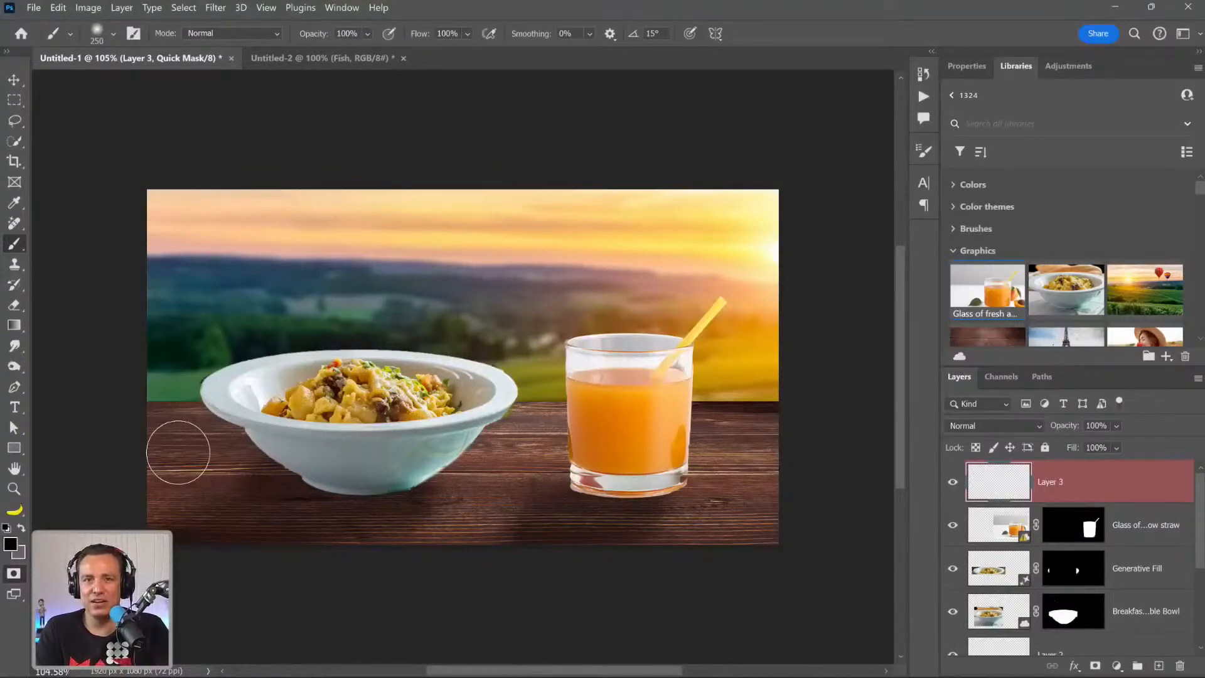
key(alt+BackSpace)
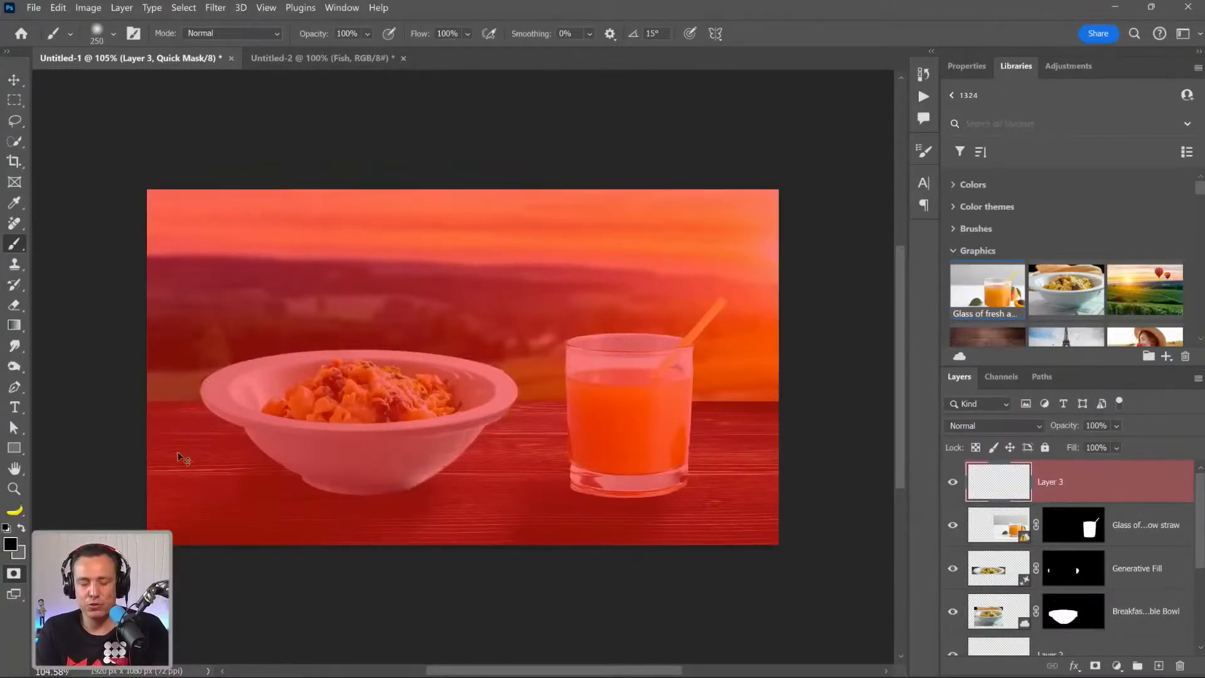
Fade the Quick Mask fill to 40% opacity in Normal mode.
key(ctrl+shift+f)
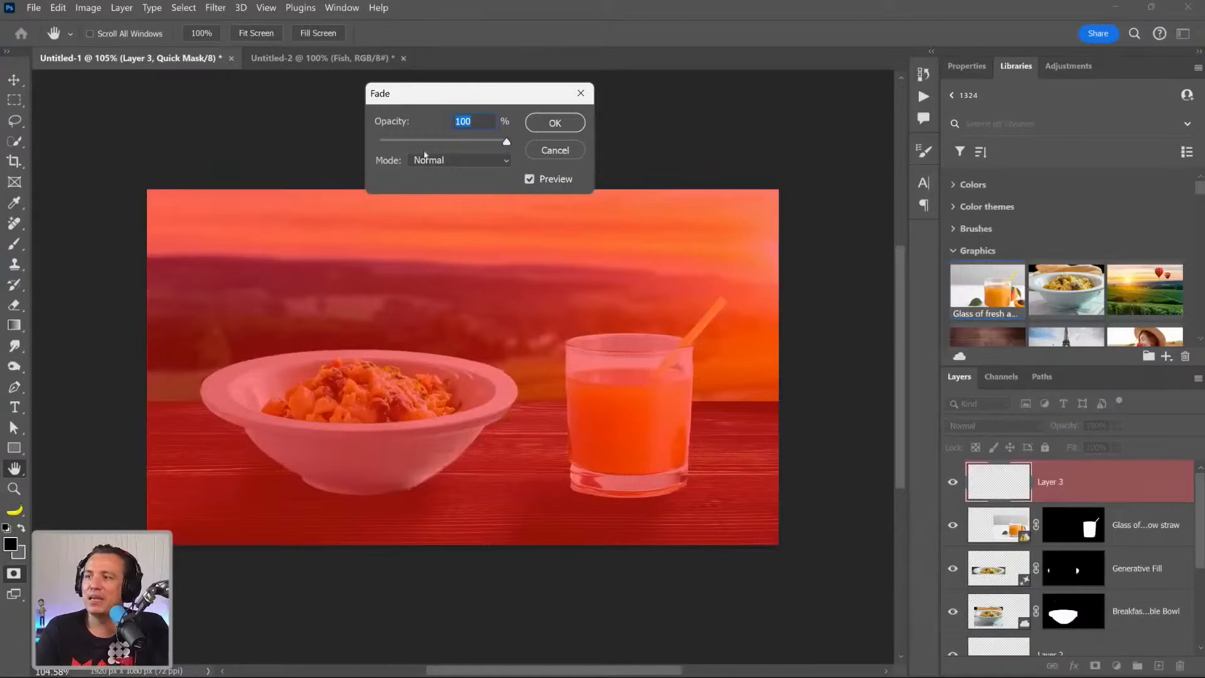
drag(445, 138, 379, 152)
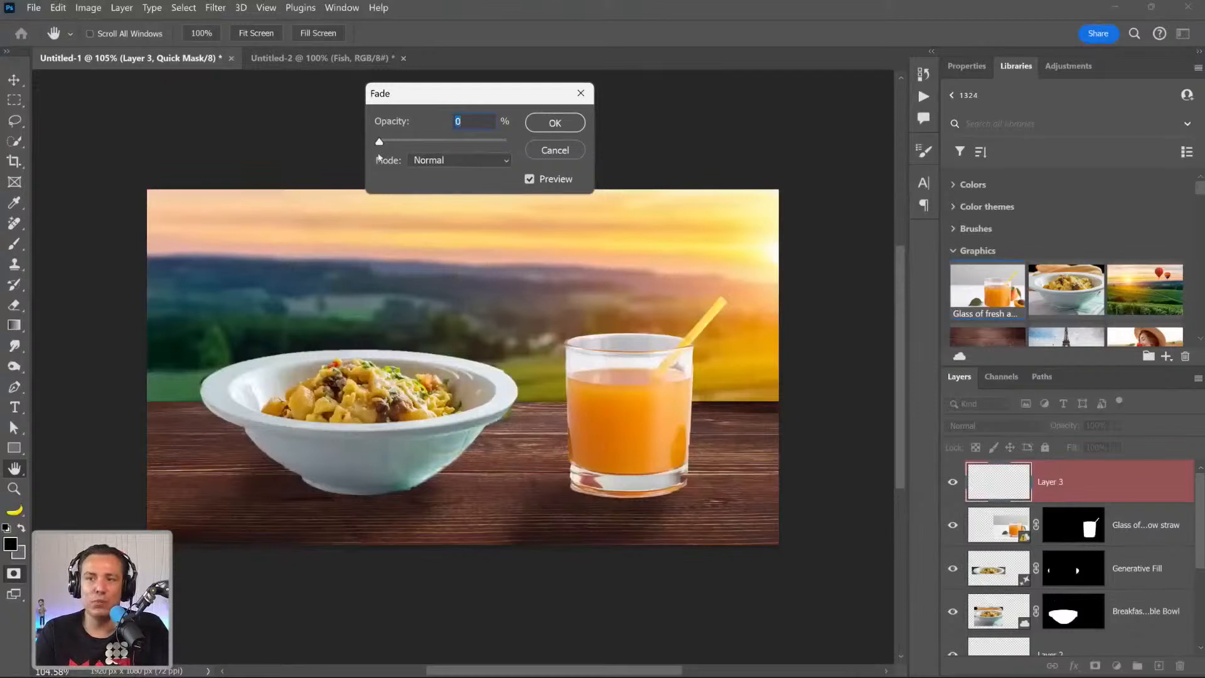
drag(379, 143, 509, 142)
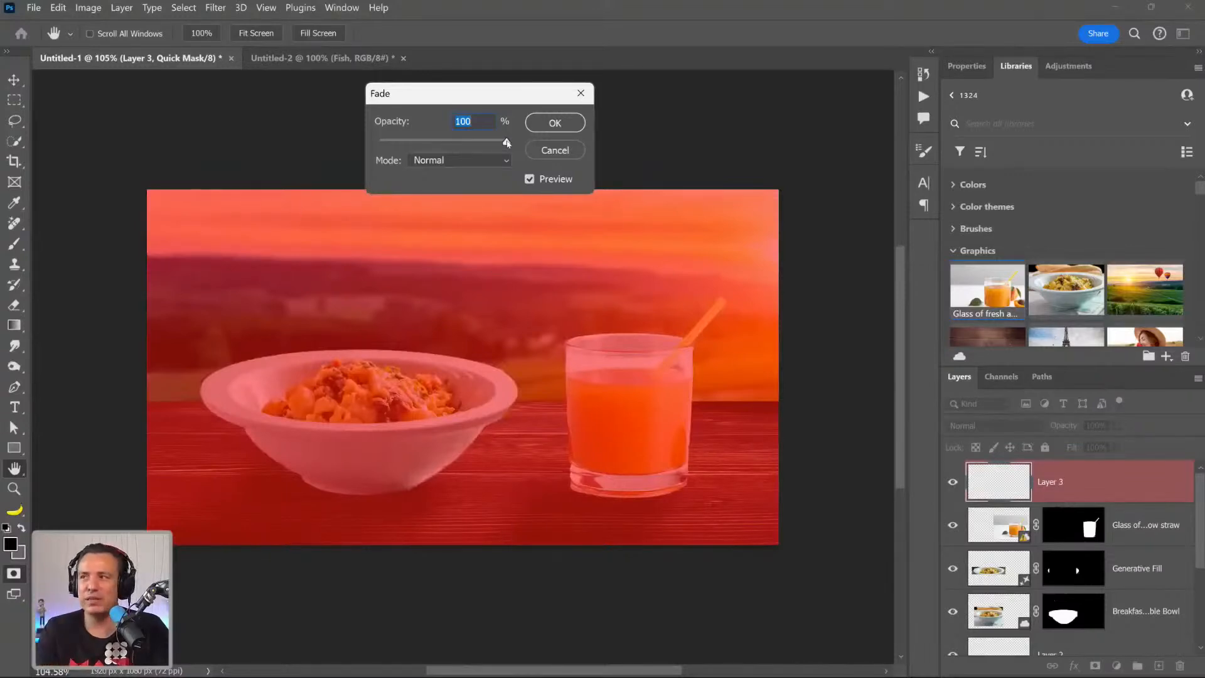
drag(507, 143, 435, 140)
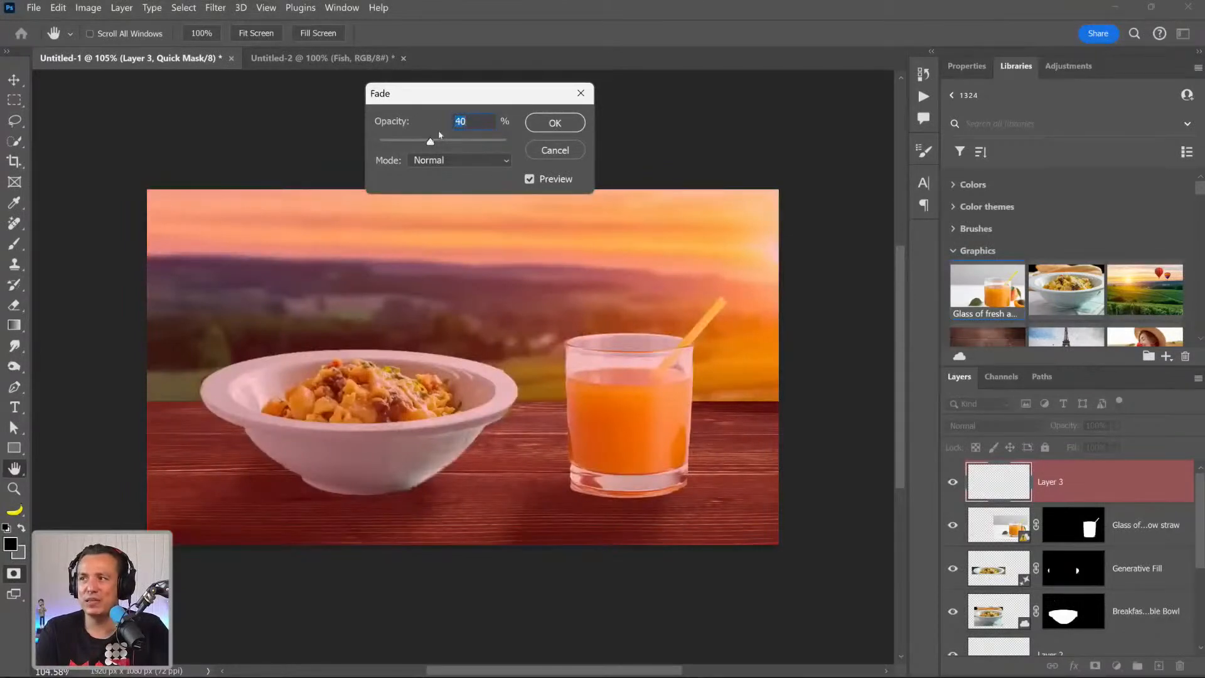
click(564, 123)
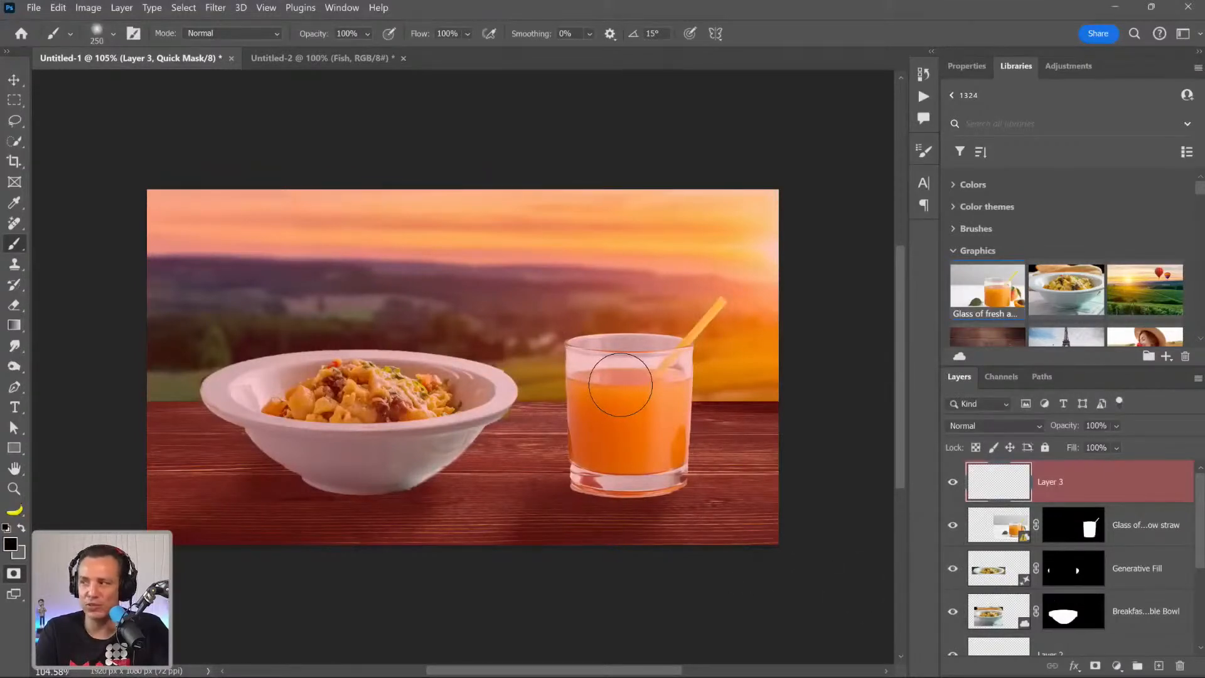
Convert the Quick Mask to a partial selection of the whole canvas and run Generative Fill with an empty prompt.
key(q)
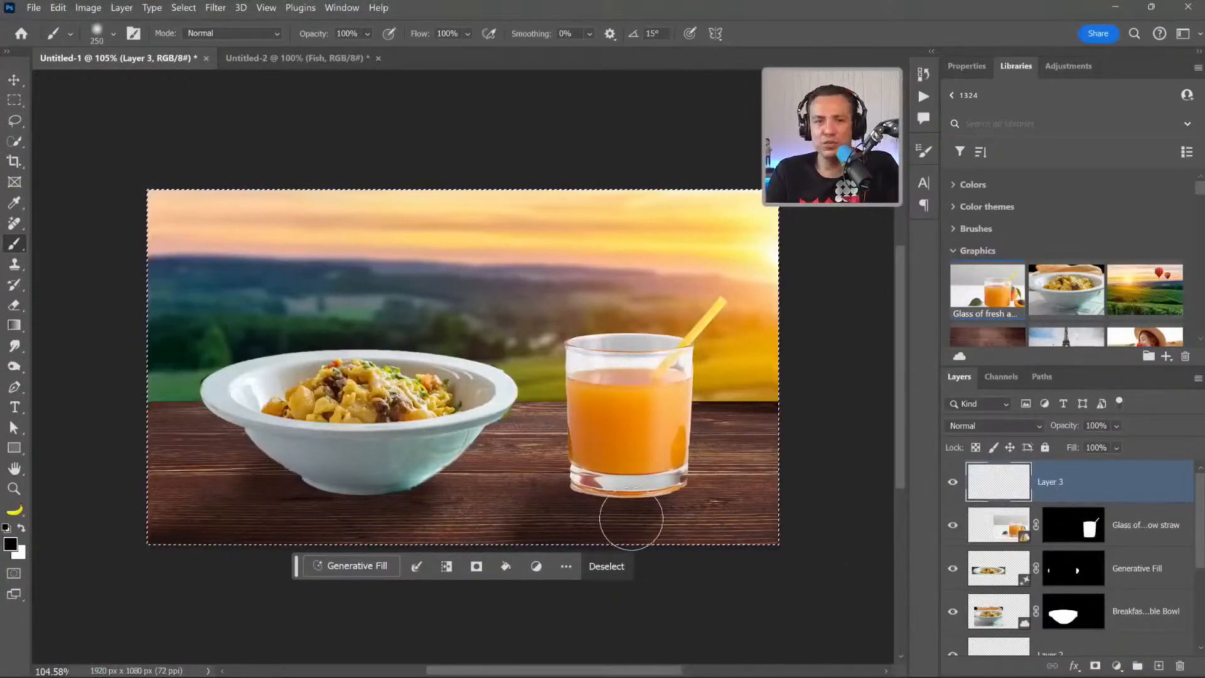
click(355, 566)
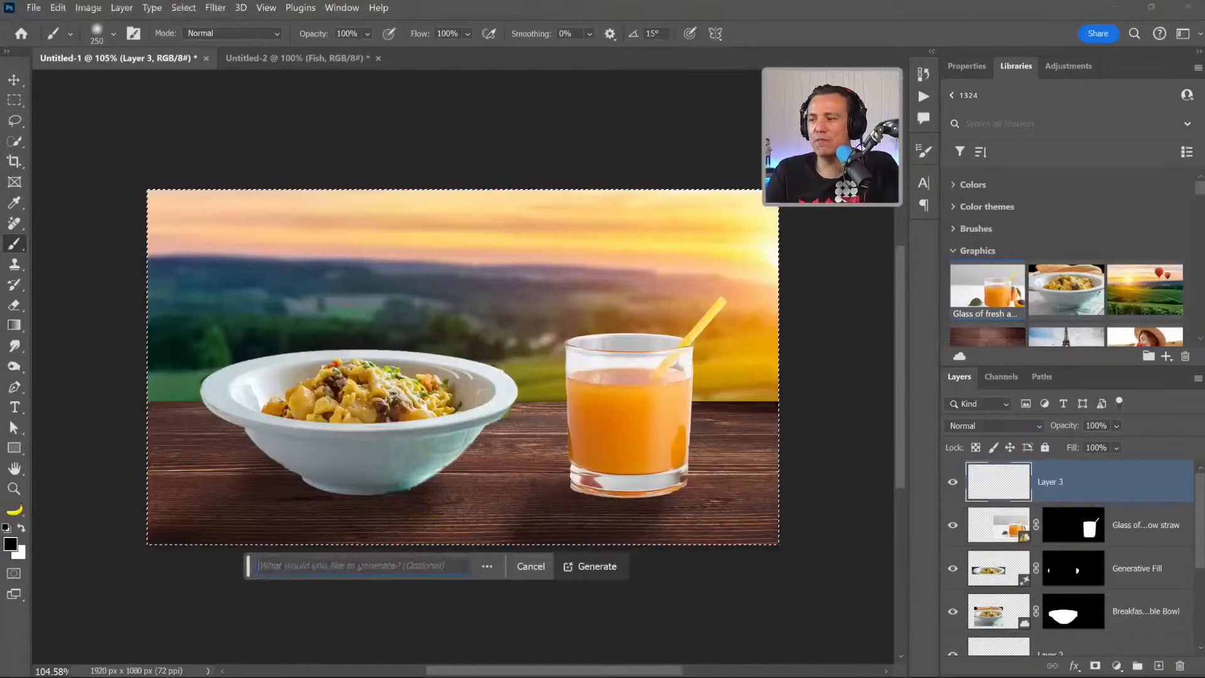
click(576, 566)
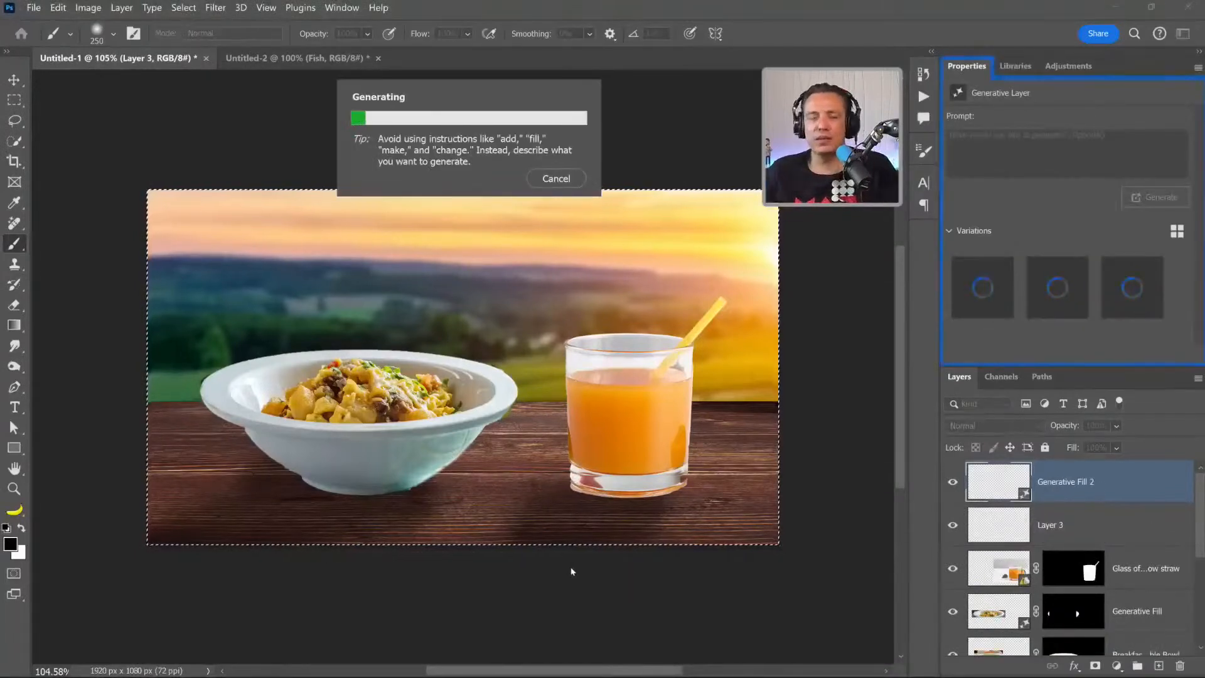
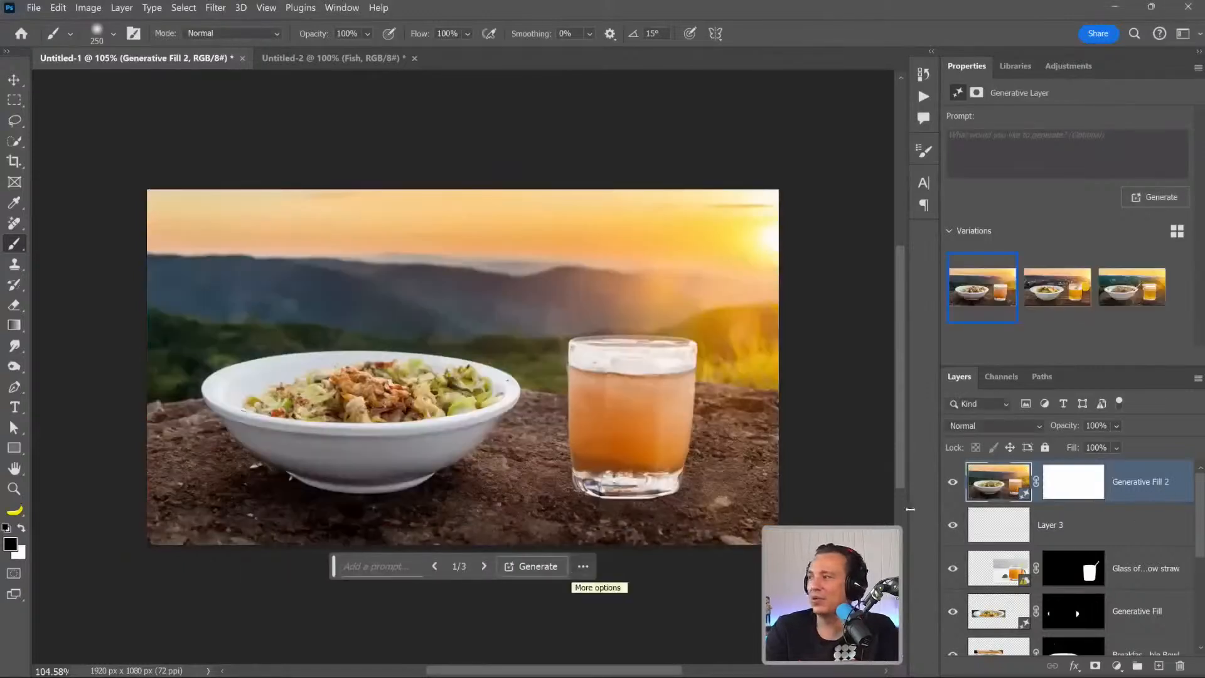
Compare the three Generative Fill variations of the bowl and glass scene and return to the first one.
click(1034, 287)
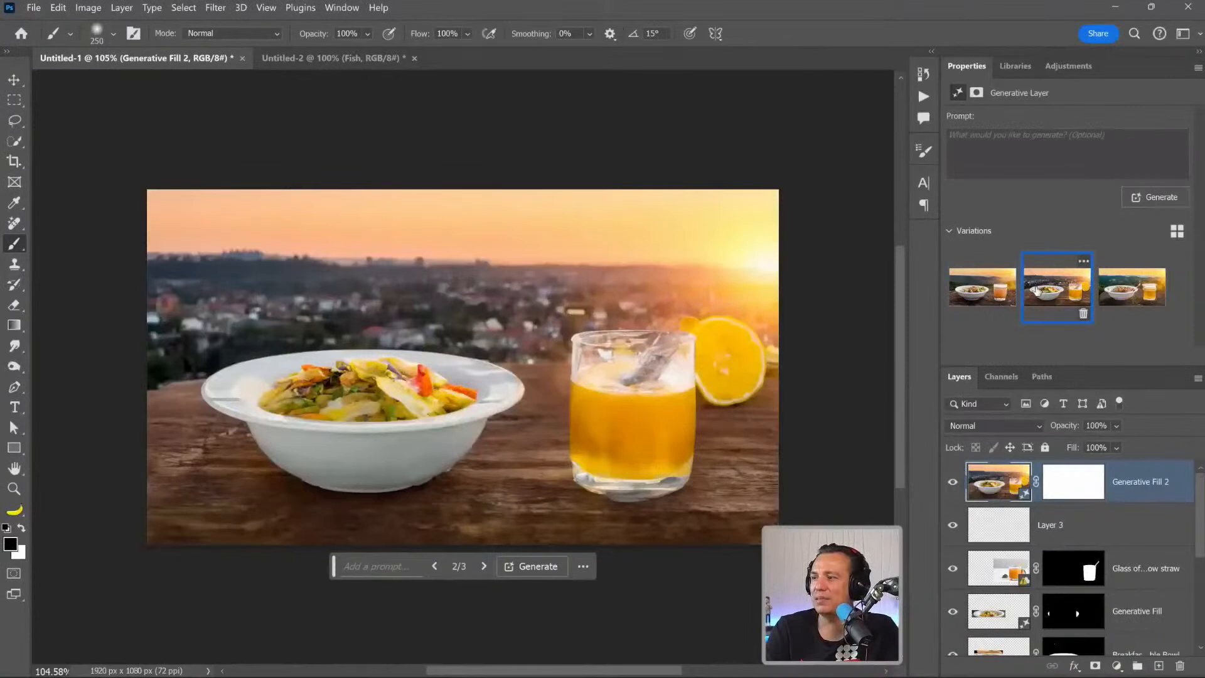
click(1103, 287)
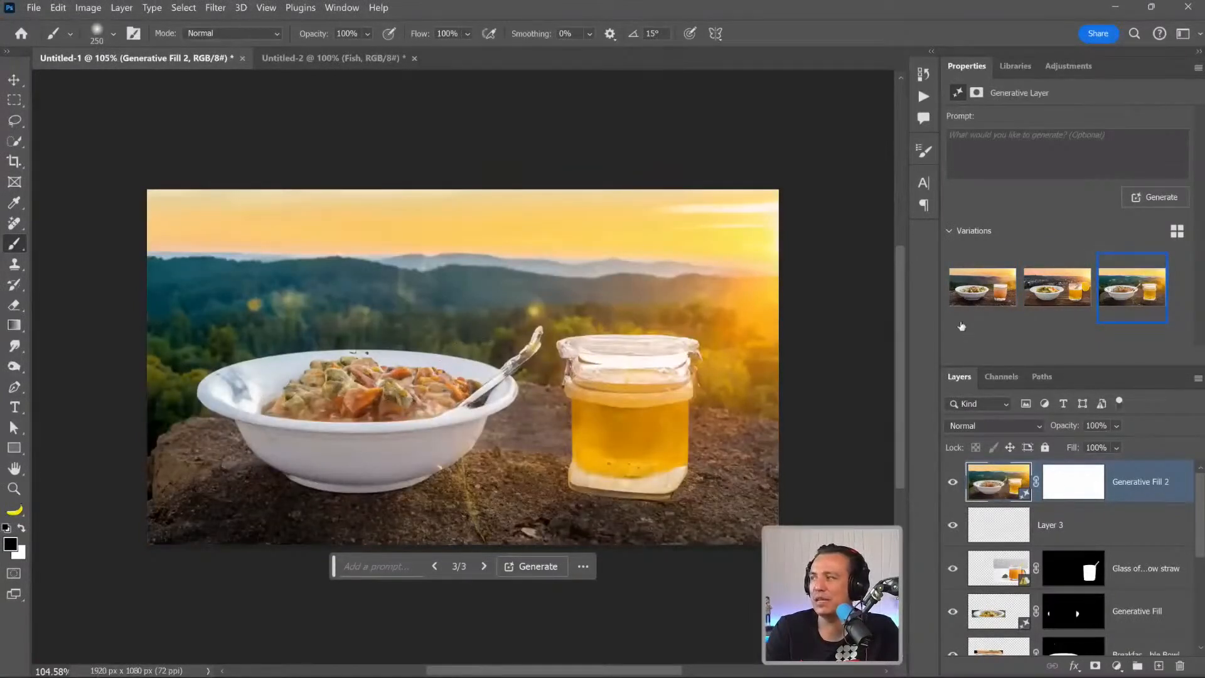
click(1056, 289)
click(960, 302)
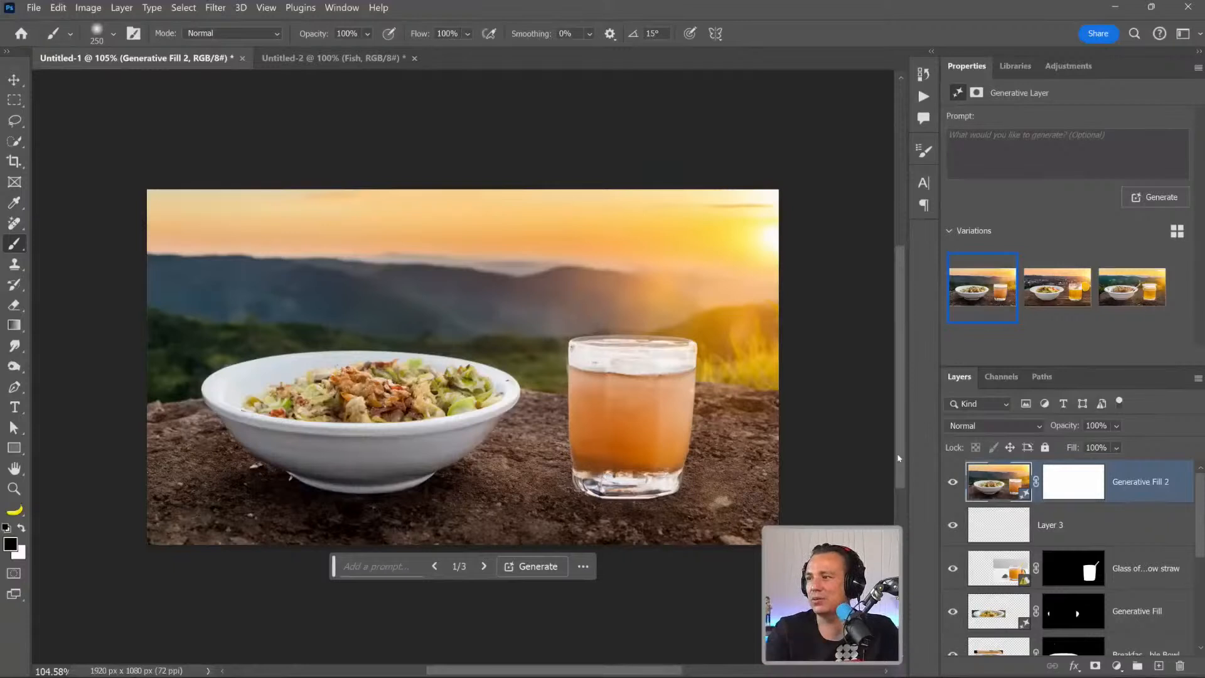
Enter "hyperrealistic" as the prompt of the Generative Fill 2 layer.
click(948, 147)
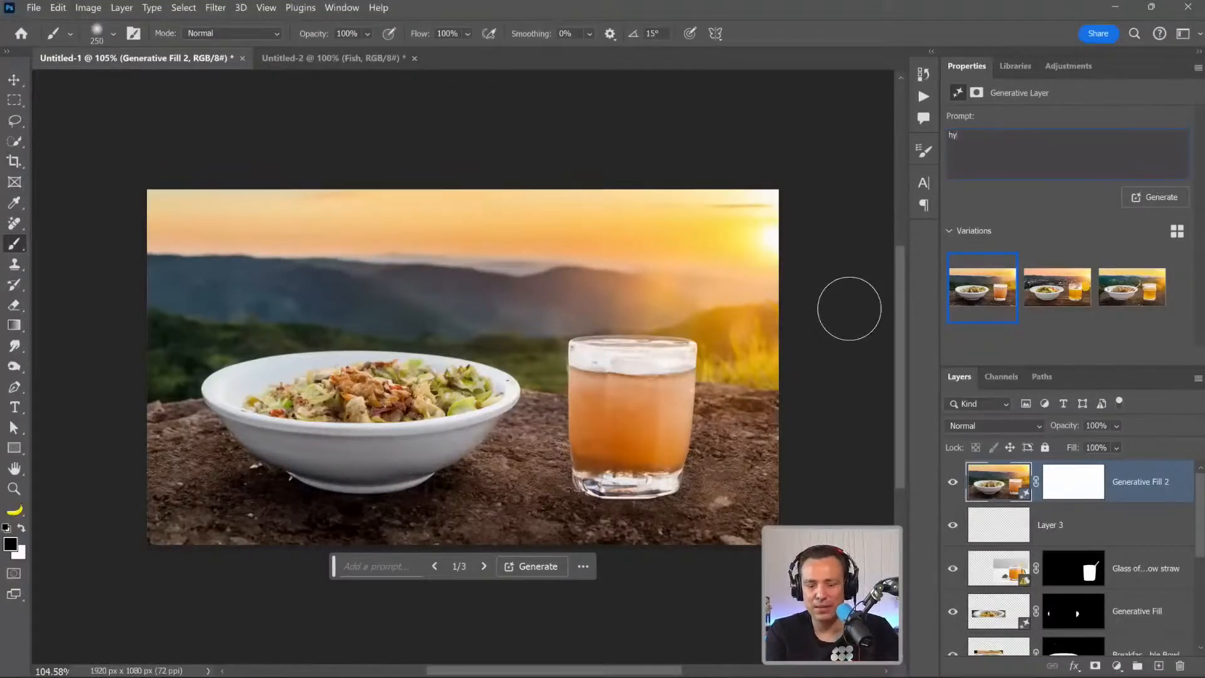
text(hyperrealistic)
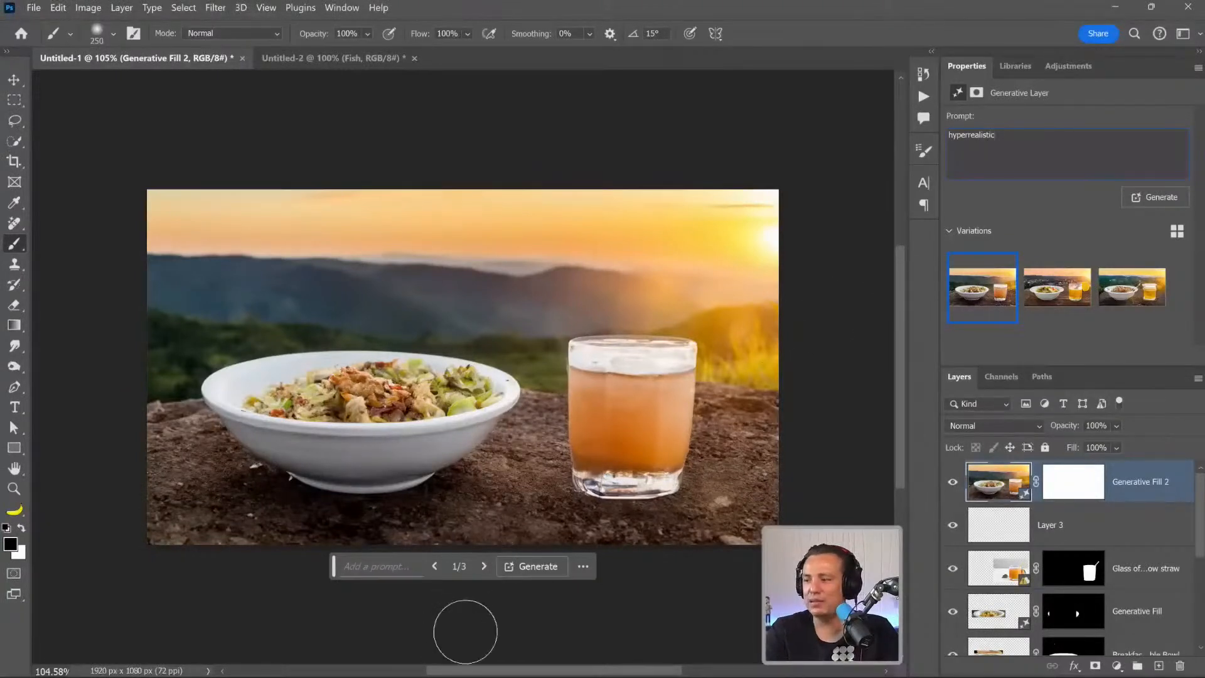
Switch to the Adobe Firefly text-to-image page in the browser.
mouse_move(467, 675)
click(552, 664)
click(531, 567)
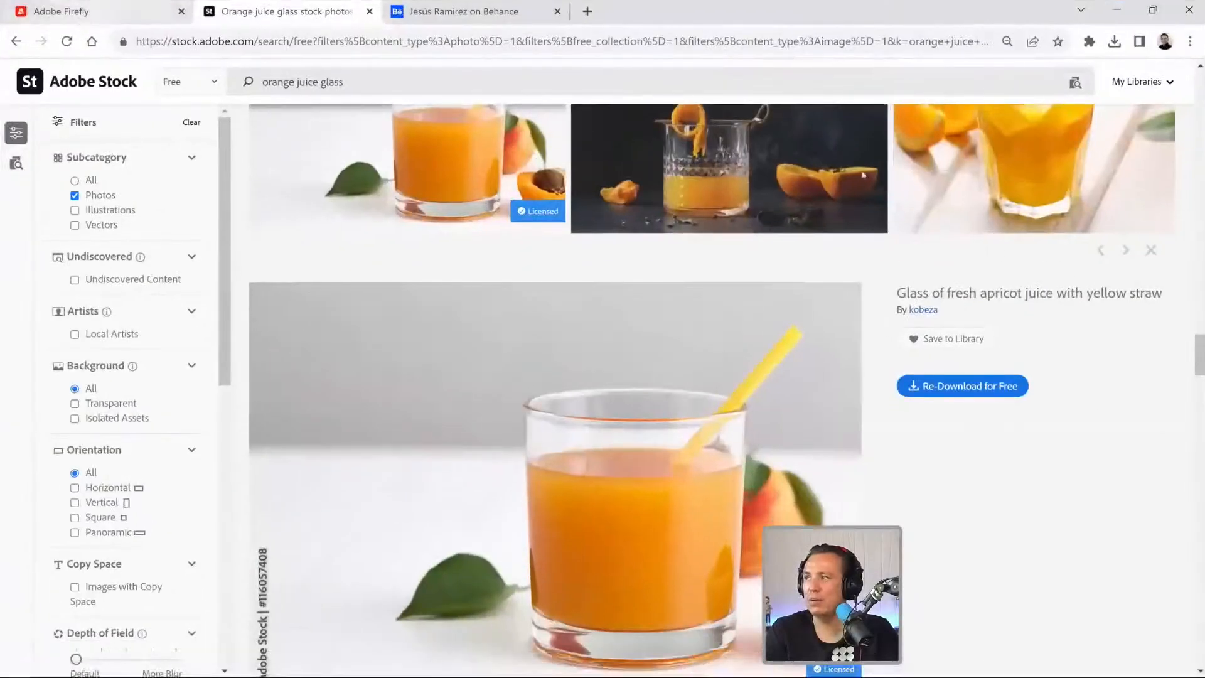
click(82, 10)
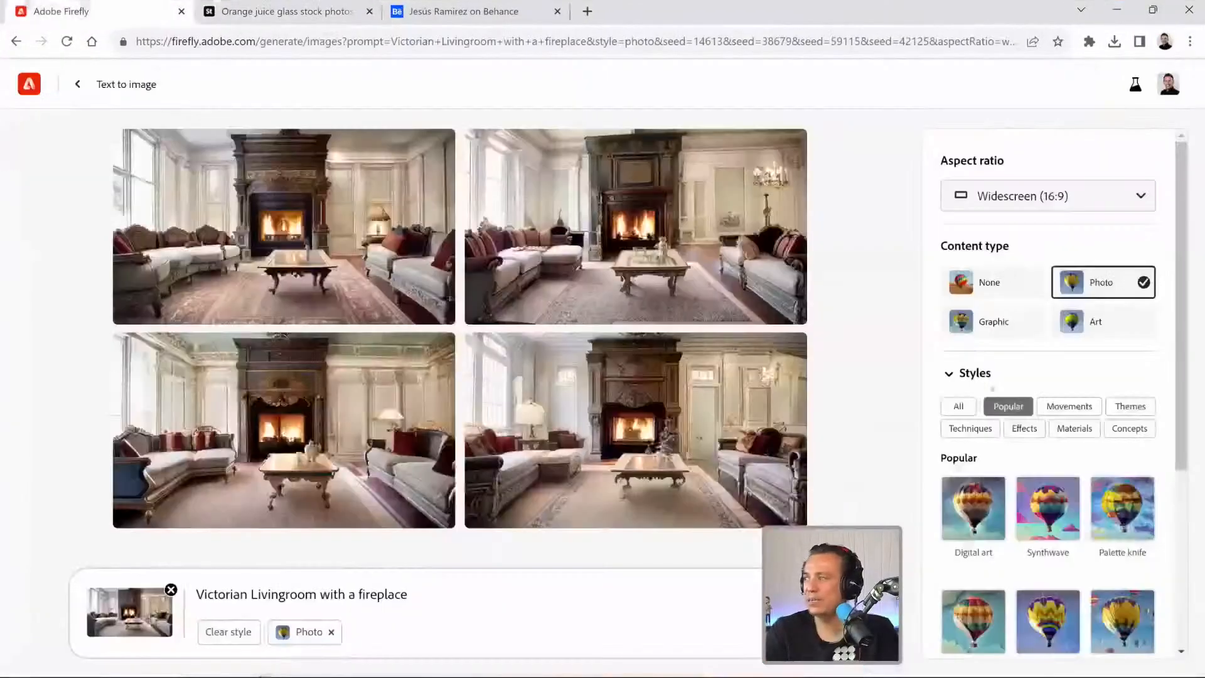
Look through the color and tone, lighting and composition options, and set the composition to Wide angle.
scroll(998, 390, down, 2)
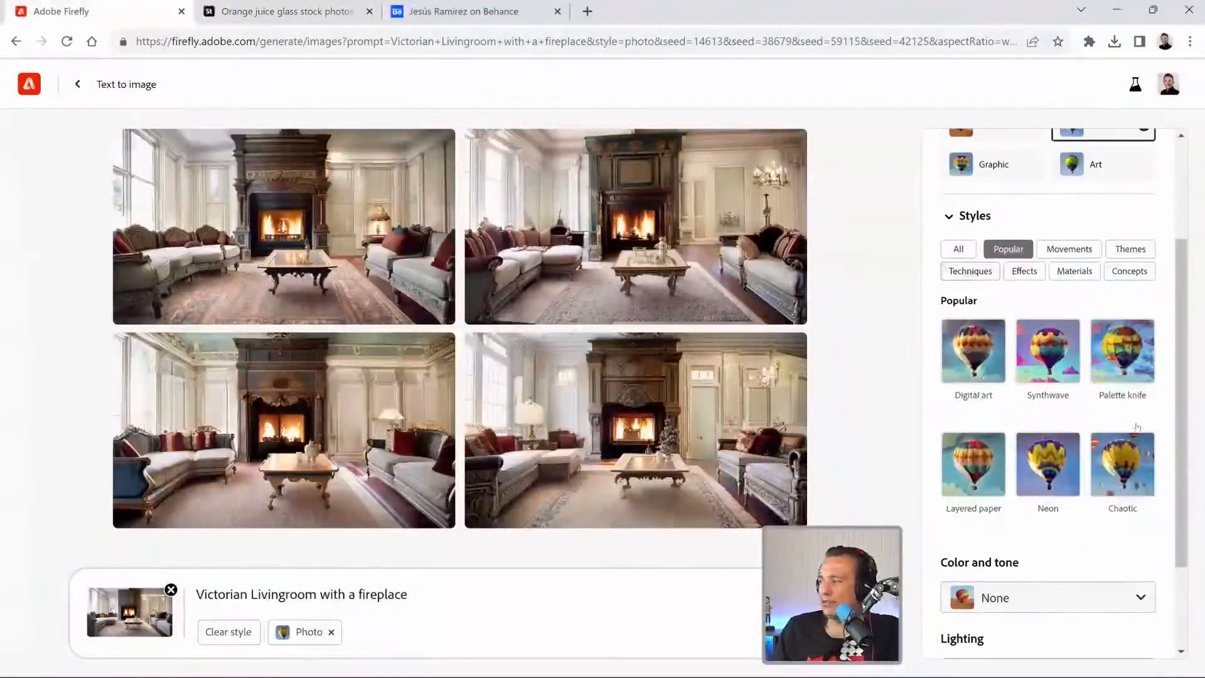
scroll(1118, 480, down, 2)
click(1118, 480)
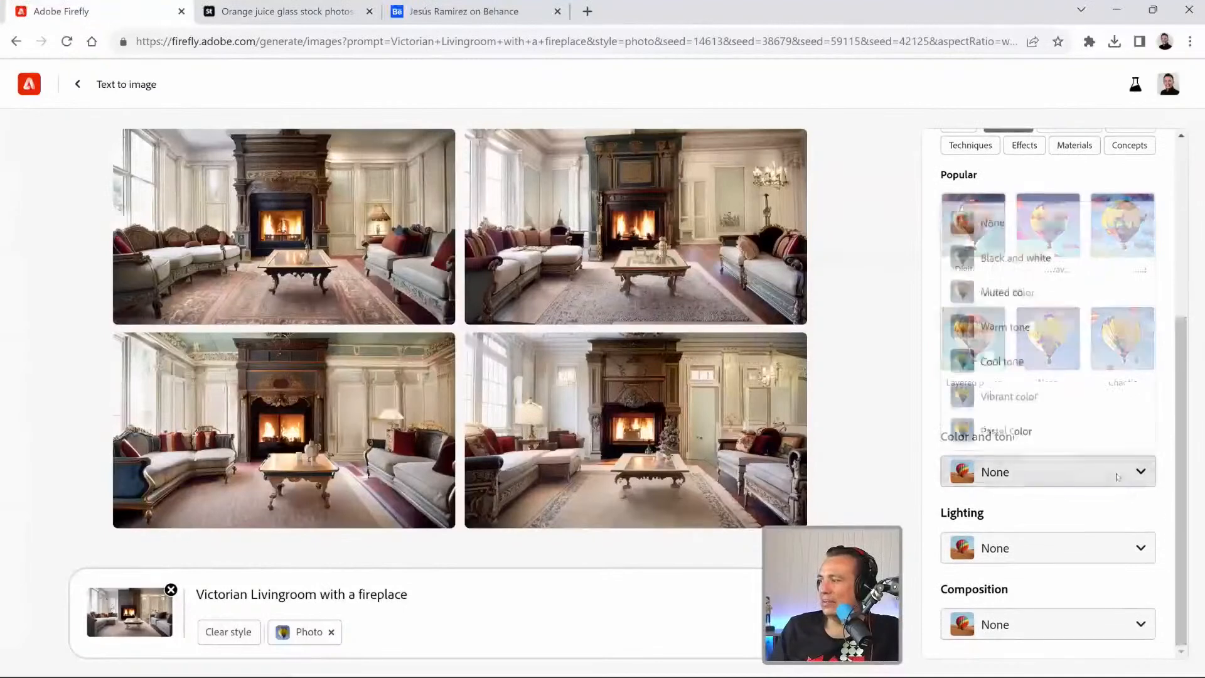
click(1041, 551)
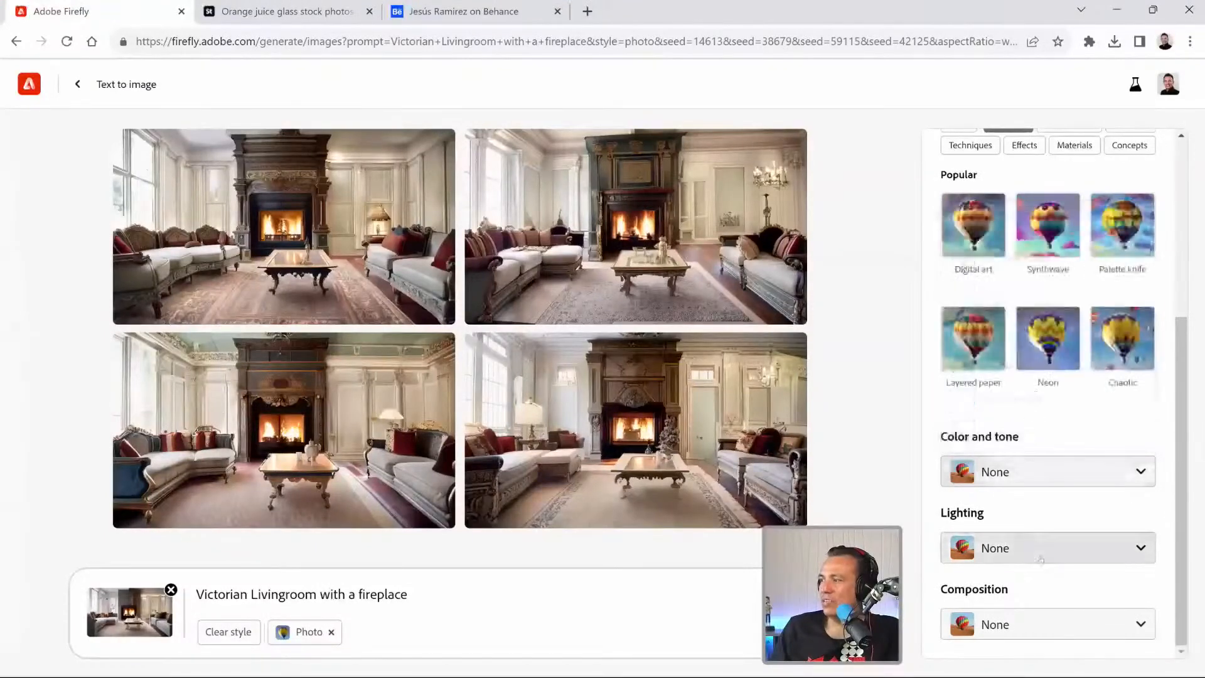
click(1041, 549)
click(1041, 630)
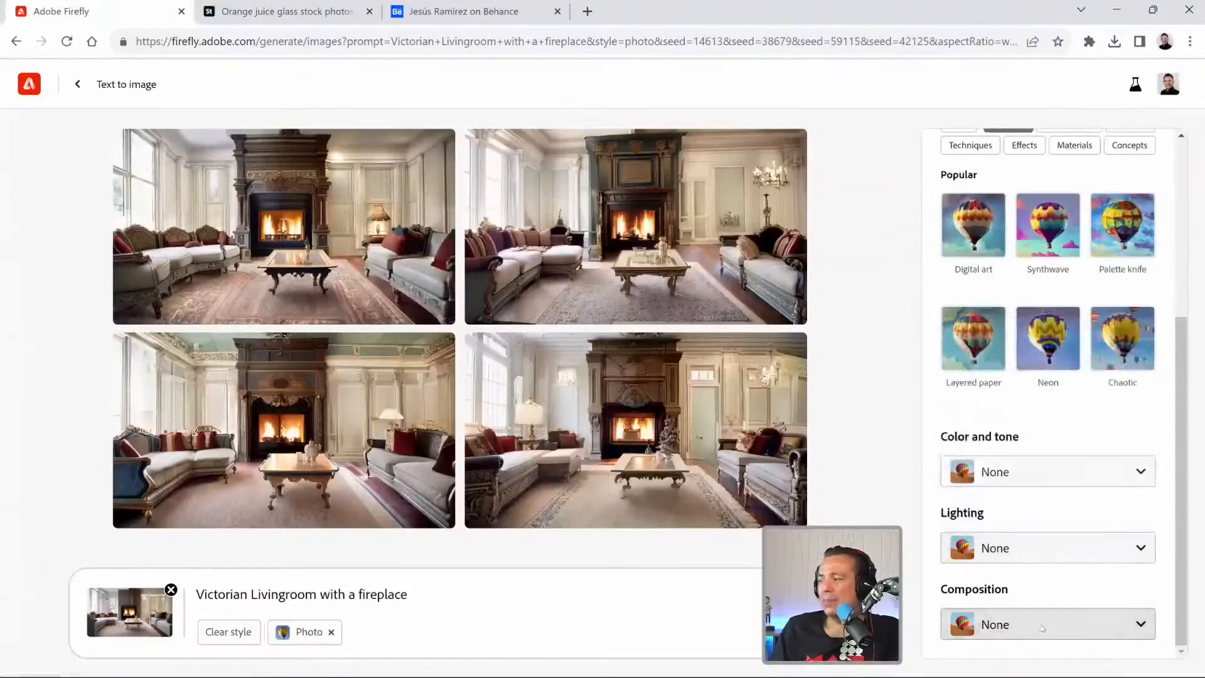
click(1042, 627)
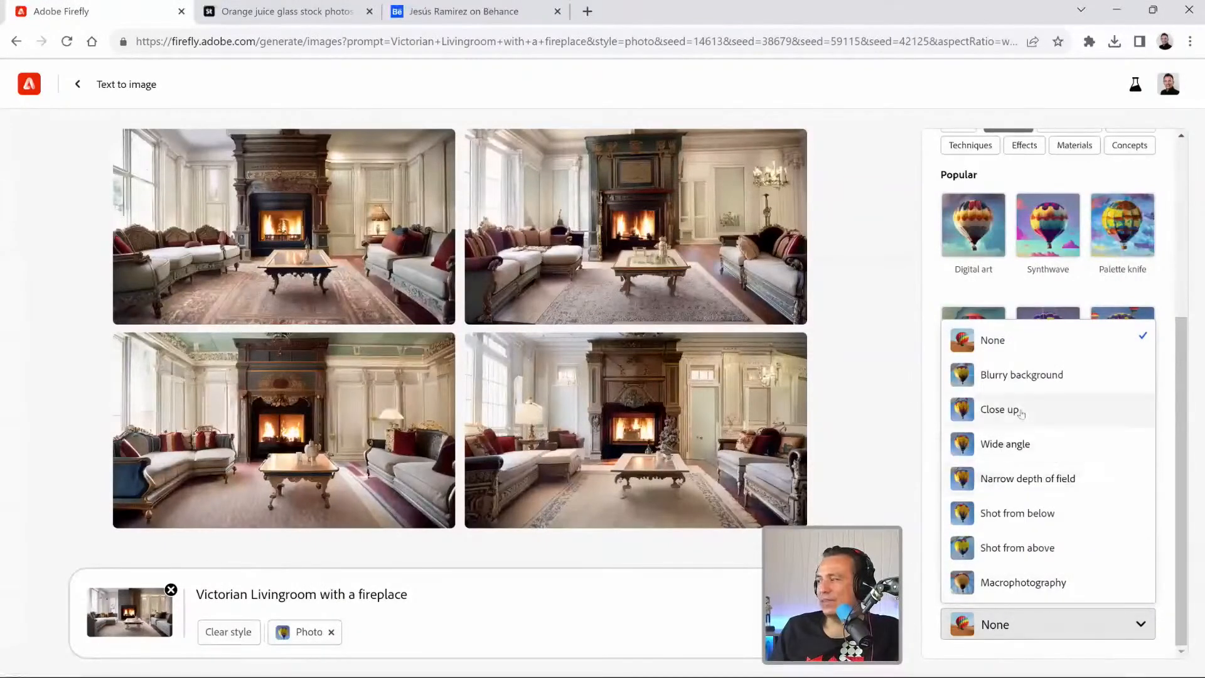
click(1017, 455)
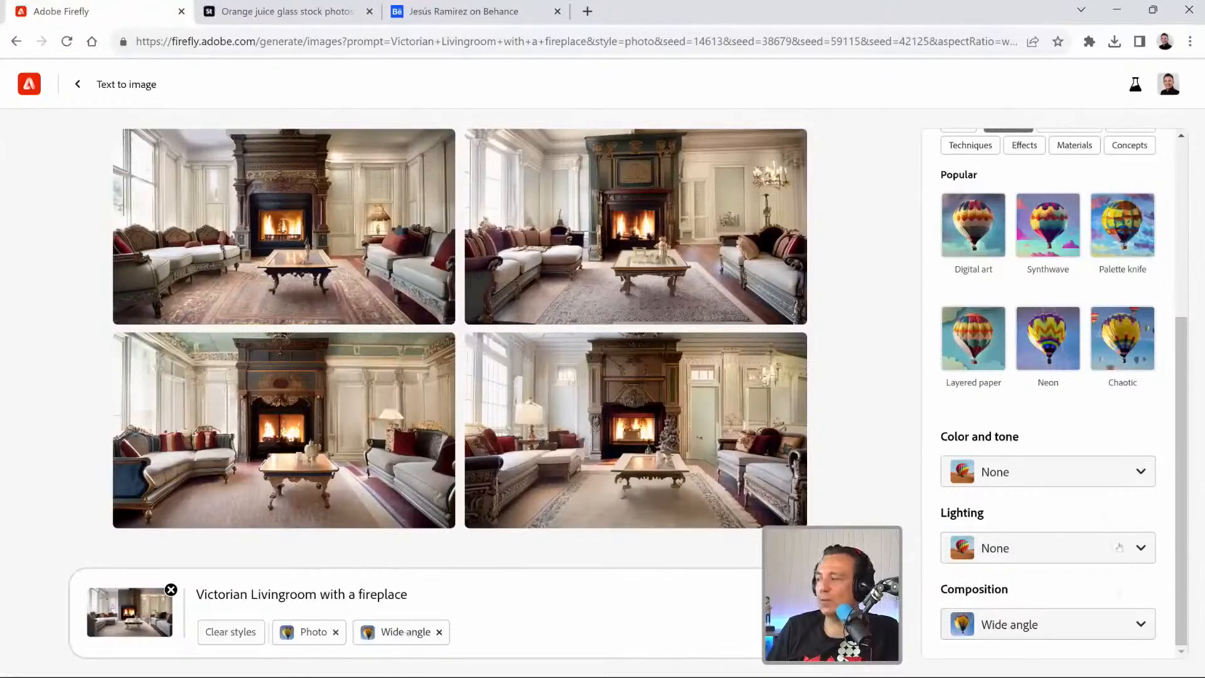
Examine the available composition, color and tone, and lighting choices without changing them.
click(1090, 624)
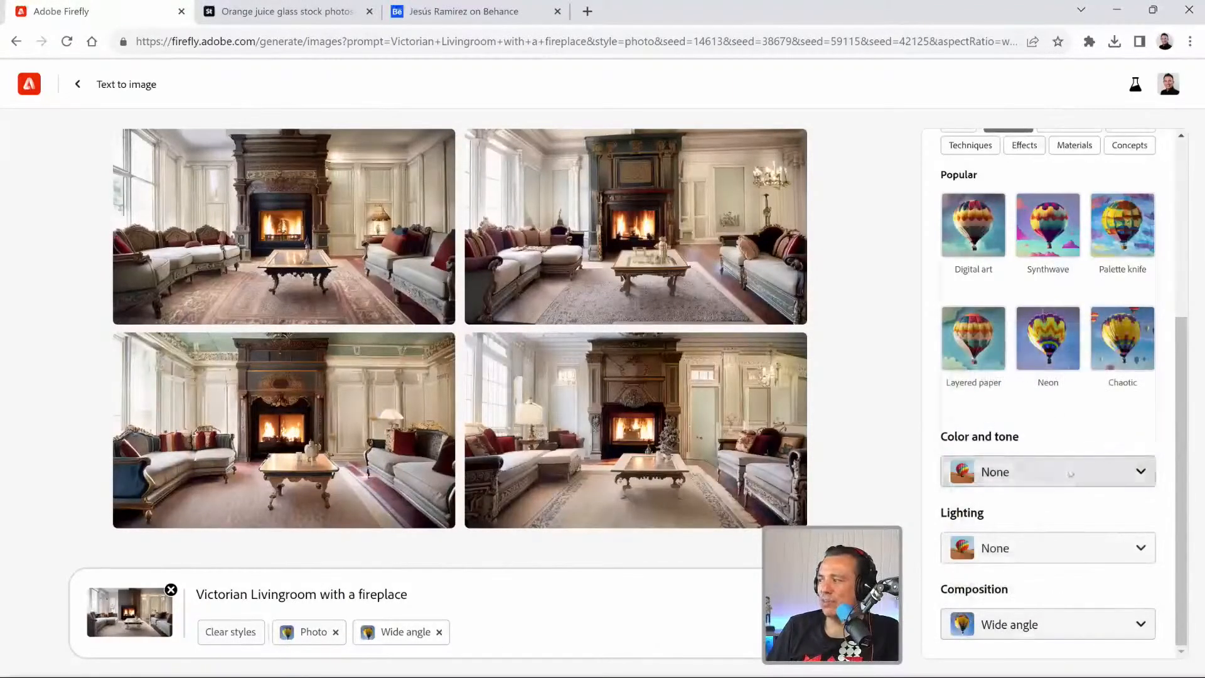
click(1067, 471)
click(1070, 472)
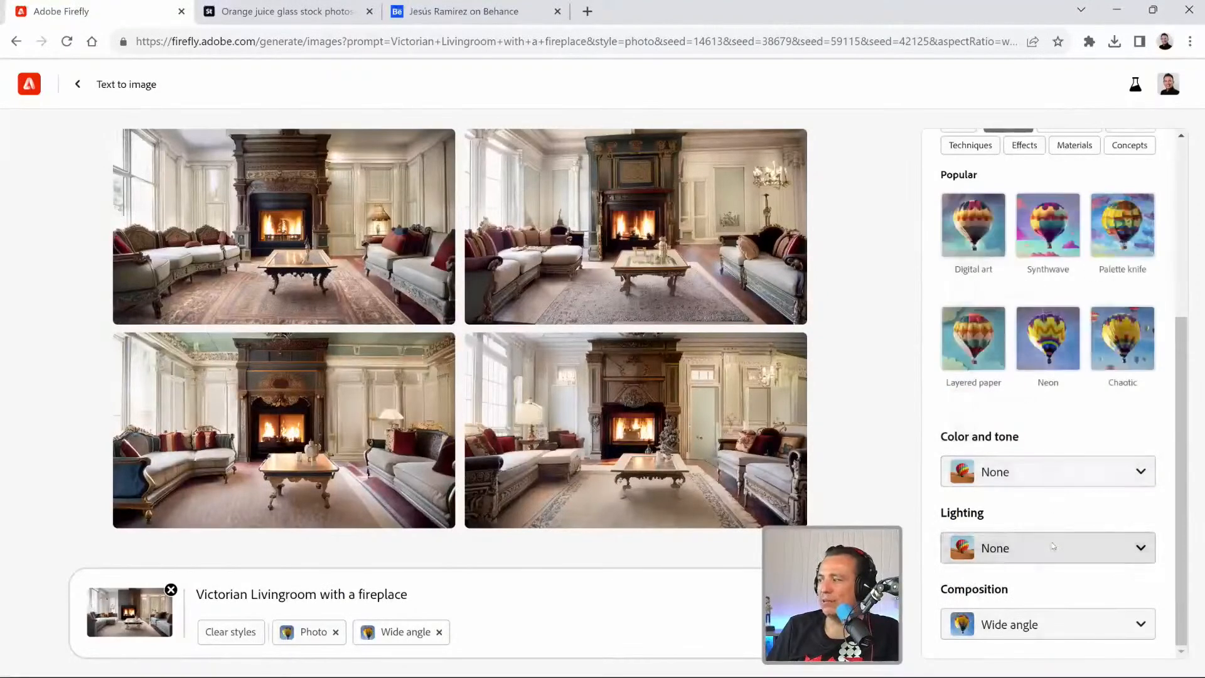
click(1038, 547)
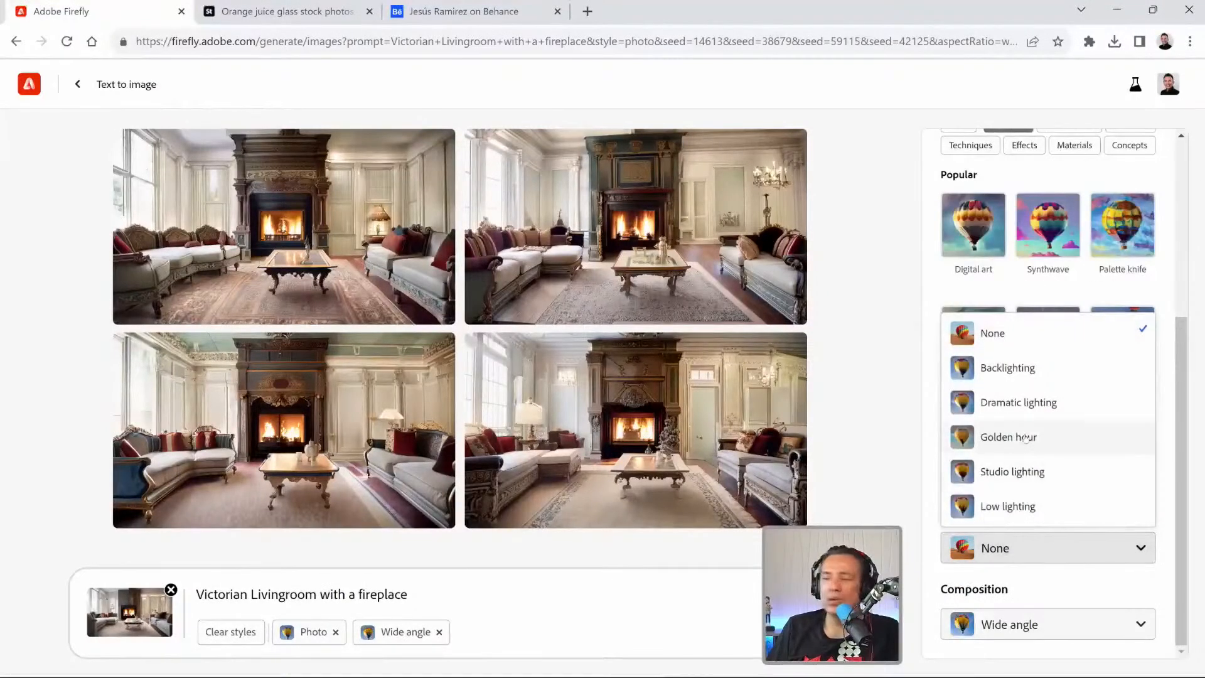
click(932, 433)
Show all Firefly styles and examine the movements, themes, techniques, effects, materials and concepts for prompt wording.
scroll(933, 438, up, 3)
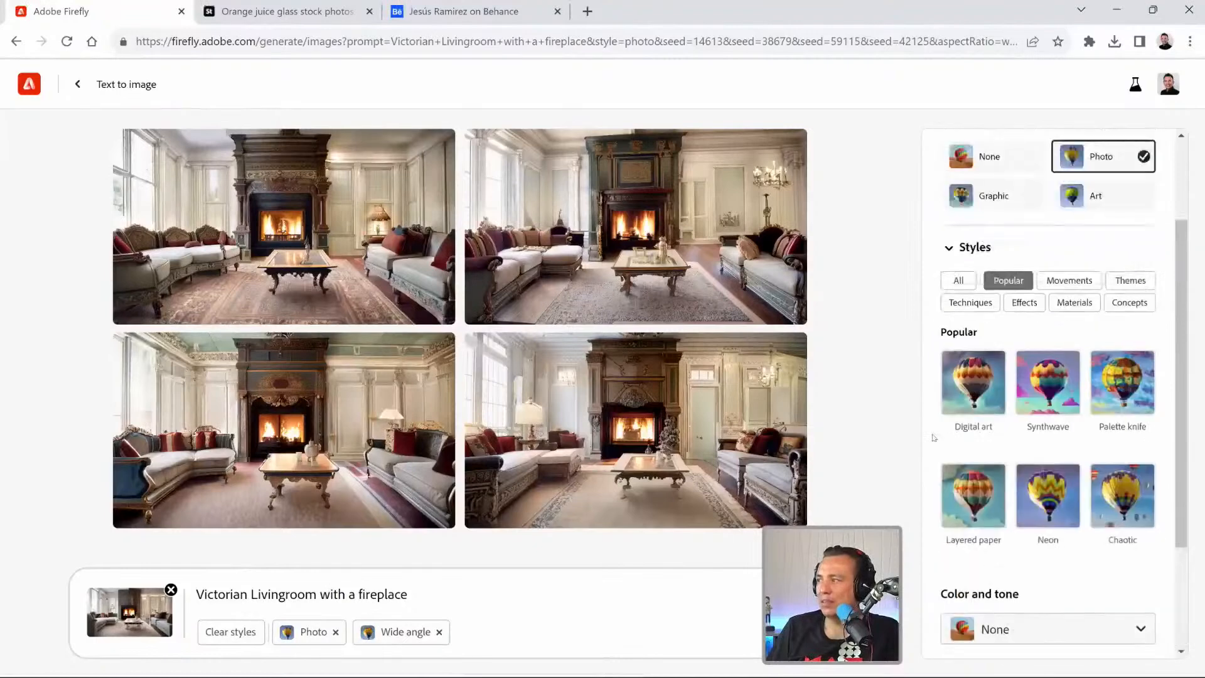
click(958, 279)
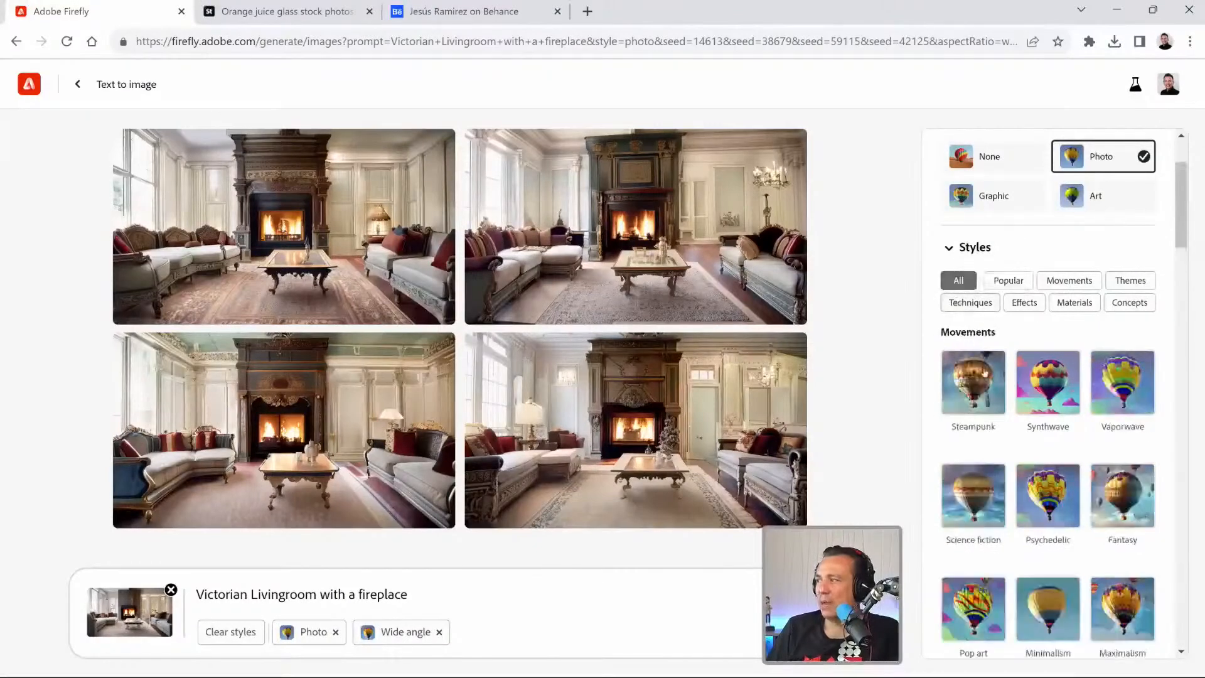
scroll(1004, 407, down, 1)
scroll(1004, 407, down, 9)
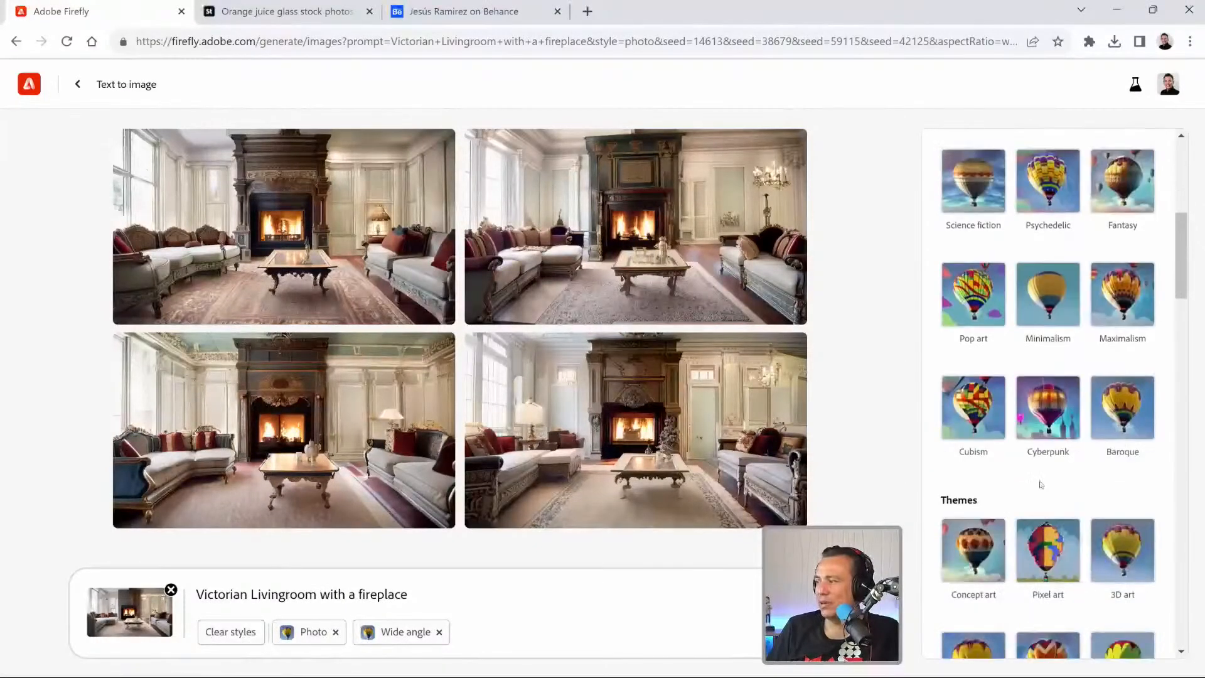
scroll(1037, 483, down, 3)
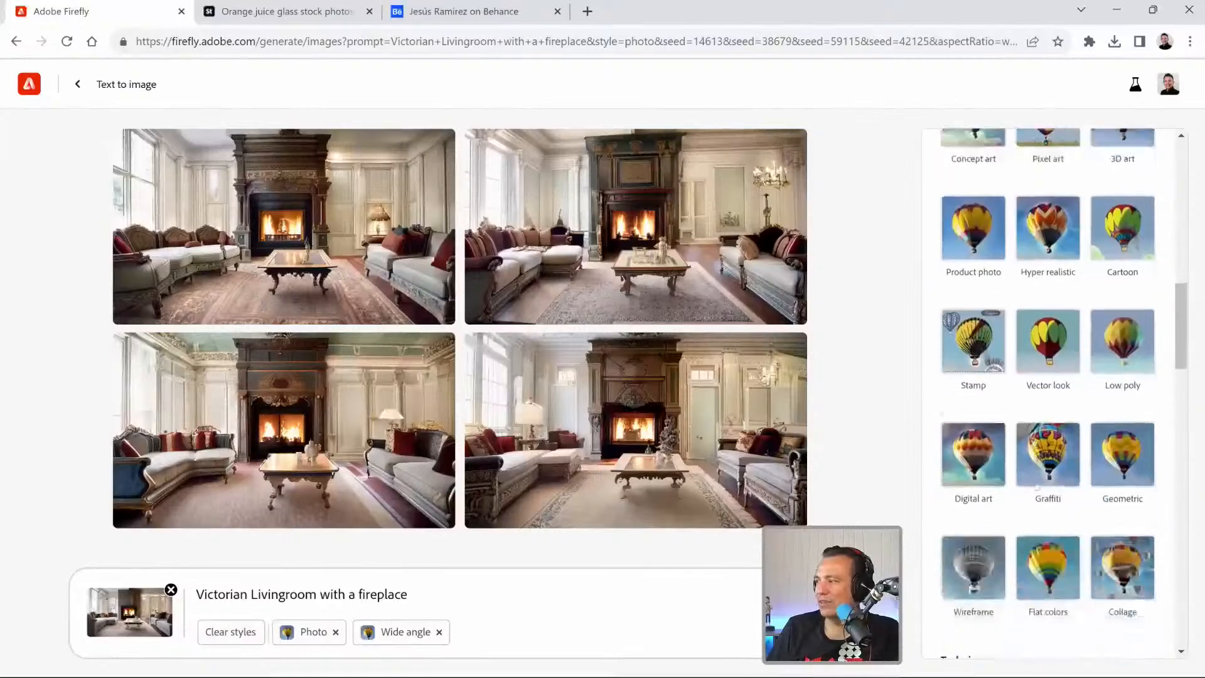
scroll(1036, 484, down, 9)
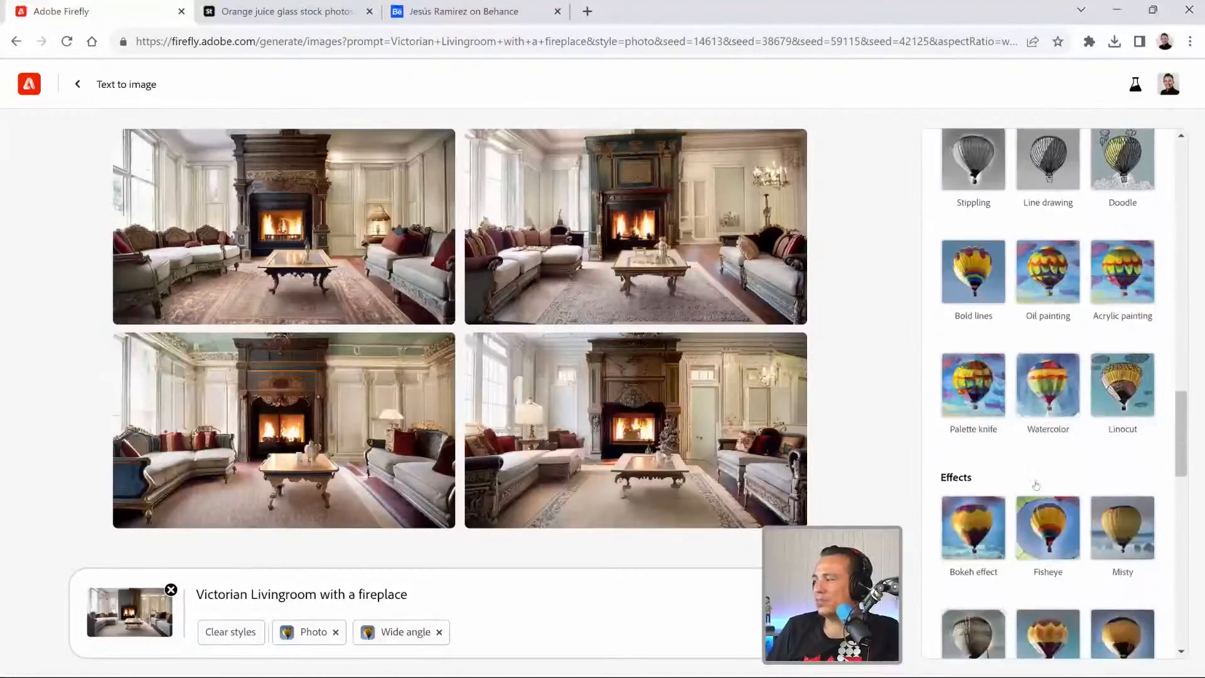
scroll(1037, 484, down, 8)
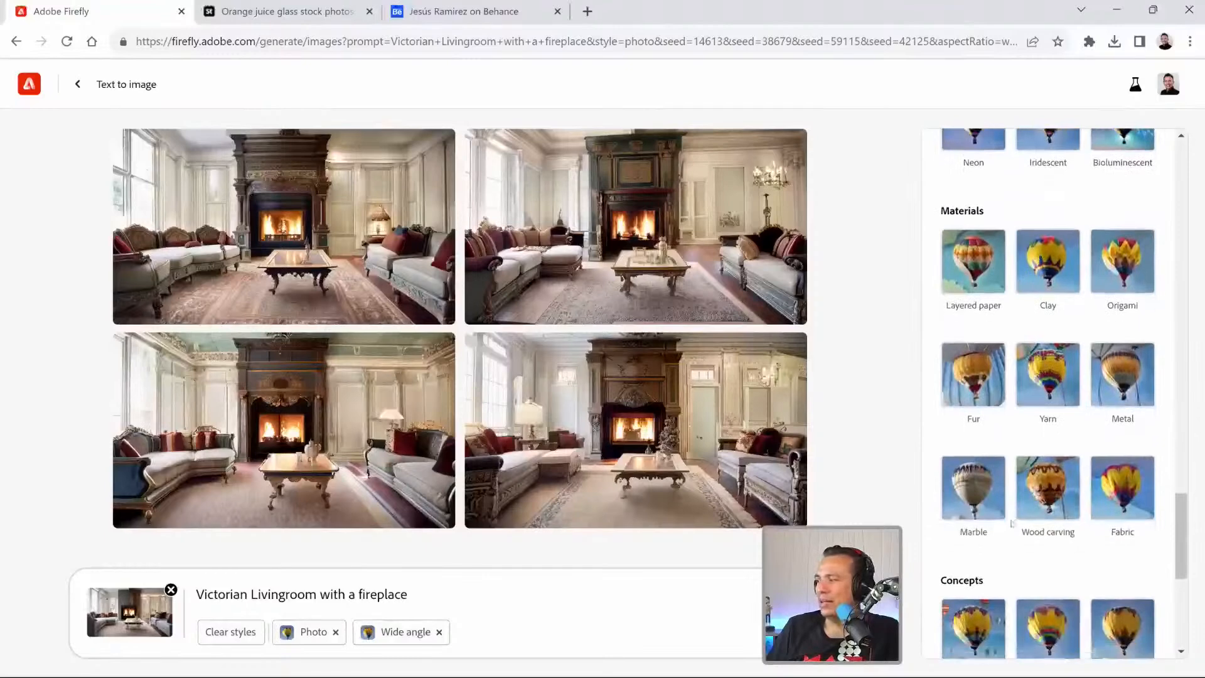
scroll(1082, 478, down, 2)
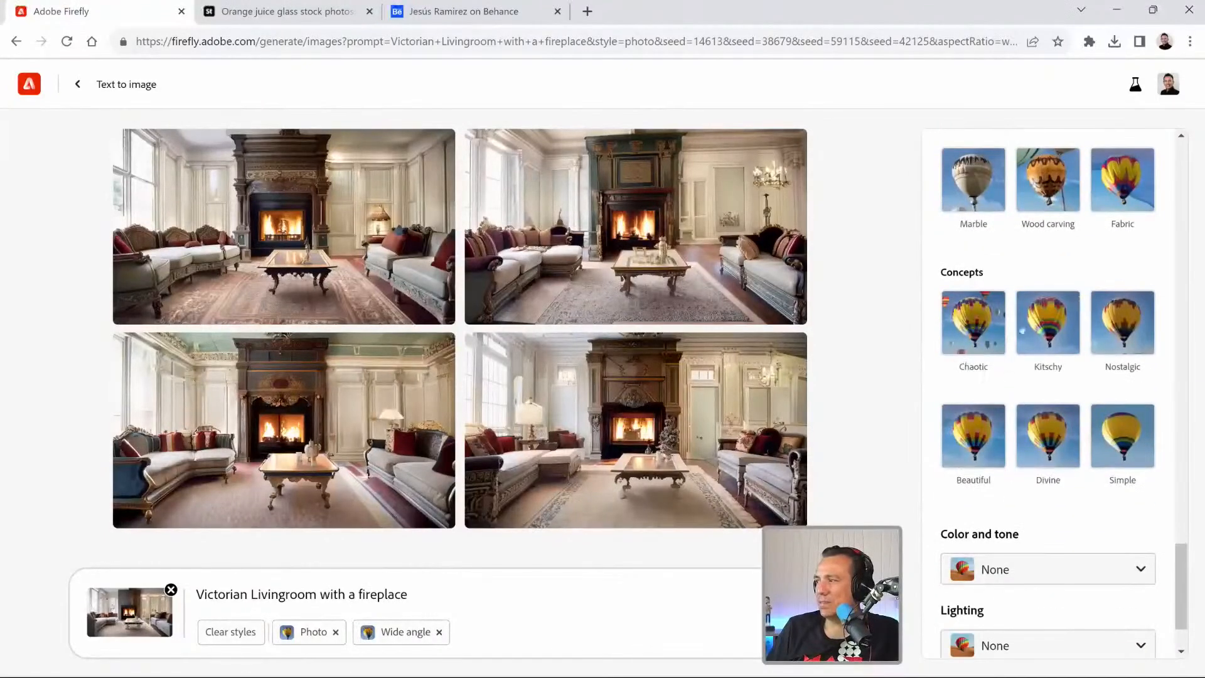
scroll(1051, 466, down, 2)
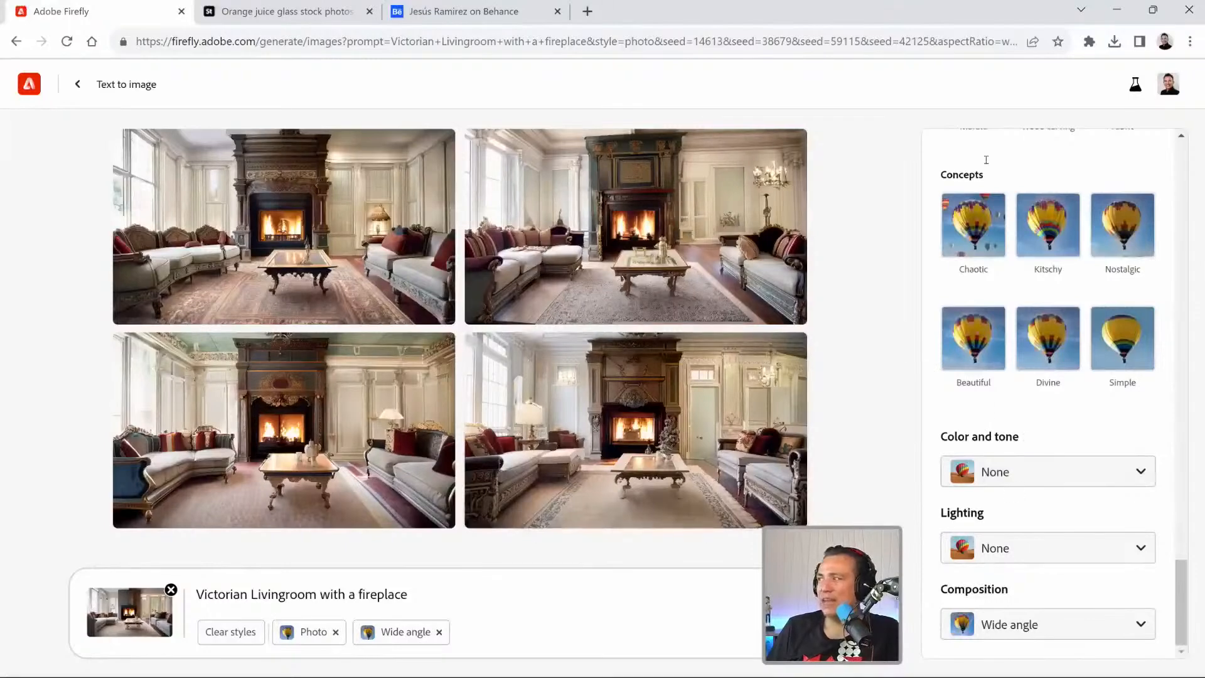
Return to Photoshop and extend the Generative Fill 2 prompt to "hyperrealistic product photo of an".
click(1152, 9)
click(1020, 130)
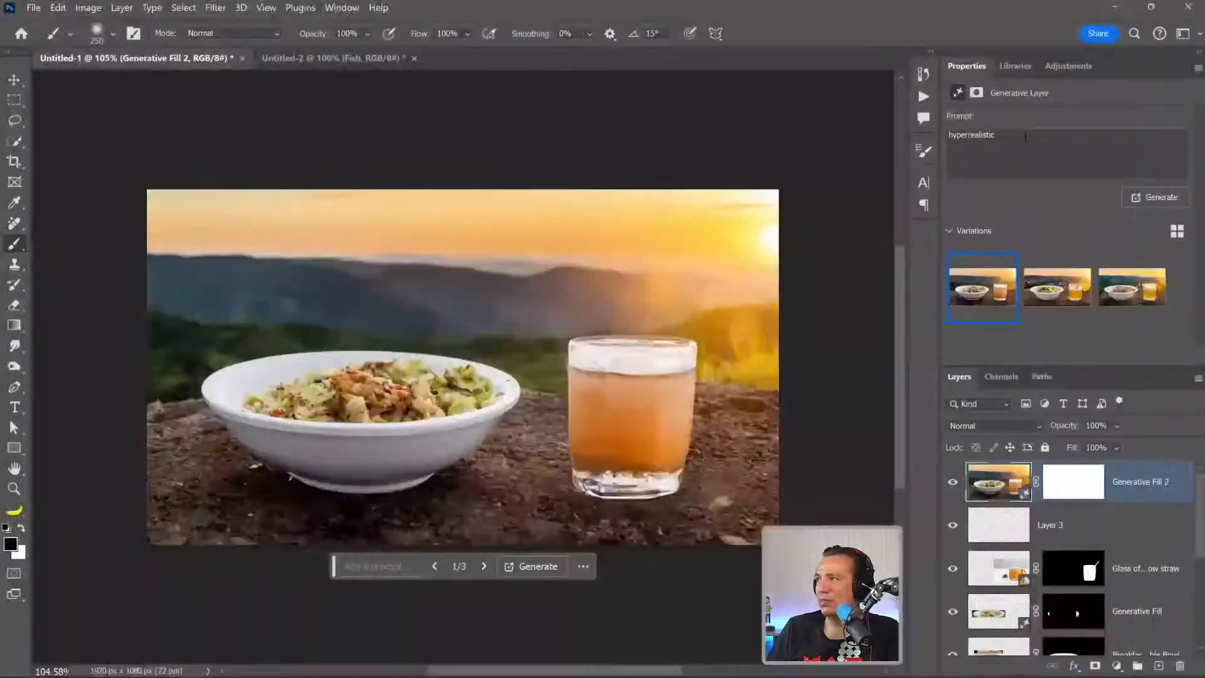
text(hyperrealistic product)
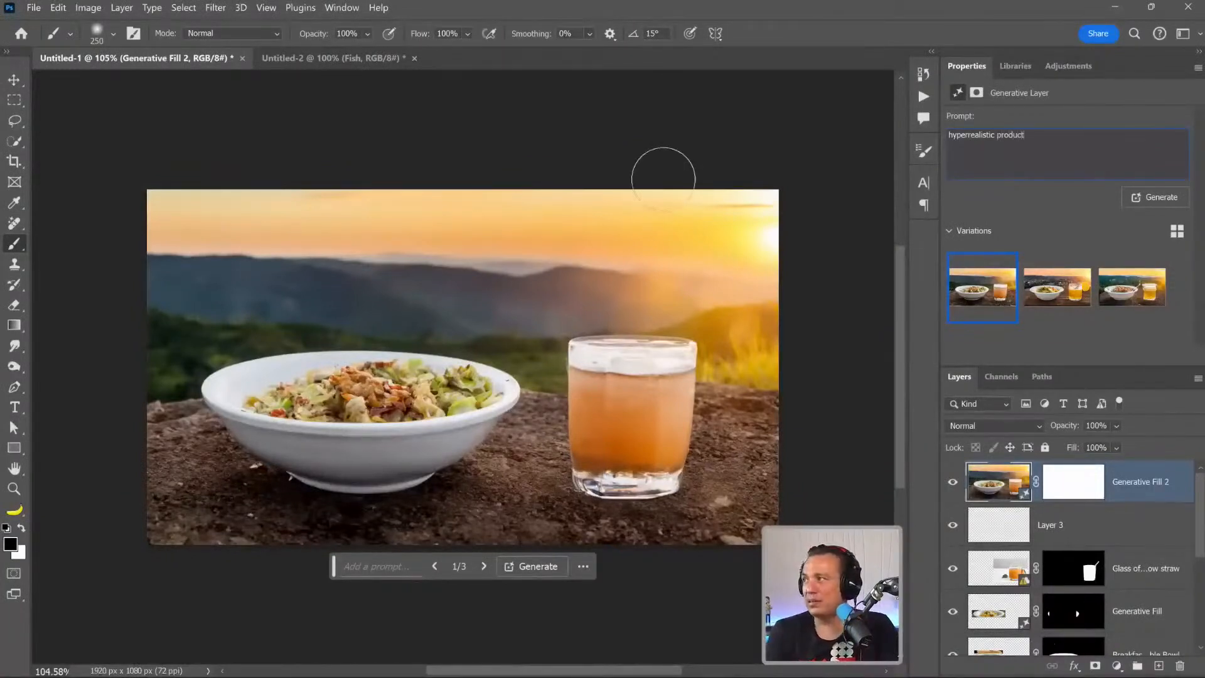
text( photo of a)
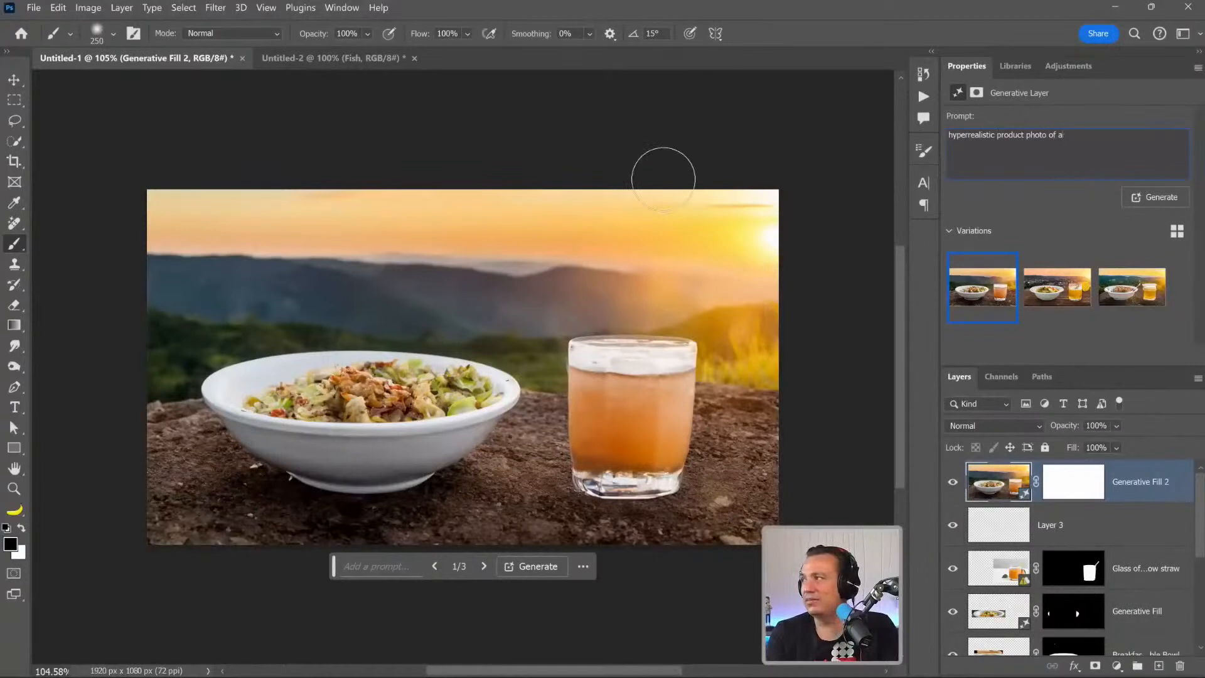
text(n egg a)
text(n)
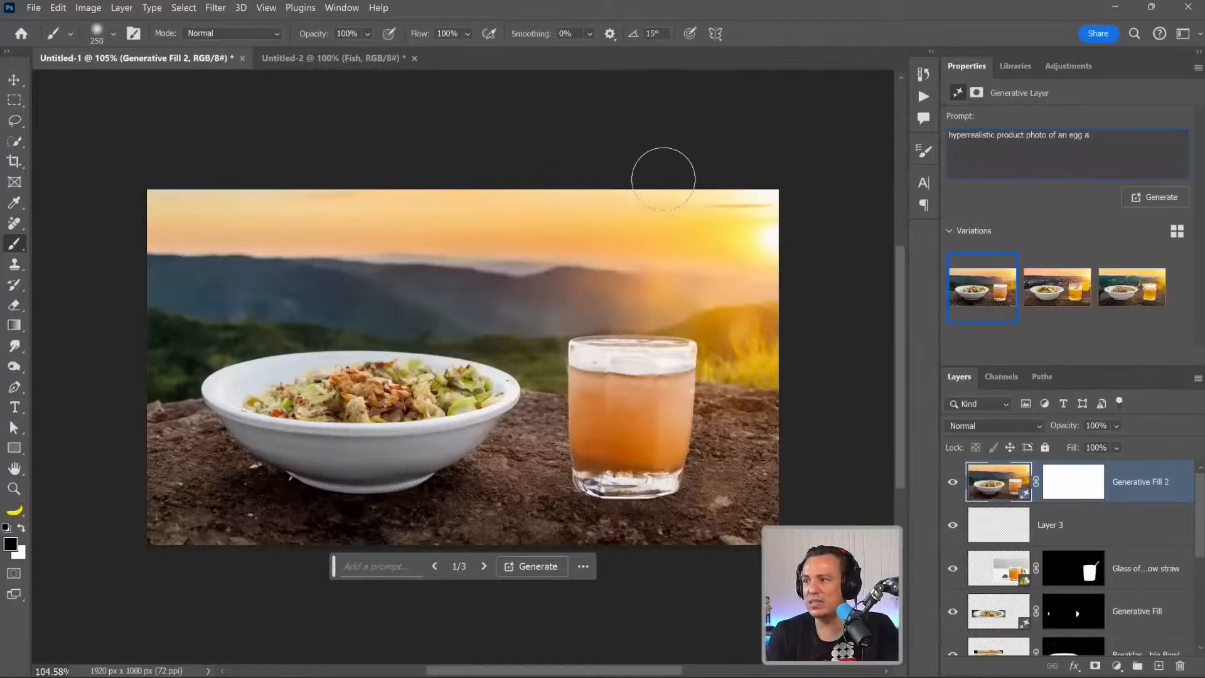
Continue the prompt with "egg and potatoe breakfast bowl".
key(BackSpace)
key(BackSpace)
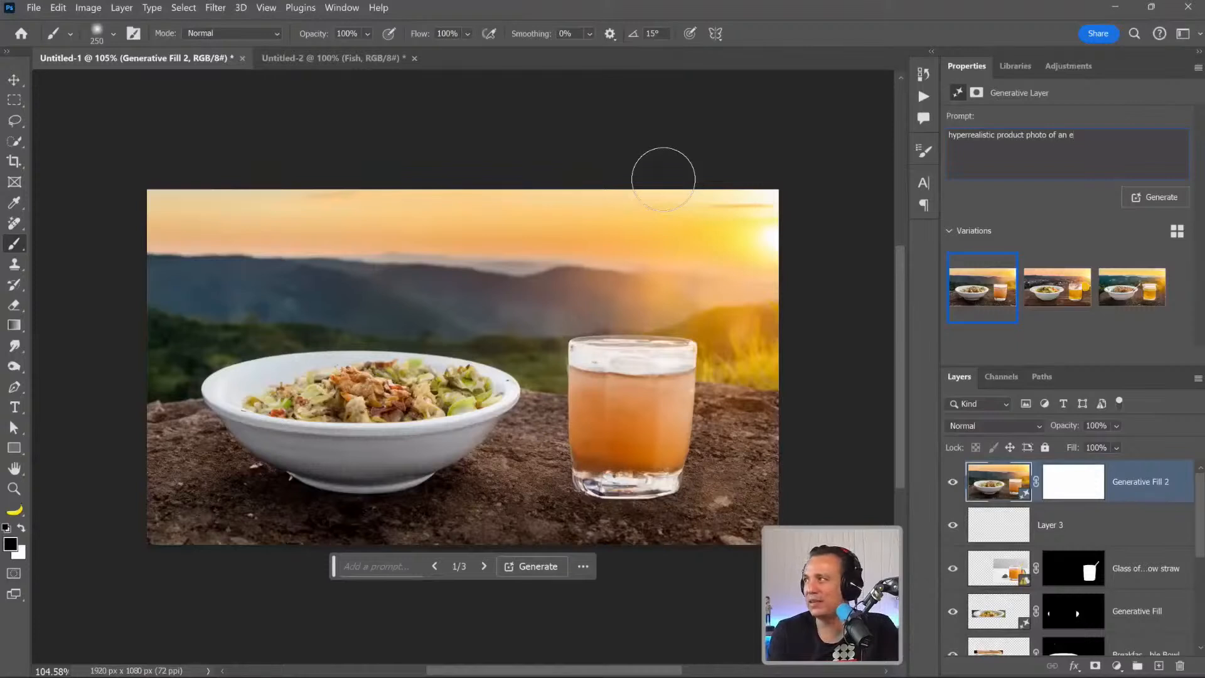
text(gg and potatoe breakfast)
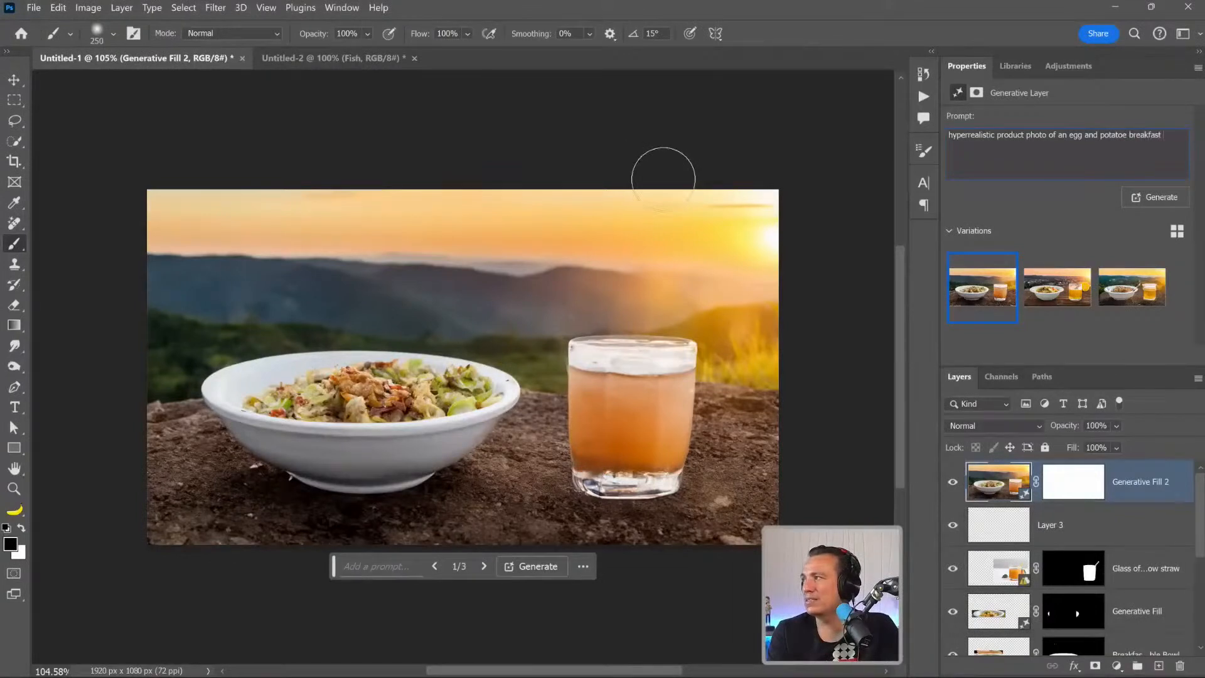
text( bowl)
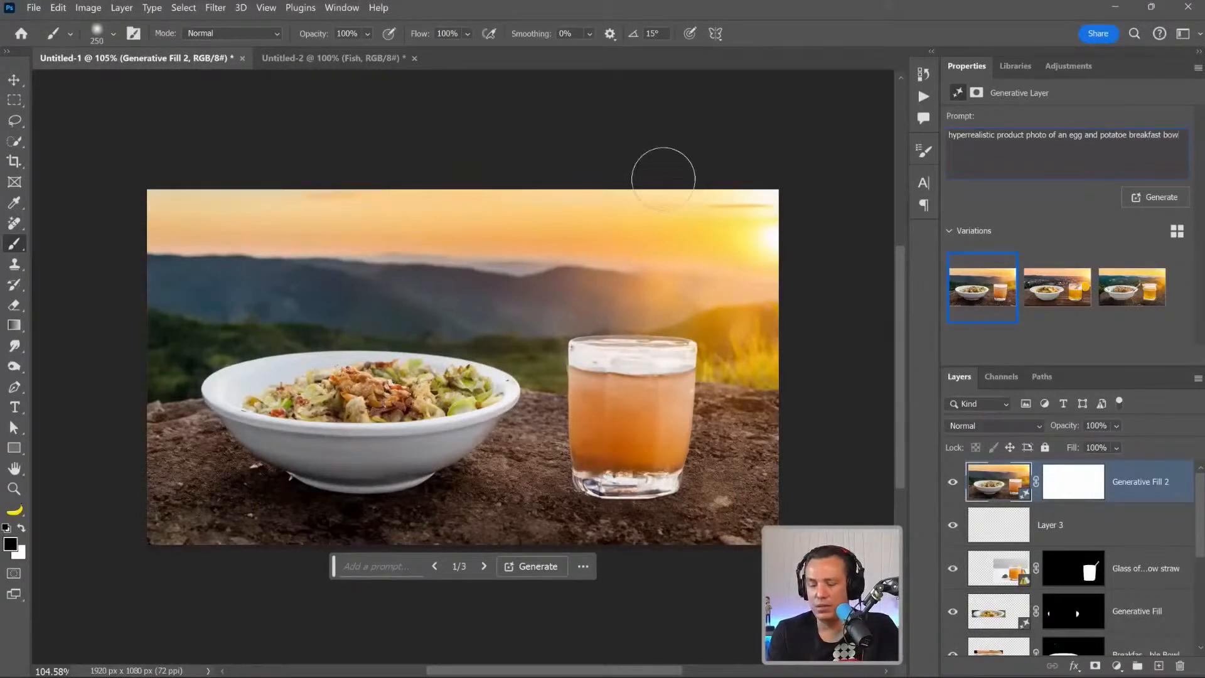
text( with a b)
Add "with a glass of orange juice" to the prompt.
key(BackSpace)
text(glass of orange juice)
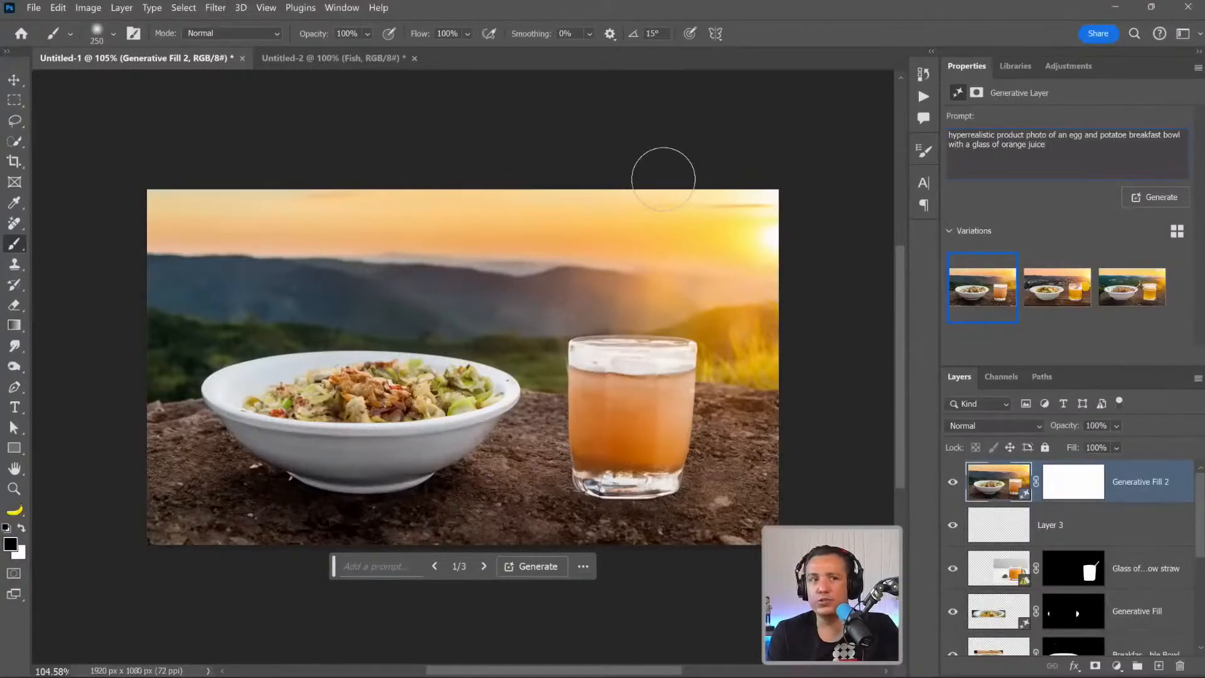
text( on a wooden table in front of a )
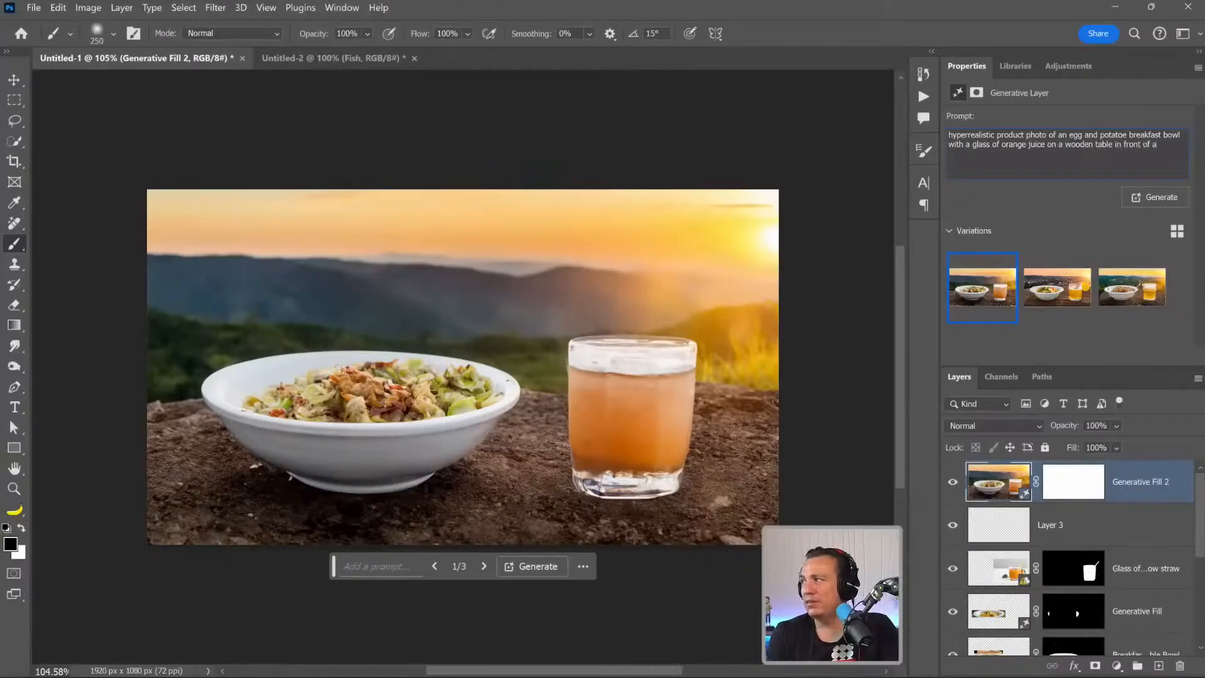
text(vineyard)
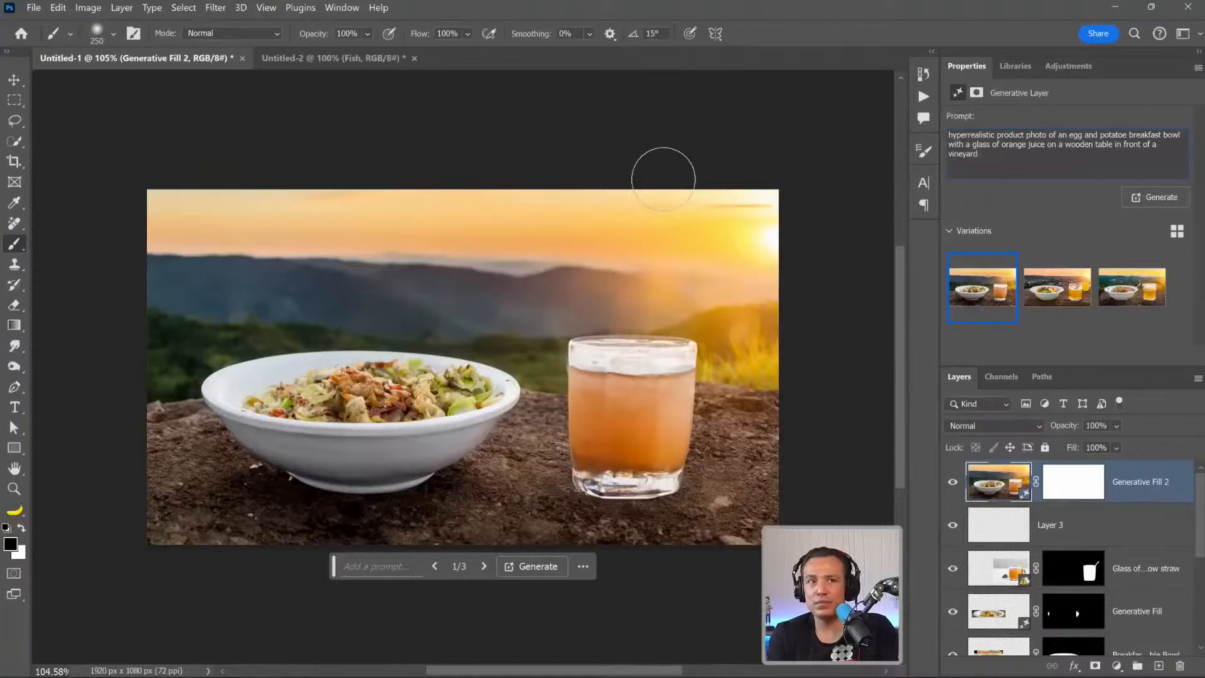
text( o)
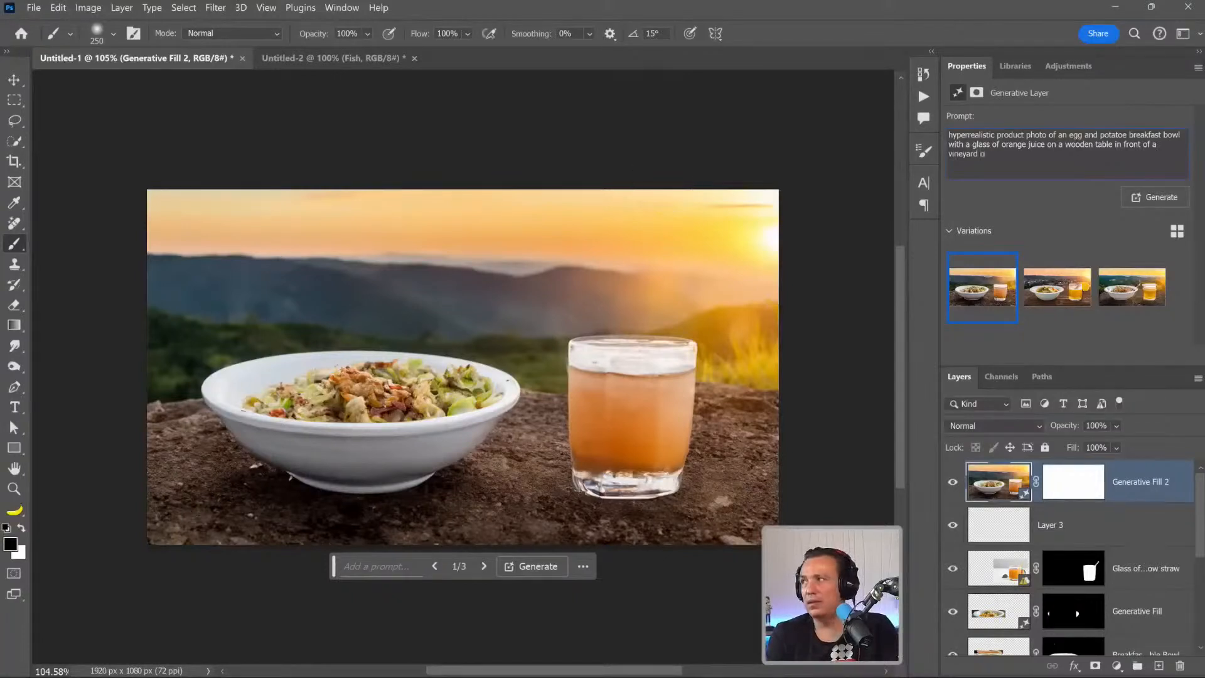
text(n a war)
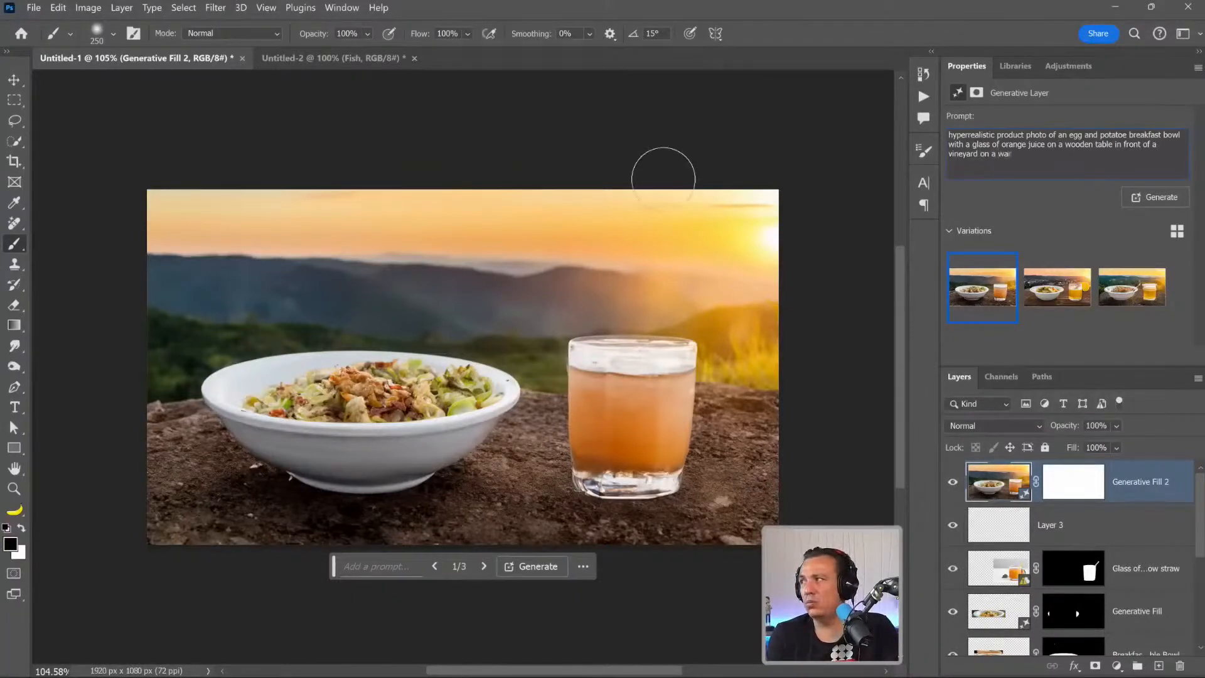
text(m gol)
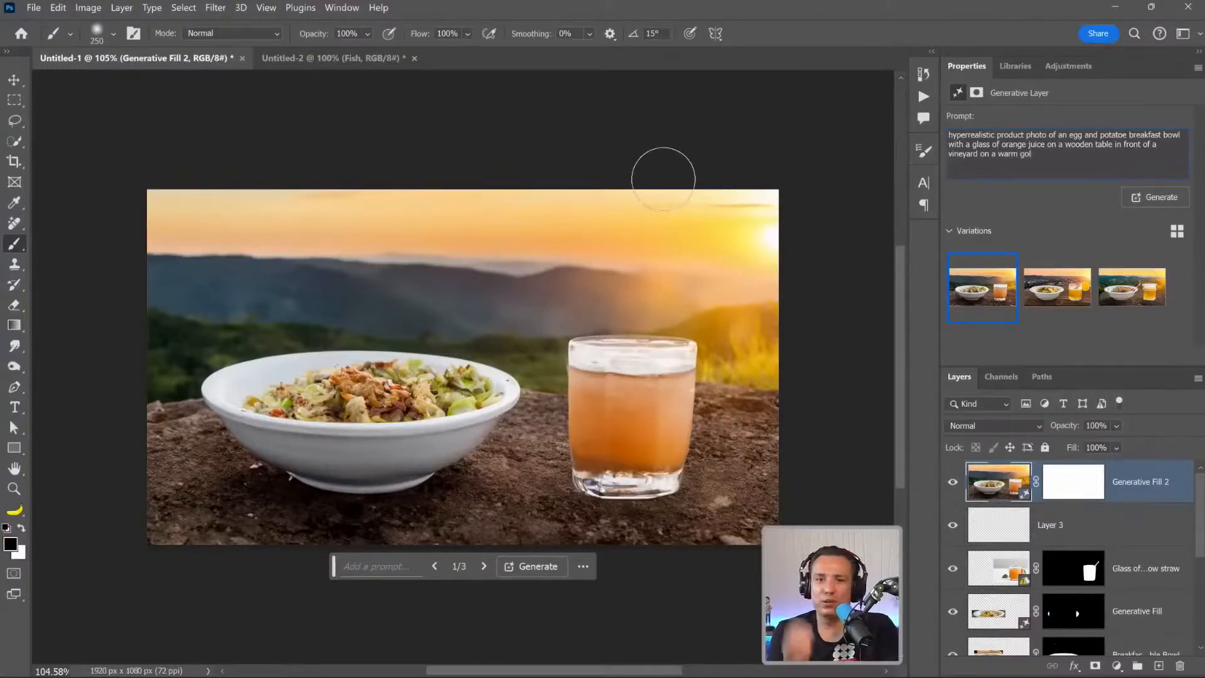
text(den hour morning and b)
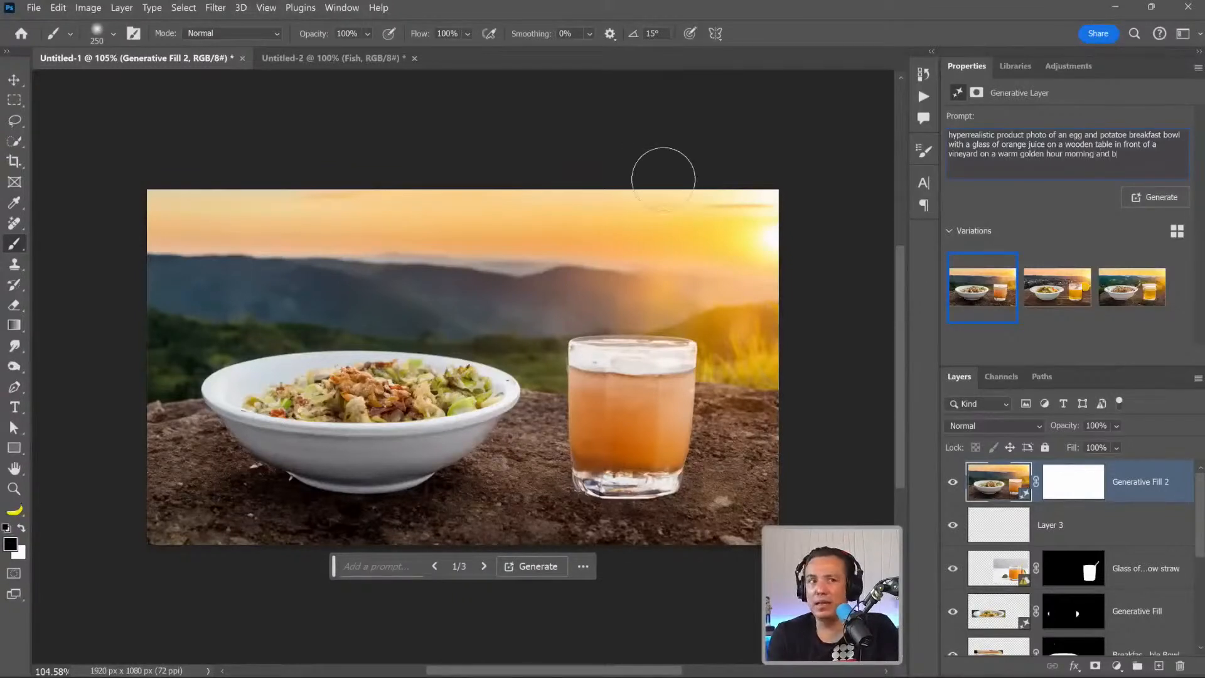
text(right su)
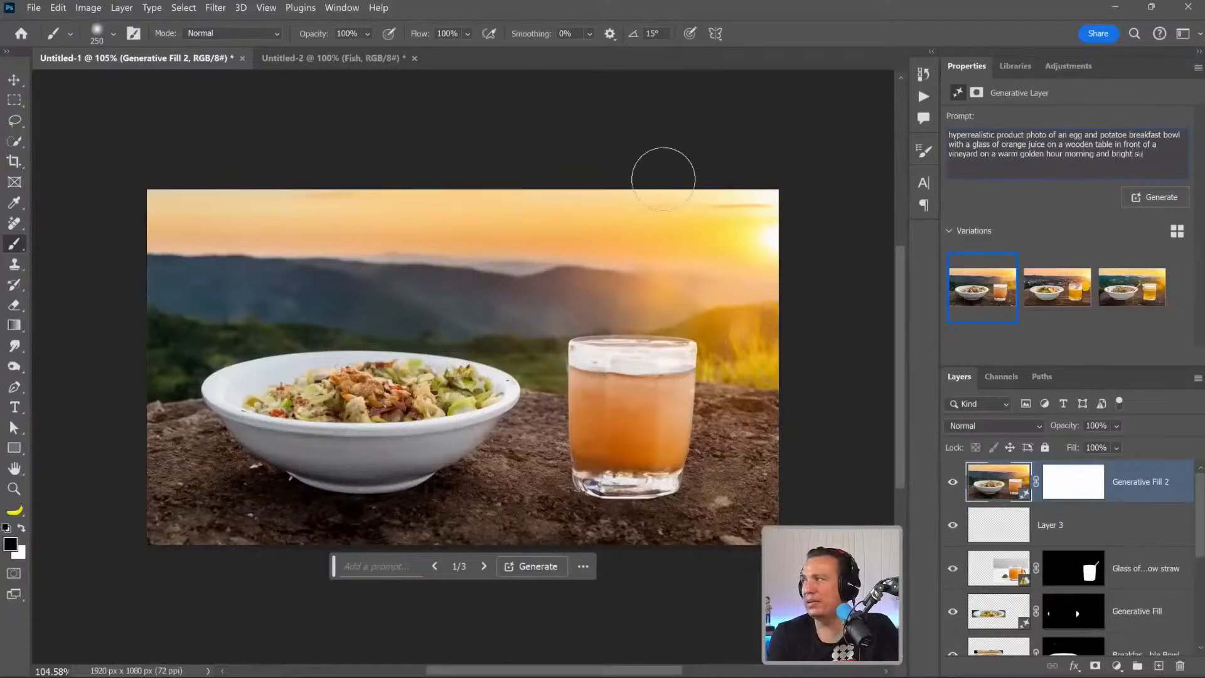
text(n flare)
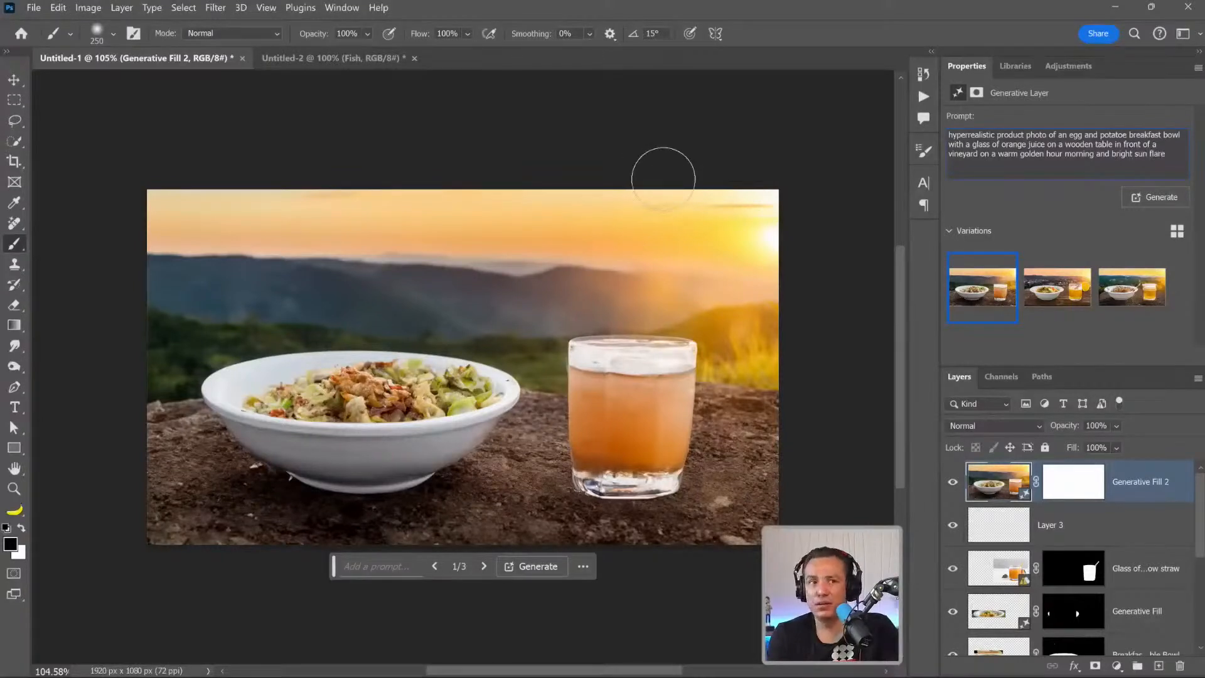
text( with a blurry background)
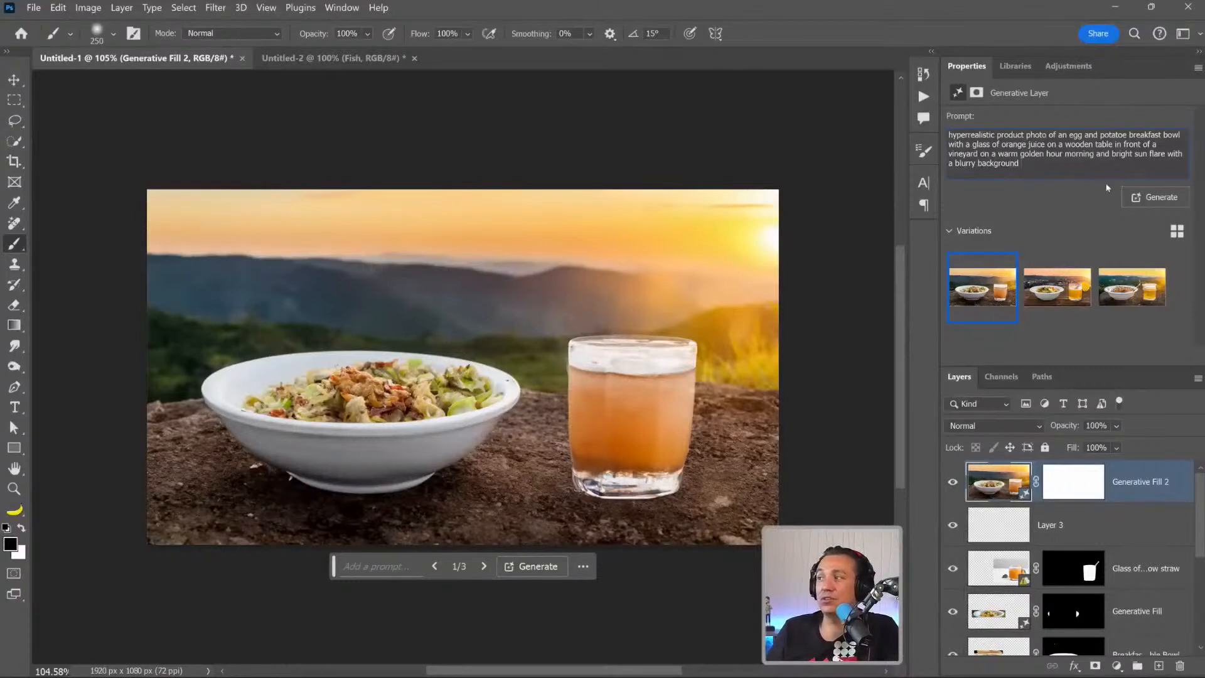
Finish the prompt with "bright sun flare with a blurry background" and generate new variations of the composite.
click(1156, 197)
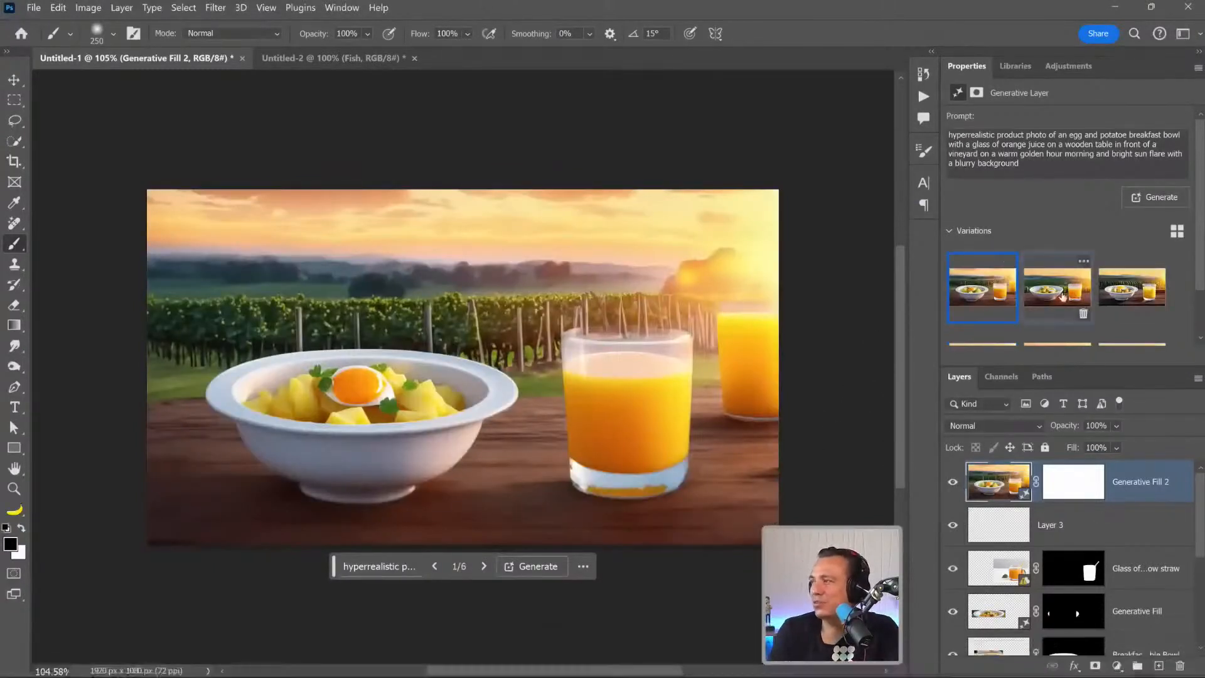
Preview the second and third generated variations and compare them with the original composite by toggling the Generative Fill 2 layer.
click(1062, 297)
click(1113, 288)
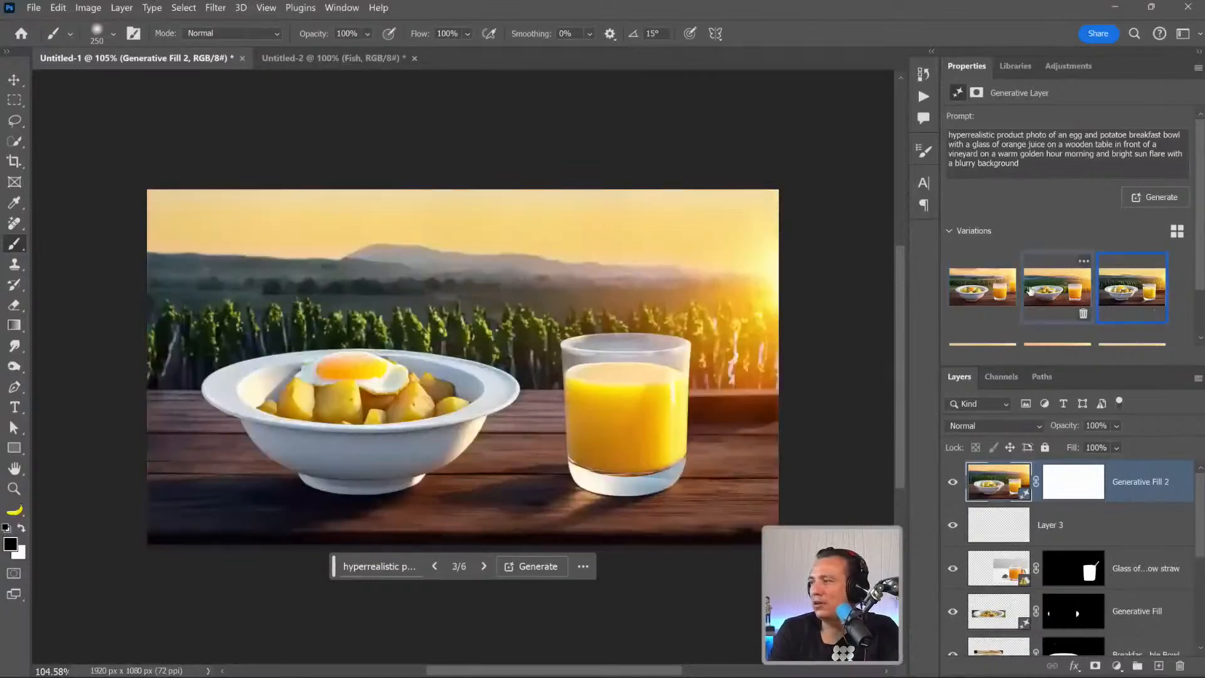
click(950, 484)
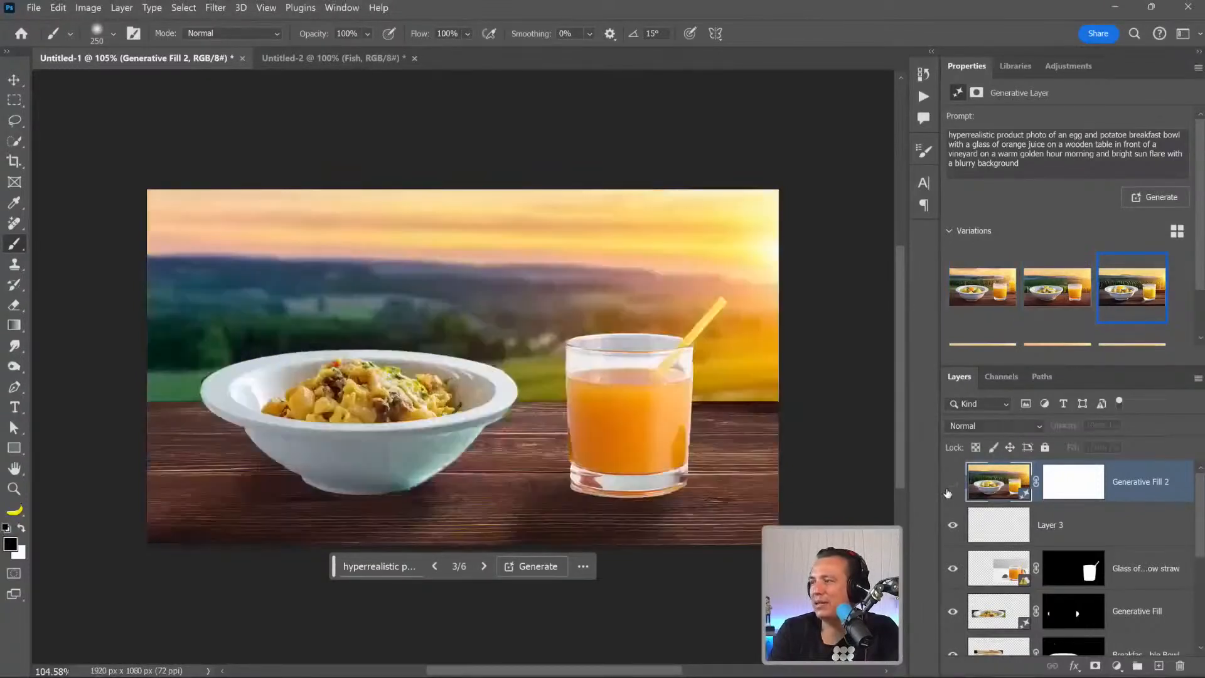
click(949, 488)
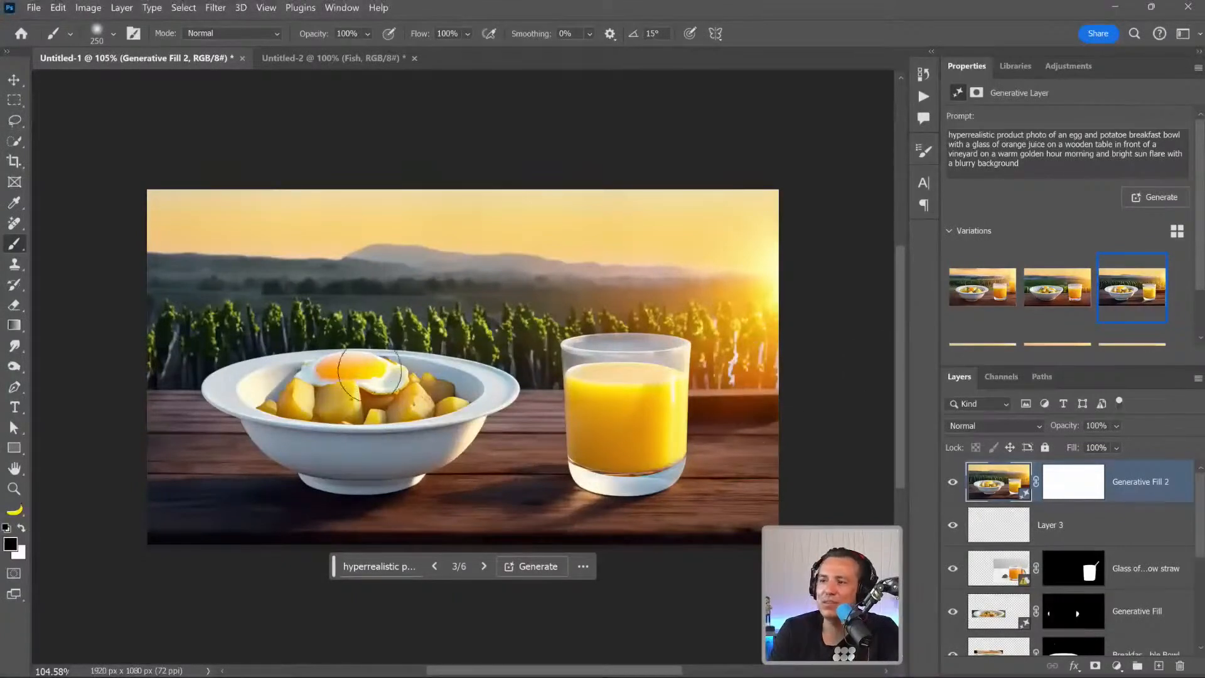
click(1036, 289)
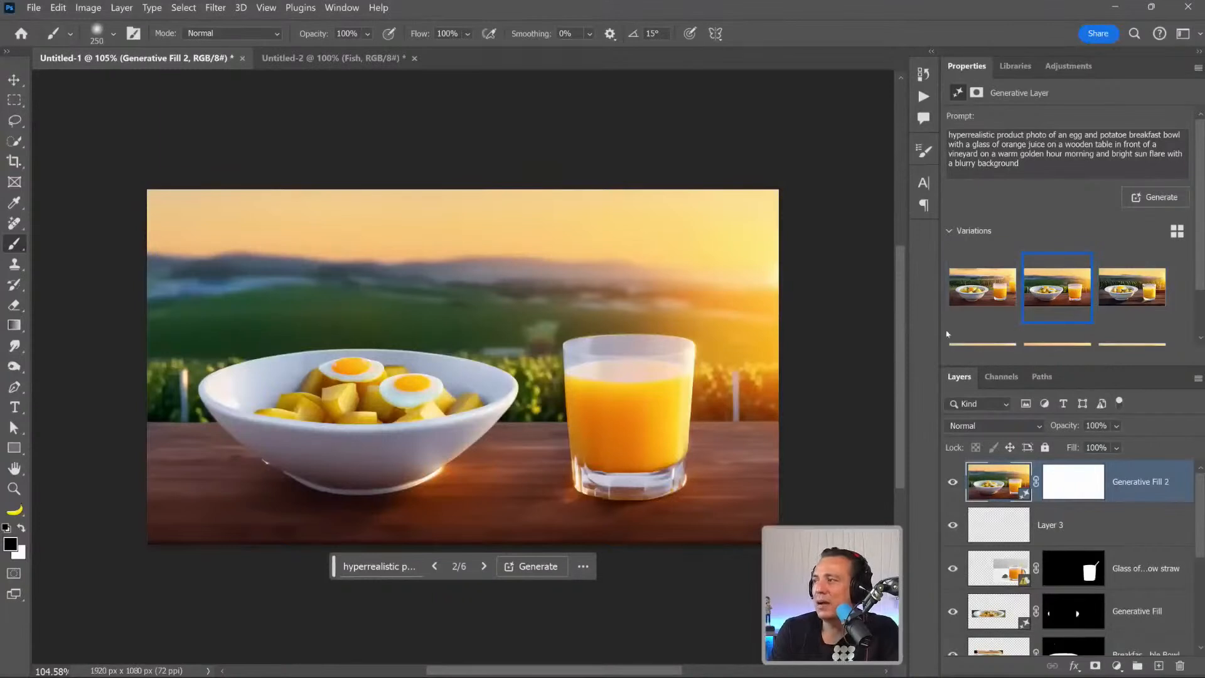
Generate another set of variations from the same prompt, compare them, and choose the second one.
click(1141, 197)
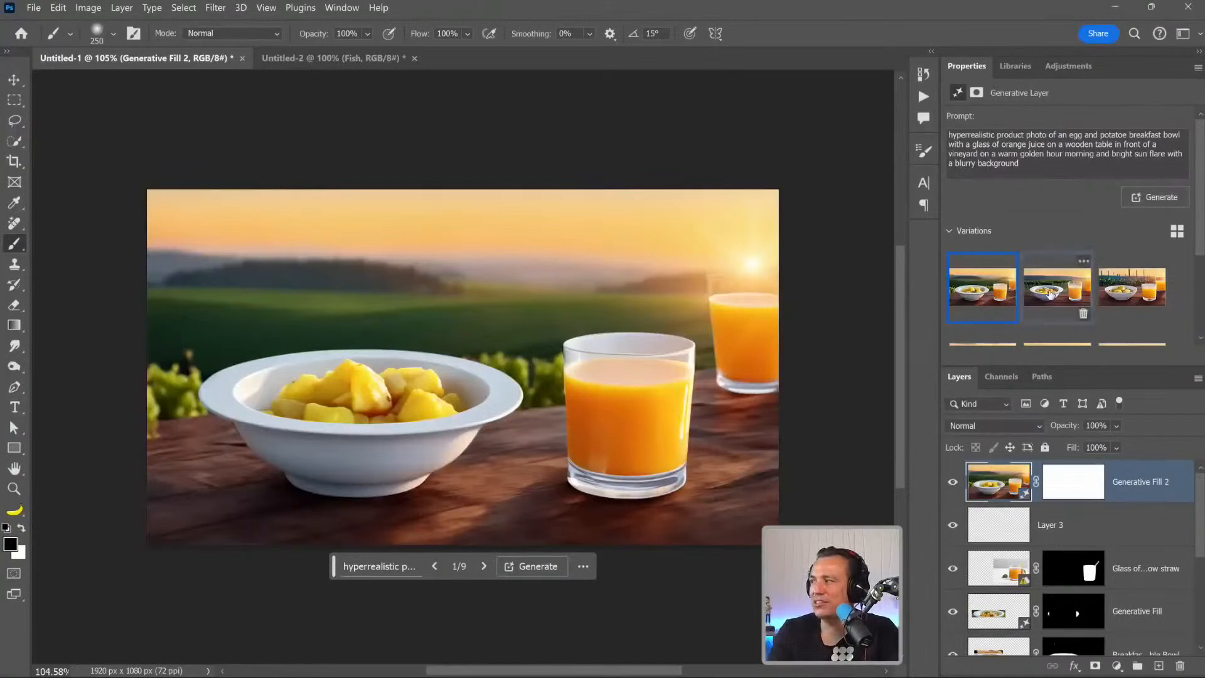
click(1051, 292)
scroll(1054, 289, down, 1)
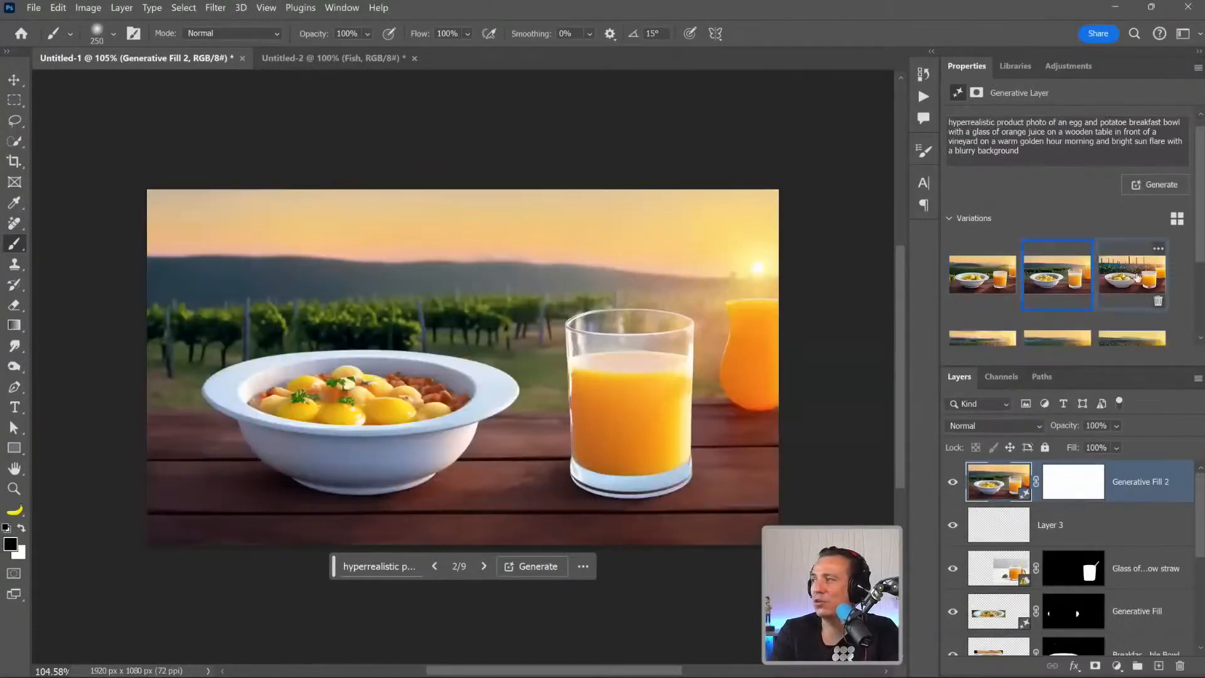
click(1132, 276)
click(1061, 270)
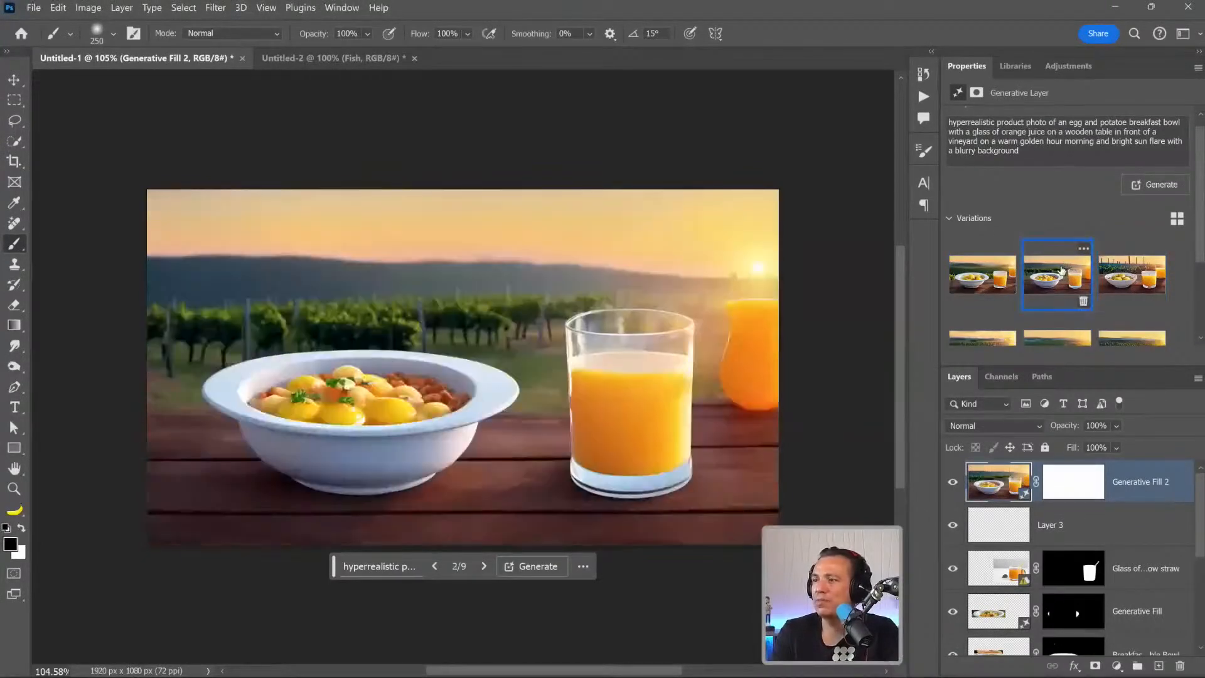
scroll(1060, 270, down, 1)
click(980, 322)
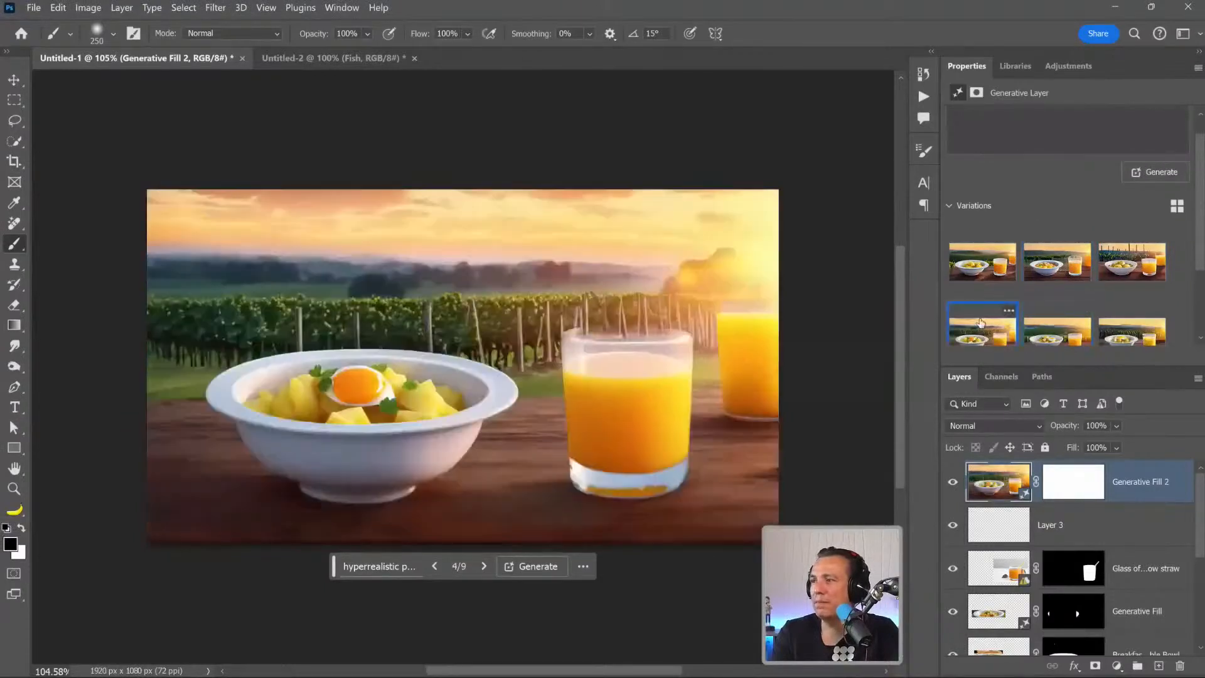
click(1035, 267)
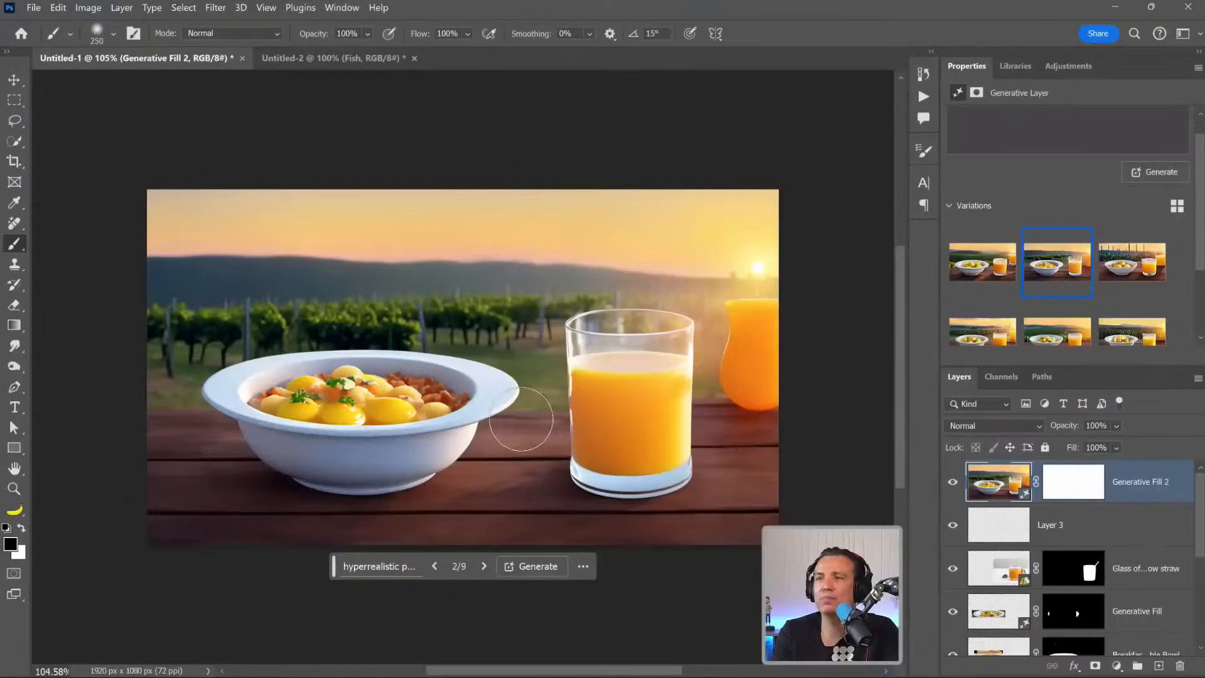
Select the extra orange glass at the image's right edge, remove it with a promptless Generative Fill, and choose the third variation.
click(14, 103)
right_click(14, 103)
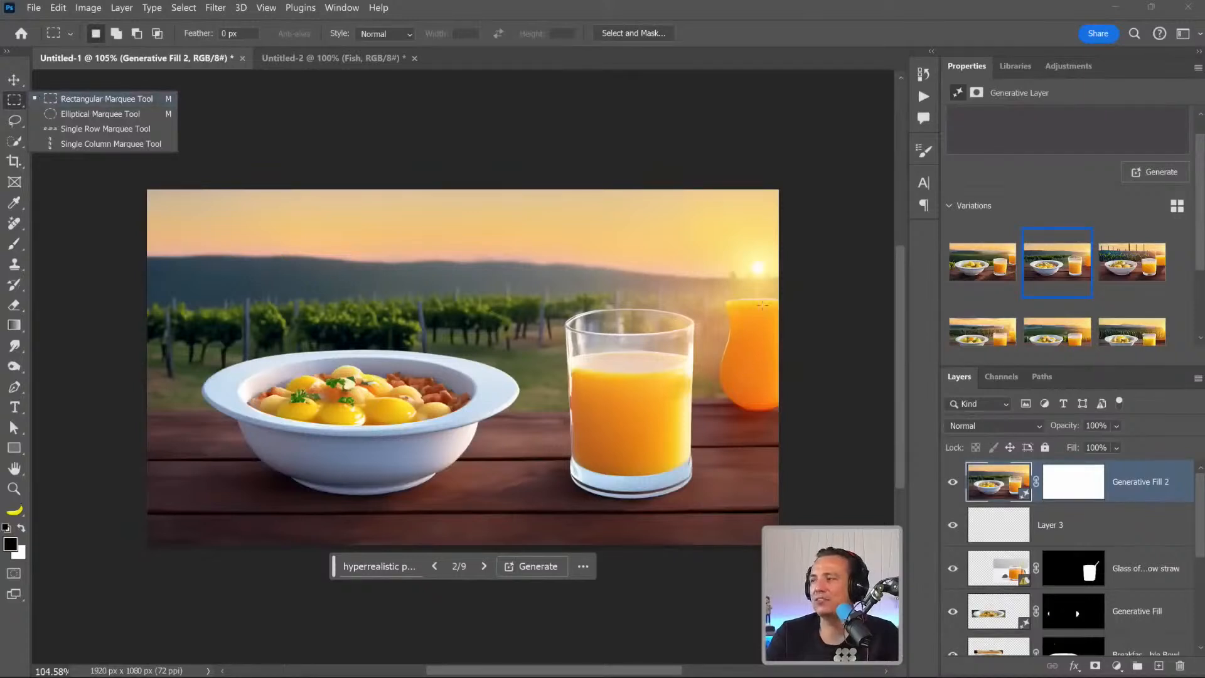
drag(519, 288, 527, 295)
click(712, 288)
drag(715, 290, 810, 436)
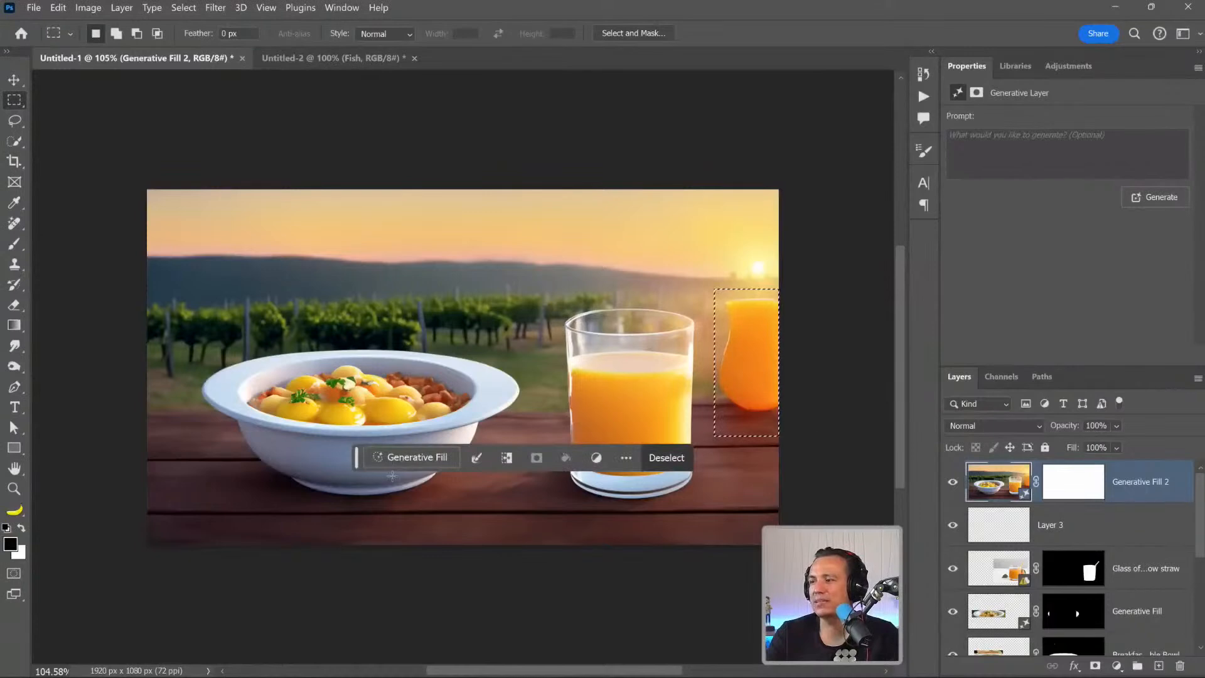
click(417, 456)
click(587, 459)
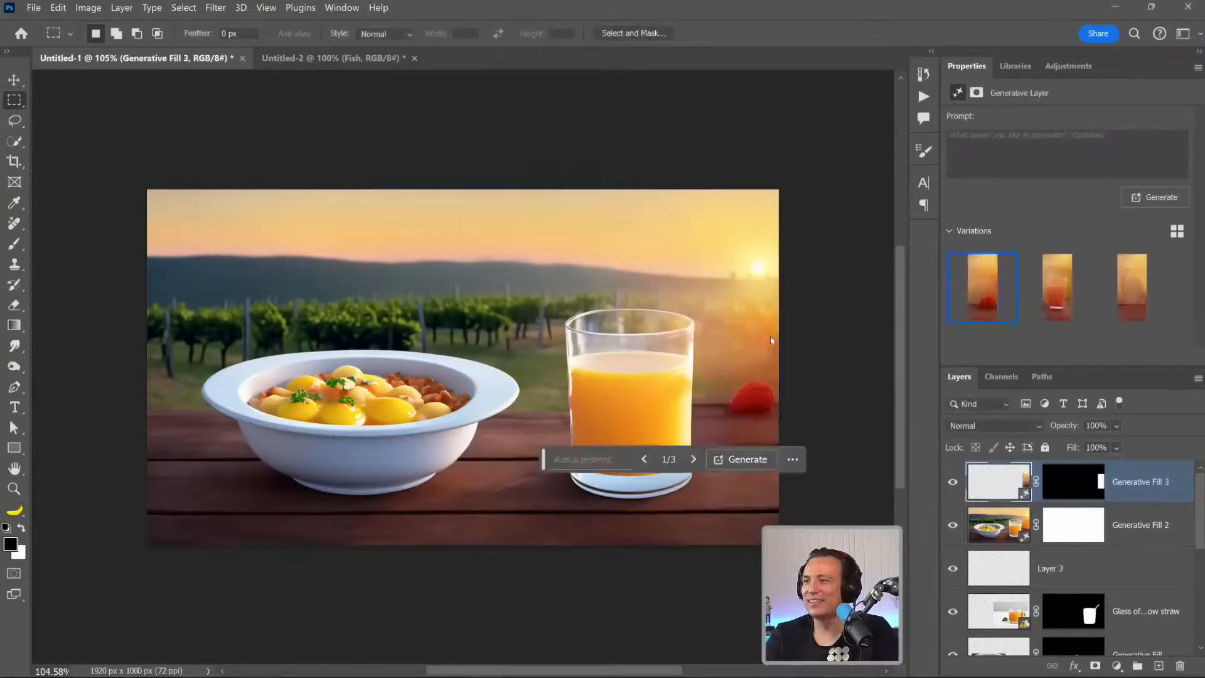
click(1113, 306)
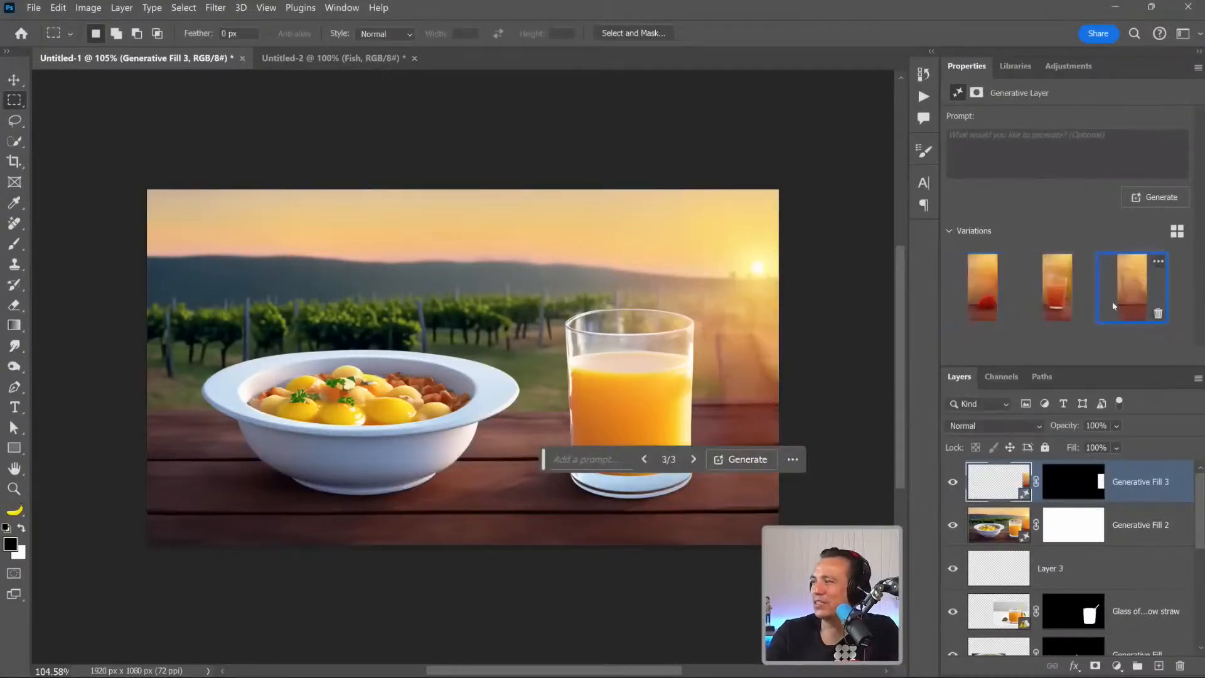
Regenerate the background patch right of the juice glass with a promptless Generative Fill and move the contextual task bar below the image.
drag(708, 317, 794, 399)
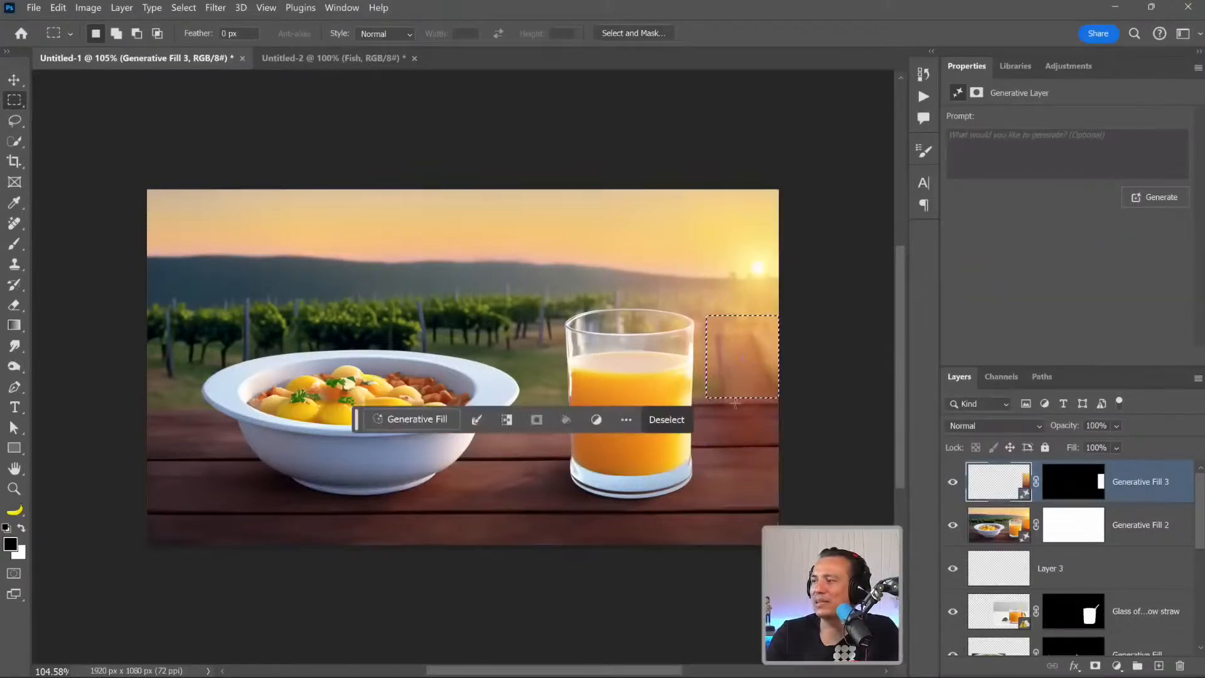
click(411, 419)
click(596, 419)
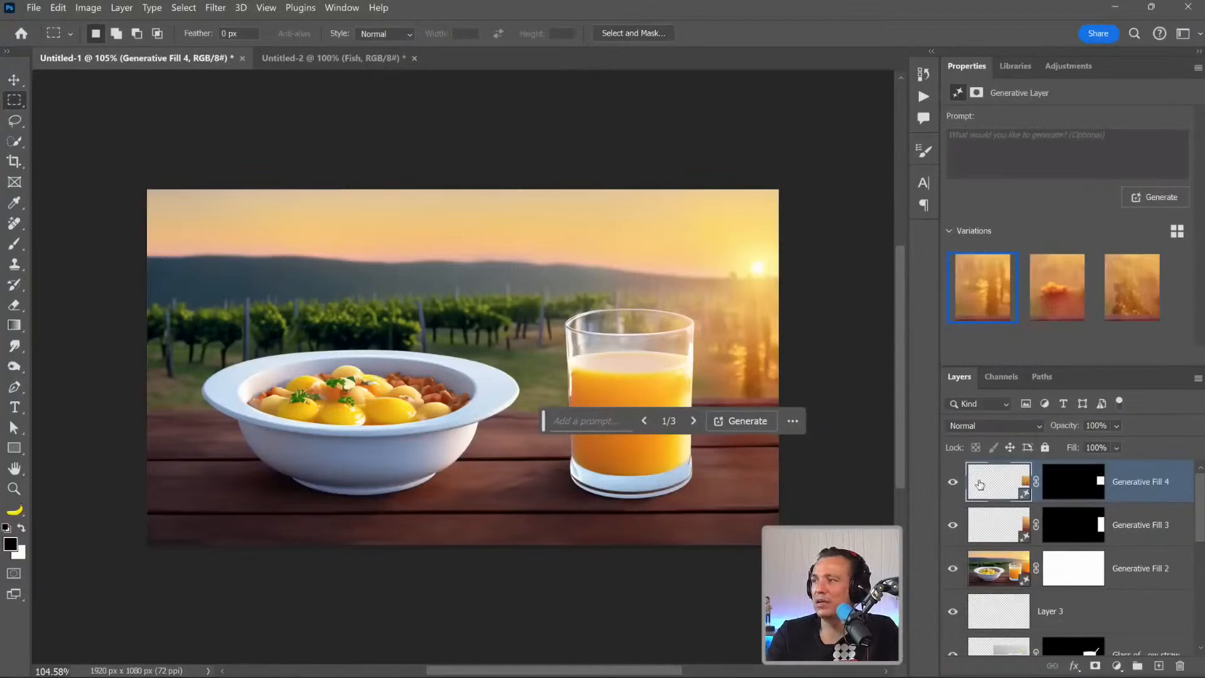
drag(544, 421, 568, 603)
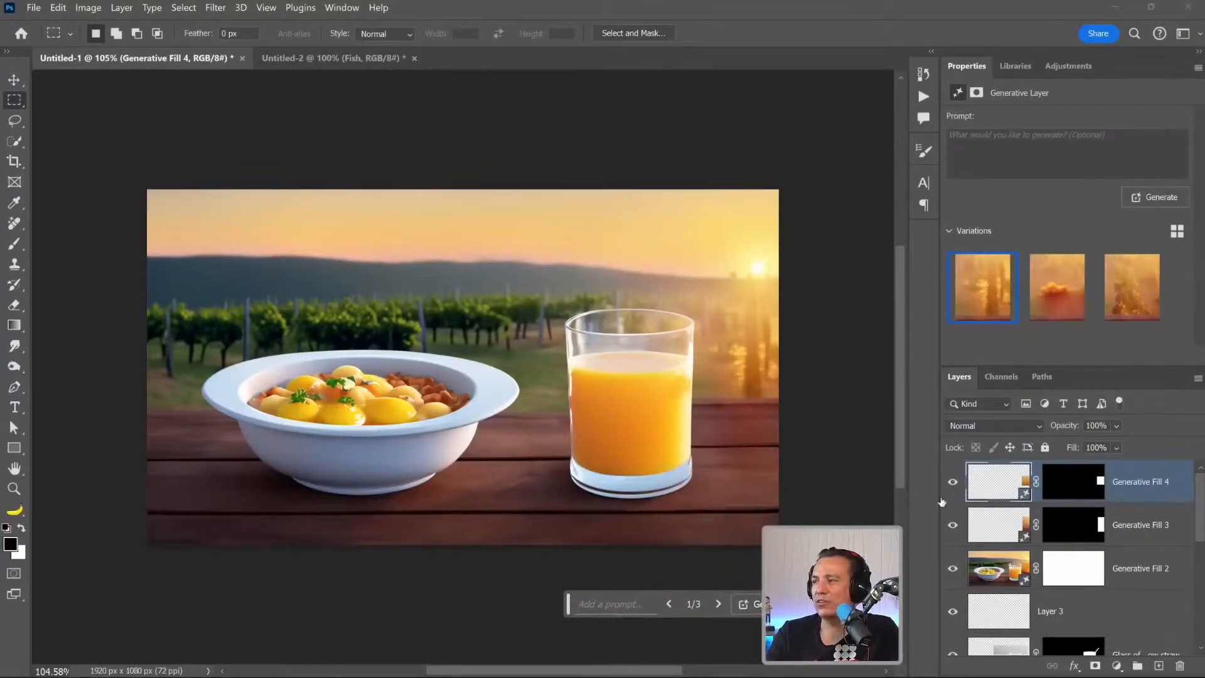
Group the three Generative Fill layers and toggle the group's visibility to compare the result with the original composite.
shift+click(996, 567)
key(ctrl+g)
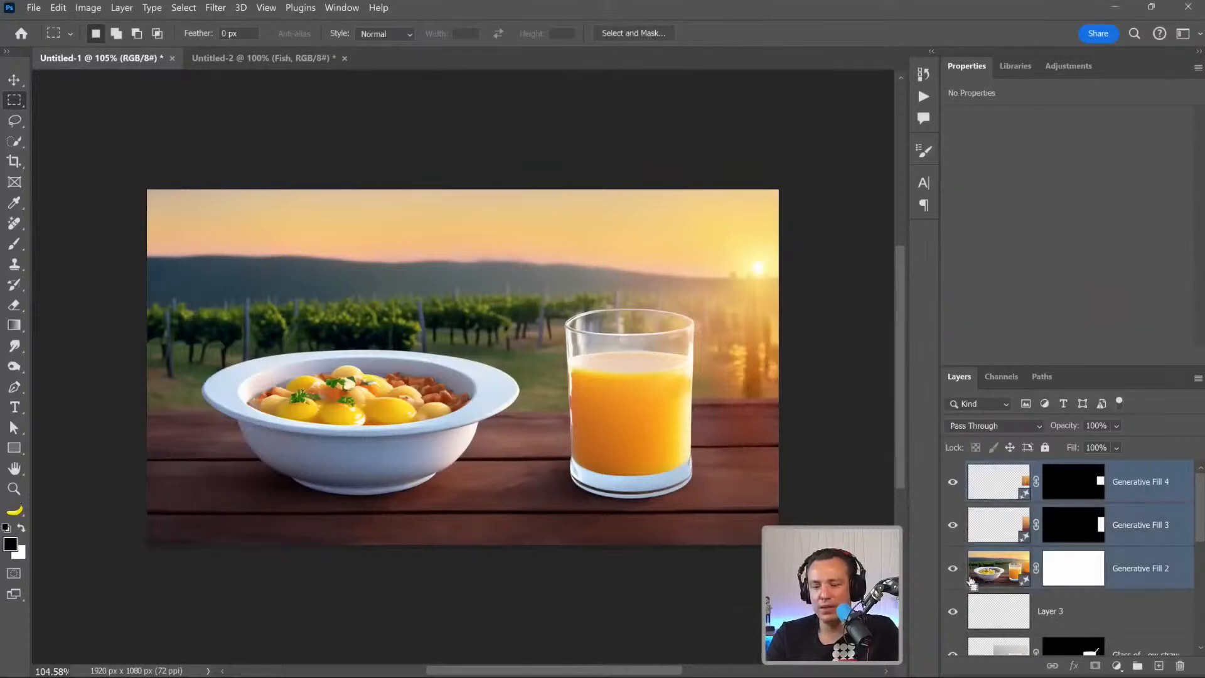
click(952, 470)
click(952, 469)
click(952, 469)
click(952, 469)
click(952, 469)
click(952, 470)
click(952, 469)
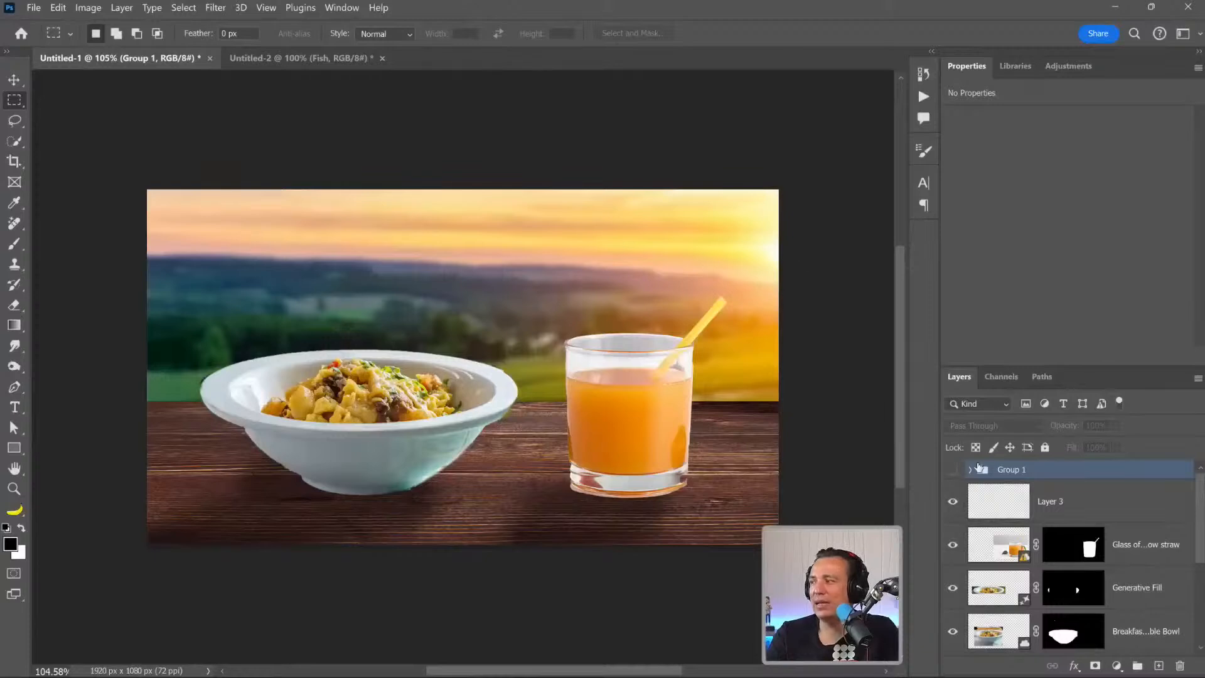
click(952, 471)
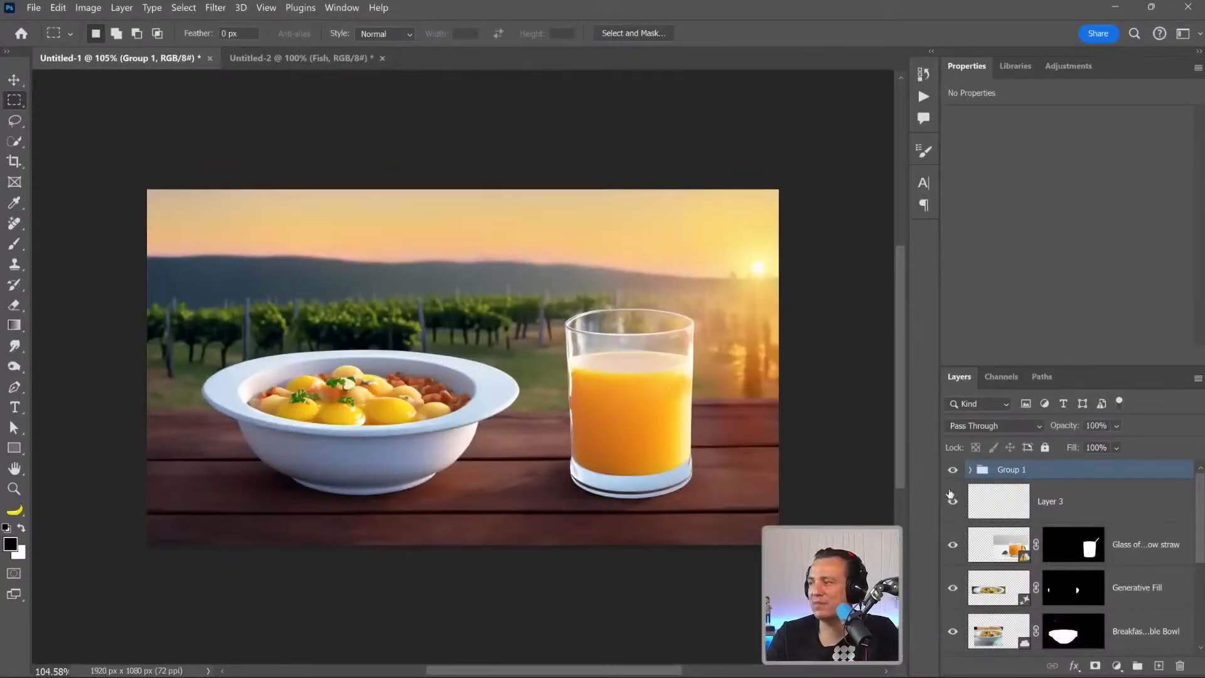
Delete every layer and group above Layer 1 to leave an empty canvas.
scroll(950, 495, down, 4)
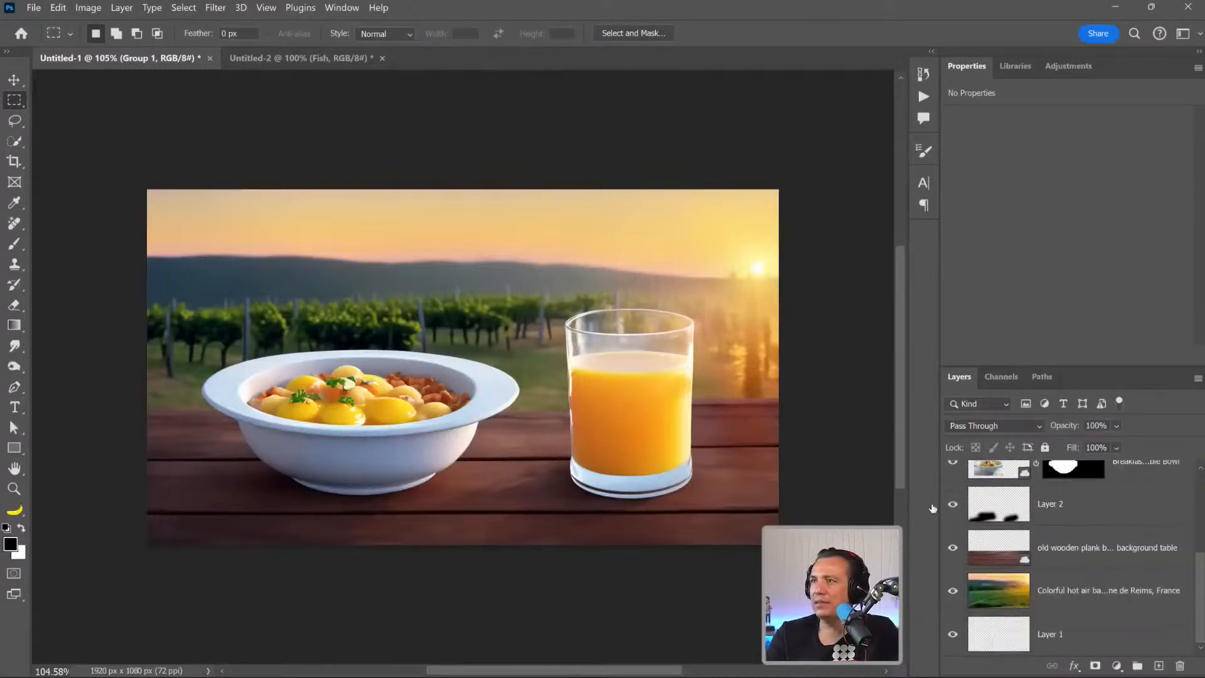
shift+click(1046, 598)
key(Delete)
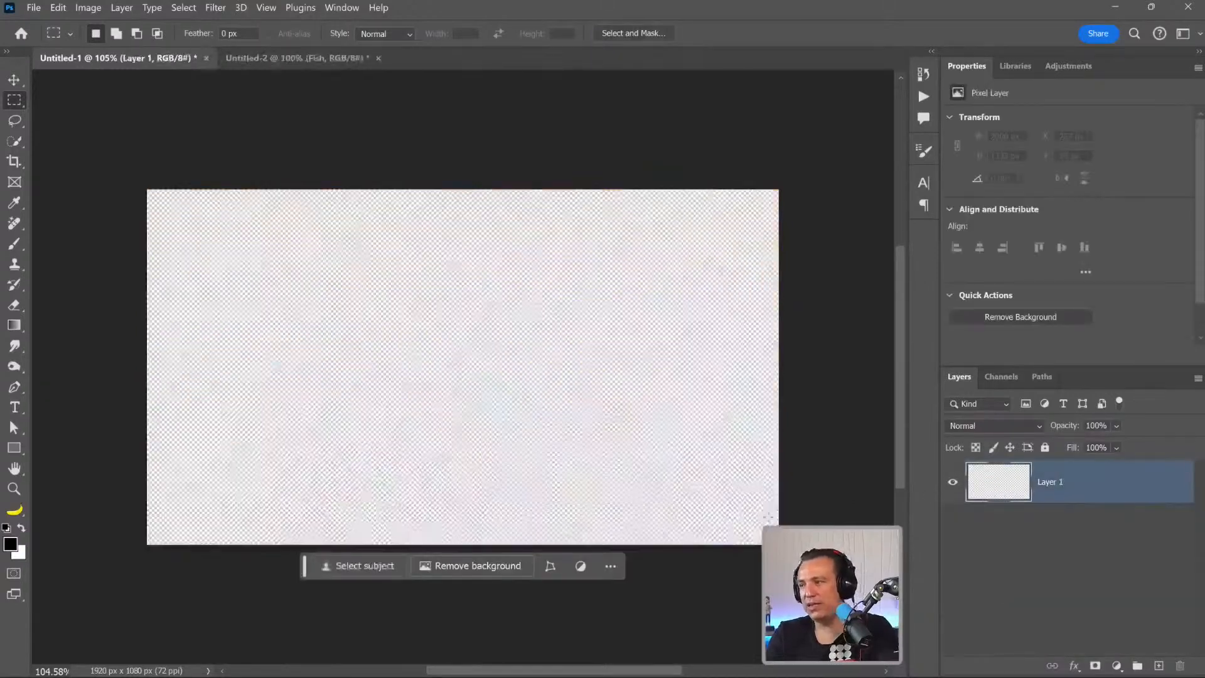
Activate the Brush tool, set the foreground colour to dark brown #301f05, and reduce the brush size.
click(9, 249)
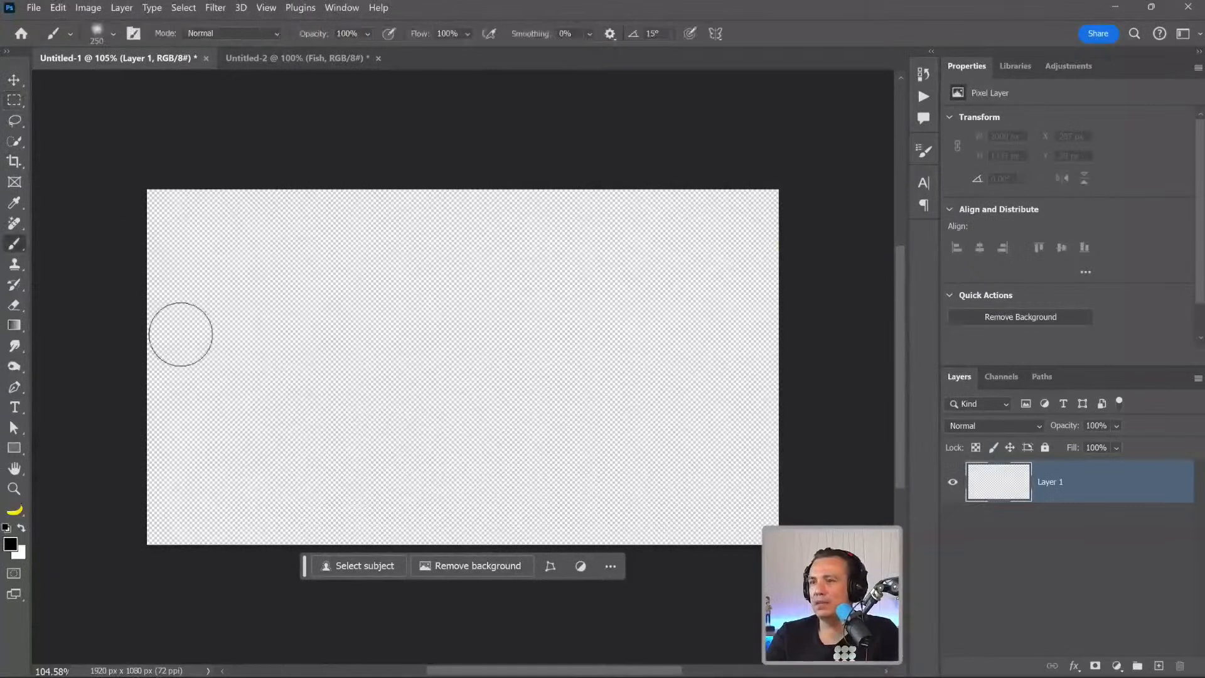
click(10, 543)
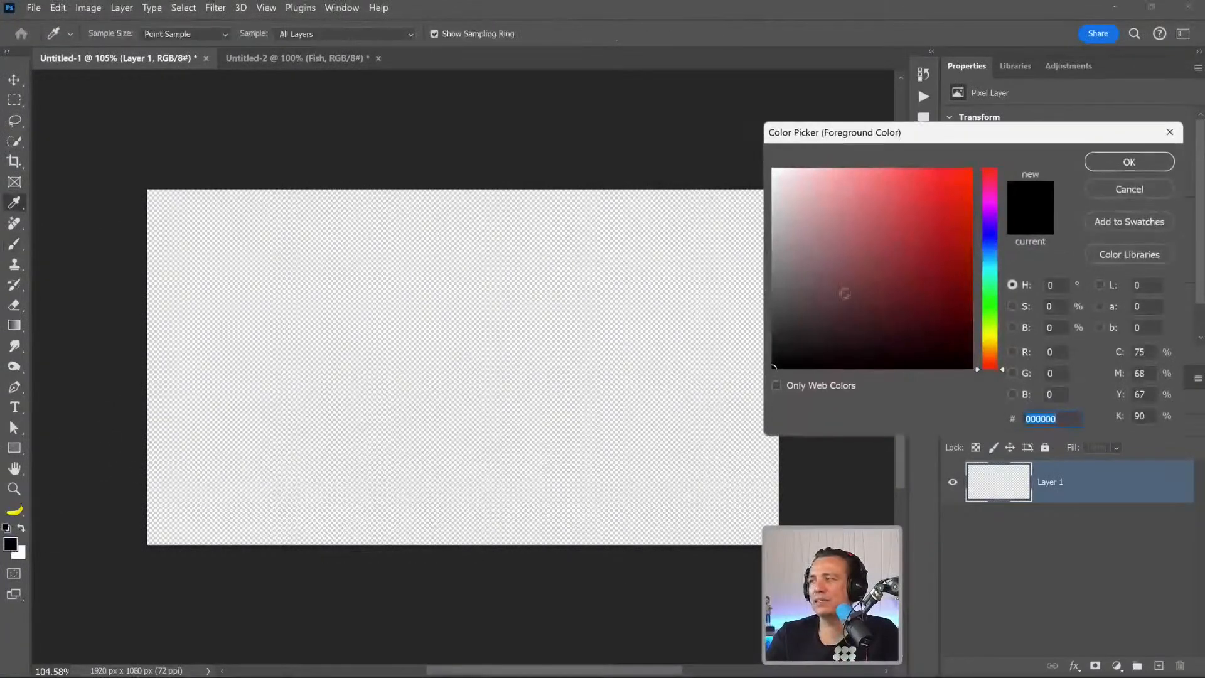
click(991, 349)
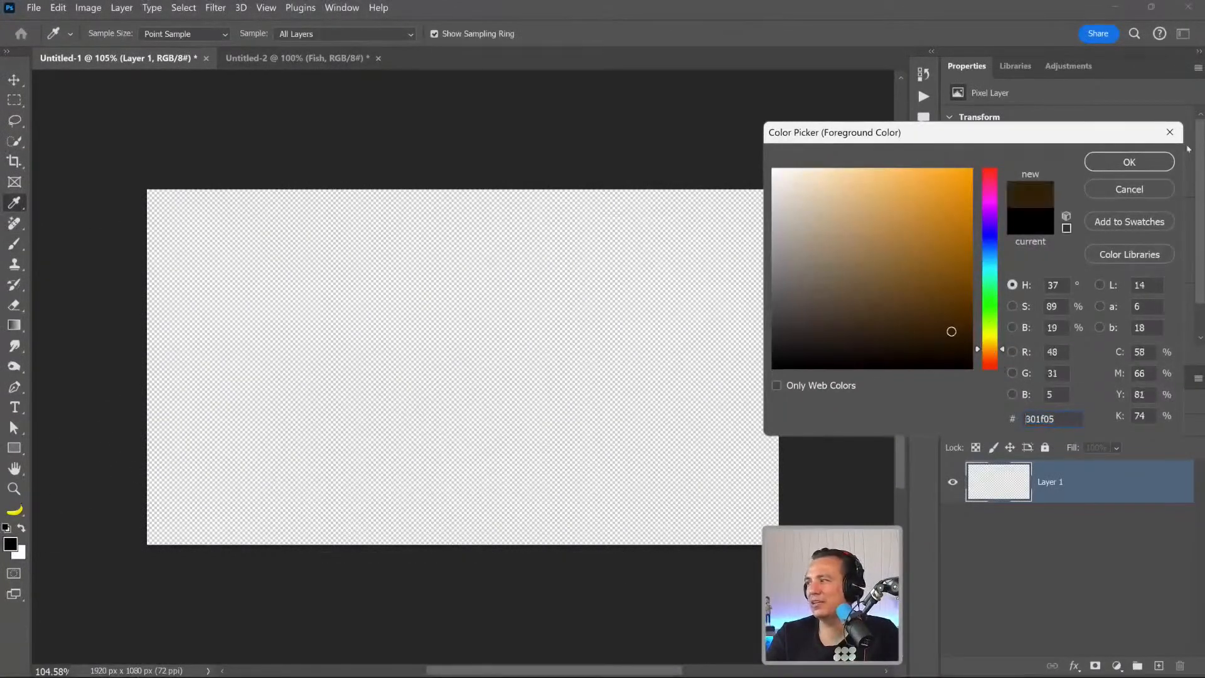
click(1128, 162)
key(bracketleft)
key(bracketleft)
key(bracketleft)
key(bracketleft)
key(bracketleft)
key(bracketleft)
key(bracketleft)
key(bracketleft)
key(bracketleft)
key(bracketleft)
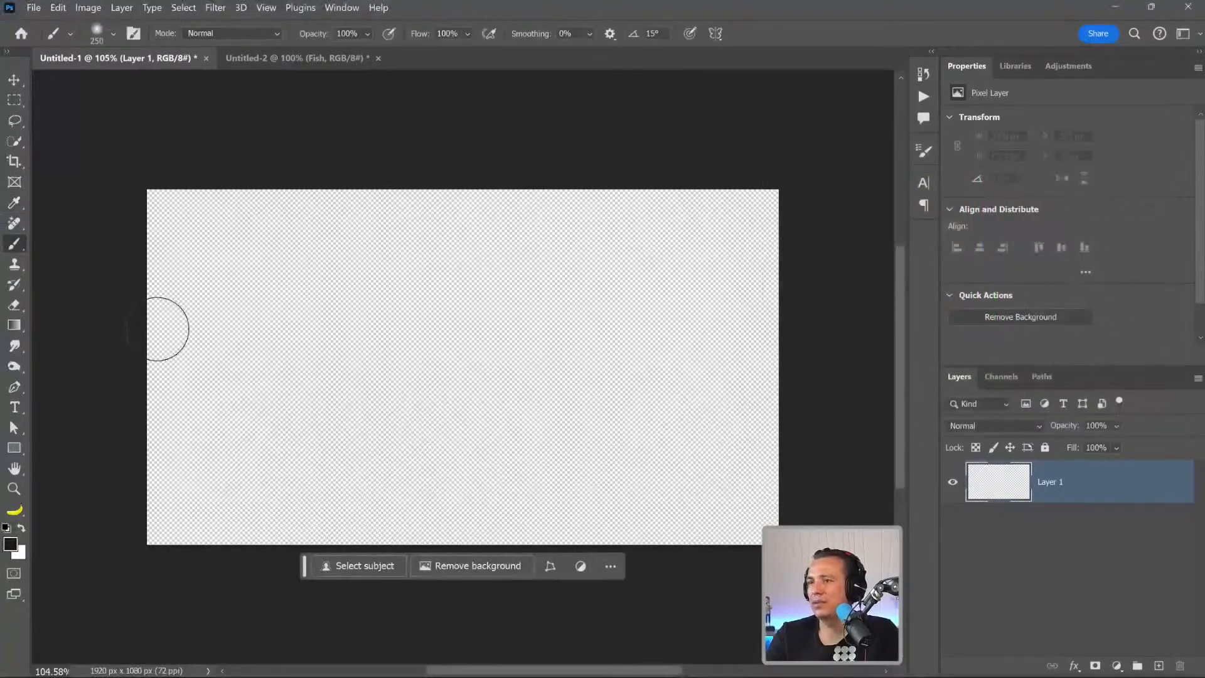
mouse_move(135, 315)
mouse_down()
mouse_move(239, 280)
mouse_move(493, 289)
mouse_move(678, 248)
mouse_move(800, 318)
mouse_up()
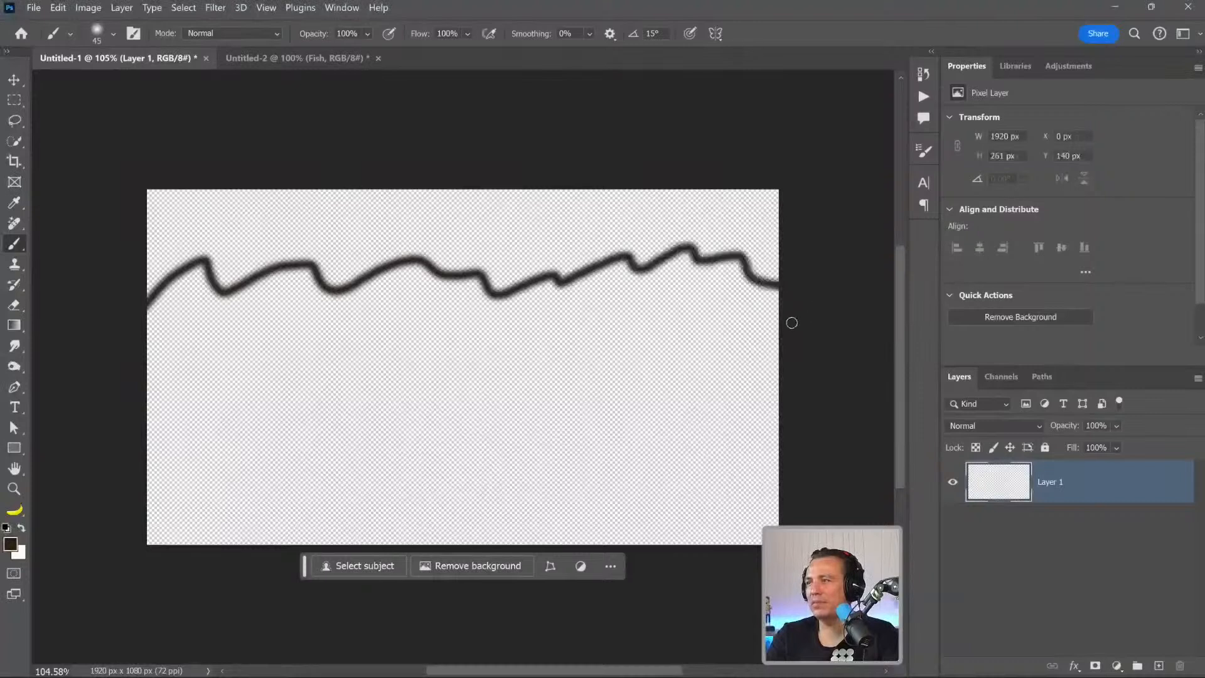
drag(138, 363, 919, 342)
click(14, 102)
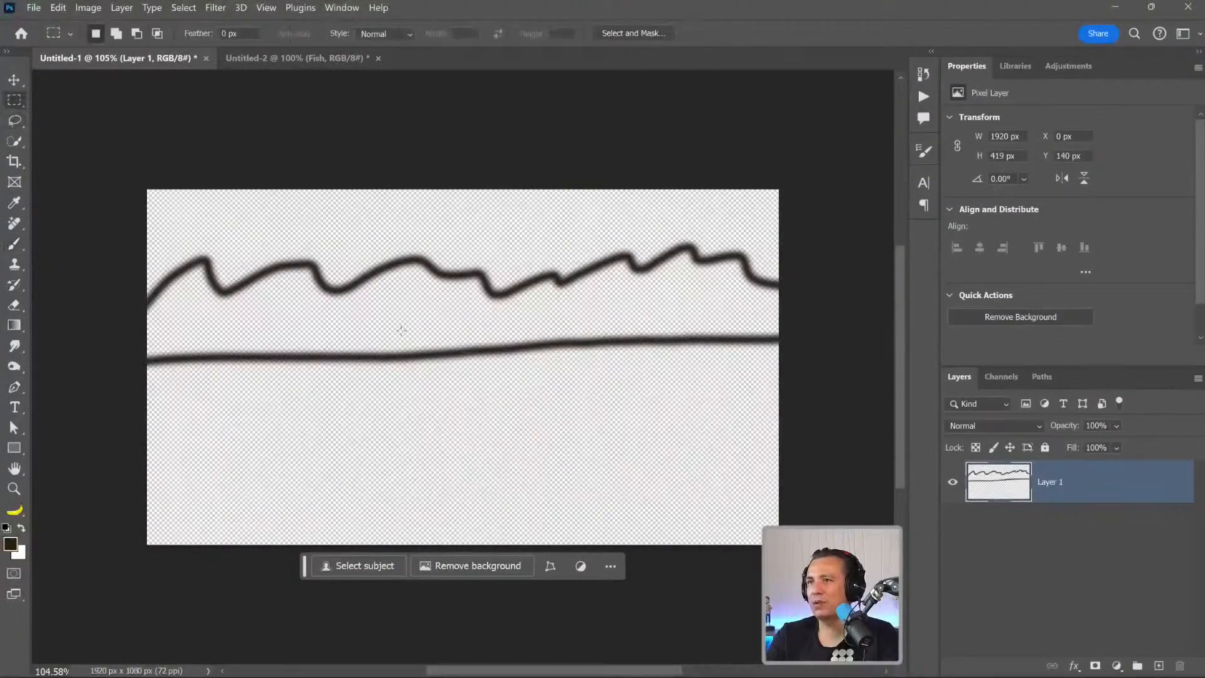
key(ctrl+z)
key(ctrl+z)
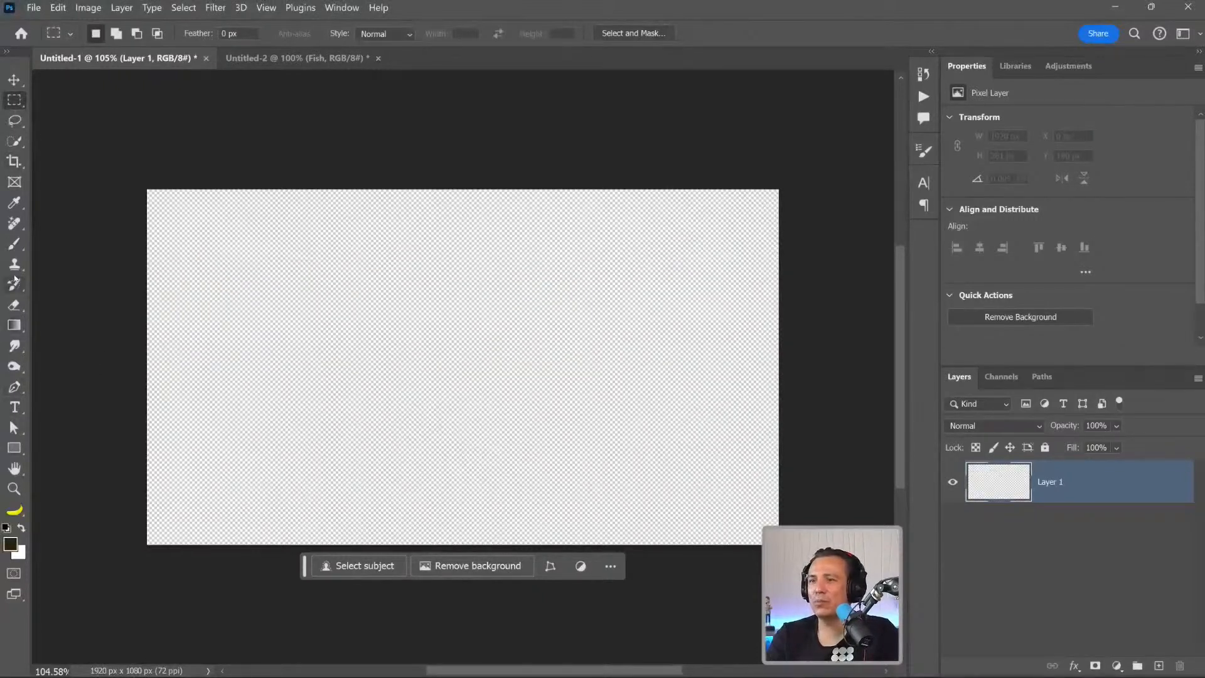
Reactivate the Brush tool and set the brush hardness to 100%.
click(14, 244)
click(114, 36)
drag(87, 119, 290, 113)
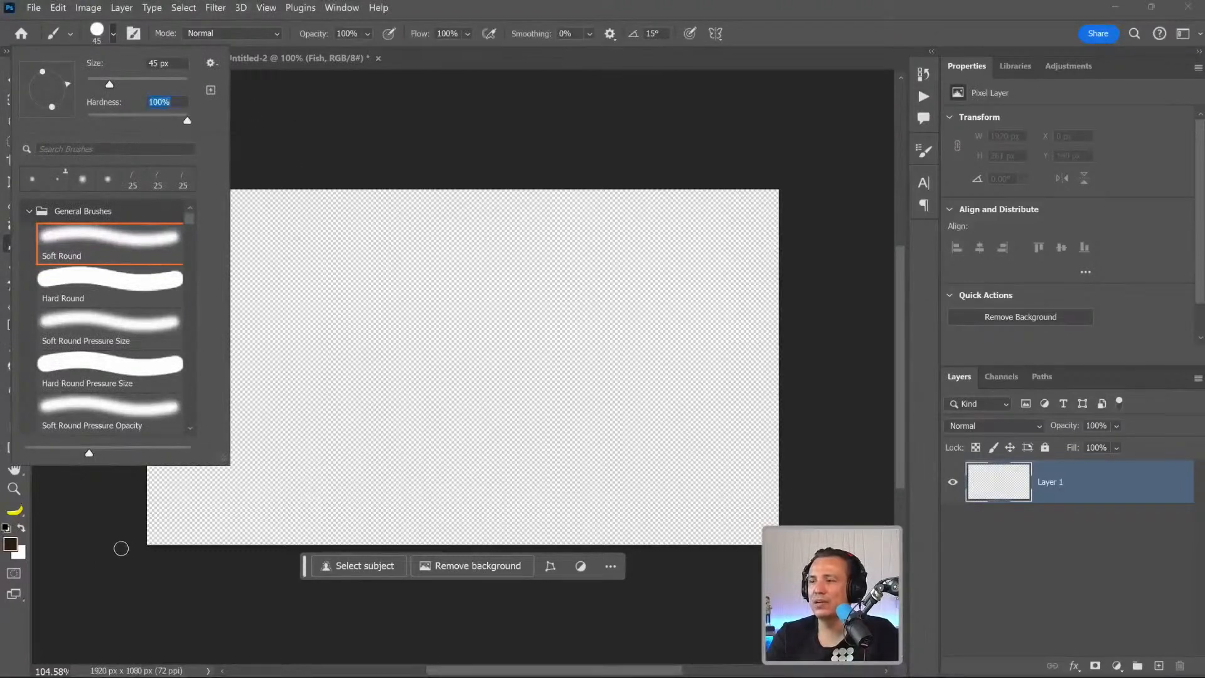
click(125, 548)
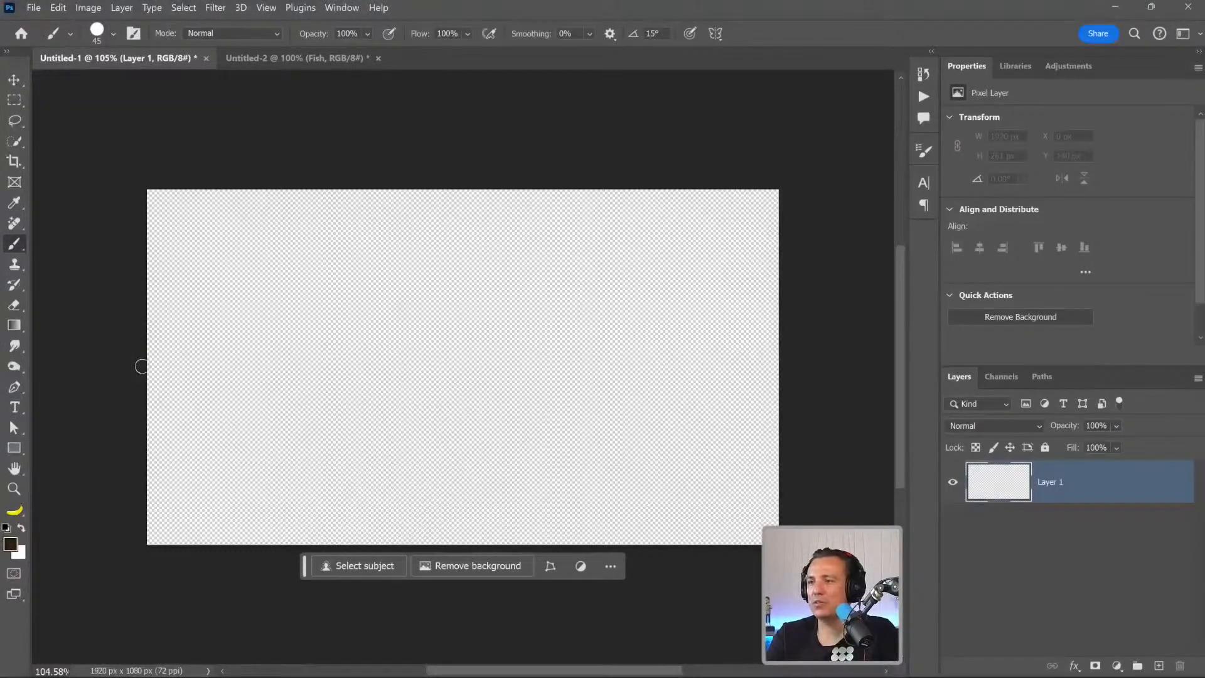
Paint a straight brown horizon line across the canvas and a mountain ridge outline with a central V-shaped valley above it.
drag(122, 358, 917, 358)
drag(141, 424, 341, 416)
scroll(340, 415, down, 1)
scroll(339, 415, down, 1)
mouse_move(157, 310)
mouse_down()
mouse_move(216, 261)
mouse_move(285, 255)
mouse_move(375, 293)
mouse_move(411, 336)
mouse_move(472, 290)
mouse_move(555, 262)
mouse_move(613, 281)
mouse_move(678, 264)
mouse_up()
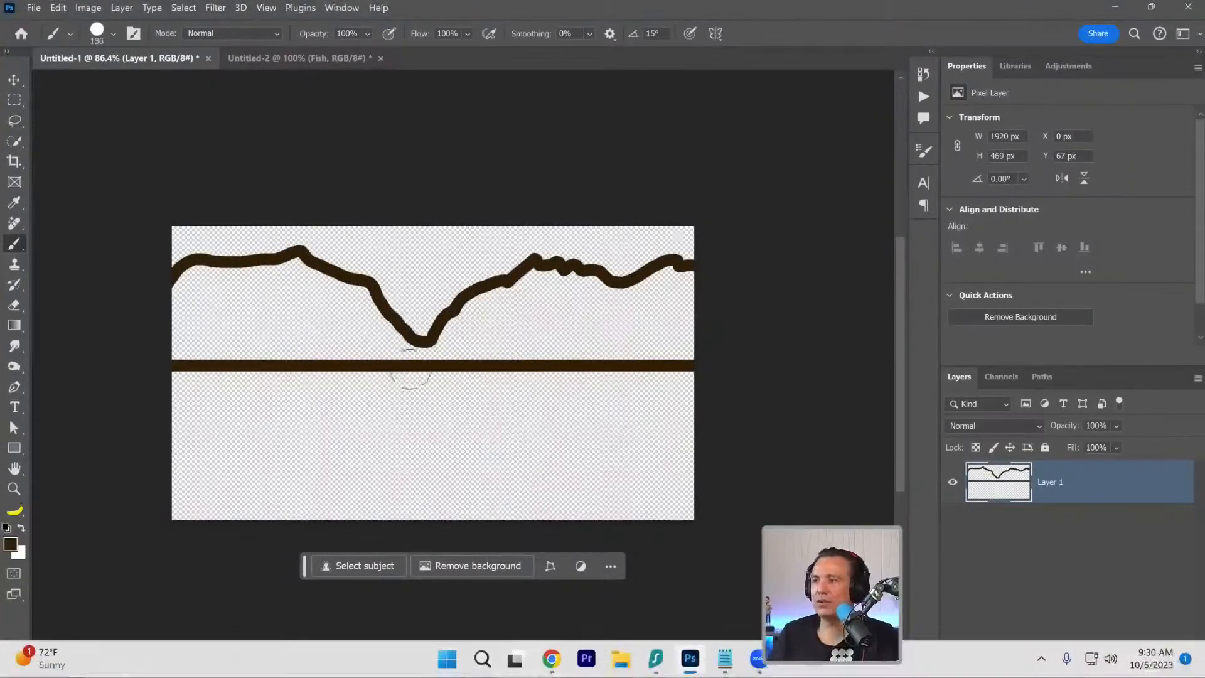
Fill the area between the ridge outline and the horizon line with brown strokes, adjusting the brush size as needed.
key(bracketright)
key(bracketright)
key(bracketright)
key(bracketright)
key(bracketright)
key(bracketright)
key(bracketright)
key(bracketright)
mouse_move(386, 342)
mouse_down()
mouse_move(360, 336)
mouse_move(347, 308)
mouse_move(373, 333)
mouse_move(352, 305)
mouse_move(295, 276)
mouse_move(207, 280)
mouse_move(179, 313)
mouse_move(174, 345)
mouse_move(370, 339)
mouse_move(200, 313)
mouse_up()
key(bracketleft)
mouse_move(405, 350)
mouse_down()
mouse_move(472, 346)
mouse_move(440, 344)
mouse_move(496, 301)
mouse_move(469, 343)
mouse_move(510, 302)
mouse_move(483, 315)
mouse_move(578, 277)
mouse_move(630, 291)
mouse_move(711, 284)
mouse_move(503, 295)
mouse_move(481, 313)
mouse_move(539, 293)
mouse_move(487, 336)
mouse_move(714, 339)
mouse_move(489, 338)
mouse_move(694, 338)
mouse_up()
key(bracketright)
key(bracketright)
key(bracketright)
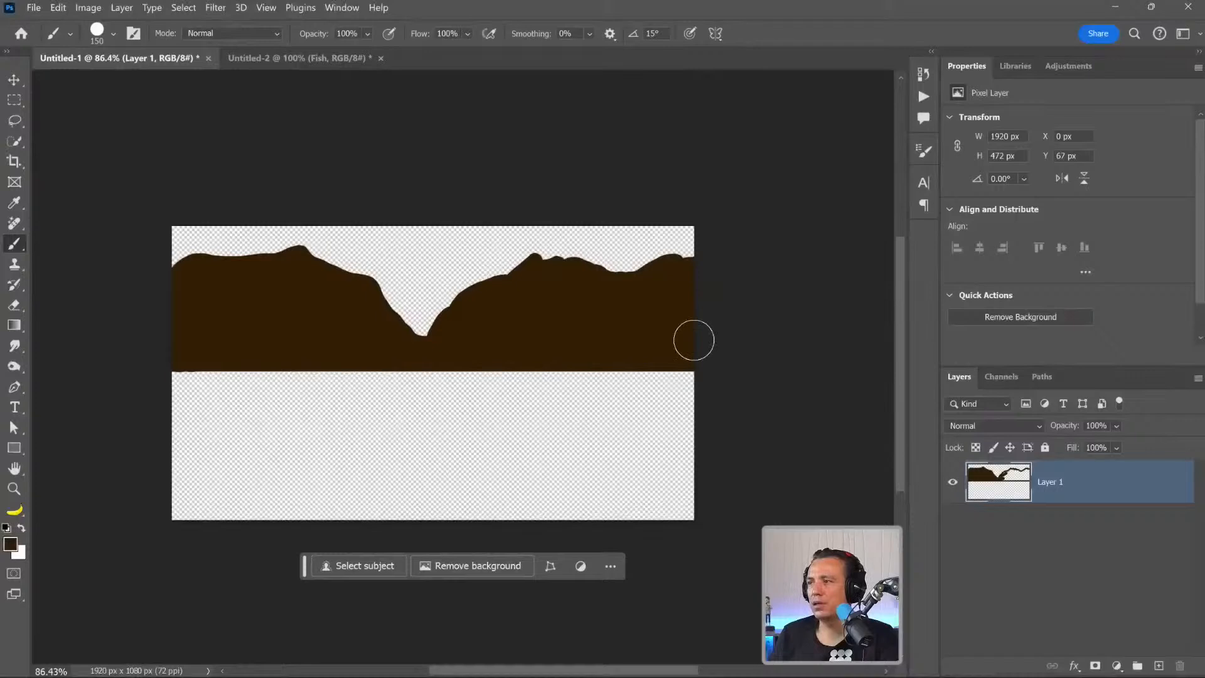
Add a new layer above the mountains and set the foreground colour to green #447f00.
click(1159, 666)
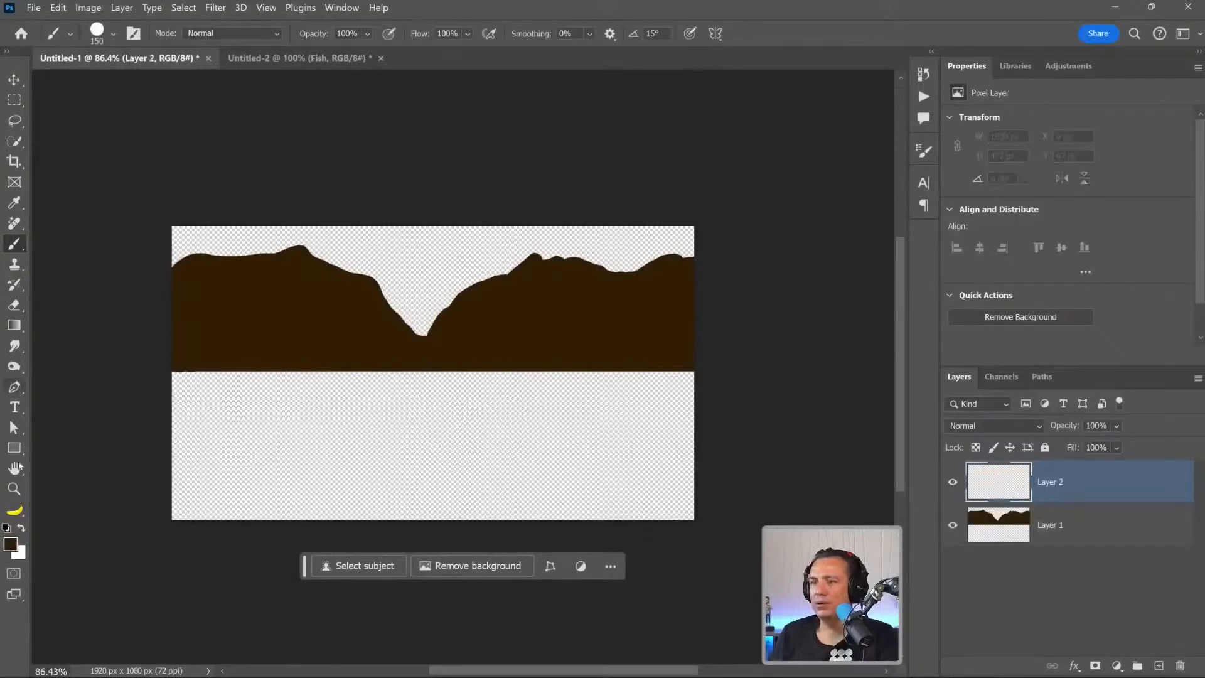
click(10, 543)
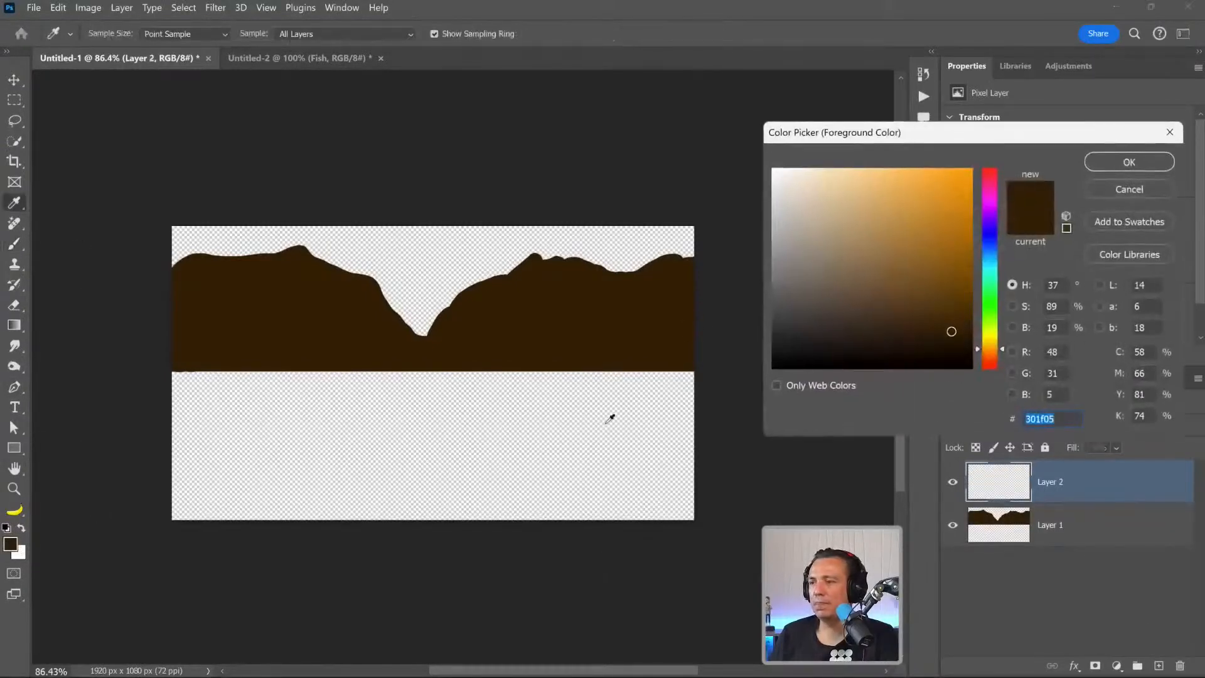
click(989, 320)
drag(930, 195, 971, 269)
click(1120, 163)
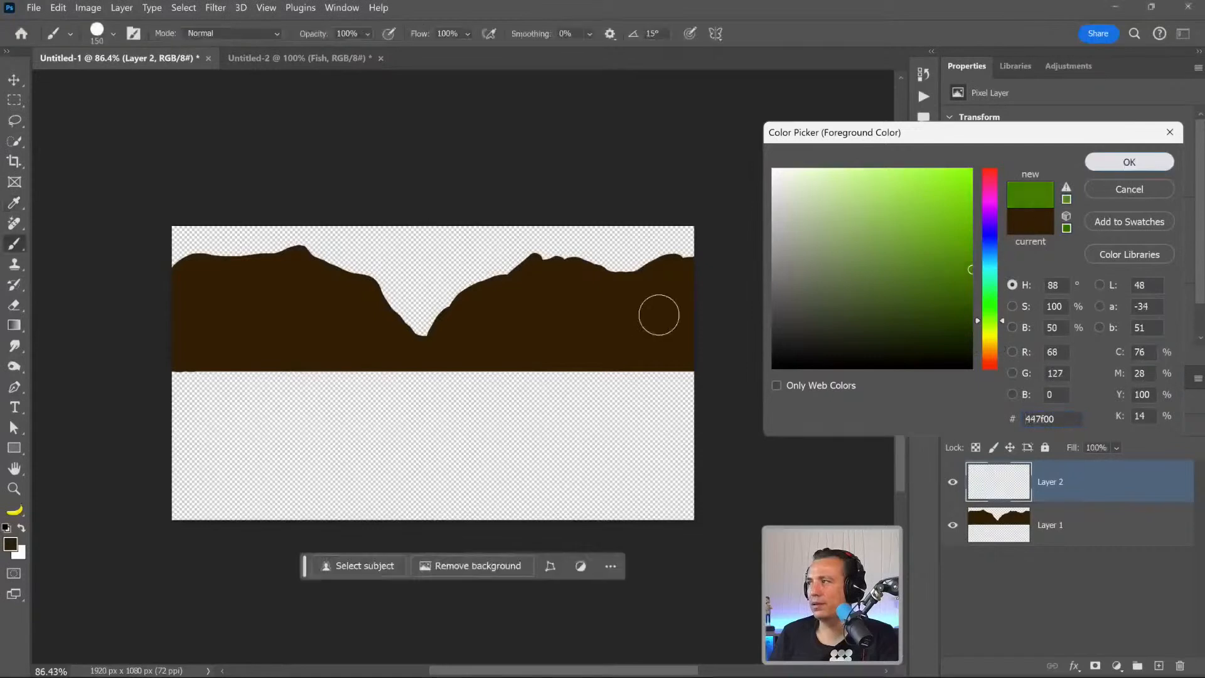
Paint the whole area below the mountains green with an enlarged brush, overlapping the mountains' lower edge.
mouse_move(160, 393)
mouse_down()
mouse_move(707, 395)
mouse_move(743, 413)
mouse_up()
key(bracketright)
key(bracketright)
key(bracketright)
key(bracketright)
key(bracketright)
key(bracketright)
key(bracketright)
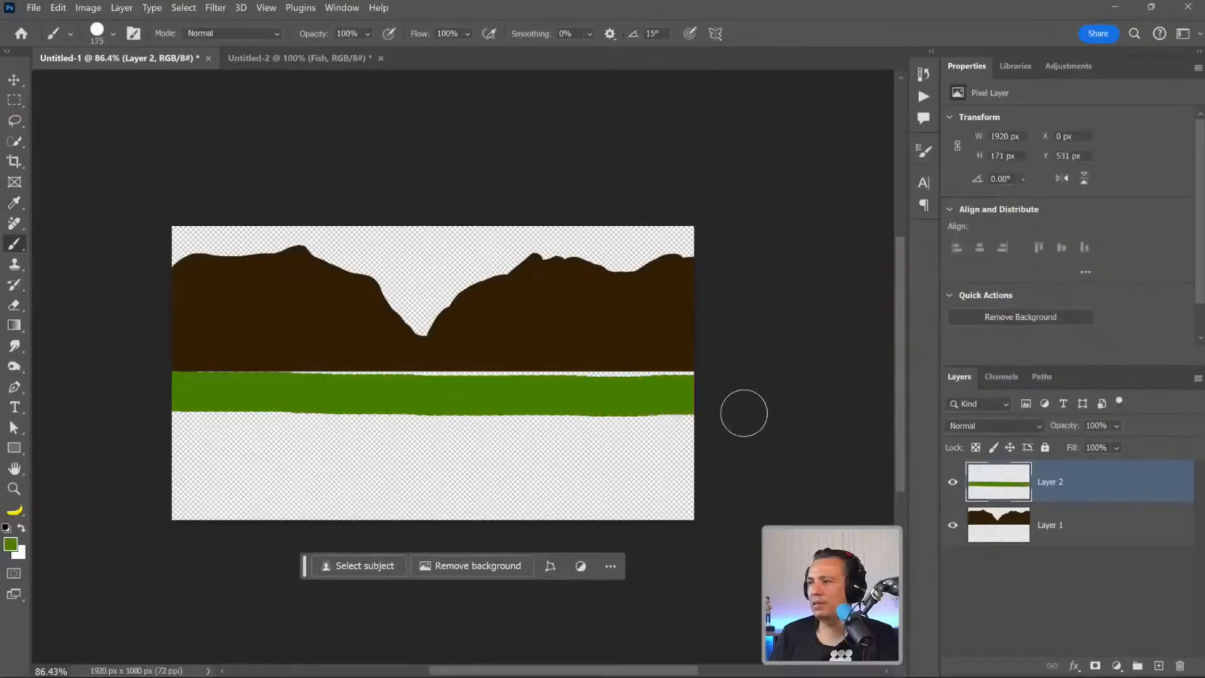
mouse_move(696, 445)
mouse_down()
mouse_move(179, 447)
mouse_move(162, 458)
mouse_move(710, 448)
mouse_move(295, 452)
mouse_move(668, 455)
mouse_move(599, 451)
mouse_up()
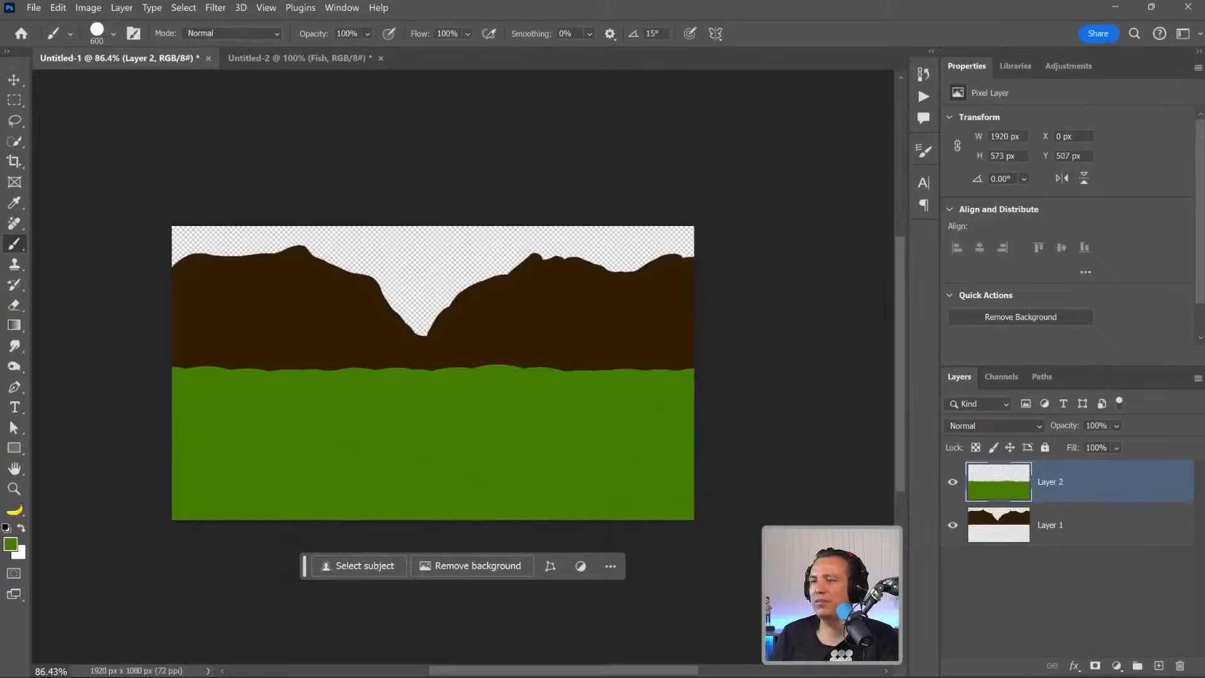
Set the foreground colour to a bright, saturated blue for the river.
click(10, 543)
click(997, 271)
click(971, 169)
drag(981, 257, 1000, 251)
click(1102, 167)
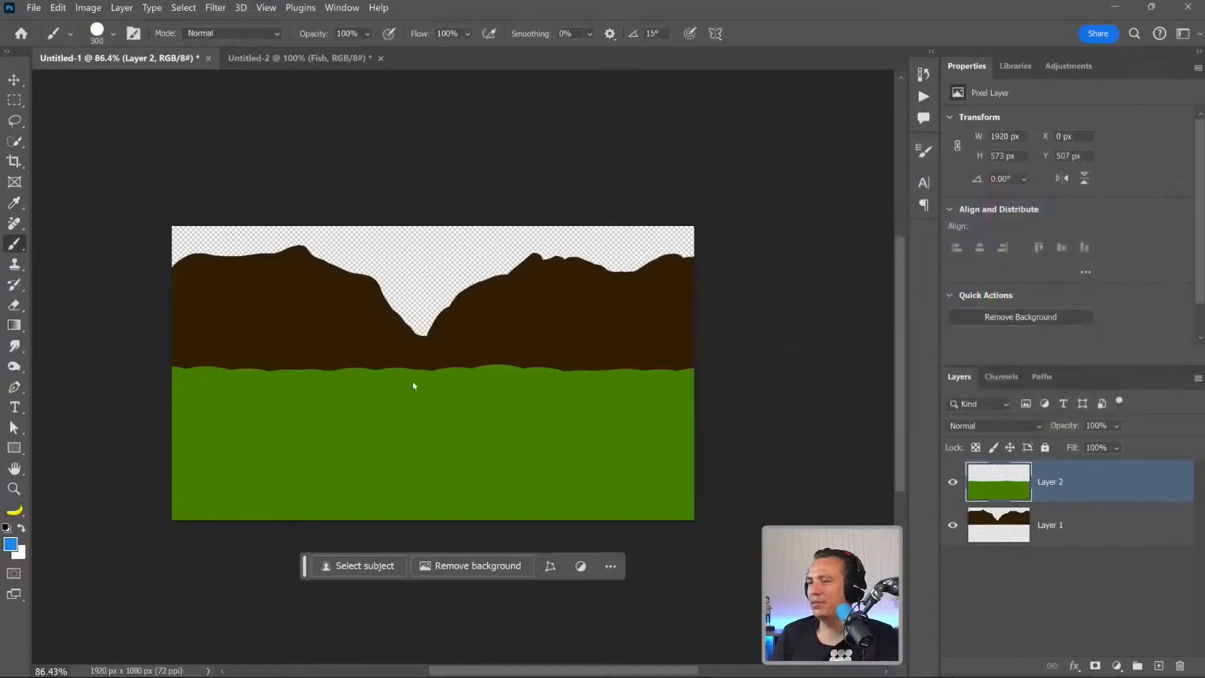
mouse_move(397, 371)
mouse_down()
mouse_move(460, 392)
mouse_move(484, 494)
mouse_move(643, 532)
mouse_up()
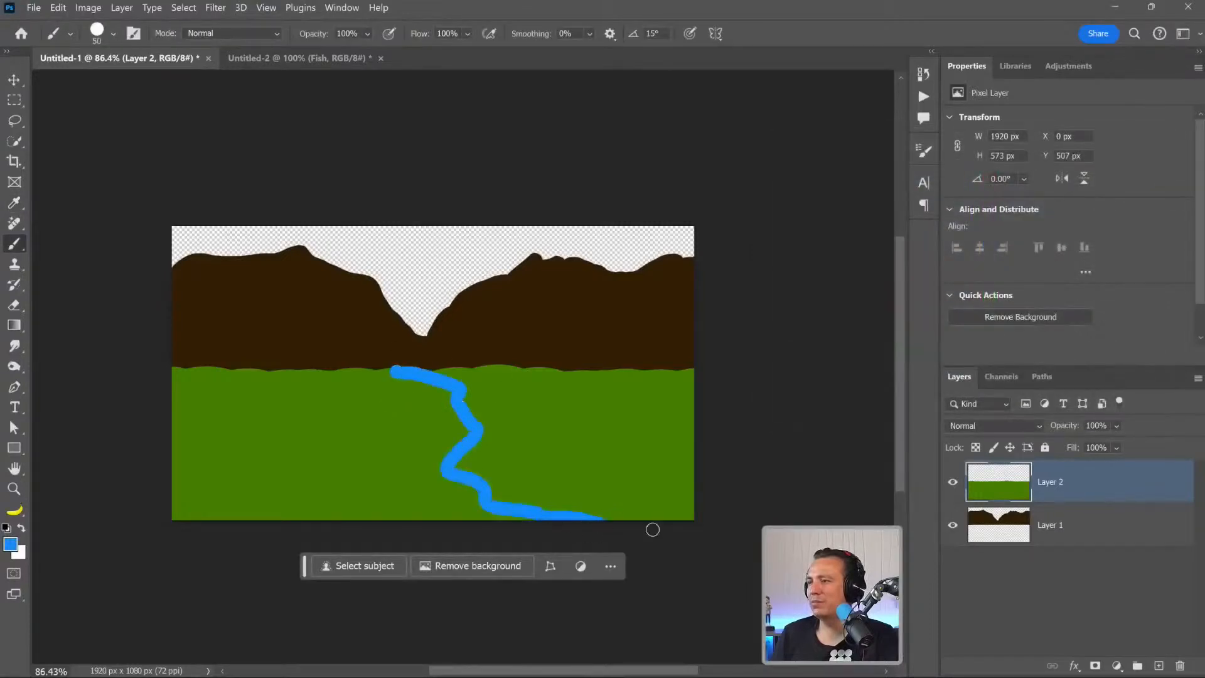
mouse_move(527, 374)
mouse_down()
mouse_move(547, 400)
mouse_move(629, 427)
mouse_move(740, 528)
mouse_move(693, 527)
mouse_move(662, 497)
mouse_move(671, 487)
mouse_move(563, 500)
mouse_move(527, 464)
mouse_move(493, 450)
mouse_move(496, 465)
mouse_move(549, 487)
mouse_move(502, 456)
mouse_move(463, 454)
mouse_move(485, 458)
mouse_move(473, 394)
mouse_move(482, 388)
mouse_move(502, 417)
mouse_up()
key(bracketright)
key(bracketright)
key(bracketright)
key(bracketright)
key(bracketright)
key(bracketright)
key(bracketright)
key(bracketright)
key(bracketright)
key(bracketleft)
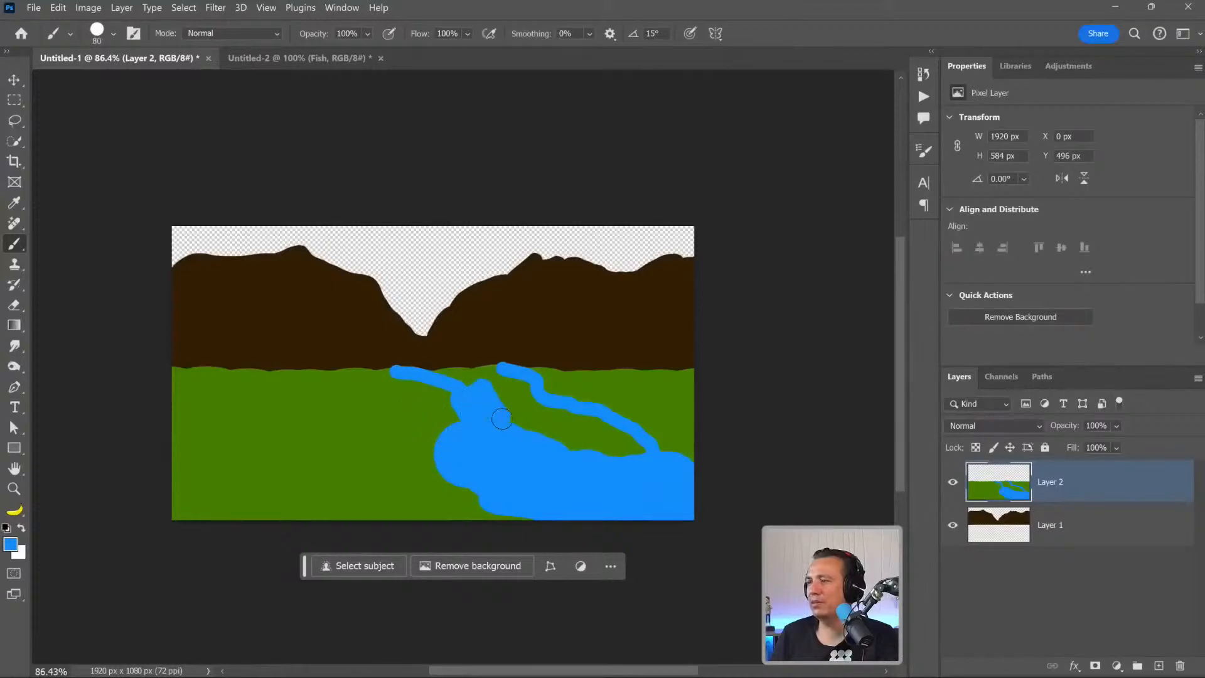
key(ctrl+z)
key(ctrl+z)
key(ctrl+z)
key(ctrl+z)
key(ctrl+z)
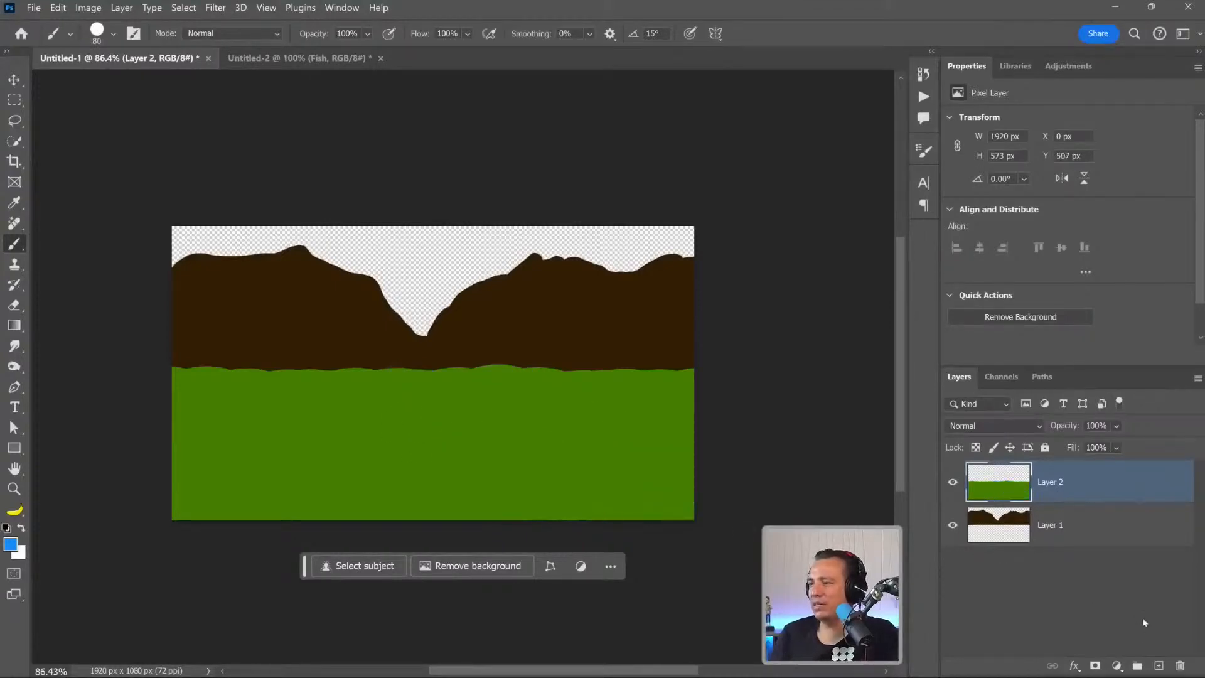
On a new layer above the grass, outline and fill a blue river widening from below the valley to the canvas's lower-right corner.
click(1157, 666)
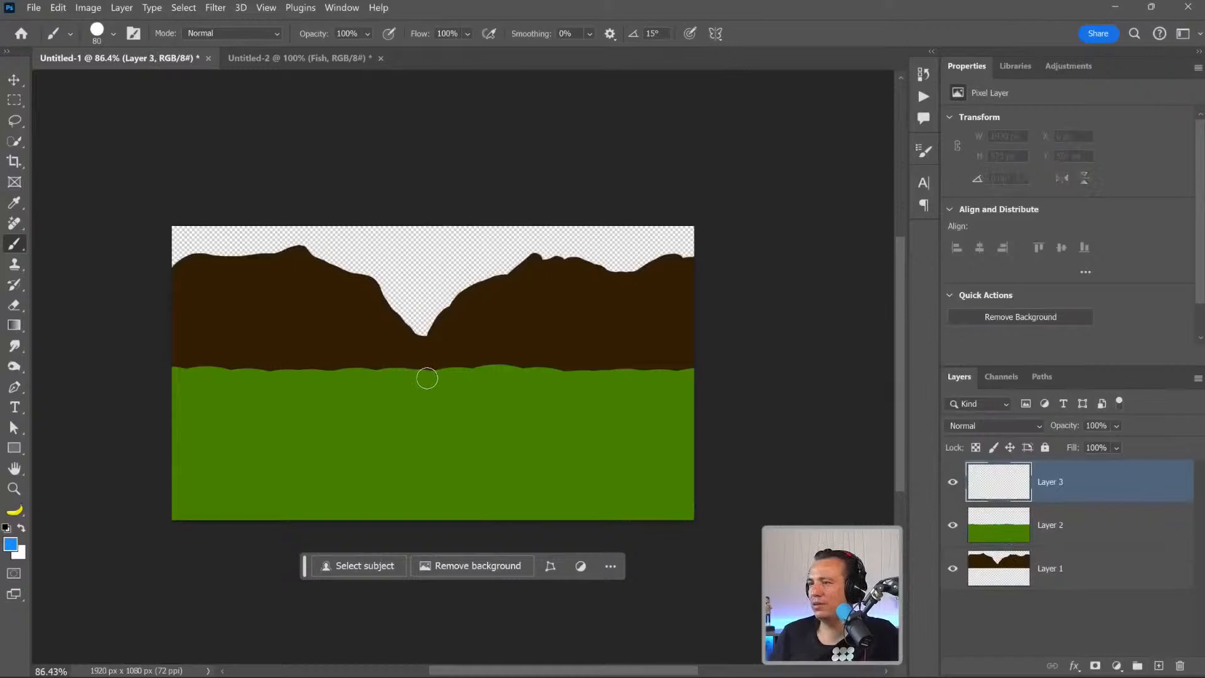
key(bracketleft)
key(bracketleft)
key(bracketleft)
key(bracketleft)
key(bracketleft)
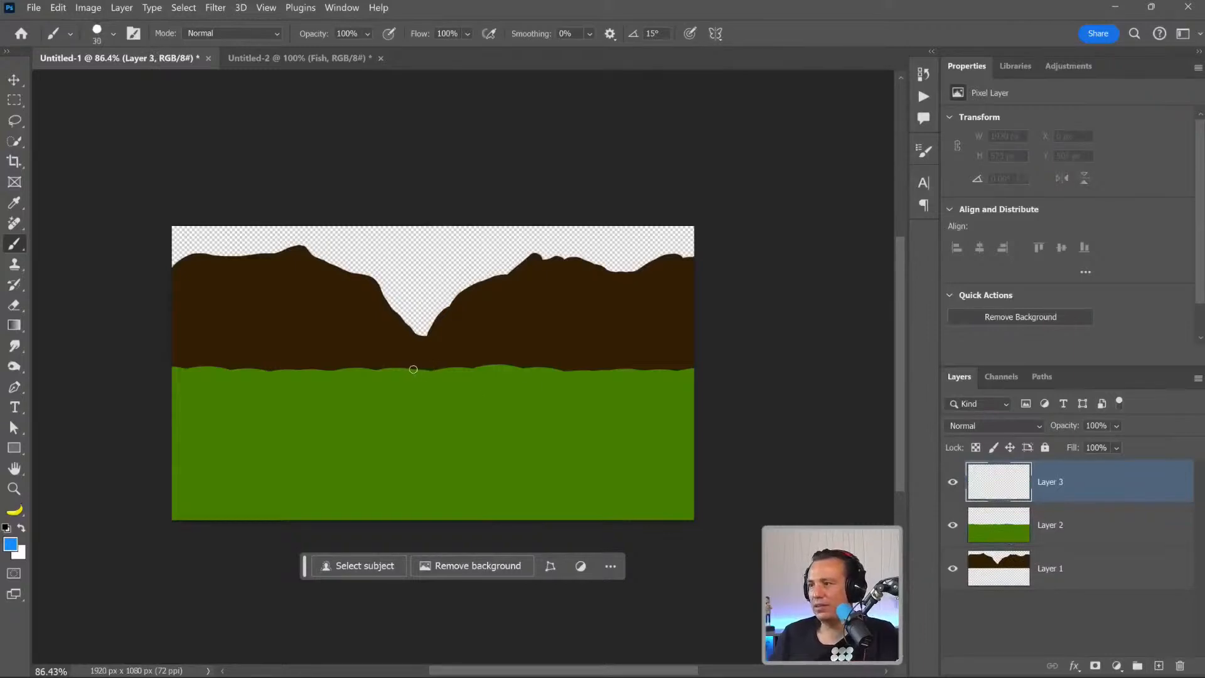
mouse_move(446, 371)
mouse_down()
mouse_move(419, 370)
mouse_move(500, 518)
mouse_up()
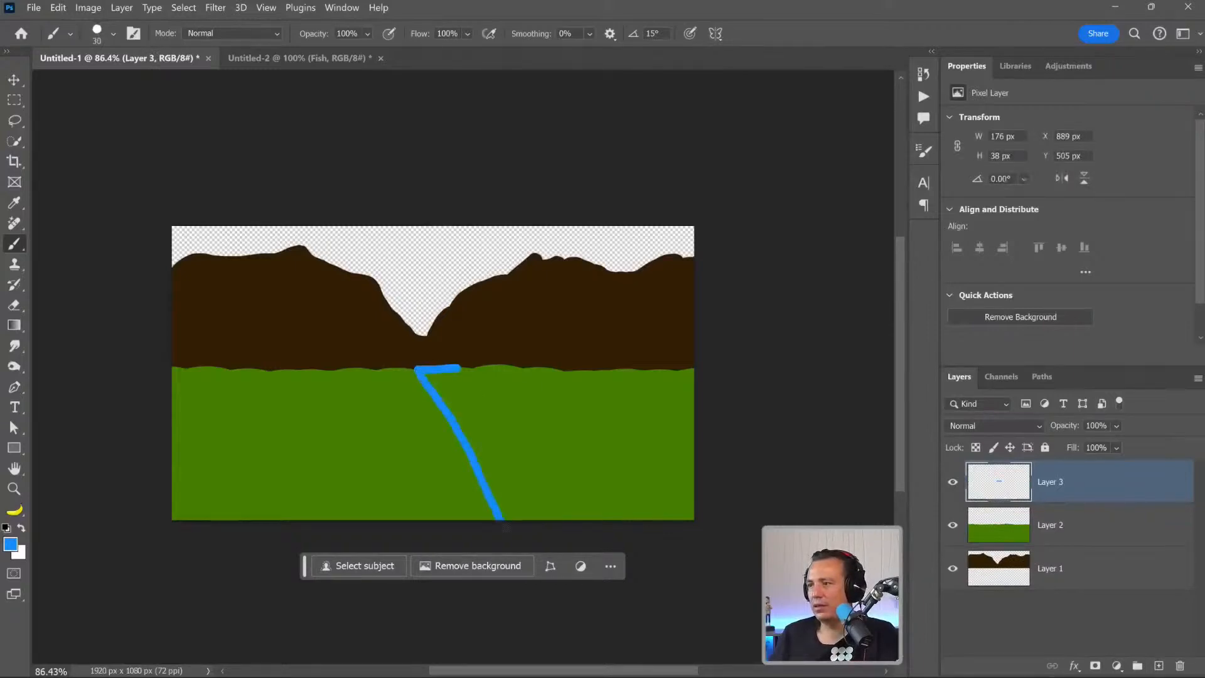
drag(459, 369, 693, 428)
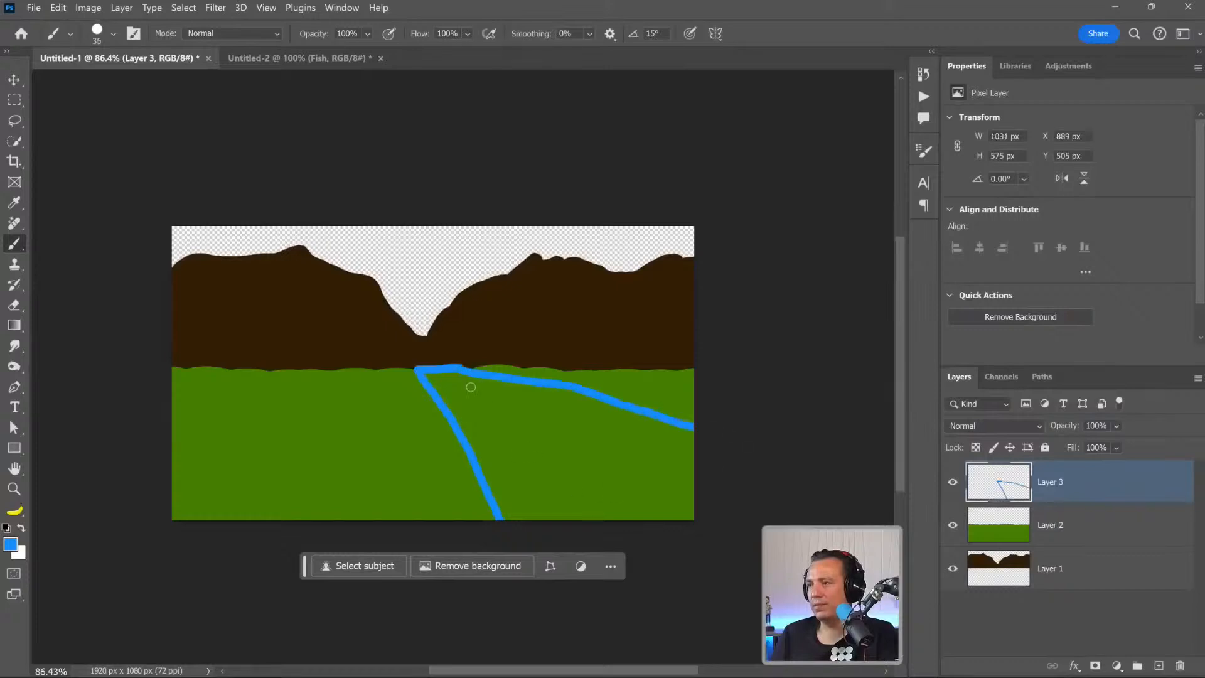
key(bracketright)
mouse_move(436, 377)
mouse_down()
mouse_move(503, 382)
mouse_move(481, 395)
mouse_move(531, 403)
mouse_move(518, 423)
mouse_move(456, 390)
mouse_move(537, 509)
mouse_move(513, 483)
mouse_move(528, 519)
mouse_move(505, 481)
mouse_move(548, 404)
mouse_move(702, 453)
mouse_move(535, 399)
mouse_move(595, 474)
mouse_move(636, 494)
mouse_move(553, 511)
mouse_move(677, 487)
mouse_move(709, 512)
mouse_up()
Add a new layer and place it beneath the mountain layer at the bottom of the layer stack.
click(1015, 586)
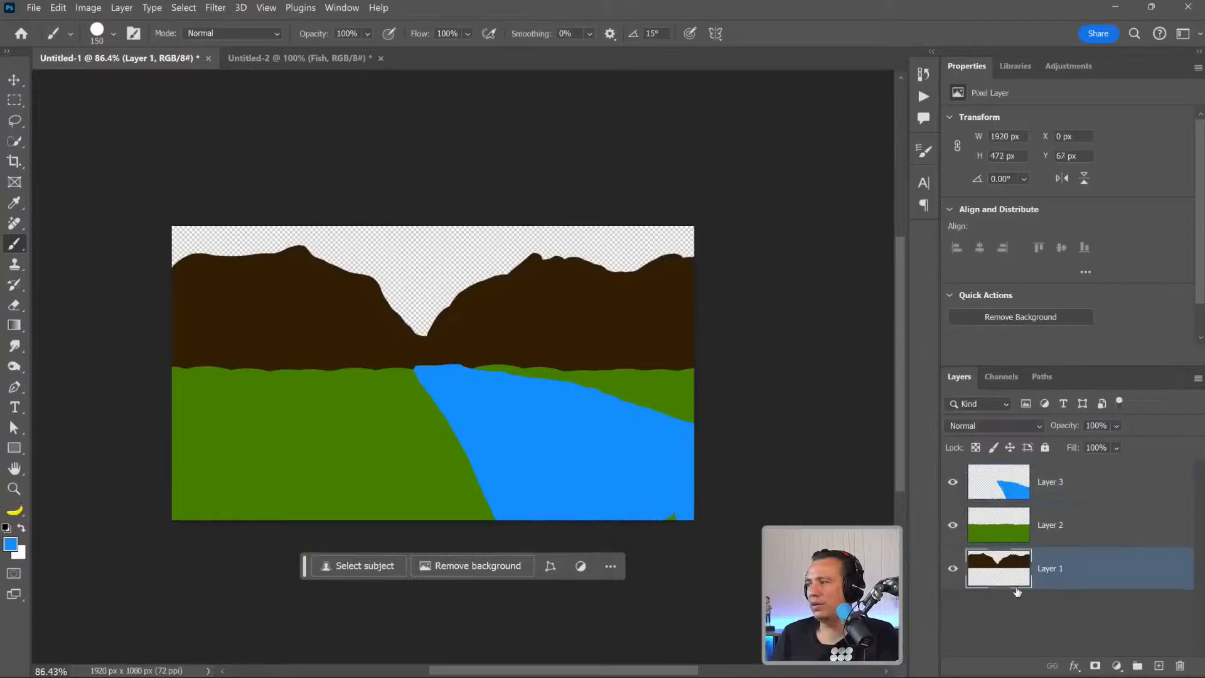
click(1156, 666)
drag(1001, 568, 1004, 627)
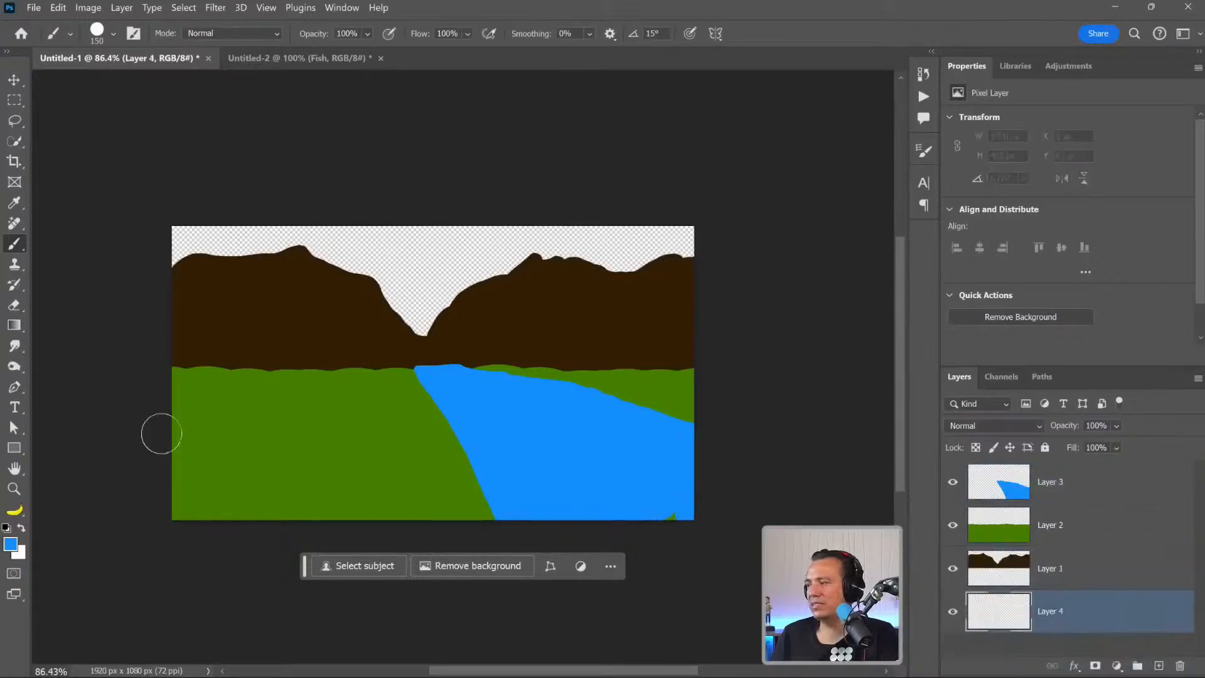
Set the foreground colour to light blue #9bc4e3 and fill the bottom layer with it as the sky.
click(12, 544)
mouse_move(827, 172)
mouse_down()
mouse_move(820, 164)
mouse_move(834, 189)
mouse_up()
click(1129, 162)
key(b)
key(alt+BackSpace)
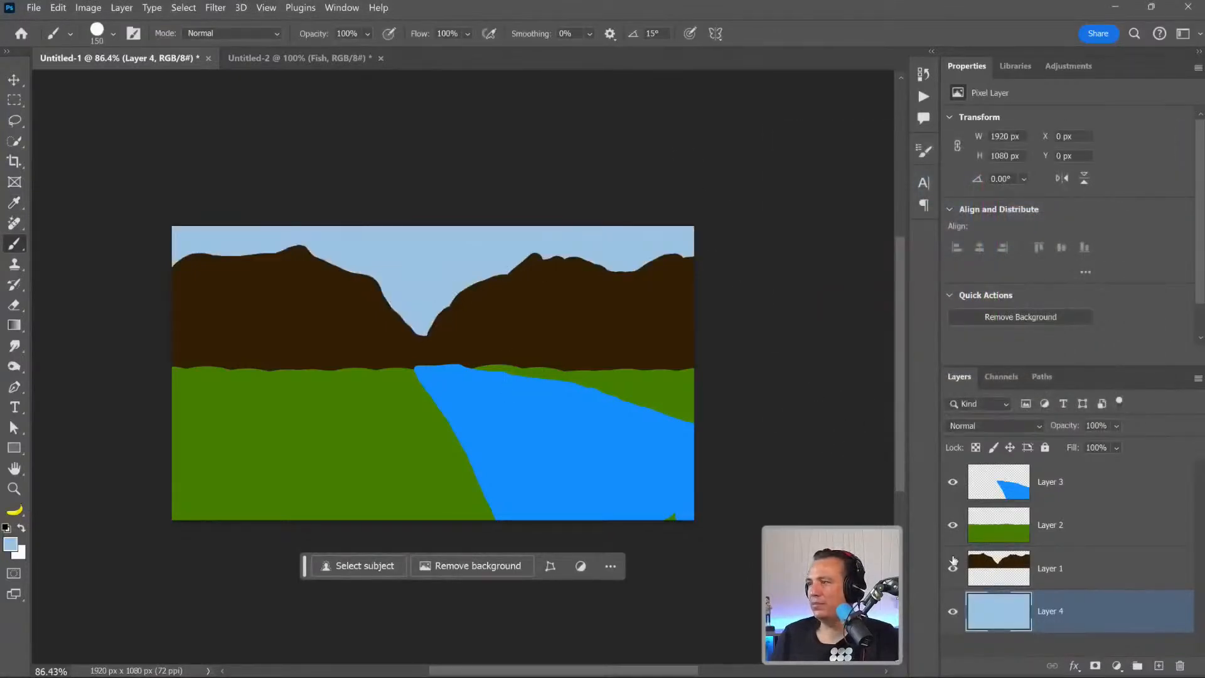
Add a new layer above the river layer and set the foreground colour to pale yellow #f8ffd1.
click(1124, 483)
click(1159, 666)
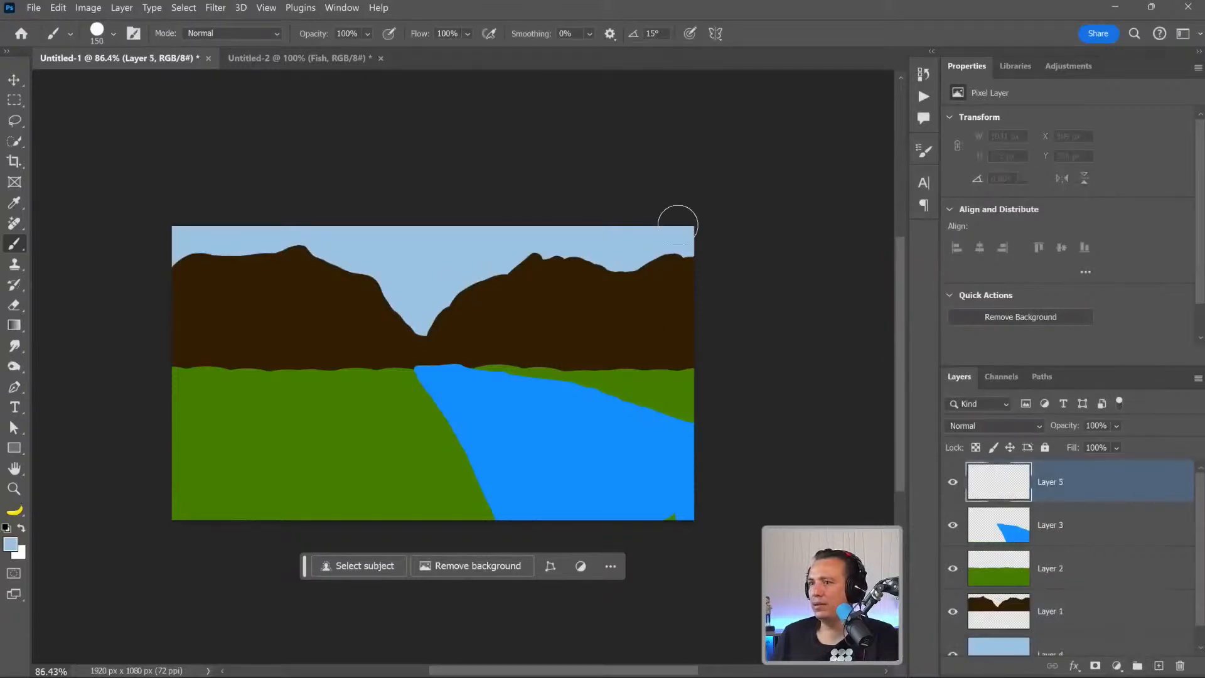
click(11, 544)
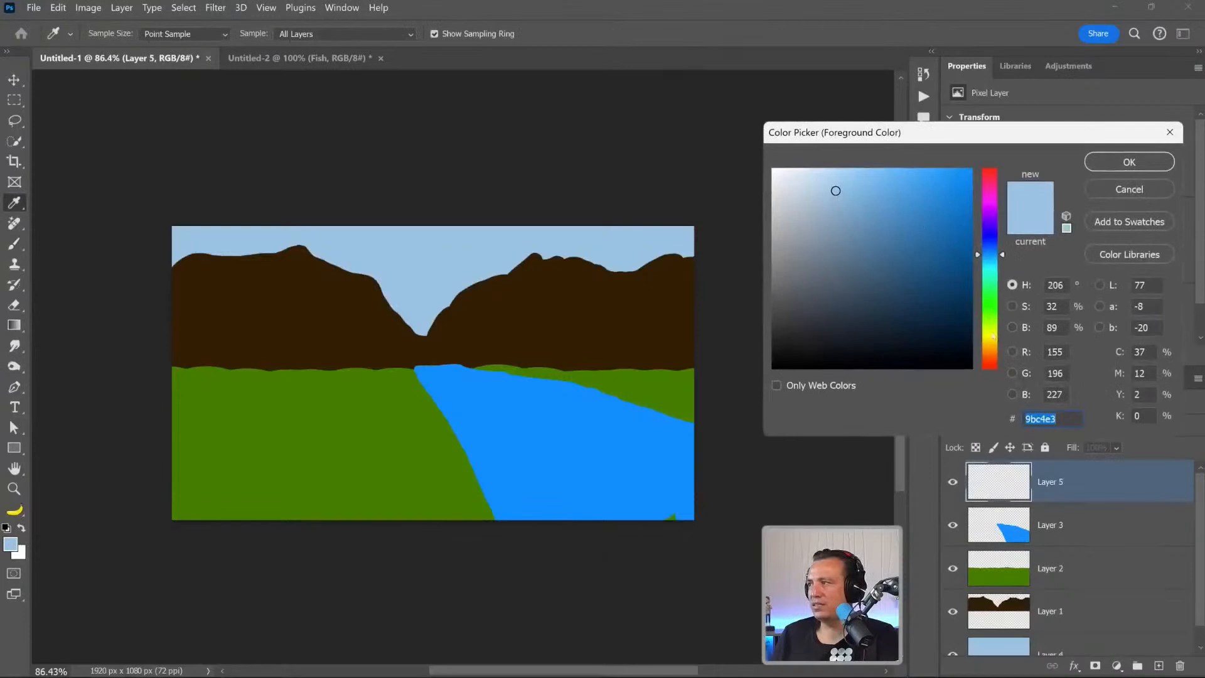
drag(994, 315, 994, 332)
drag(866, 221, 808, 158)
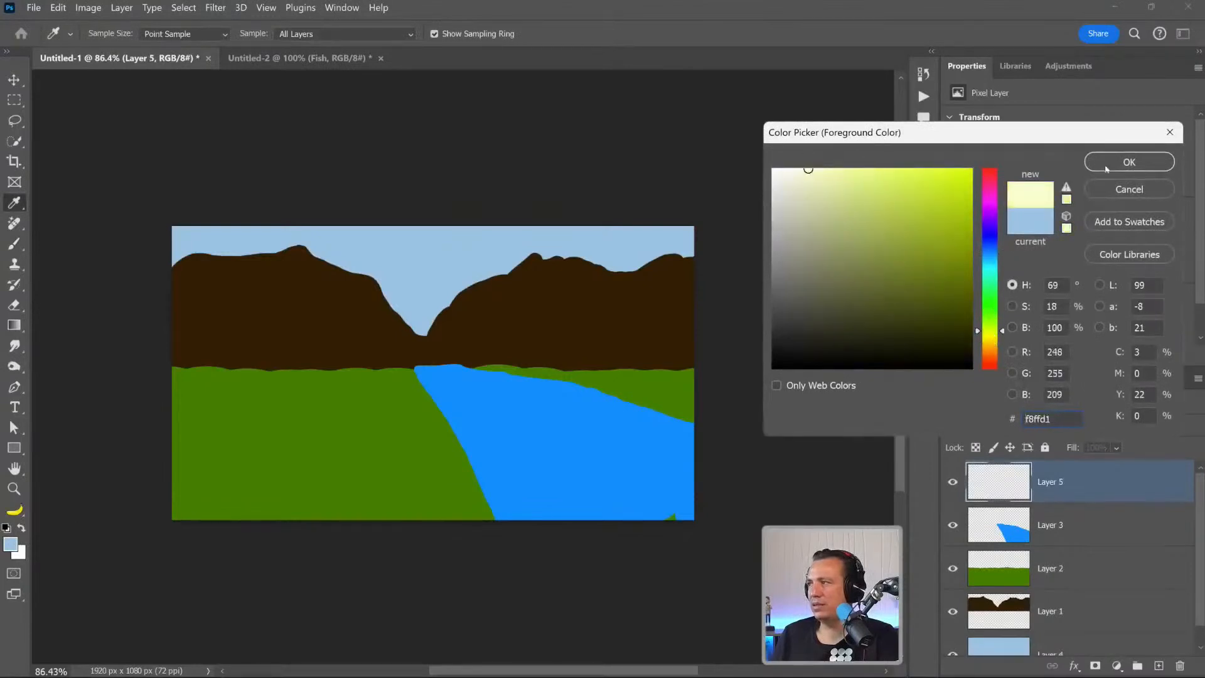
click(1129, 162)
Paint a pale yellow sun in the upper-right corner of the canvas, then enlarge the brush to 400 px and round it out.
click(666, 231)
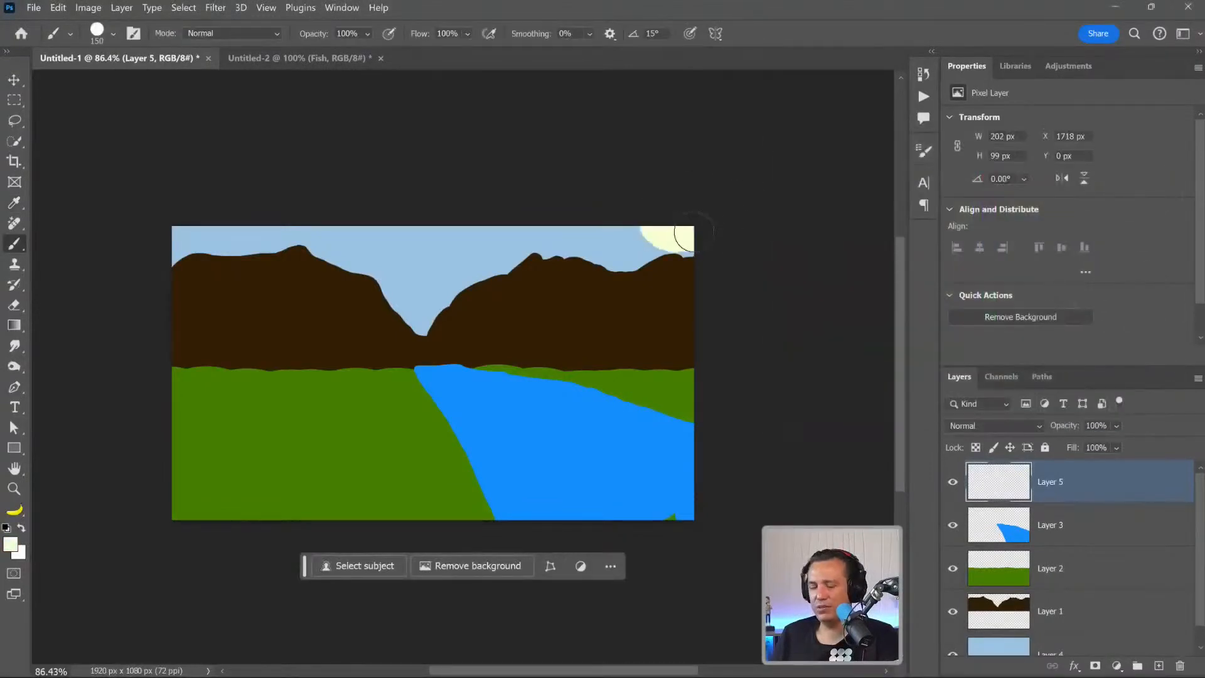
key(bracketright)
key(bracketright)
key(bracketright)
key(bracketright)
click(686, 202)
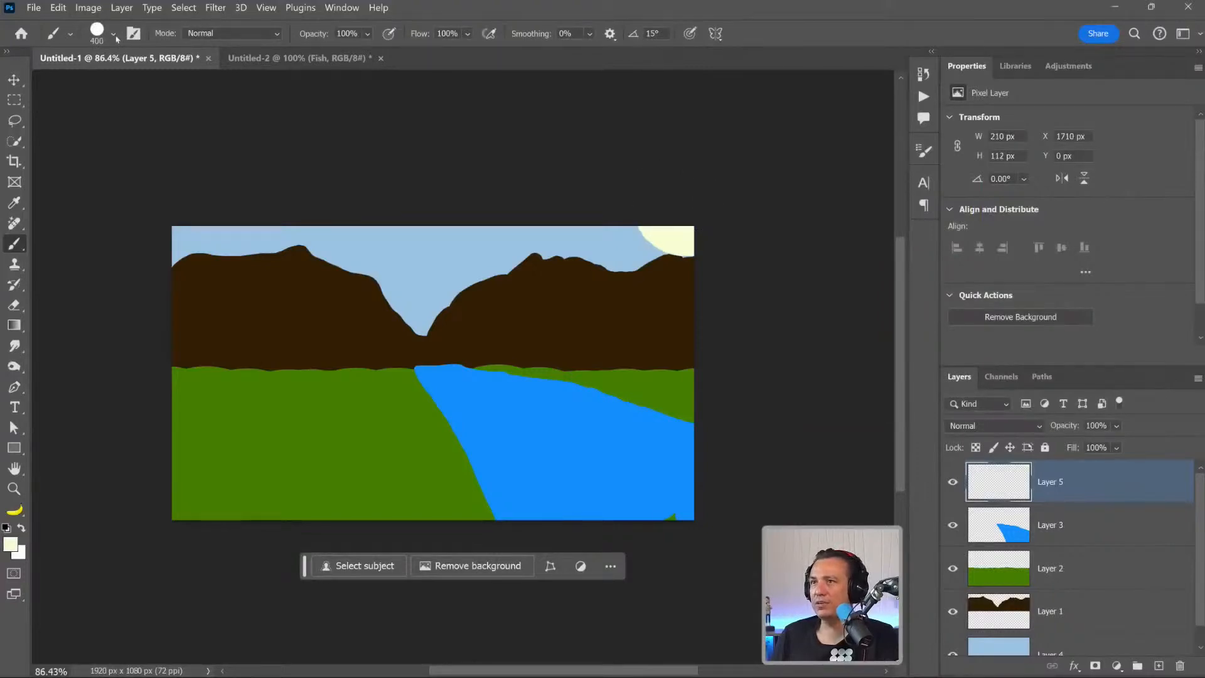
Lower the brush hardness and paint a soft glow around the sun with a large brush up to 800 px.
click(114, 34)
click(139, 115)
click(675, 170)
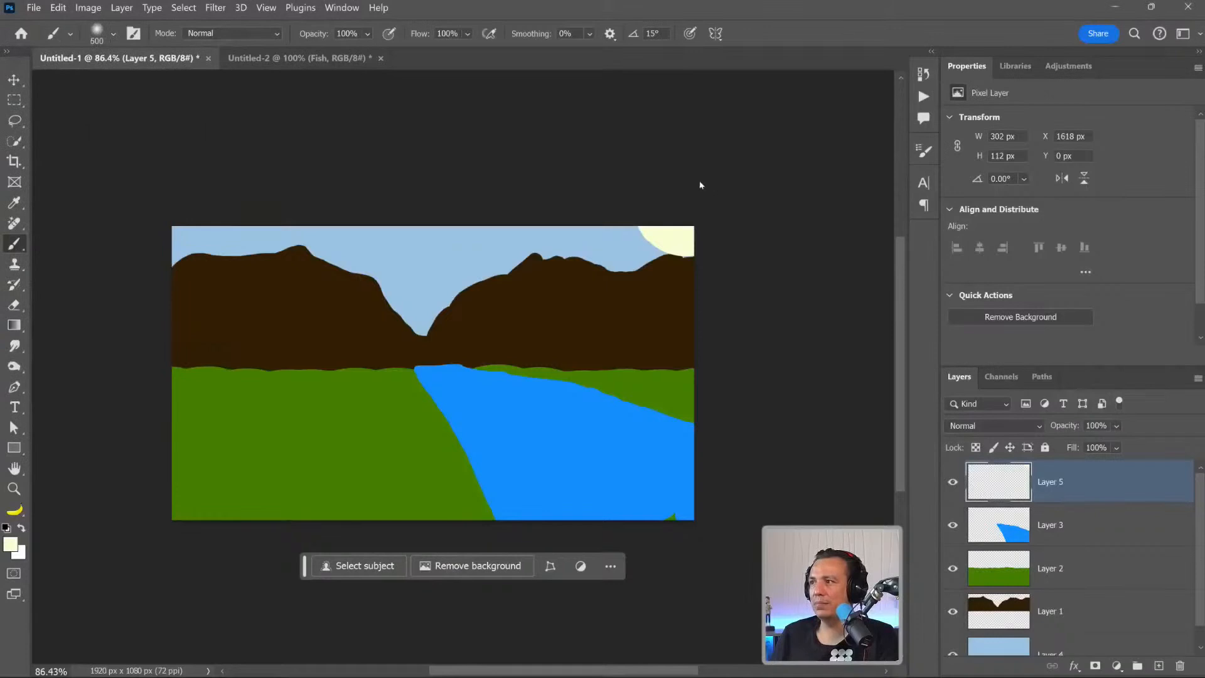
drag(699, 184, 691, 169)
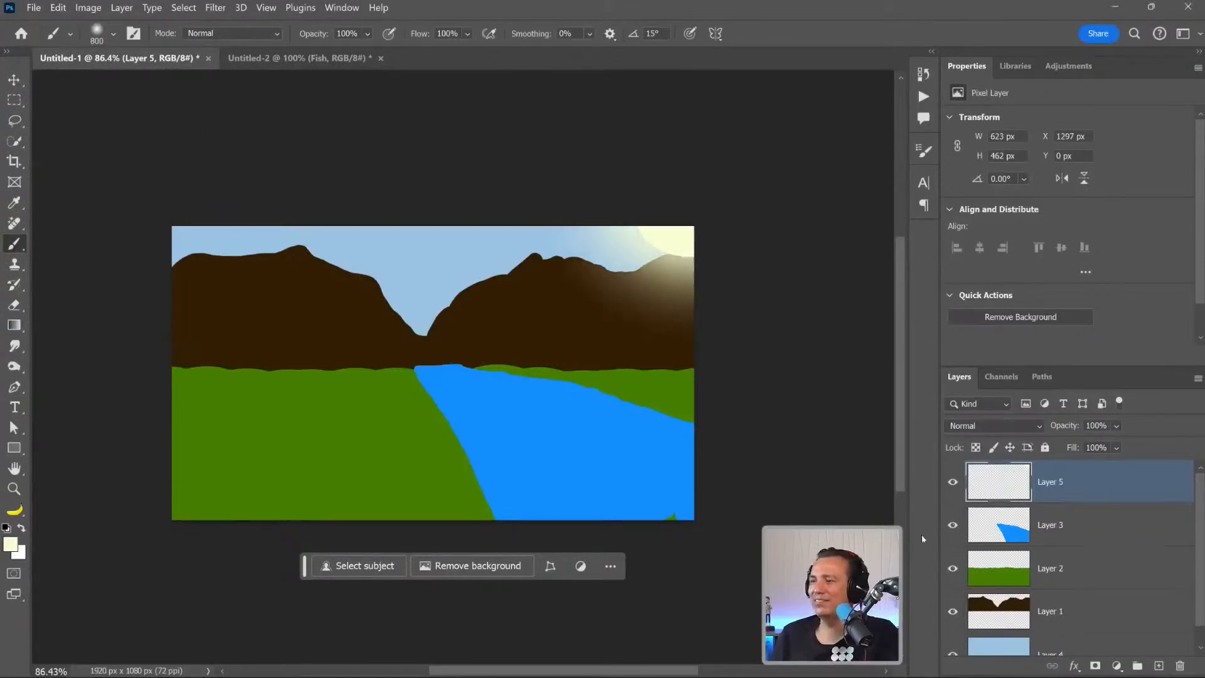
Select the entire canvas with the Rectangular Marquee tool, reset the default colours and enter Quick Mask mode.
click(15, 101)
drag(134, 187, 756, 552)
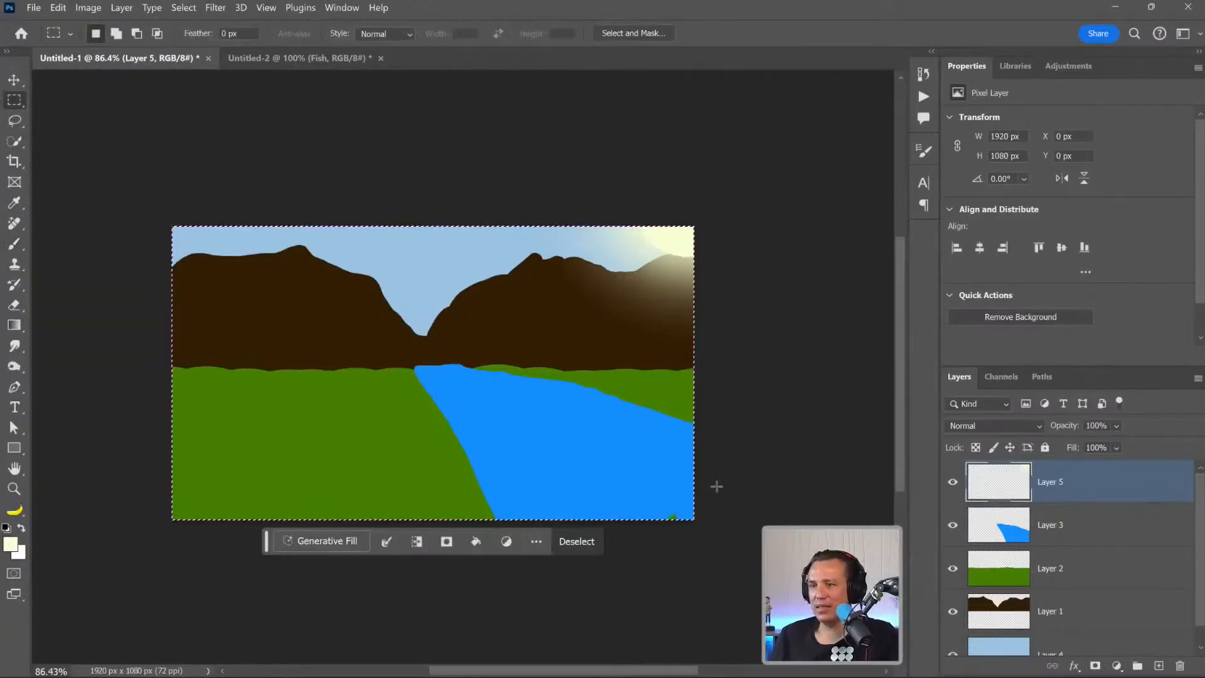
key(d)
key(q)
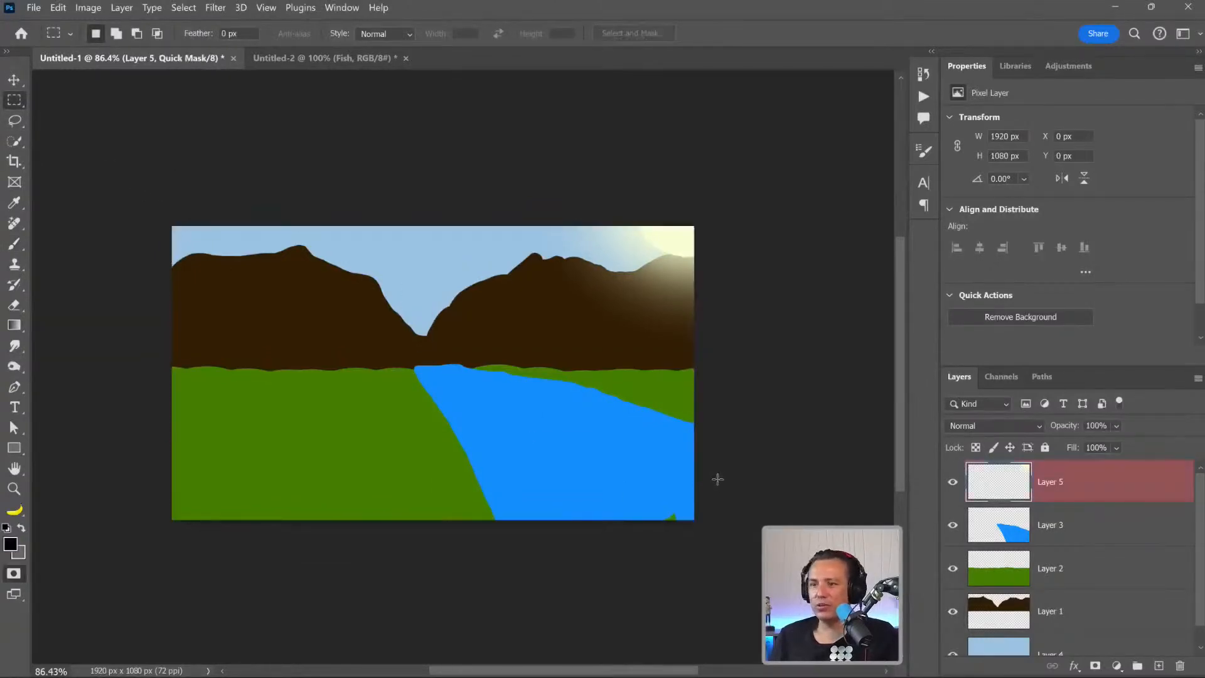
Invert the quick mask, fade the inversion to 40% opacity and convert the mask into a partial selection.
key(ctrl+i)
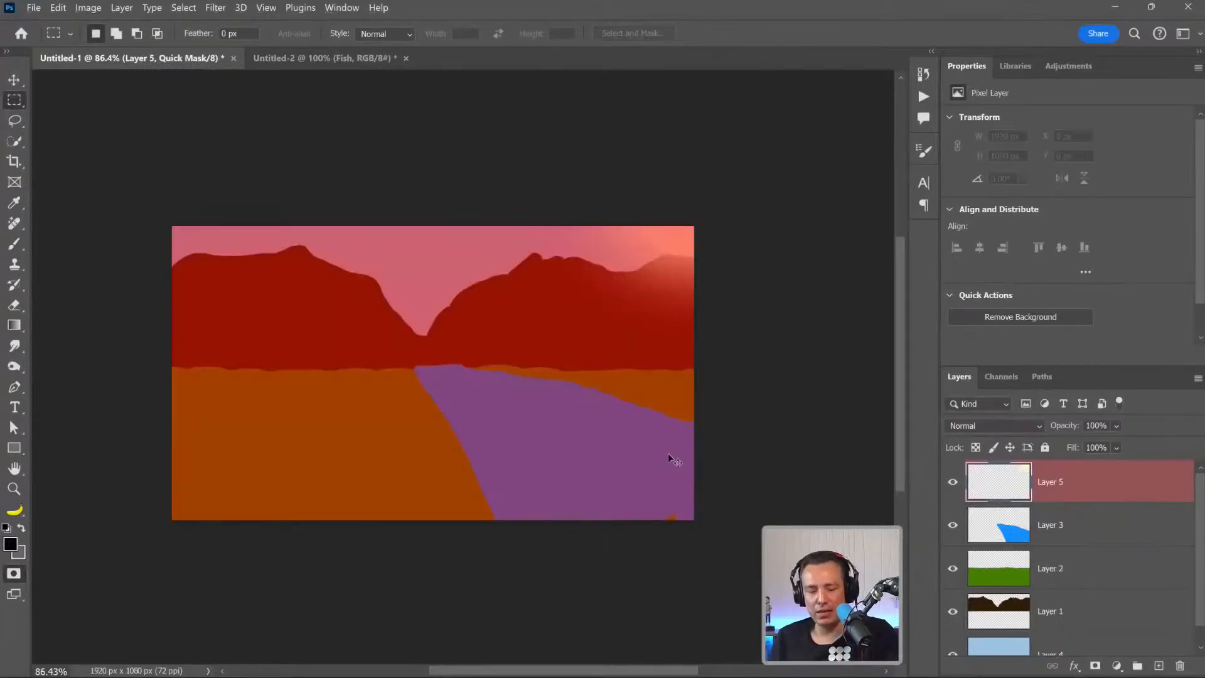
key(ctrl+shift+f)
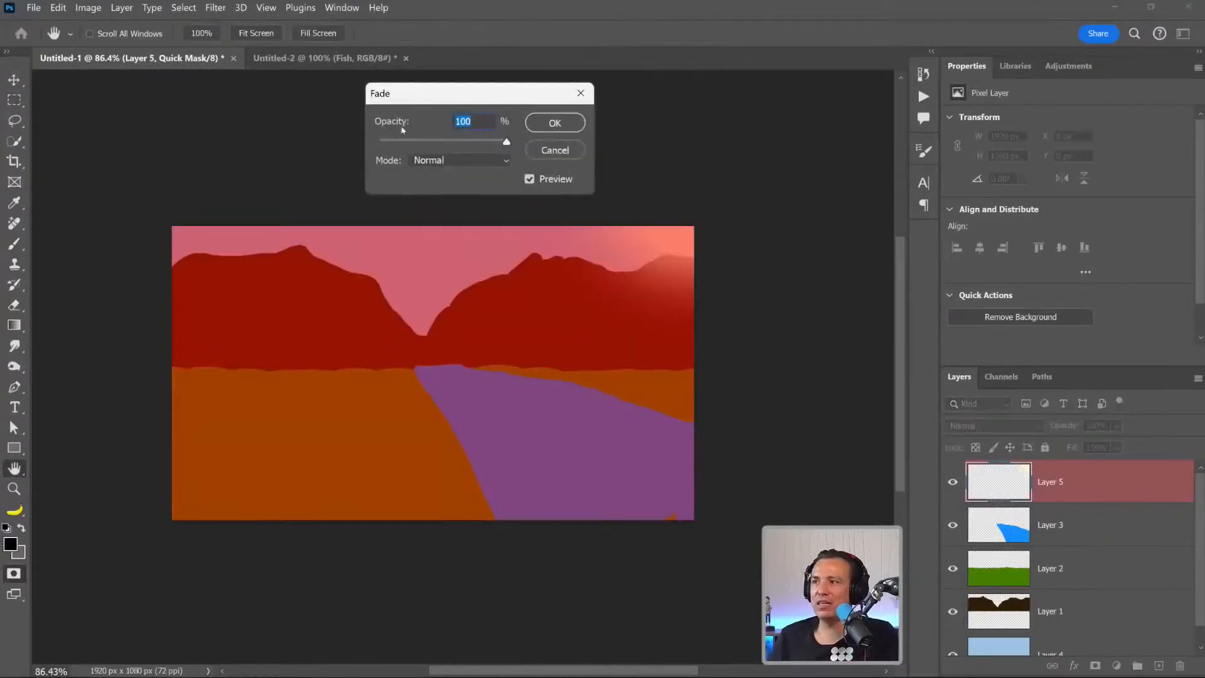
drag(447, 144, 424, 148)
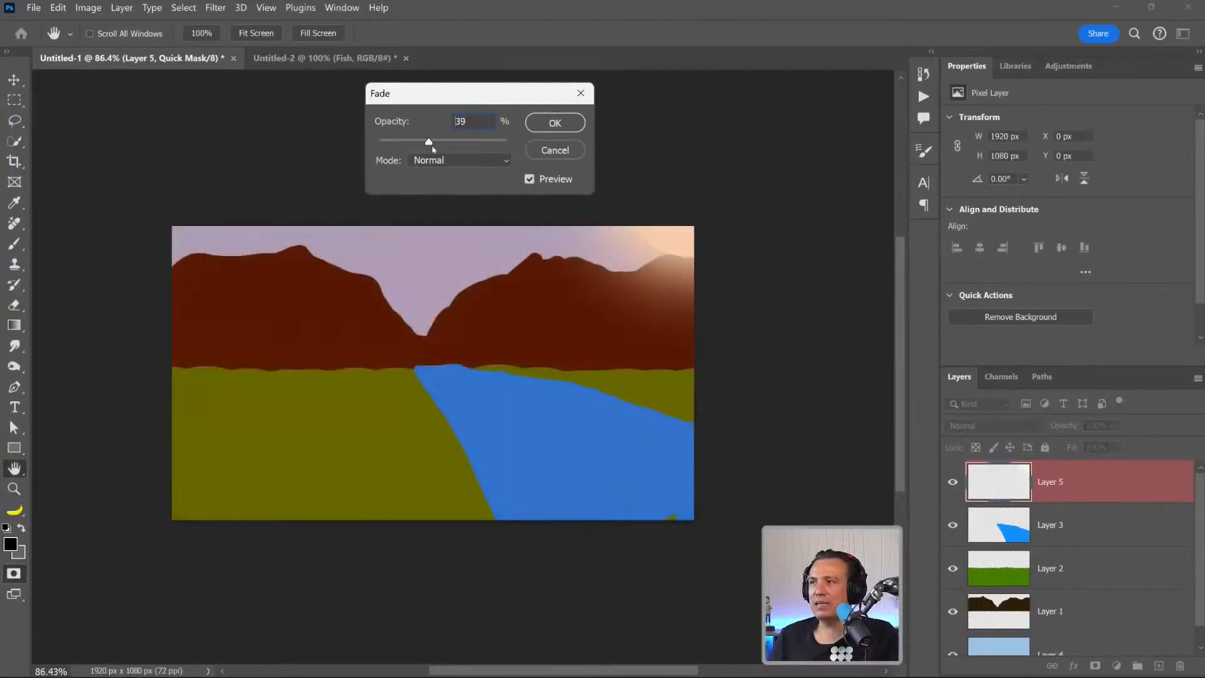
drag(429, 150, 432, 149)
click(548, 124)
key(m)
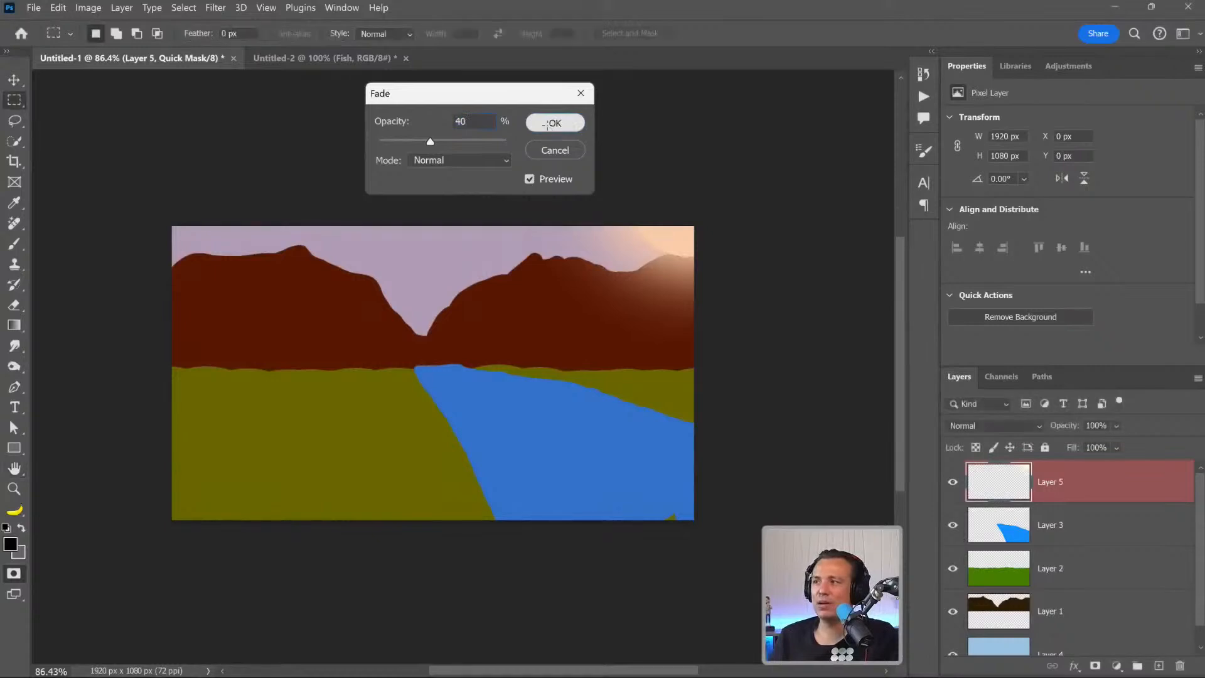
key(q)
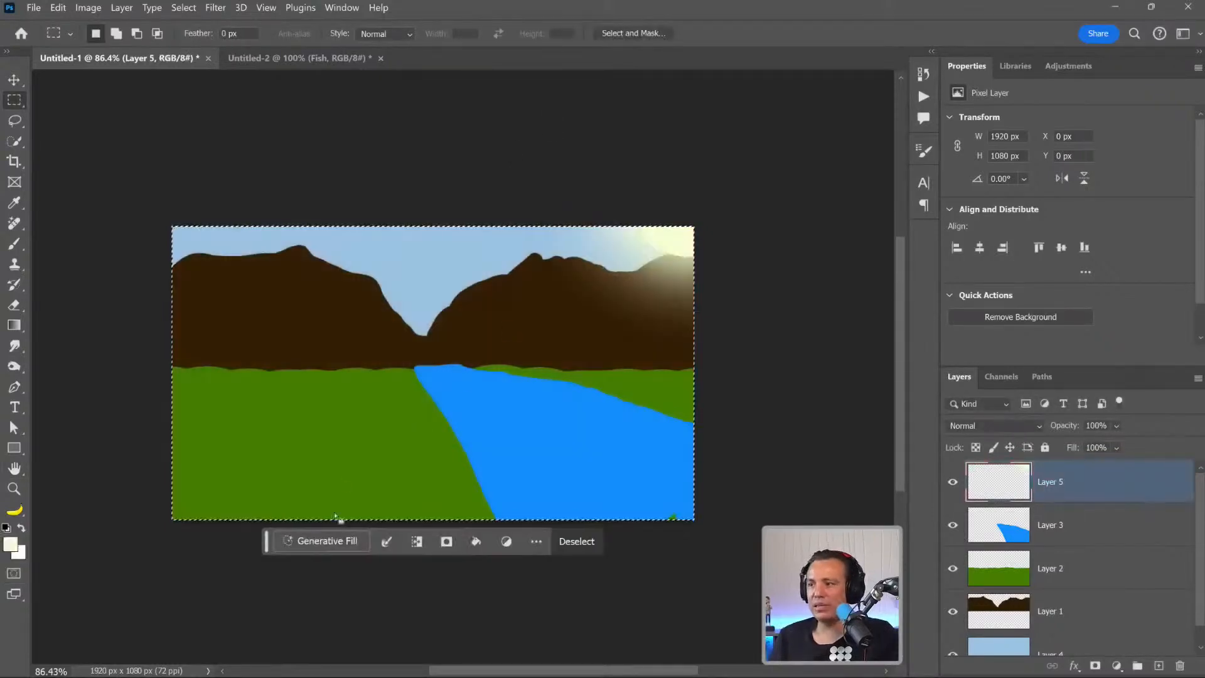
Run Generative Fill with the prompt "beautiful photo of a mountain range with a river and a bright sun on the right in a golden hour afternoon".
click(333, 541)
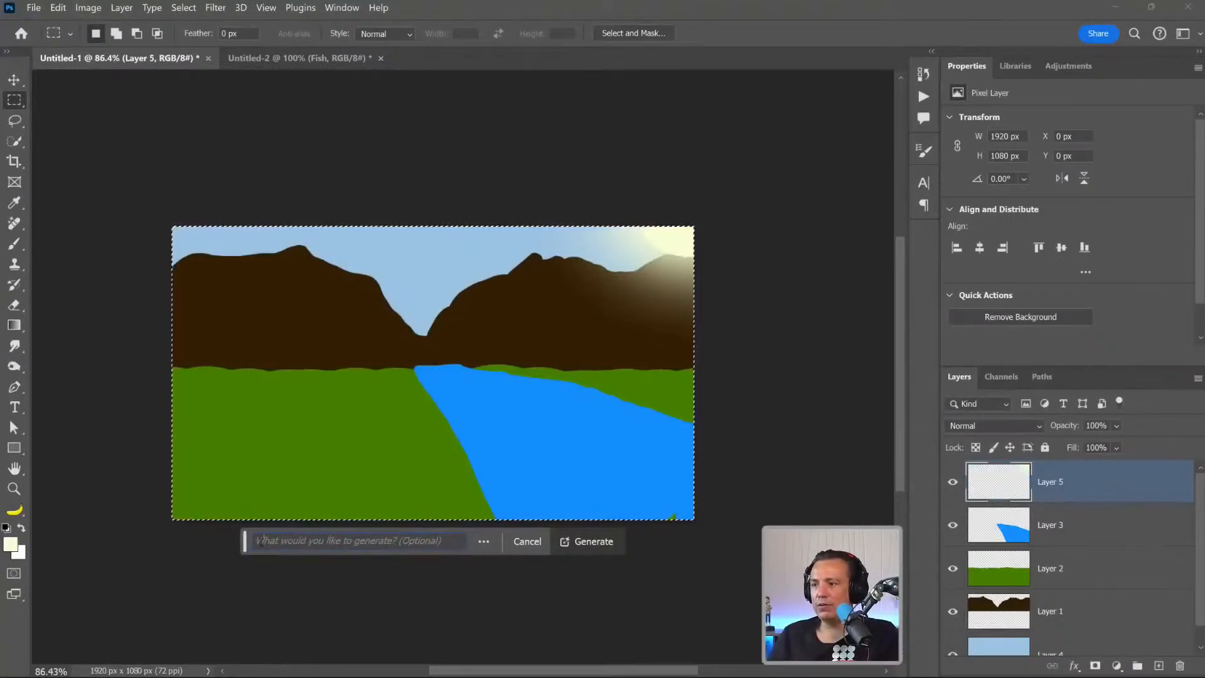
text(beautifu)
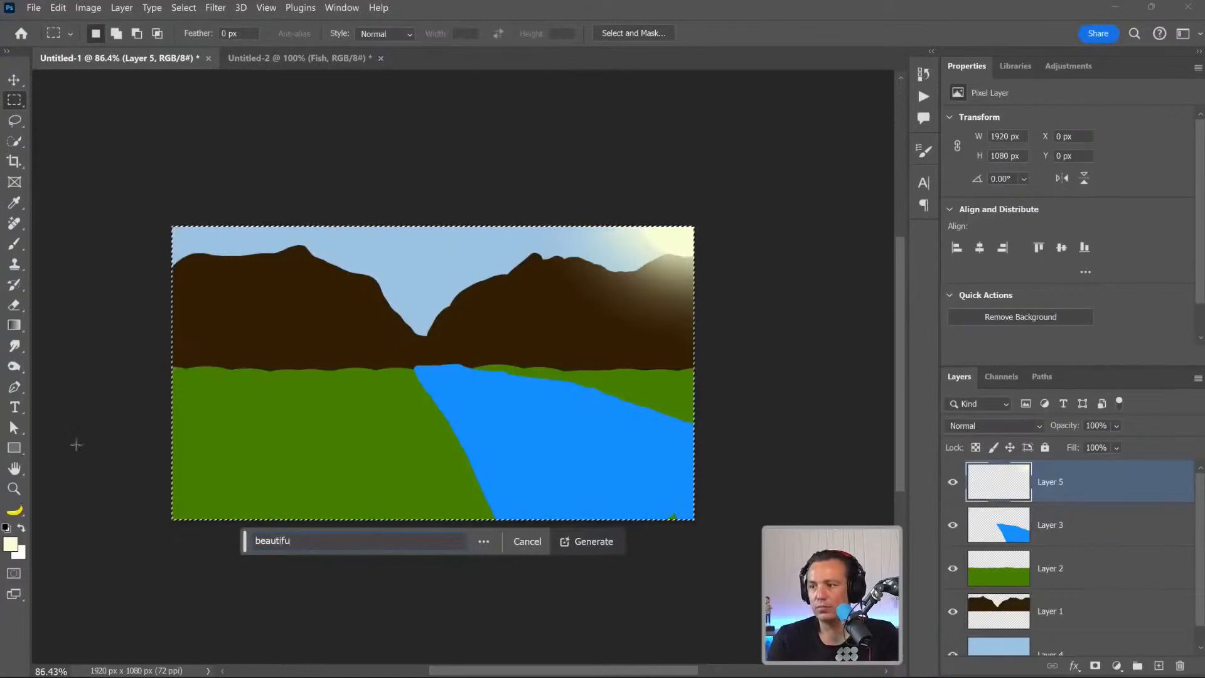
text(l photo of a m)
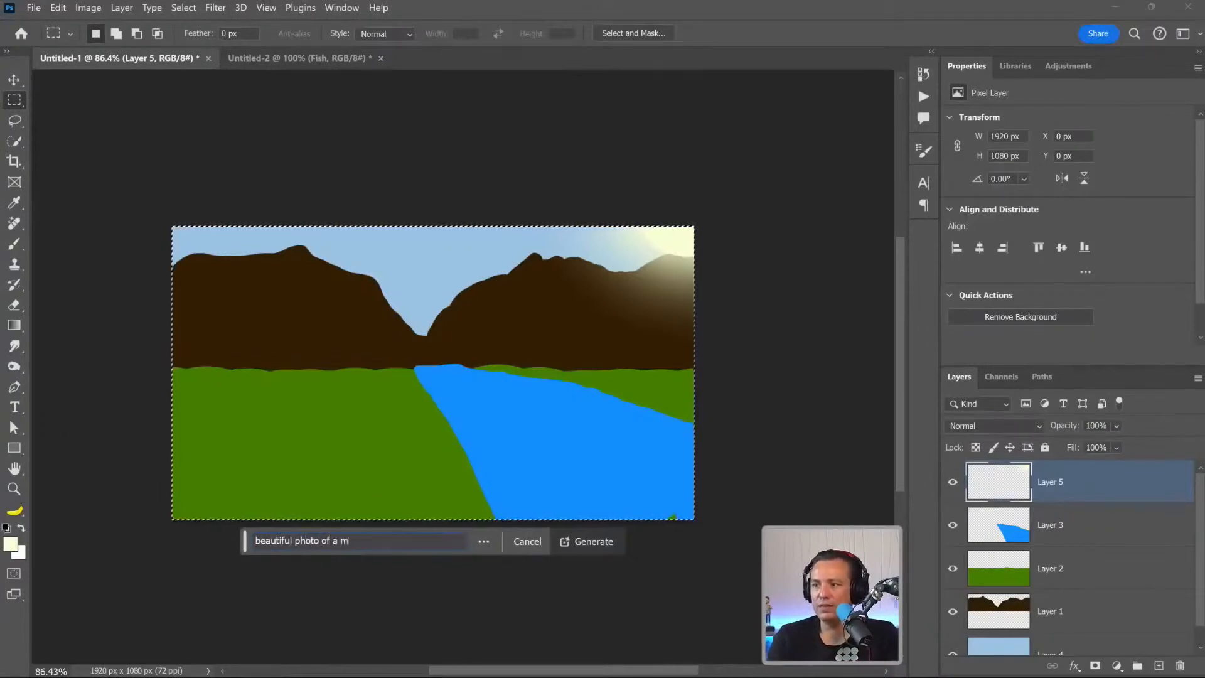
text(ountain ran)
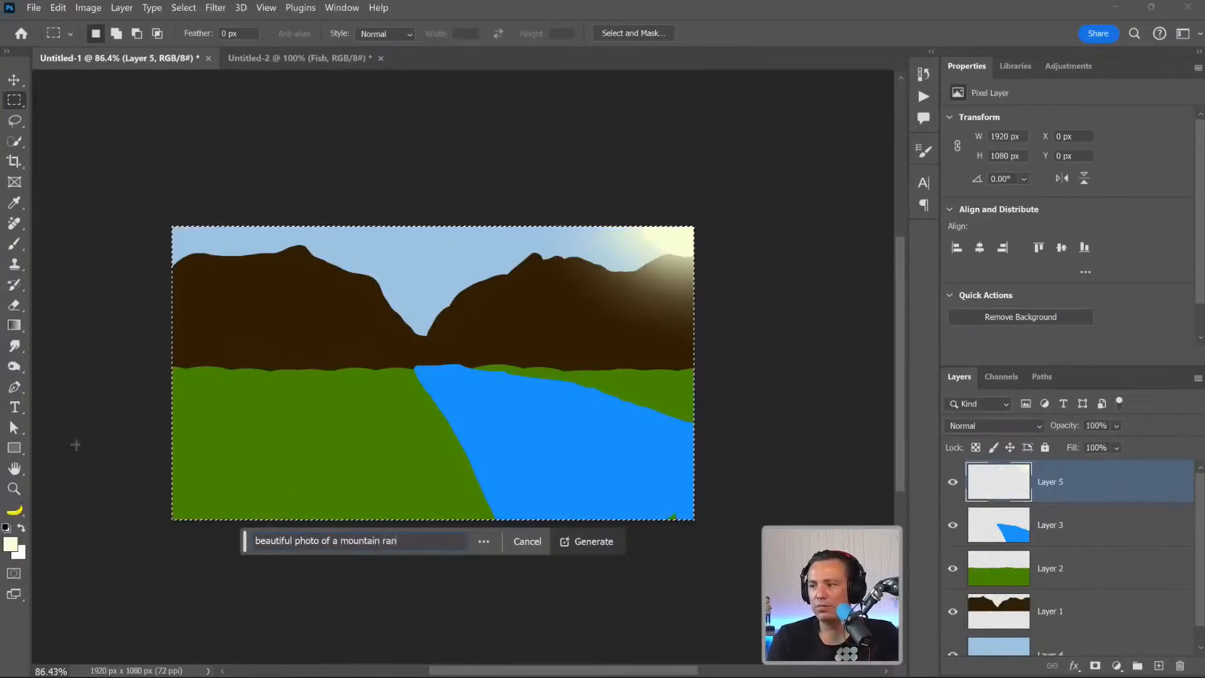
text(ge with a river)
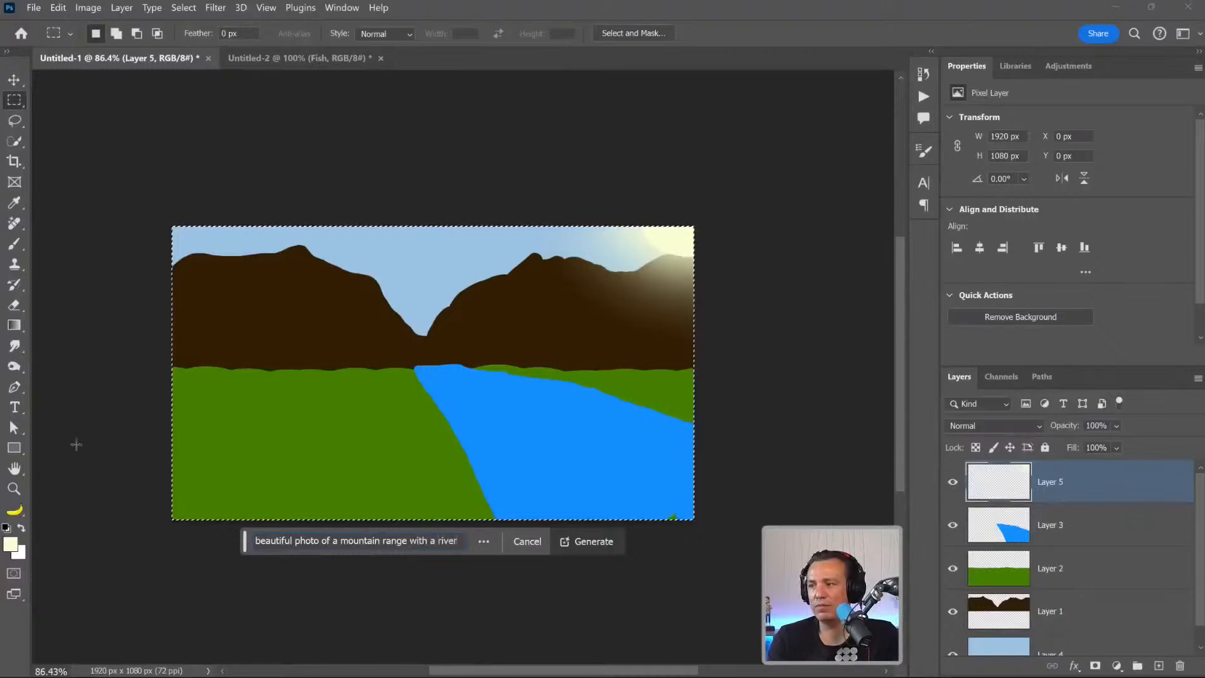
text( and a bright)
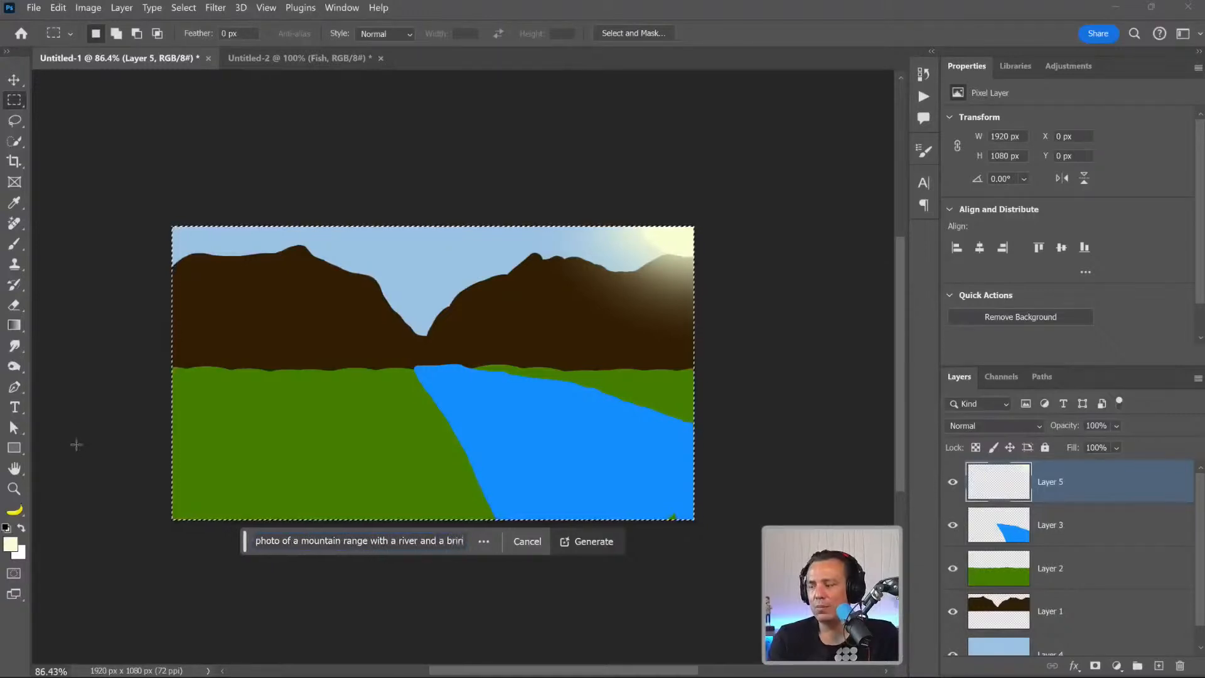
text( su)
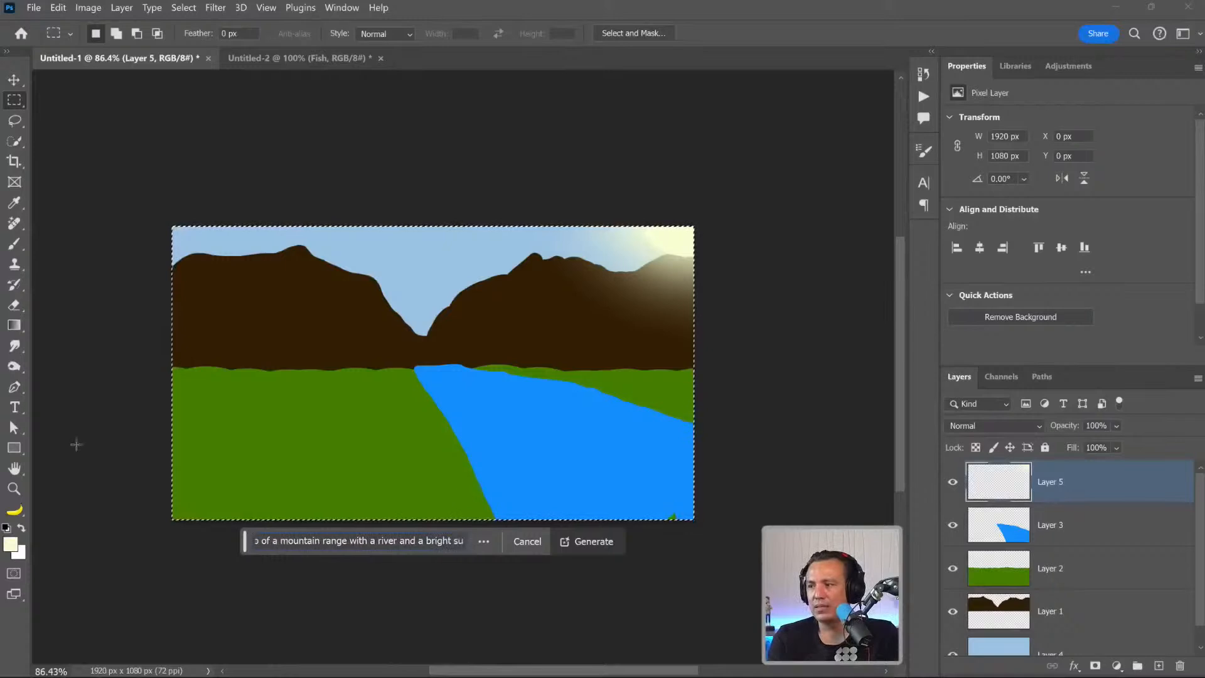
text(n on the right o)
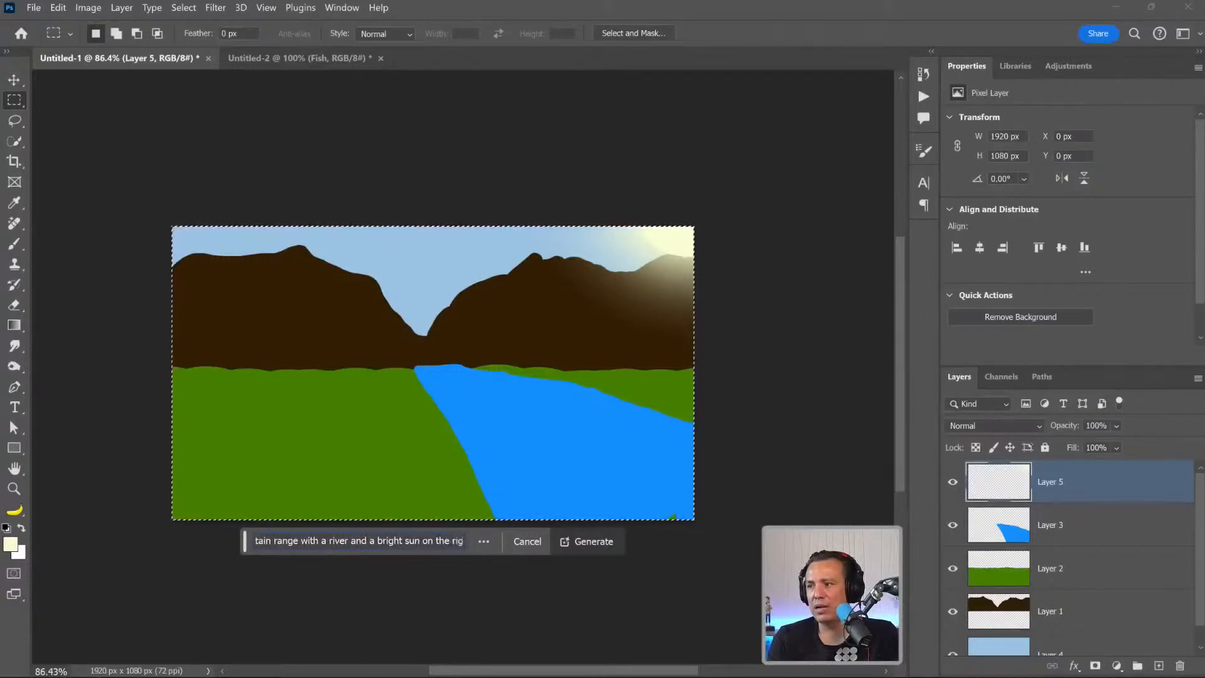
key(BackSpace)
text(in a golden)
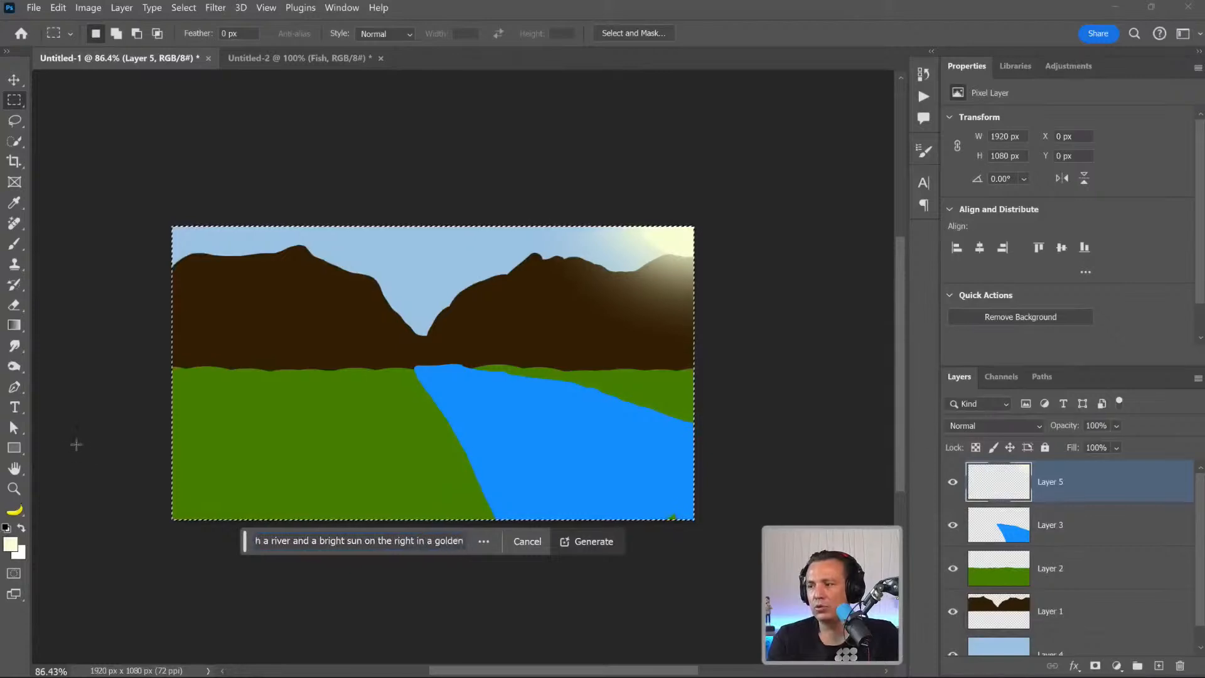
text( hour afternoon)
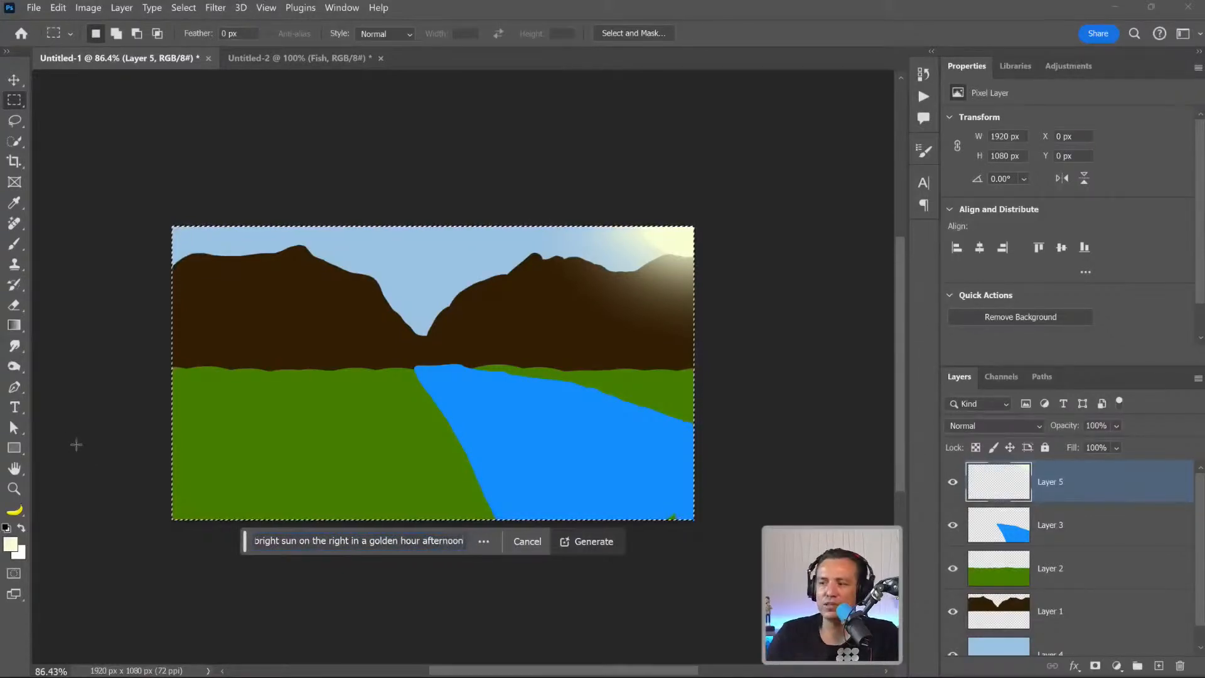
click(582, 543)
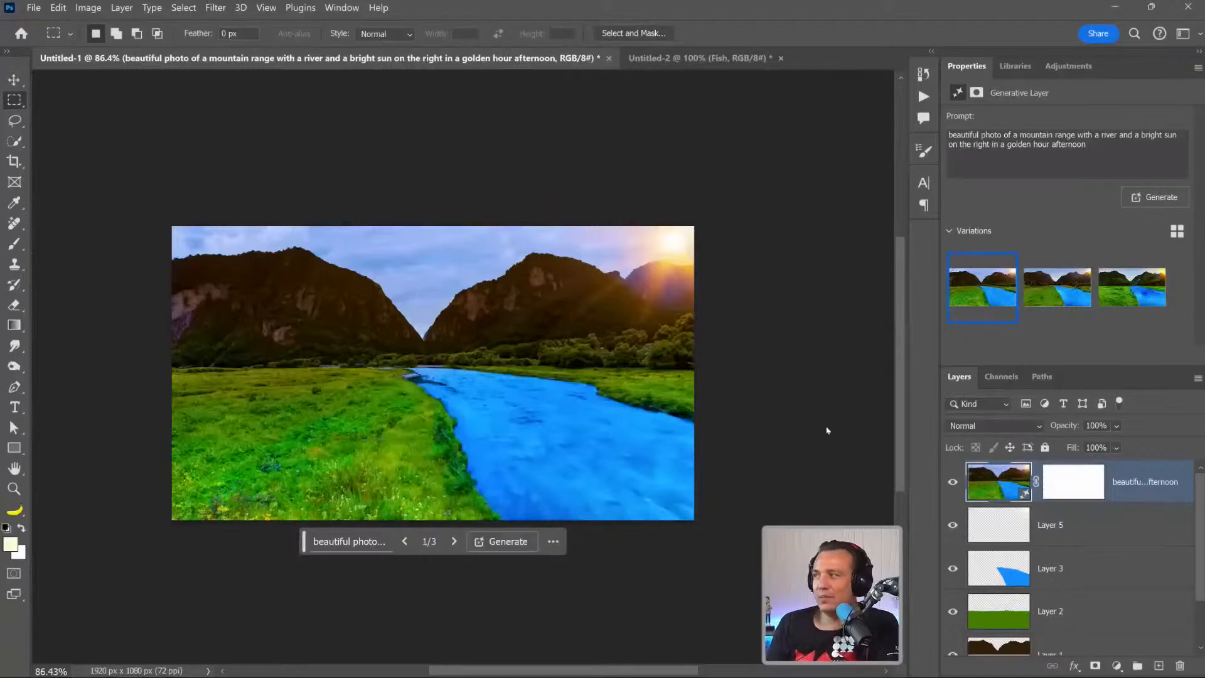
Preview the second and third generated landscape variations and return to the first one.
click(1043, 293)
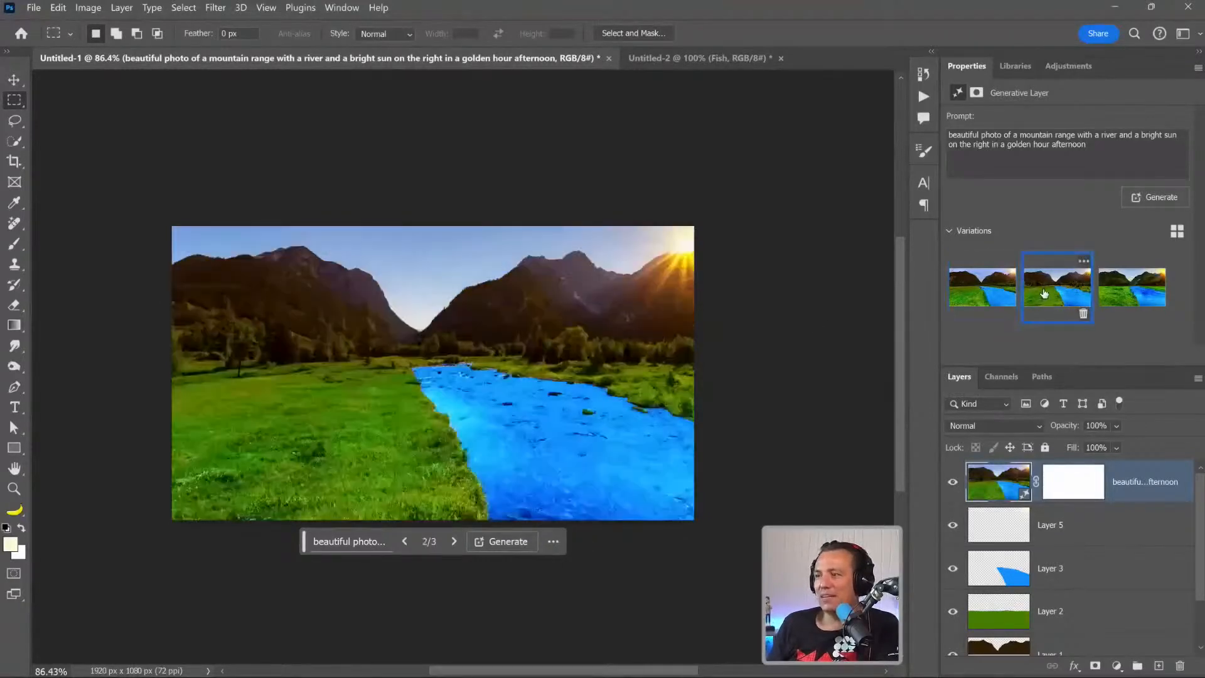
click(1123, 296)
click(992, 308)
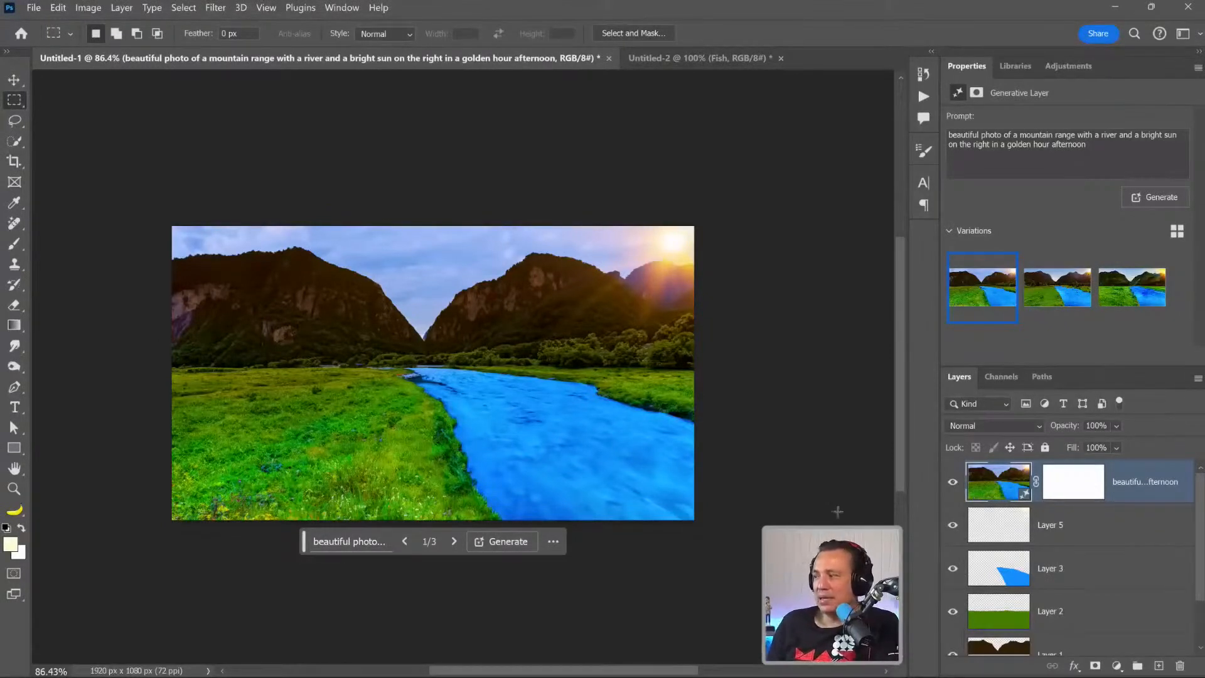
Toggle the generated landscape layer's visibility several times to compare it with the painted sketch.
click(951, 482)
click(951, 482)
click(952, 482)
click(952, 482)
click(952, 482)
click(951, 482)
Draw a Lasso selection around the whole river, including its banks and the distant bend.
click(15, 121)
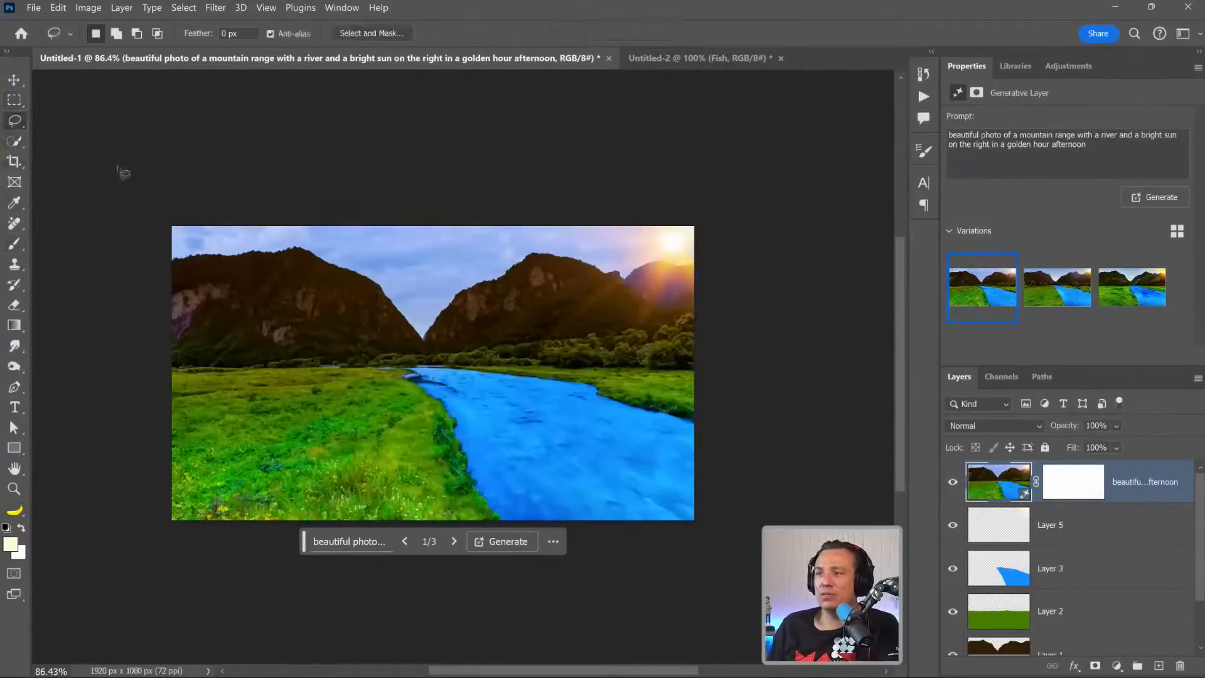
mouse_move(415, 367)
mouse_down()
mouse_move(312, 365)
mouse_move(407, 376)
mouse_move(400, 391)
mouse_move(436, 431)
mouse_move(448, 500)
mouse_move(496, 550)
mouse_move(689, 546)
mouse_move(715, 483)
mouse_move(695, 418)
mouse_move(650, 410)
mouse_up()
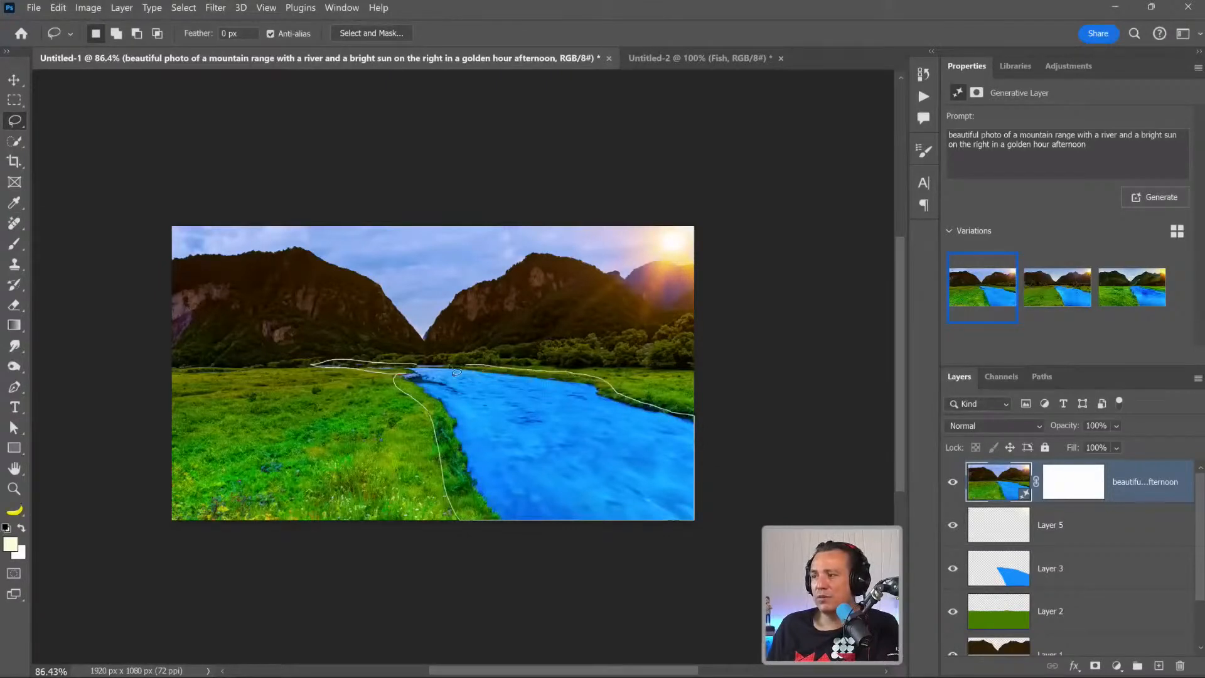
drag(408, 367, 409, 369)
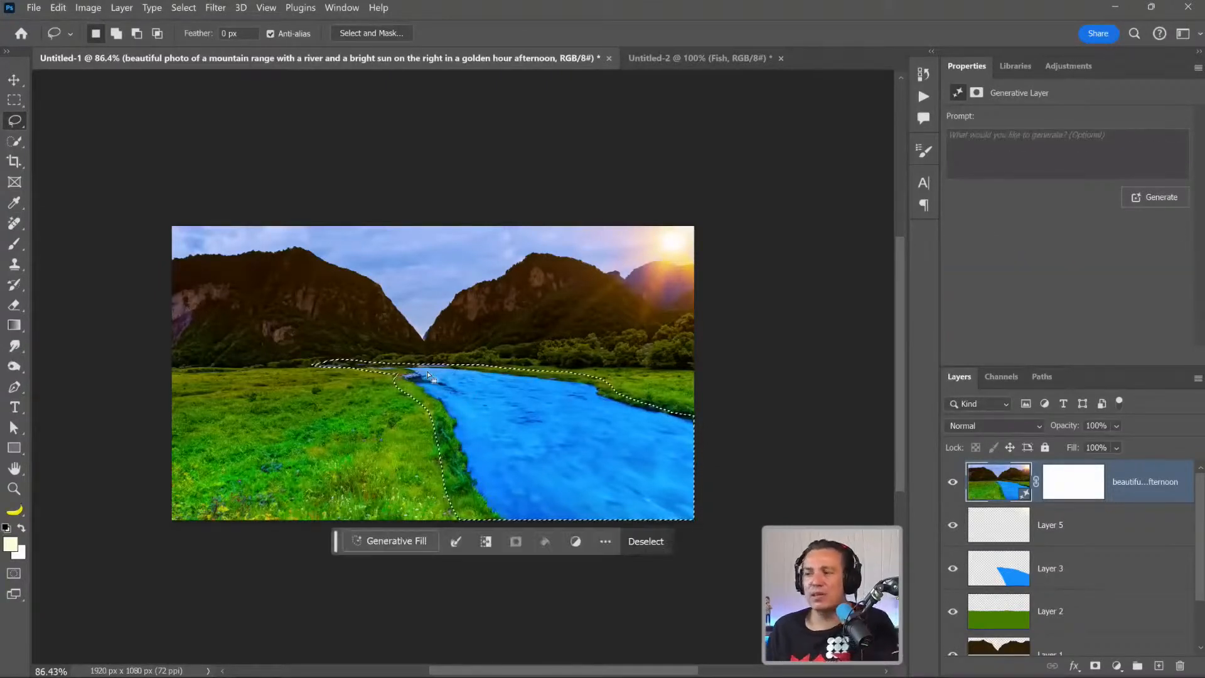
Generate "rocky river with reflective water" in the river selection and choose the third variation.
click(388, 541)
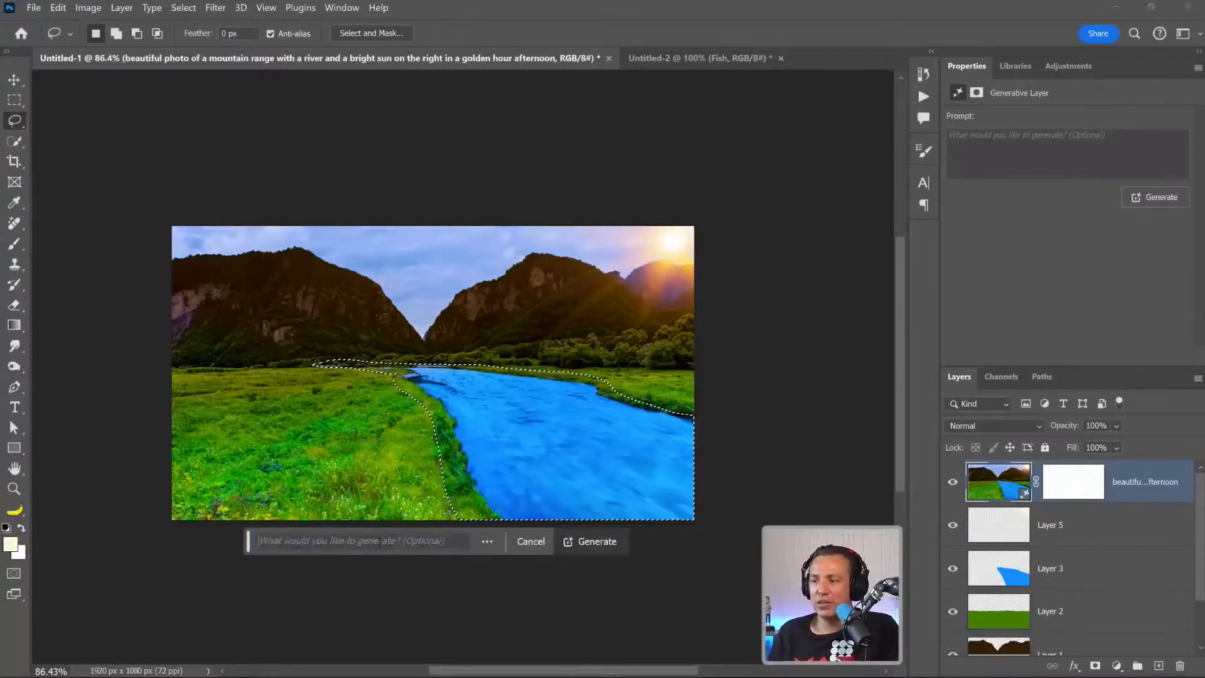
text(rocky r)
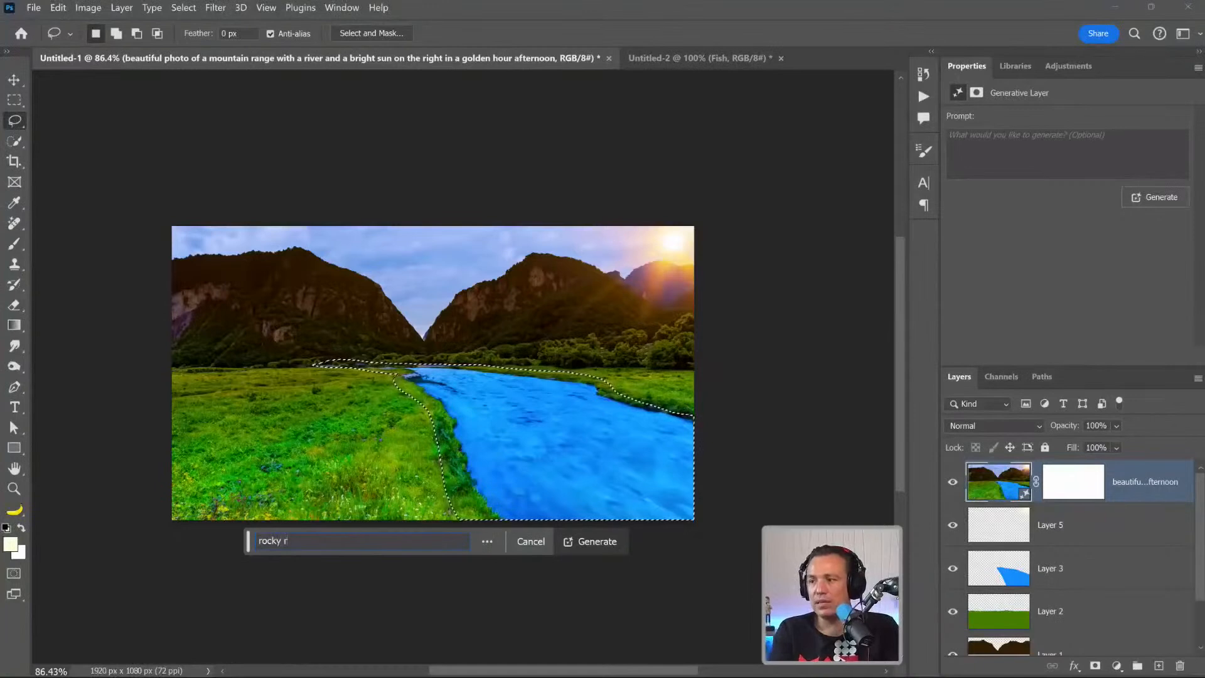
text(iver with reflective water)
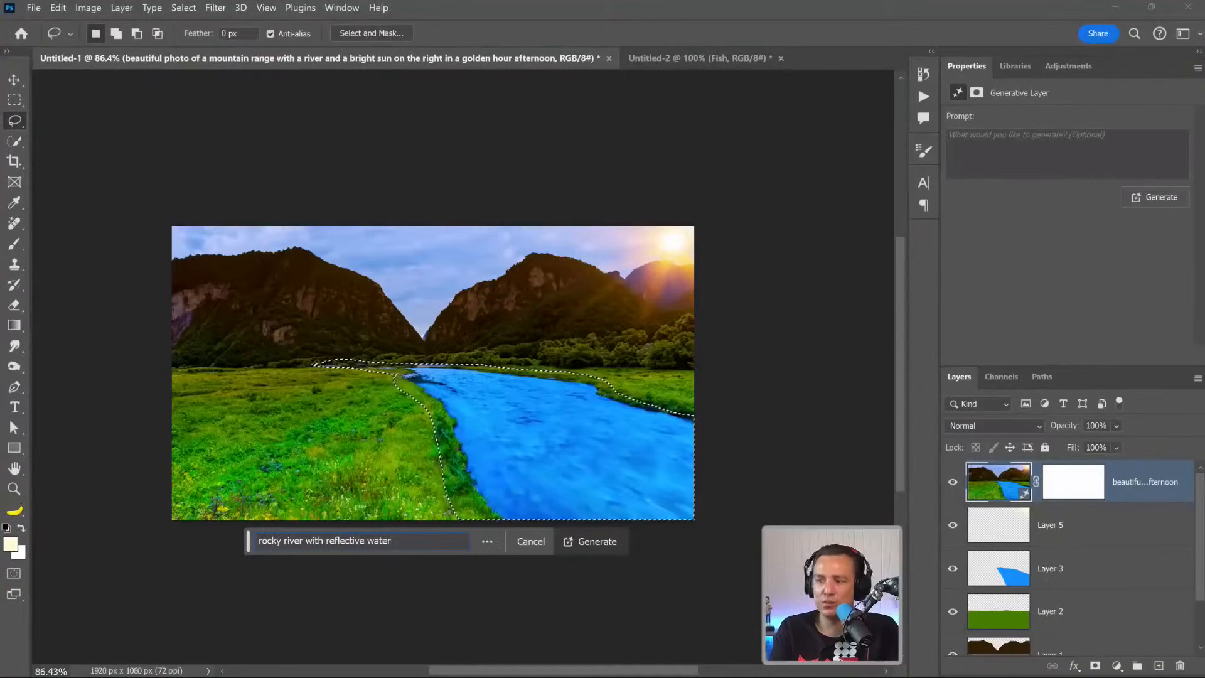
key(Return)
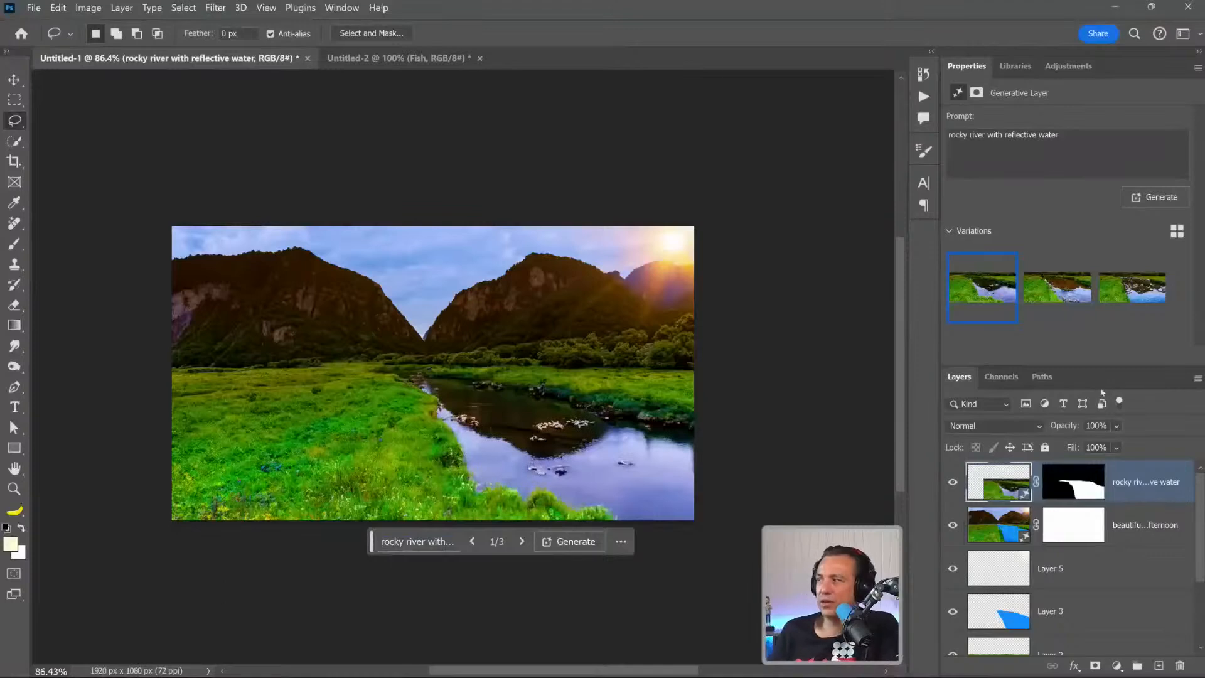
click(1045, 290)
click(1121, 294)
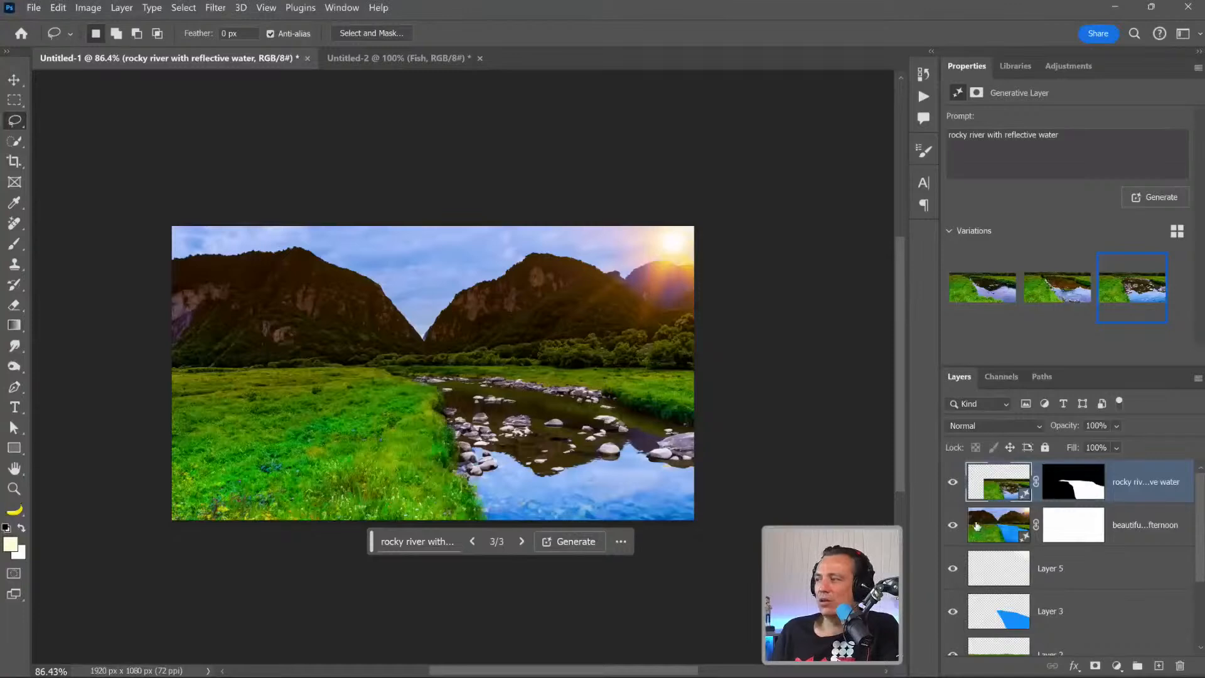
Group the two generated layers, toggle the group's visibility to compare it with the painted sketch, and leave it visible and expanded.
shift+click(1001, 528)
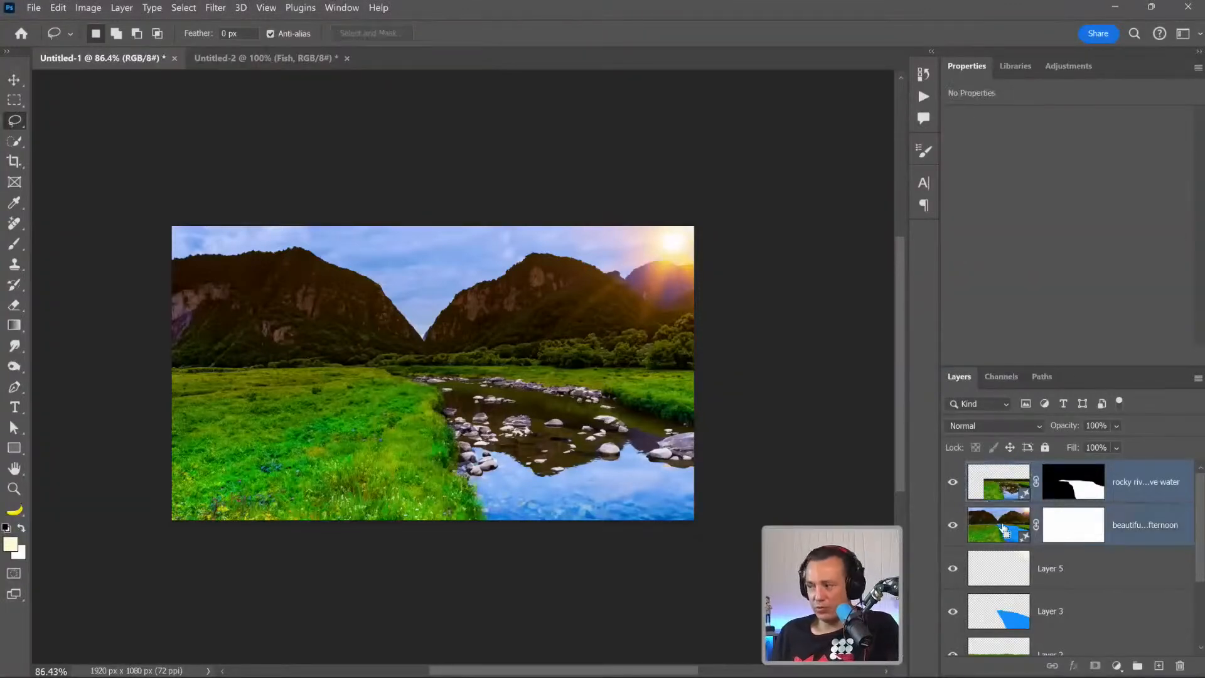
key(ctrl+g)
click(953, 470)
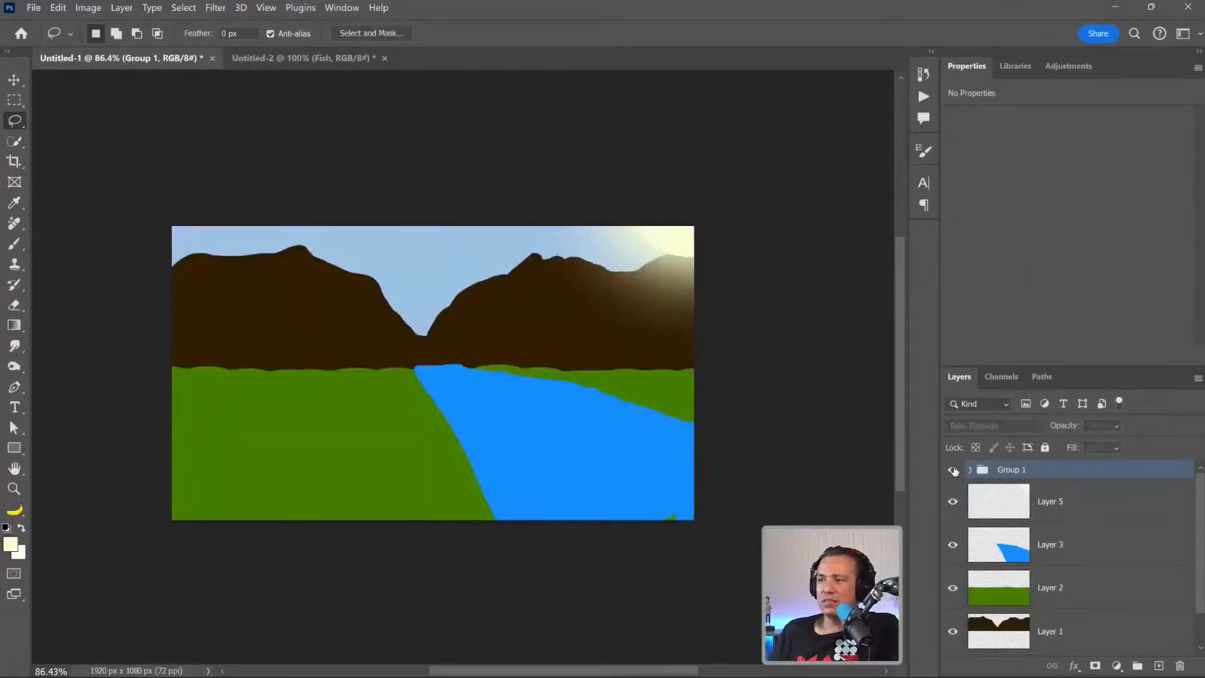
click(952, 470)
click(952, 470)
click(953, 470)
click(953, 470)
click(953, 470)
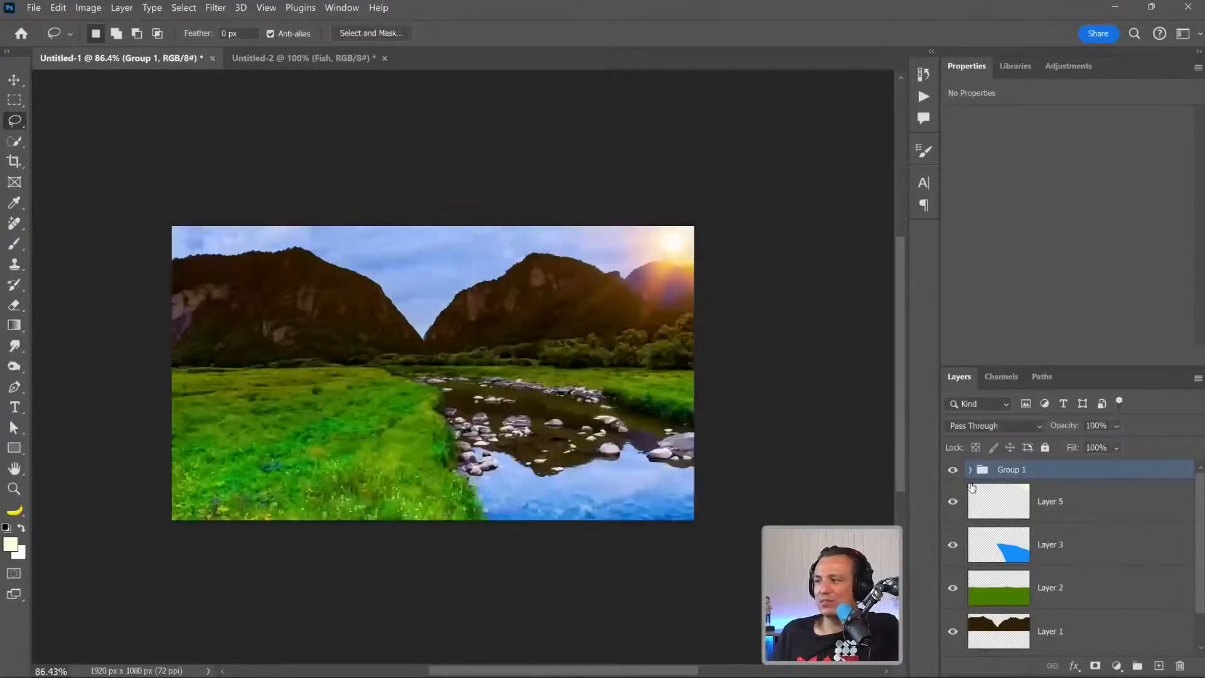
click(969, 471)
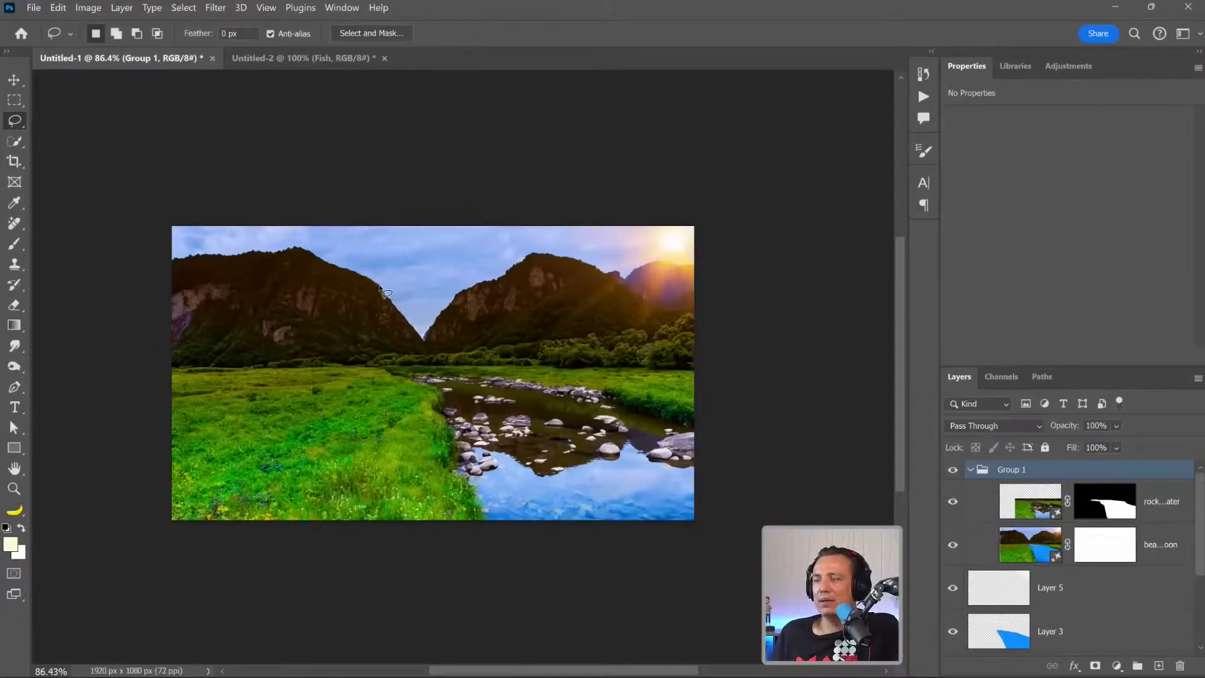
Draw a Lasso selection around the upper part of the left mountain, including a strip of sky along its ridge.
mouse_move(380, 287)
mouse_down()
mouse_move(304, 247)
mouse_move(194, 244)
mouse_move(153, 270)
mouse_move(145, 301)
mouse_move(212, 322)
mouse_move(342, 327)
mouse_move(399, 309)
mouse_up()
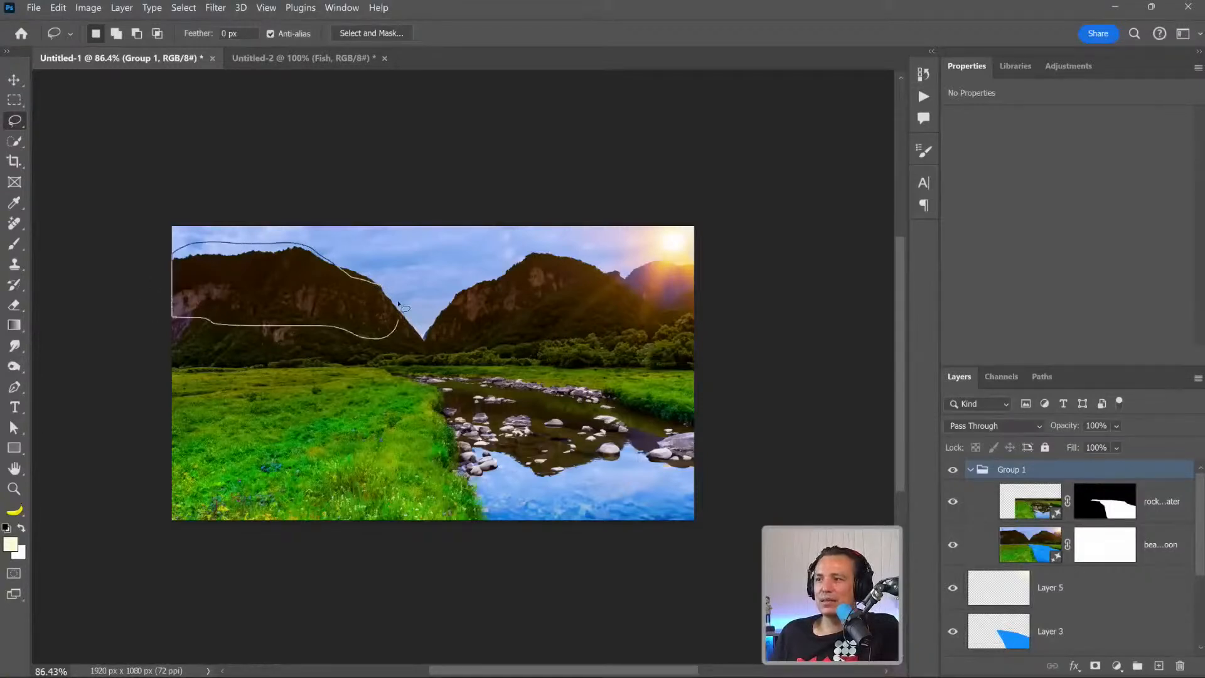
drag(288, 254, 290, 252)
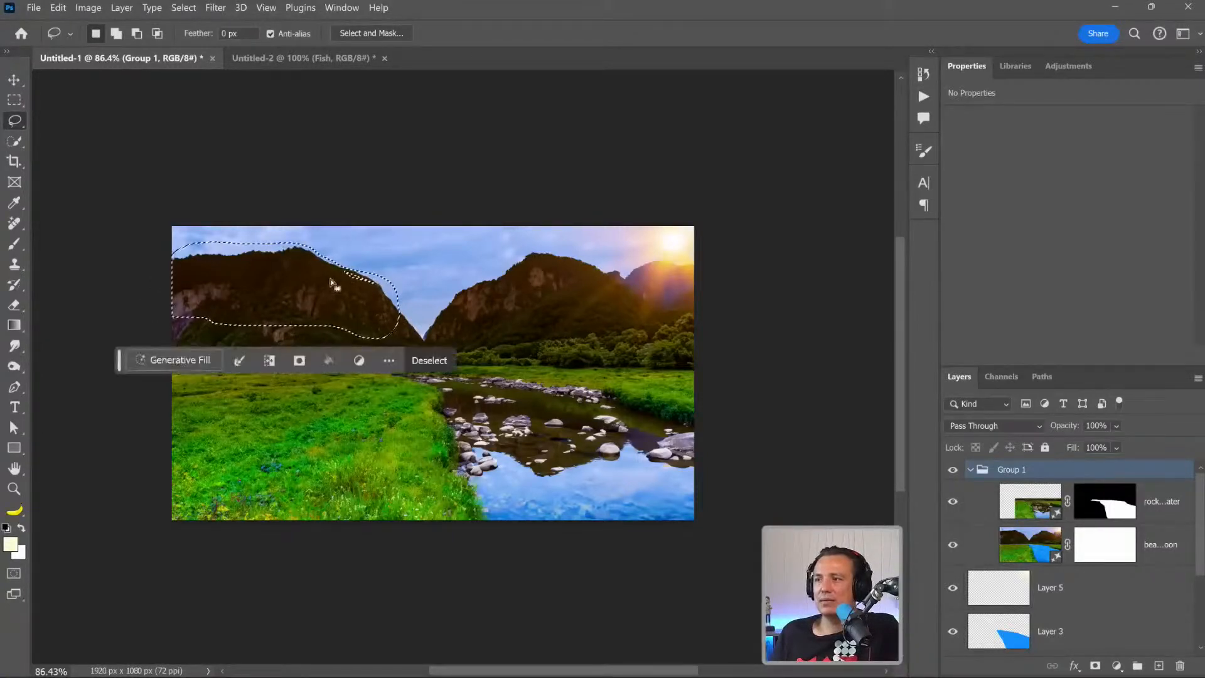
key(shift)
drag(384, 285, 384, 286)
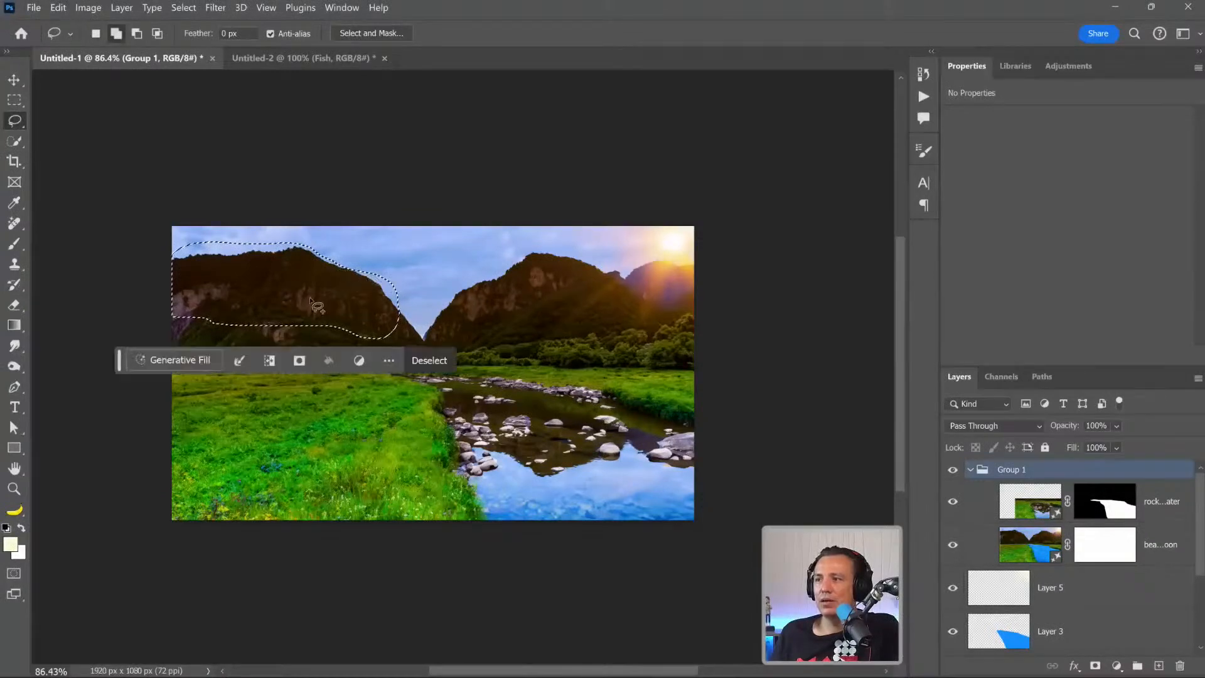
Generate "montains with snow on the top" in the mountain selection and choose the second variation.
click(195, 360)
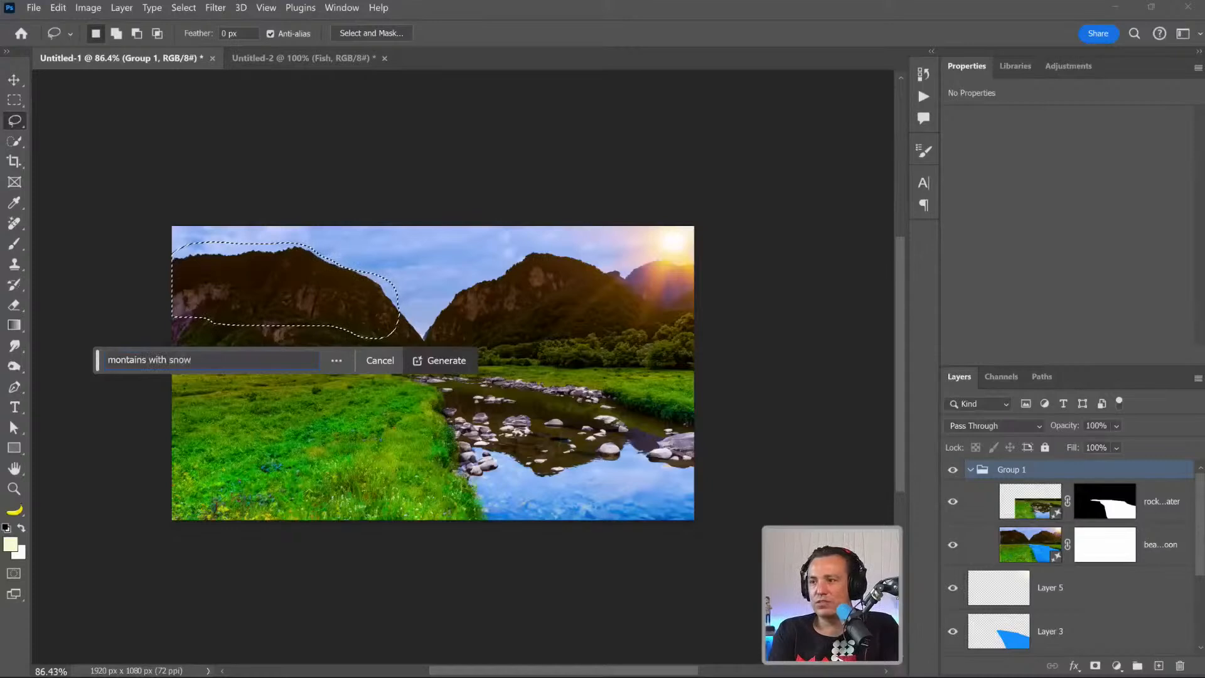
key(Return)
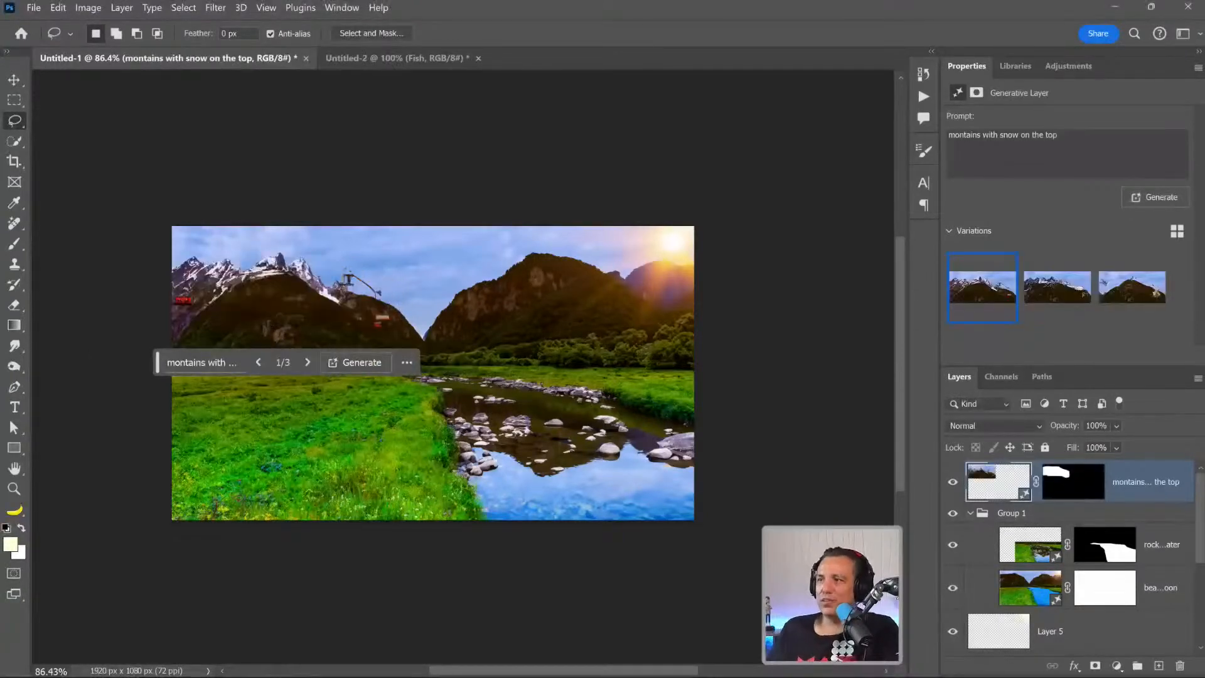
mouse_move(1054, 303)
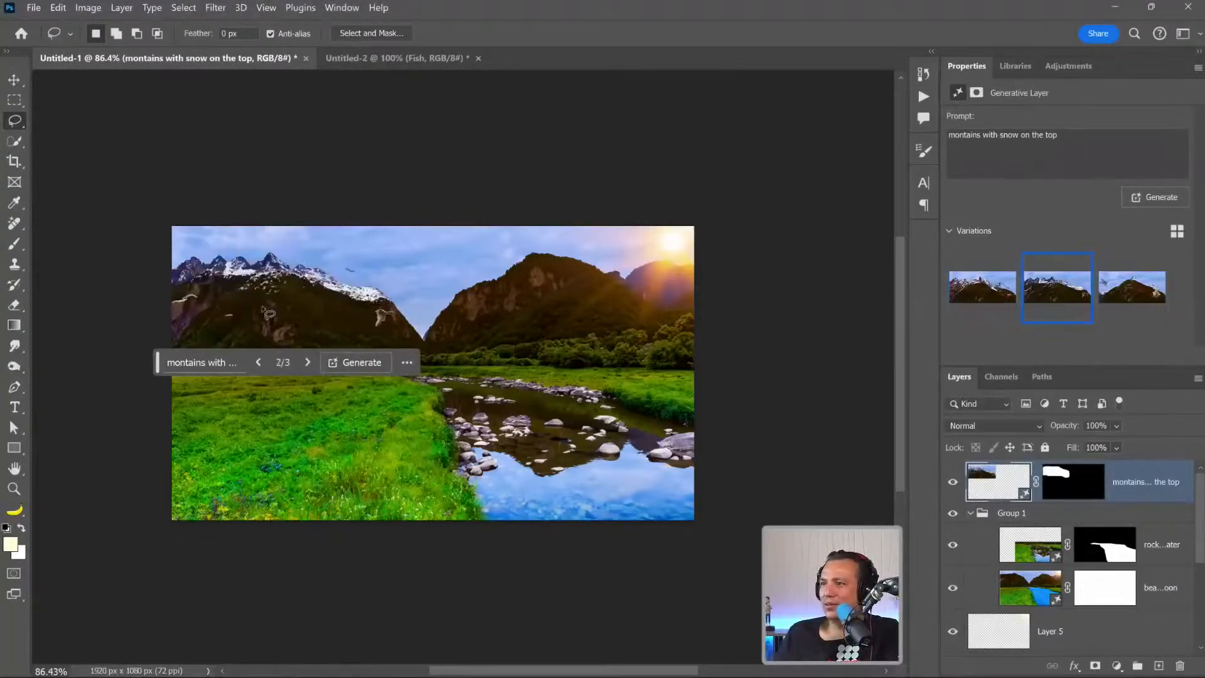
click(1115, 295)
click(1041, 295)
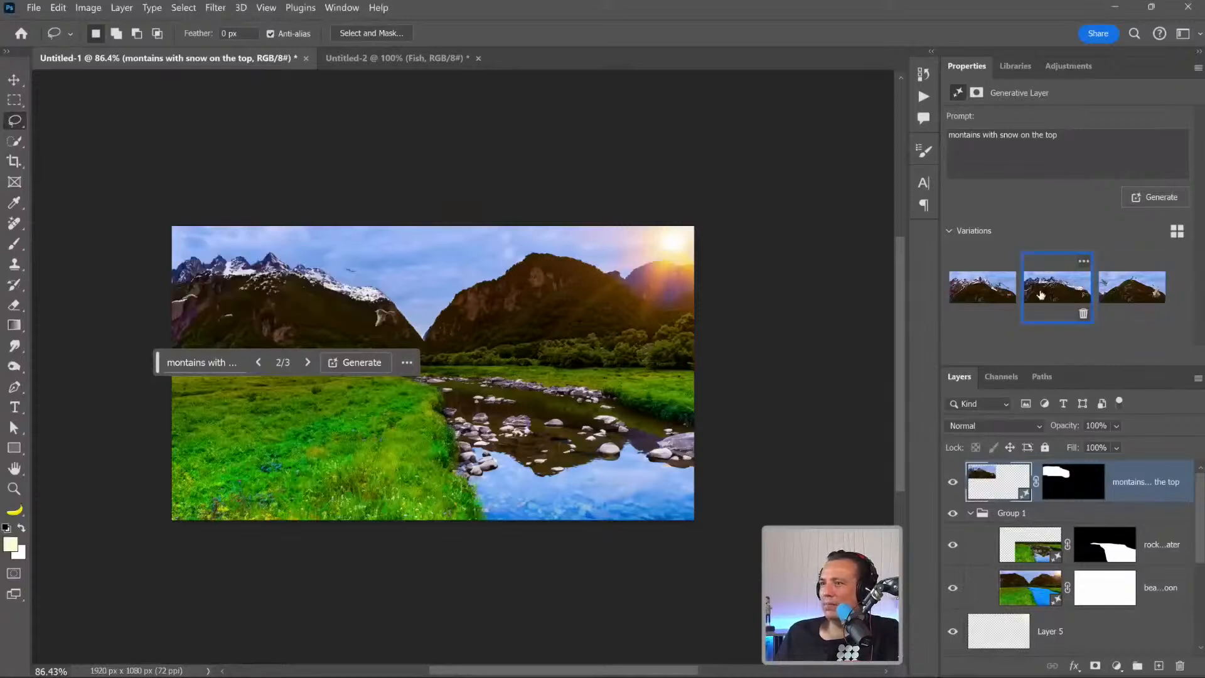
drag(158, 362, 140, 591)
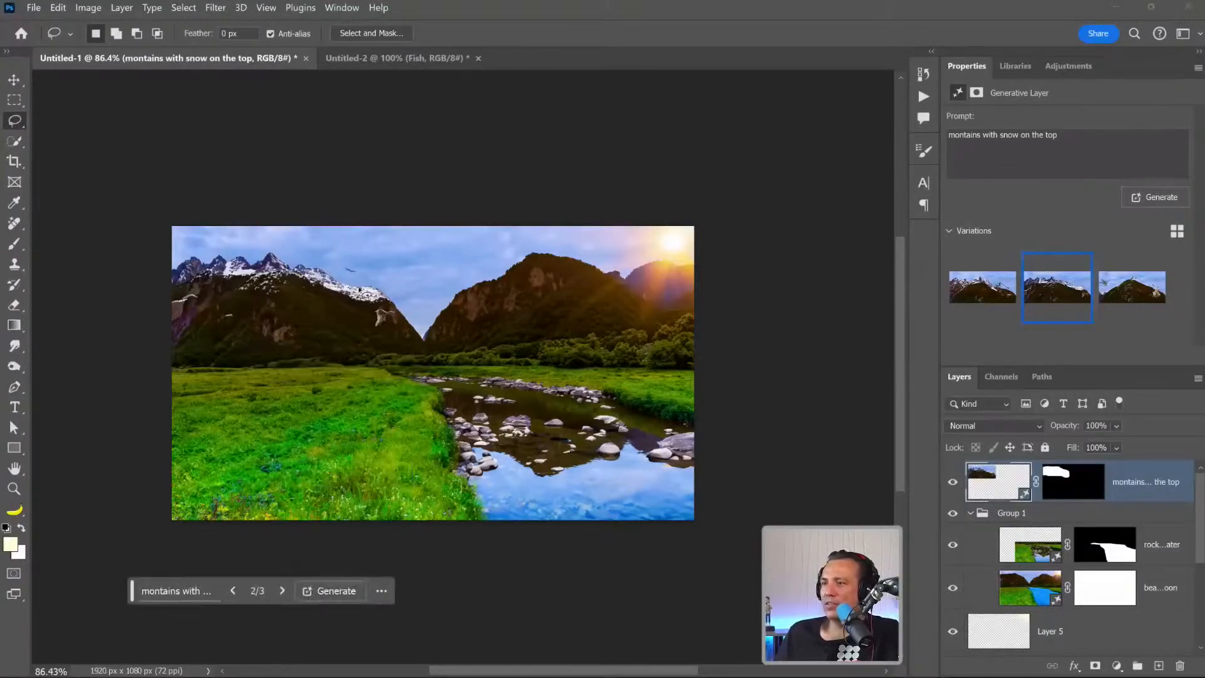
key(b)
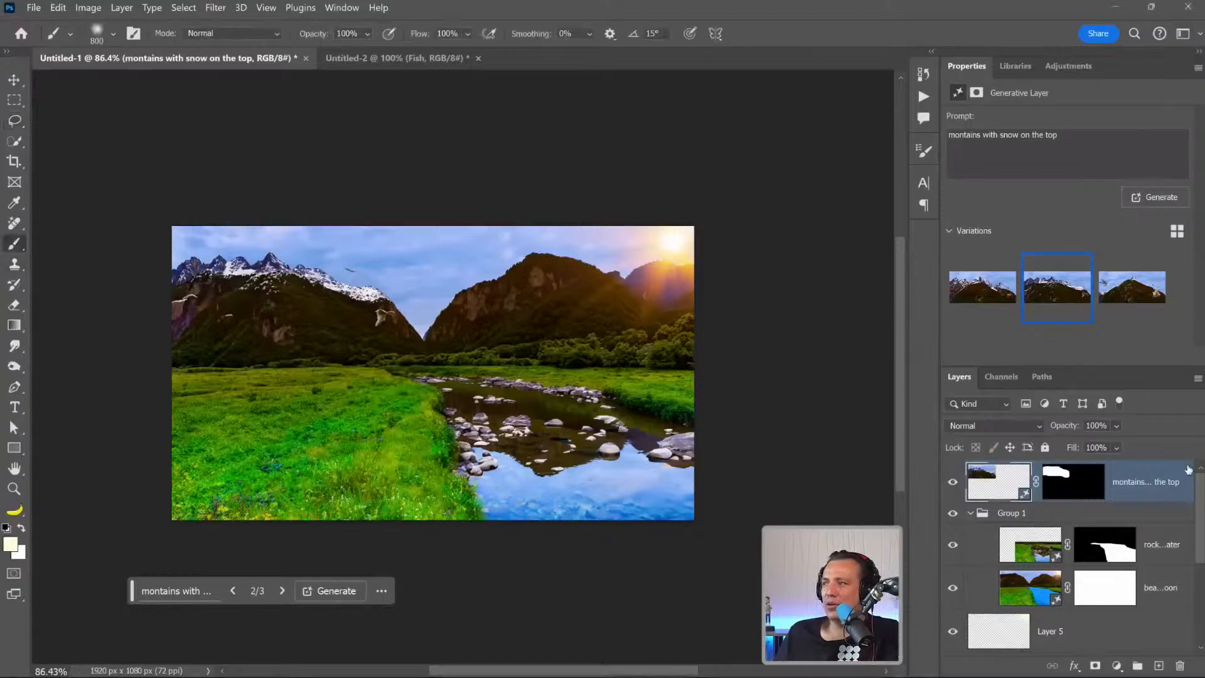
click(1066, 482)
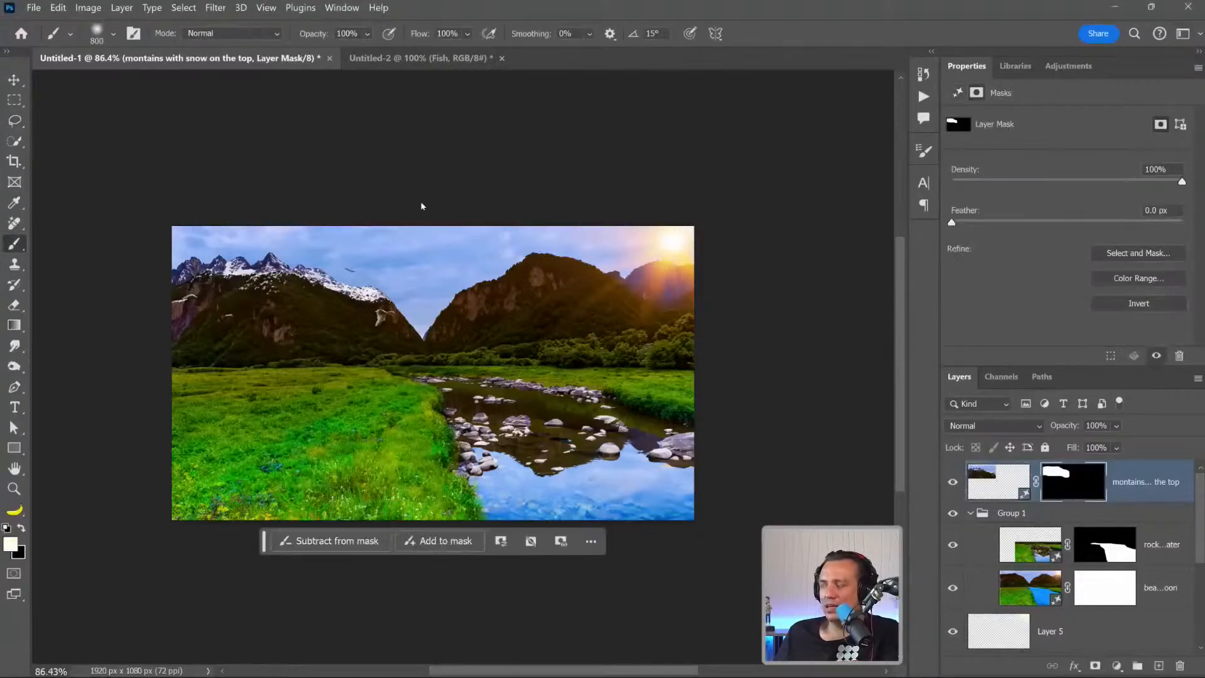
key(bracketleft)
key(bracketleft)
key(bracketleft)
key(bracketleft)
key(bracketleft)
key(bracketleft)
key(bracketleft)
key(bracketleft)
key(bracketleft)
key(bracketleft)
key(bracketleft)
key(bracketleft)
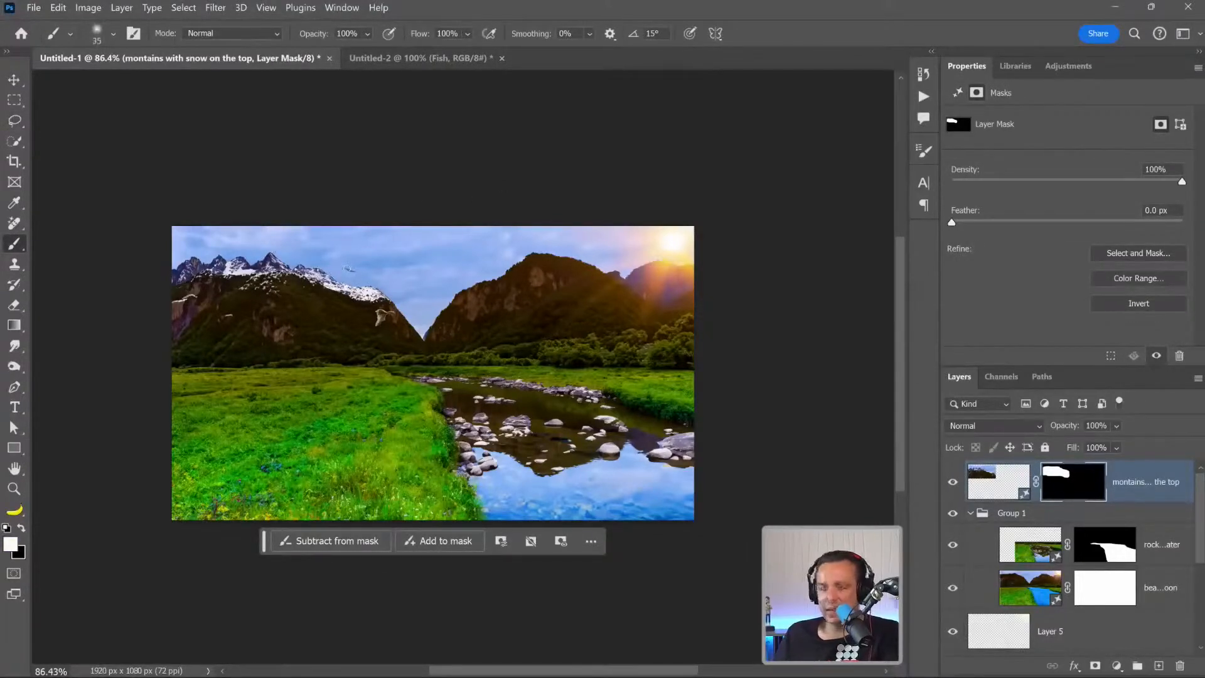
key(x)
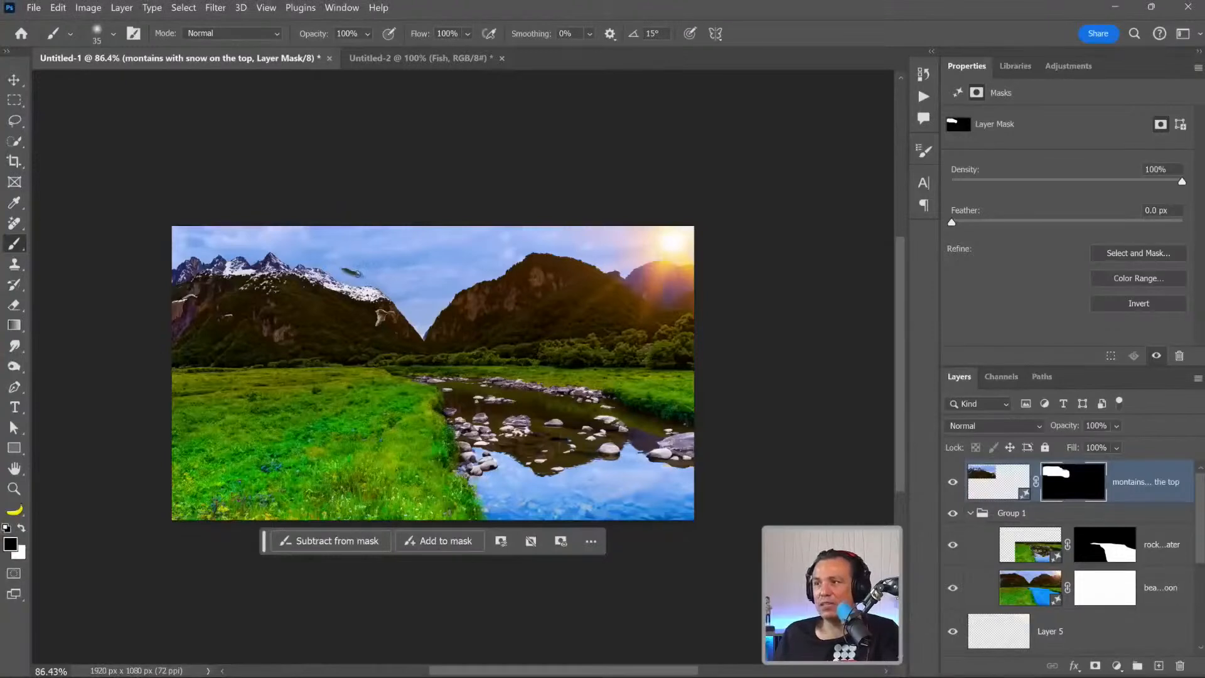
key(x)
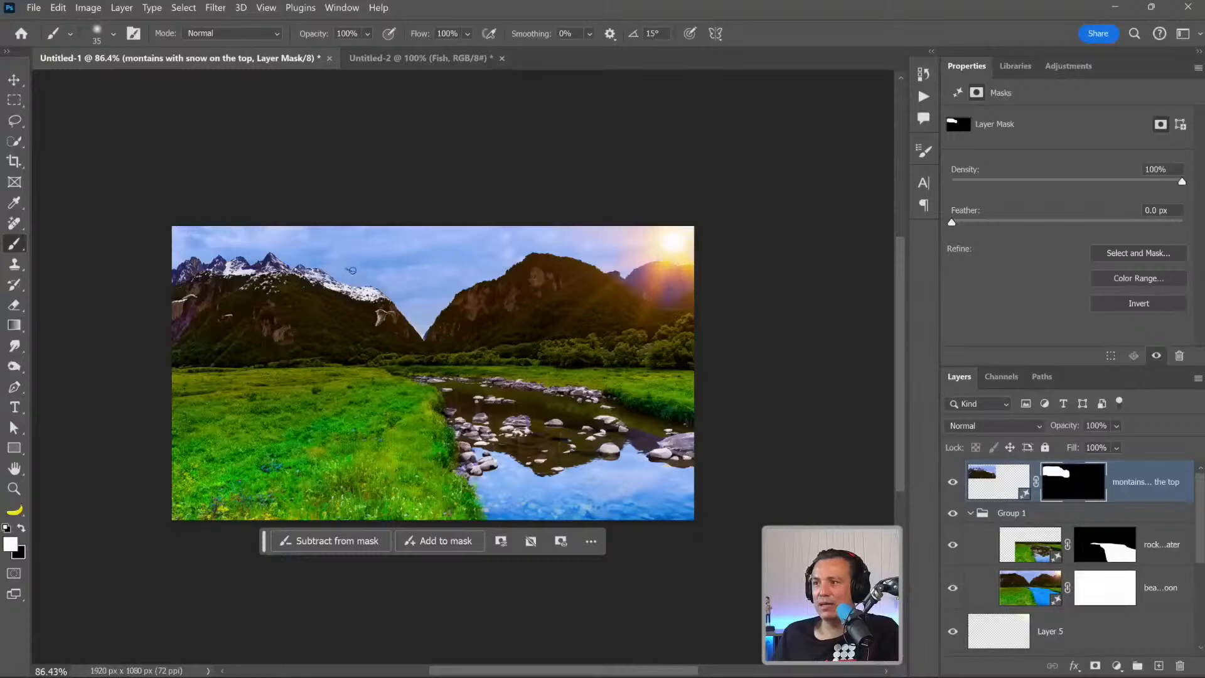
Add a new layer and erase the bird-like artifact above the snowy ridge with the Remove tool at size 25.
click(14, 488)
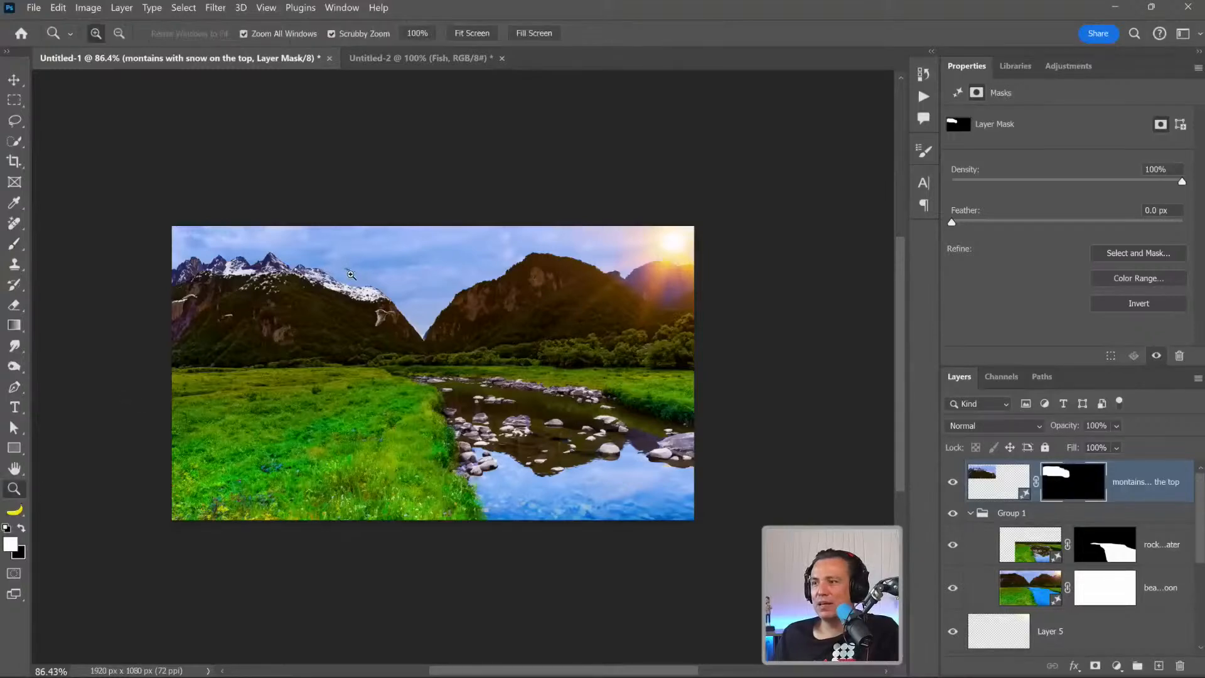
click(352, 274)
drag(351, 274, 350, 256)
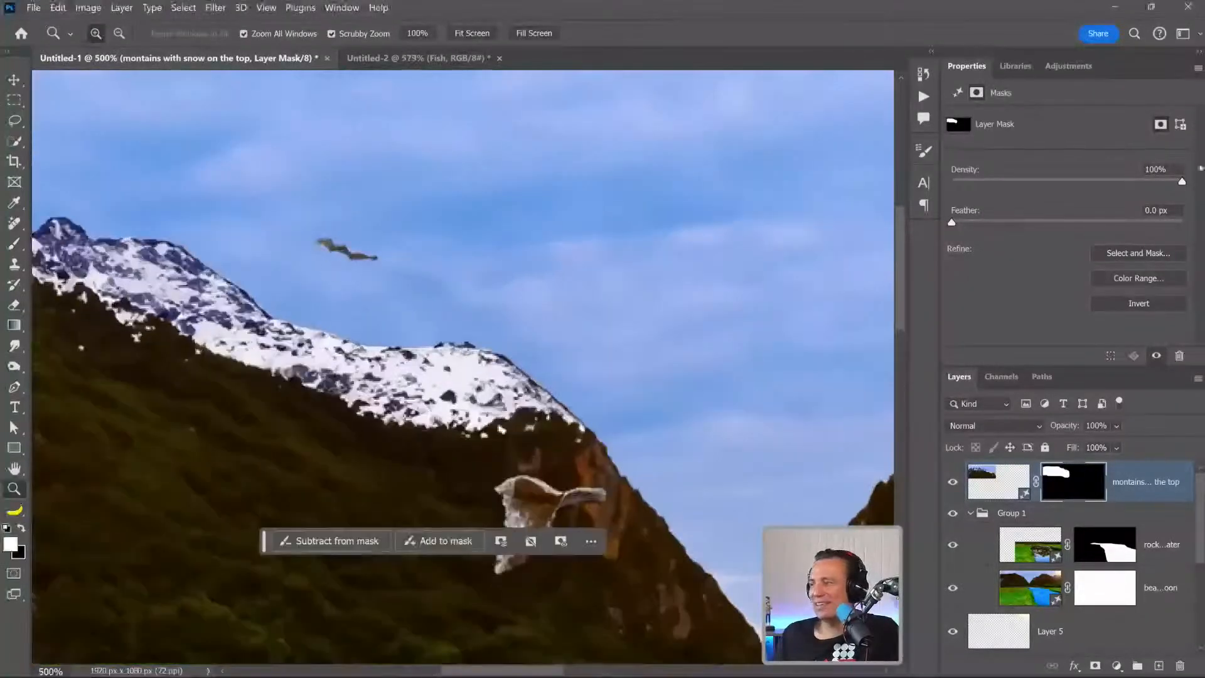
click(1158, 665)
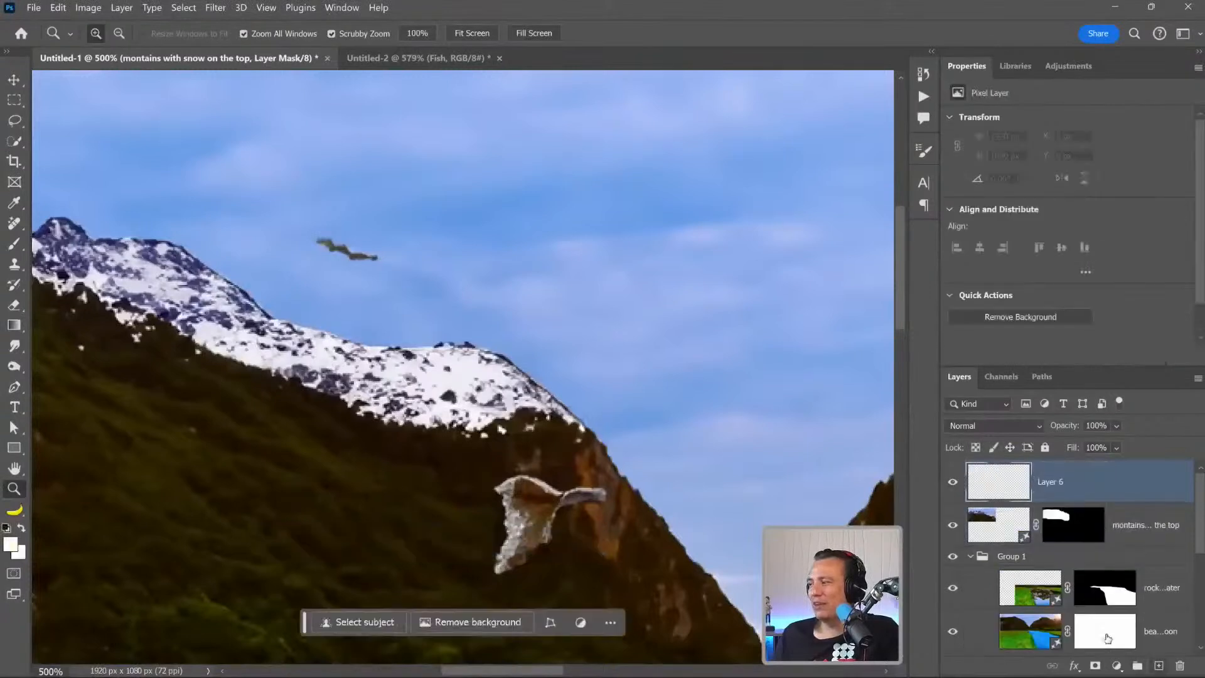
click(13, 224)
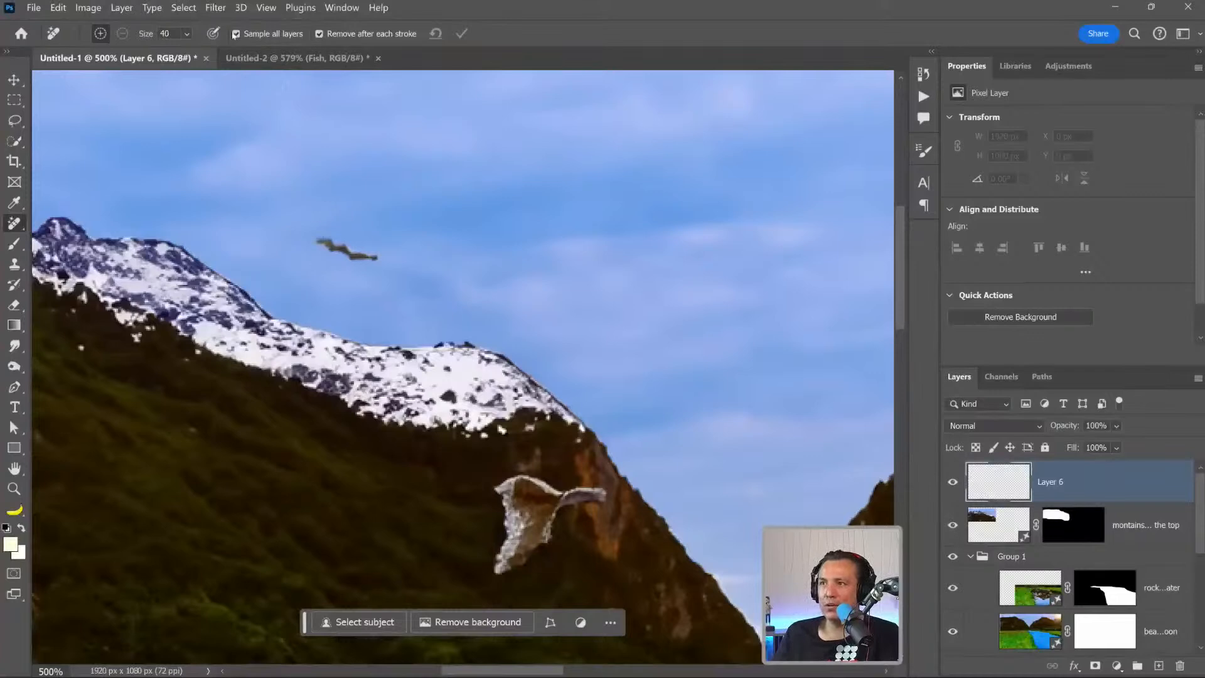
key(bracketleft)
key(bracketleft)
key(bracketleft)
drag(313, 244, 394, 260)
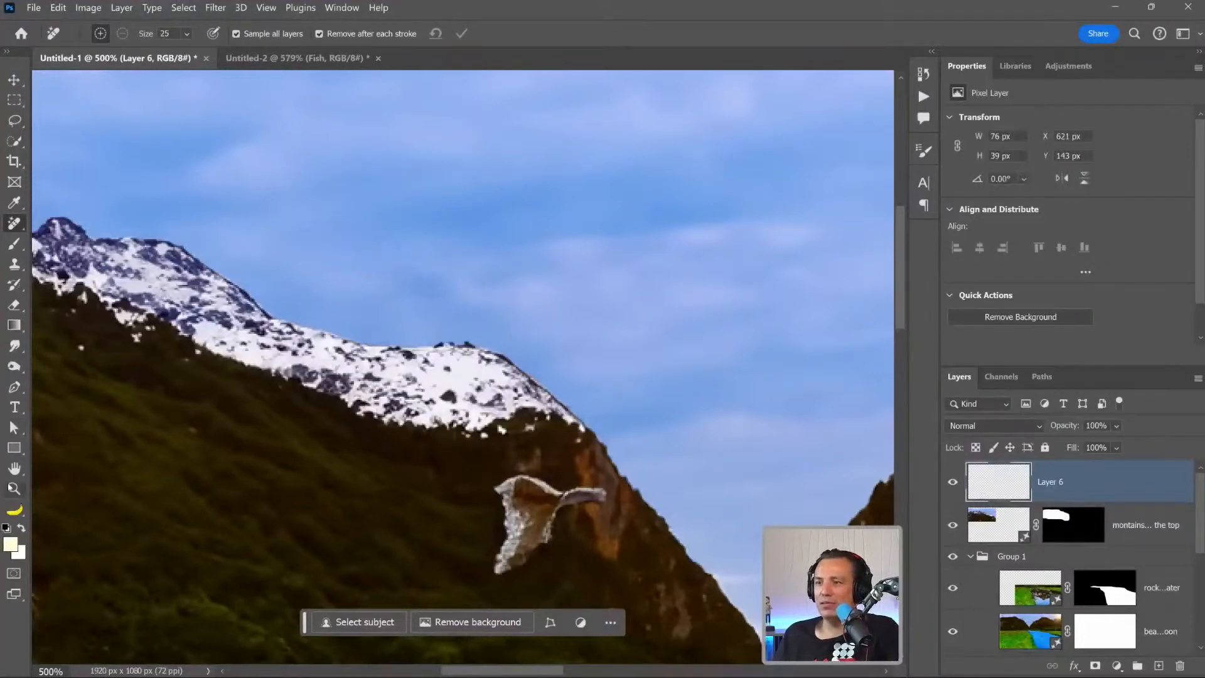
Hide and show the rocky river layer to compare it with the earlier blue river.
click(13, 488)
key(ctrl+1)
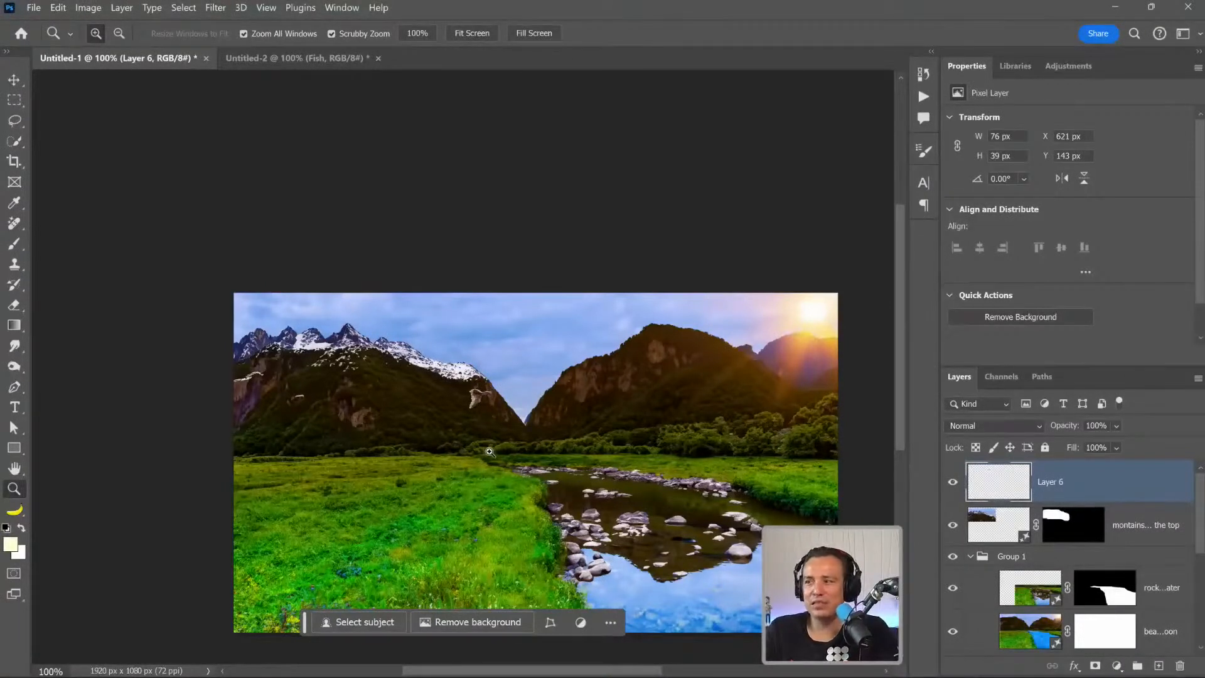
scroll(533, 483, down, 3)
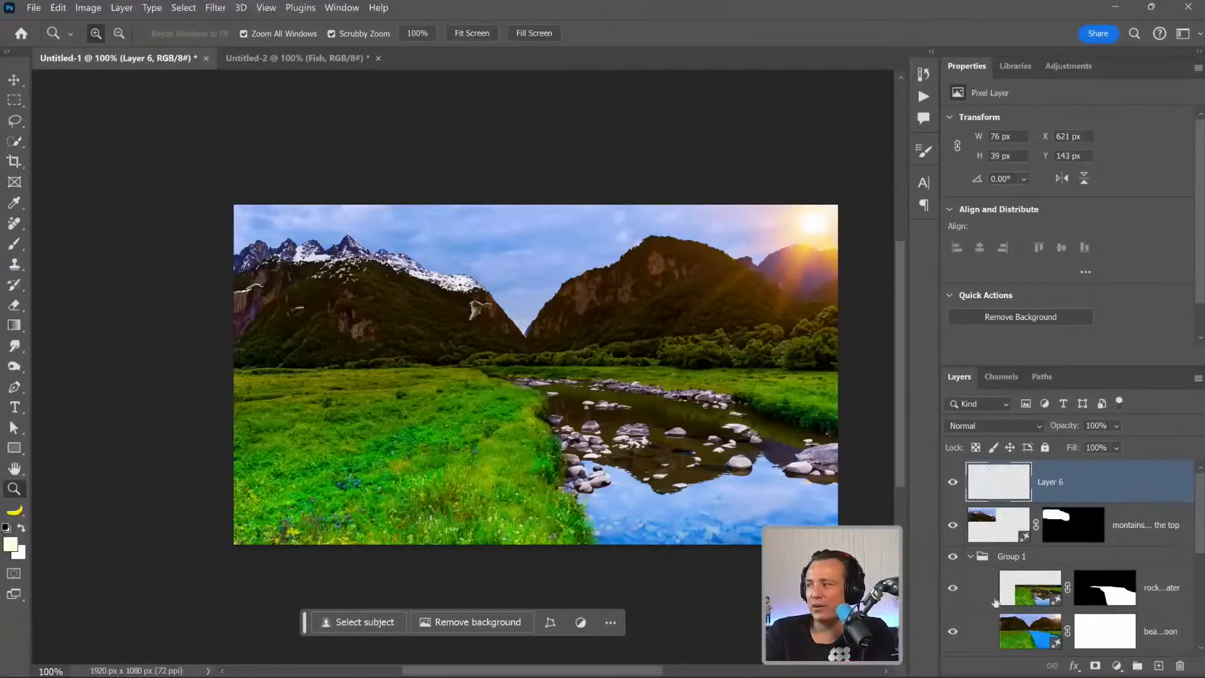
click(953, 593)
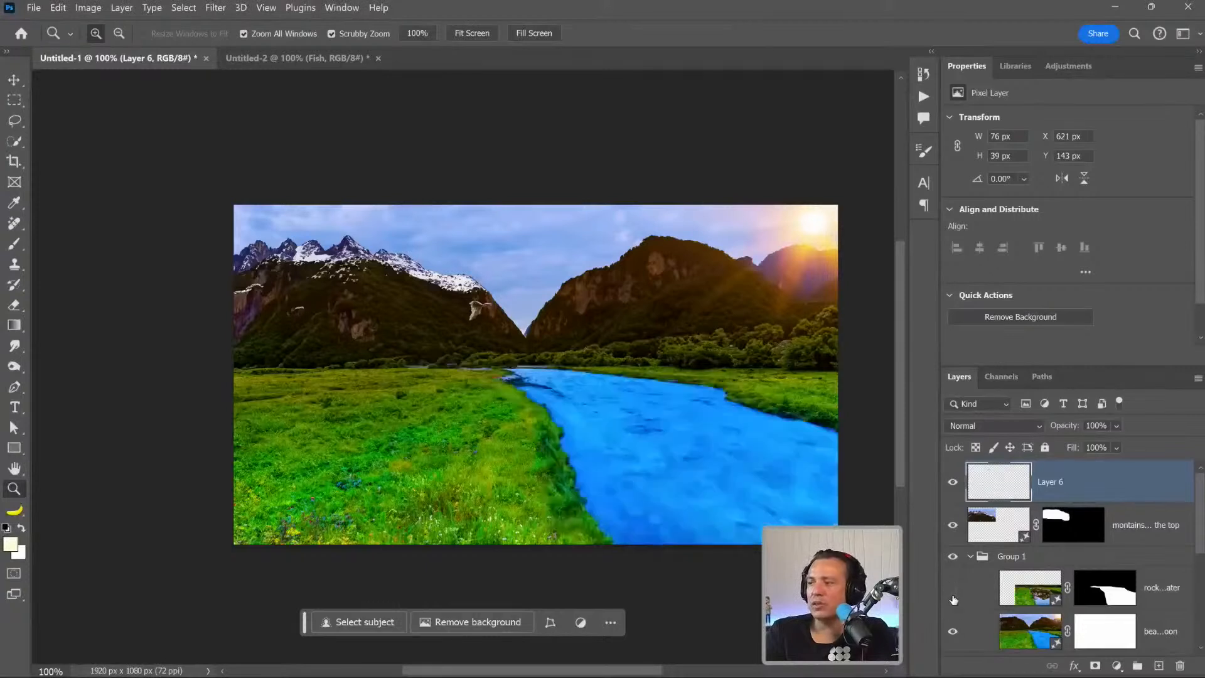
click(953, 598)
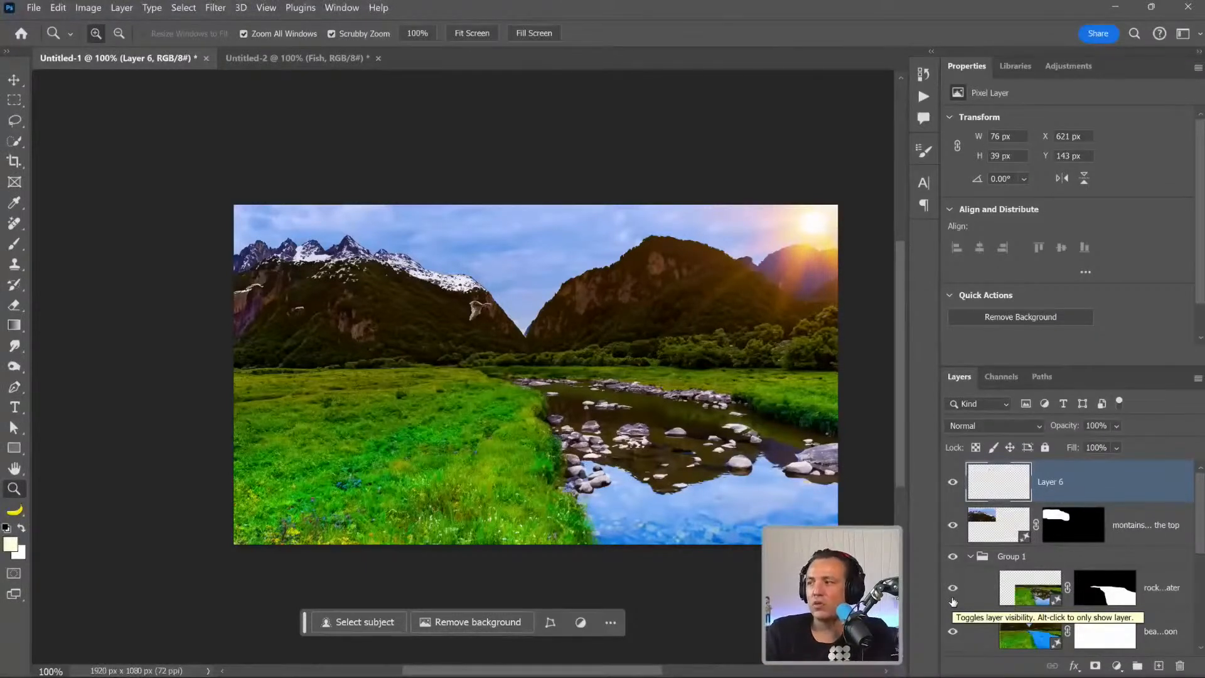
Change the river layer's prompt to "rocky river with rough fast water", regenerate it, compare the new variations and keep the first.
click(1029, 592)
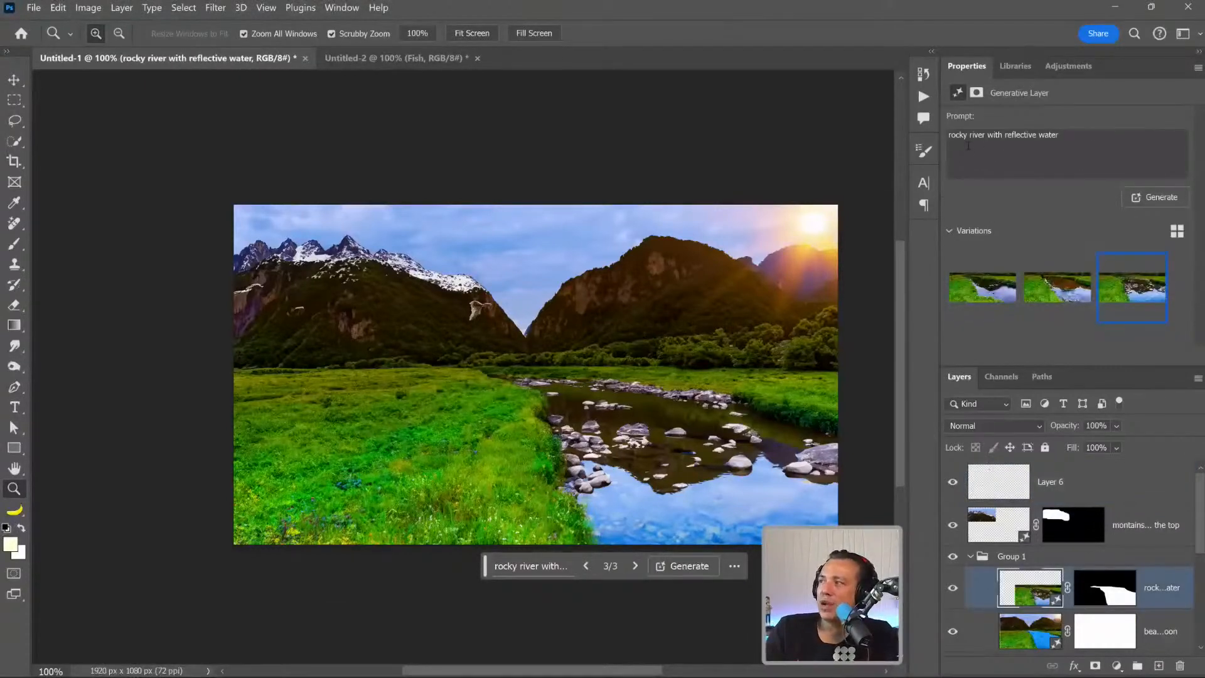
drag(1005, 136, 1091, 137)
text(rough)
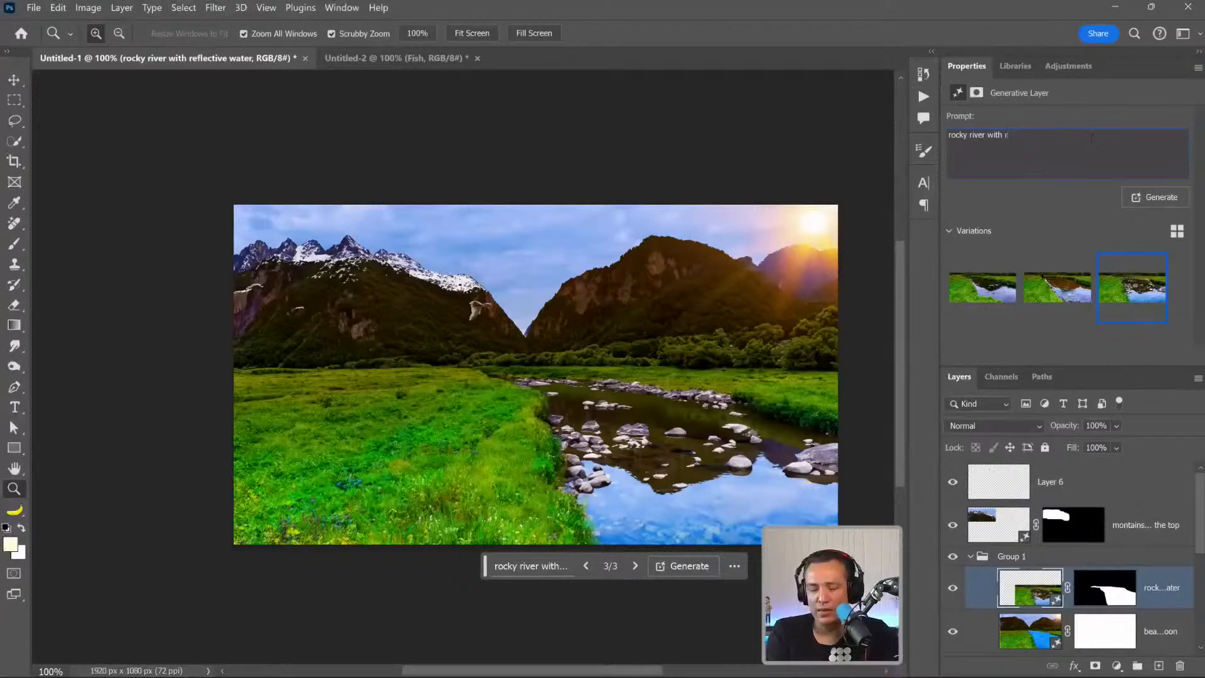
text( fast water)
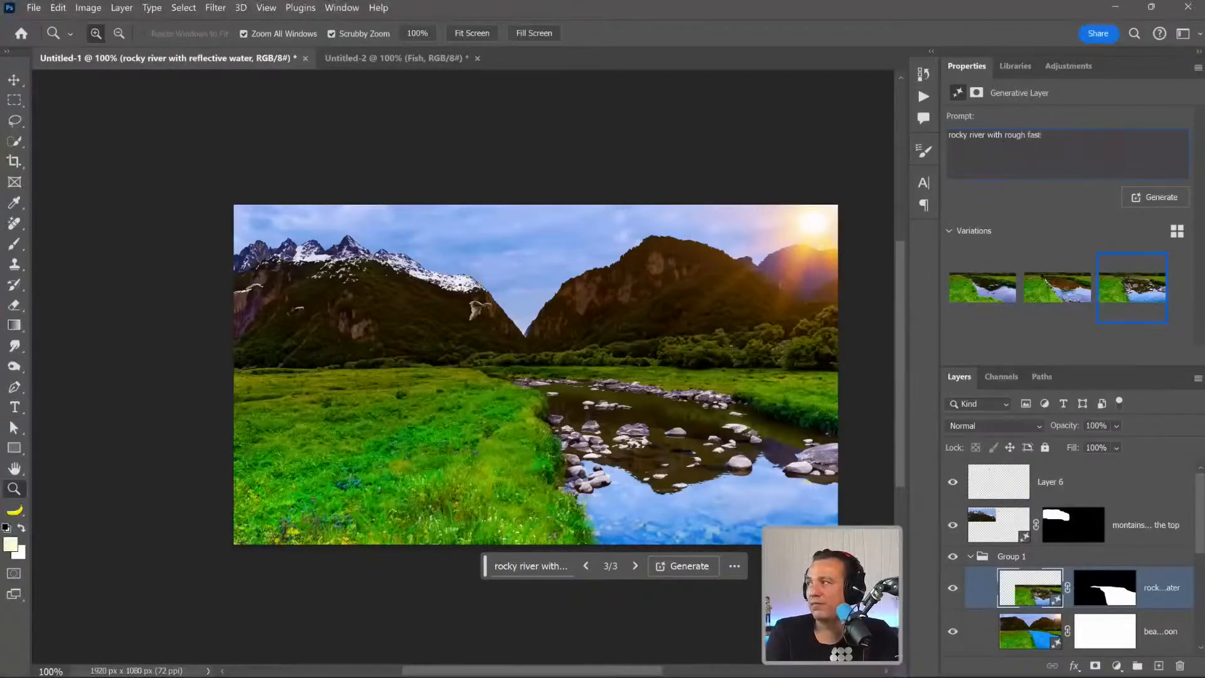
key(Return)
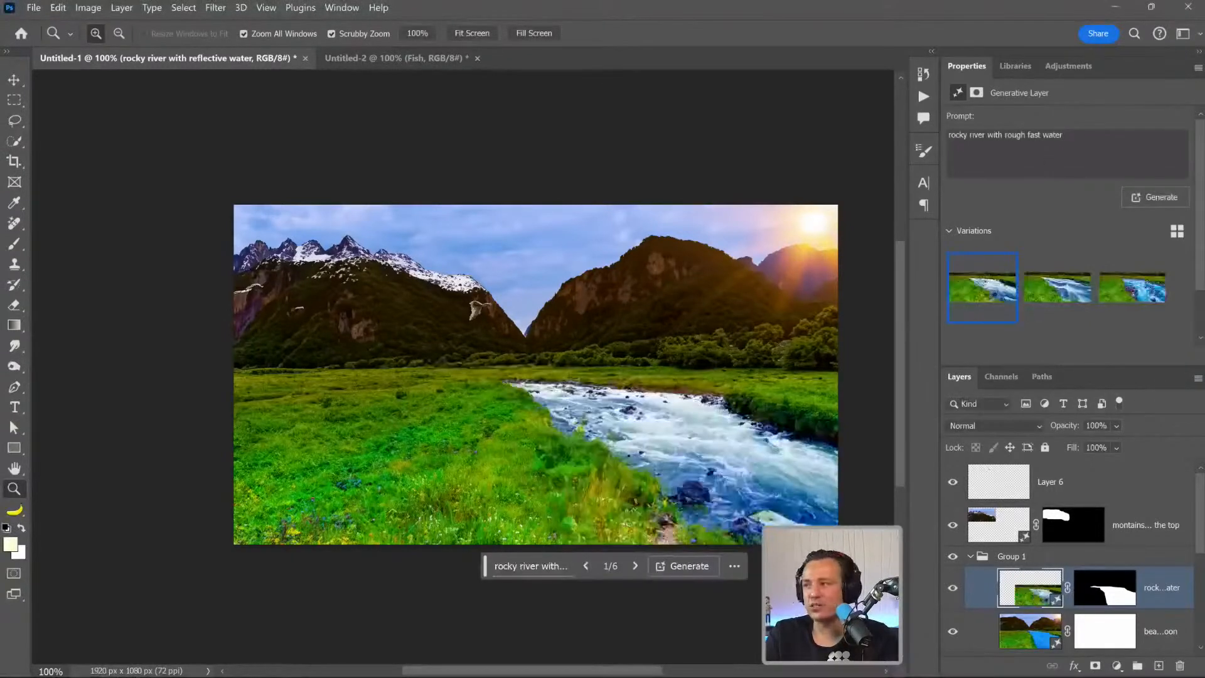
click(1049, 291)
click(1136, 294)
click(982, 297)
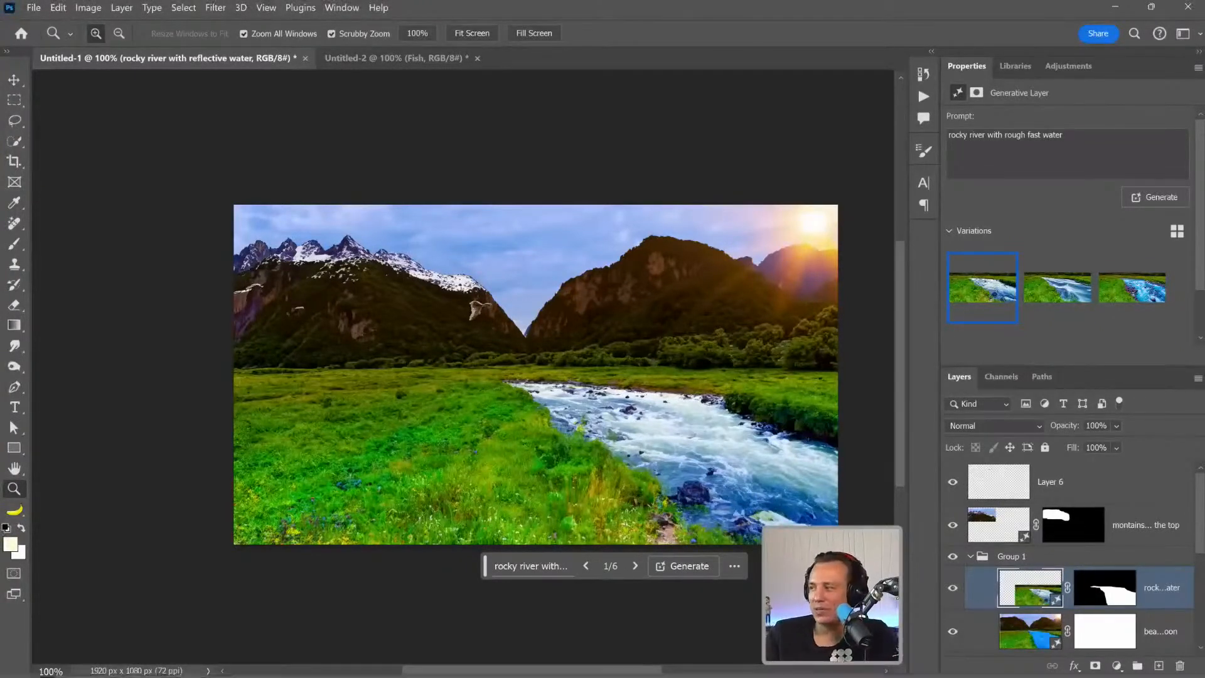
Collapse Group 1, hide it with the two layers above so only the painted sketch shows, and select the snowy mountain layer.
click(970, 557)
drag(952, 557, 952, 481)
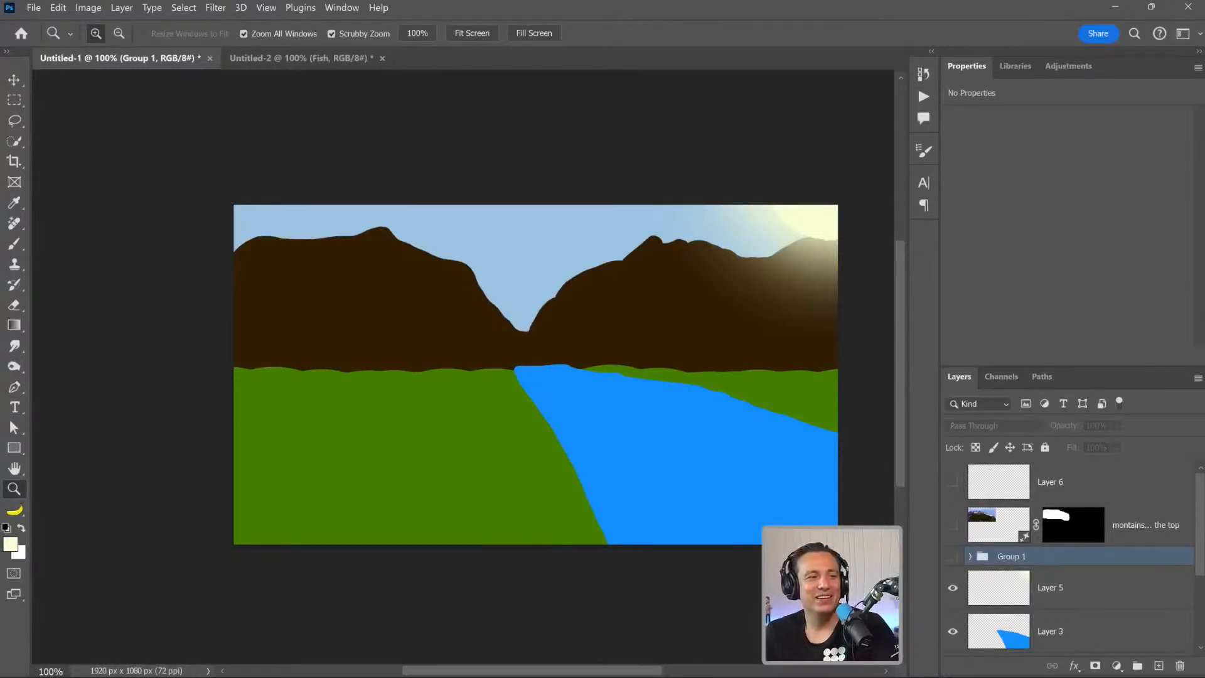
click(985, 538)
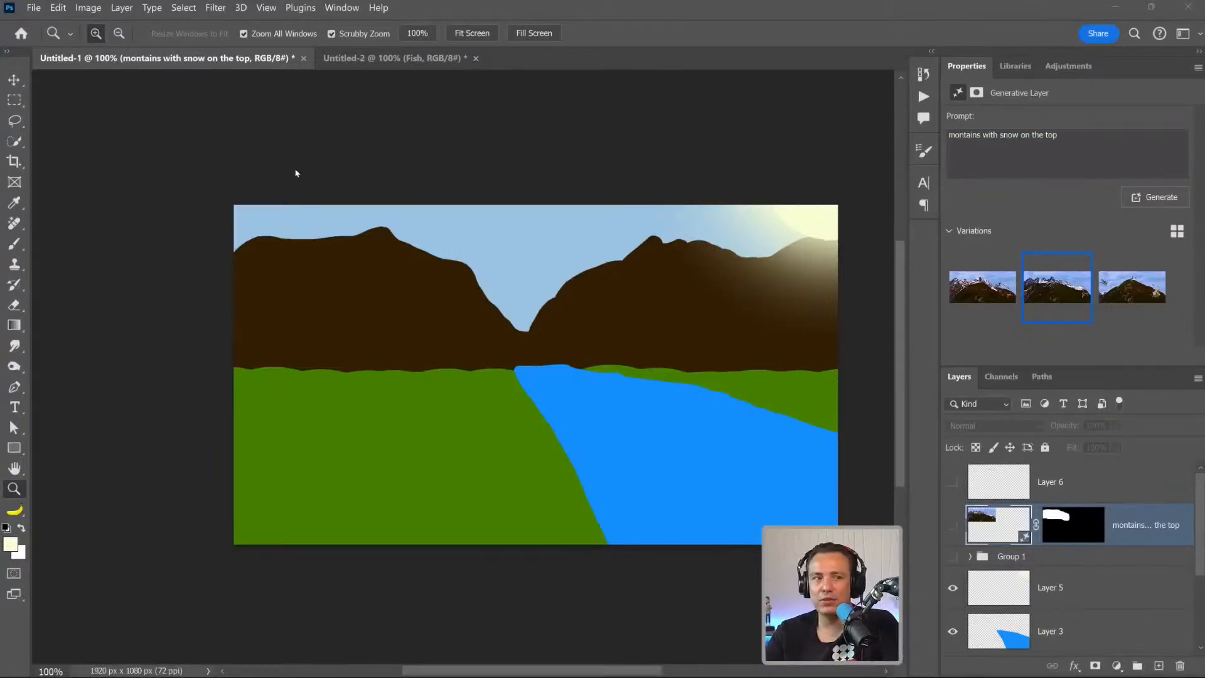
key(m)
drag(235, 179, 840, 544)
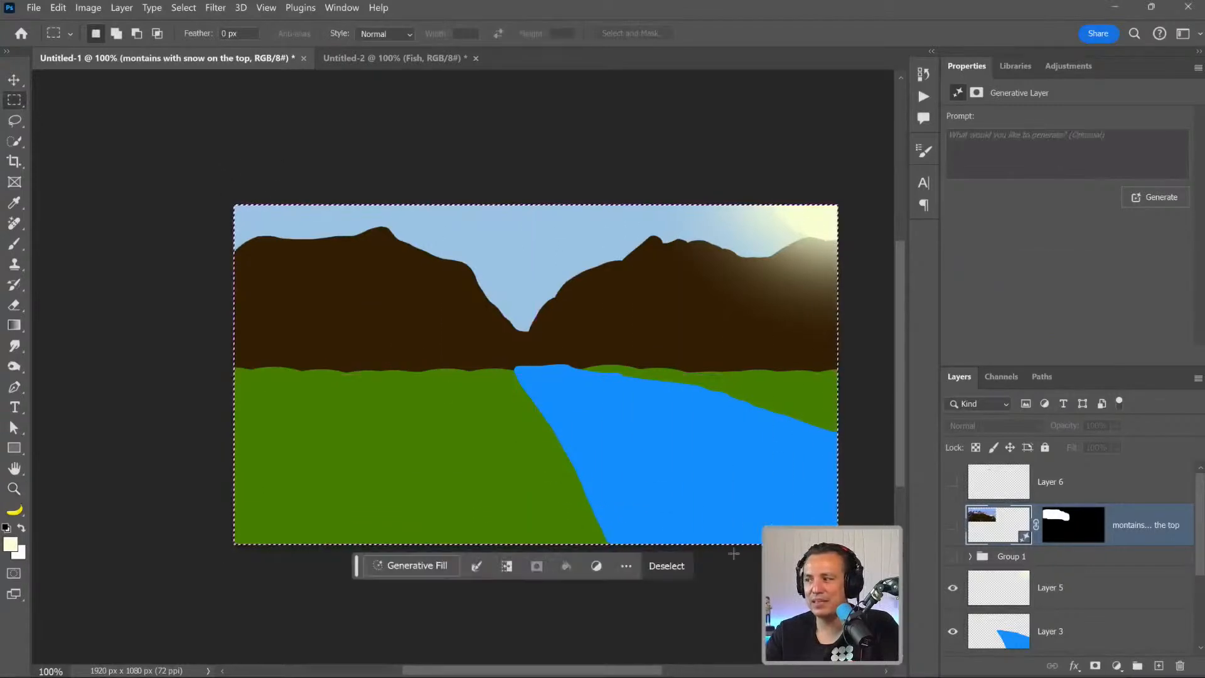
click(417, 497)
Try a partial selection of the whole canvas by inverting the Quick Mask and fading it to 40% opacity.
key(q)
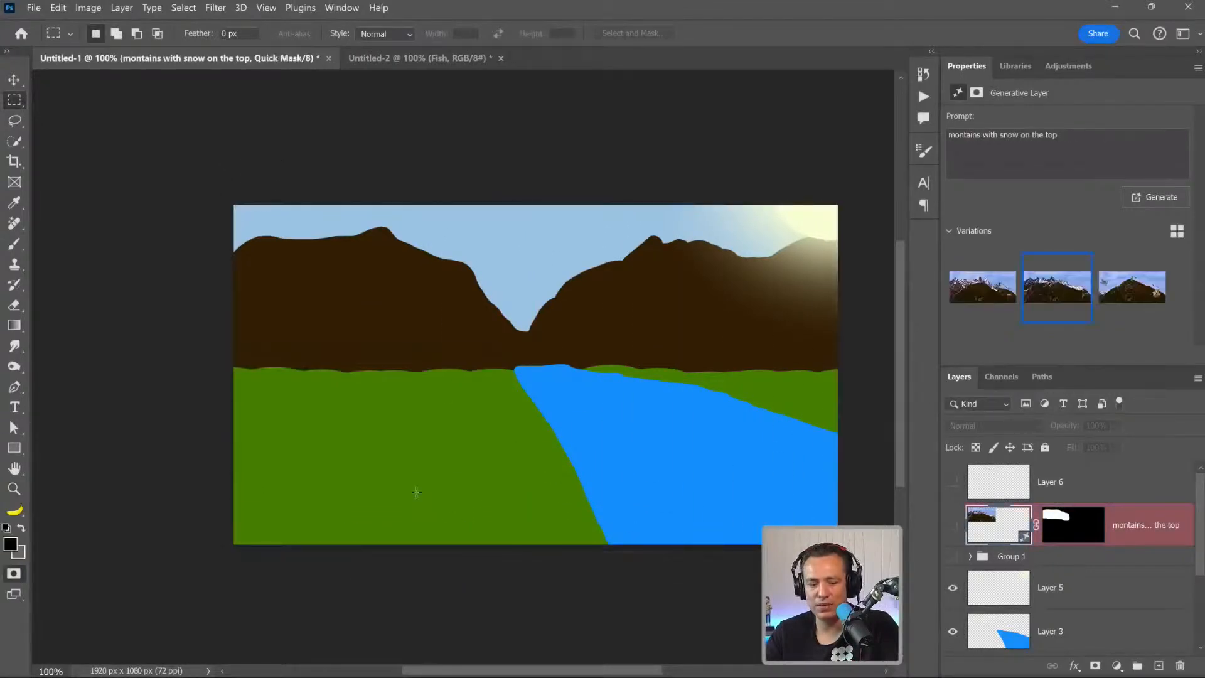
key(ctrl+i)
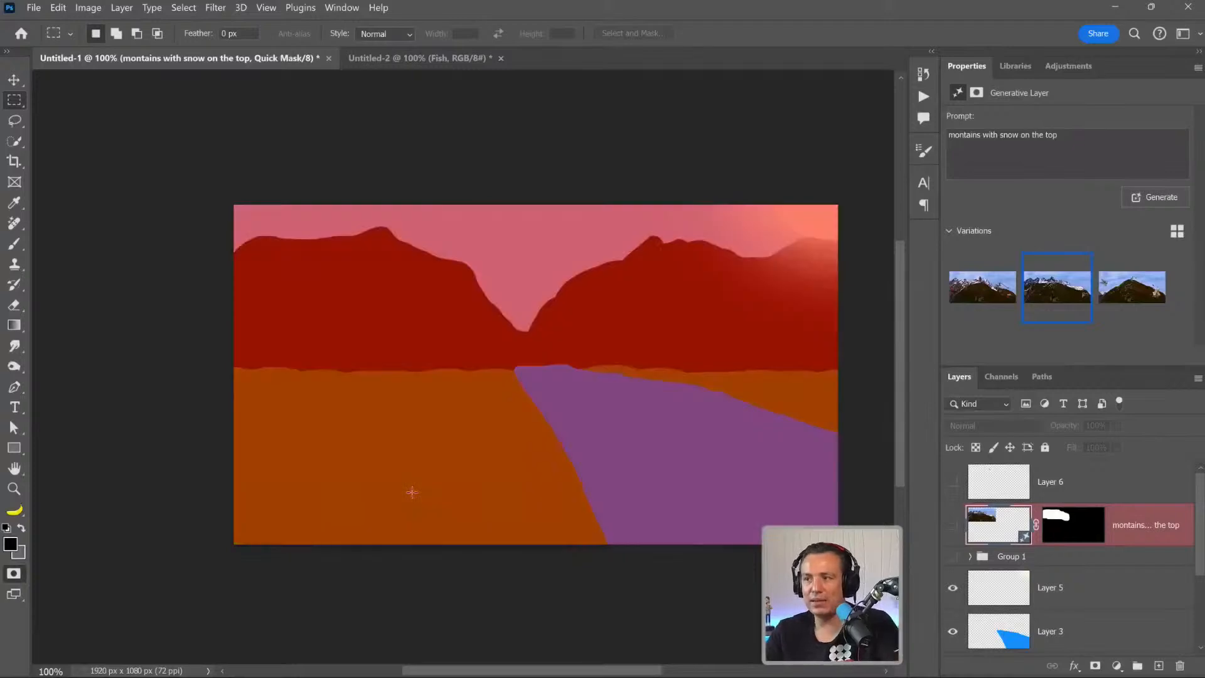
key(ctrl+shift+f)
drag(506, 141, 430, 144)
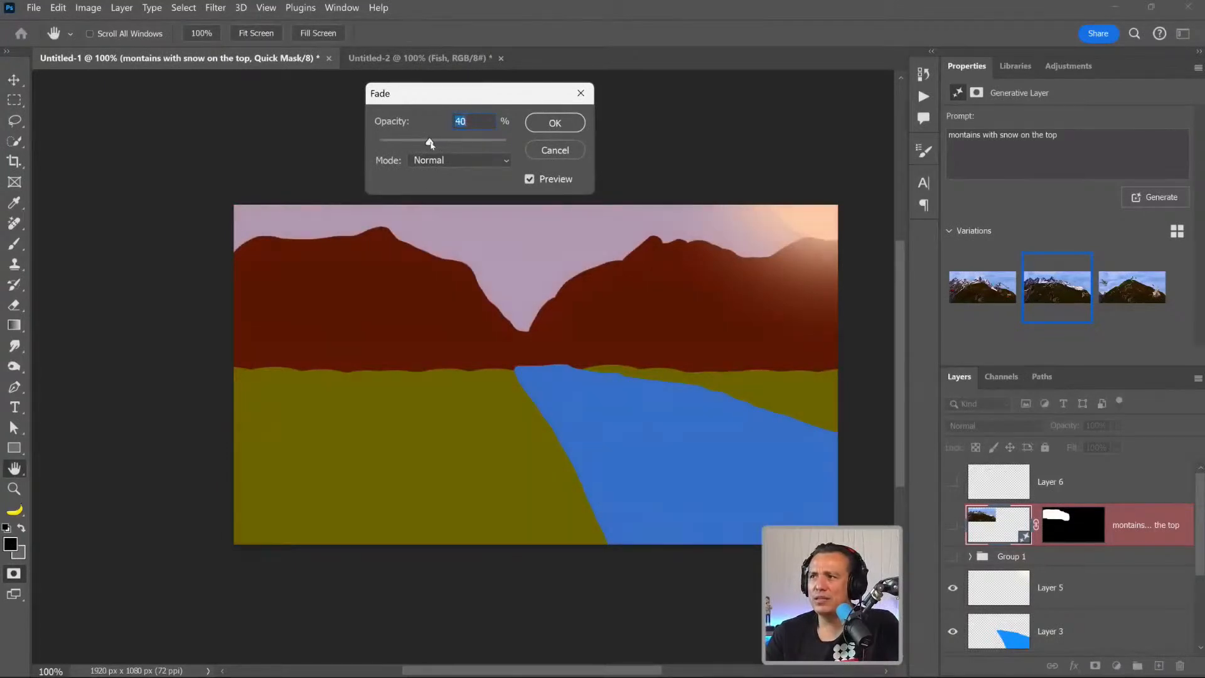
click(549, 124)
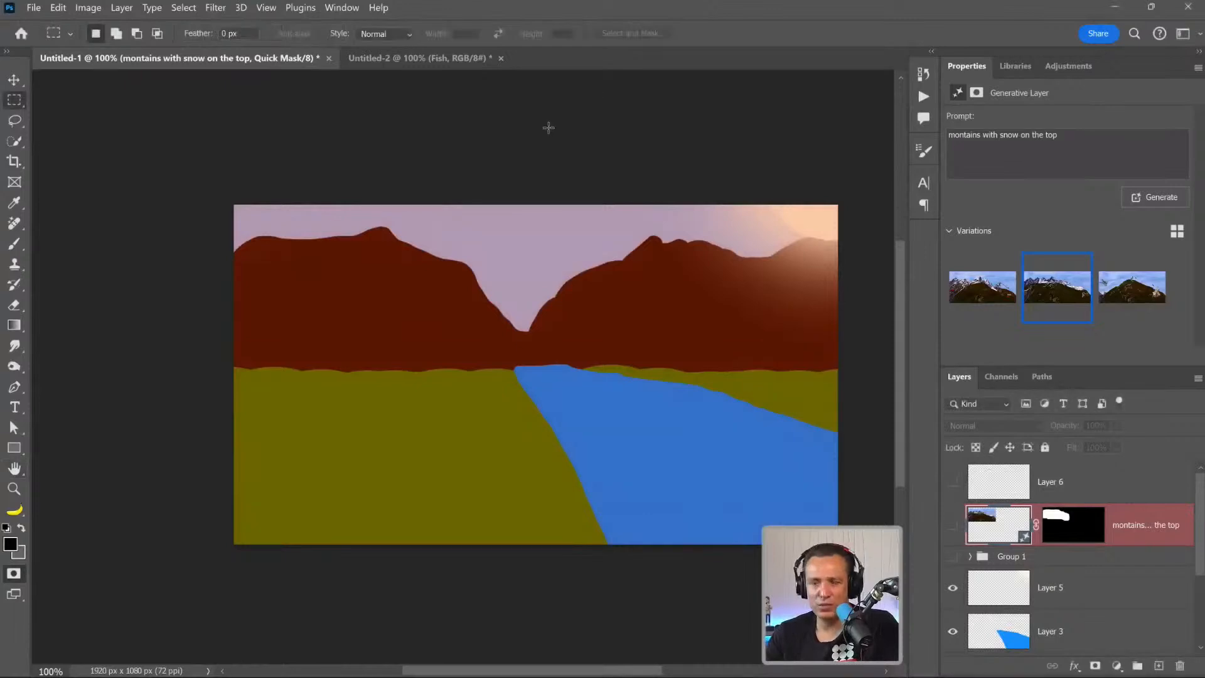
key(q)
click(395, 566)
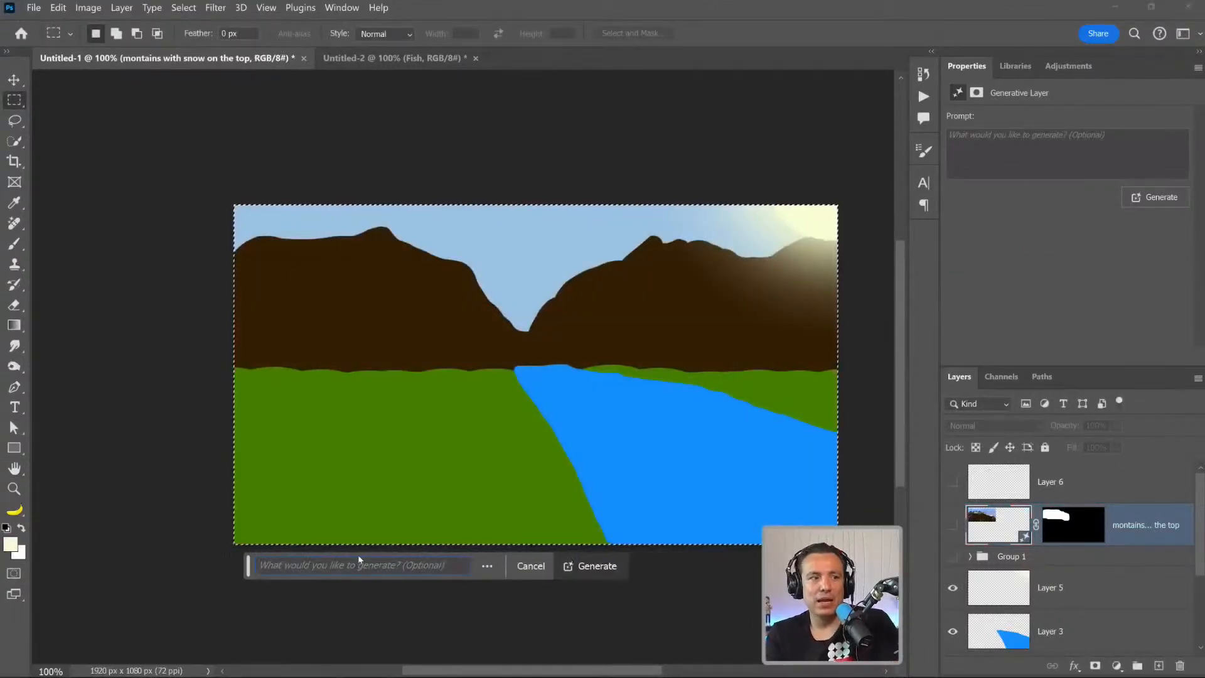
text(ountains)
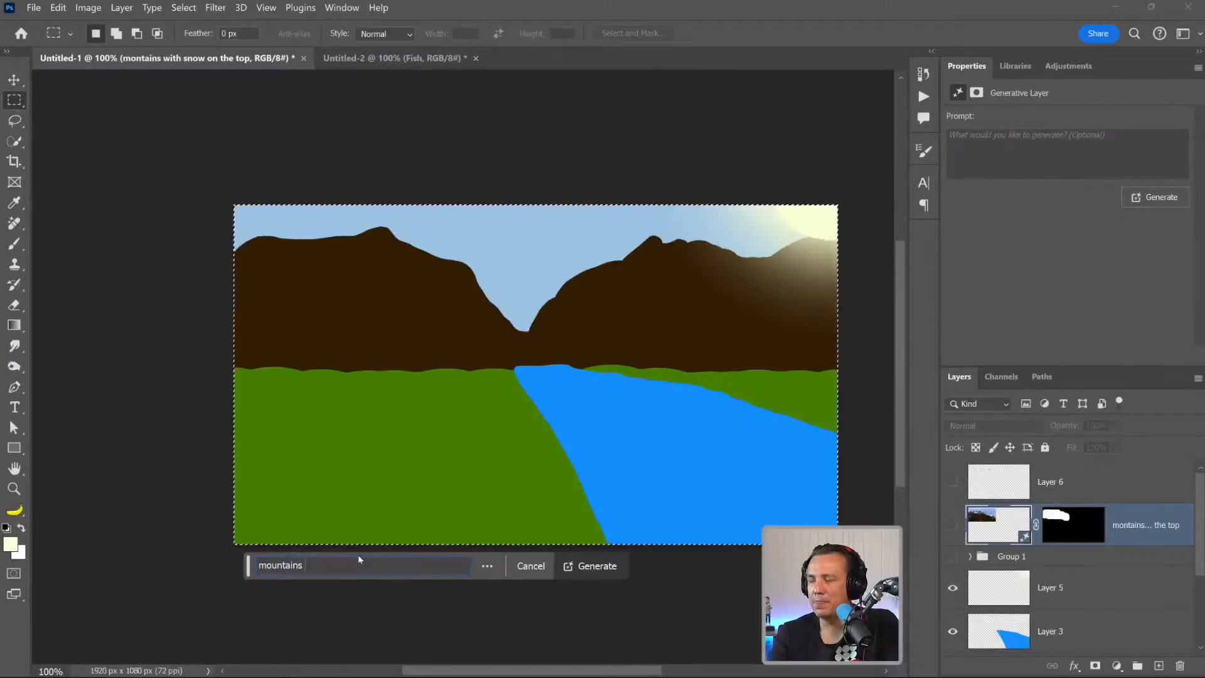
key(BackSpace)
key(BackSpace)
key(BackSpace)
key(BackSpace)
key(BackSpace)
key(BackSpace)
key(BackSpace)
key(BackSpace)
key(BackSpace)
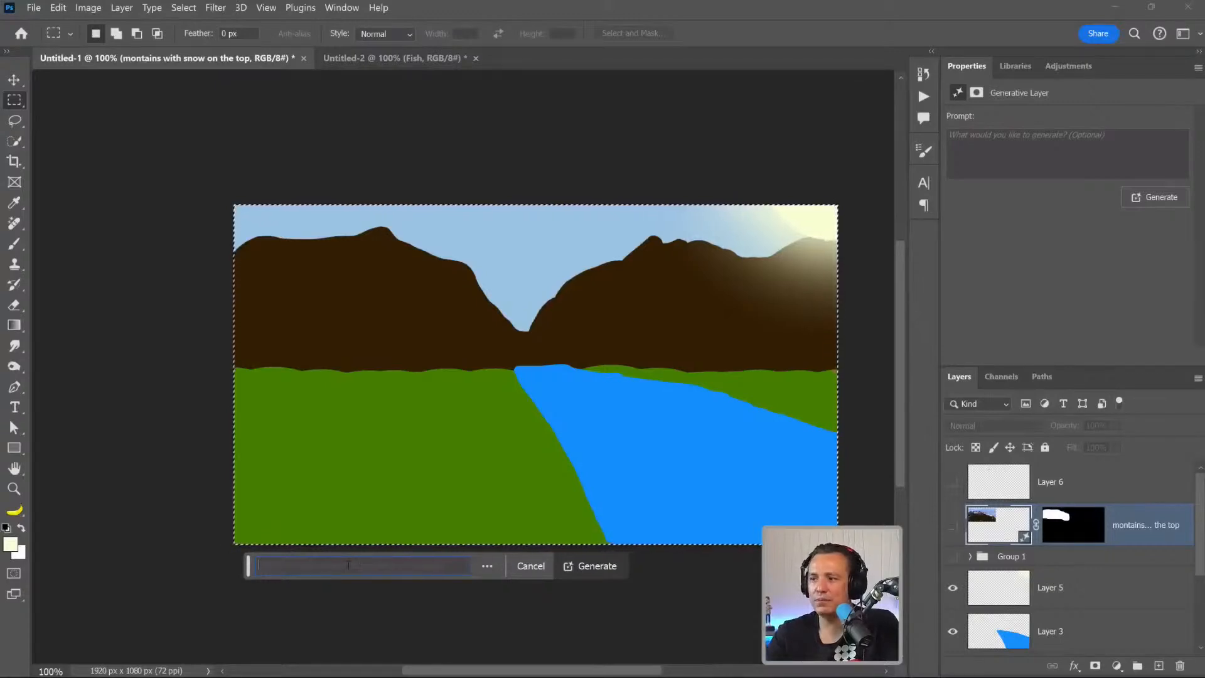
text(moun)
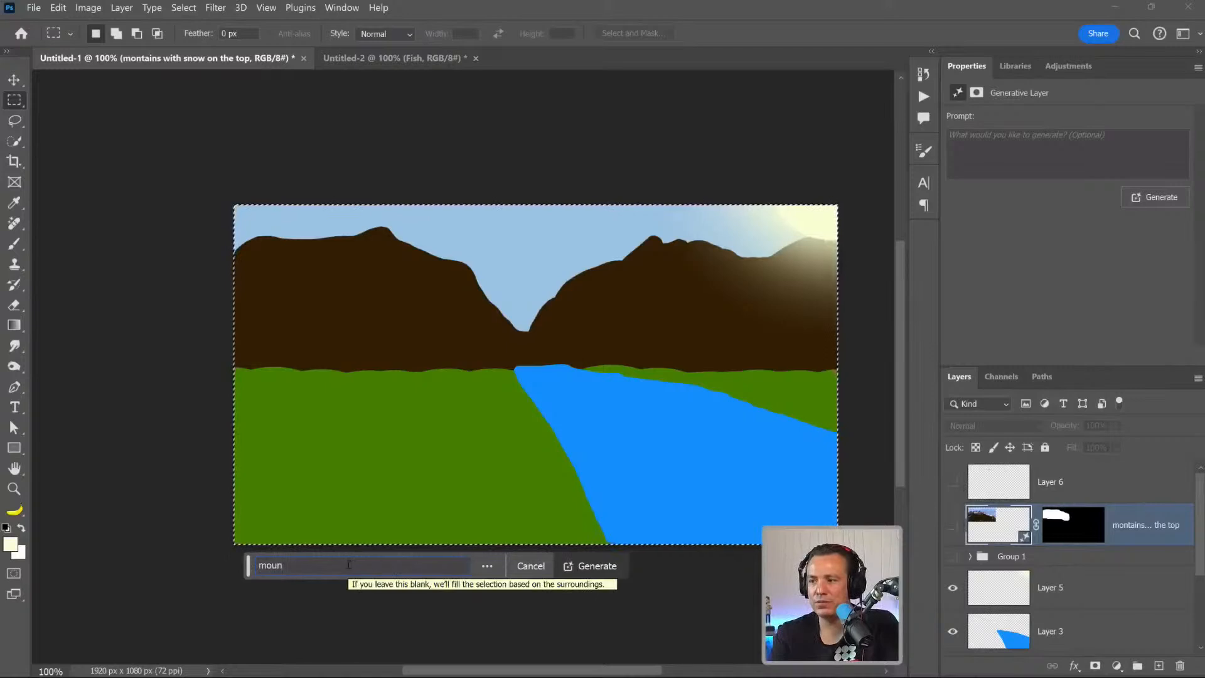
text(tains with)
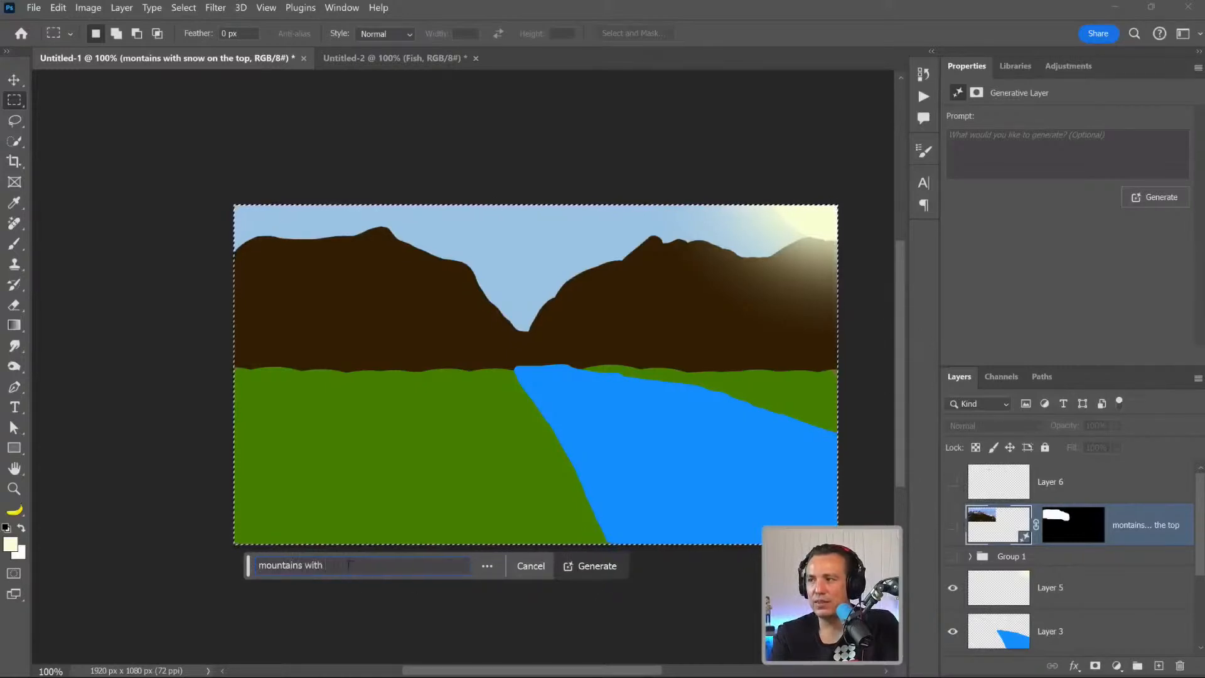
text( a river and a sunny)
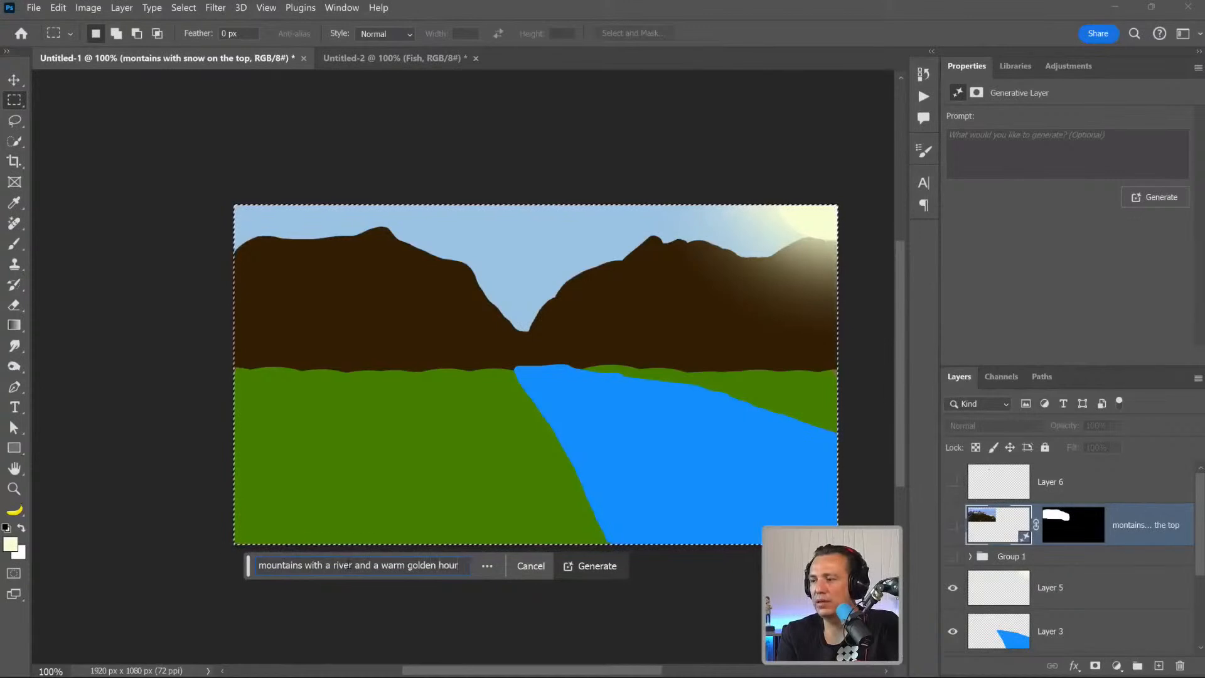
click(526, 573)
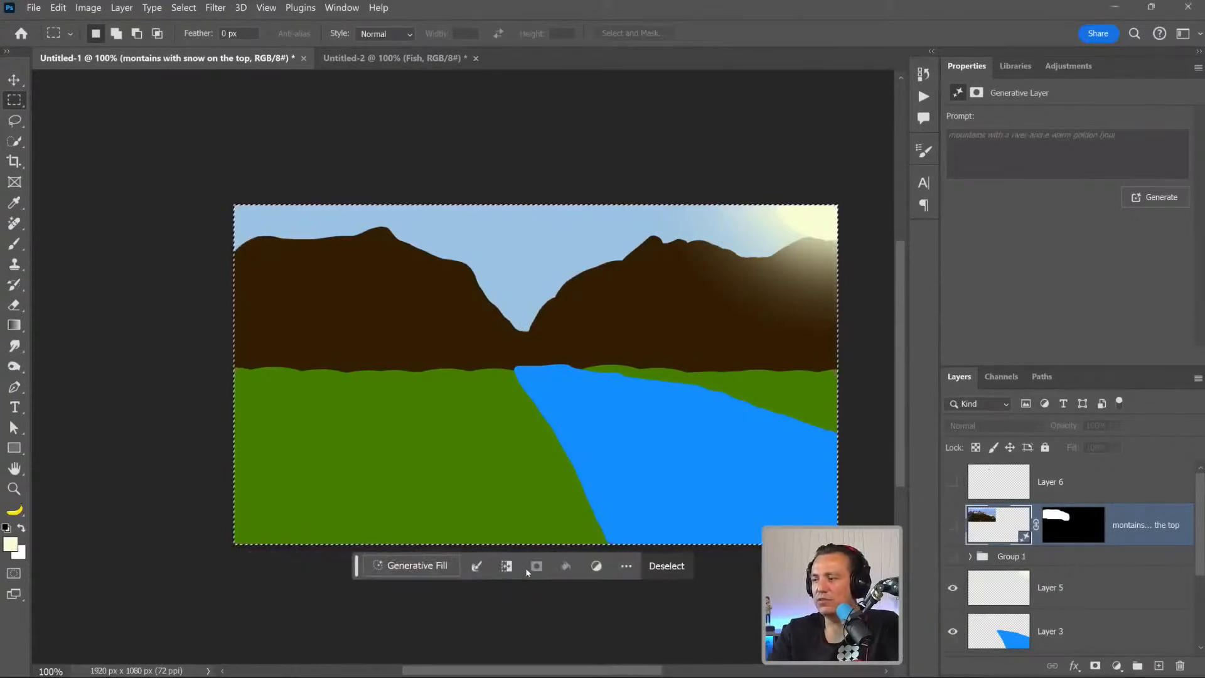
key(ctrl+d)
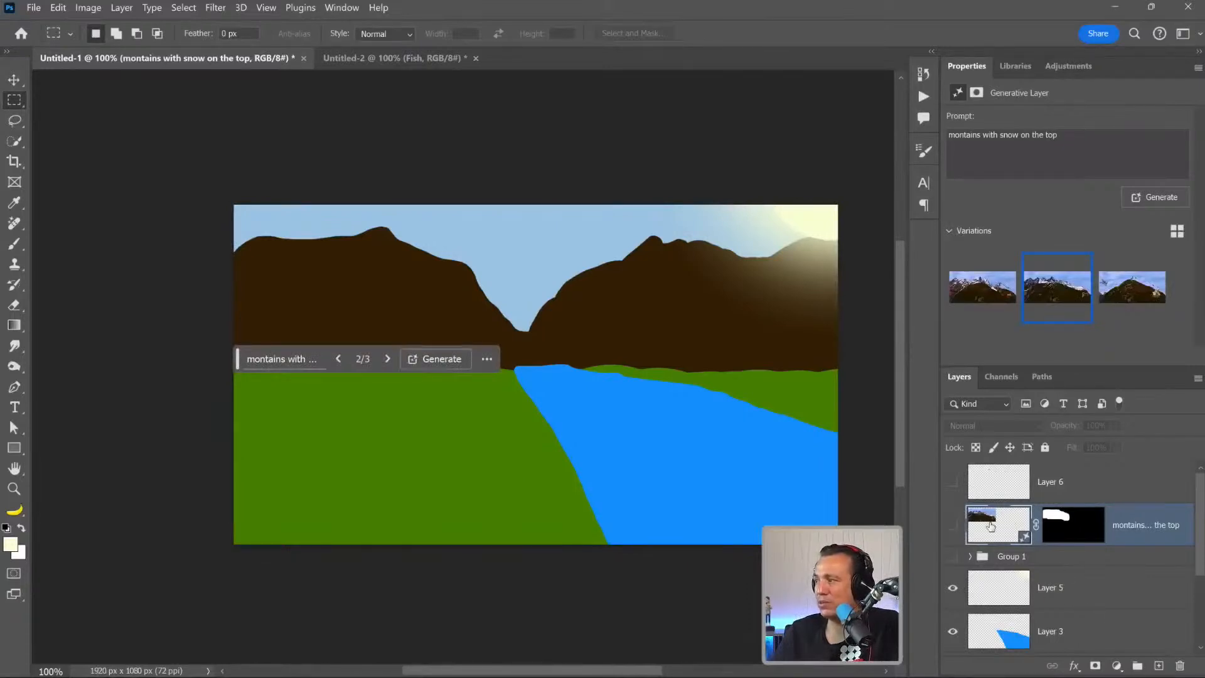
Copy the full prompt of the "beautiful photo of a mountain range" layer inside Group 1 and collapse the group again.
scroll(990, 526, down, 3)
scroll(988, 540, up, 3)
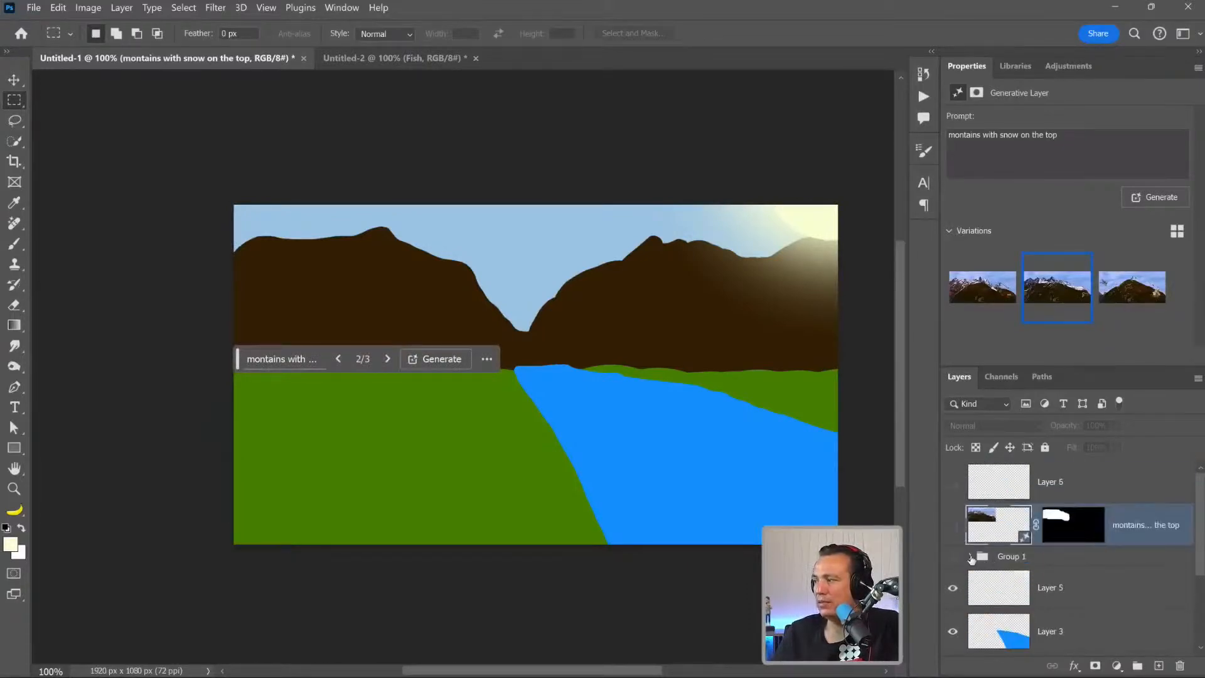
click(971, 557)
scroll(1019, 552, down, 2)
click(1024, 555)
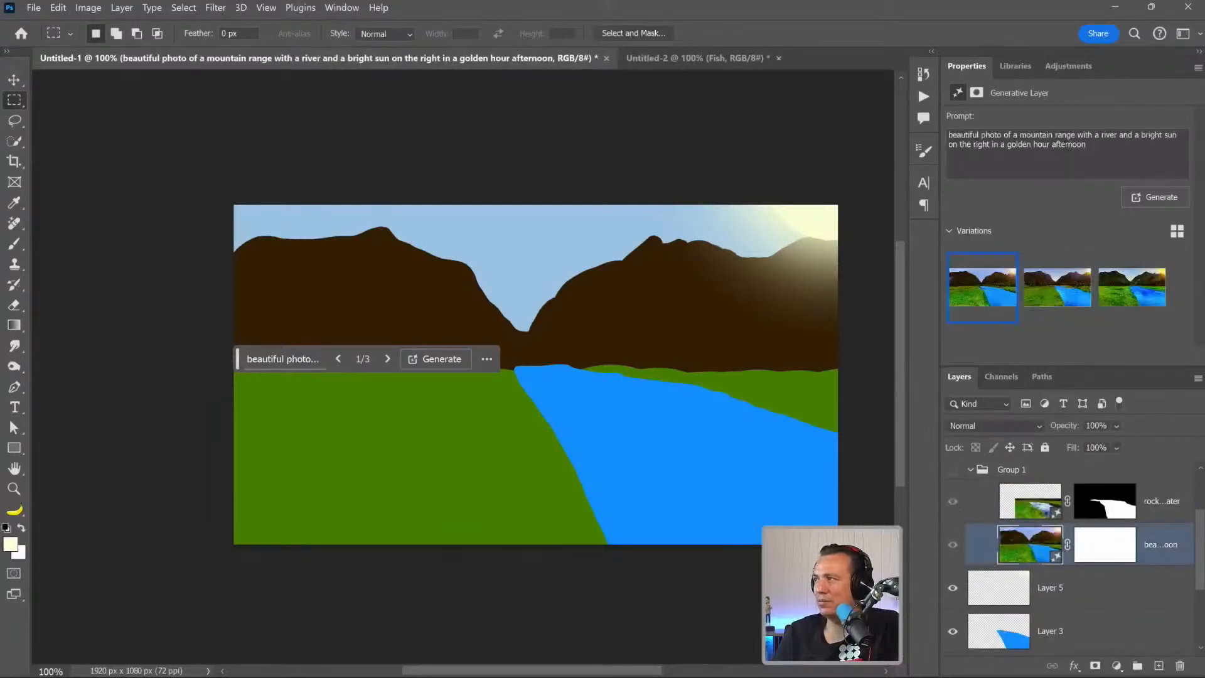
drag(1092, 145, 915, 133)
right_click(1062, 149)
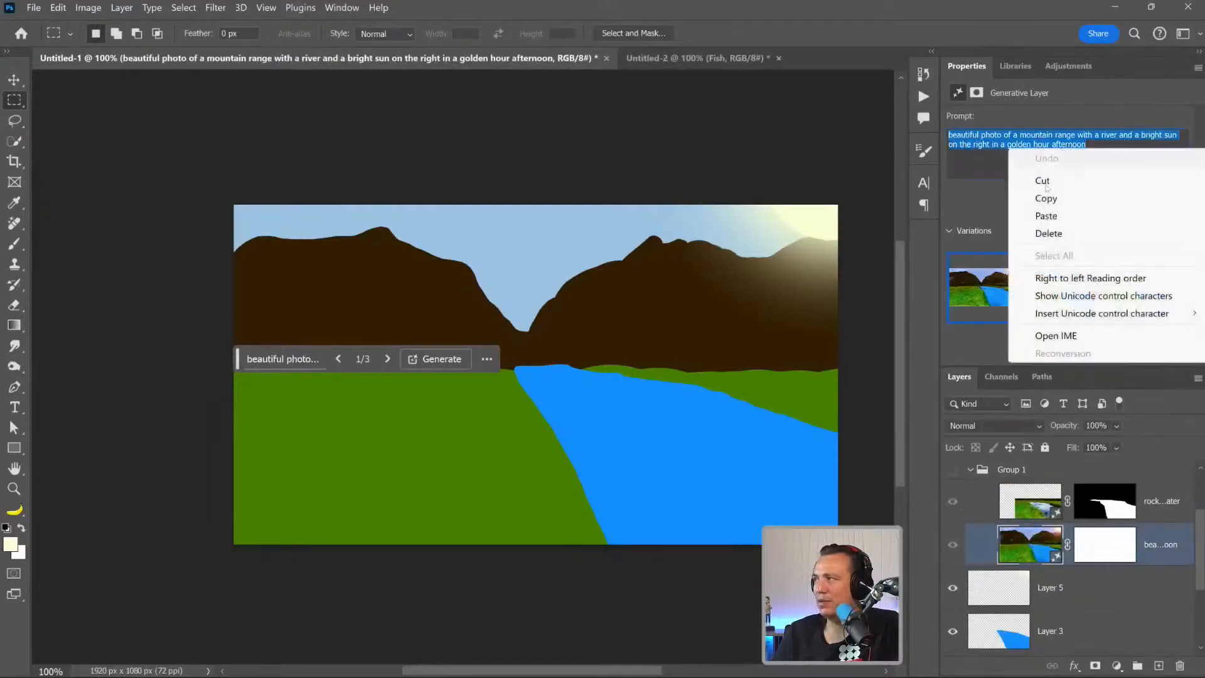
click(1046, 198)
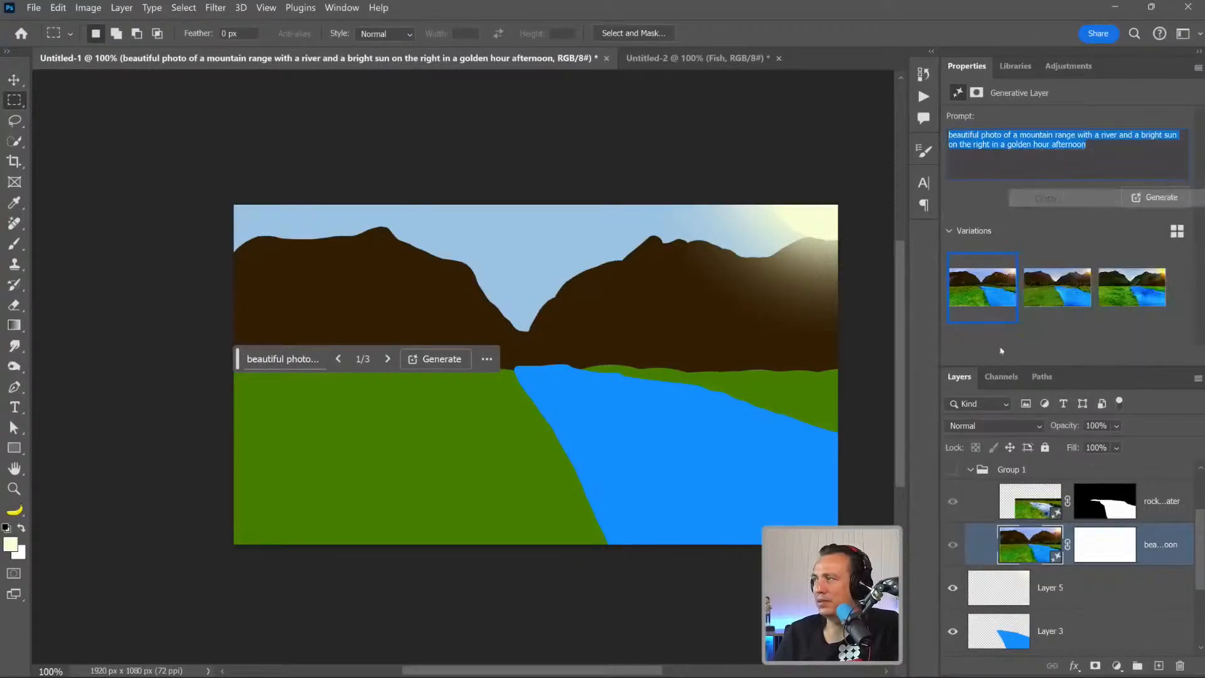
click(970, 471)
On Layer 5, partially select the whole canvas by filling the Quick Mask and fading it to about 42%, and run Generative Fill without a prompt.
click(979, 502)
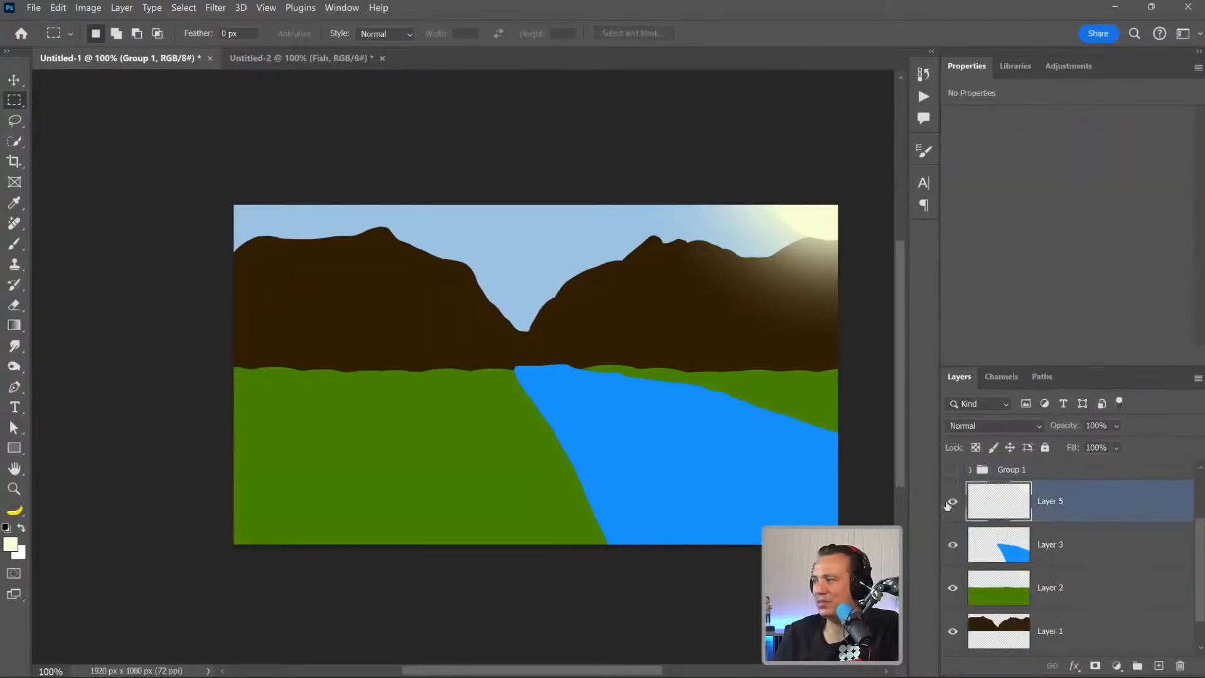
key(q)
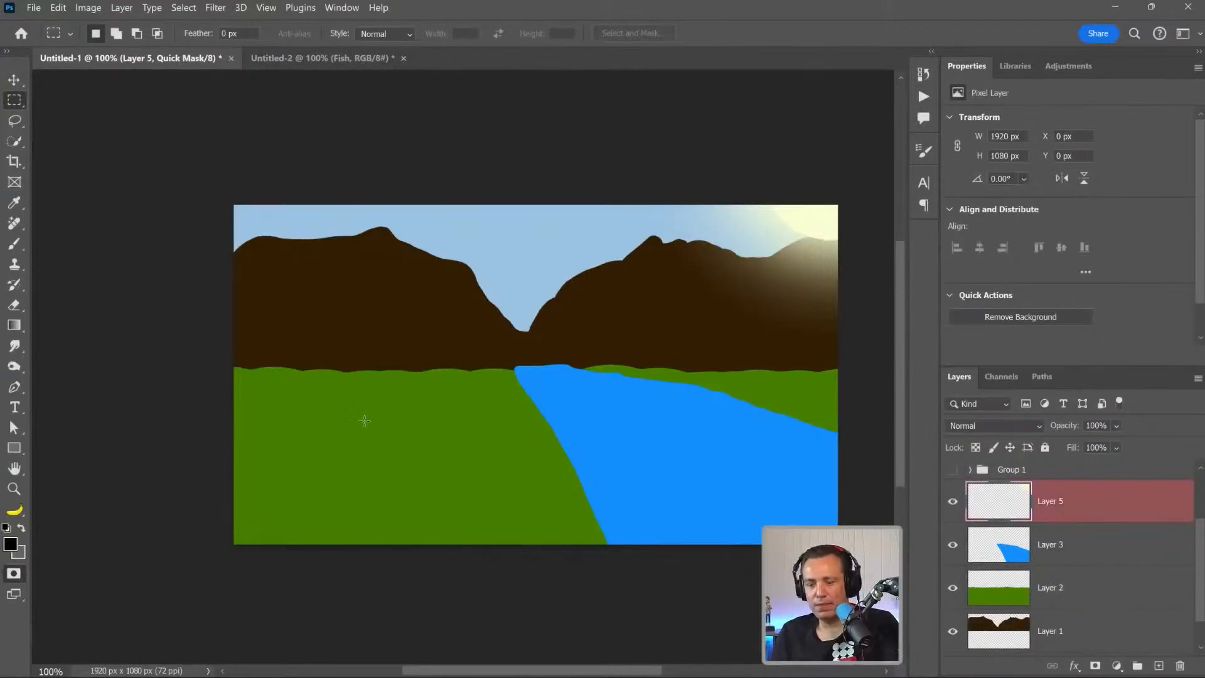
key(alt+BackSpace)
key(ctrl+shift+f)
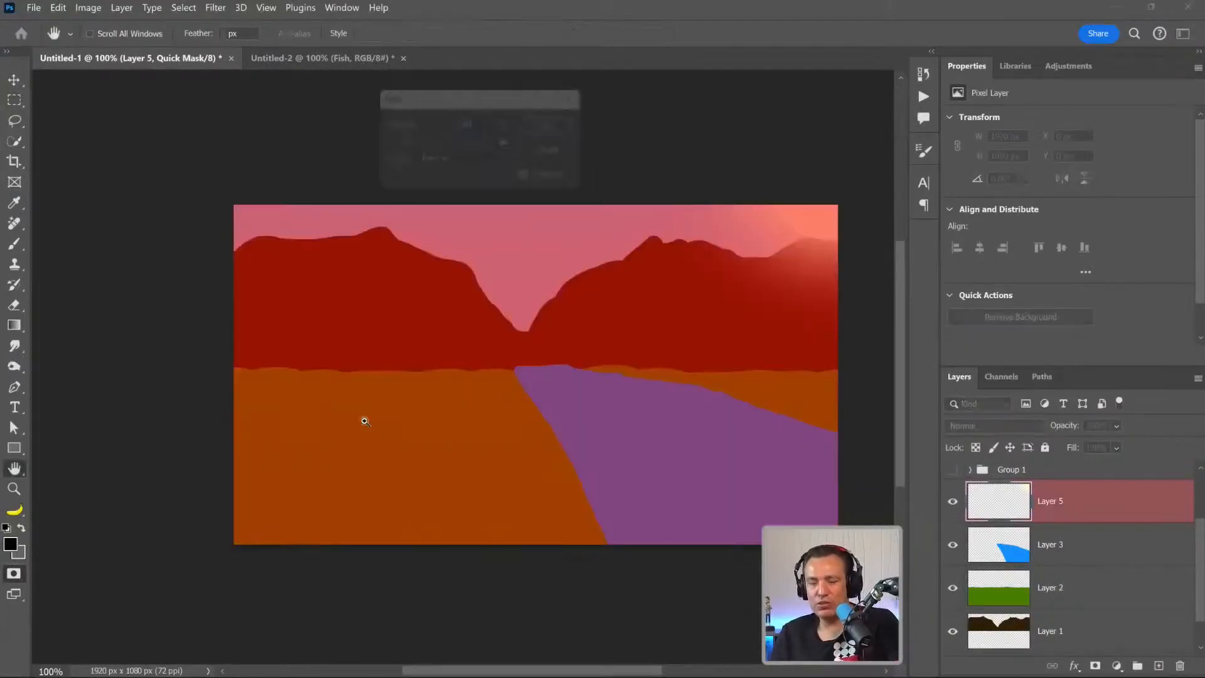
click(429, 141)
drag(428, 141, 437, 149)
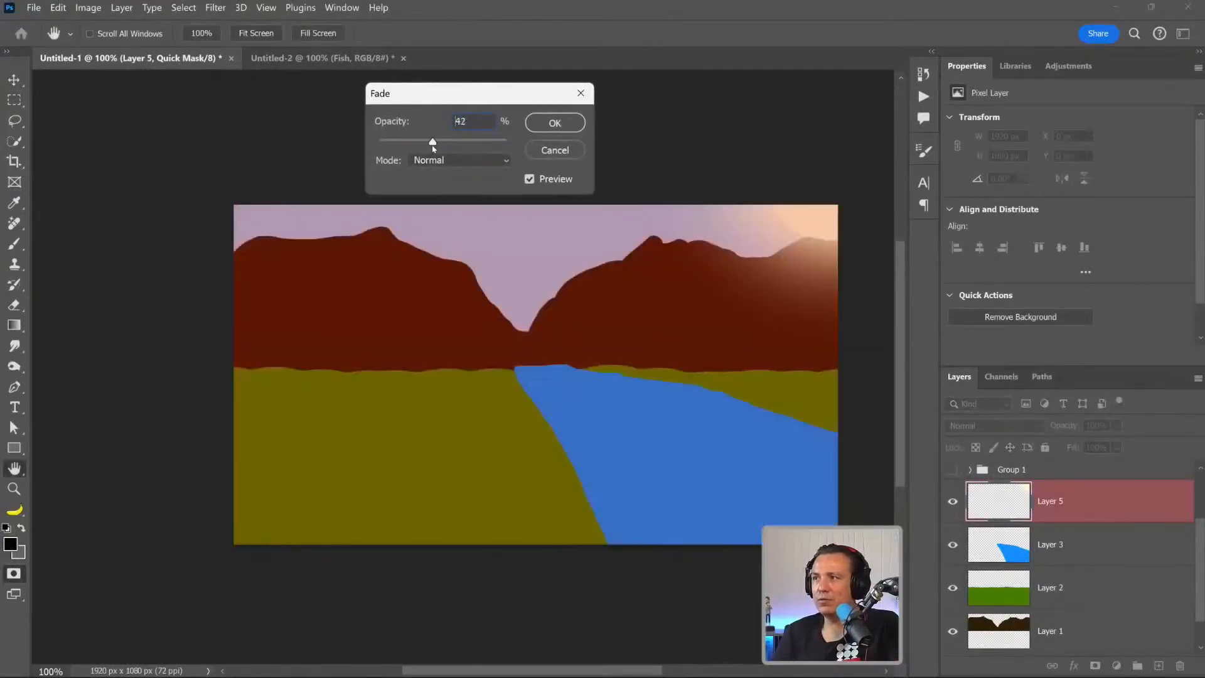
click(555, 122)
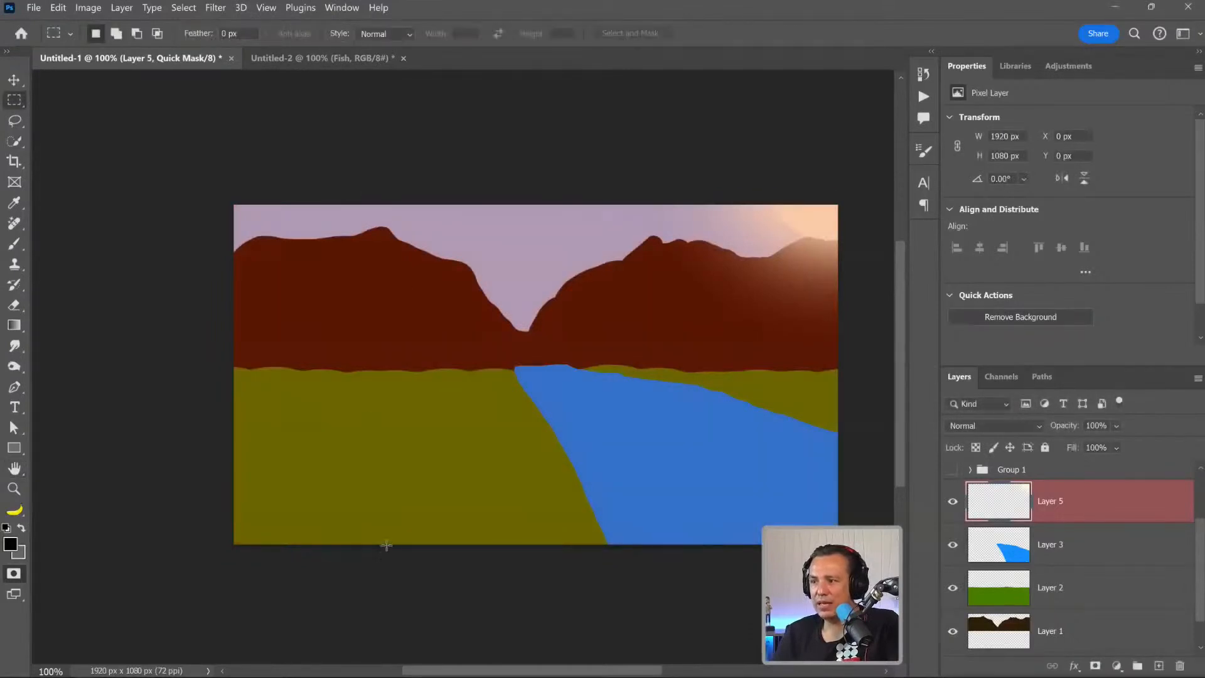
key(q)
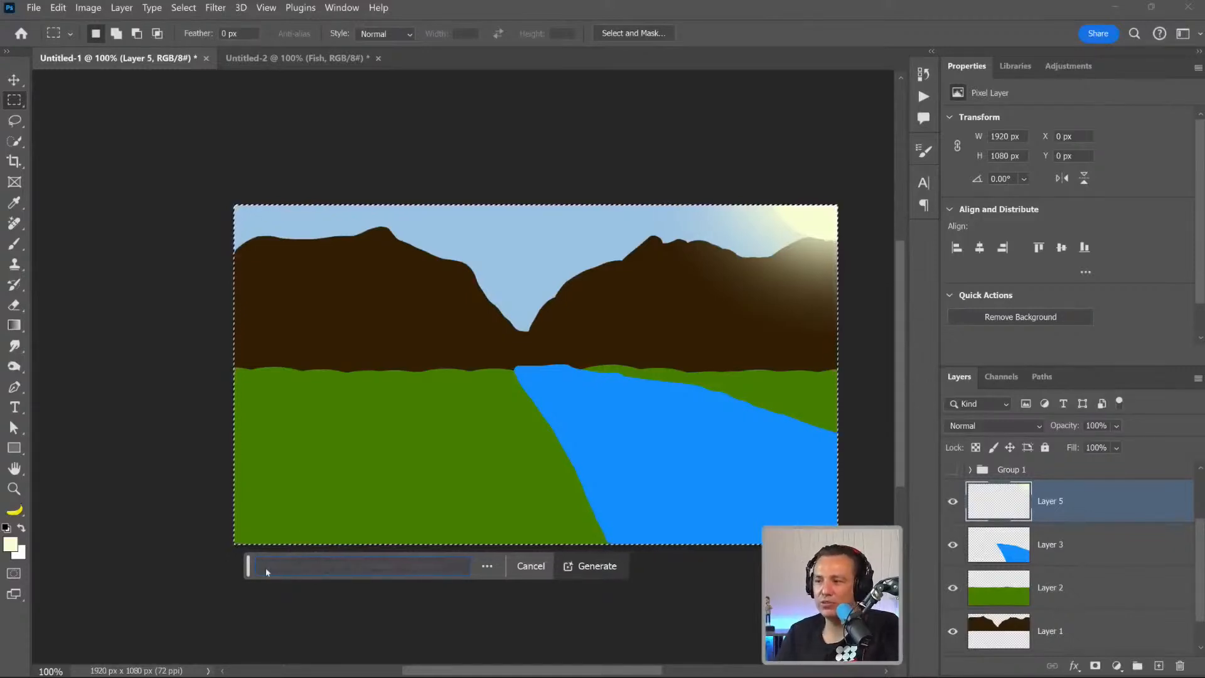
click(607, 569)
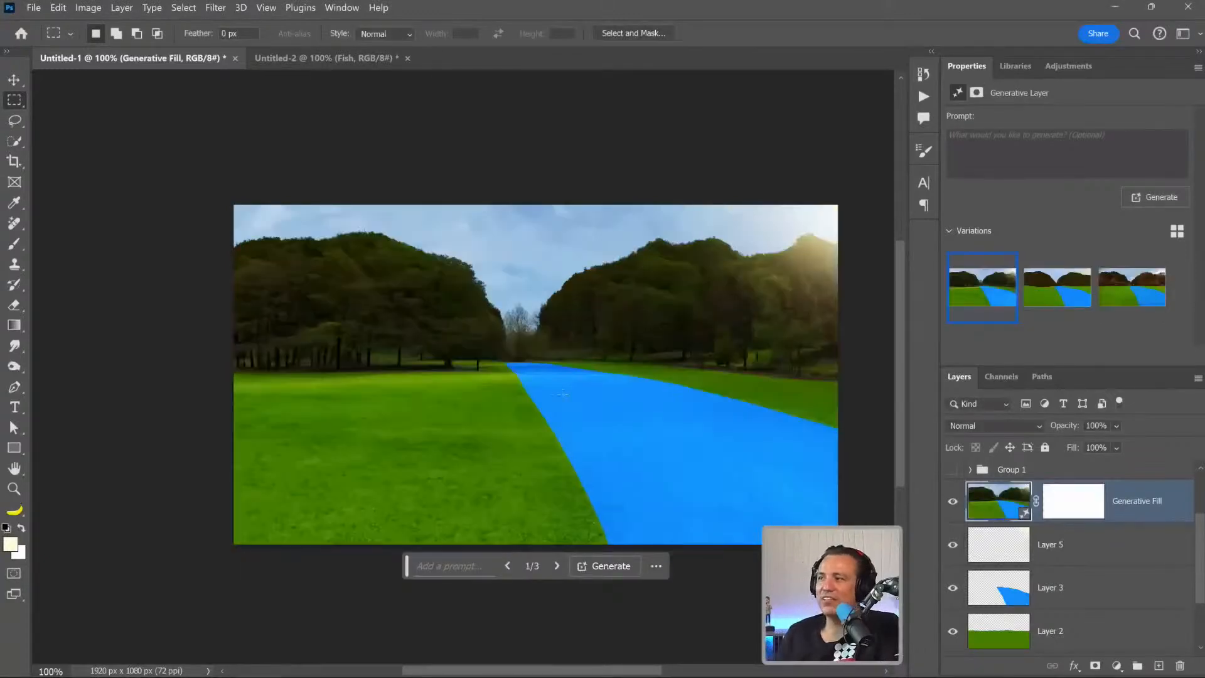
Compare the three Generative Fill variations, keep the third, and hide and show the layer to compare it with the painted sketch.
click(1052, 299)
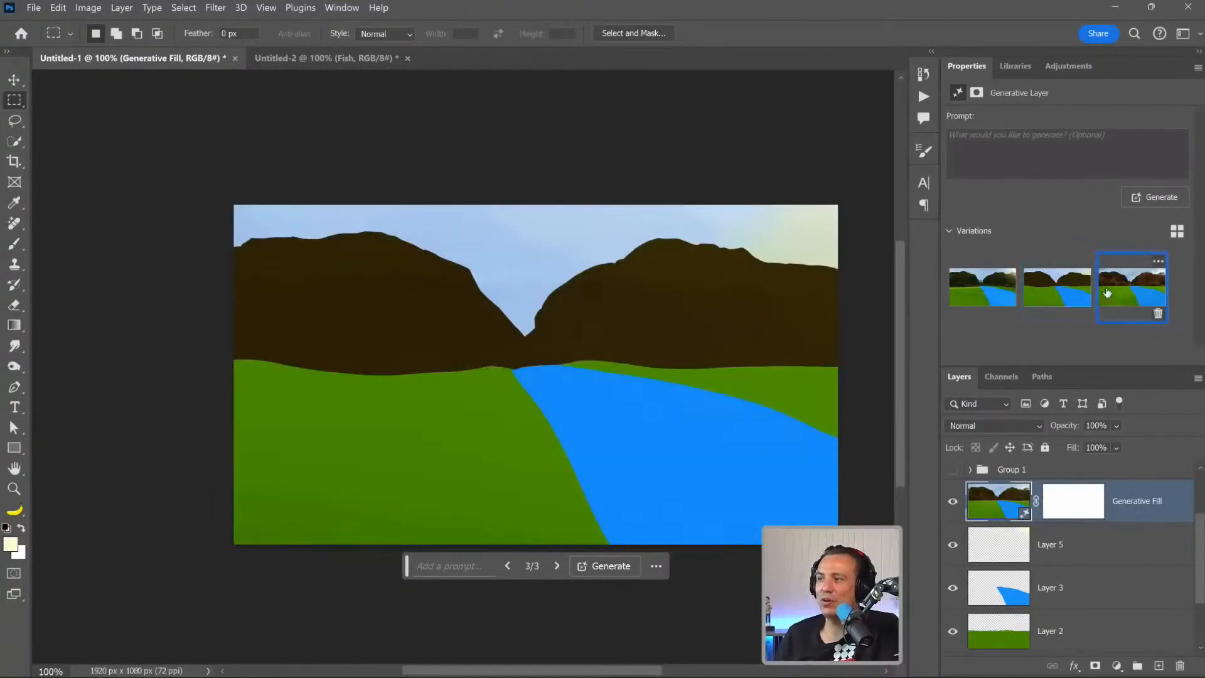
click(1106, 293)
click(955, 297)
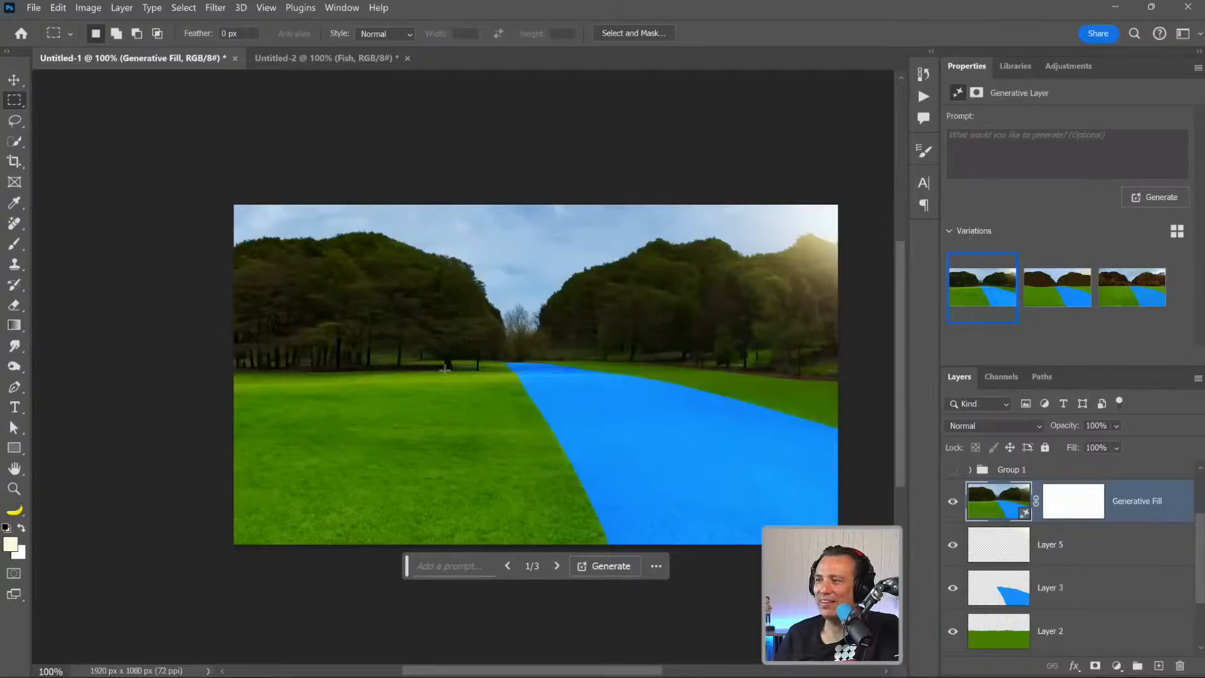
click(1075, 294)
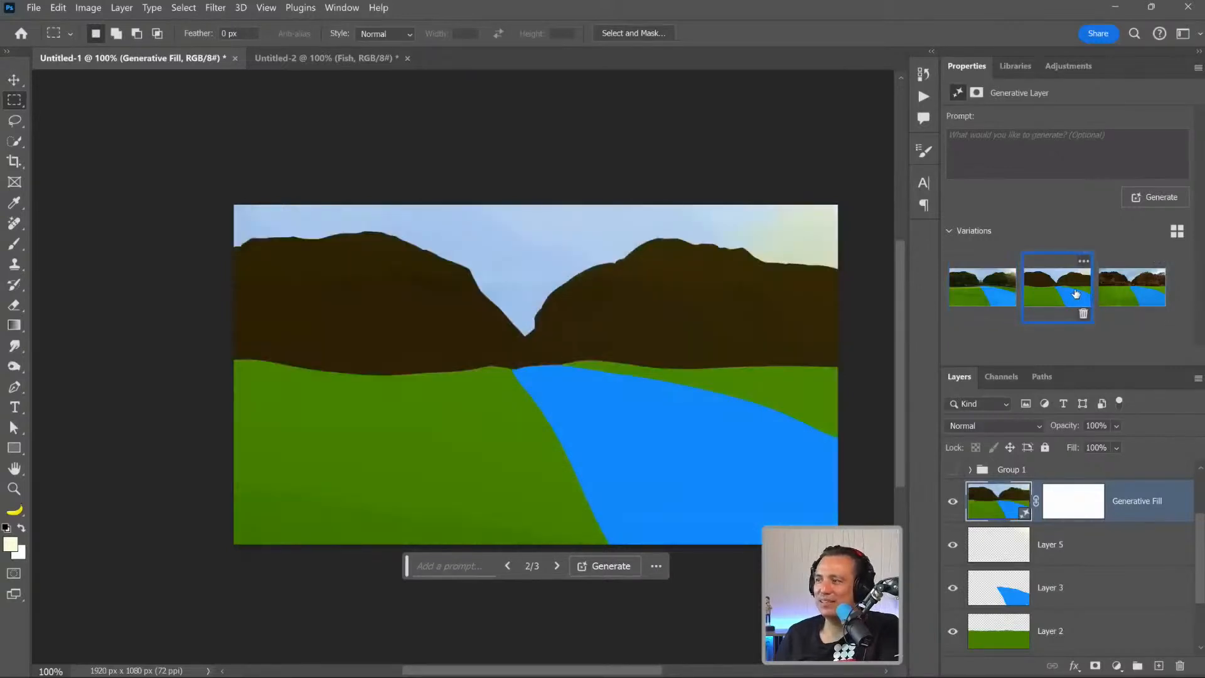
click(1145, 289)
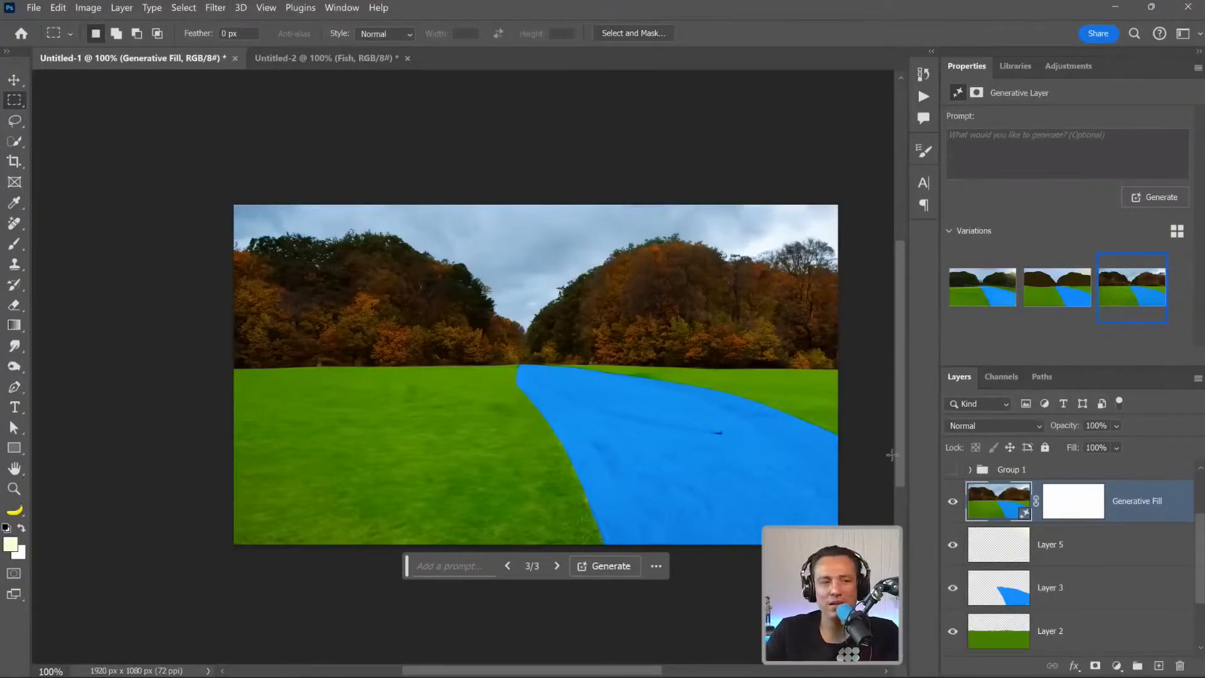
click(951, 501)
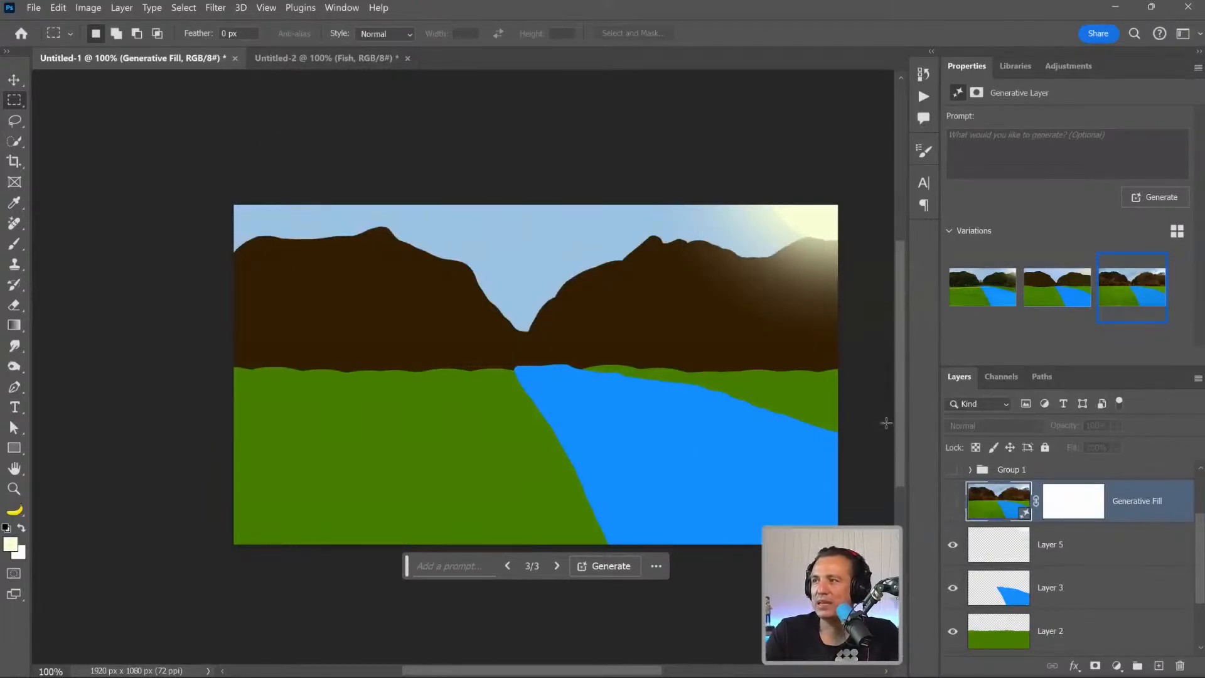
click(953, 501)
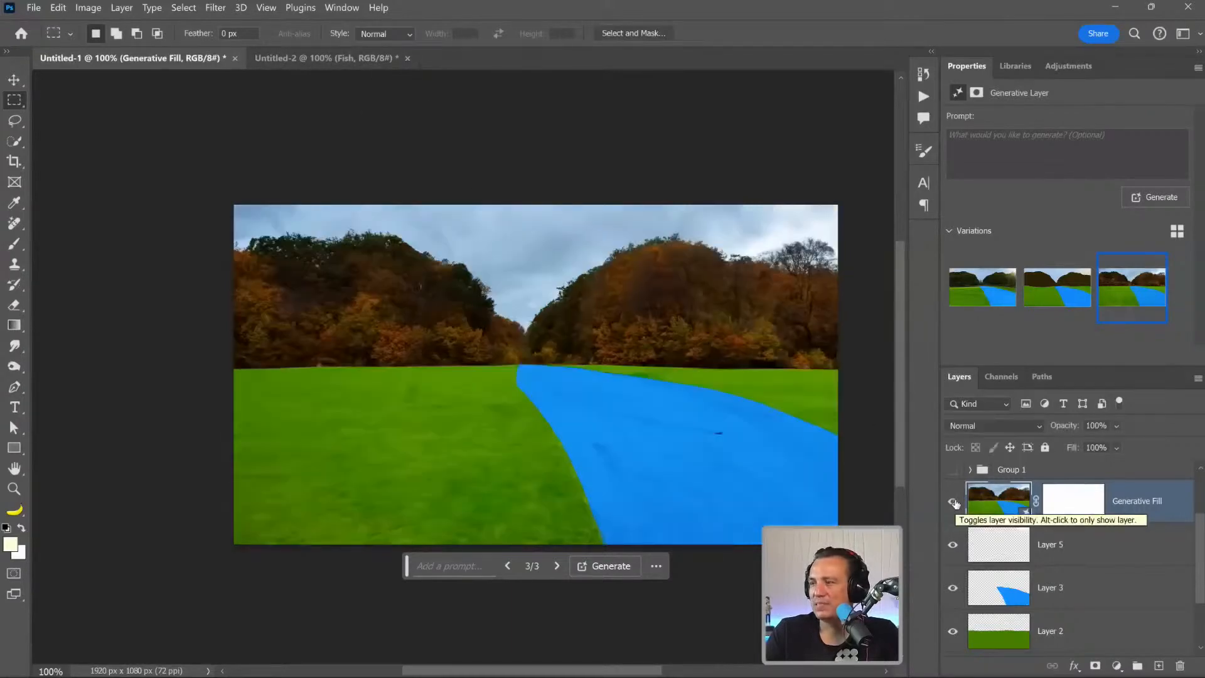
Choose the Lasso tool and open the Breakfast Egg Scramble Bowl image from the 1324 library as its own document.
click(15, 121)
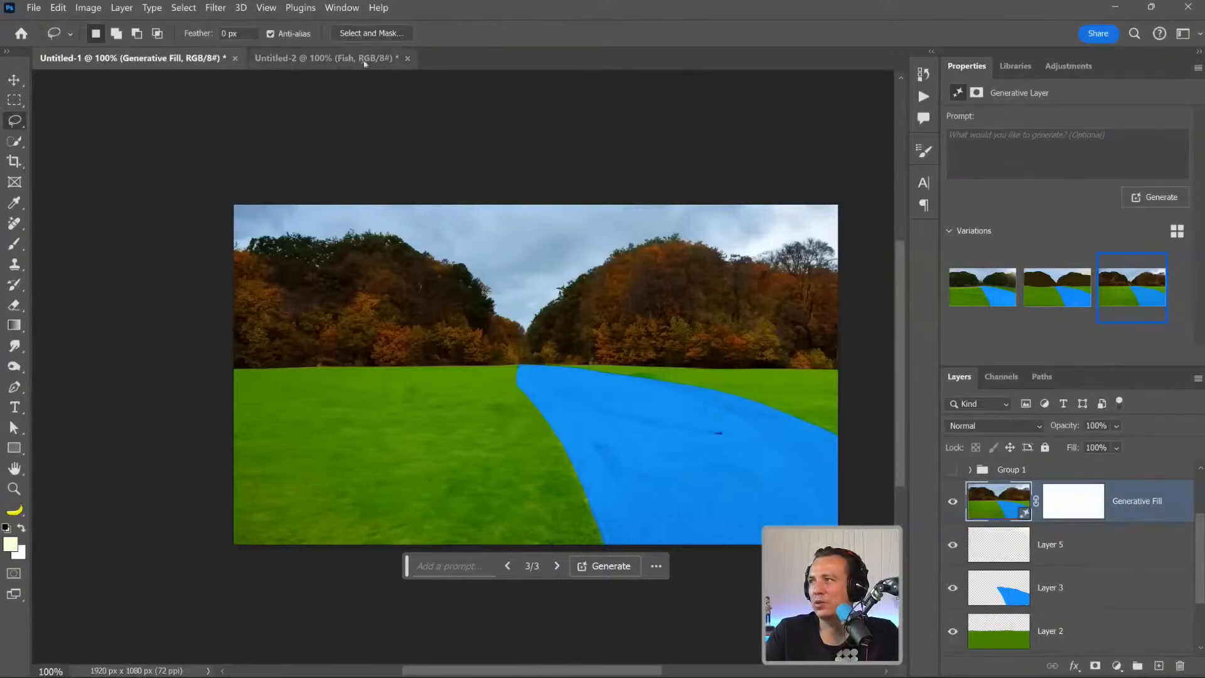
click(1007, 72)
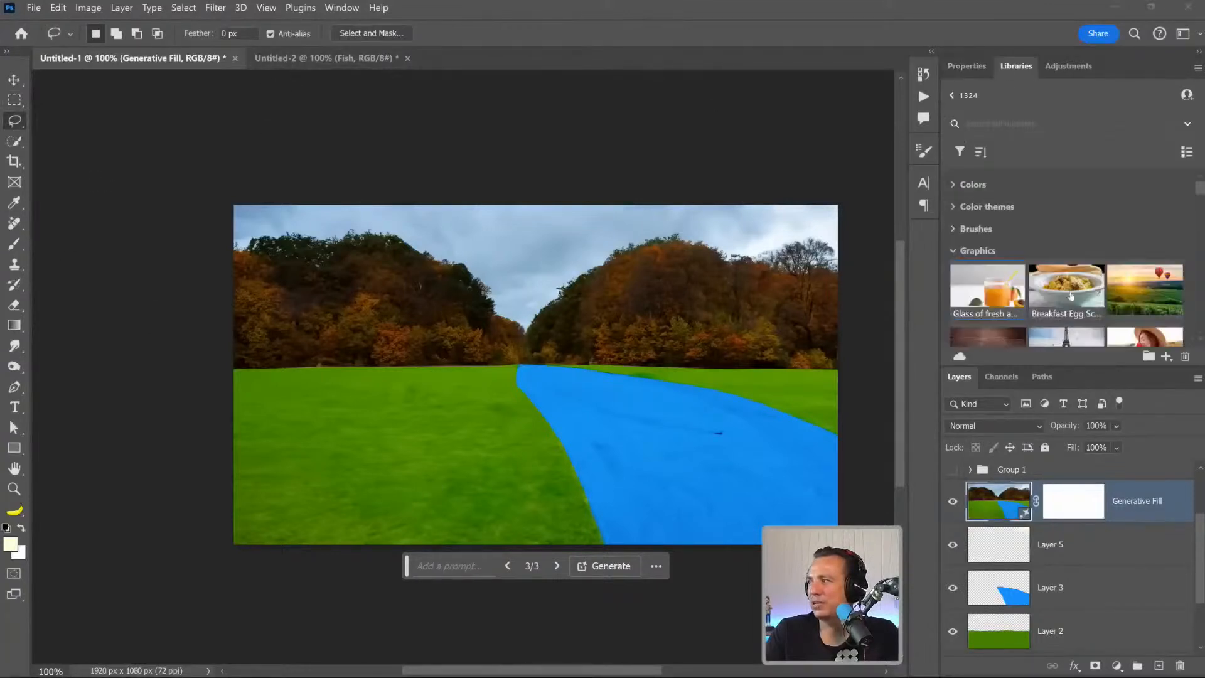
scroll(1065, 313, down, 1)
scroll(1064, 307, up, 1)
double_click(1066, 292)
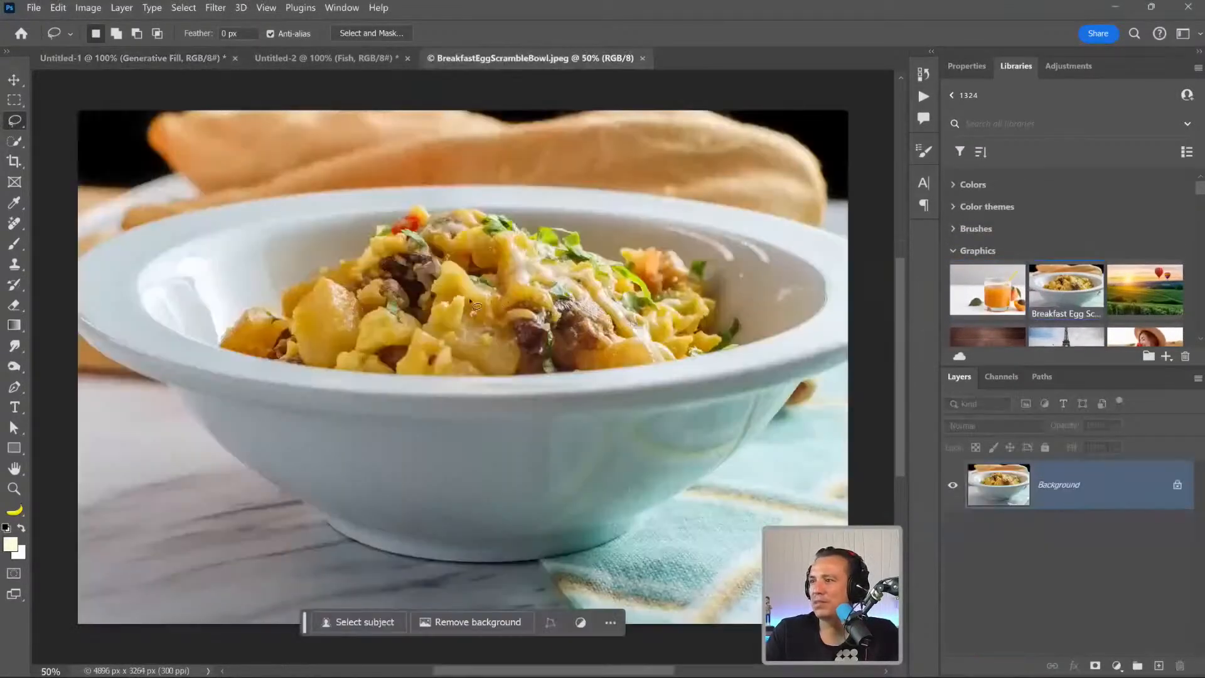
Lasso a long spoon-like outline from the pasta up past the bowl's rim and run Generative Fill with the prompt "fork".
mouse_move(349, 331)
mouse_down()
mouse_move(658, 123)
mouse_move(712, 110)
mouse_move(736, 118)
mouse_move(681, 191)
mouse_move(497, 267)
mouse_move(361, 345)
mouse_move(321, 341)
mouse_up()
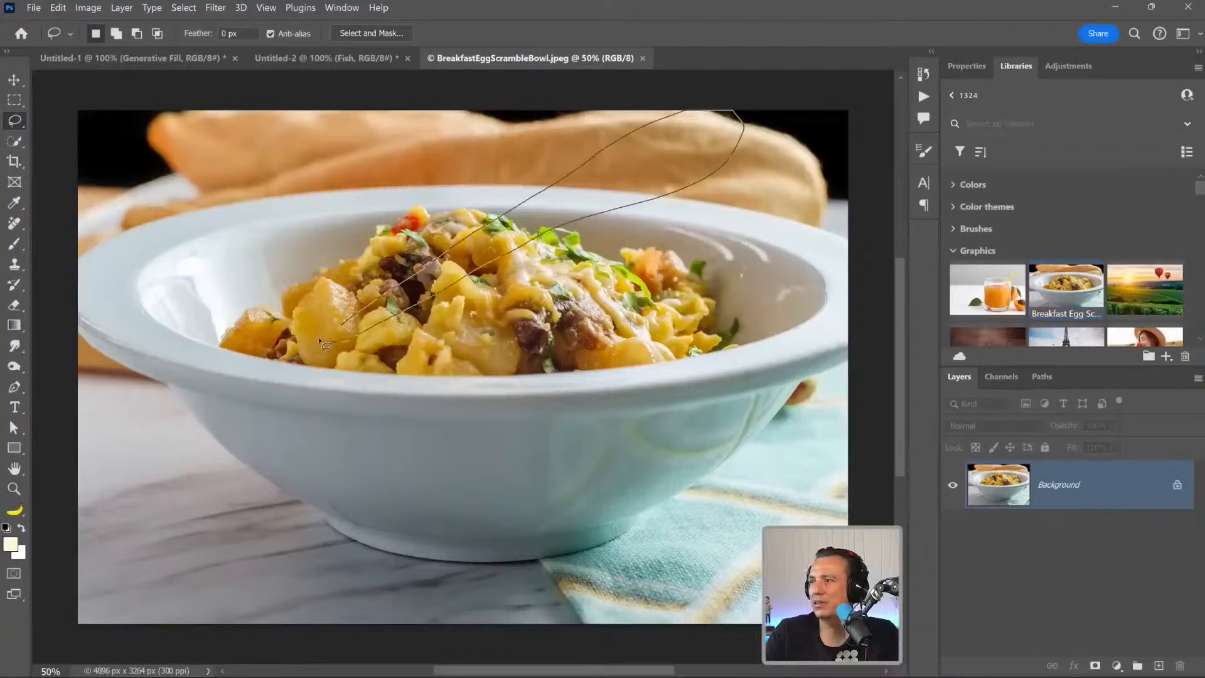
mouse_move(411, 292)
mouse_down()
mouse_move(354, 320)
mouse_move(342, 351)
mouse_move(469, 347)
mouse_move(713, 206)
mouse_move(802, 138)
mouse_move(637, 177)
mouse_up()
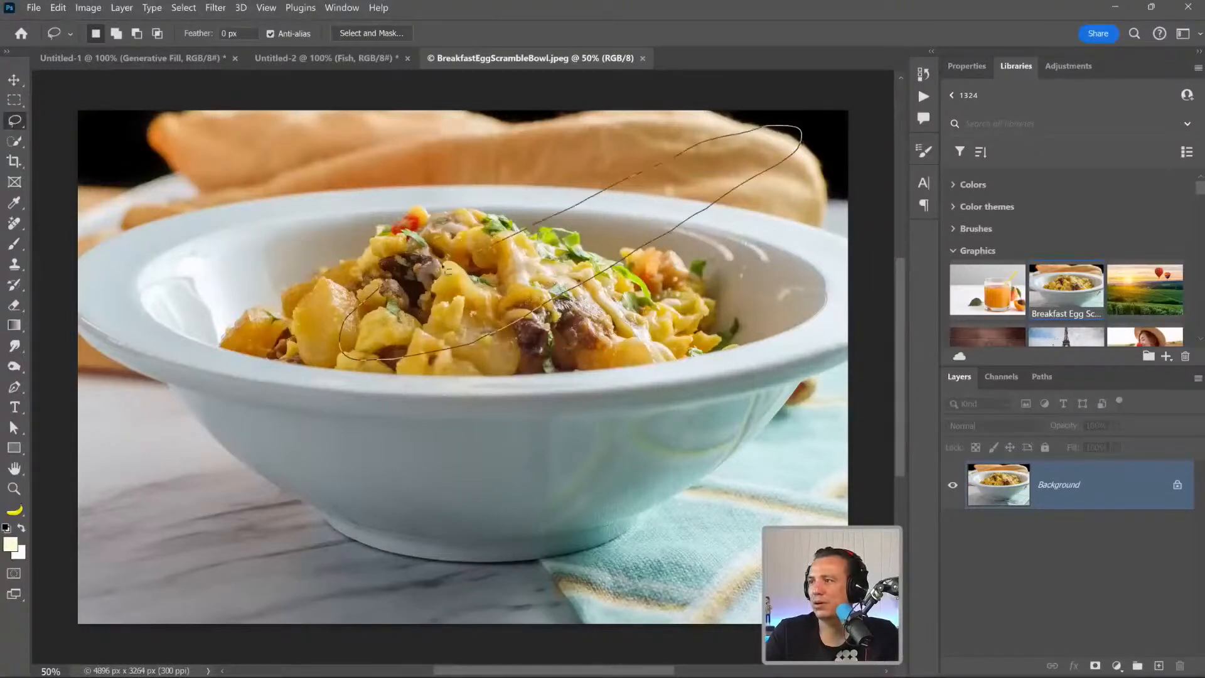
drag(368, 297, 369, 299)
click(416, 379)
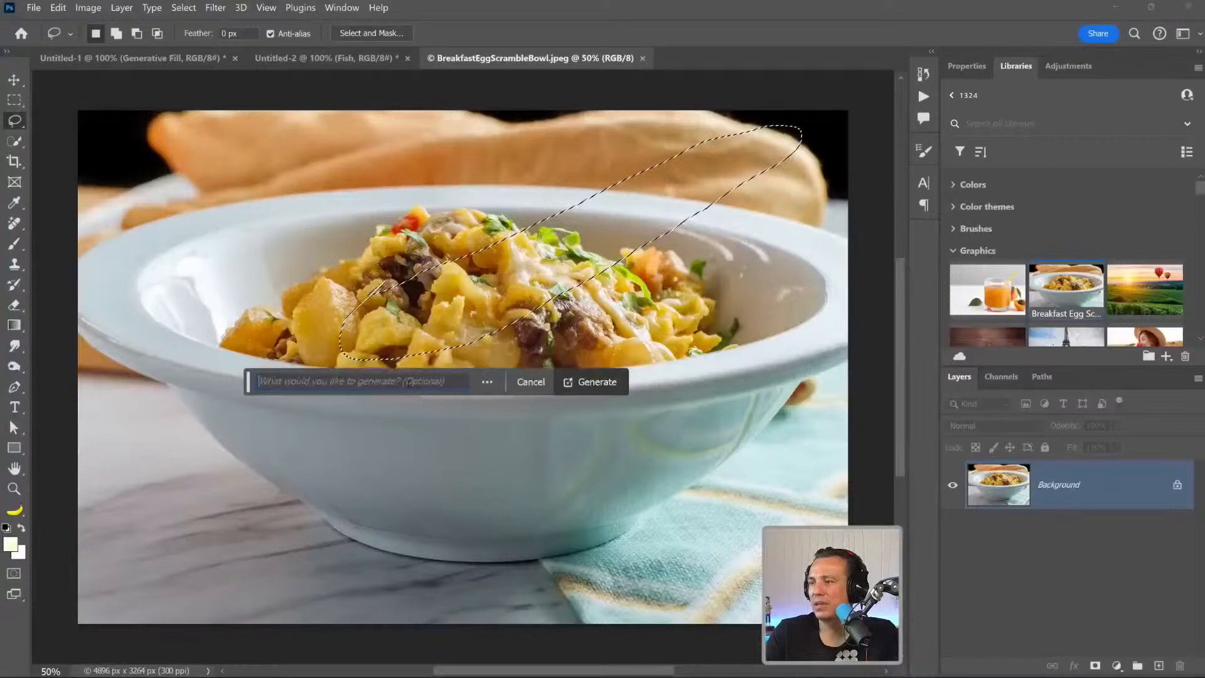
text(fork)
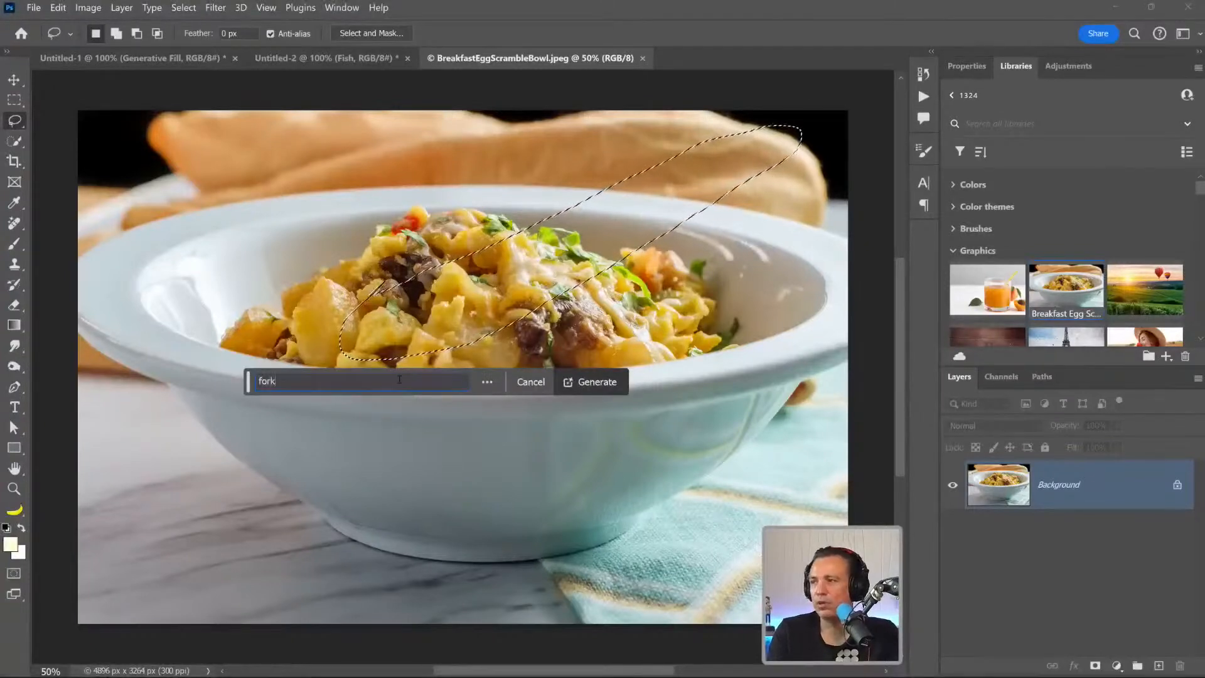
key(Return)
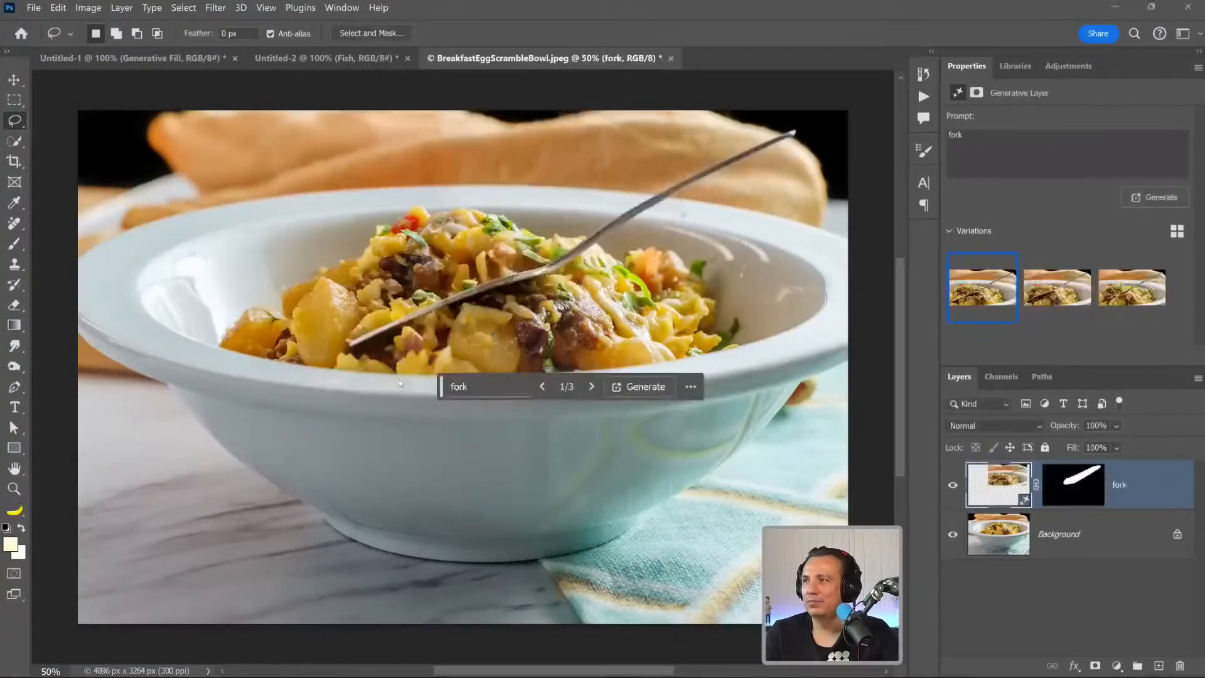
Compare the second and third variations of the generated fork and hide the fork layer.
click(1045, 294)
click(1126, 301)
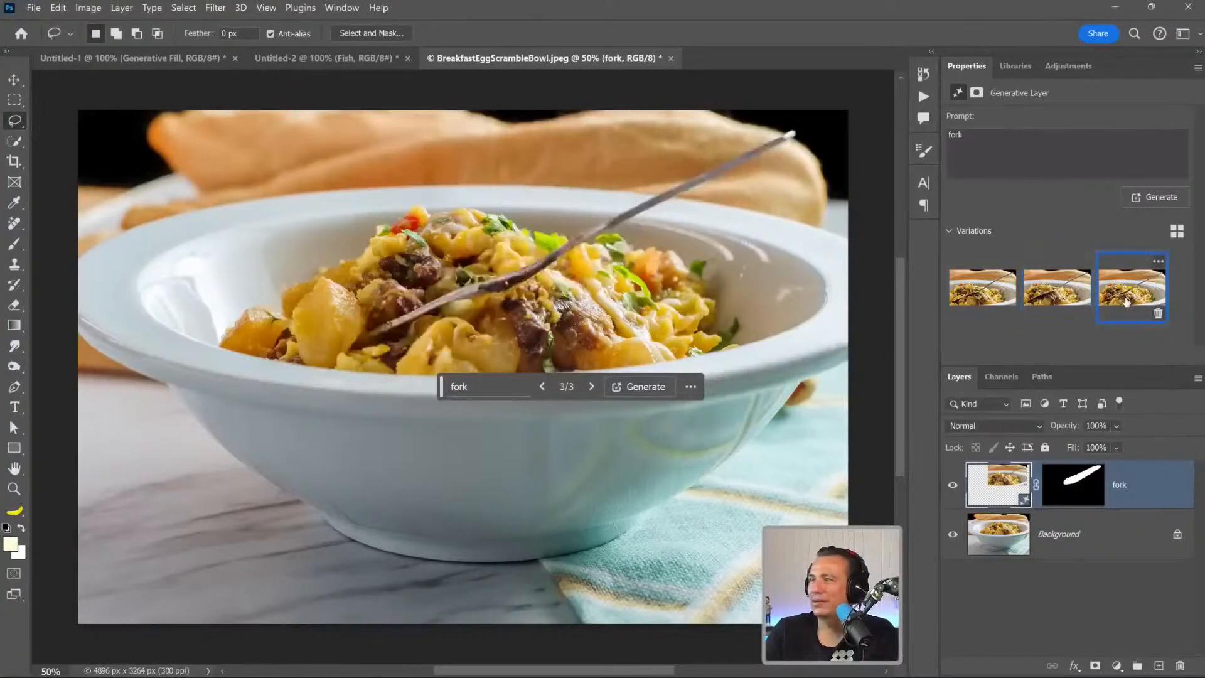
click(953, 484)
Lasso a fork outline with tines over the pasta, run Generative Fill with the prompt "fork", and generate more variations.
mouse_move(402, 271)
mouse_down()
mouse_move(338, 307)
mouse_move(407, 295)
mouse_move(365, 333)
mouse_move(430, 313)
mouse_move(393, 359)
mouse_move(445, 328)
mouse_move(475, 285)
mouse_move(725, 183)
mouse_move(794, 133)
mouse_move(749, 133)
mouse_move(626, 175)
mouse_move(513, 231)
mouse_up()
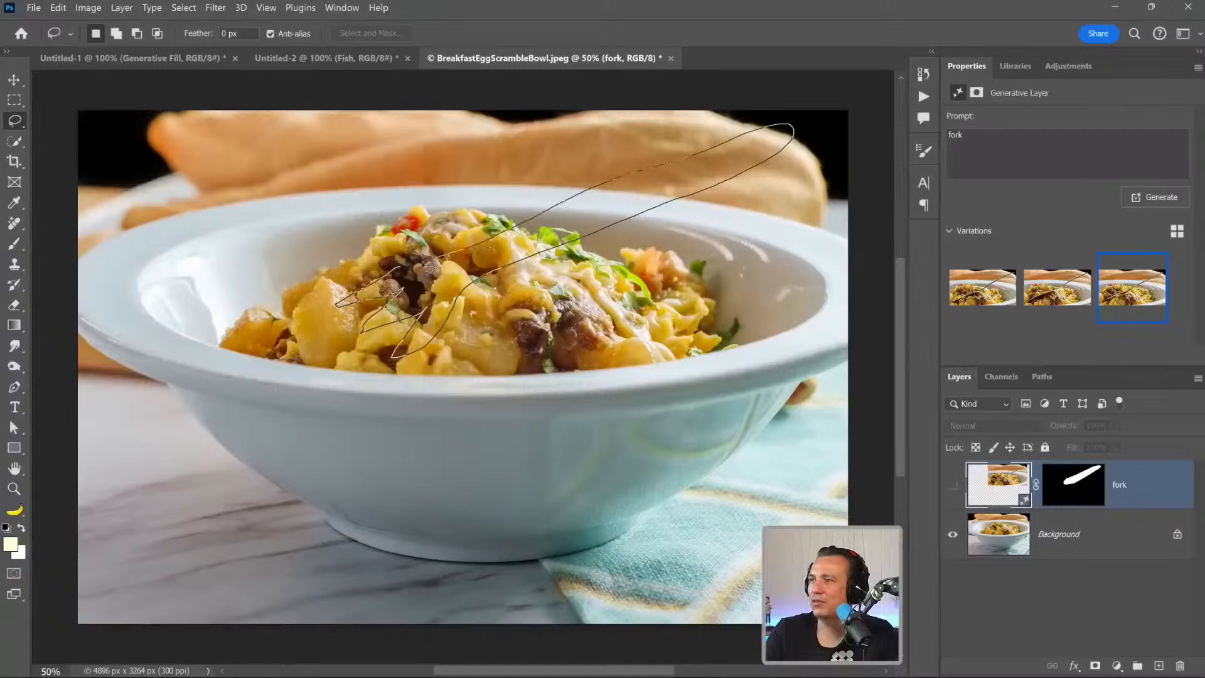
drag(411, 276, 407, 278)
click(416, 379)
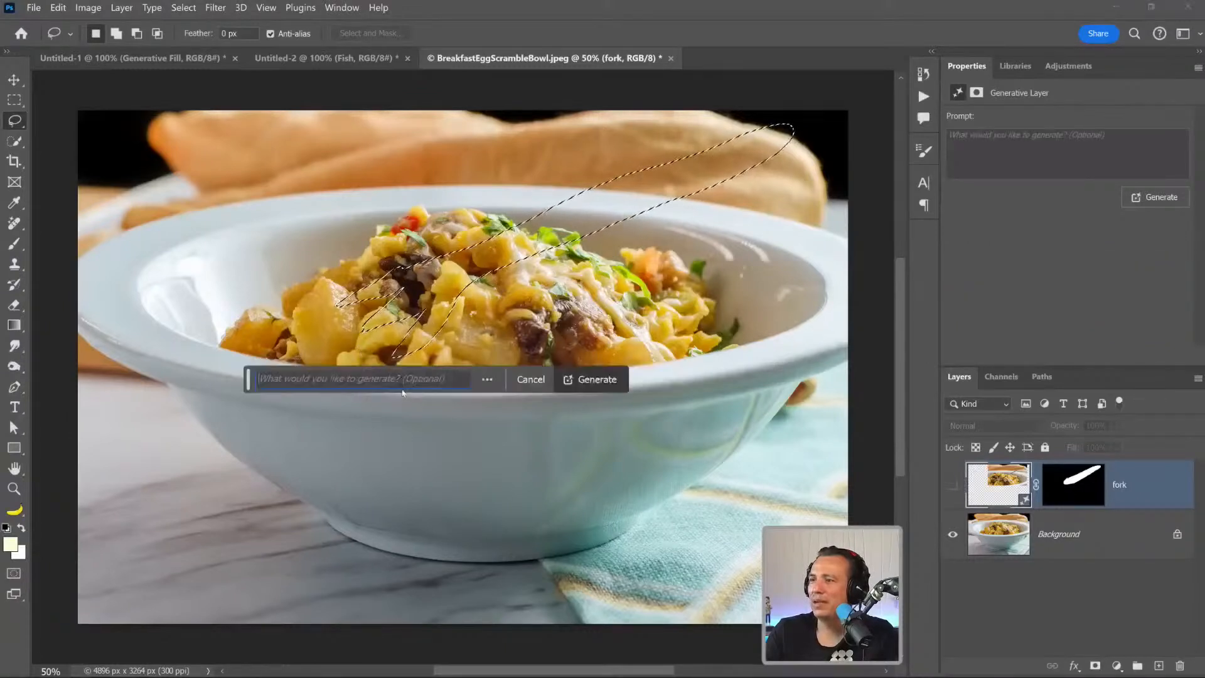
text(fork)
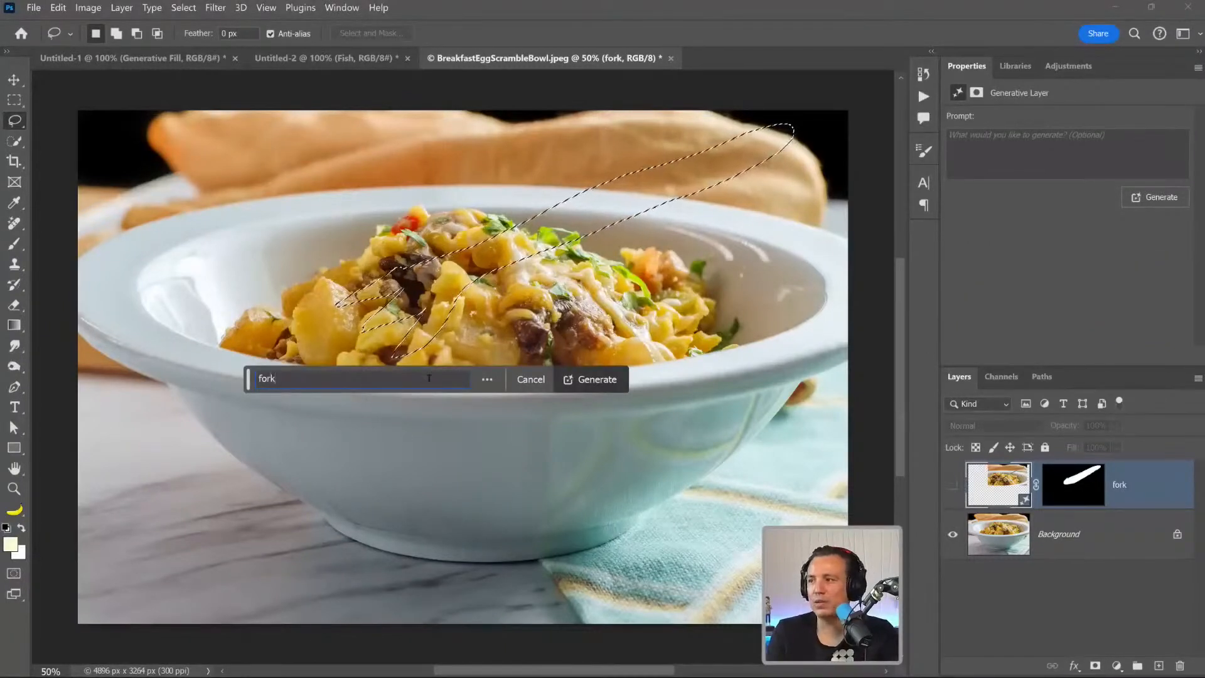
key(Return)
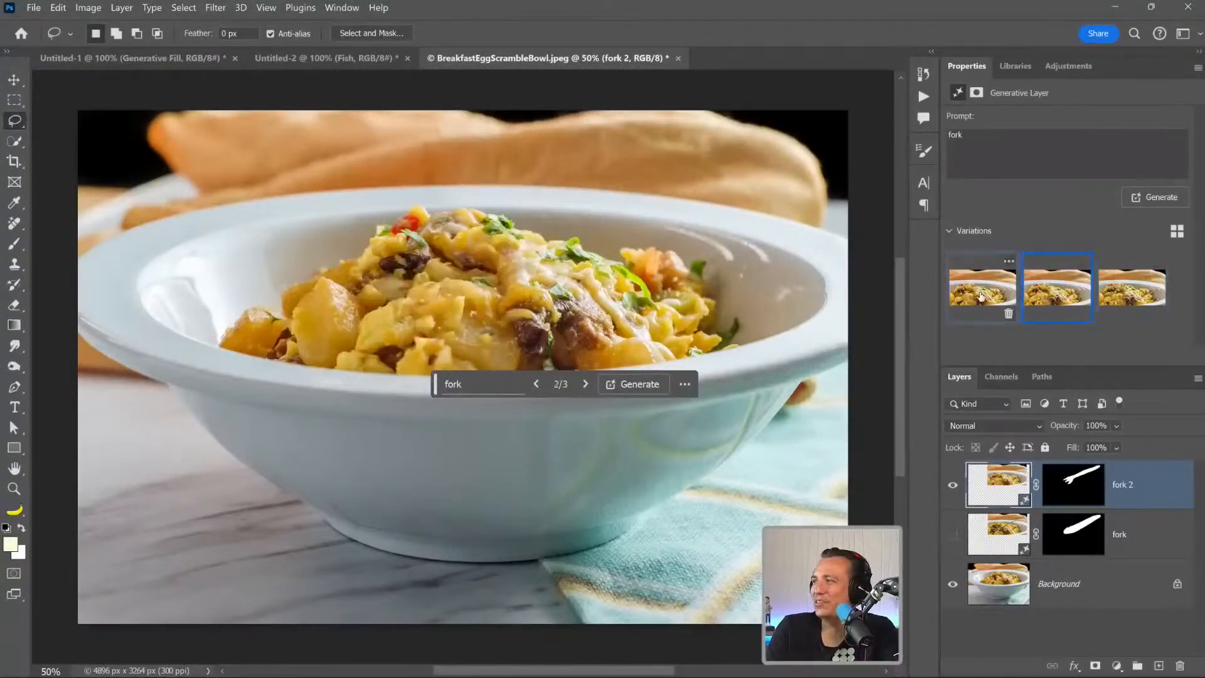
click(1154, 197)
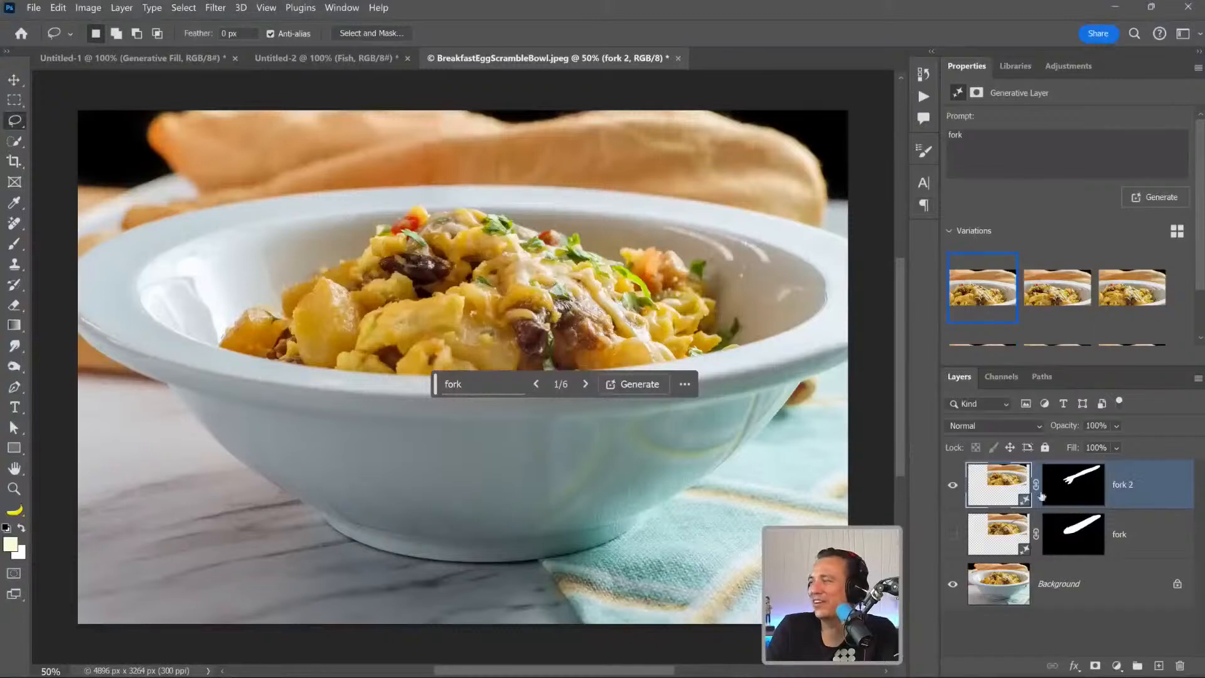
Hide the "fork 2" layer and lasso a smaller fork outline on the Background, subtracting from the selection to refine it.
click(951, 486)
click(997, 583)
mouse_move(375, 286)
mouse_down()
mouse_move(333, 303)
mouse_move(402, 294)
mouse_up()
mouse_move(345, 327)
mouse_down()
mouse_move(406, 296)
mouse_move(366, 347)
mouse_move(439, 281)
mouse_move(669, 170)
mouse_move(677, 154)
mouse_move(664, 146)
mouse_move(570, 176)
mouse_move(370, 276)
mouse_up()
key(alt)
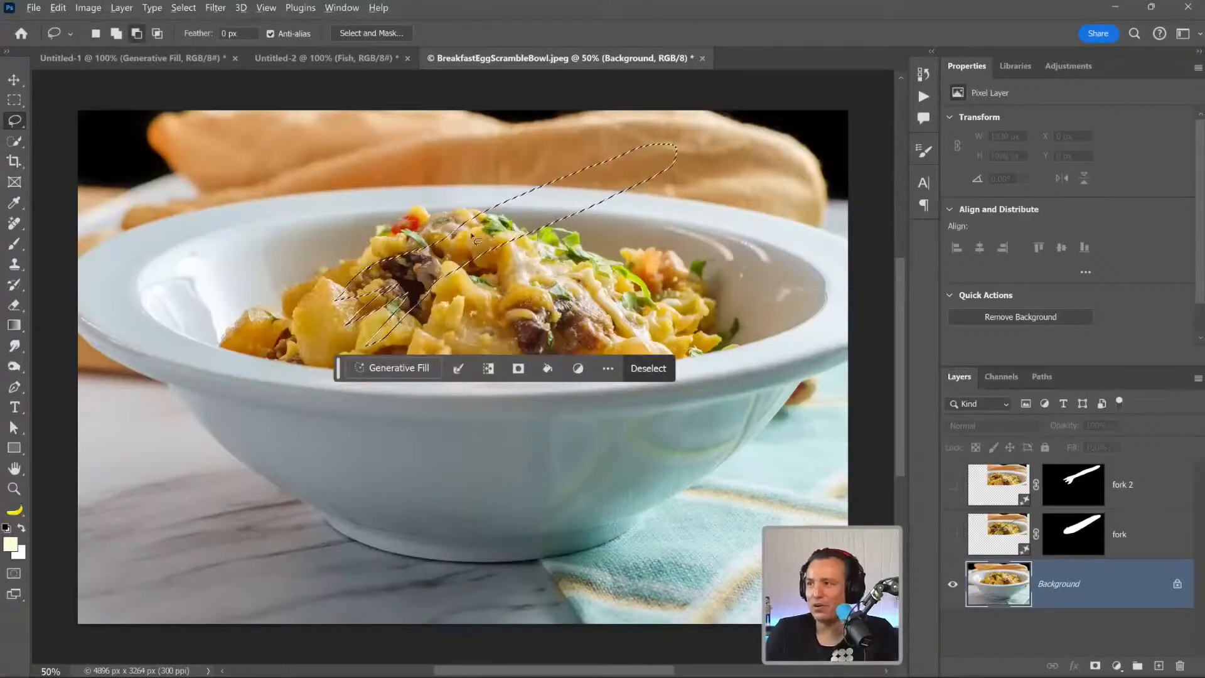
drag(613, 152, 577, 180)
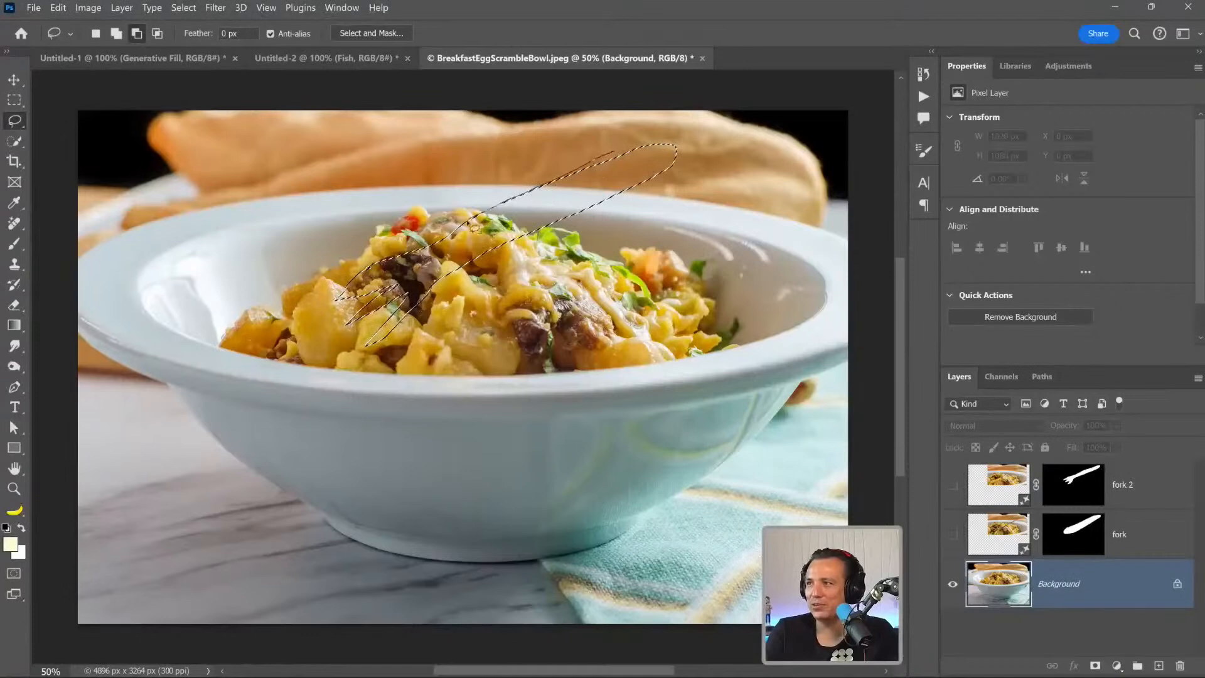
mouse_move(408, 260)
mouse_down()
mouse_move(358, 294)
mouse_move(301, 307)
mouse_move(339, 295)
mouse_up()
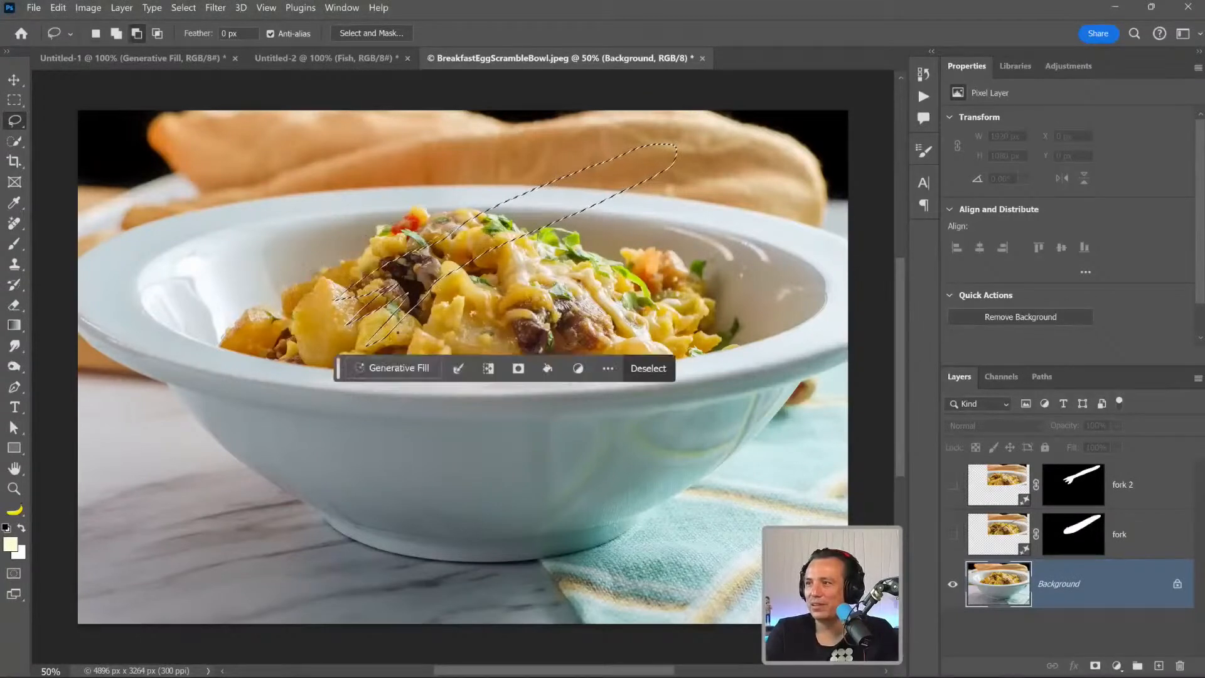
Run Generative Fill without a prompt on the fork-shaped selection and hide the generated layer.
click(386, 368)
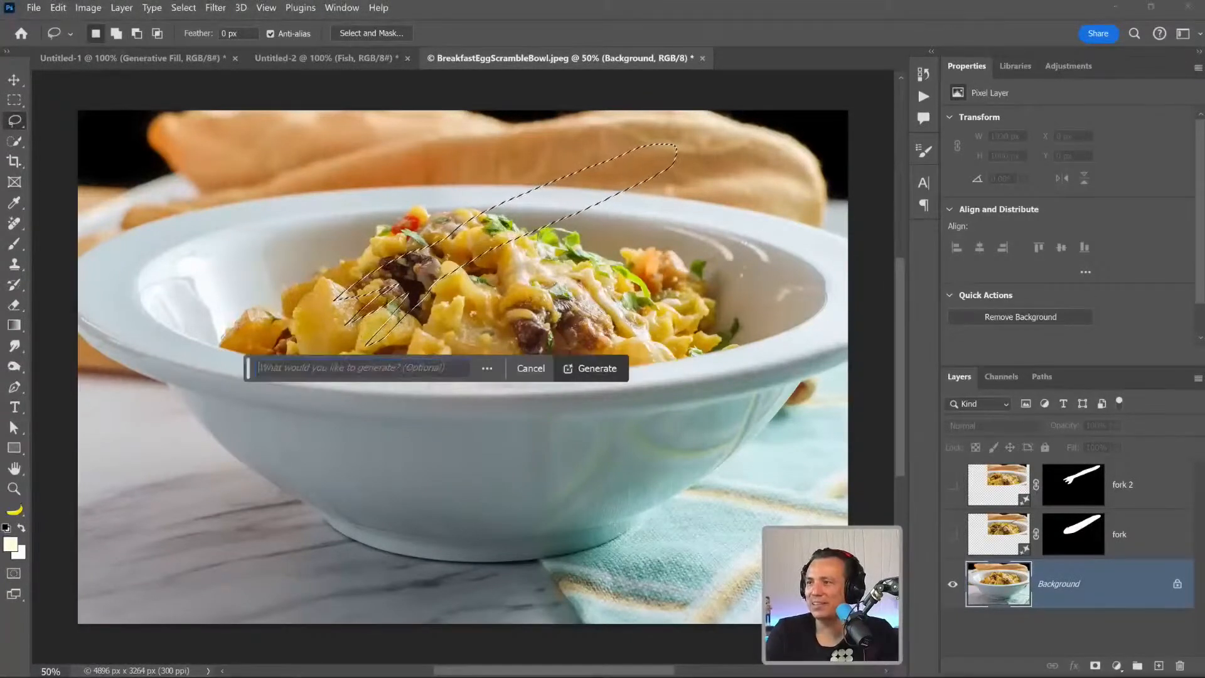
click(590, 368)
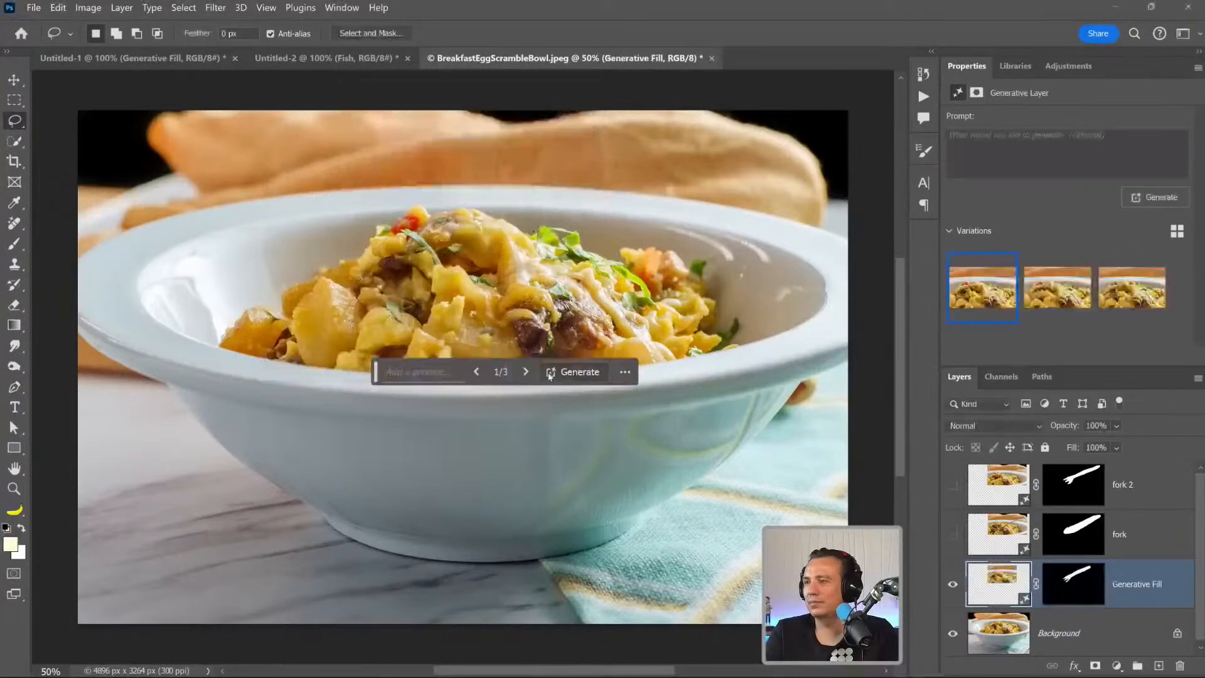
click(952, 587)
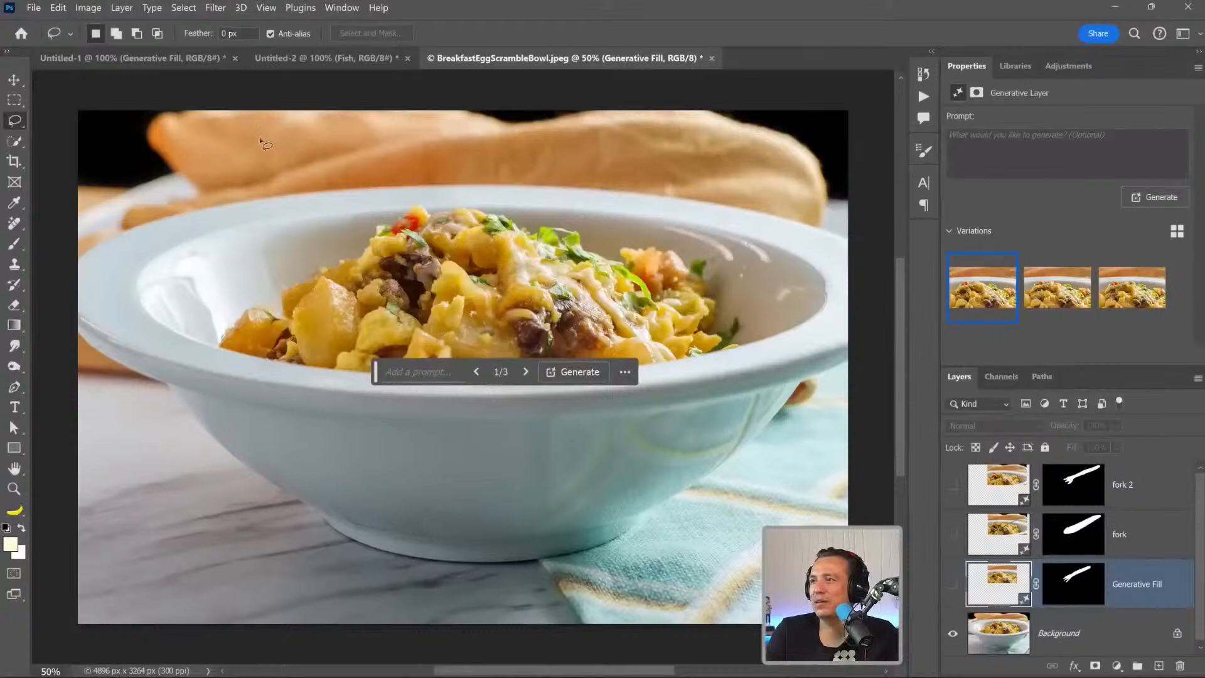
Close the bowl image without saving and open the glass of fresh apricot juice image from the 1324 library.
key(ctrl+w)
click(670, 280)
click(1015, 66)
scroll(1041, 256, down, 3)
double_click(997, 219)
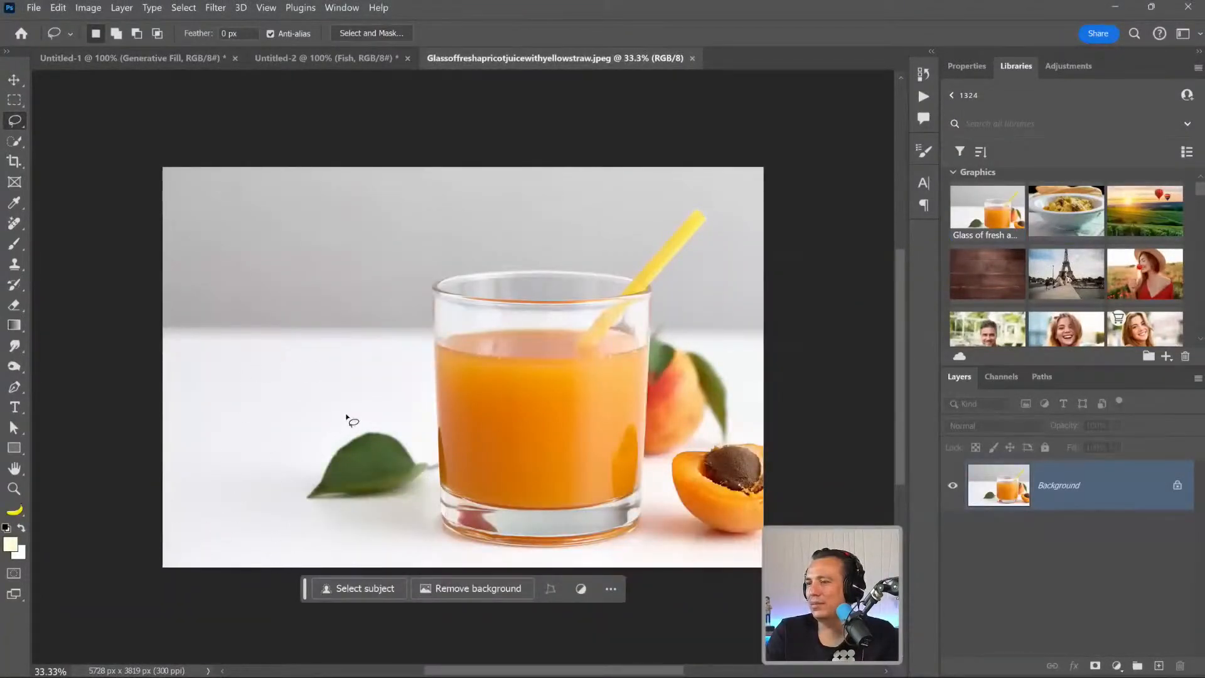
Browse the library graphics for another food photo and search the libraries for "food".
scroll(988, 225, down, 10)
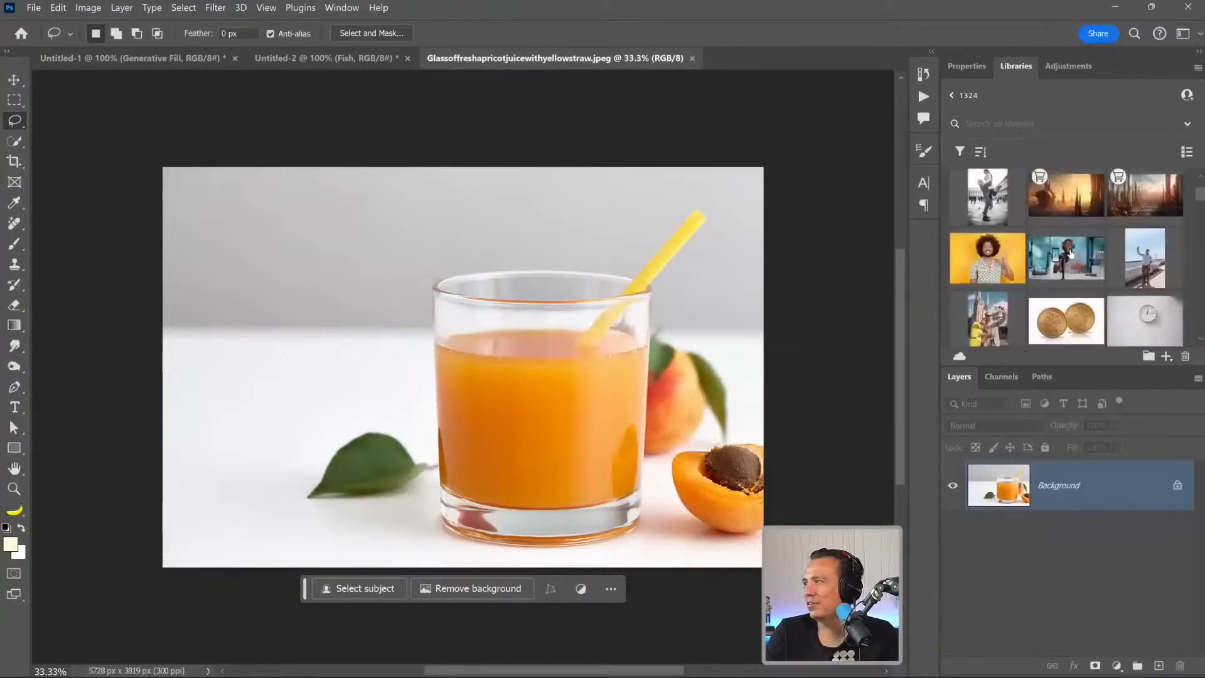
scroll(1071, 254, down, 10)
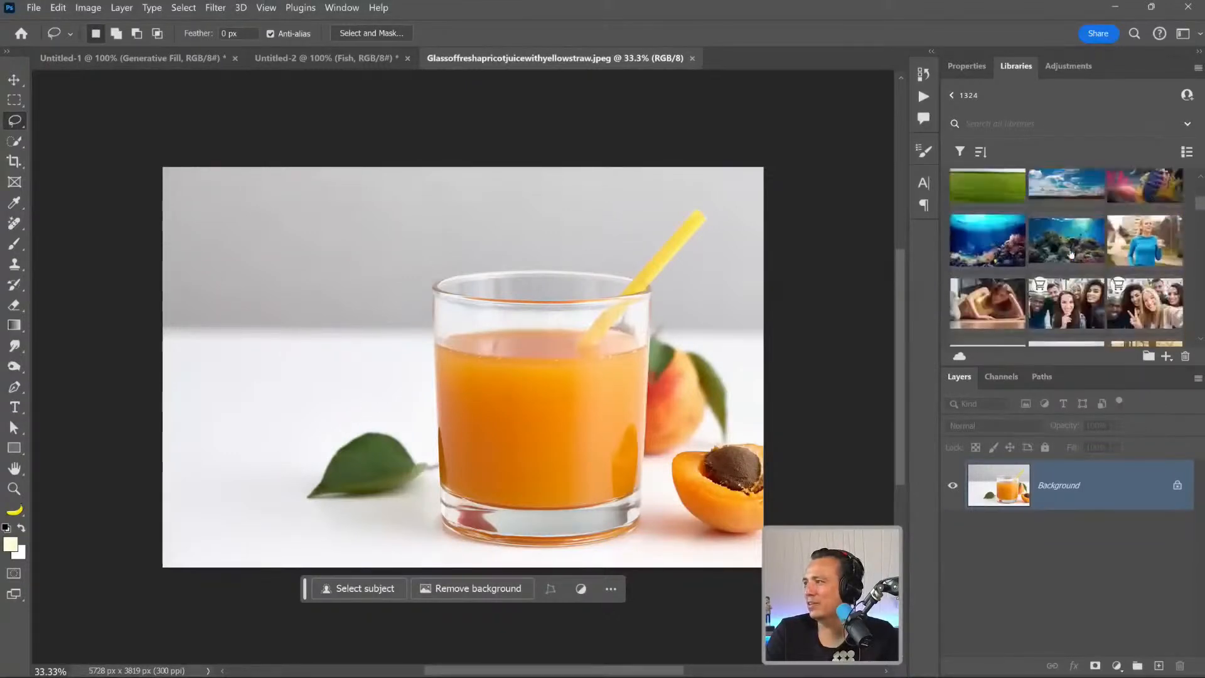
scroll(1071, 254, down, 10)
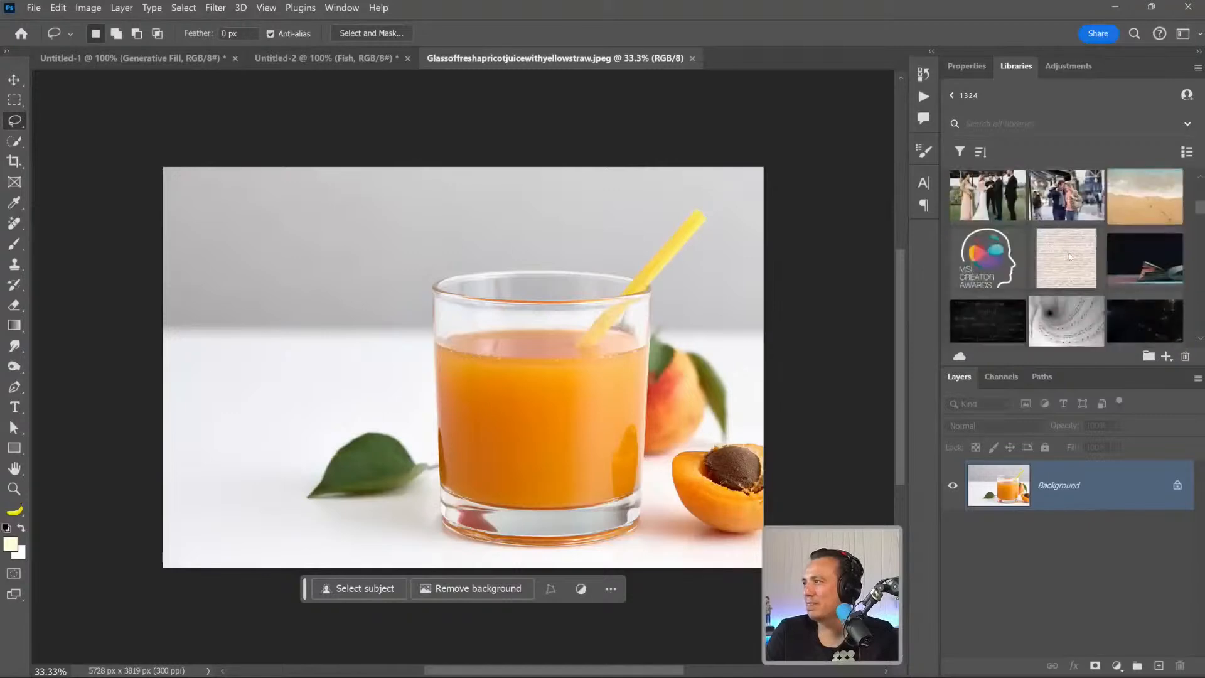
scroll(1071, 254, down, 10)
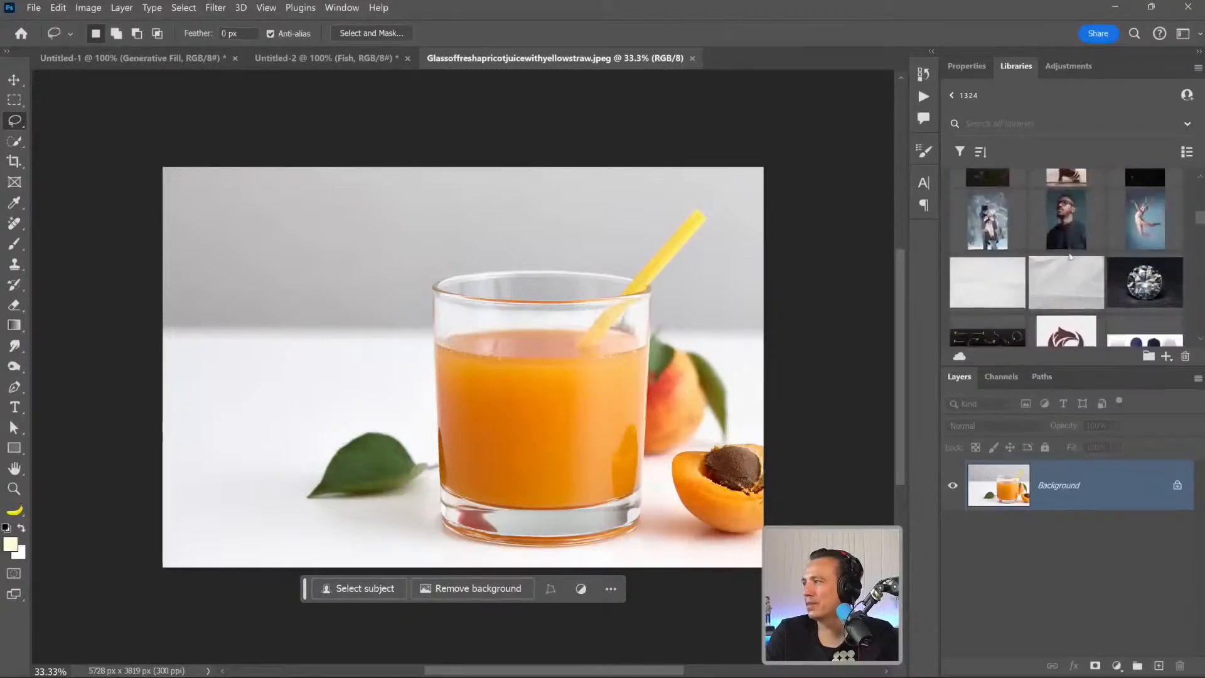
click(1016, 120)
text(f)
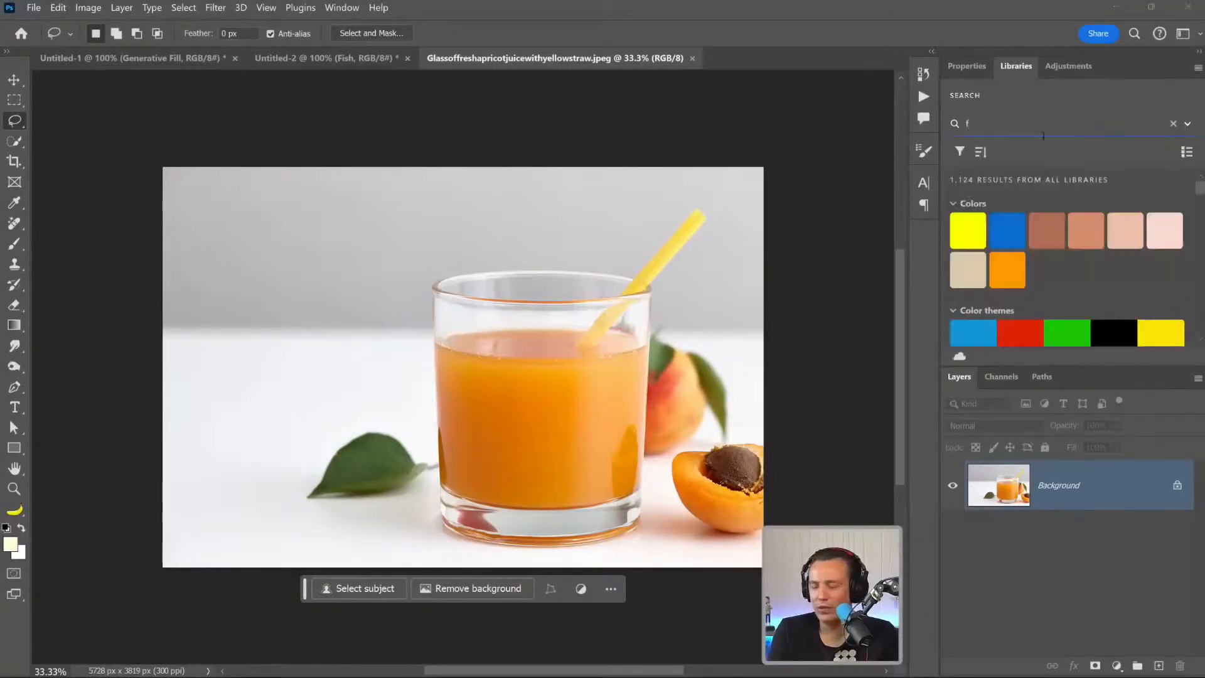
text(ood)
scroll(1094, 257, down, 3)
scroll(1092, 271, up, 3)
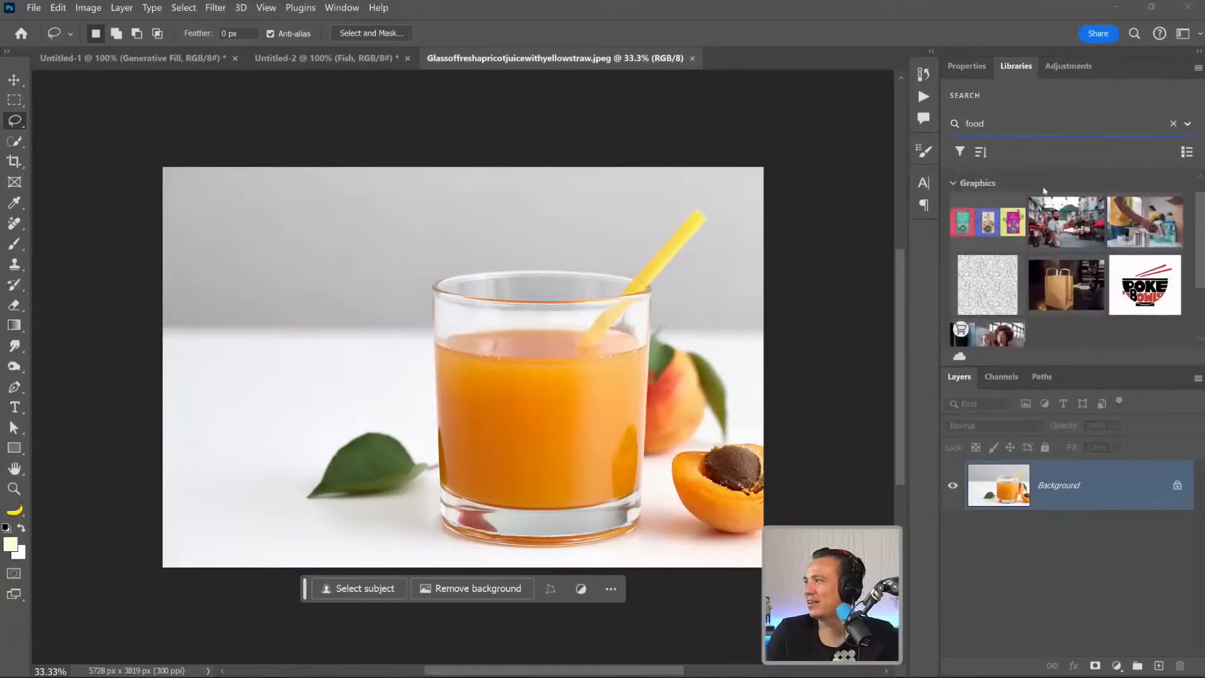
Search the libraries for "plate" and "bow", and open the Breakfast Egg Scramble Bowl image.
drag(989, 124, 868, 112)
text(plate)
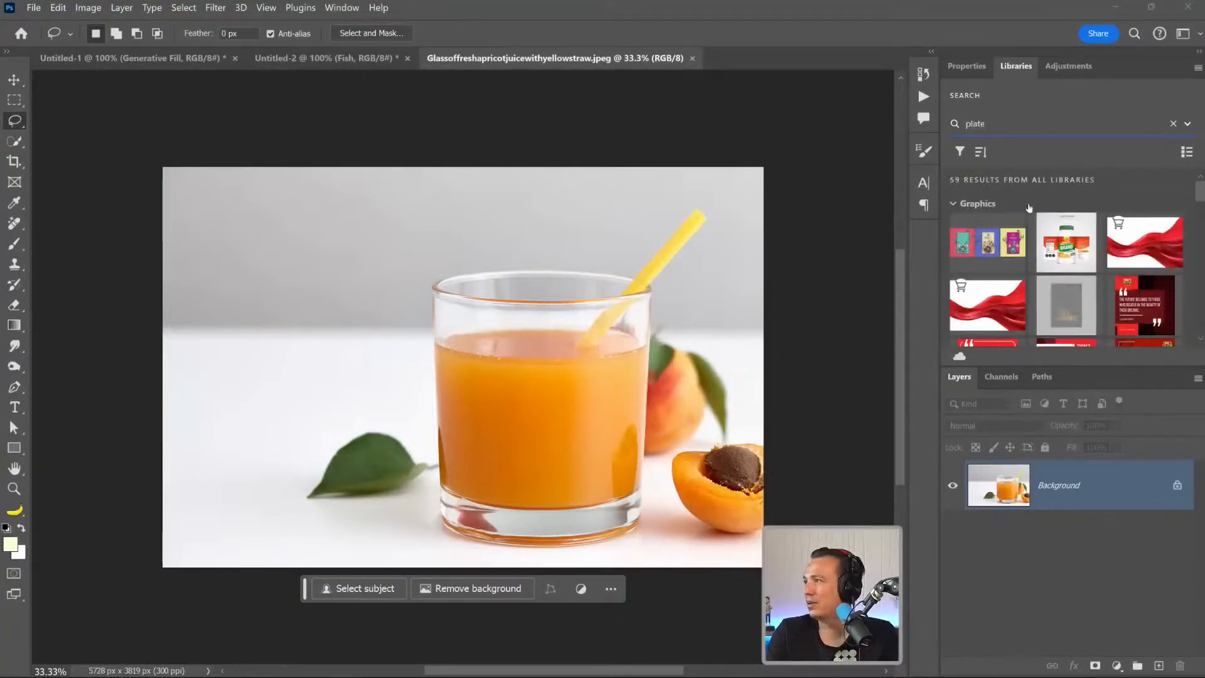
scroll(1029, 208, down, 10)
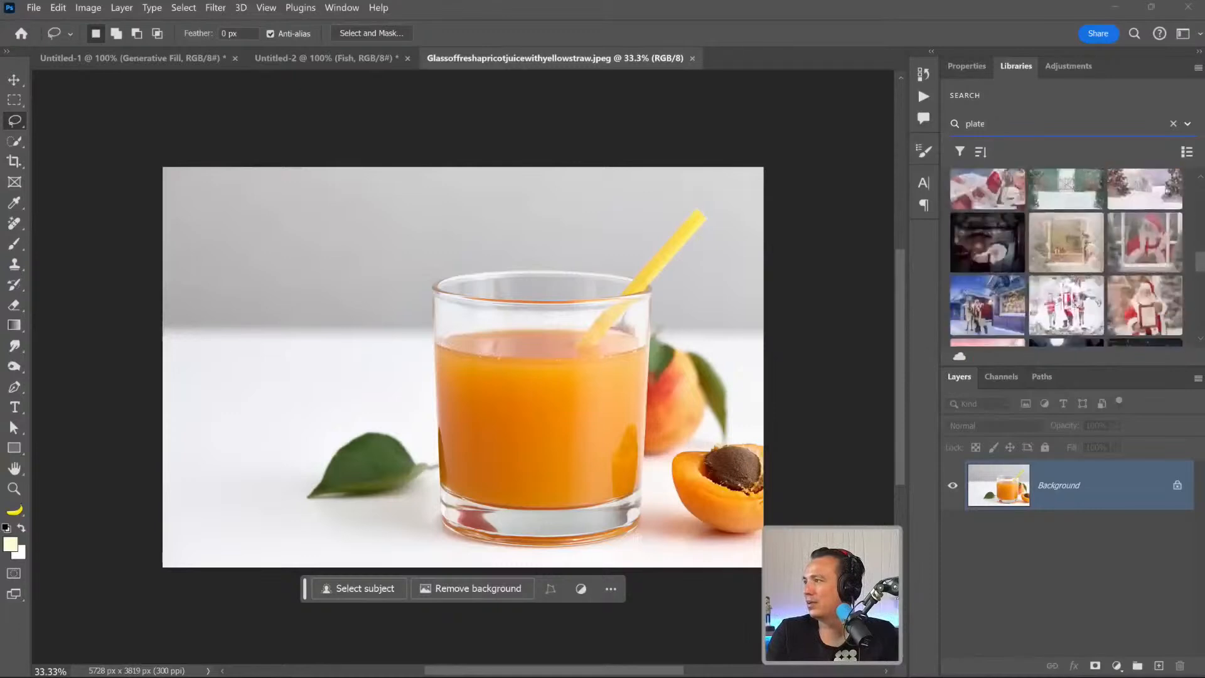
text(bow)
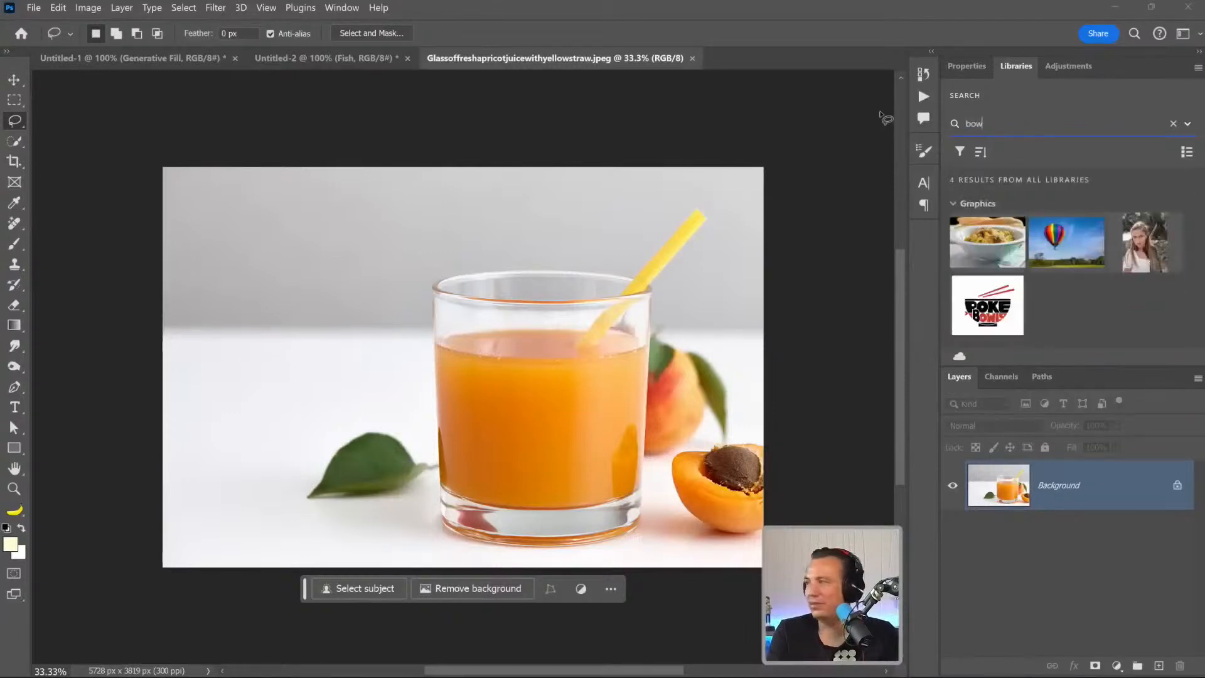
double_click(987, 241)
Resample the bowl image to a resolution of 72 pixels/inch.
click(88, 7)
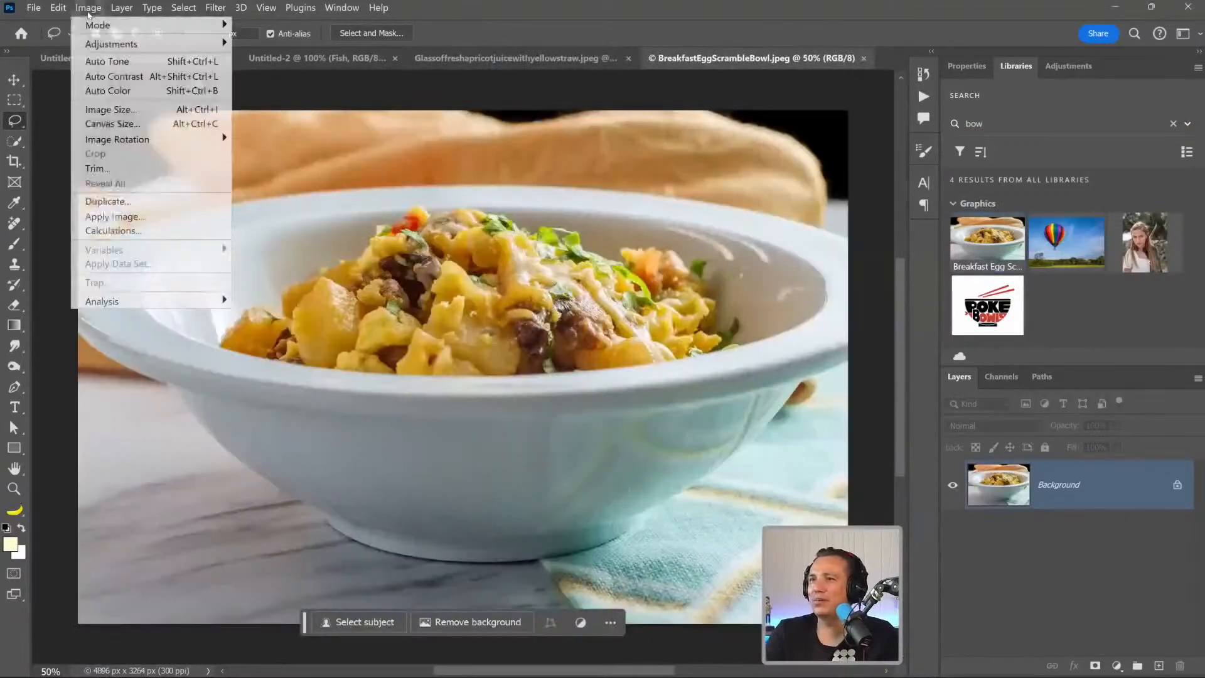
click(104, 108)
double_click(788, 300)
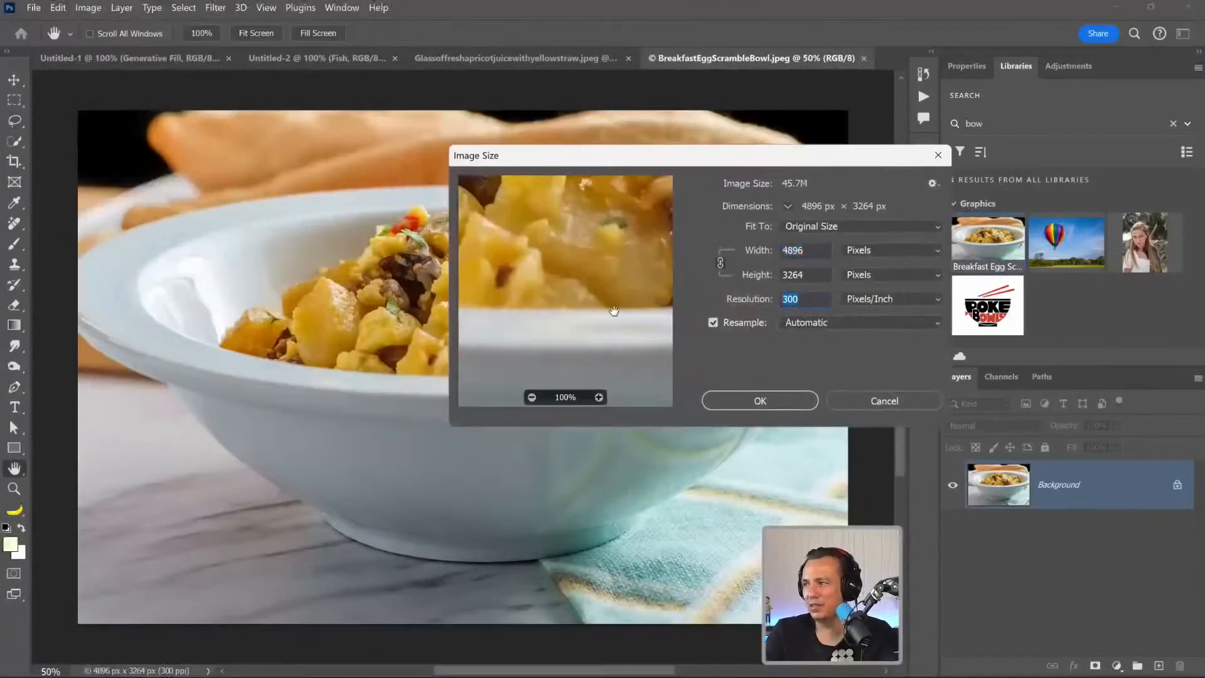
text(72)
click(760, 400)
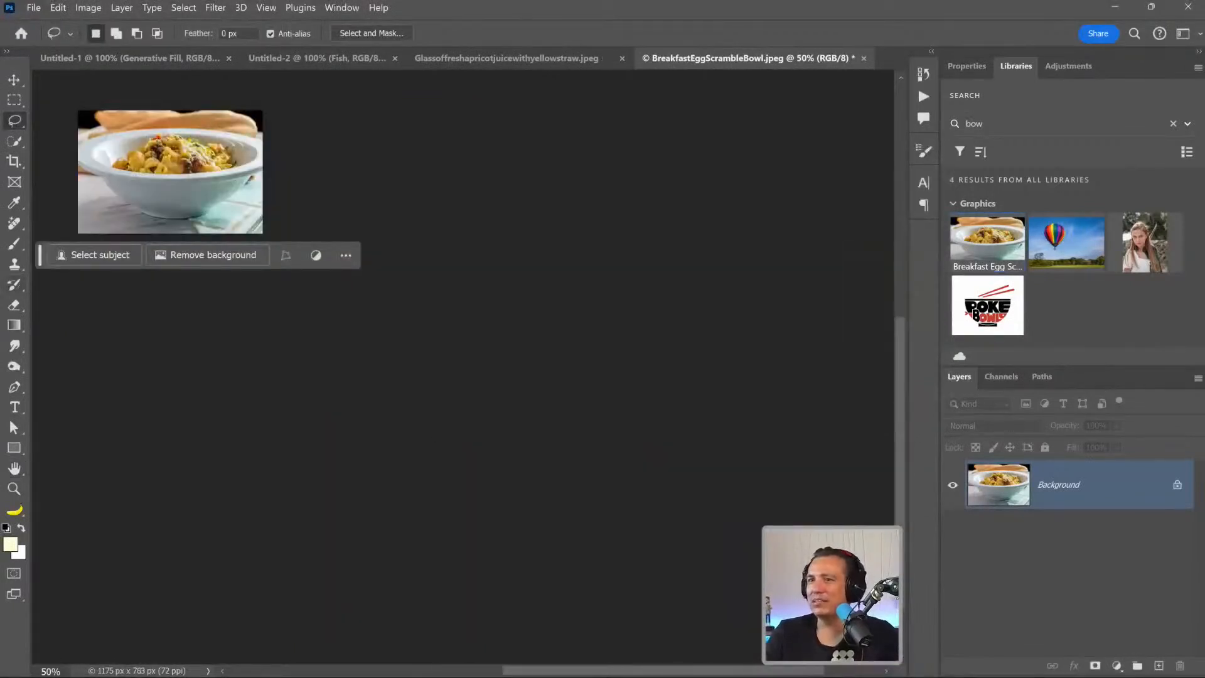
Extend the canvas around the bowl to about 2223 x 1251 px at 16:9 and fill it with Generative Expand without a prompt.
click(14, 160)
click(231, 34)
drag(265, 223, 344, 271)
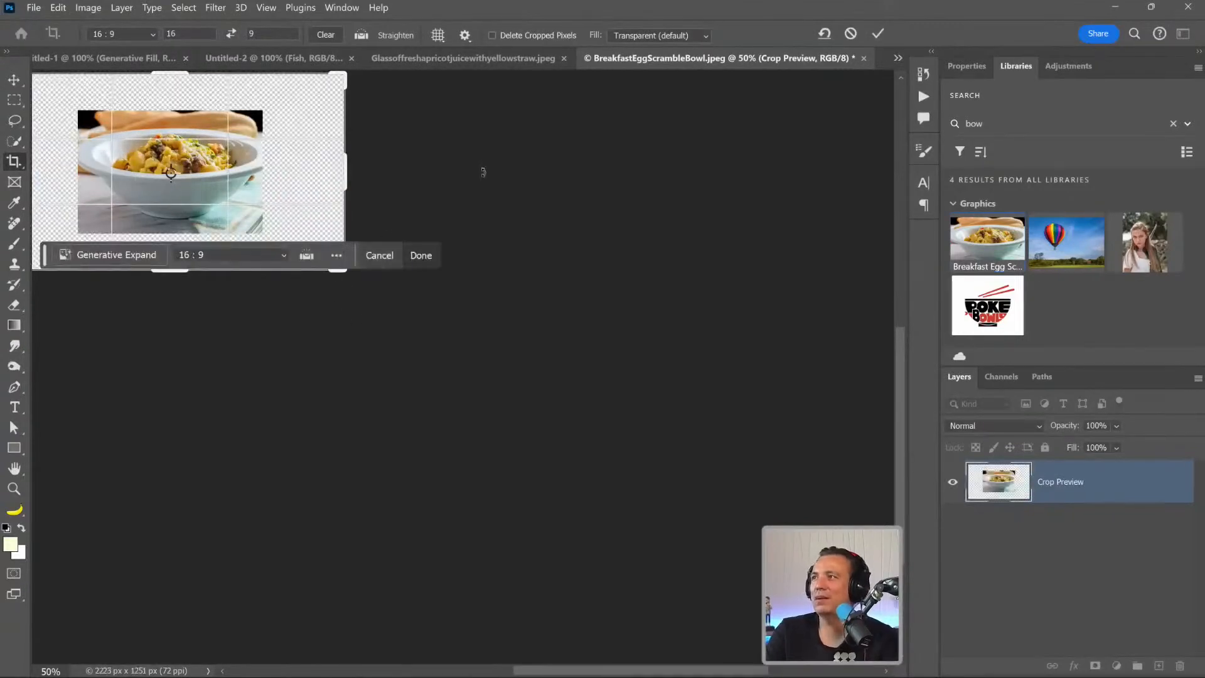
click(151, 261)
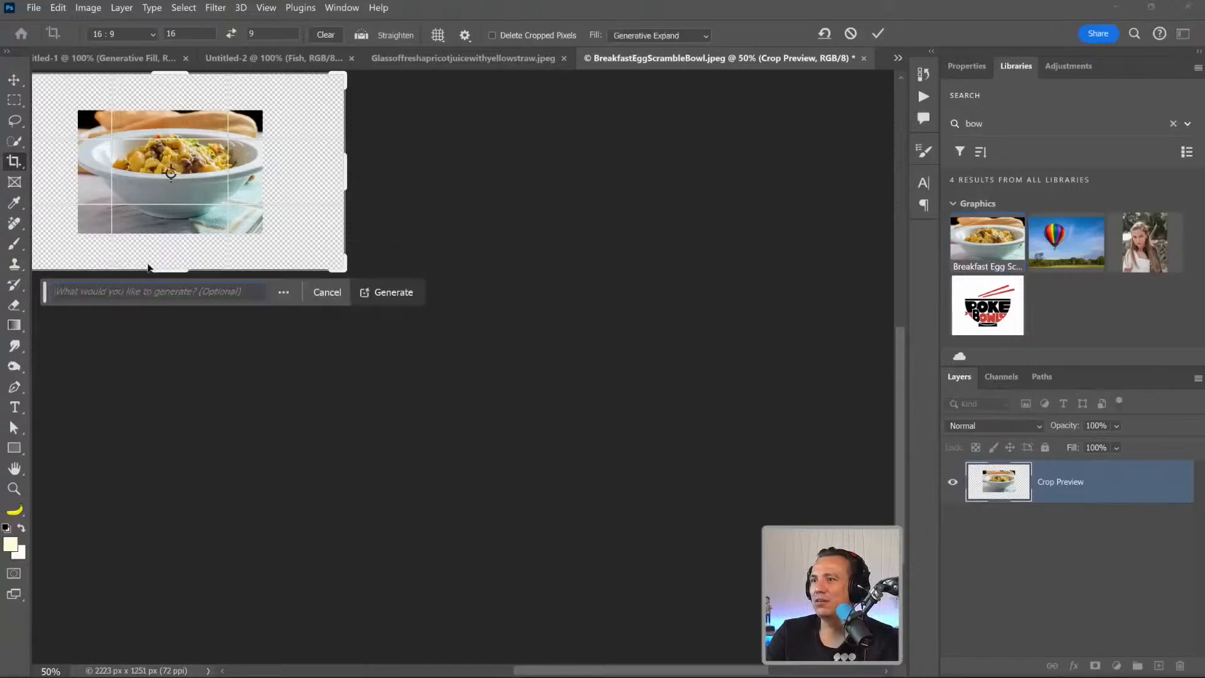
click(389, 293)
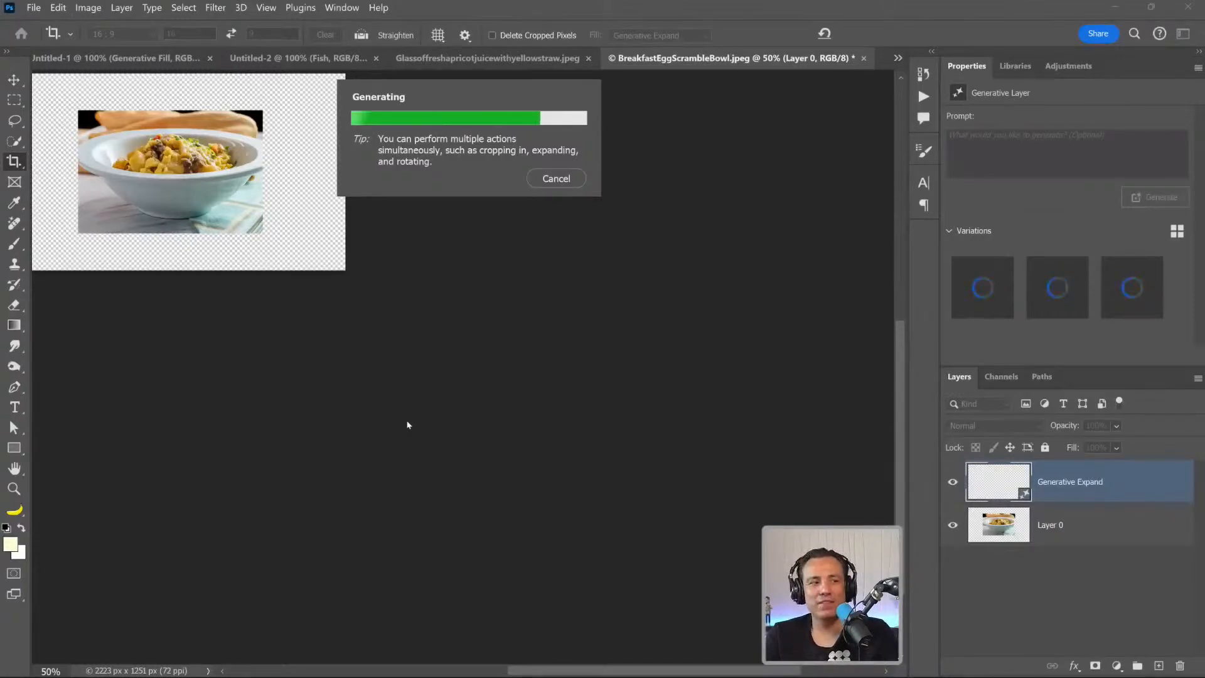
Compare the Generative Expand variations, choose the second one, and merge the Generative Expand layer with Layer 0.
drag(342, 268, 458, 371)
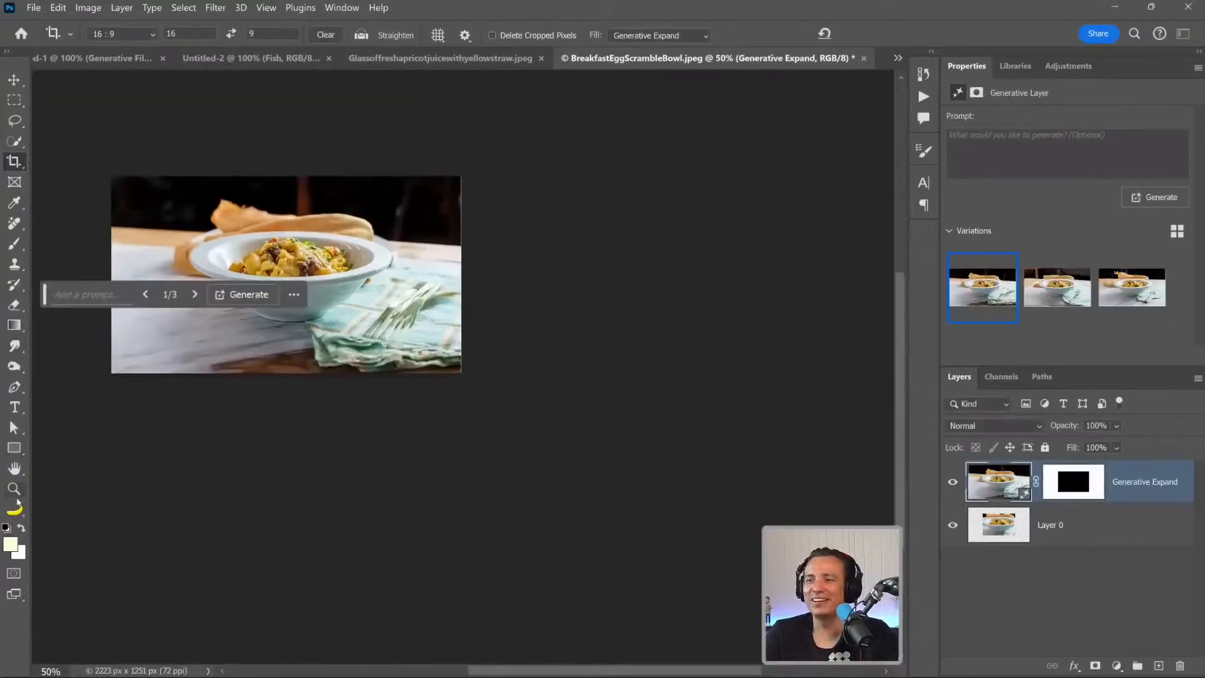
click(15, 492)
click(400, 330)
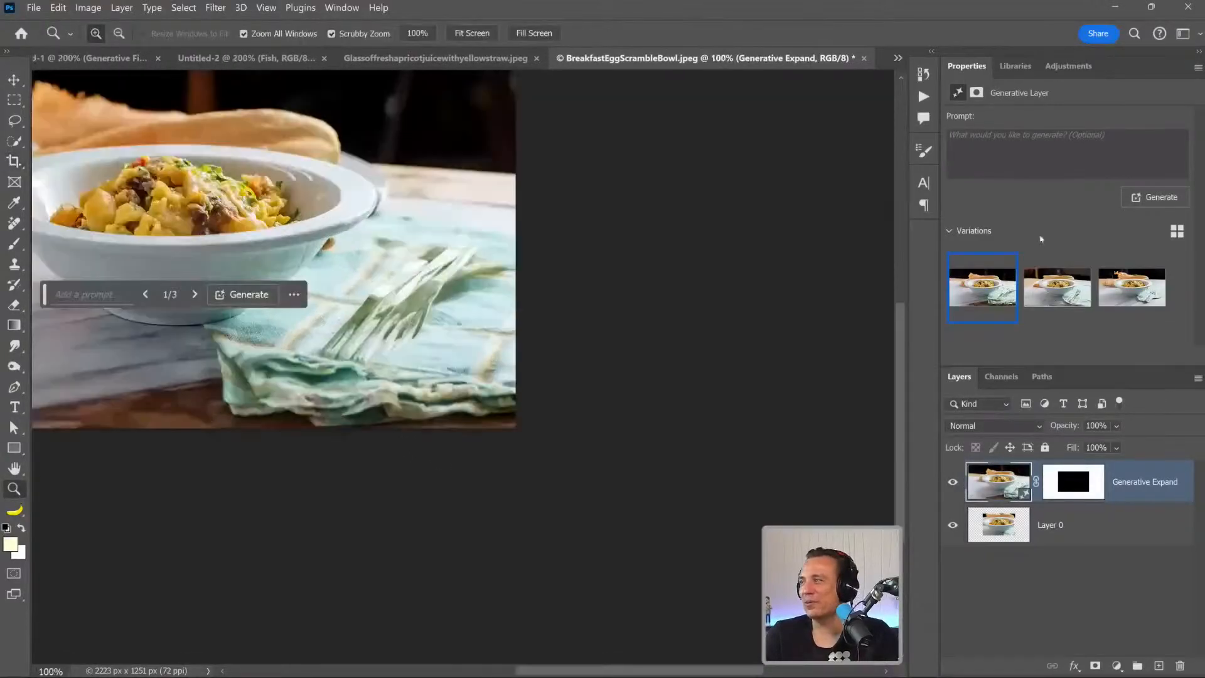
click(1142, 306)
click(1075, 290)
drag(440, 293, 722, 443)
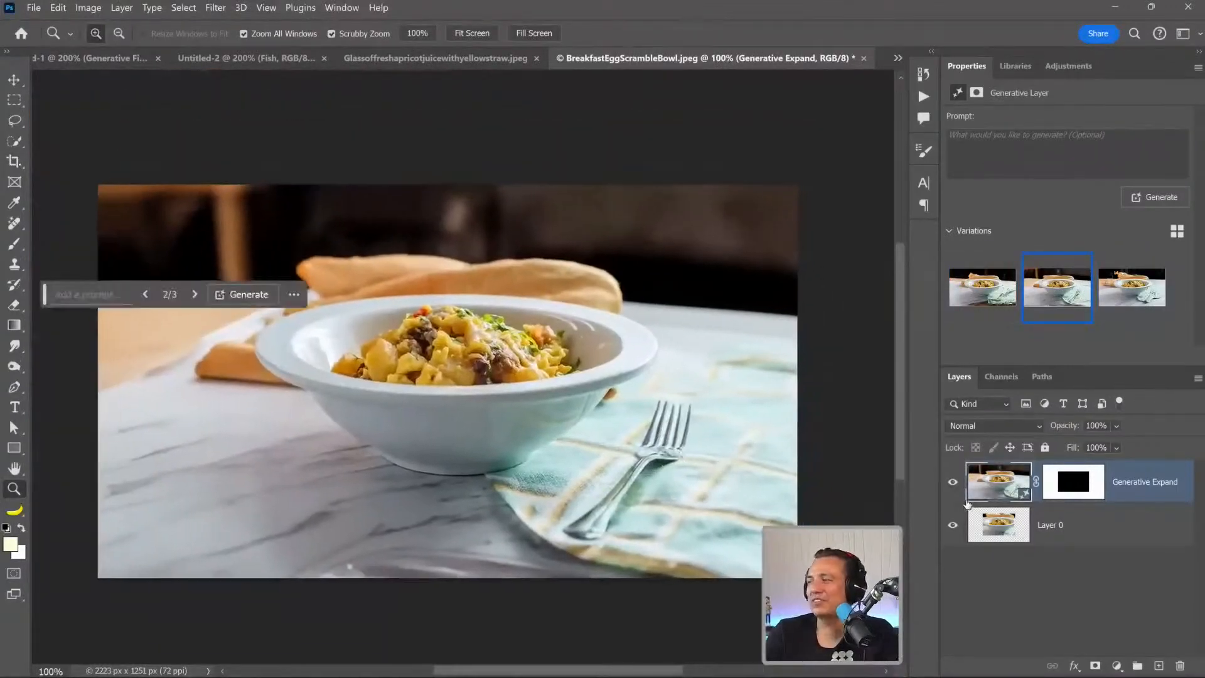
click(1000, 532)
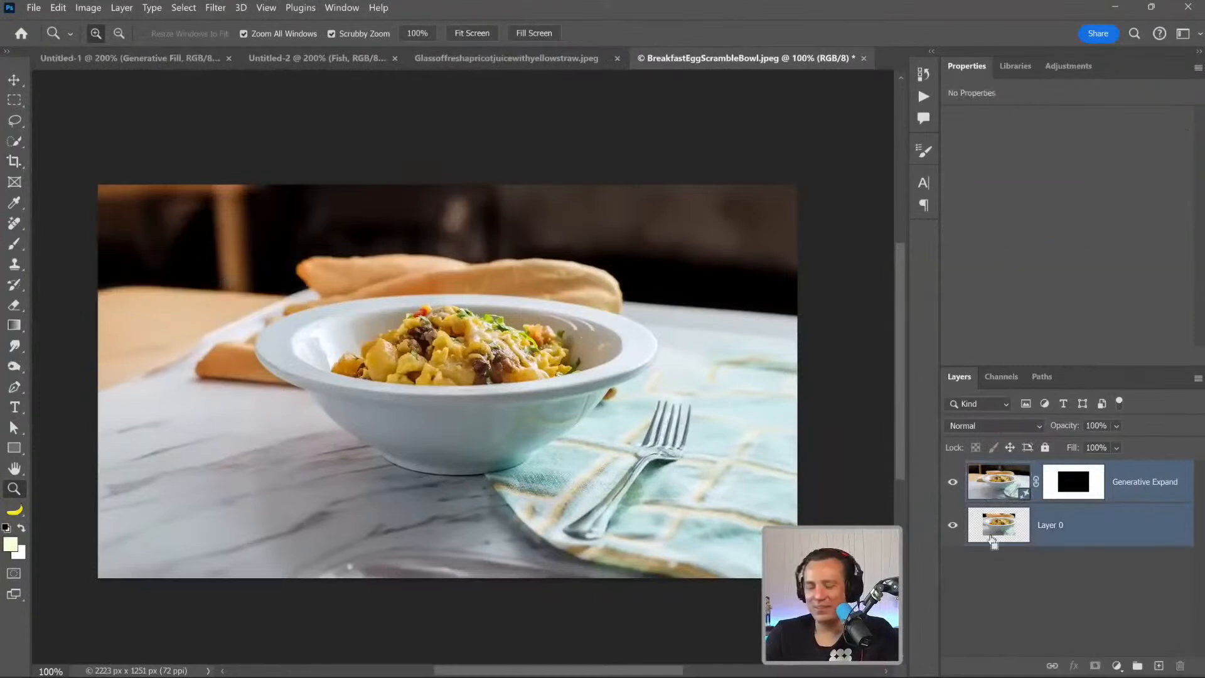
key(ctrl+e)
Paint out the fork on the napkin beside the bowl using the Remove tool at brush size 125.
click(20, 229)
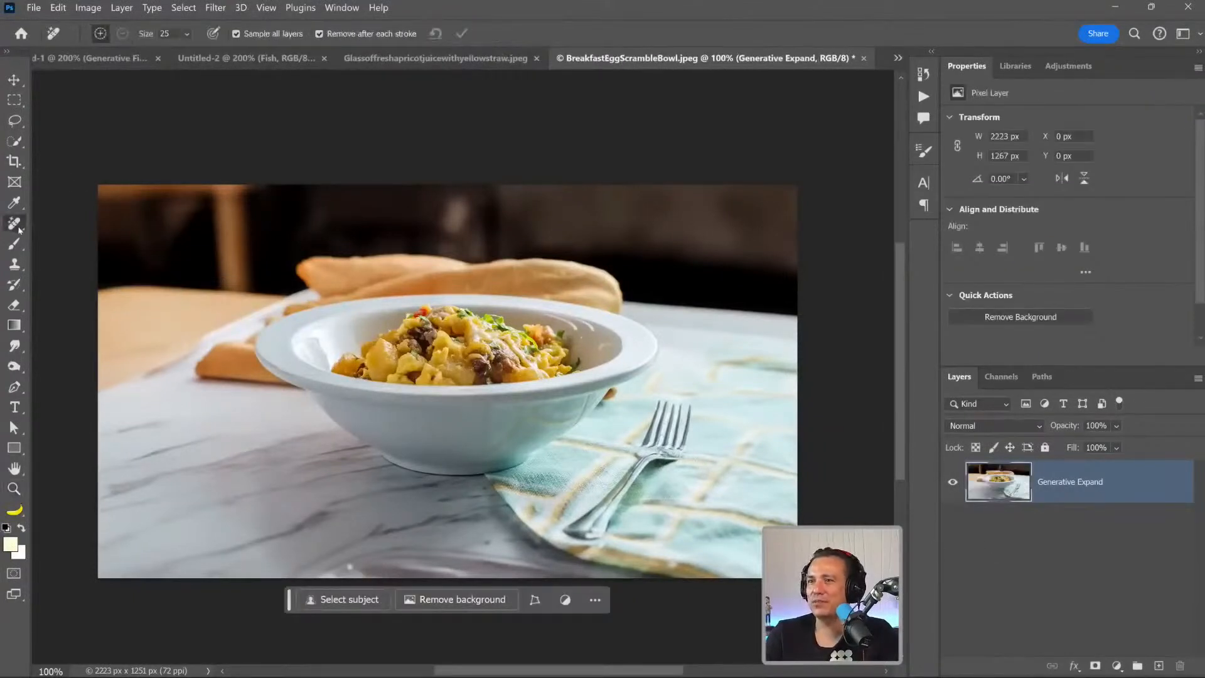
key(bracketright)
key(bracketright)
key(bracketright)
key(bracketright)
key(bracketright)
key(bracketright)
key(bracketright)
mouse_move(588, 533)
mouse_down()
mouse_move(681, 411)
mouse_move(674, 468)
mouse_up()
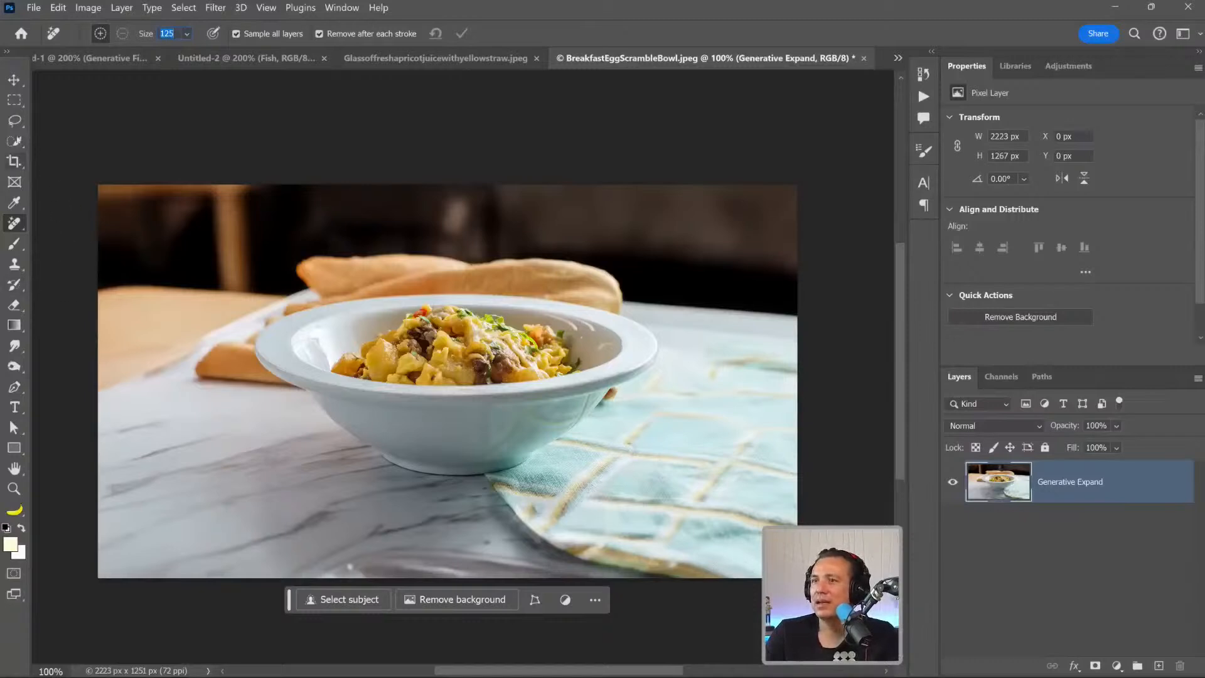
Lasso an elongated diagonal area of about 531 x 639 px on the napkin and generate a "fork" in it.
click(15, 120)
drag(561, 538, 675, 396)
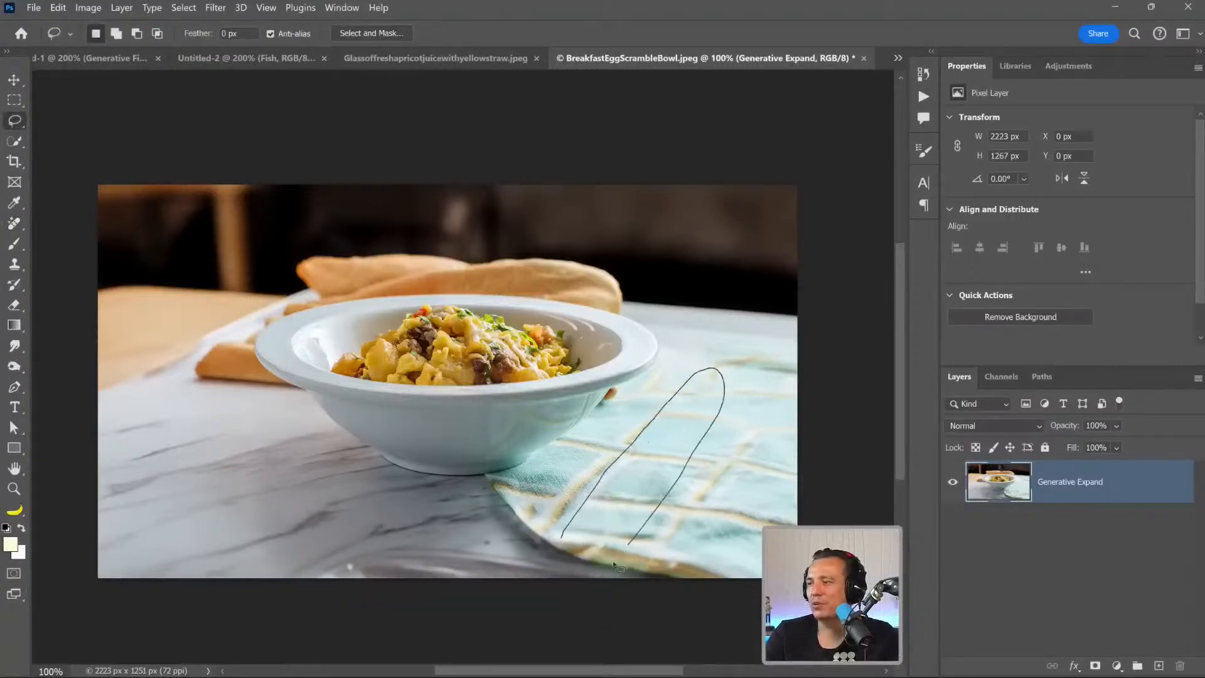
drag(560, 543, 560, 540)
click(416, 588)
text(fork)
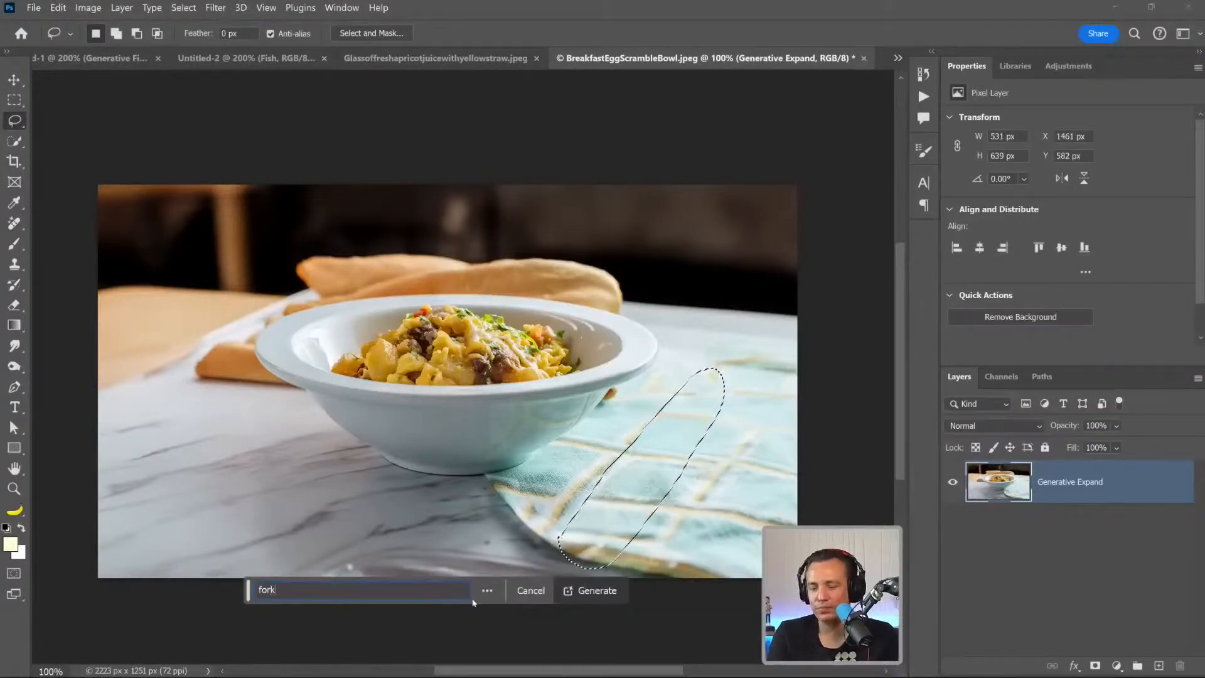
key(Return)
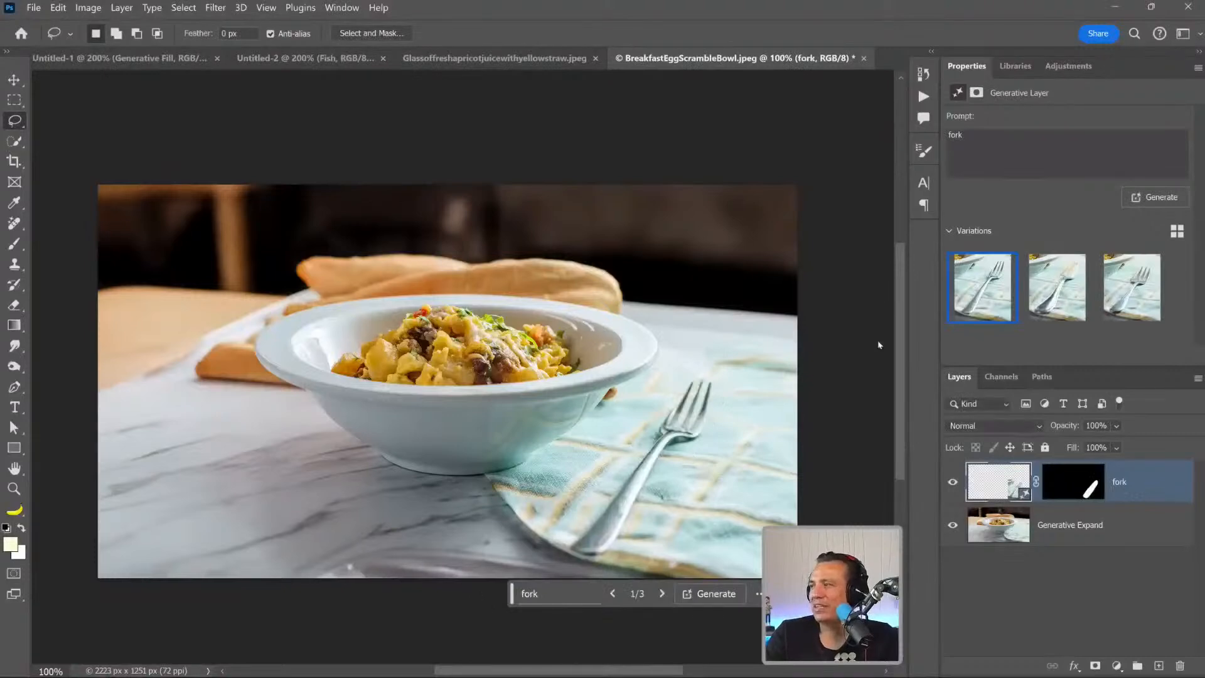
Compare the fork variations, choose the third one, and hide the fork layer after checking it against the napkin.
click(1075, 289)
click(1115, 296)
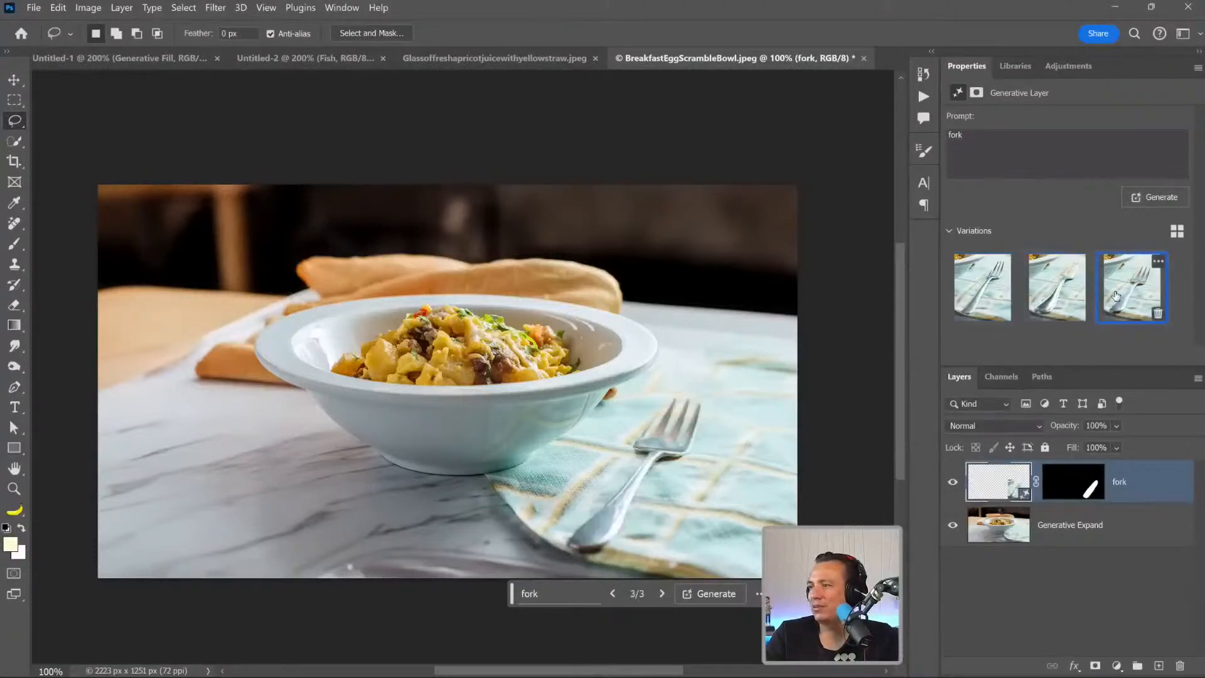
click(953, 481)
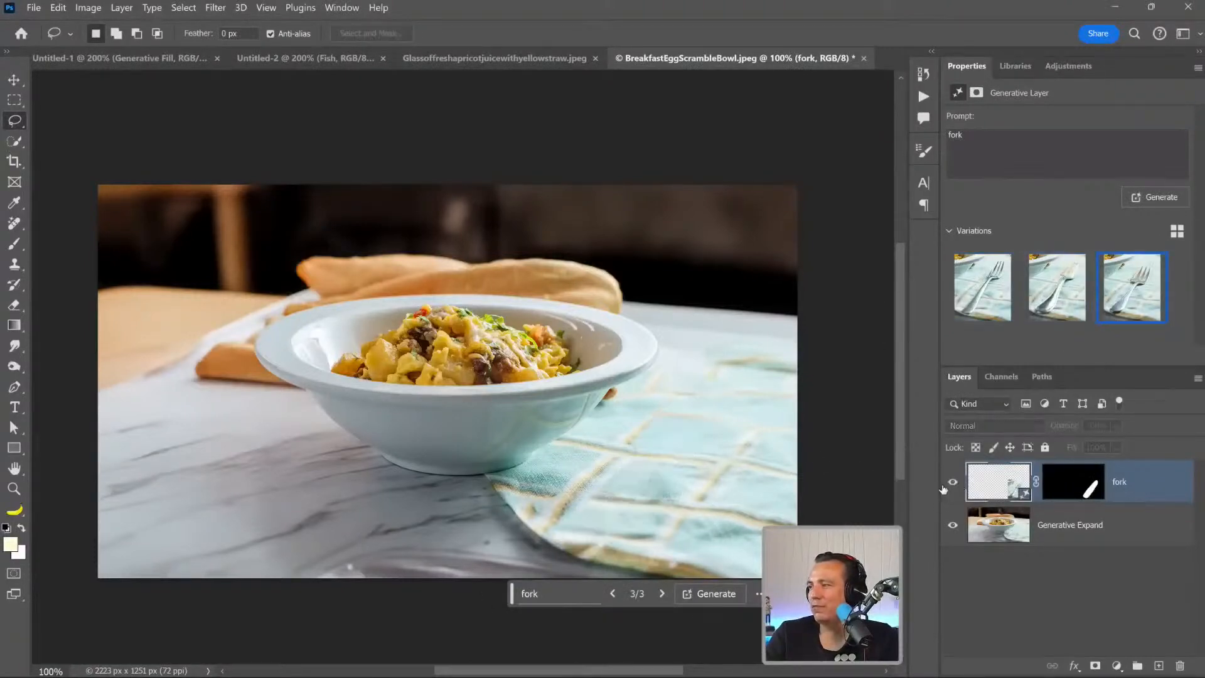
click(948, 484)
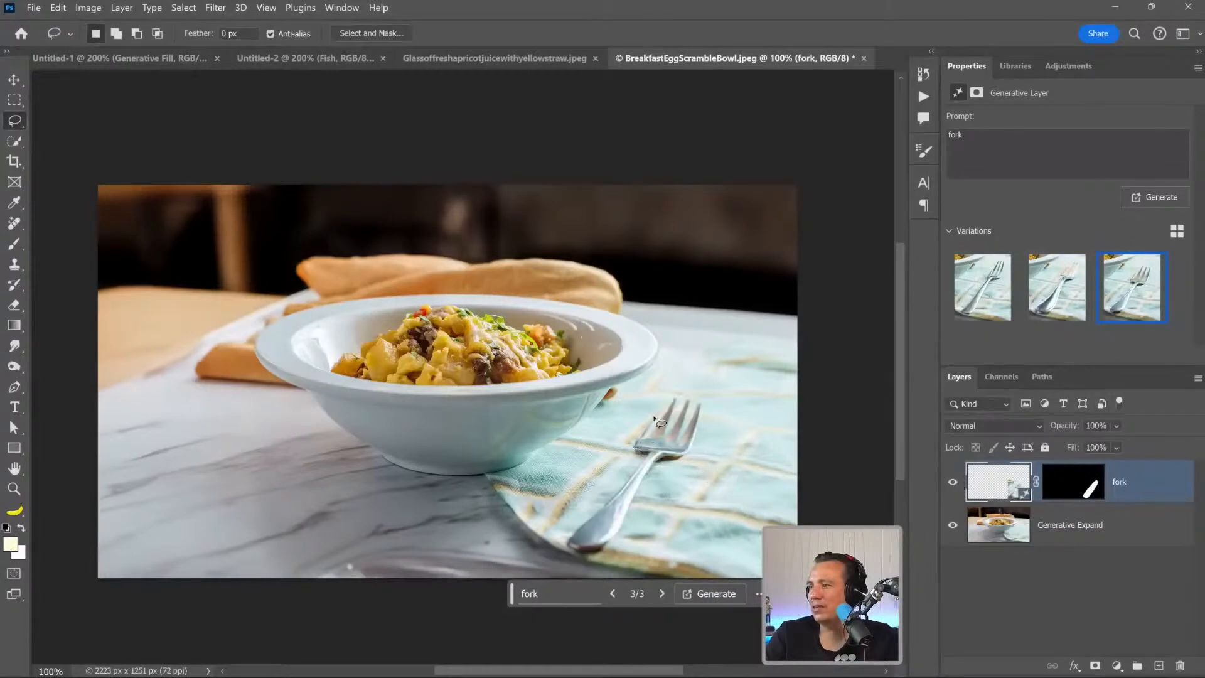
click(953, 483)
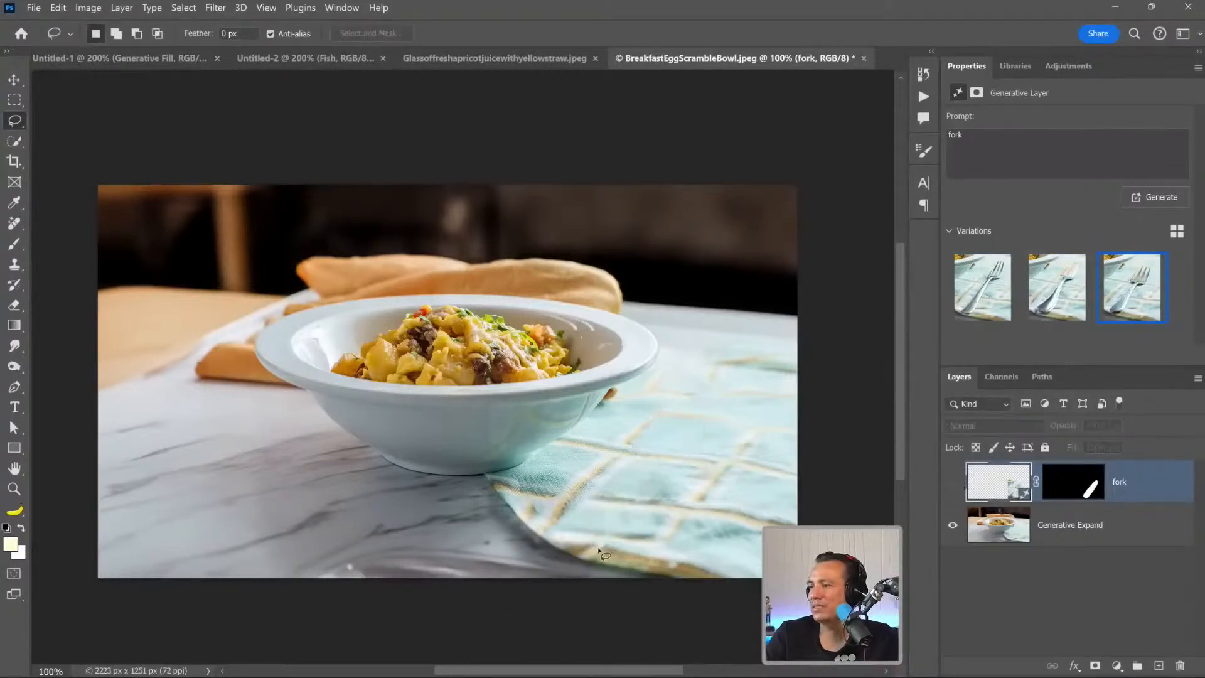
Lasso a detailed fork-shaped outline with tines on the napkin and fill it using the prompt "fork".
drag(587, 526, 644, 451)
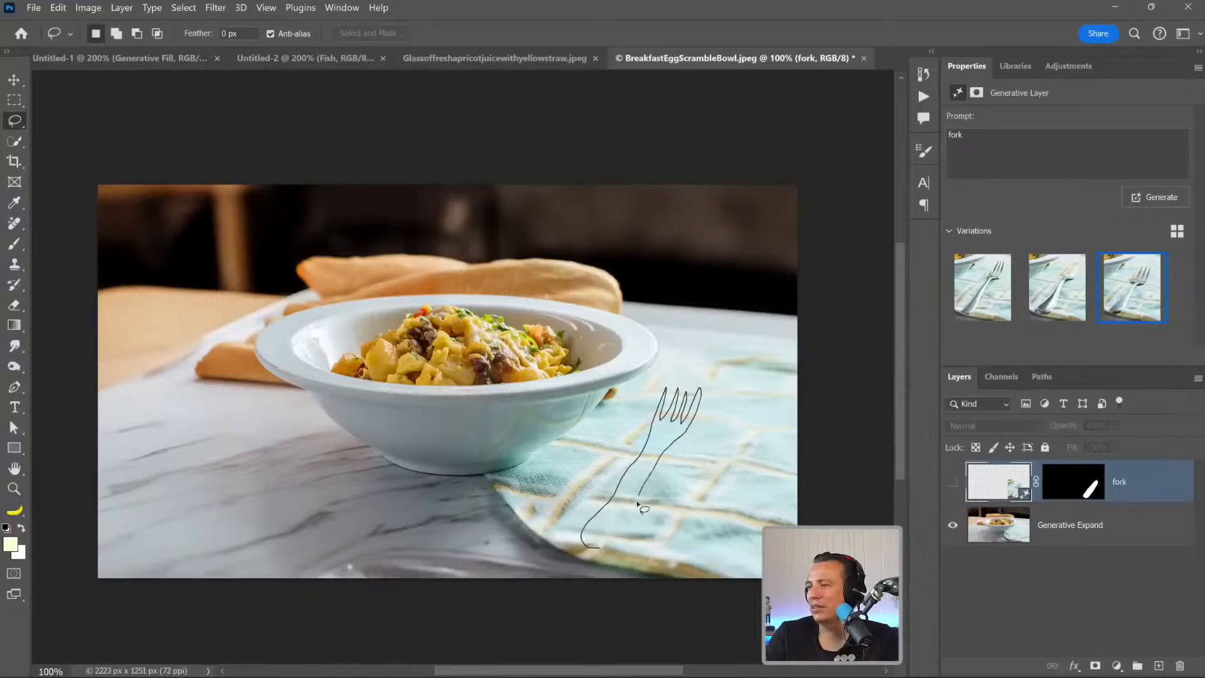
drag(611, 542, 611, 543)
click(427, 574)
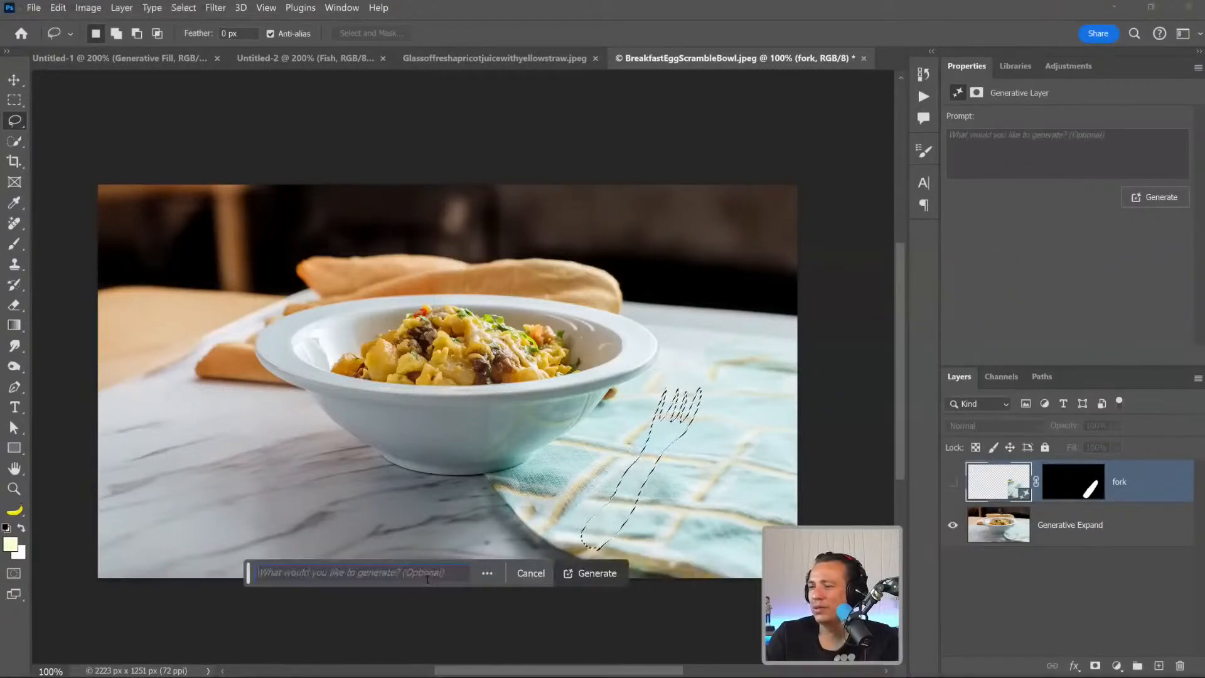
text(fork)
key(Return)
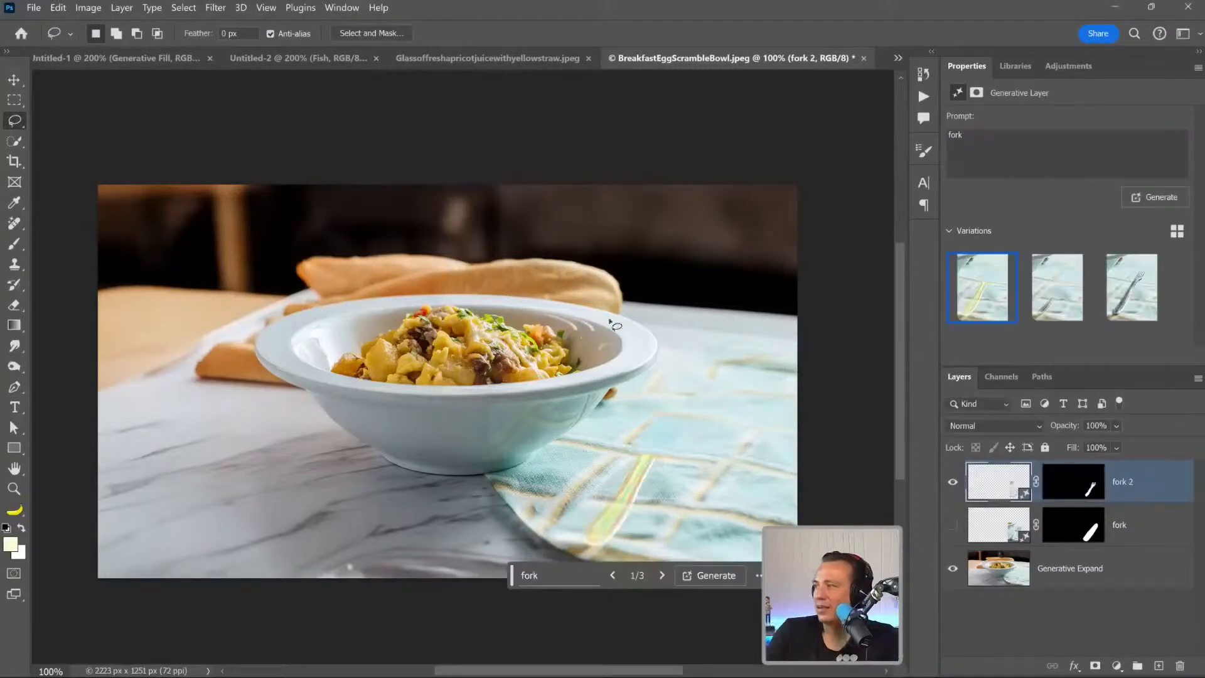
Choose the third variation of the fork-shaped fill and generate another set of variations with the same prompt.
click(1135, 285)
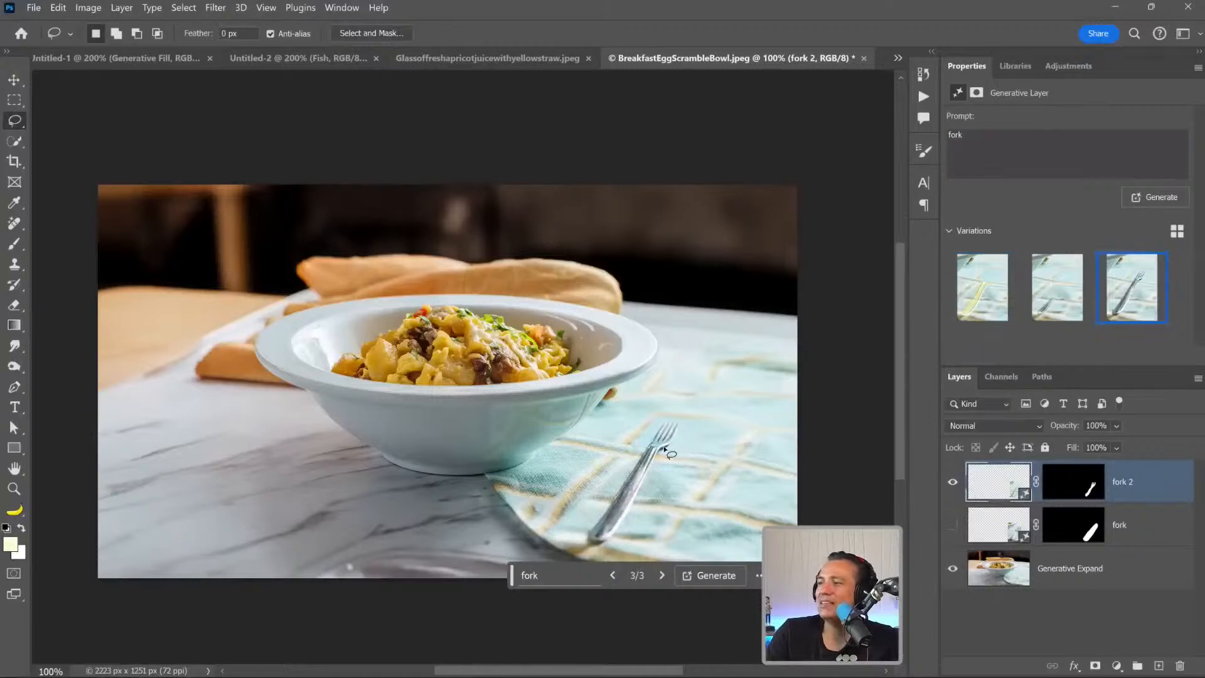
mouse_move(1084, 295)
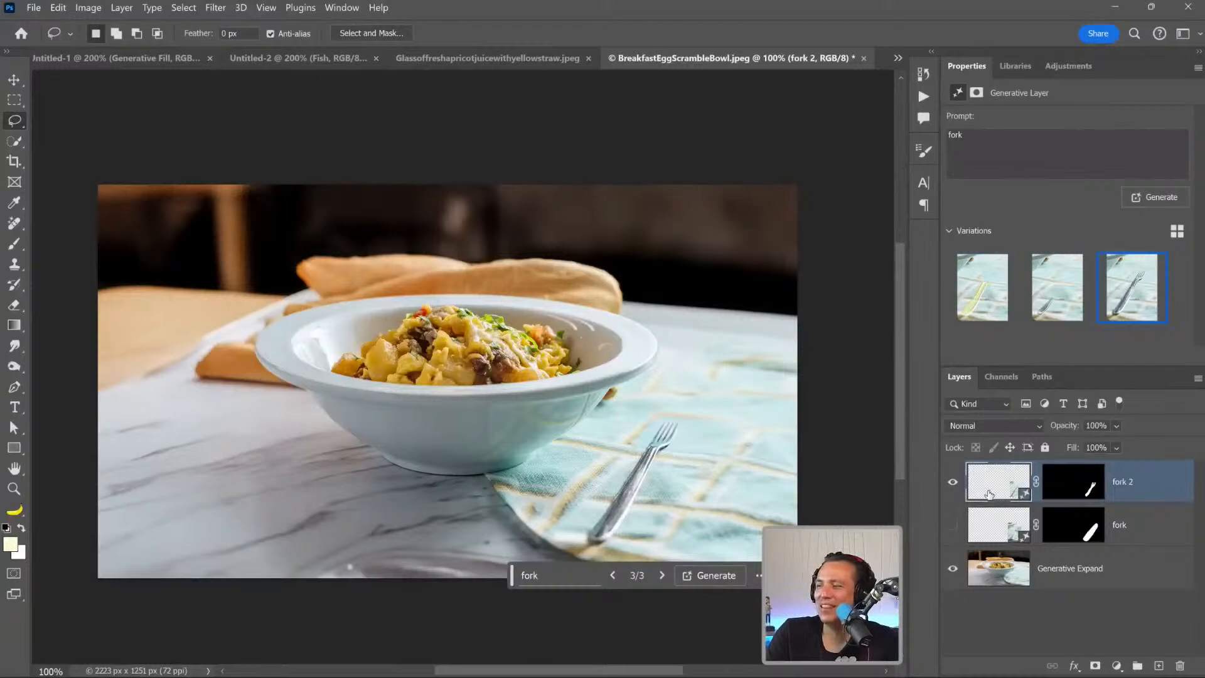
click(707, 575)
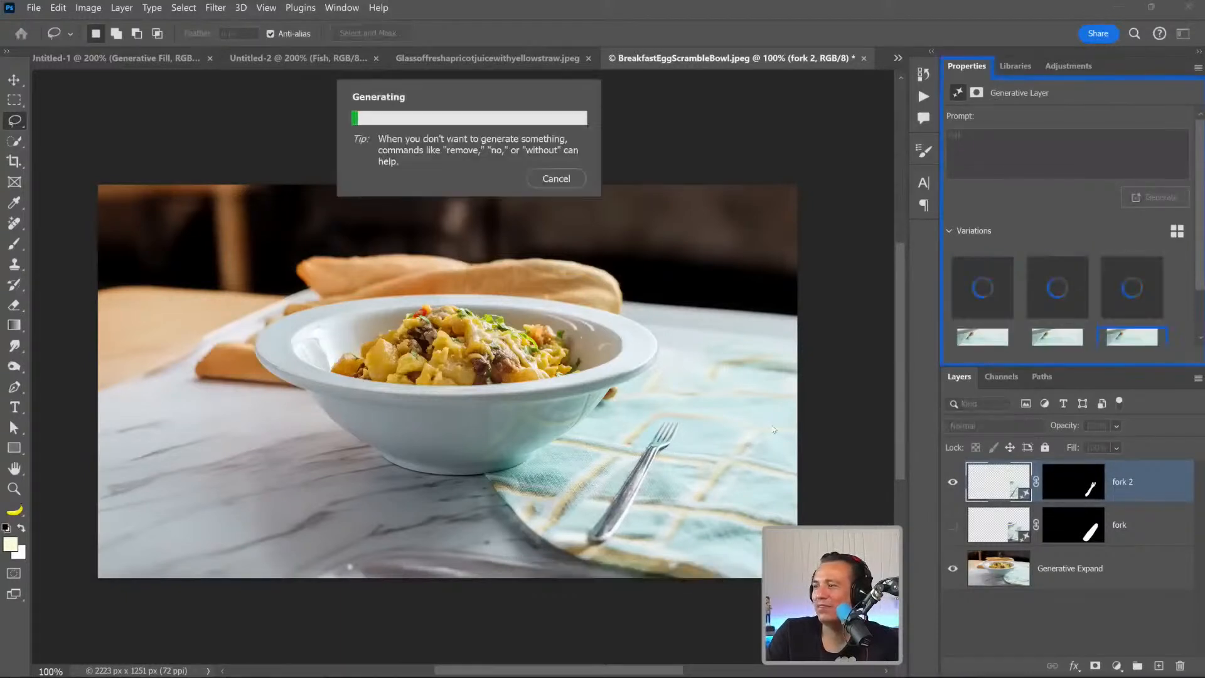
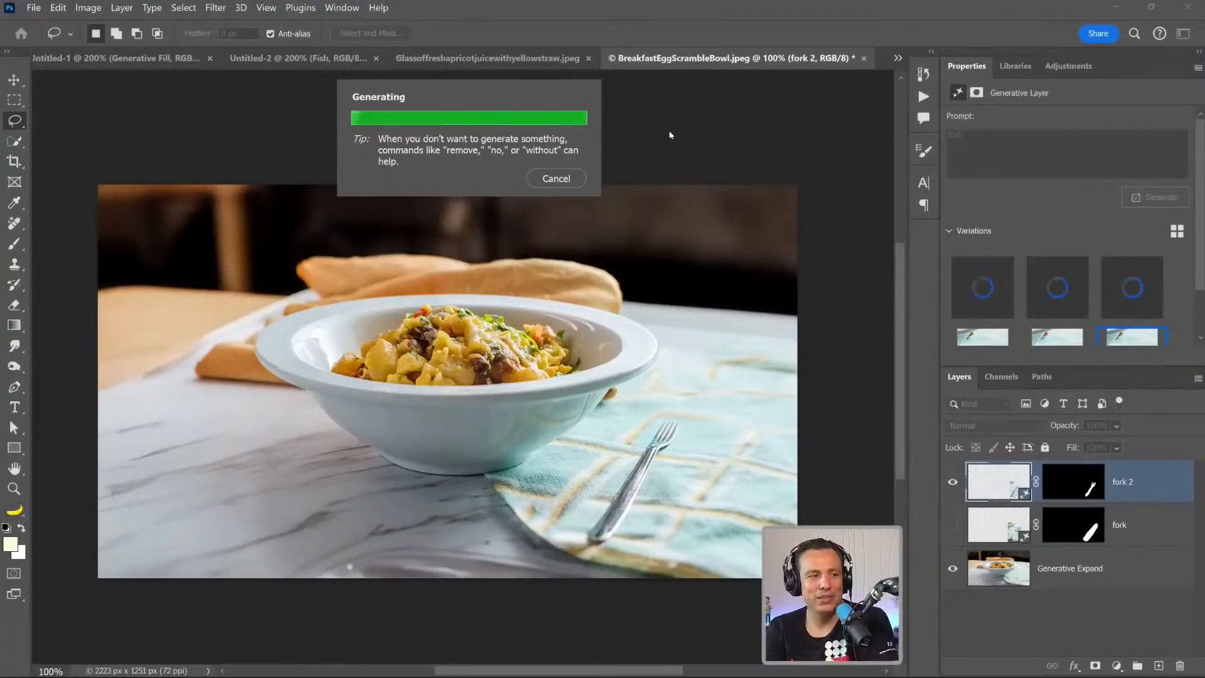
Compare the new set of fork variations, choose the third one, and hide the fork 2 layer.
click(1054, 288)
click(1110, 294)
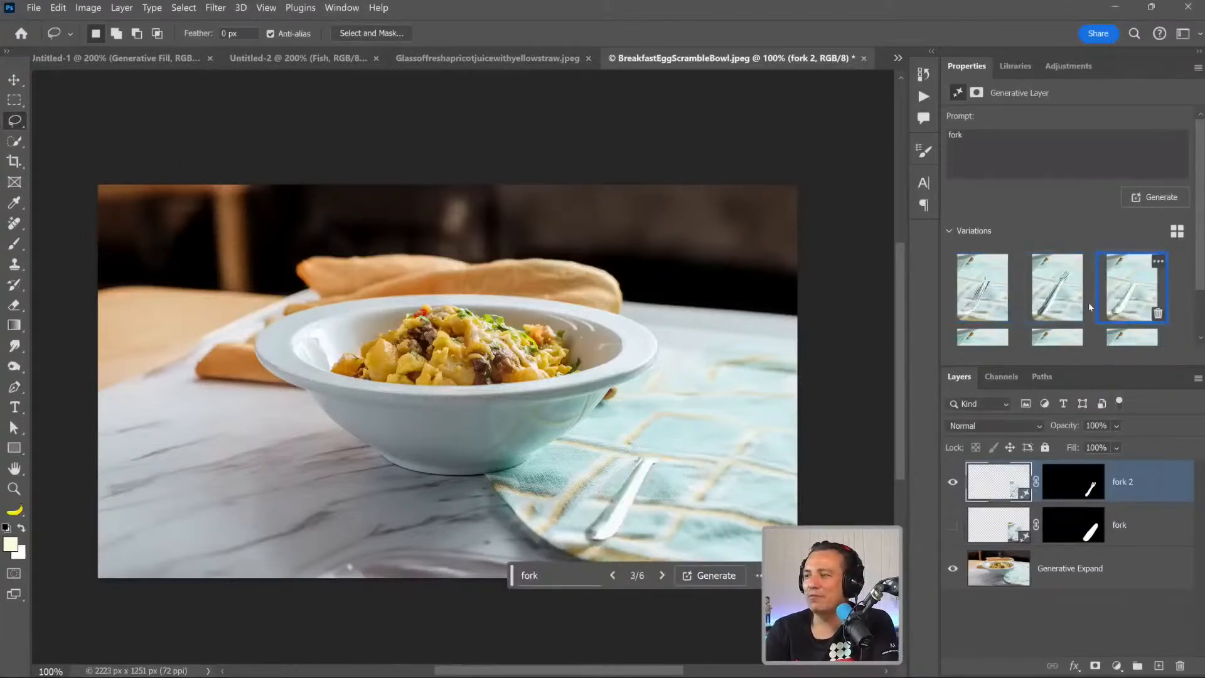
click(952, 481)
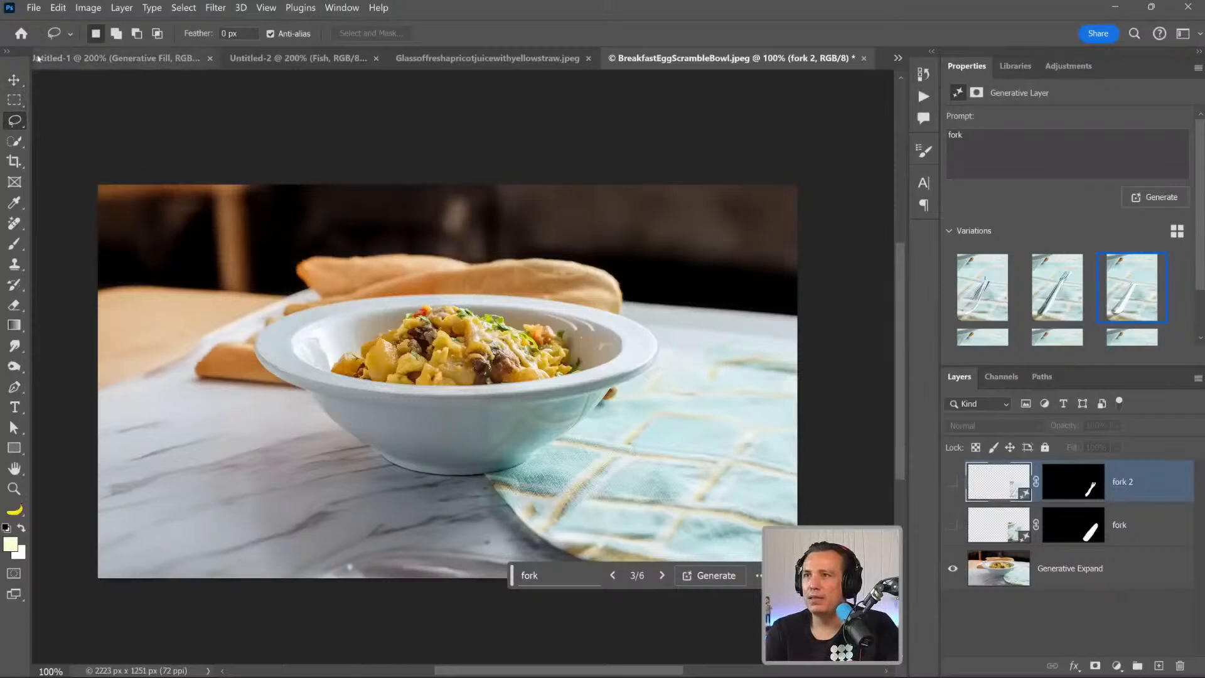
Open the recent image paris2.jpg and check its image size without changing it.
click(21, 34)
click(537, 335)
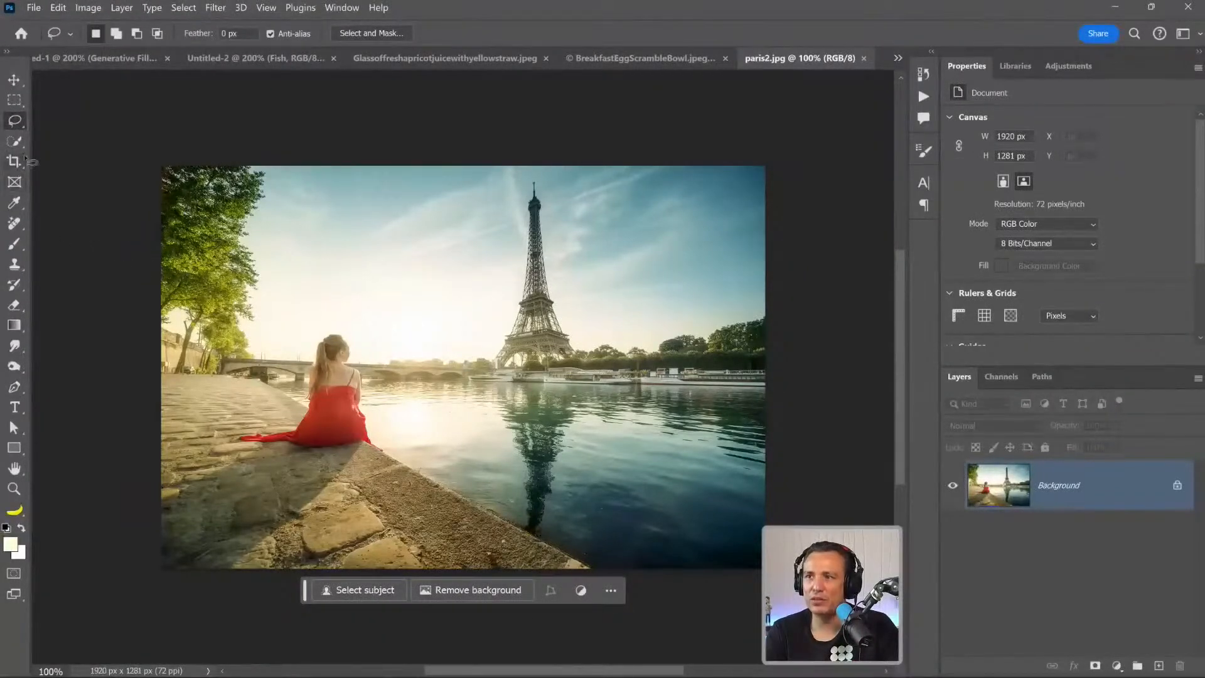
click(88, 7)
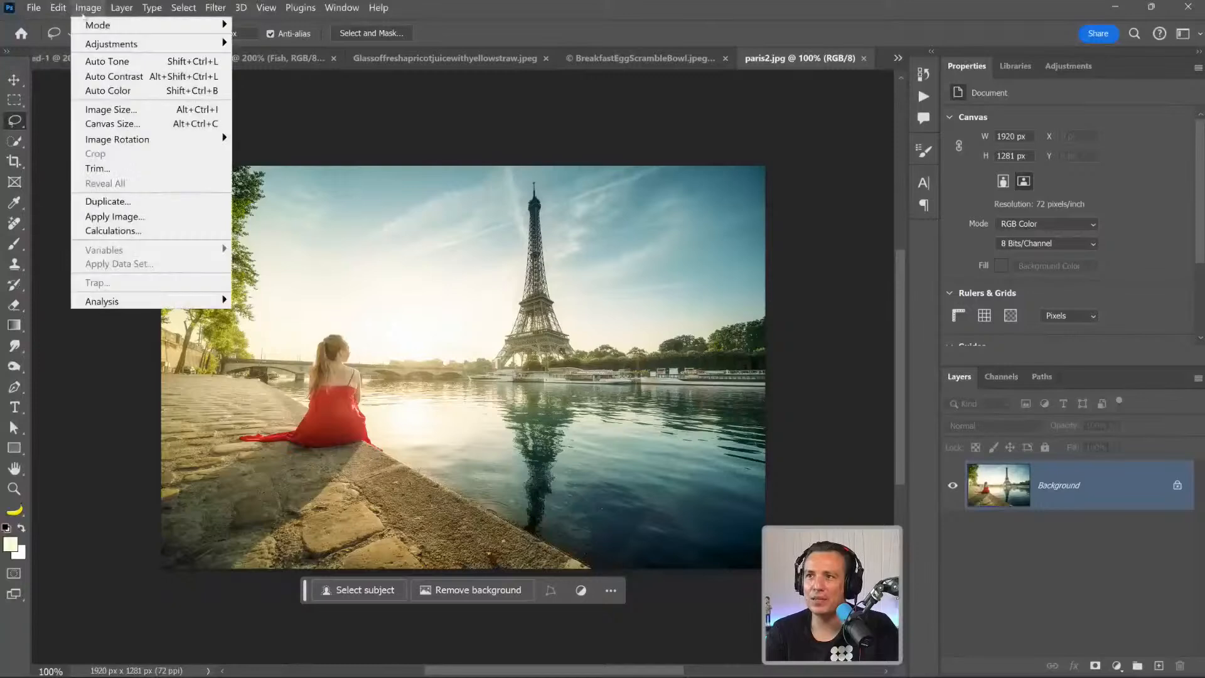
click(138, 109)
click(870, 402)
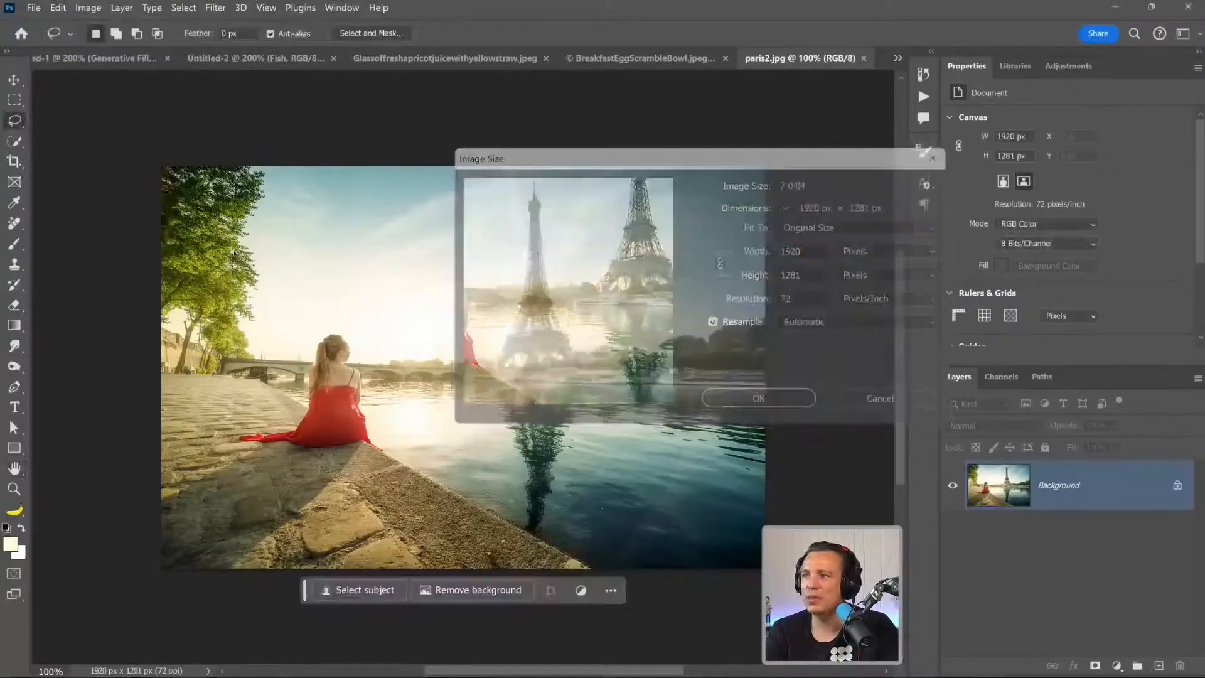
Expand the Paris photo on all sides at a 16:9 ratio to about 6002 x 3375 px using Generative Expand without a prompt.
click(14, 161)
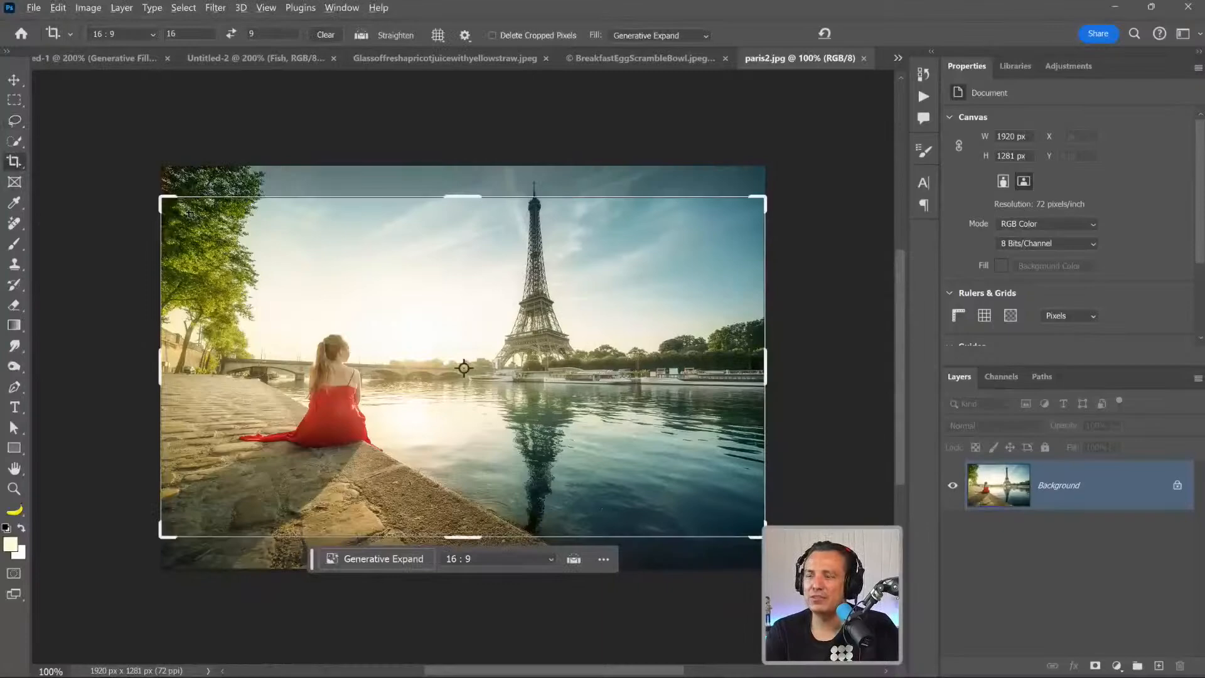
drag(156, 194, 295, 232)
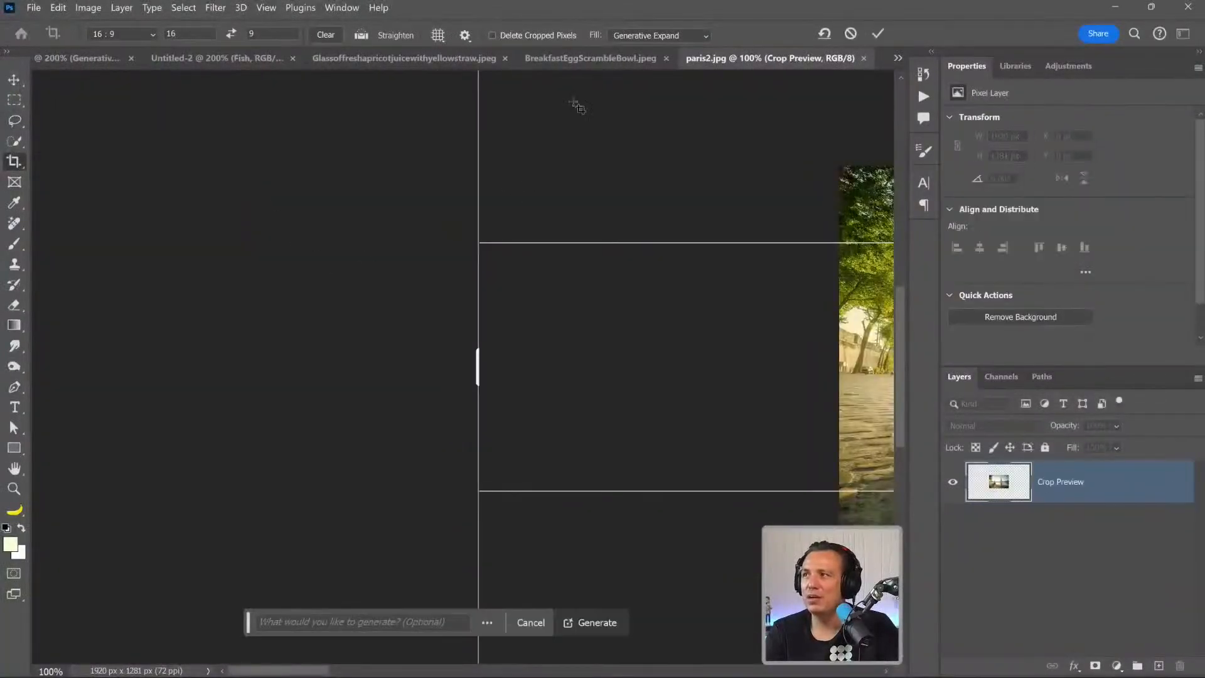
click(650, 35)
click(640, 36)
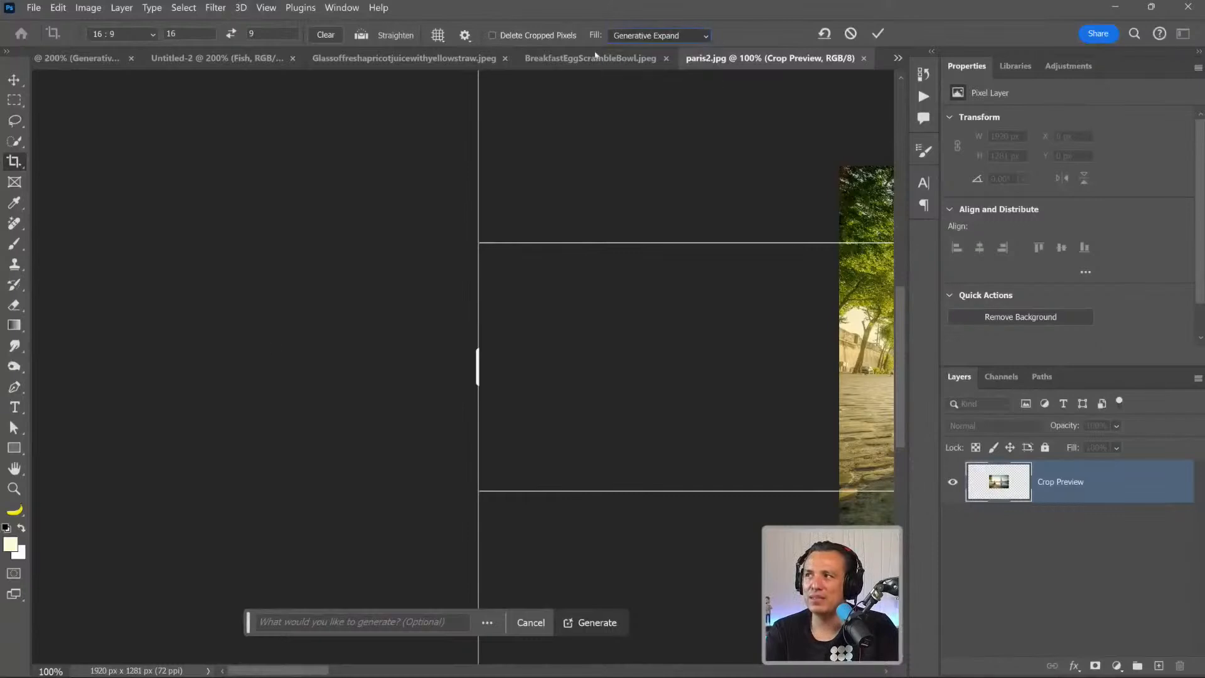
click(590, 621)
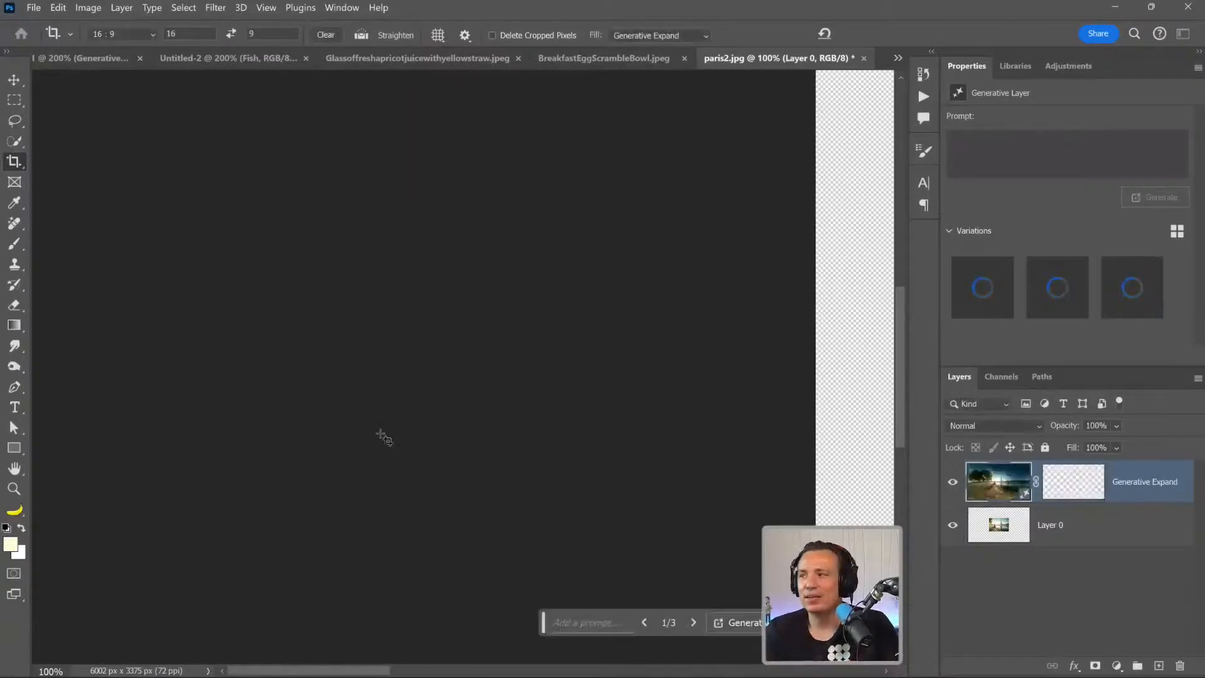
click(13, 472)
double_click(13, 474)
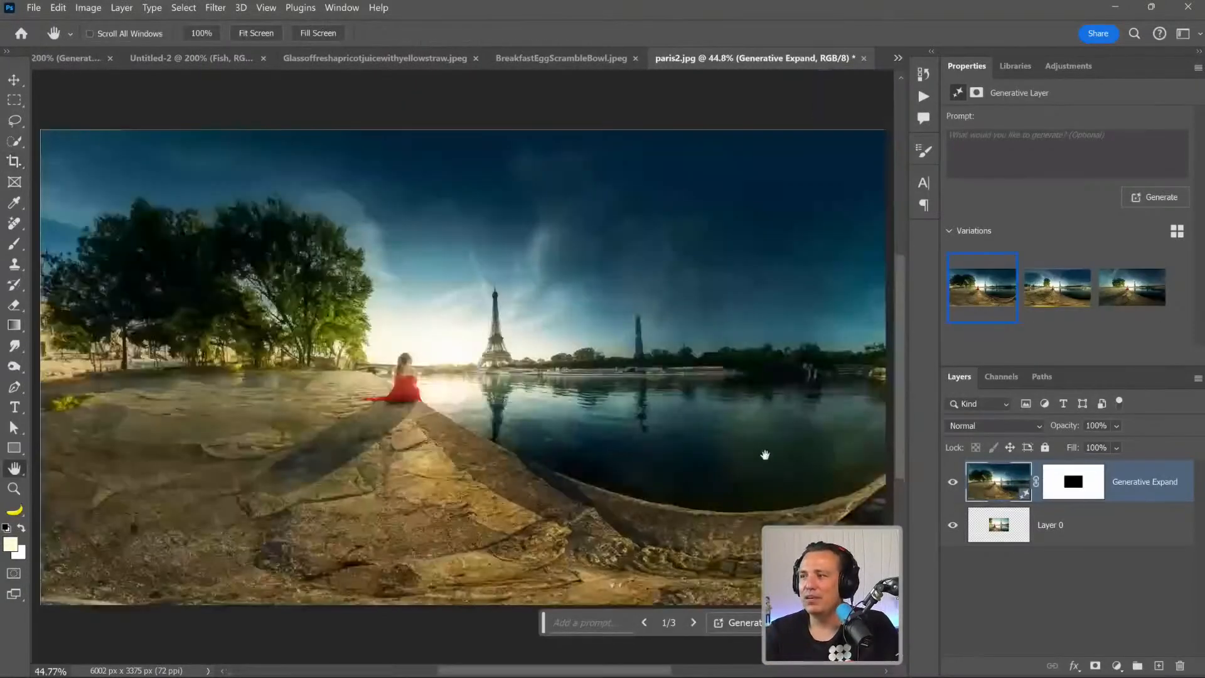
Compare the three generated expansions of the Paris photo and revert the image to its original size.
click(1058, 293)
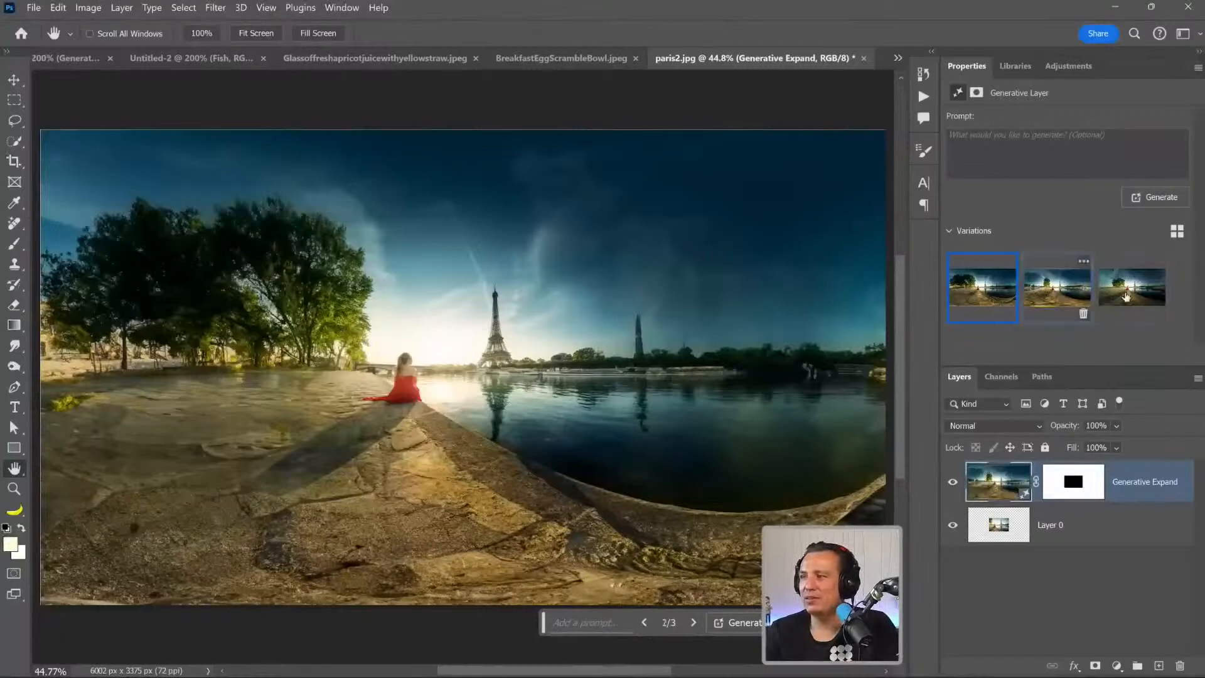
click(1126, 297)
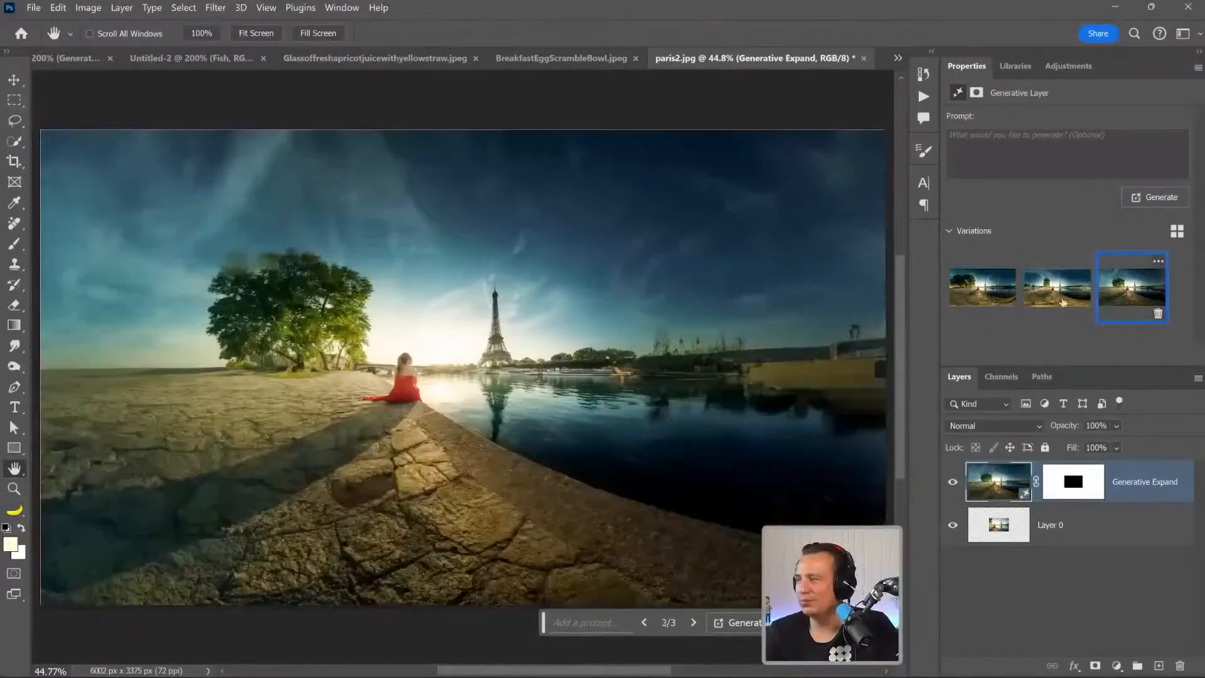
click(980, 289)
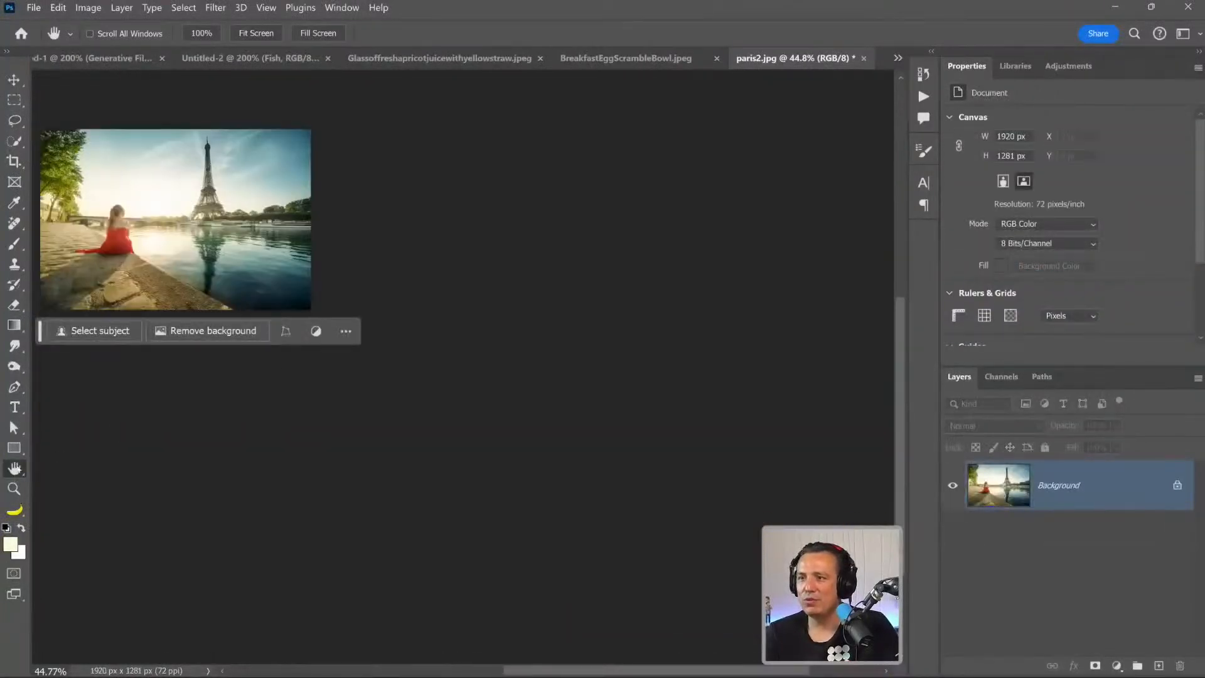
Crop the Paris photo to a 9:16 portrait framing the woman in red, with the fill set to Transparent.
key(ctrl+0)
scroll(444, 427, down, 5)
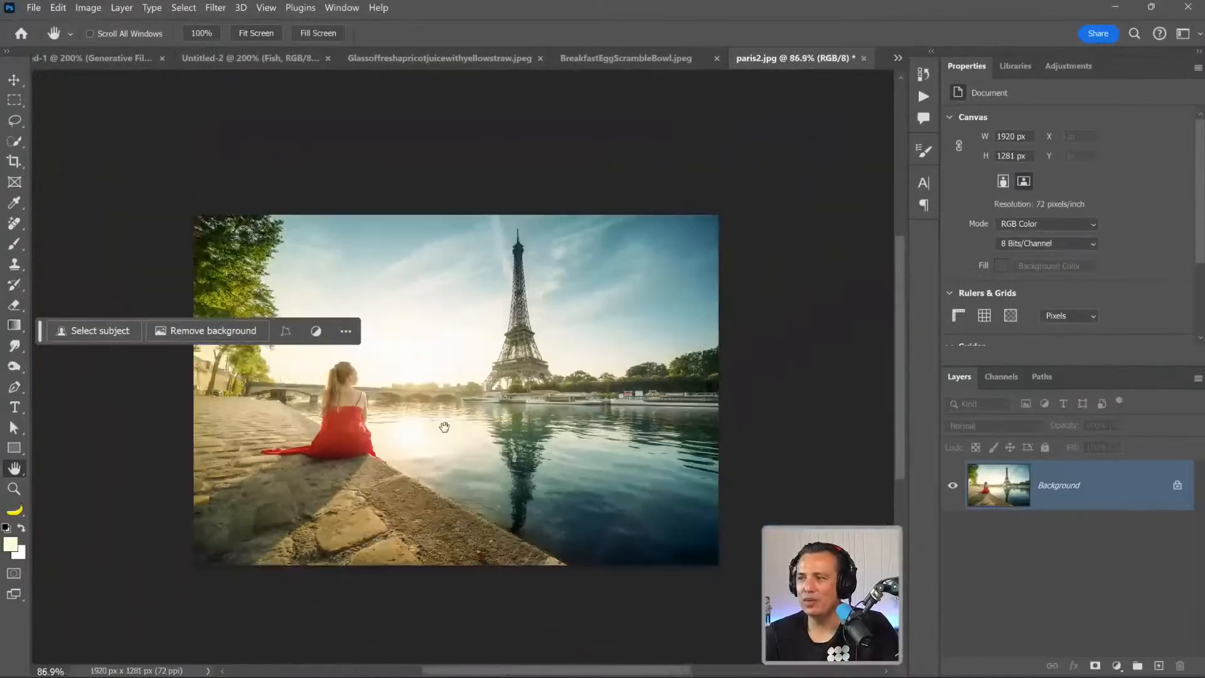
click(12, 162)
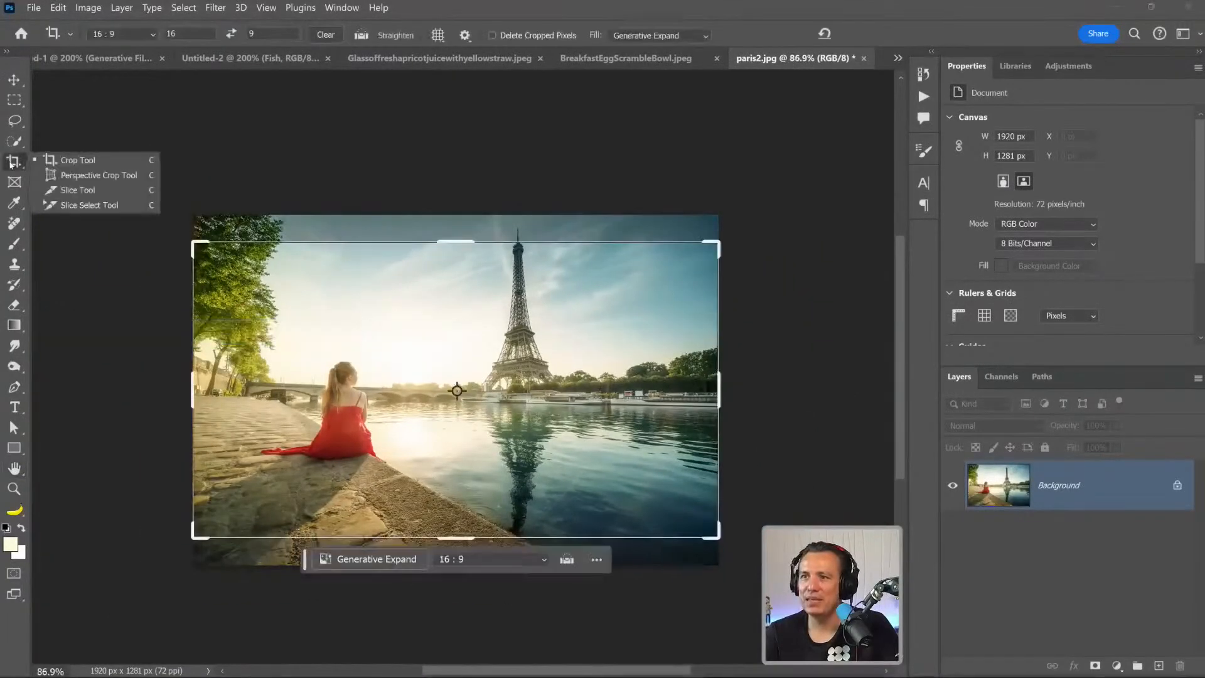
click(88, 161)
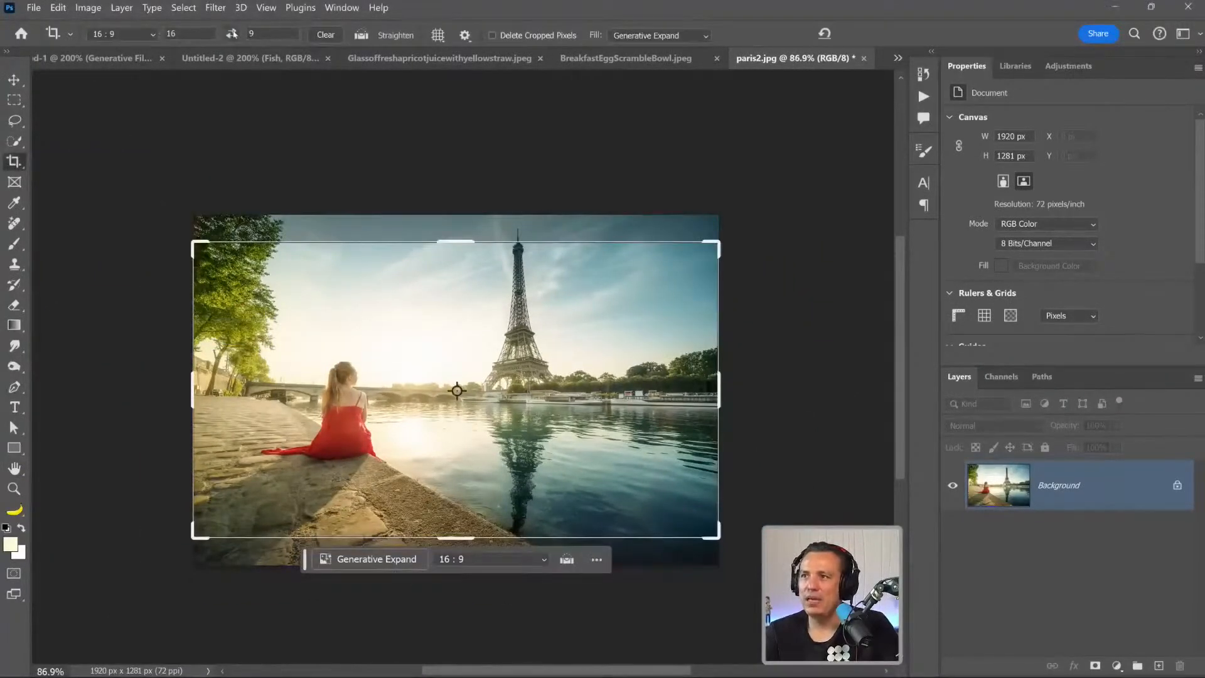
click(232, 33)
drag(396, 363, 424, 366)
click(659, 36)
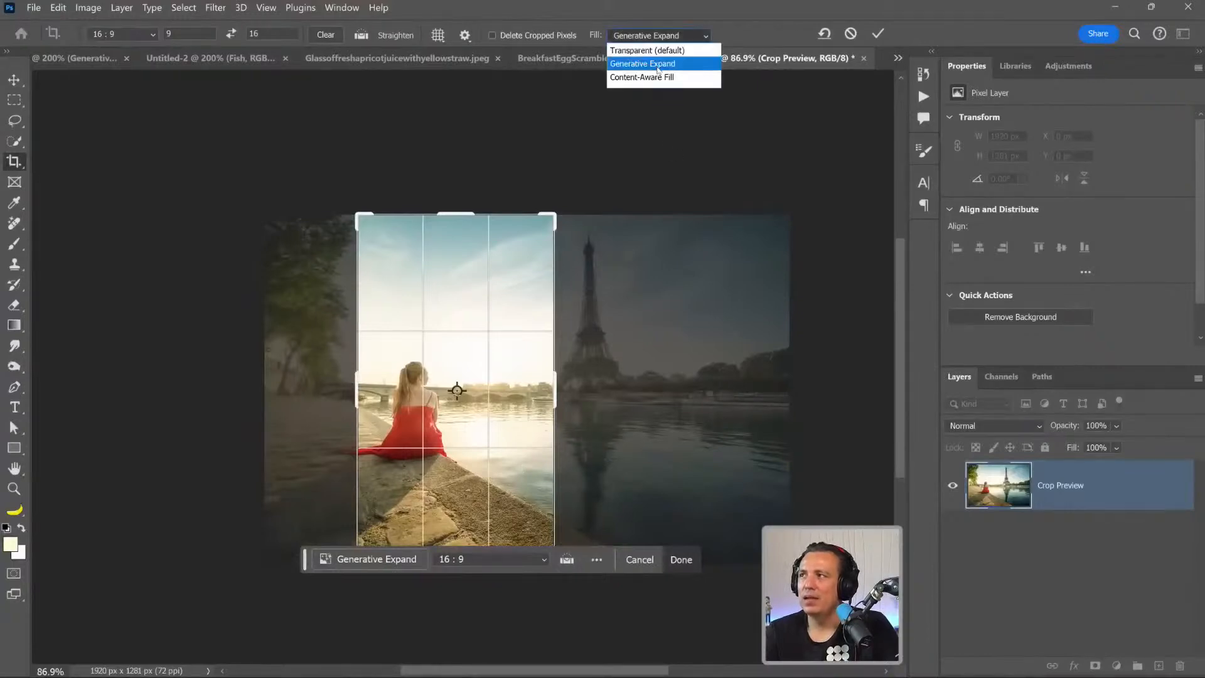
click(653, 53)
click(874, 36)
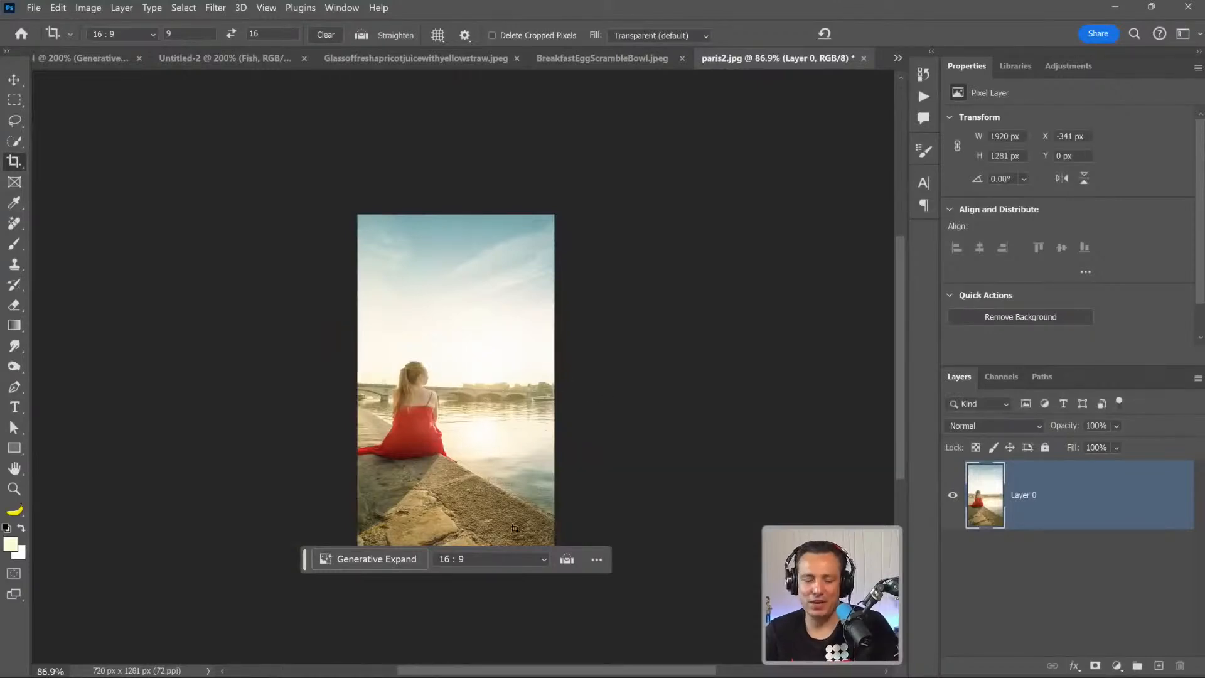
Try to squeeze the photo layer horizontally to 37.5% width so the woman and tower both fit the portrait canvas.
key(ctrl+z)
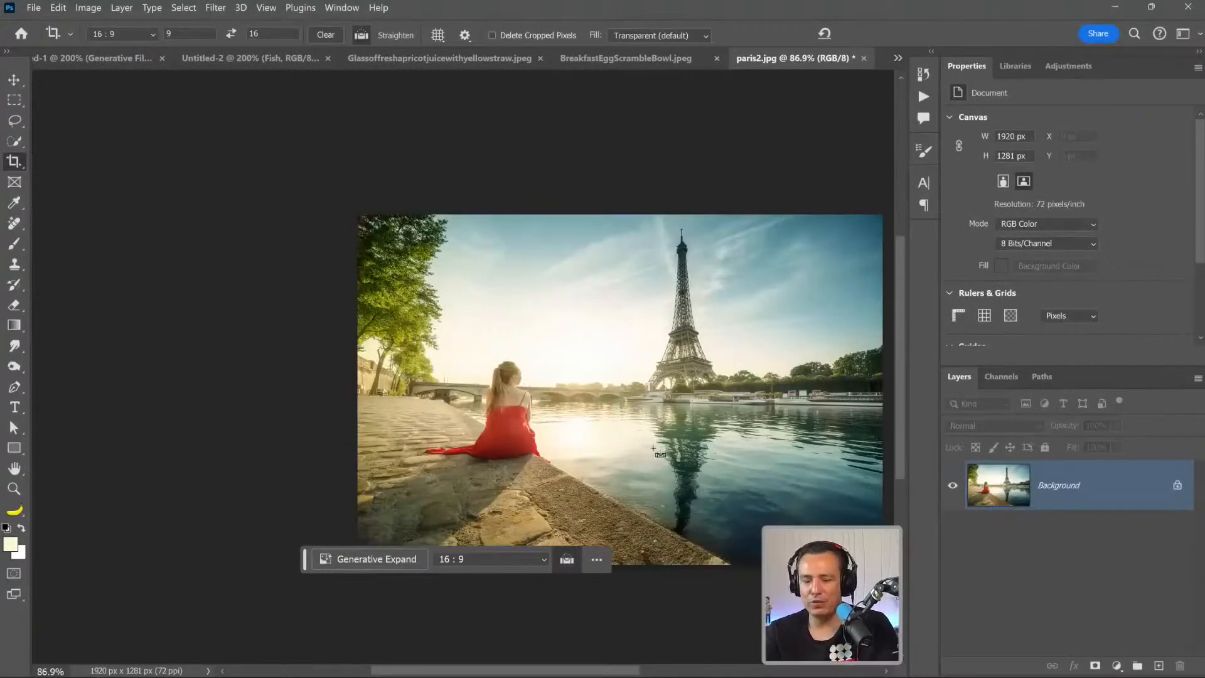
key(ctrl+shift+z)
key(ctrl+t)
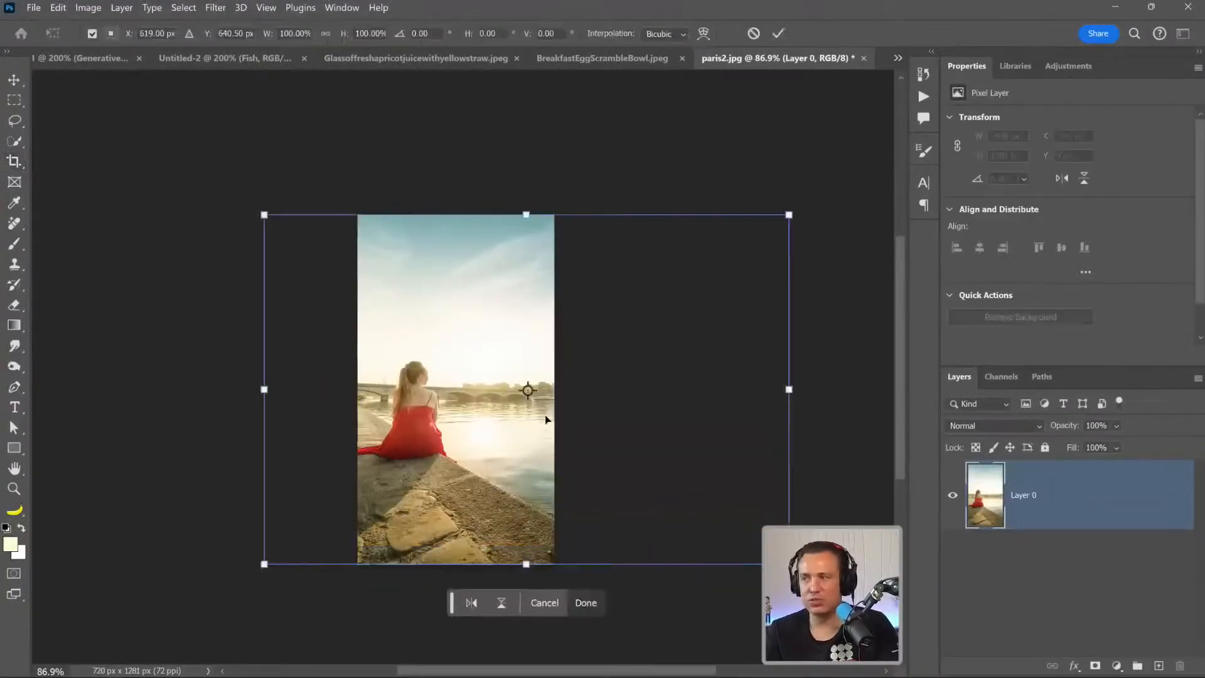
drag(788, 390, 613, 402)
drag(591, 415, 514, 427)
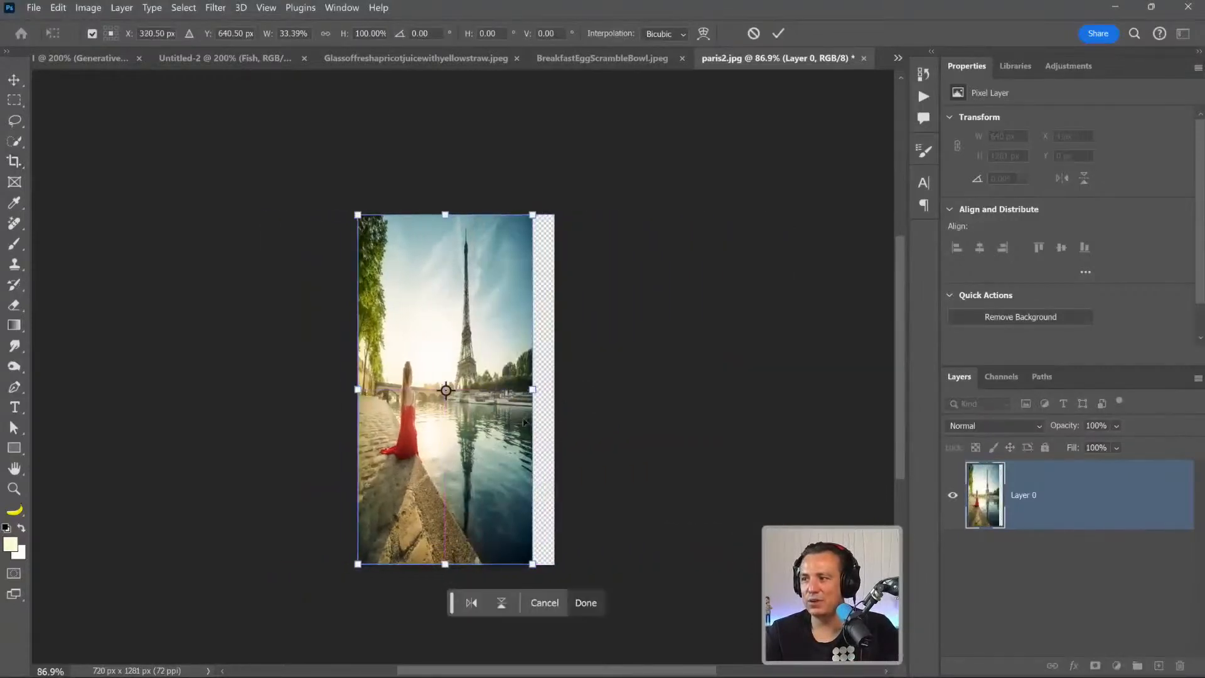
drag(532, 388, 554, 389)
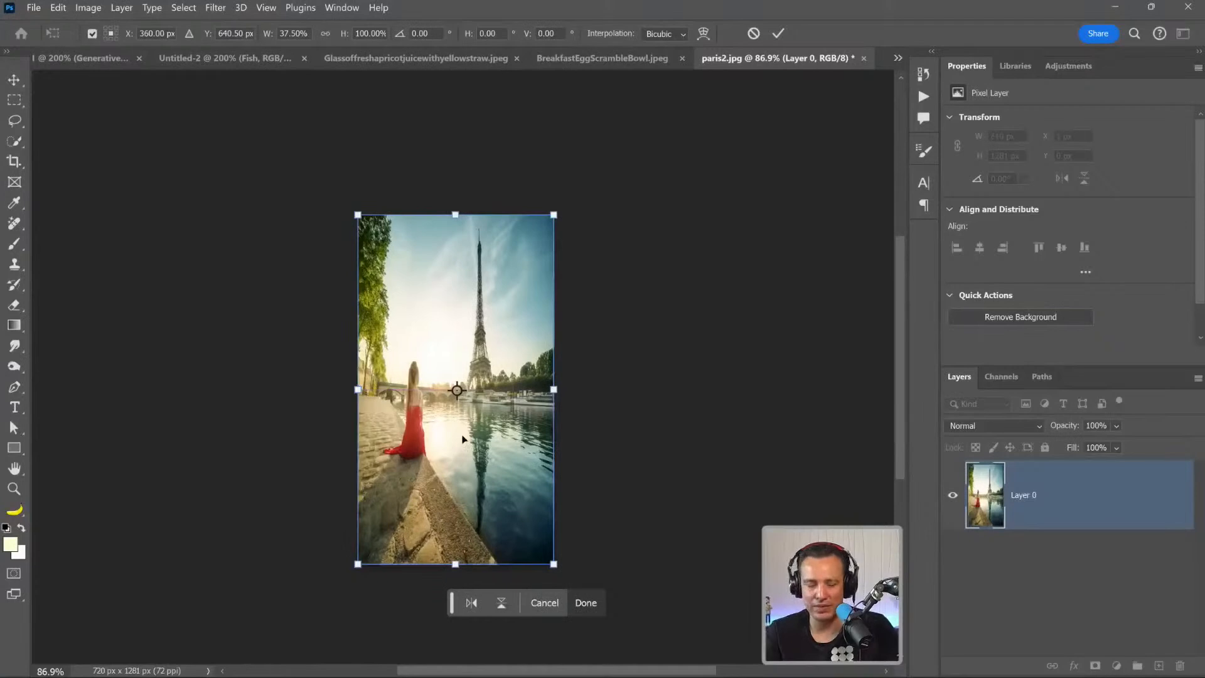
key(Escape)
Undo the portrait crop to restore the full Paris photo.
key(c)
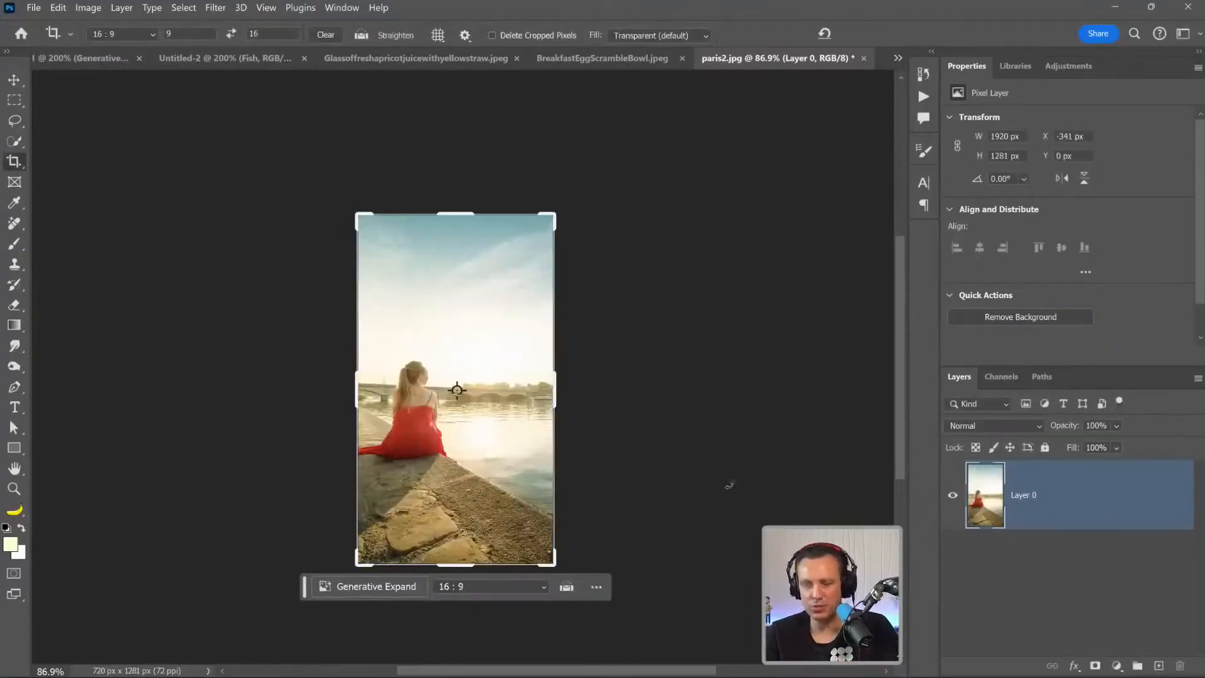
key(ctrl+z)
key(Escape)
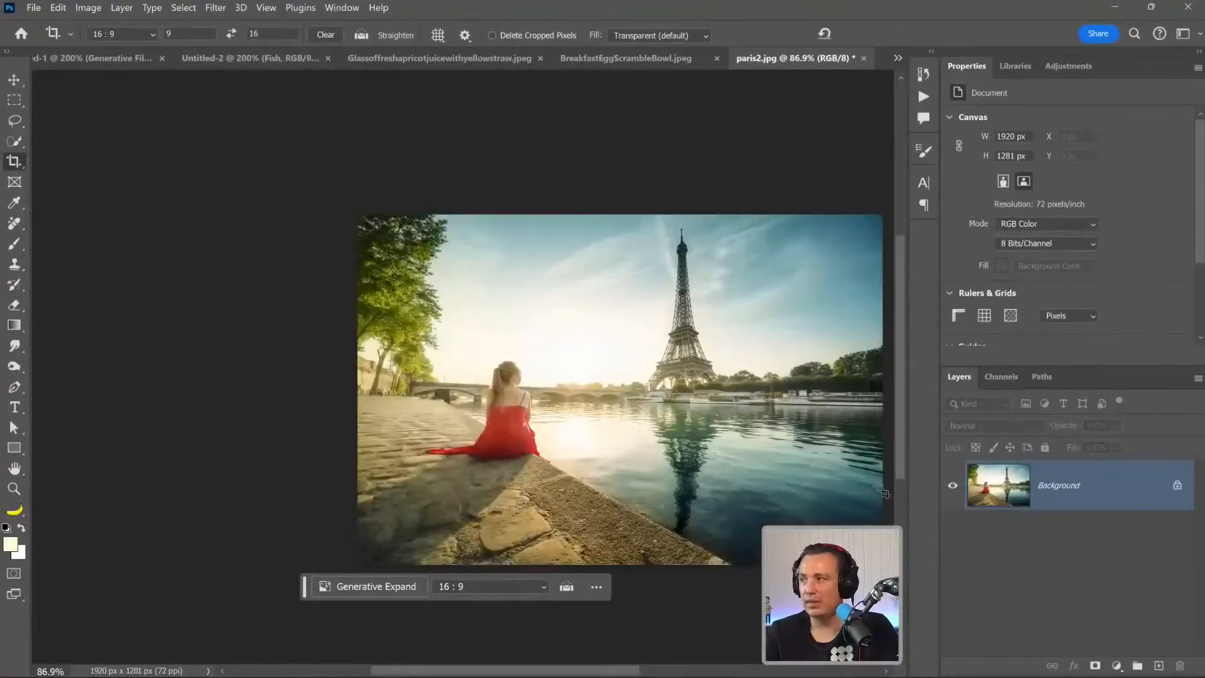
Lasso the photo's right part with the Eiffel Tower and its reflection, about 964 x 1281 px, and copy it to a new layer.
drag(667, 374, 532, 374)
click(14, 120)
mouse_move(751, 214)
mouse_down()
mouse_move(542, 212)
mouse_move(507, 364)
mouse_up()
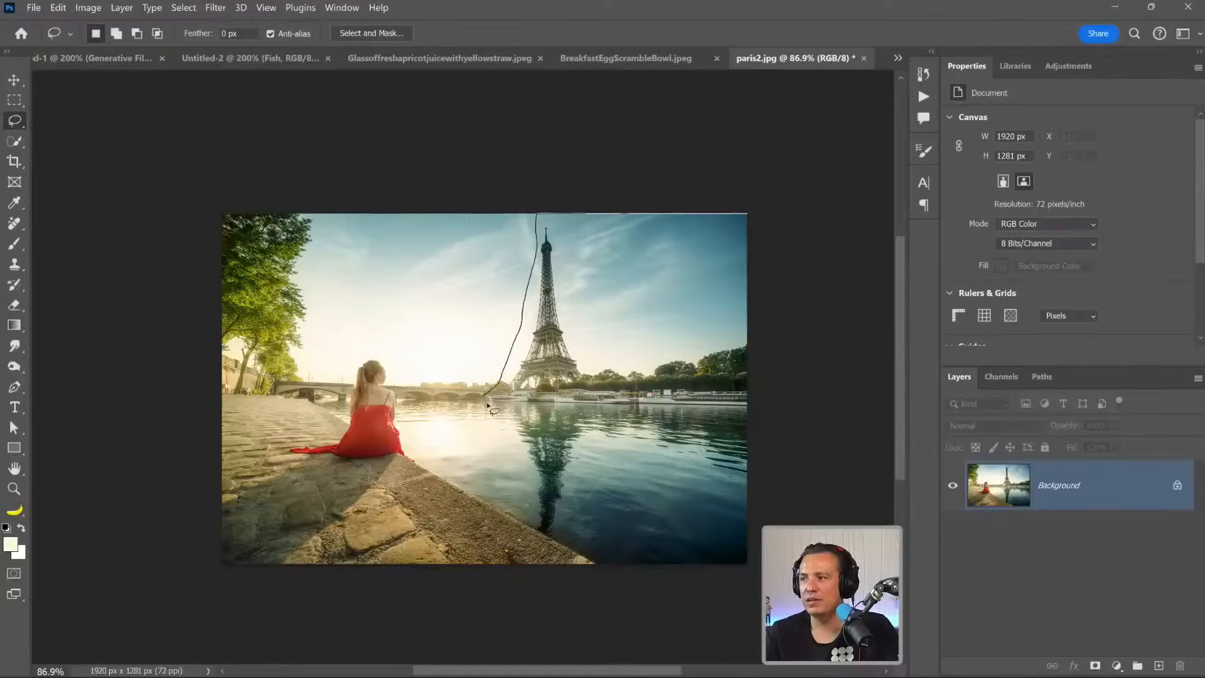
mouse_move(510, 442)
mouse_down()
mouse_move(535, 482)
mouse_move(528, 567)
mouse_move(579, 595)
mouse_move(752, 596)
mouse_move(790, 476)
mouse_move(784, 215)
mouse_up()
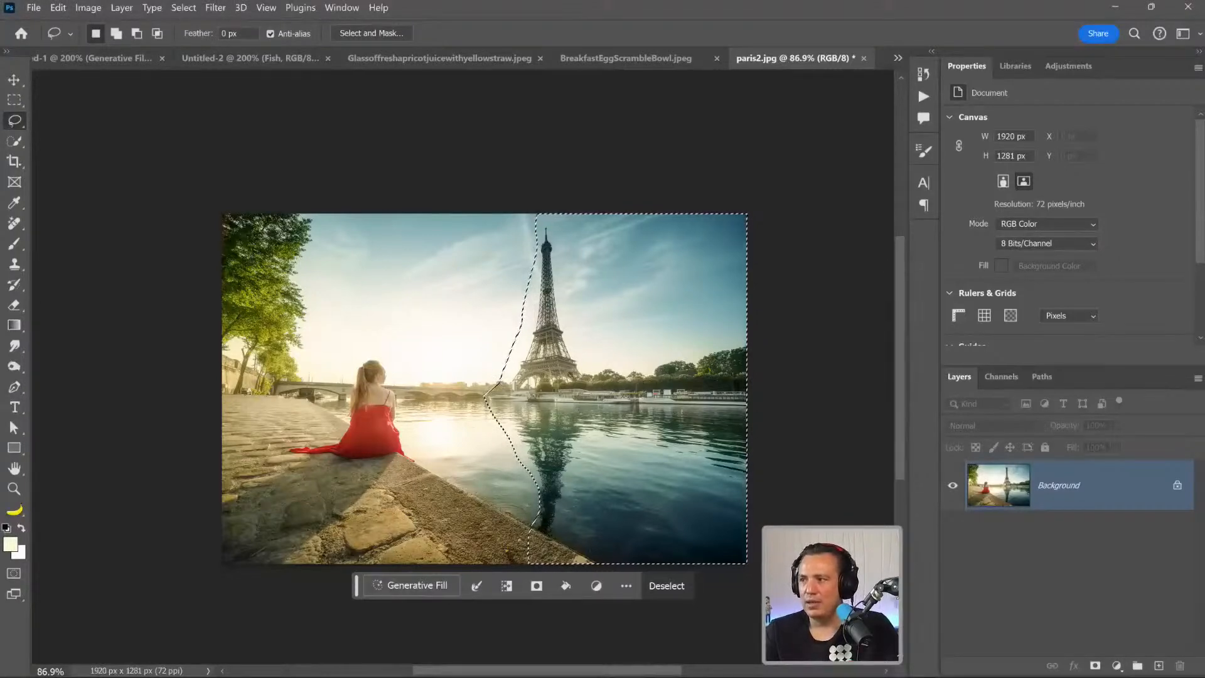
key(ctrl+j)
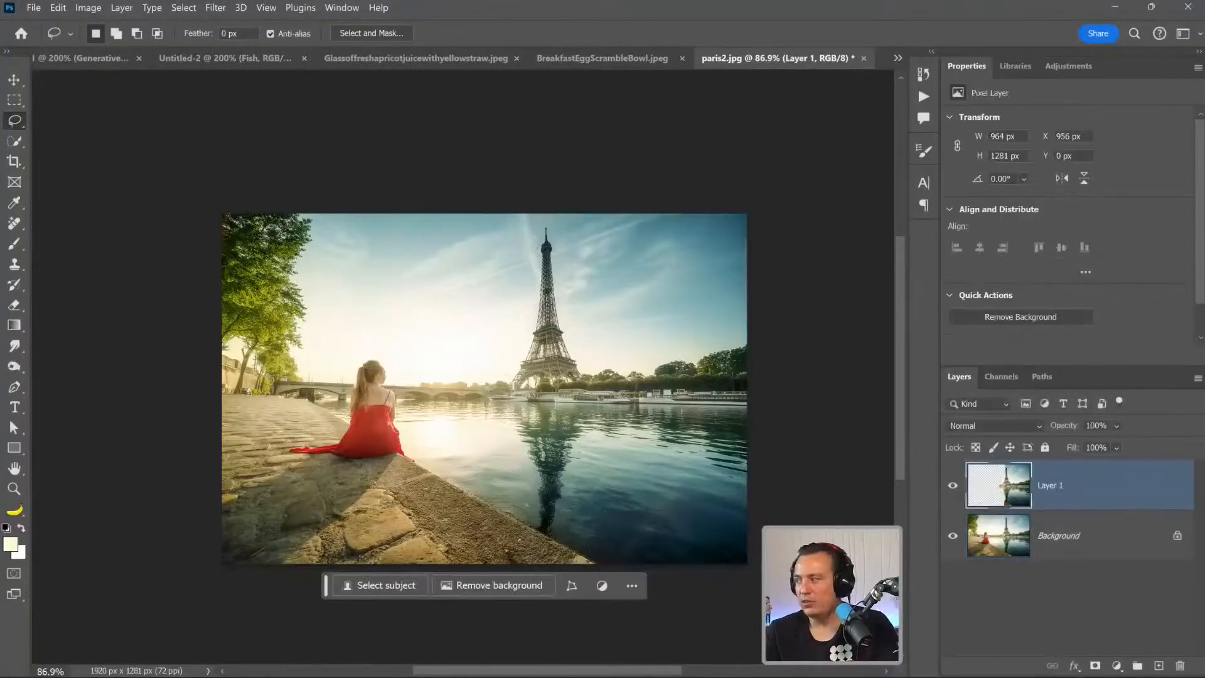
click(953, 544)
click(952, 544)
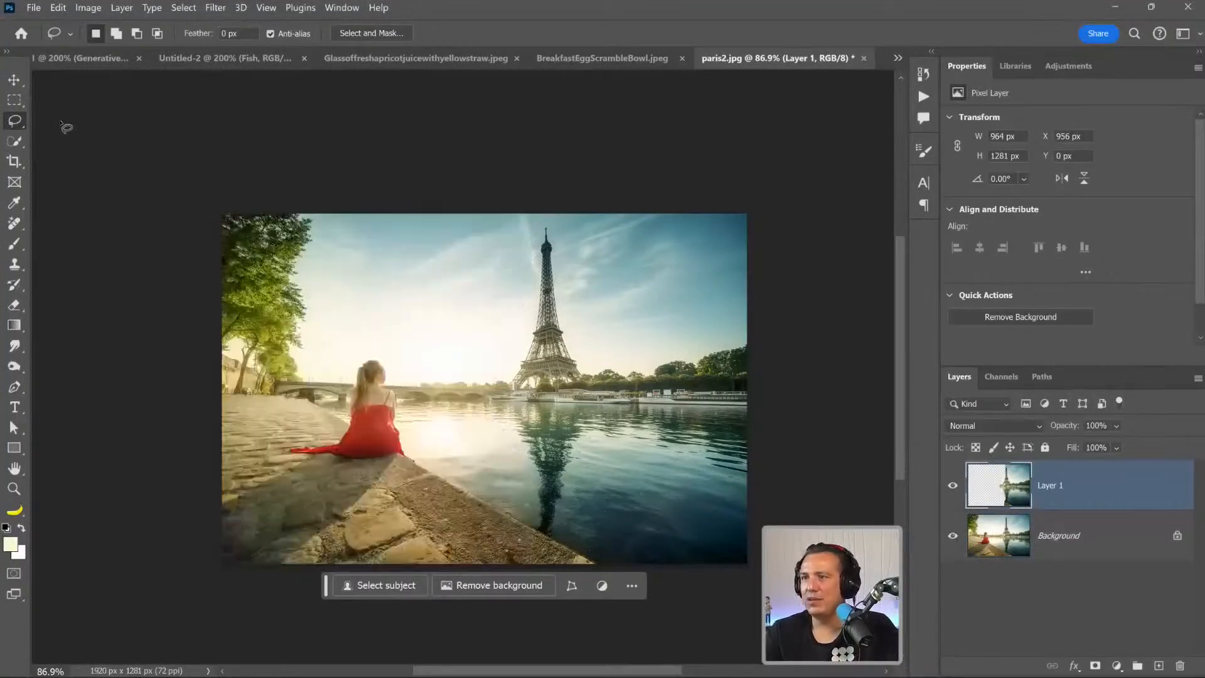
Crop to a 9:16 portrait around the woman and move the tower layer to about X 361 px, beside her.
key(c)
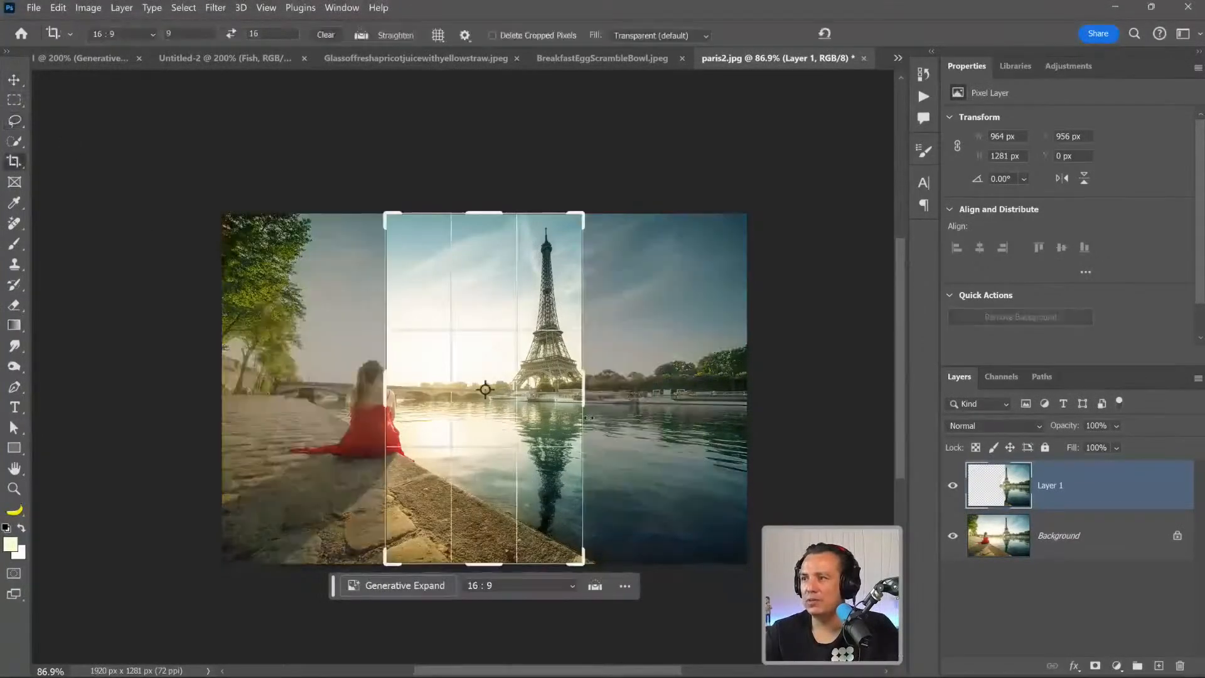
drag(547, 418, 576, 420)
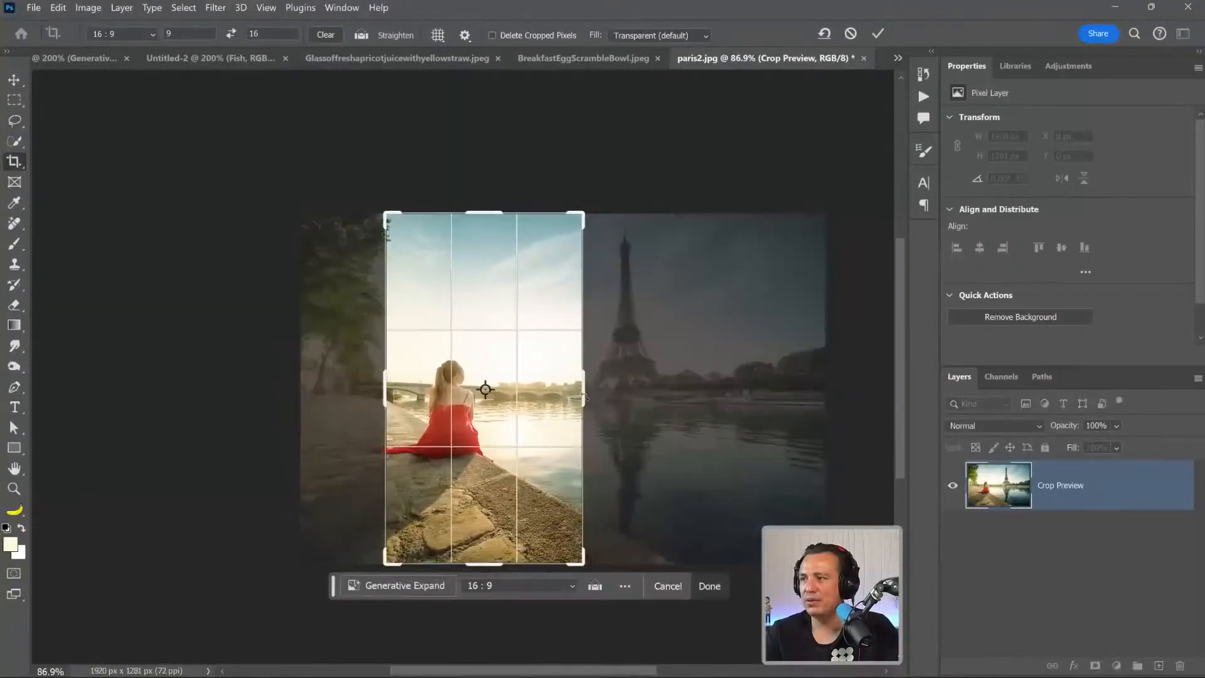
click(877, 33)
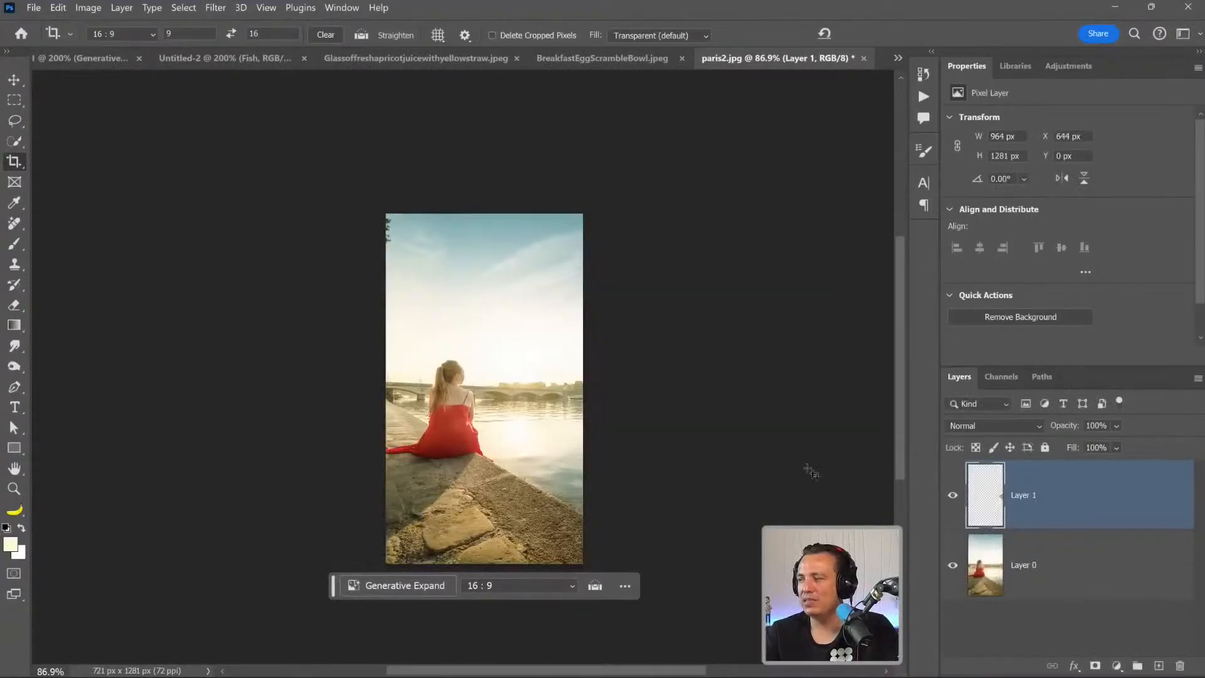
click(14, 80)
drag(747, 363, 669, 354)
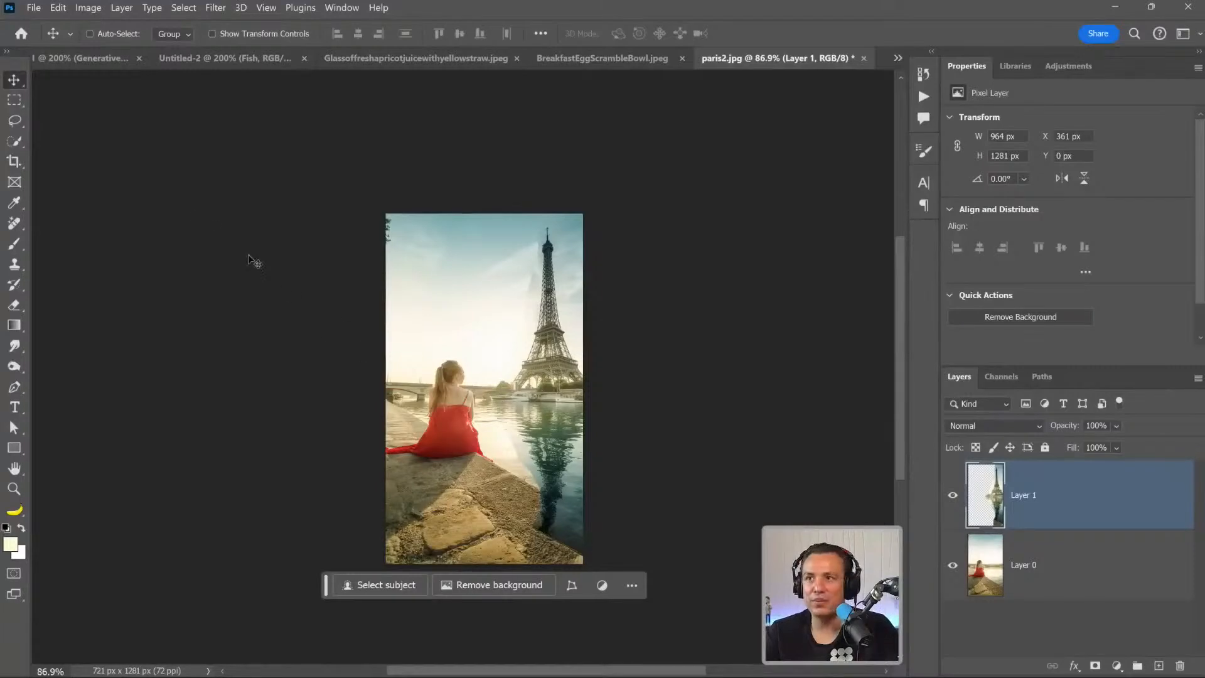
Lasso the seam between the woman and the tower, about 401 x 1276 px, and run Generative Fill on it without a prompt.
click(15, 120)
click(55, 124)
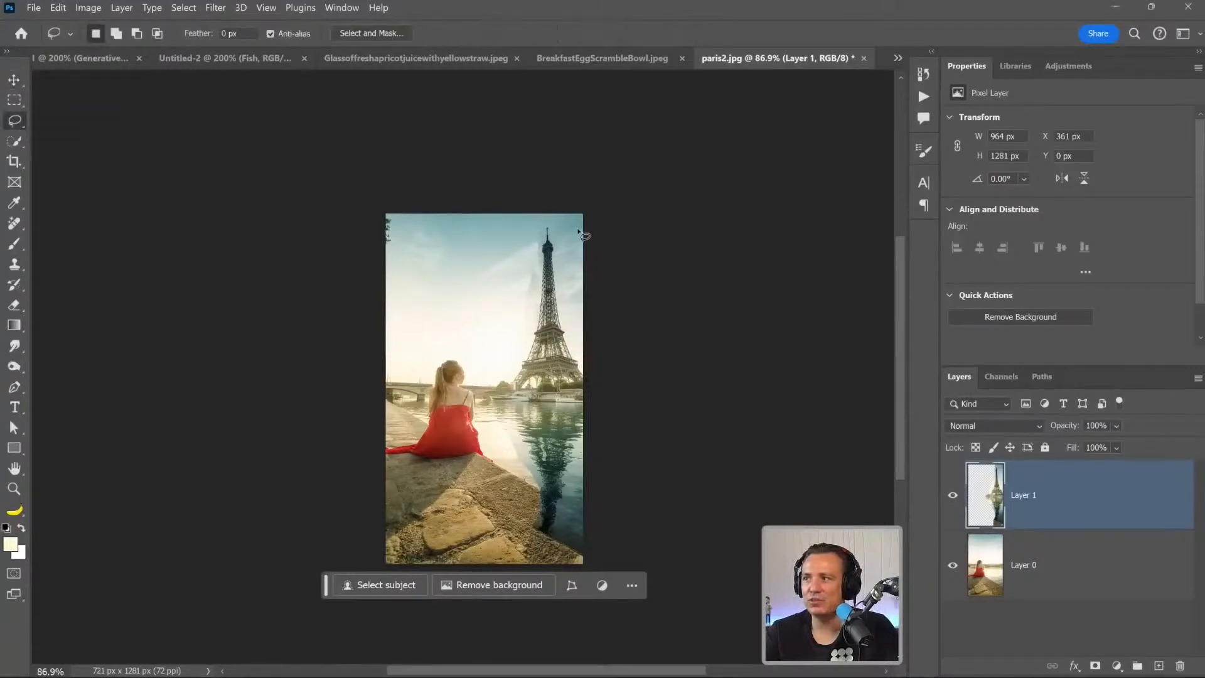
mouse_move(584, 231)
mouse_down()
mouse_move(543, 237)
mouse_move(525, 351)
mouse_move(489, 400)
mouse_move(519, 420)
mouse_move(552, 486)
mouse_move(590, 504)
mouse_move(591, 562)
mouse_move(530, 543)
mouse_move(529, 509)
mouse_move(494, 430)
mouse_up()
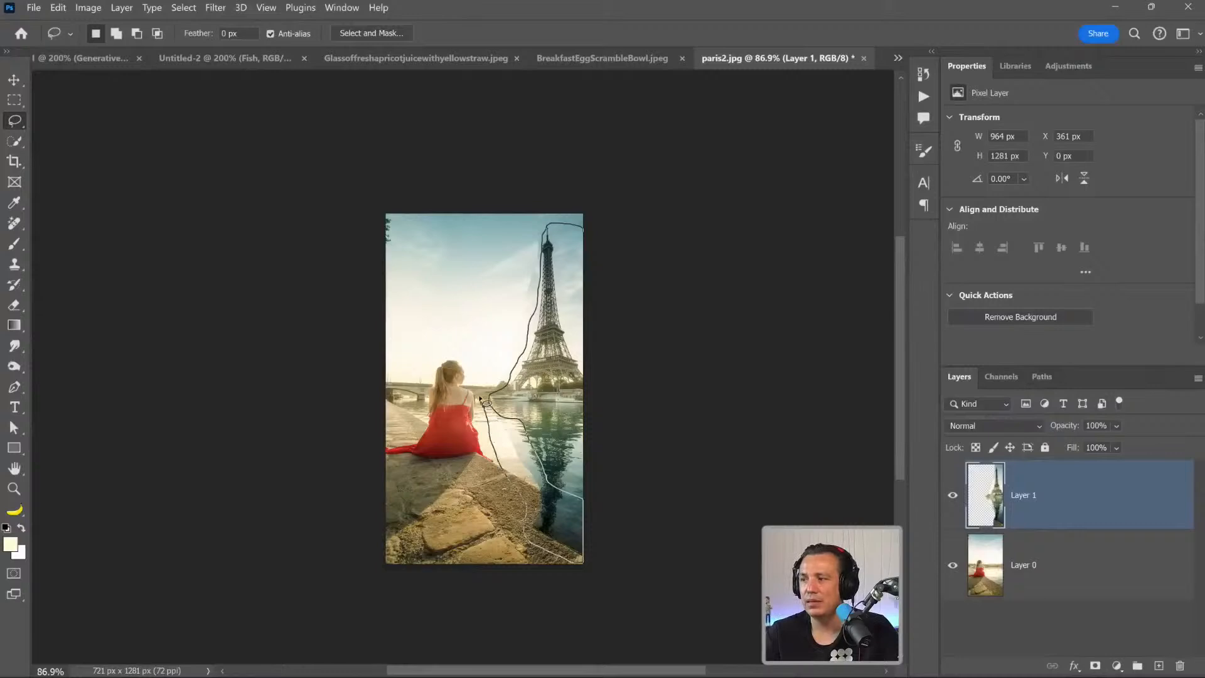
mouse_move(481, 349)
mouse_down()
mouse_move(476, 279)
mouse_move(502, 232)
mouse_up()
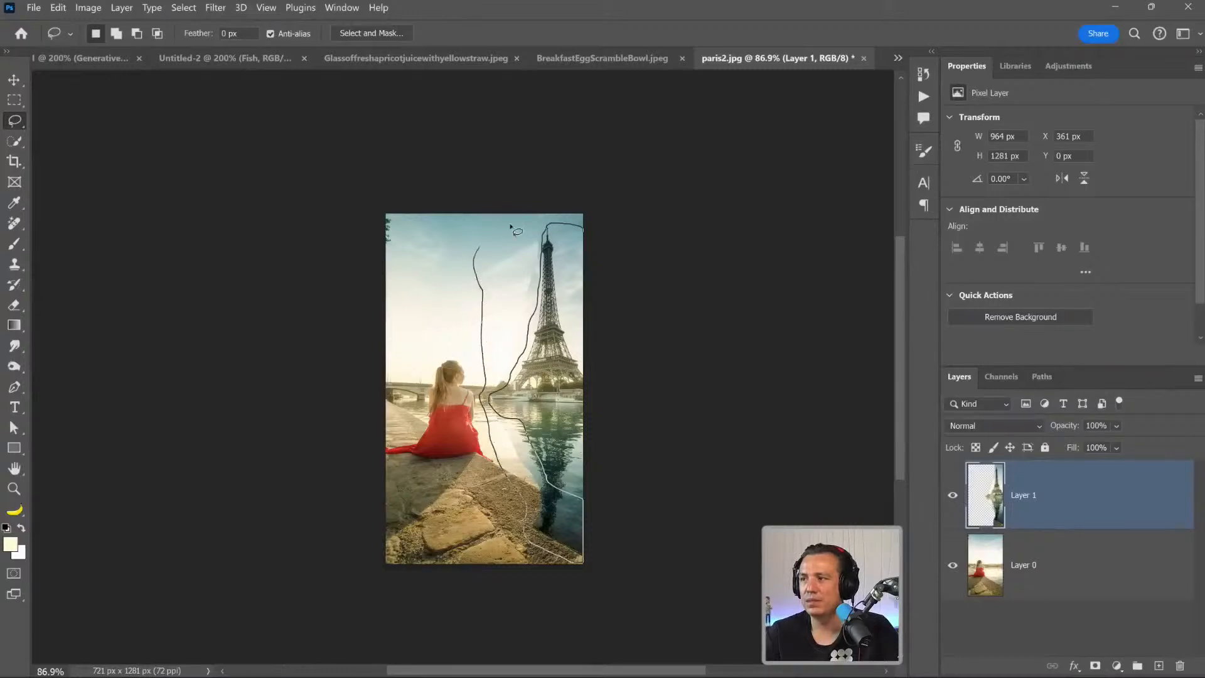
drag(600, 191, 604, 200)
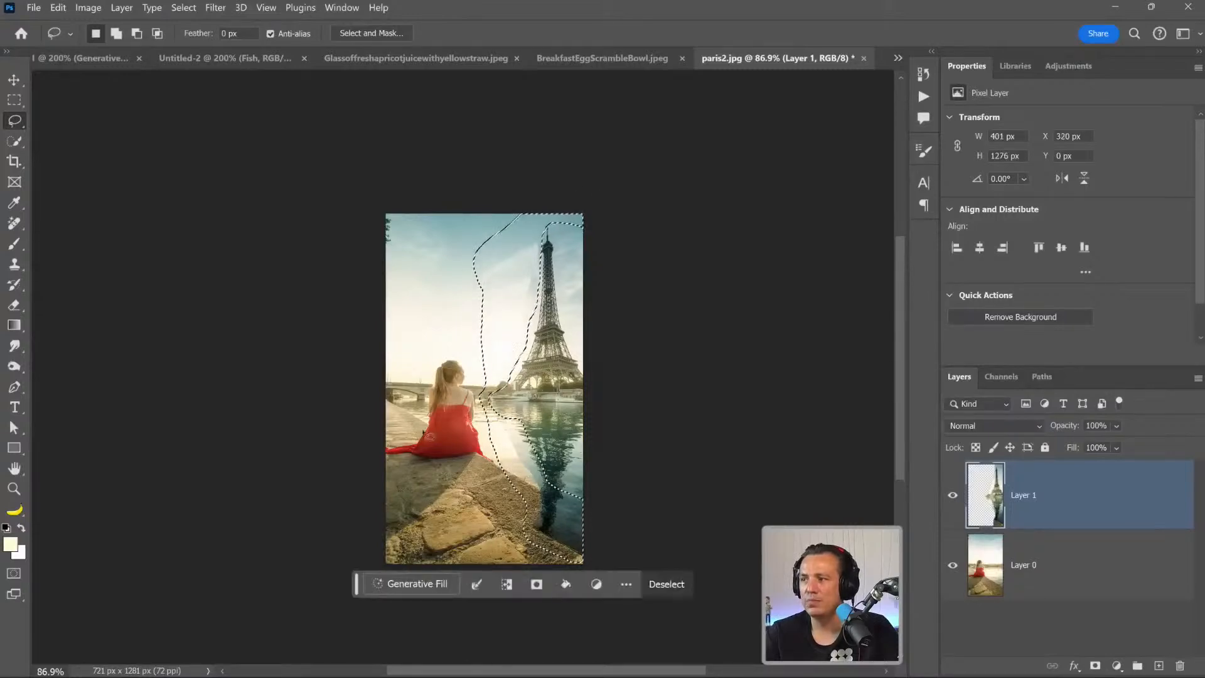
click(410, 584)
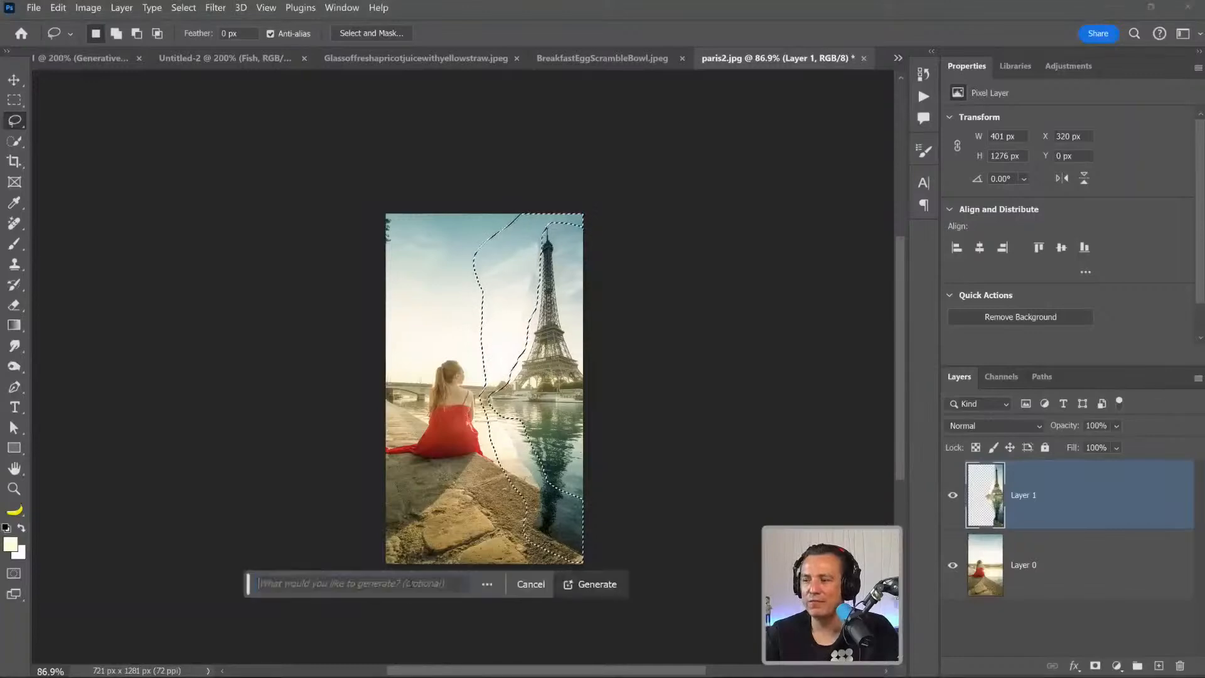
click(607, 588)
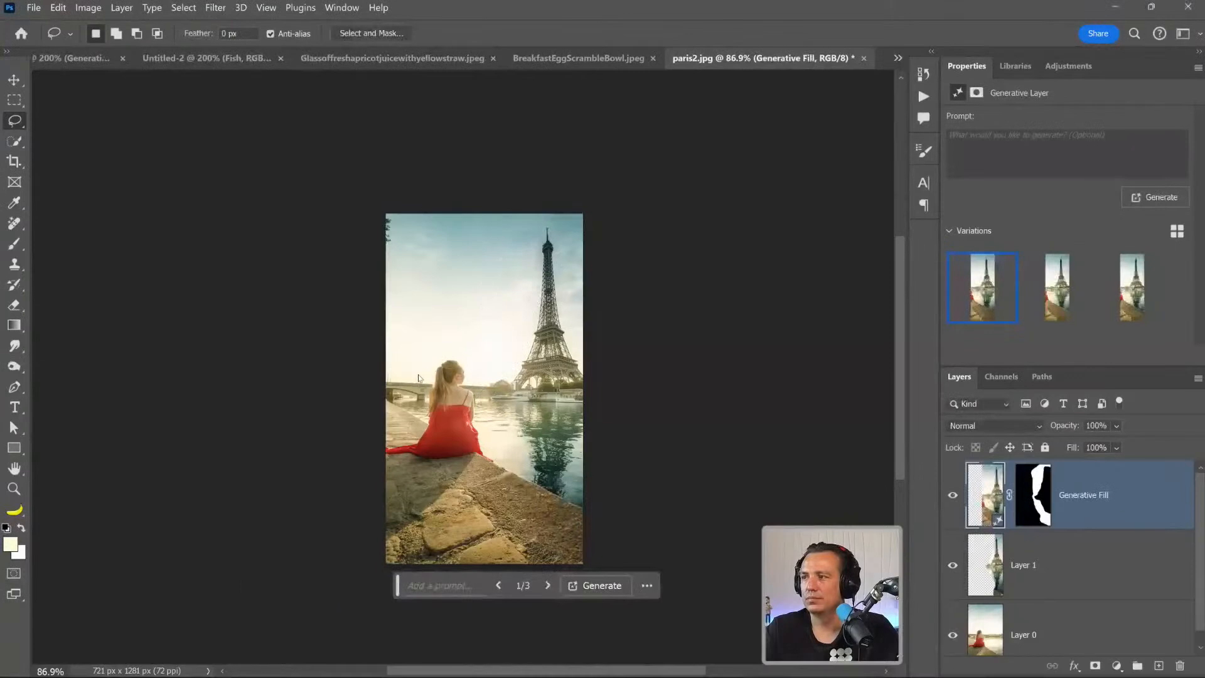
Compare the three generated seam variations with the whole portrait fitted in view, ending on the first one.
click(13, 488)
click(526, 391)
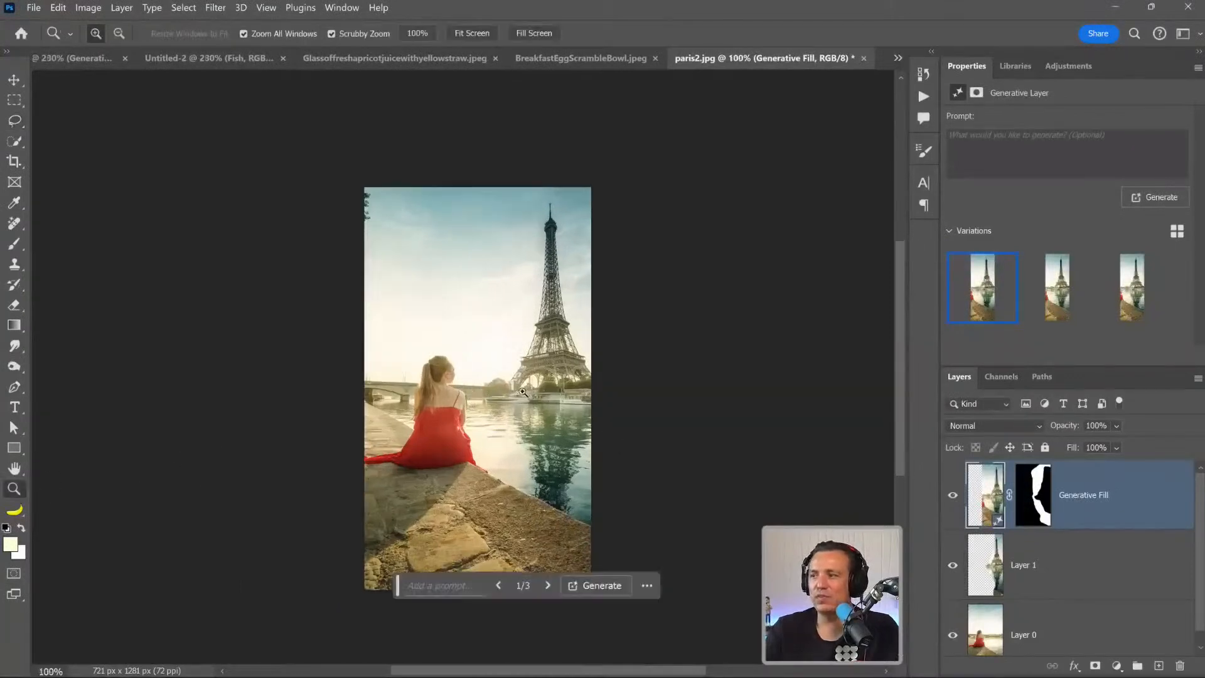
double_click(14, 469)
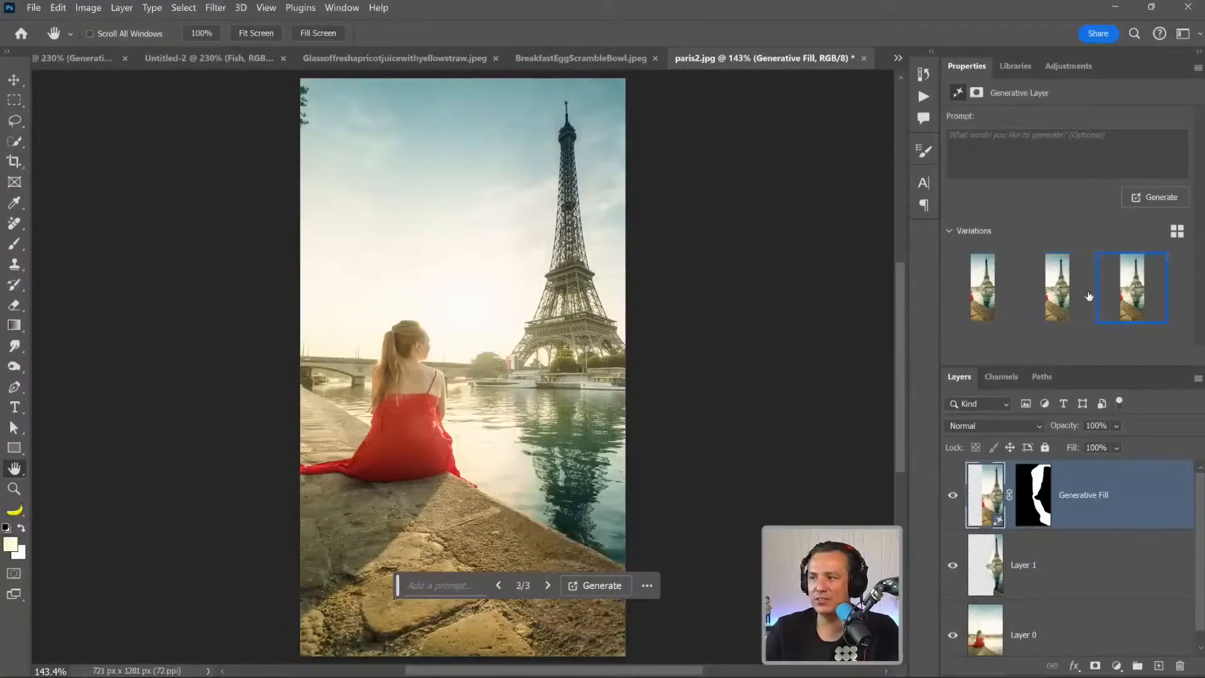
click(1063, 294)
click(994, 293)
click(1138, 294)
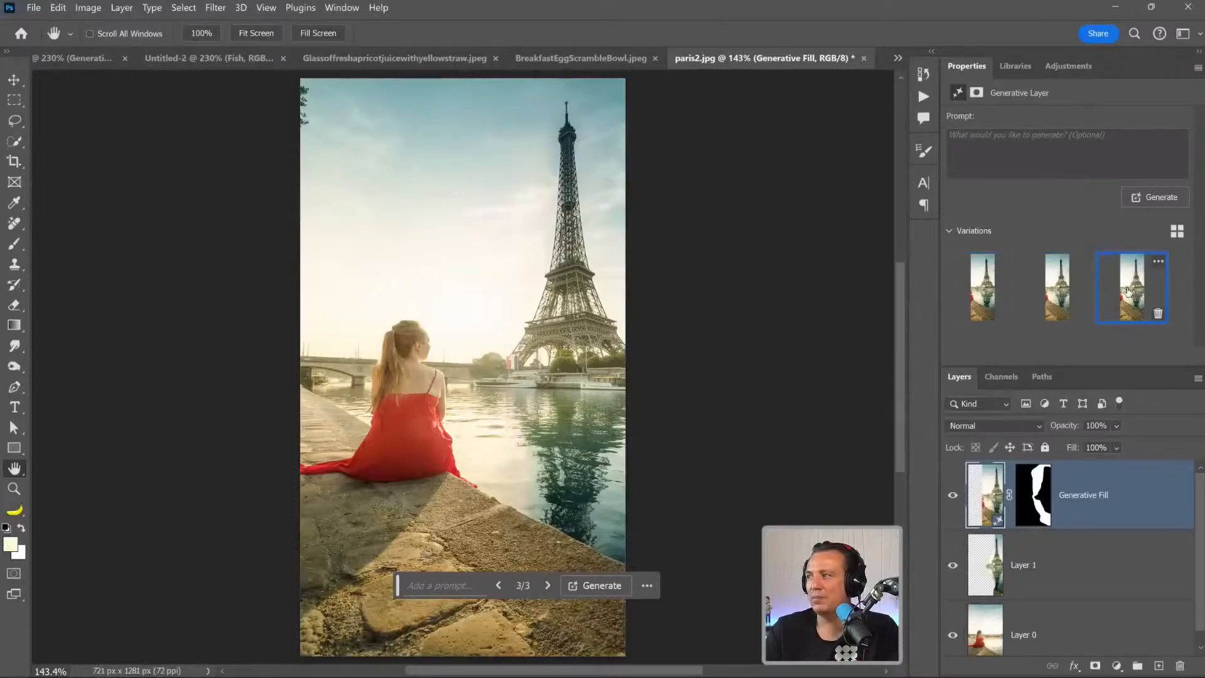
click(1036, 294)
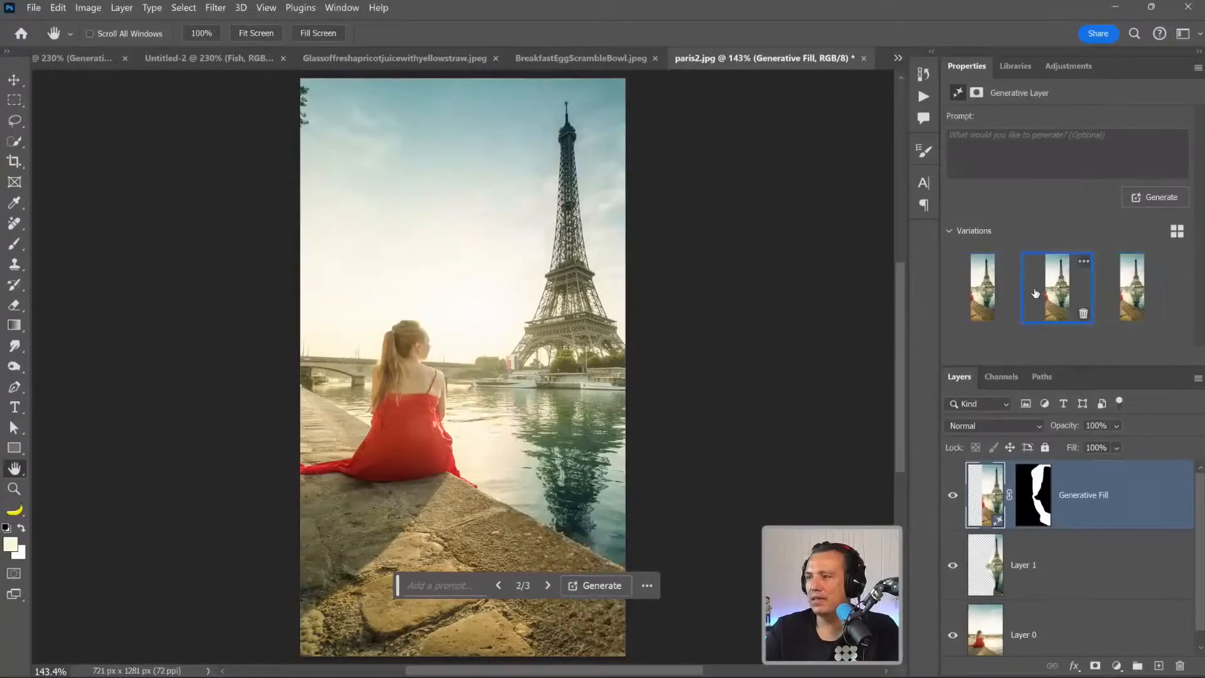
click(1113, 286)
click(983, 287)
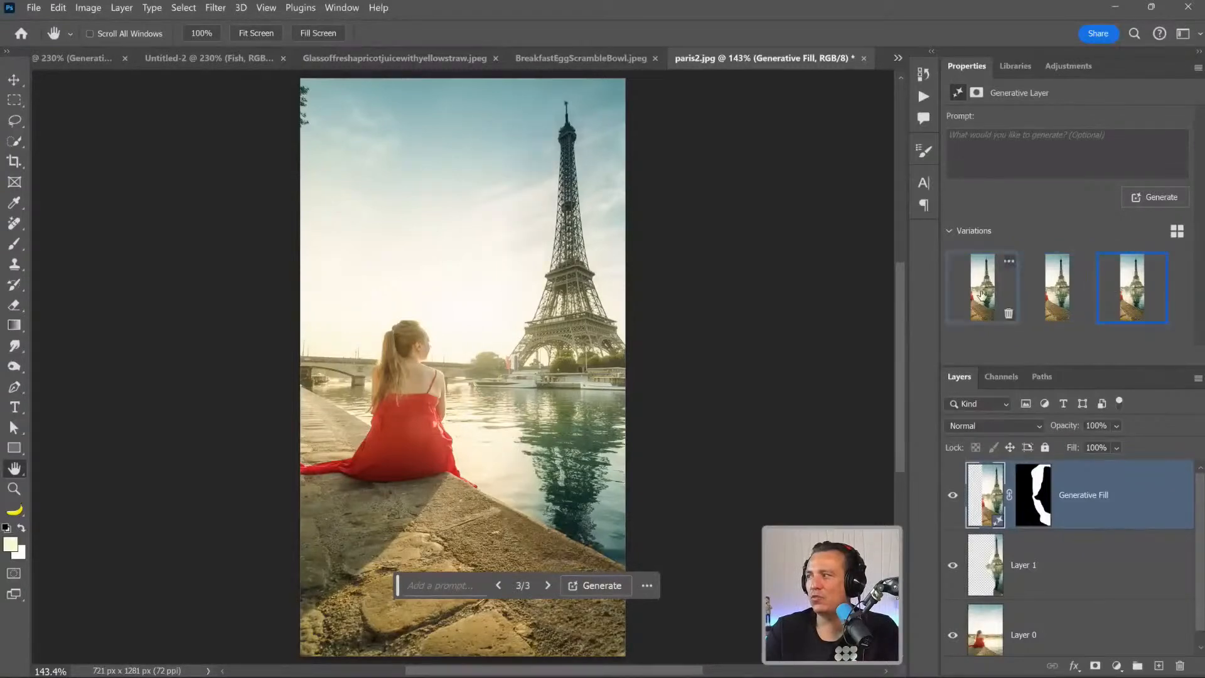
click(1114, 295)
click(979, 294)
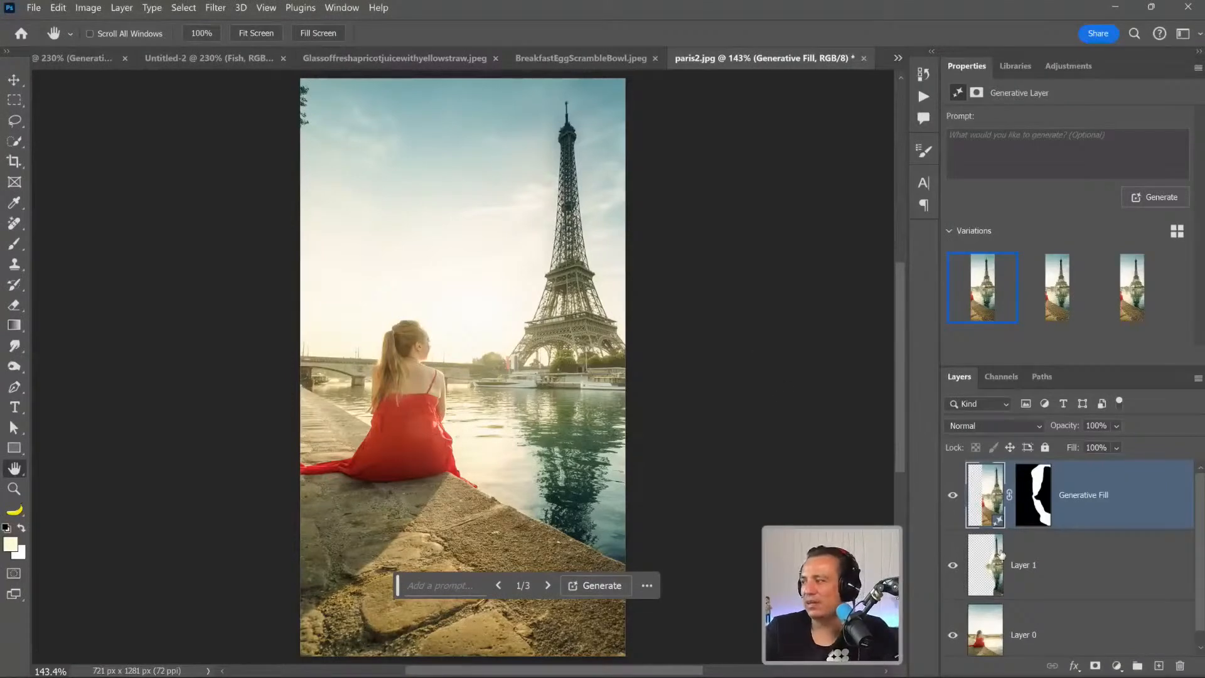
Duplicate Layer 0 and shift the copy right to about X -210 px, bringing the tree foliage into the portrait.
click(1009, 625)
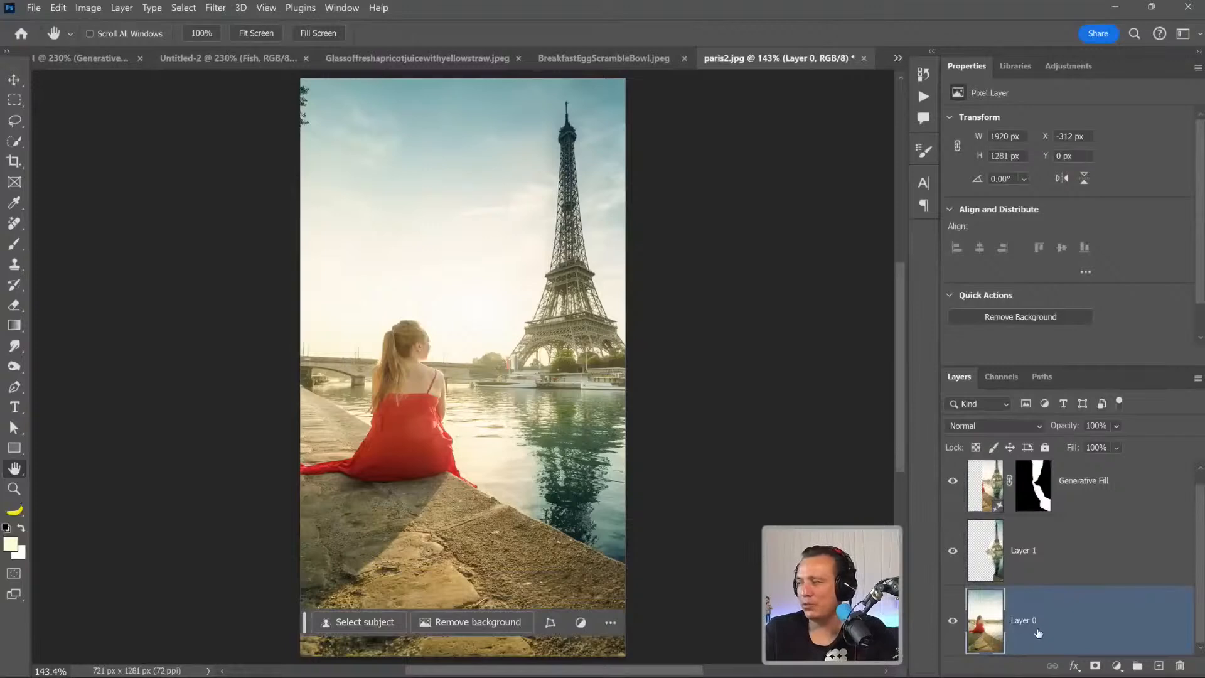
key(ctrl+j)
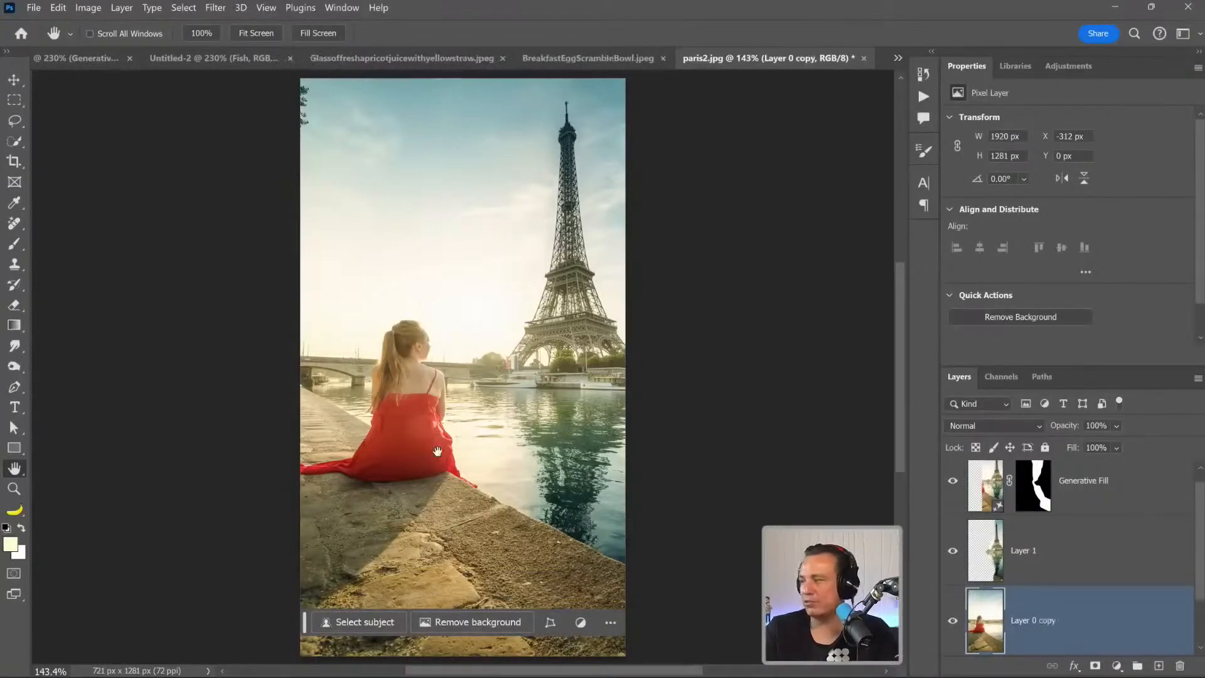
key(v)
drag(251, 382, 346, 391)
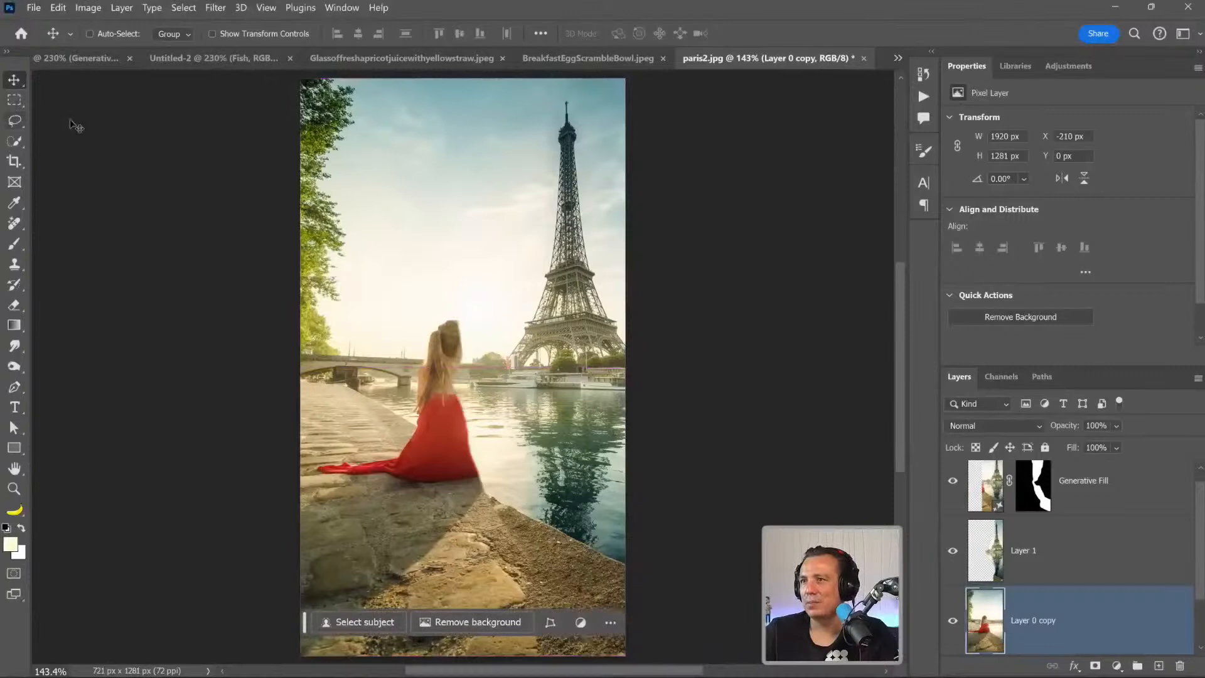
mouse_move(379, 189)
mouse_down()
mouse_move(410, 189)
mouse_move(395, 188)
mouse_up()
Rotate the Layer 0 copy slightly clockwise and reposition it to about X -359 px, Y -75 px.
key(ctrl+t)
drag(132, 181, 198, 124)
drag(420, 312, 363, 336)
key(Return)
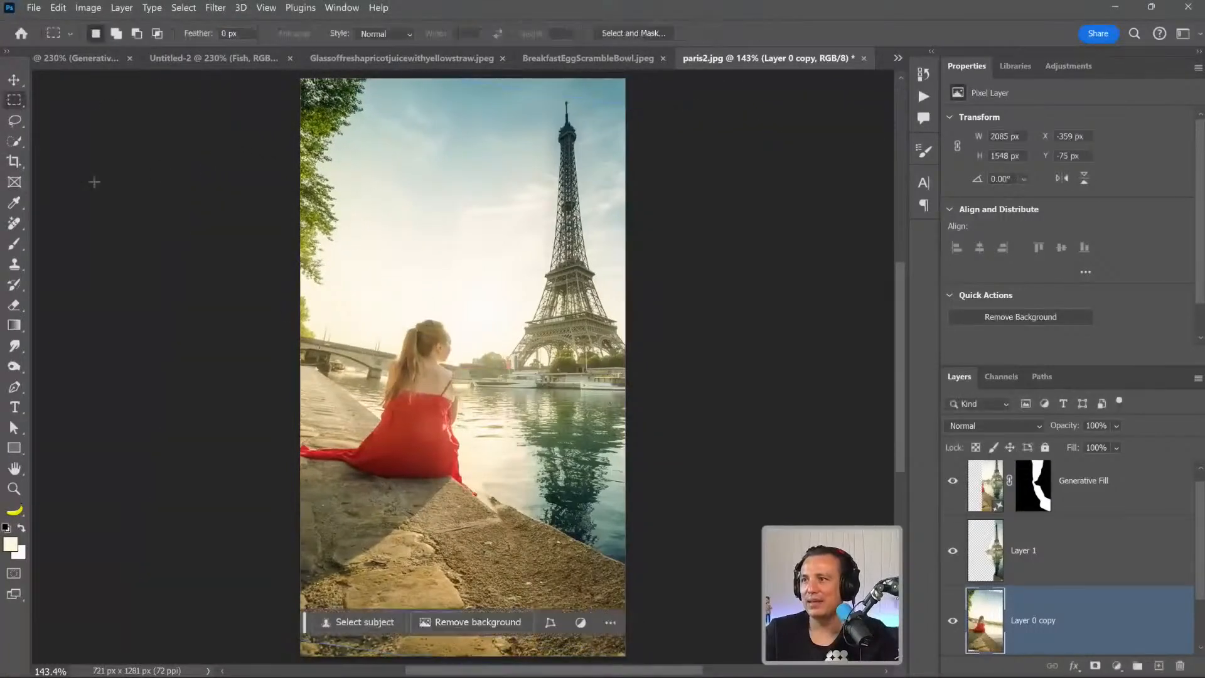
Lasso the tree foliage in the upper-left corner of the photo, about 273 x 480 px, and mask the Layer 0 copy to it.
key(l)
mouse_move(284, 285)
mouse_down()
mouse_move(302, 292)
mouse_move(359, 258)
mouse_move(442, 63)
mouse_move(323, 60)
mouse_move(295, 73)
mouse_up()
key(shift)
mouse_move(367, 102)
mouse_down()
mouse_move(282, 70)
mouse_move(273, 169)
mouse_move(286, 274)
mouse_move(316, 269)
mouse_move(361, 109)
mouse_up()
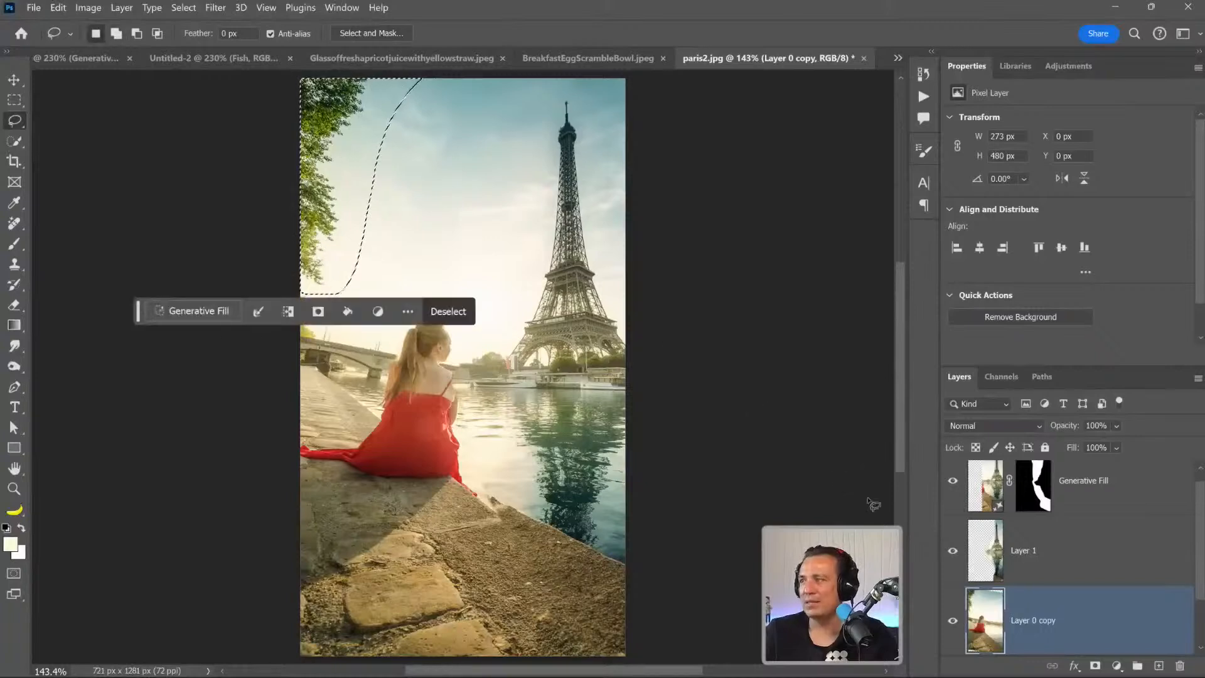
click(1094, 667)
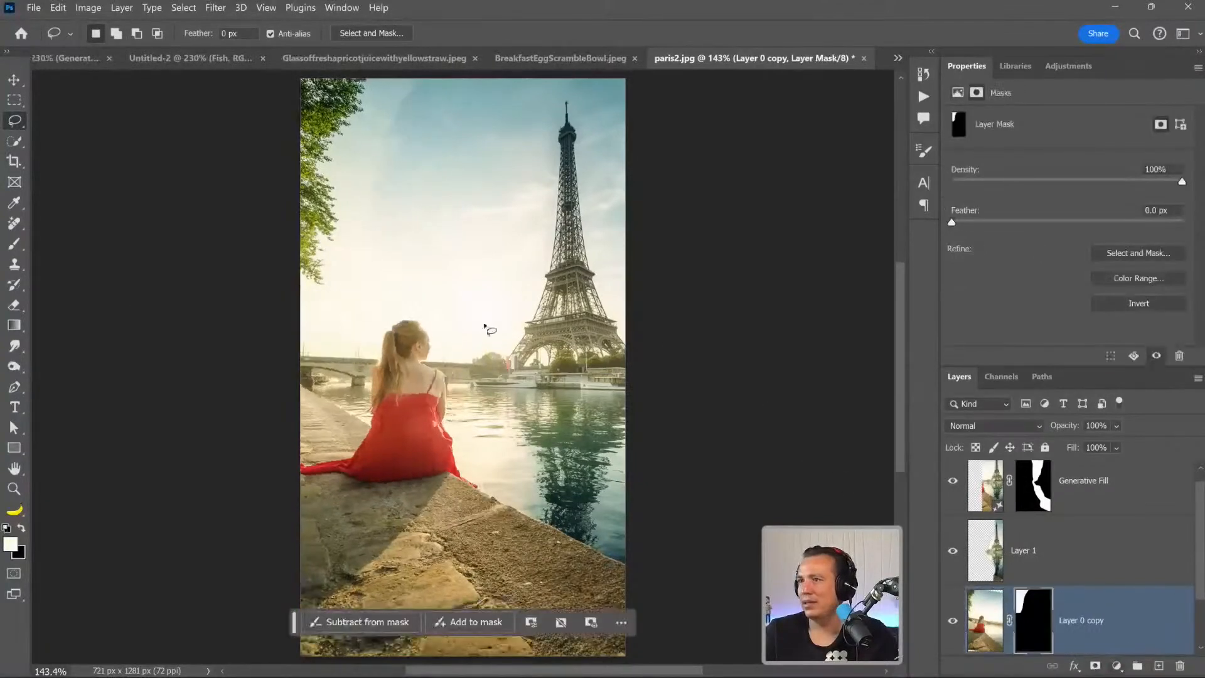
Above the Generative Fill layer, lasso the sky seam beside the foliage and run Generative Fill on it without a prompt.
scroll(1027, 538, up, 1)
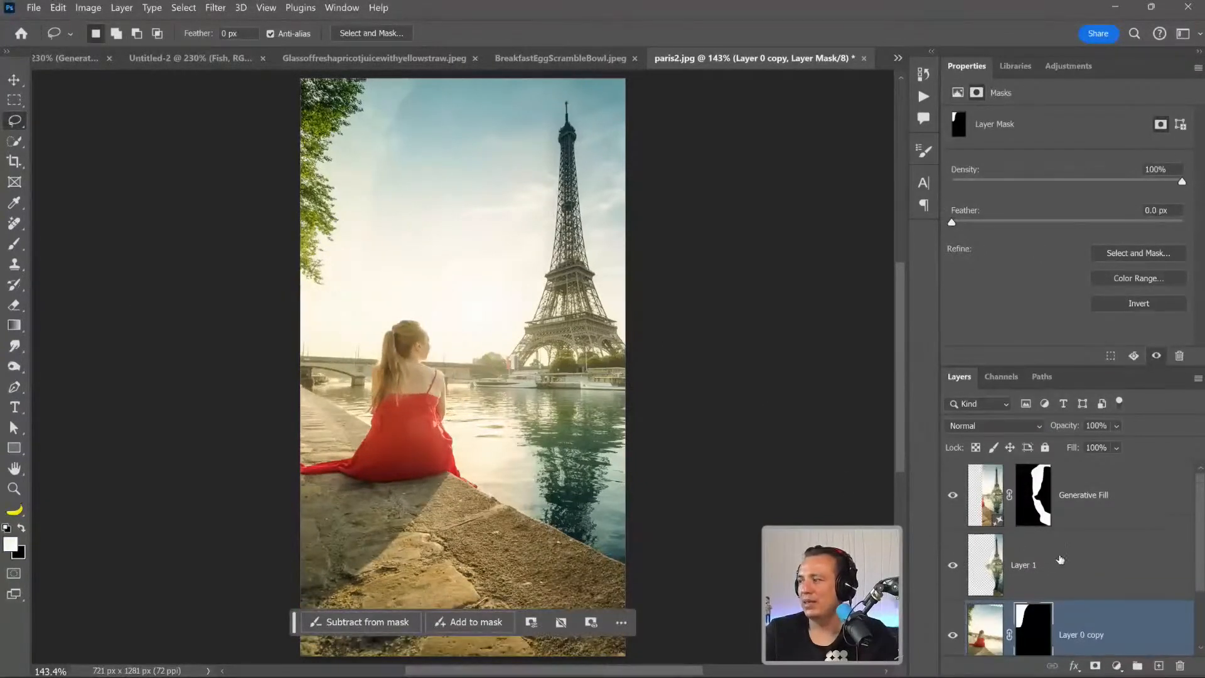
click(1103, 512)
mouse_move(444, 82)
mouse_down()
mouse_move(372, 80)
mouse_move(317, 168)
mouse_move(331, 231)
mouse_move(317, 228)
mouse_up()
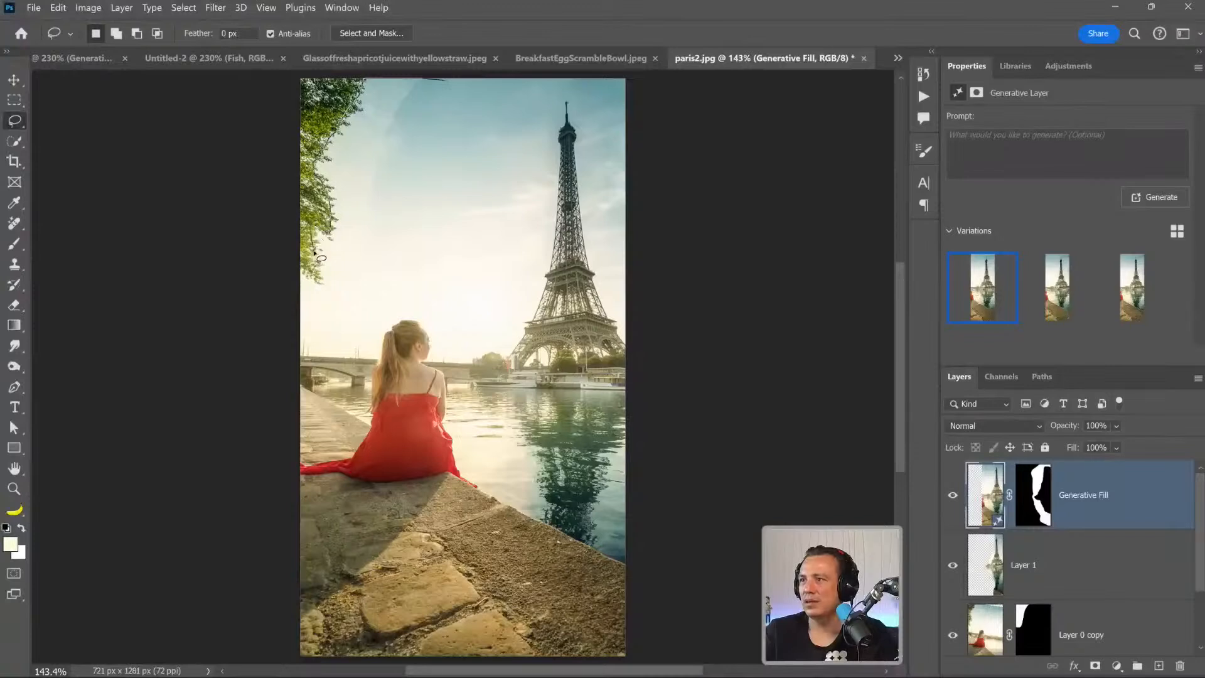
mouse_move(299, 311)
mouse_down()
mouse_move(392, 280)
mouse_move(463, 169)
mouse_move(488, 74)
mouse_up()
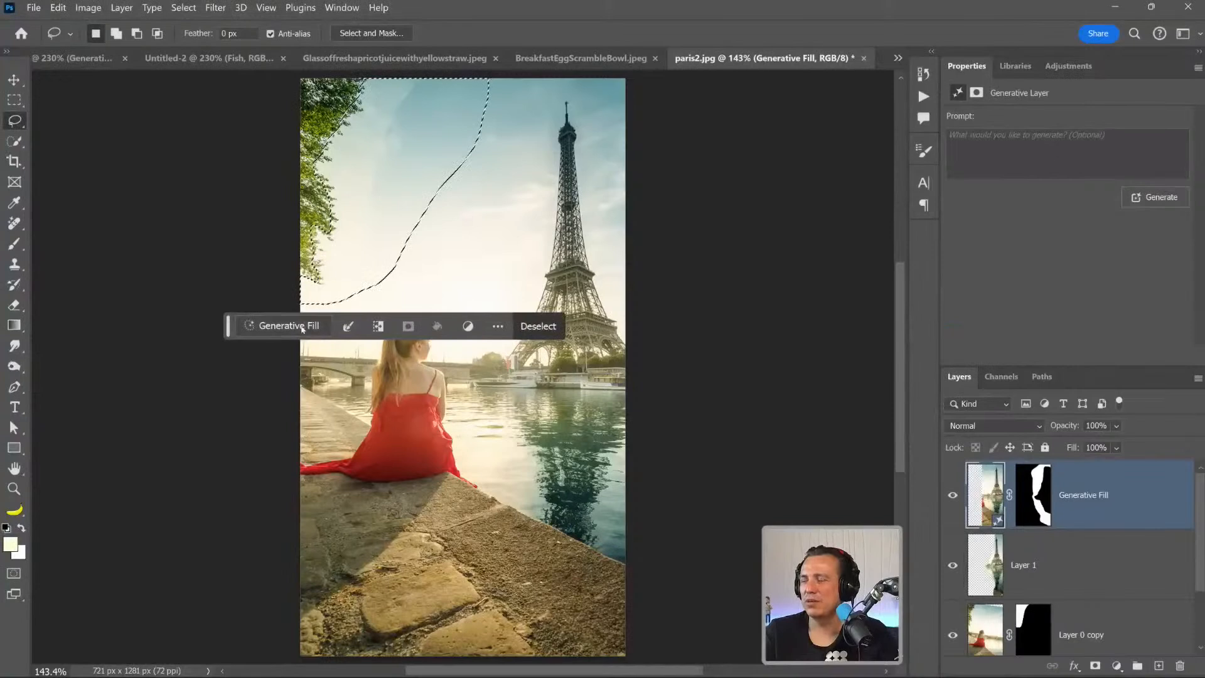
click(283, 326)
click(562, 333)
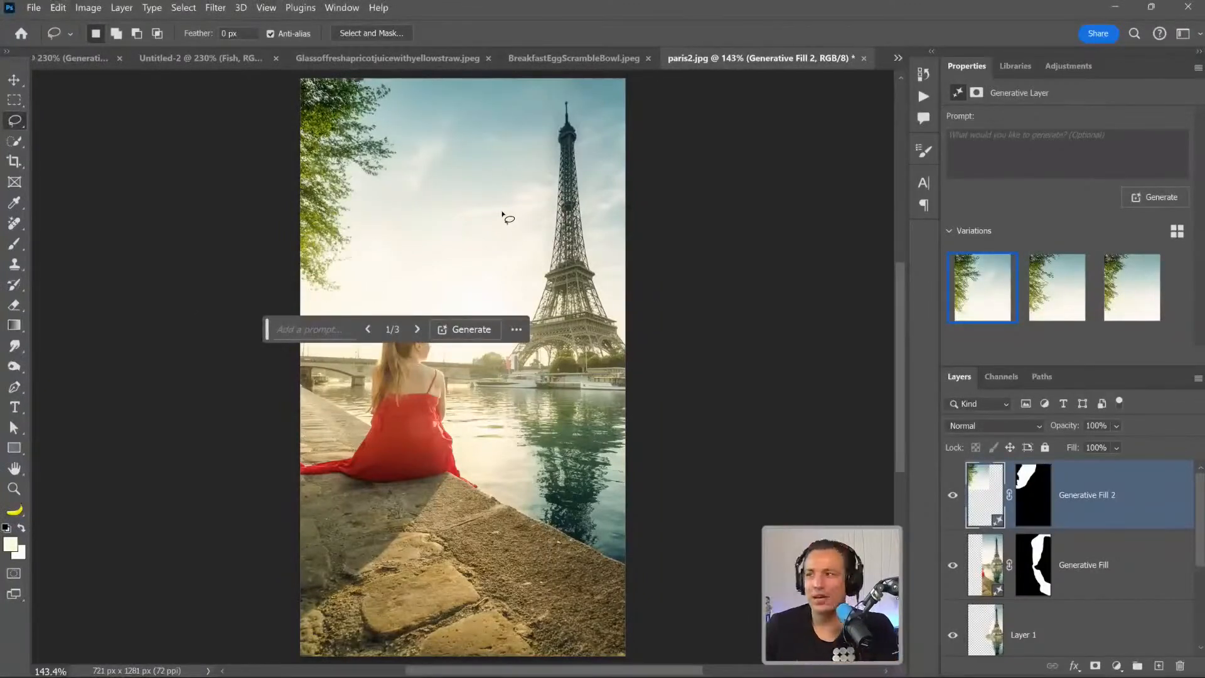
Move the contextual task bar off the photo and compare the three foliage variations, ending on the first one.
drag(267, 329, 634, 90)
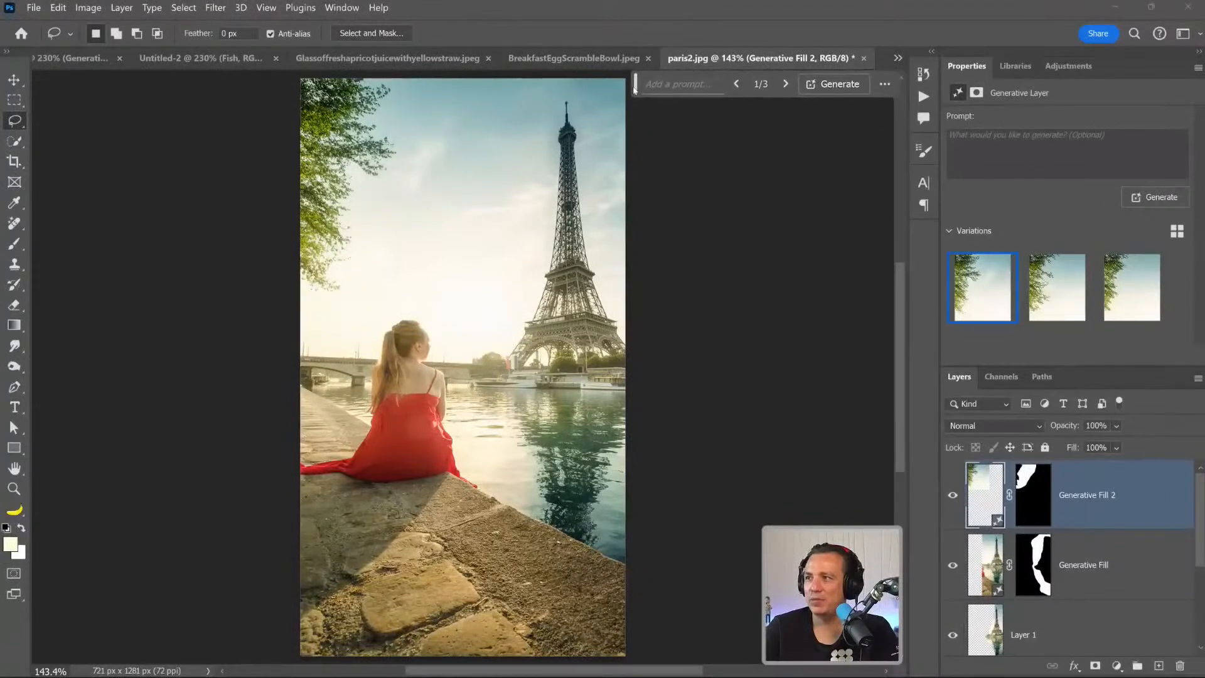
click(1058, 289)
click(1132, 288)
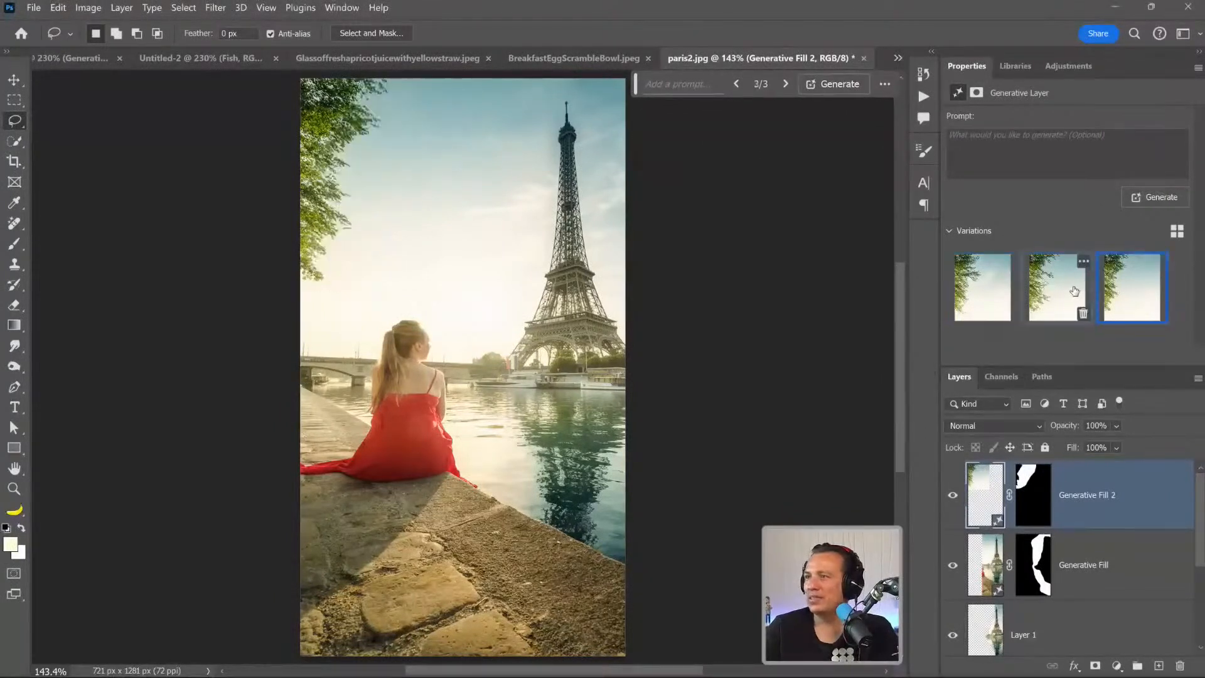
click(974, 287)
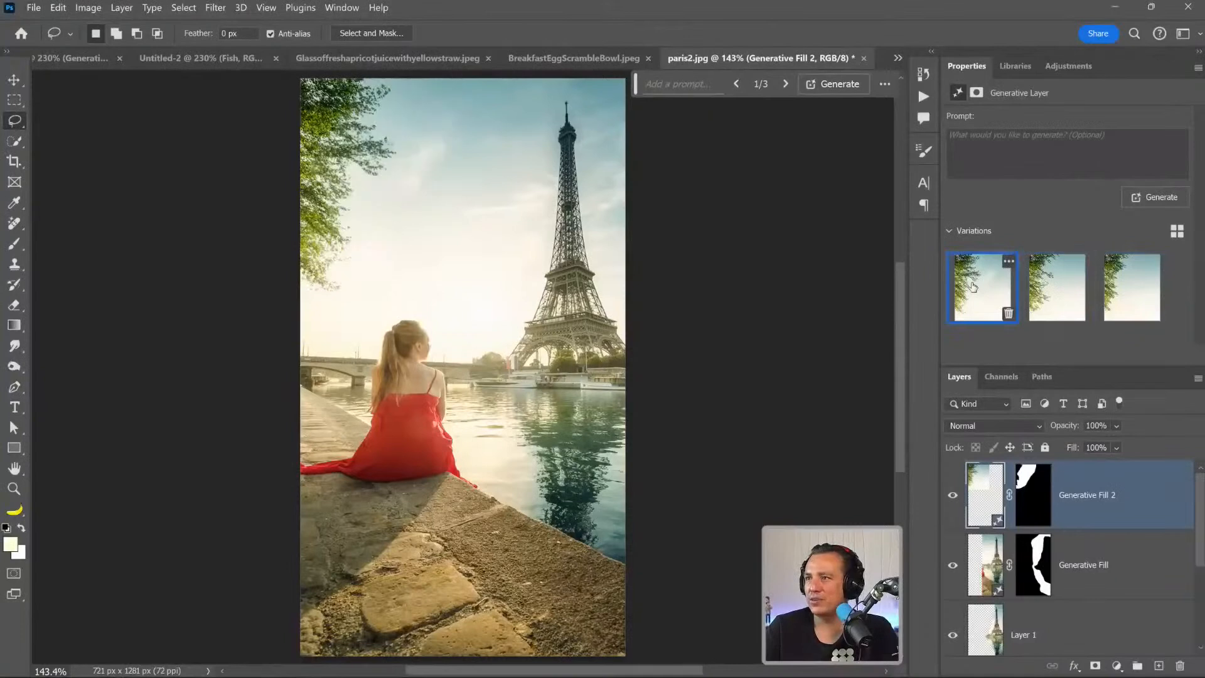
click(1057, 288)
click(1132, 289)
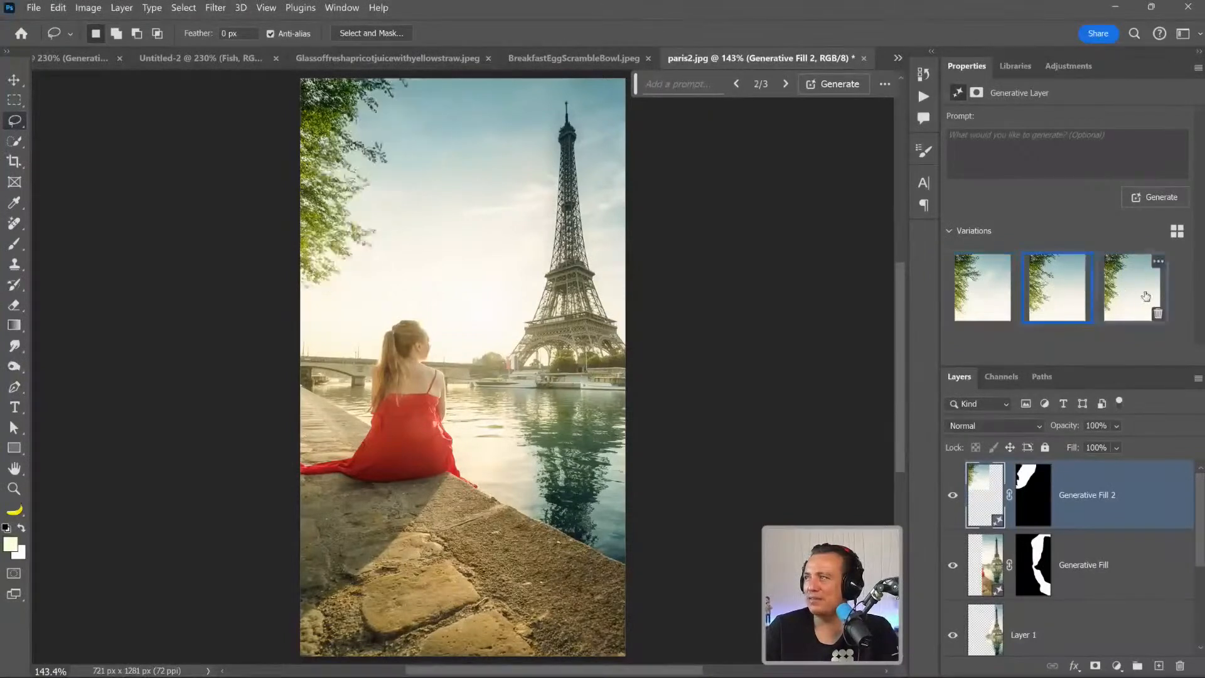
click(968, 294)
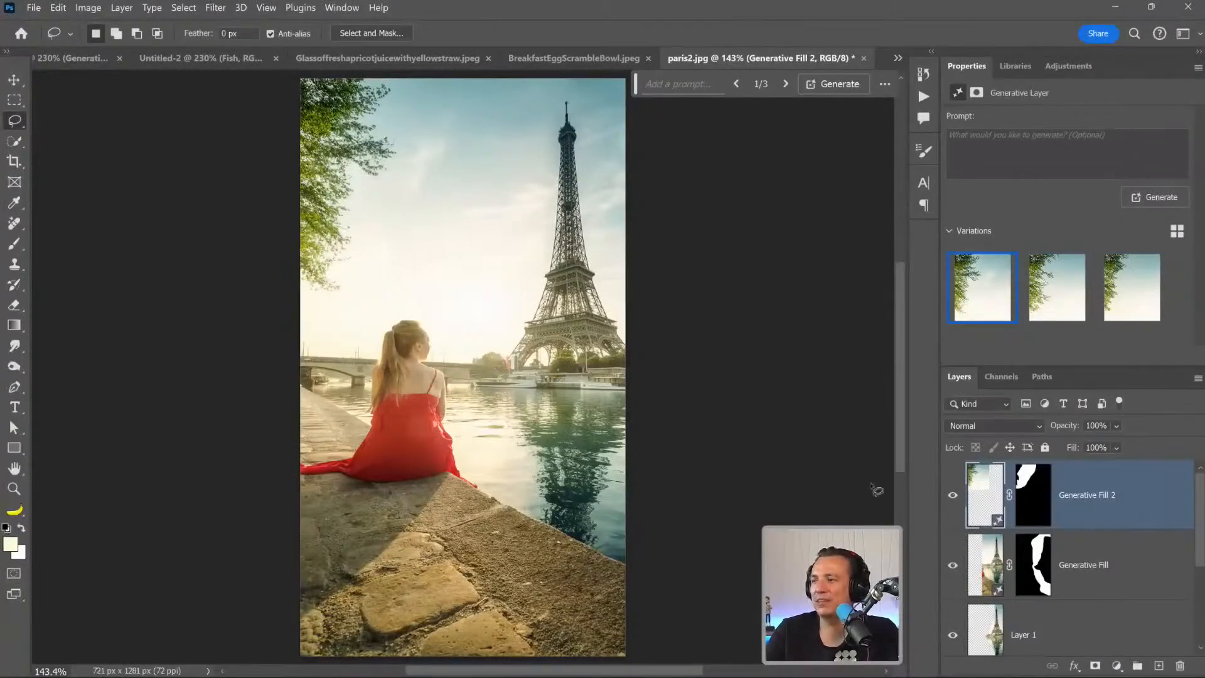
Toggle the visibility of the Generative Fill 2 layer to compare the sky and foliage before and after.
click(952, 496)
click(952, 496)
click(951, 496)
click(951, 496)
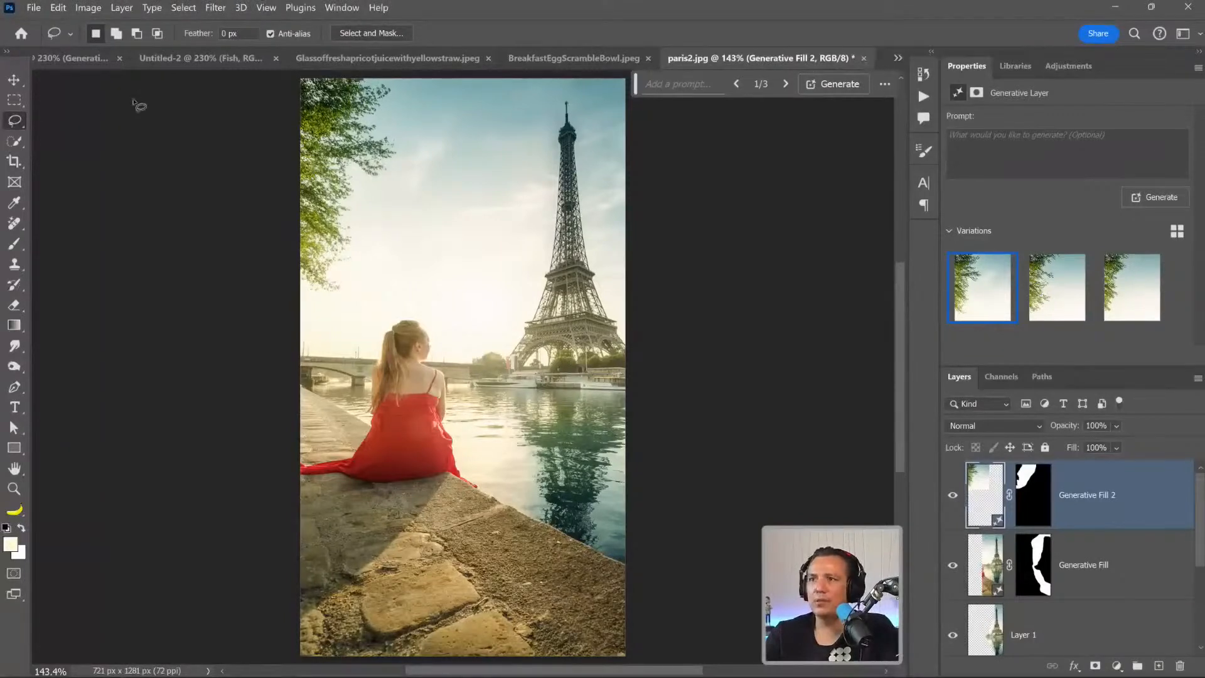
Close all open documents, from paris2.jpg through Untitled-1, without saving the changes.
click(864, 58)
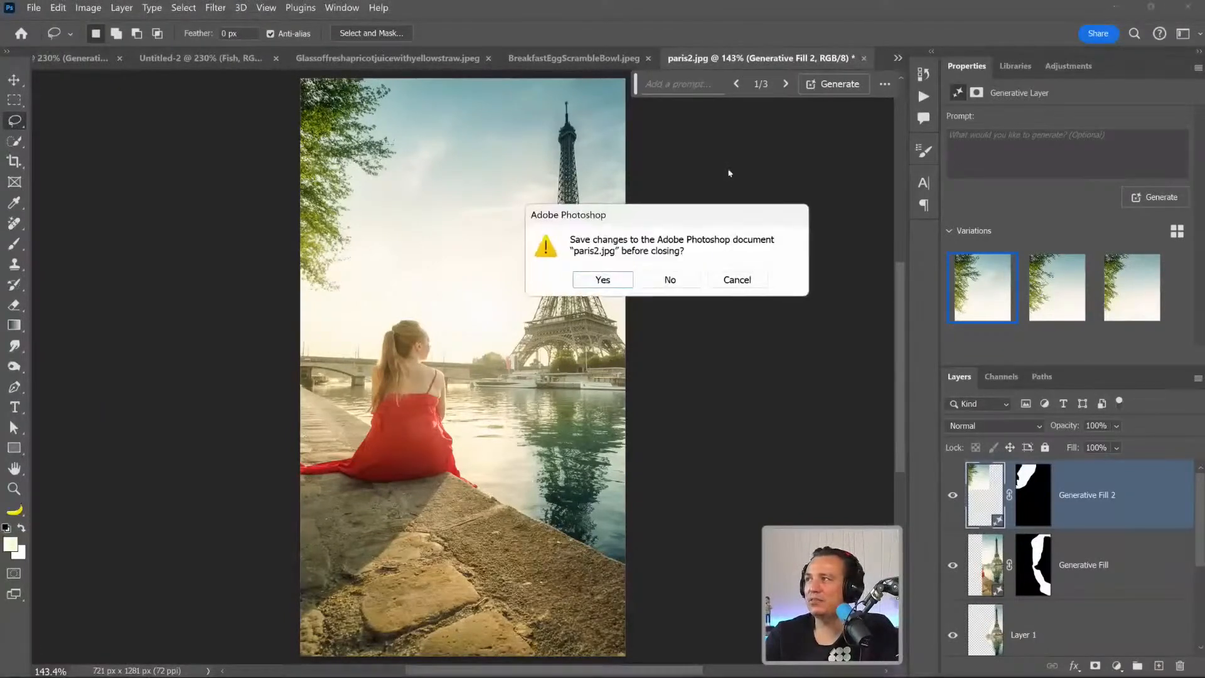
click(667, 278)
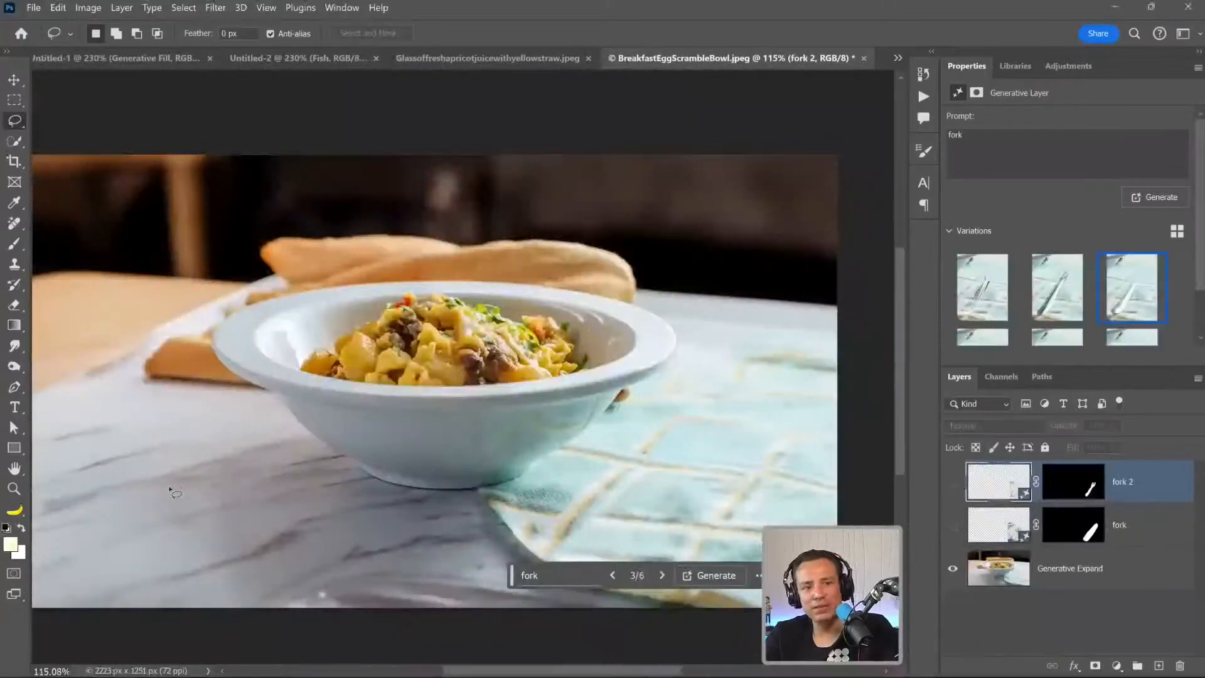
click(864, 59)
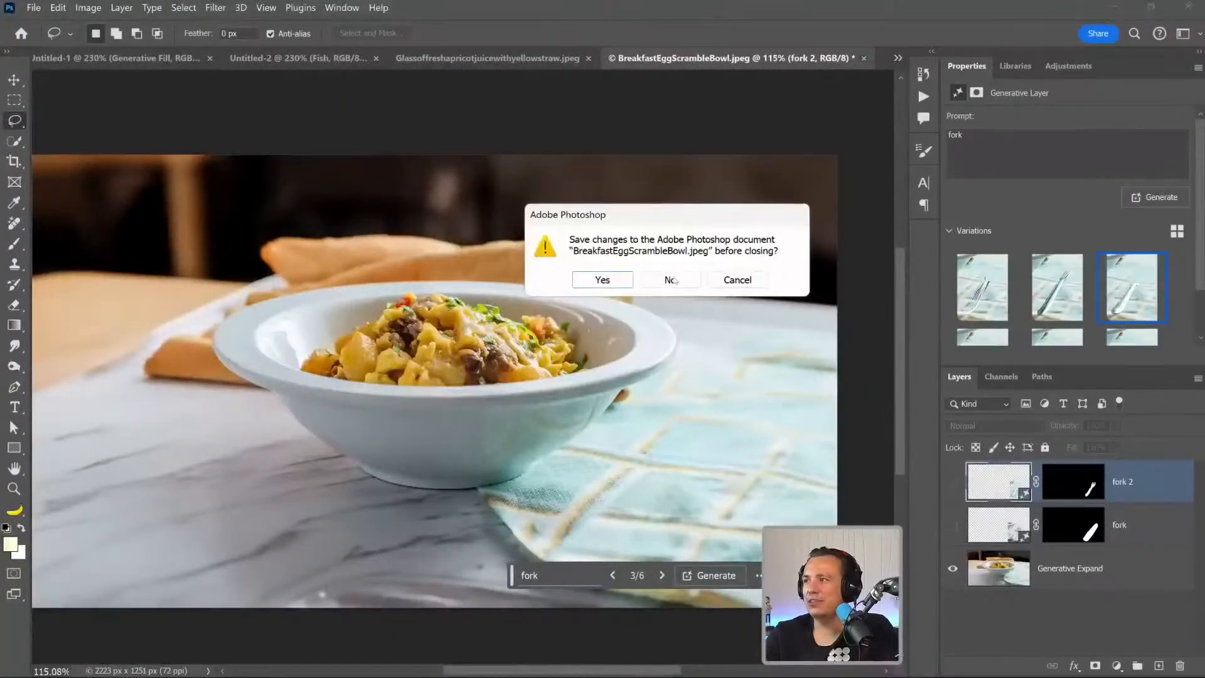
click(671, 279)
click(695, 58)
click(390, 59)
click(407, 59)
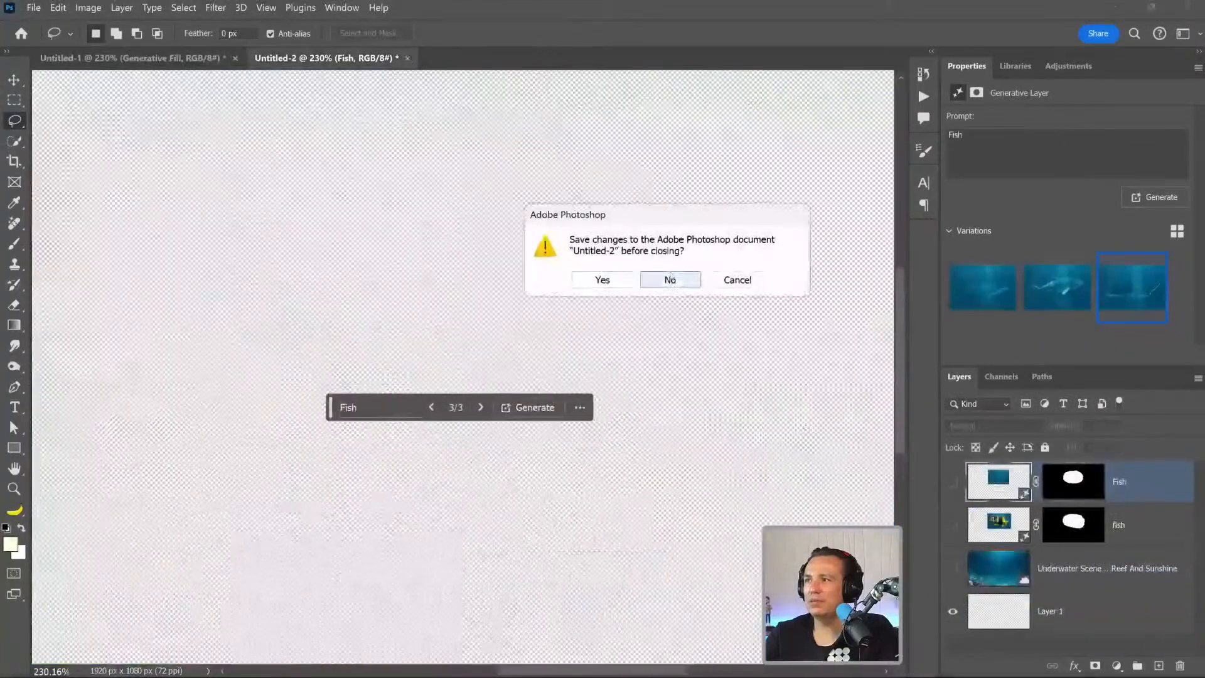
click(670, 280)
key(ctrl+w)
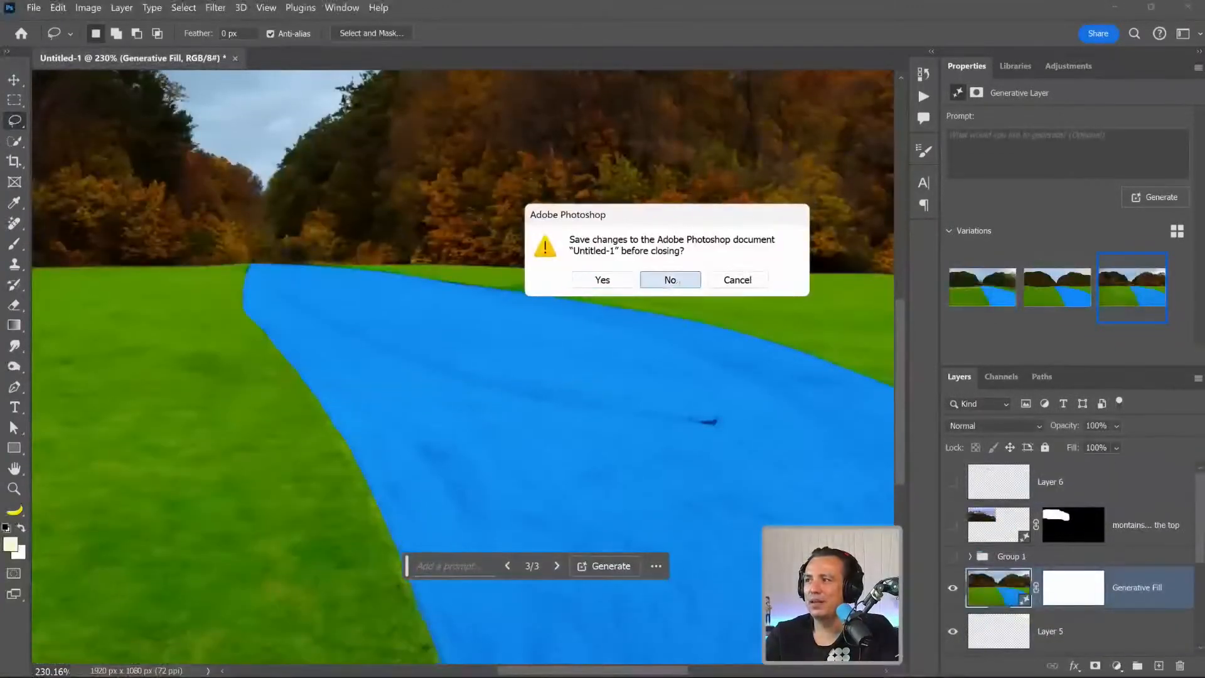
click(671, 280)
In 05-add-content.jpg, lasso the street area from the far curb along the bollards down to the photo's lower edge.
click(510, 331)
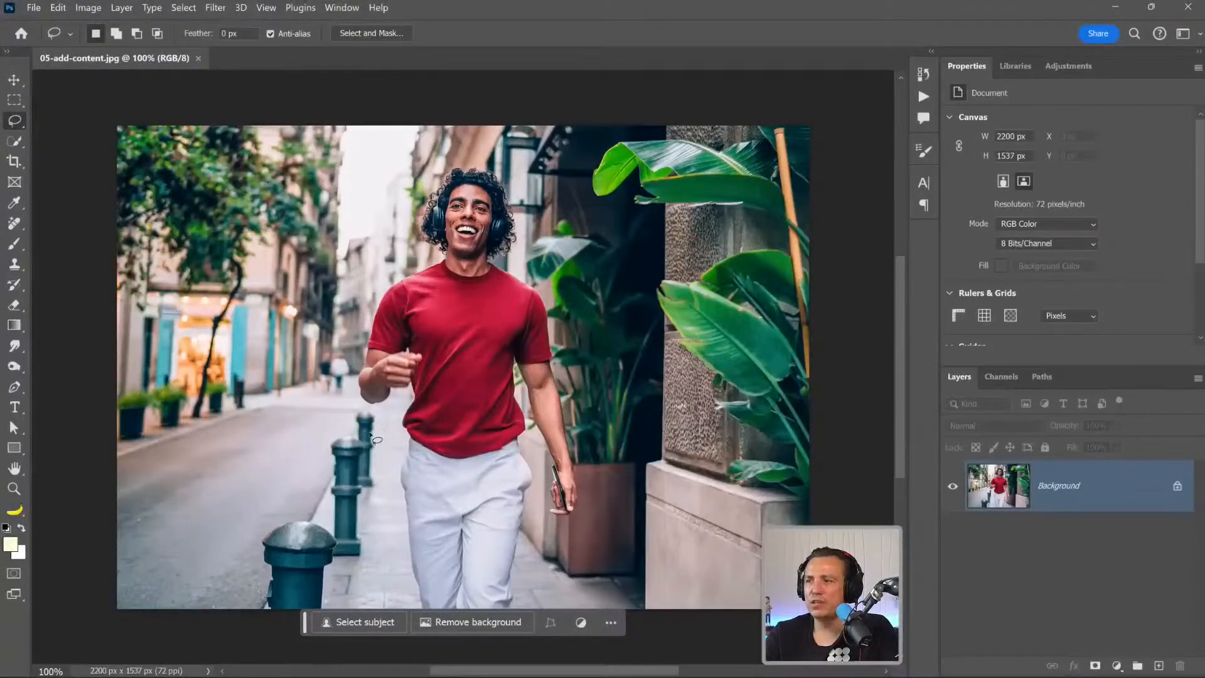
drag(120, 463, 292, 395)
drag(319, 359, 352, 351)
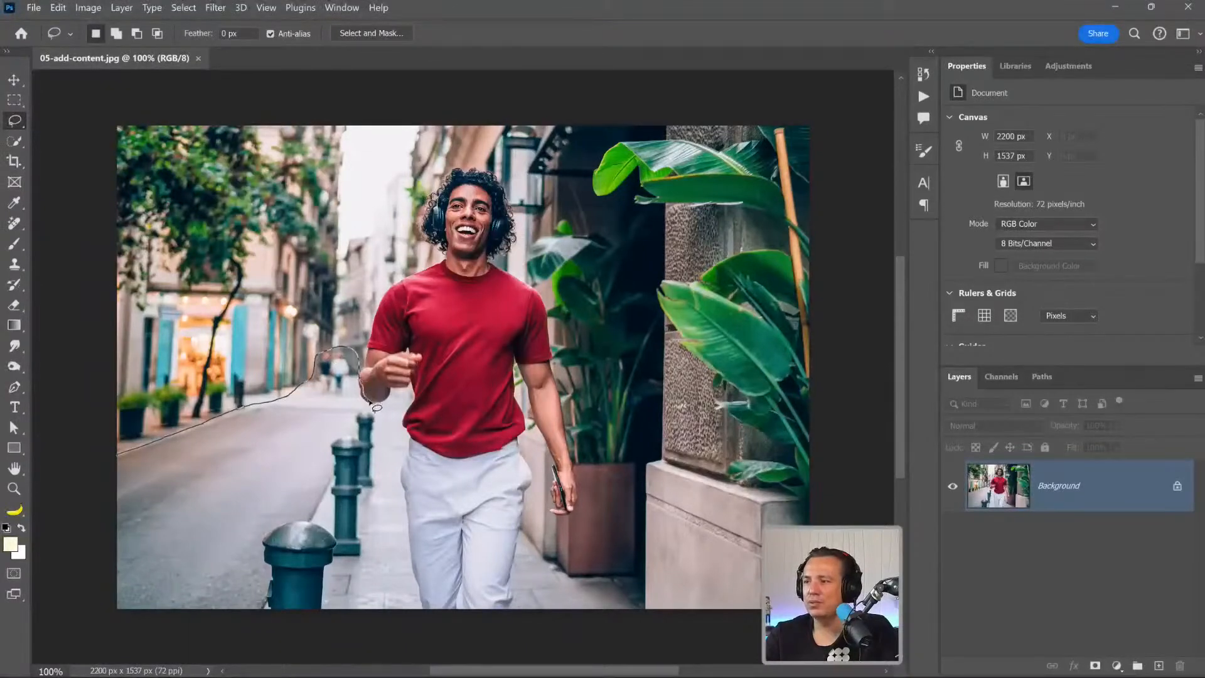
drag(372, 409, 364, 412)
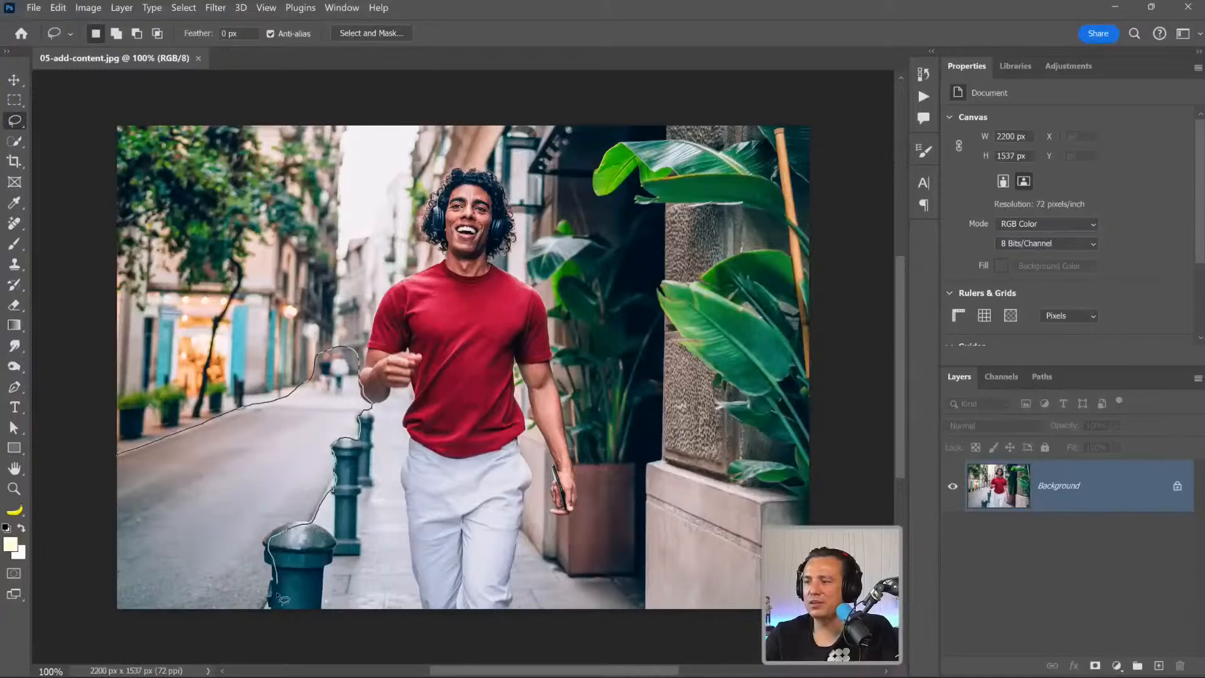
drag(111, 632, 66, 628)
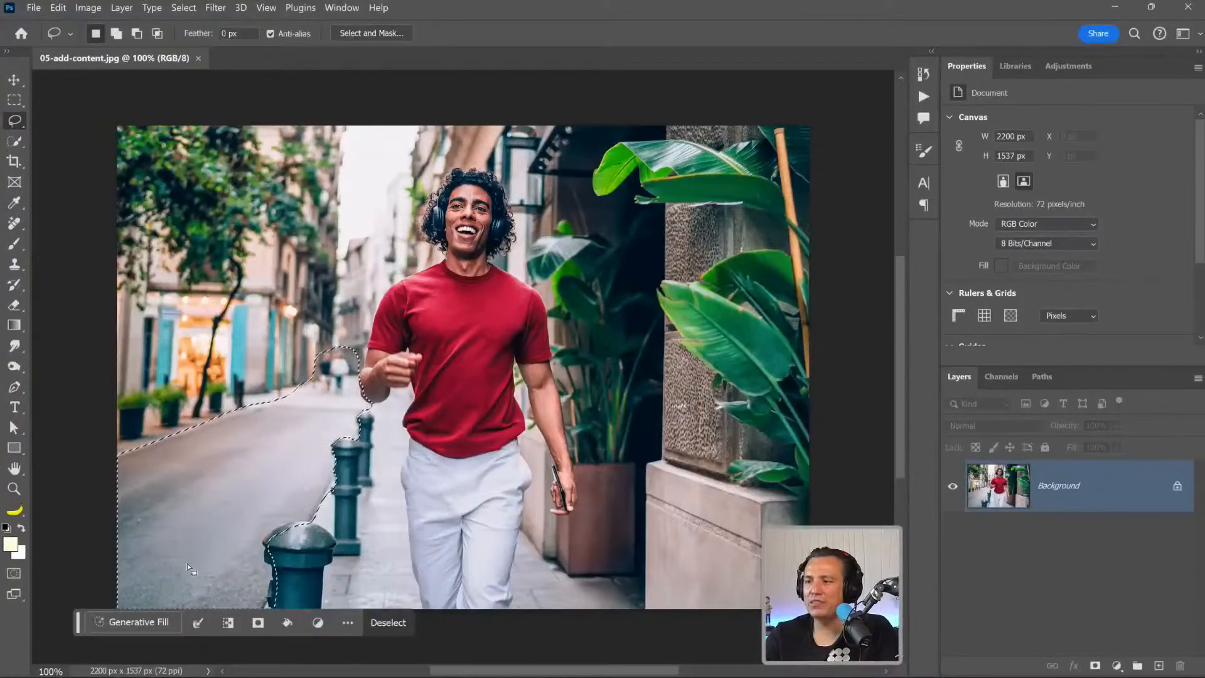
Run Generative Fill on the selected street with the prompt "venitian canal".
click(133, 621)
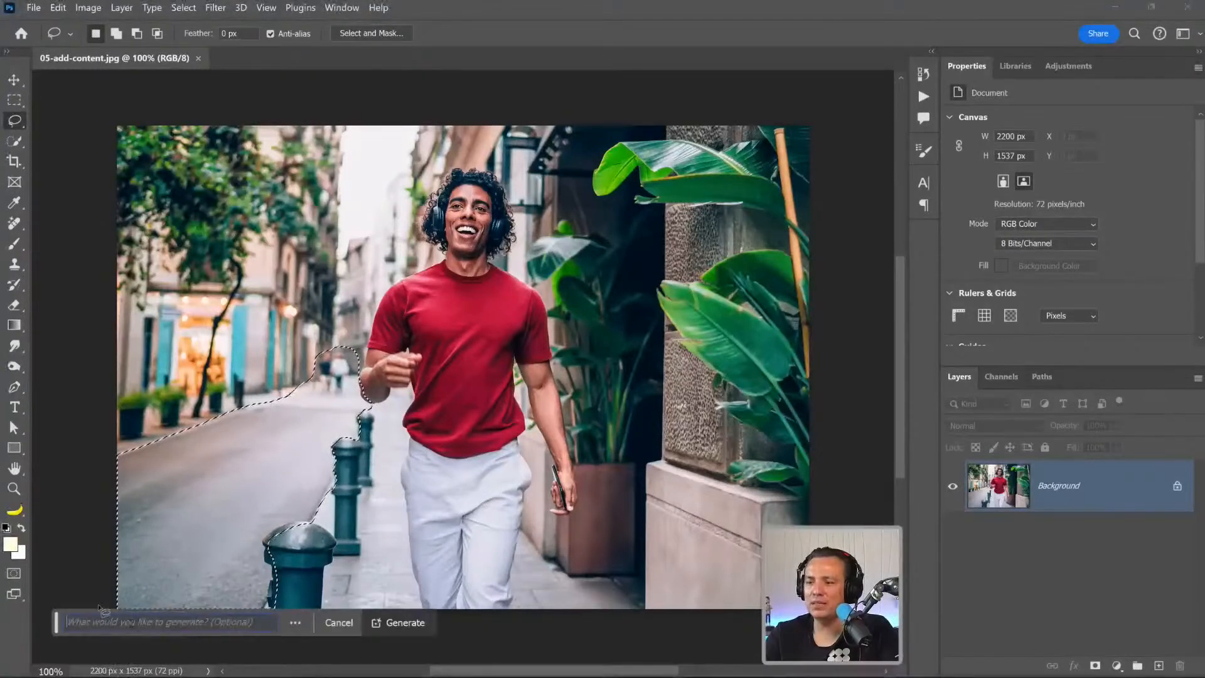
text(venitian canal)
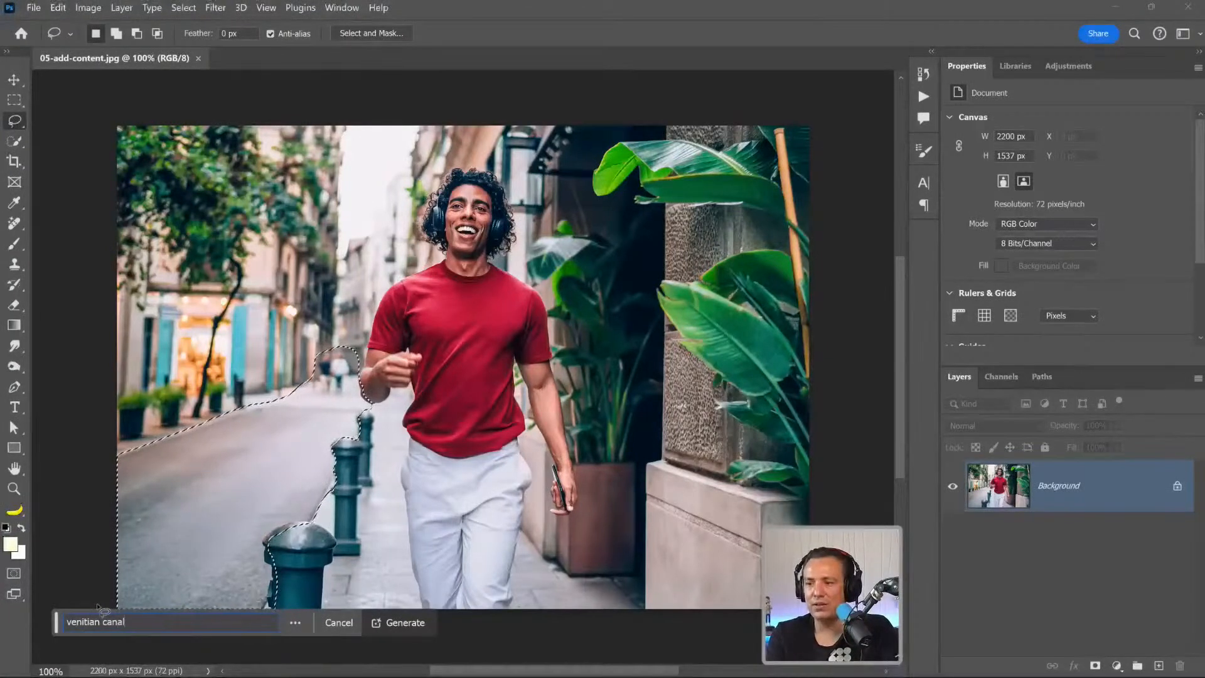
key(Return)
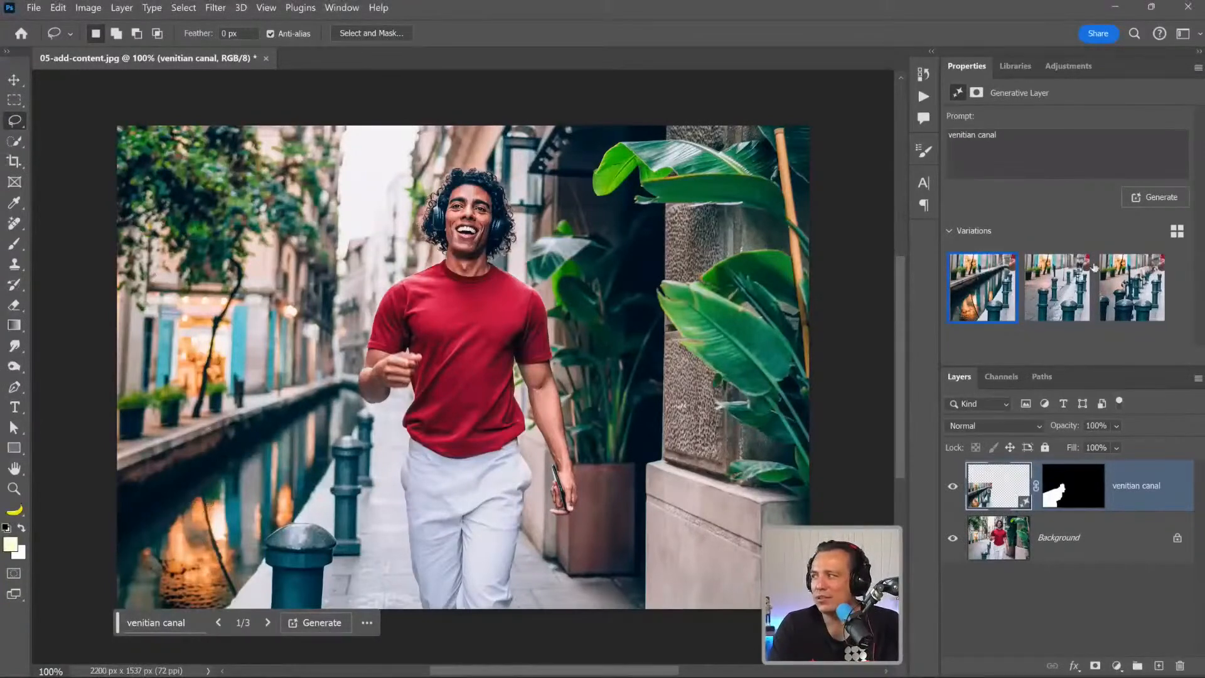
Compare the three canal variations, ending on the first one.
click(1049, 280)
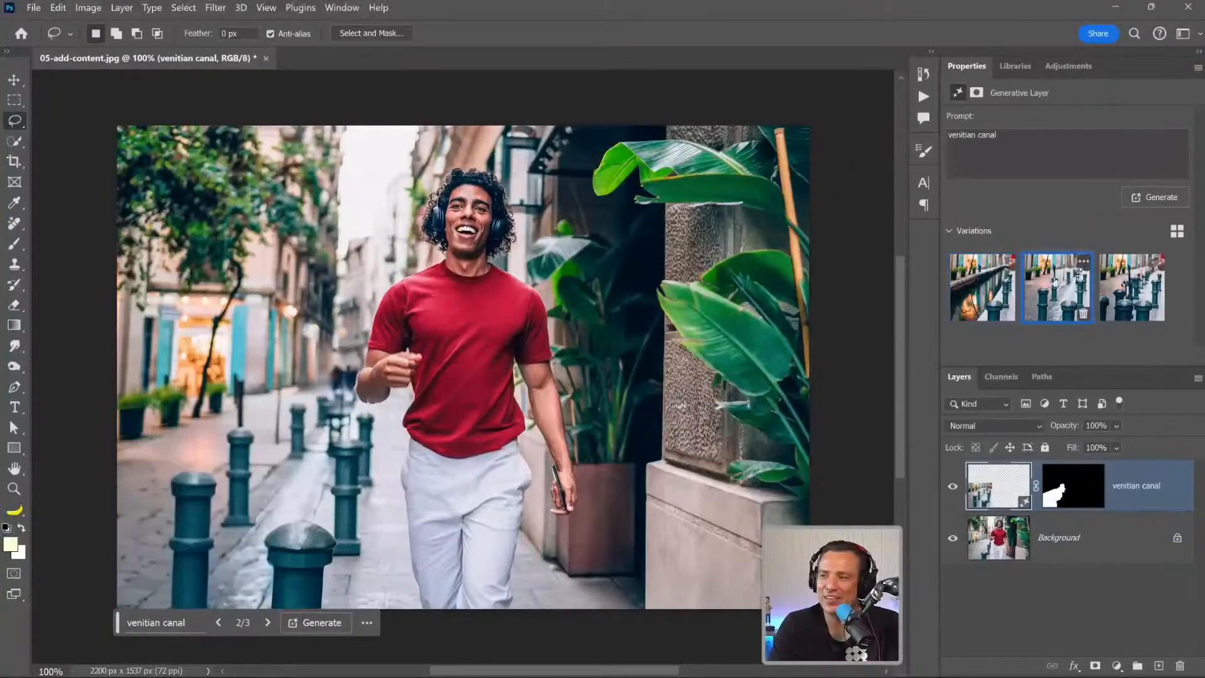
click(1116, 286)
click(1009, 291)
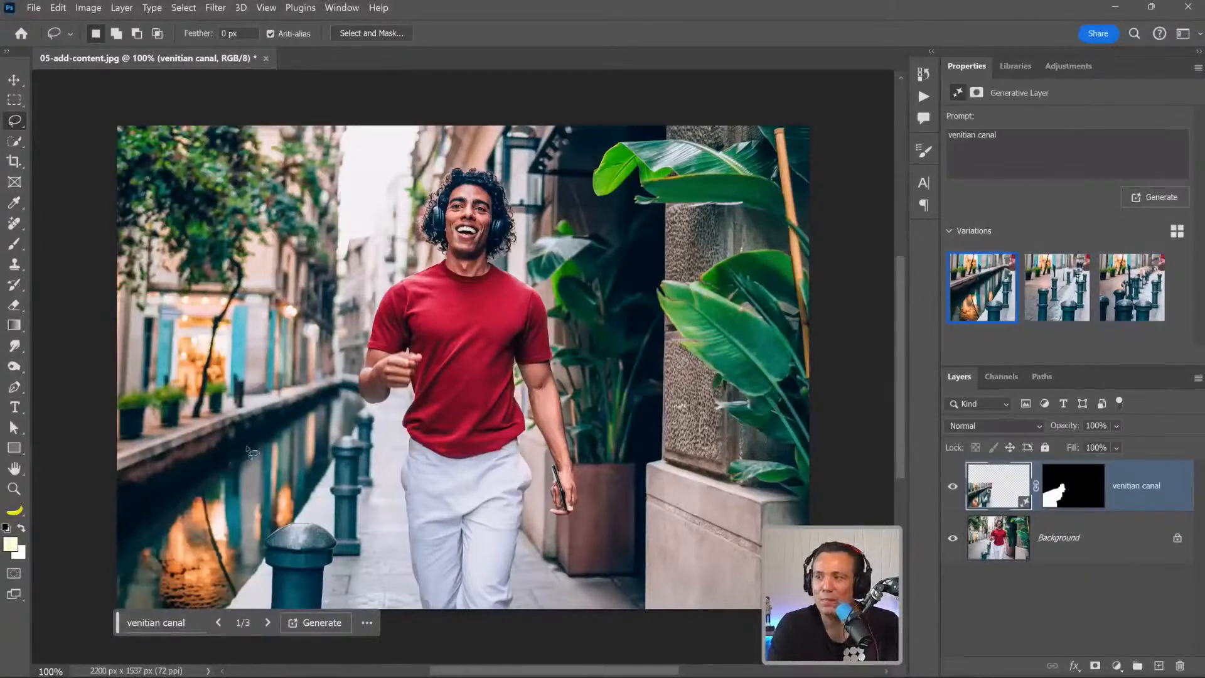
Lasso the bright orange reflection in the canal water and run Generative Fill on it without a prompt.
mouse_move(229, 463)
mouse_down()
mouse_move(198, 480)
mouse_move(128, 571)
mouse_move(154, 624)
mouse_move(214, 630)
mouse_move(232, 611)
mouse_up()
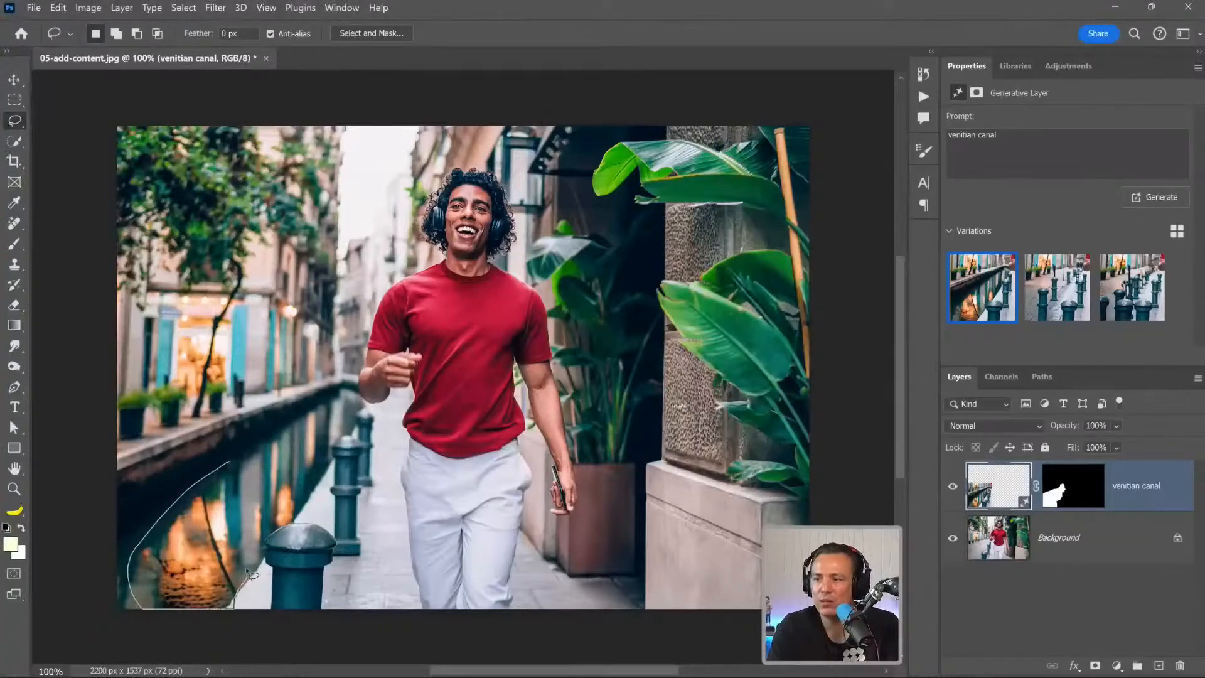
drag(237, 462, 234, 460)
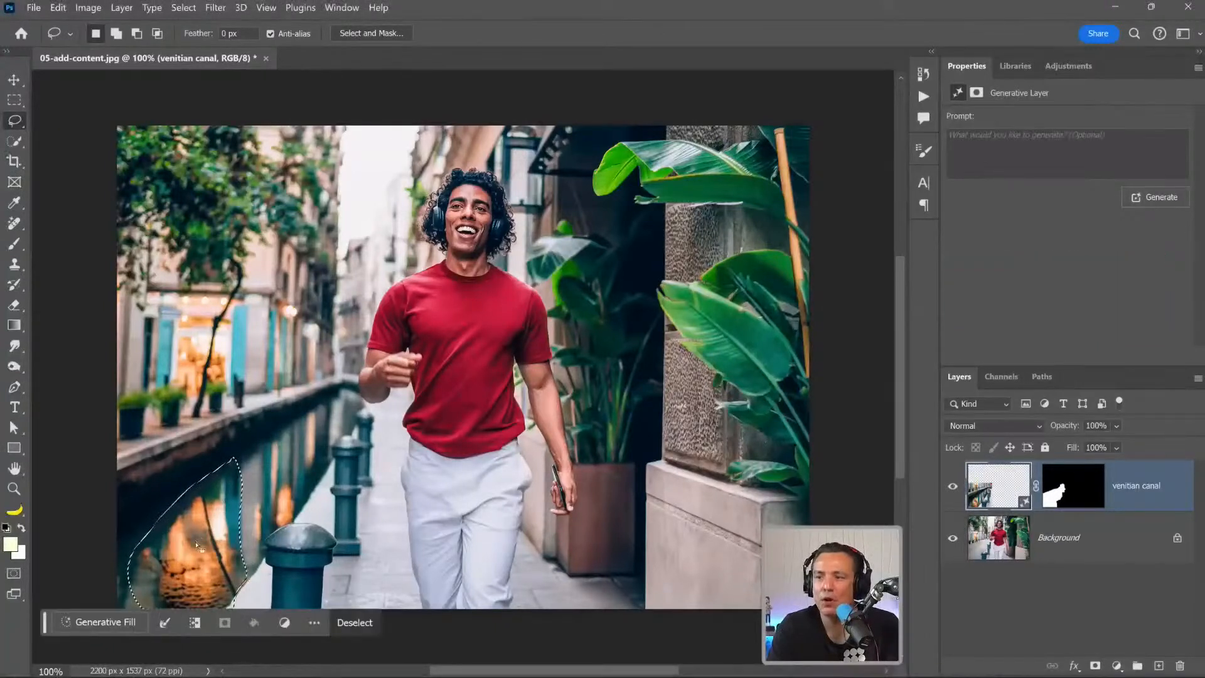
click(385, 621)
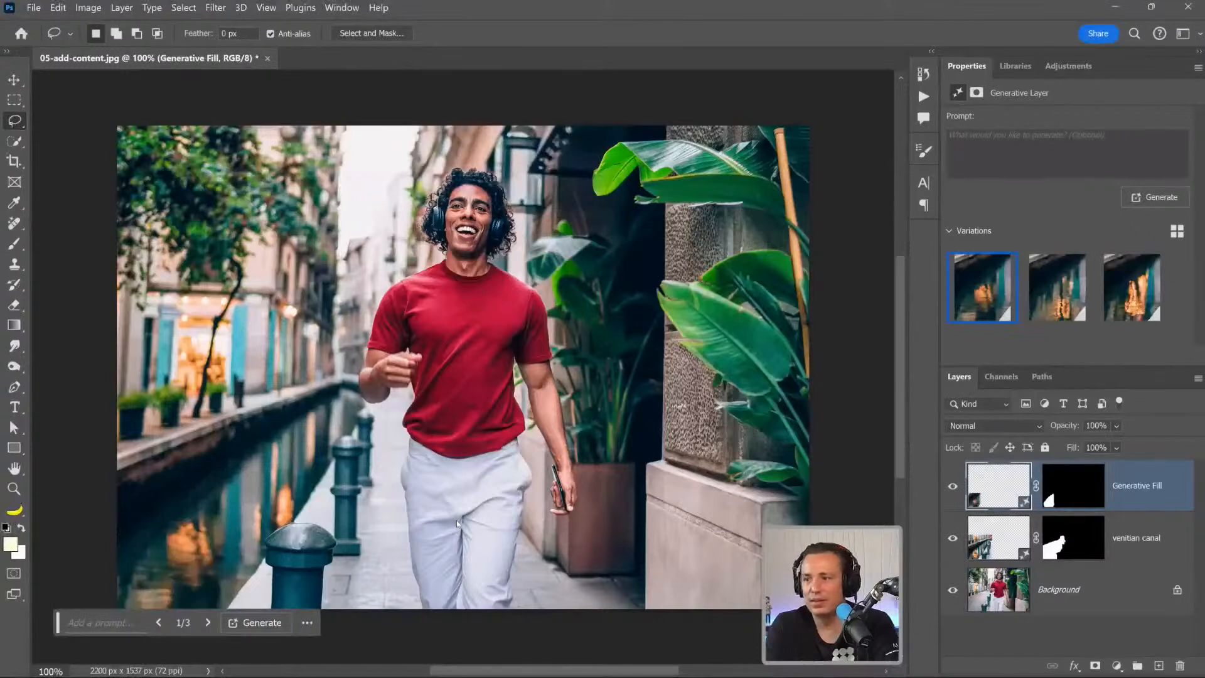
Compare the three variations of the water reflection and keep the second one.
click(1113, 294)
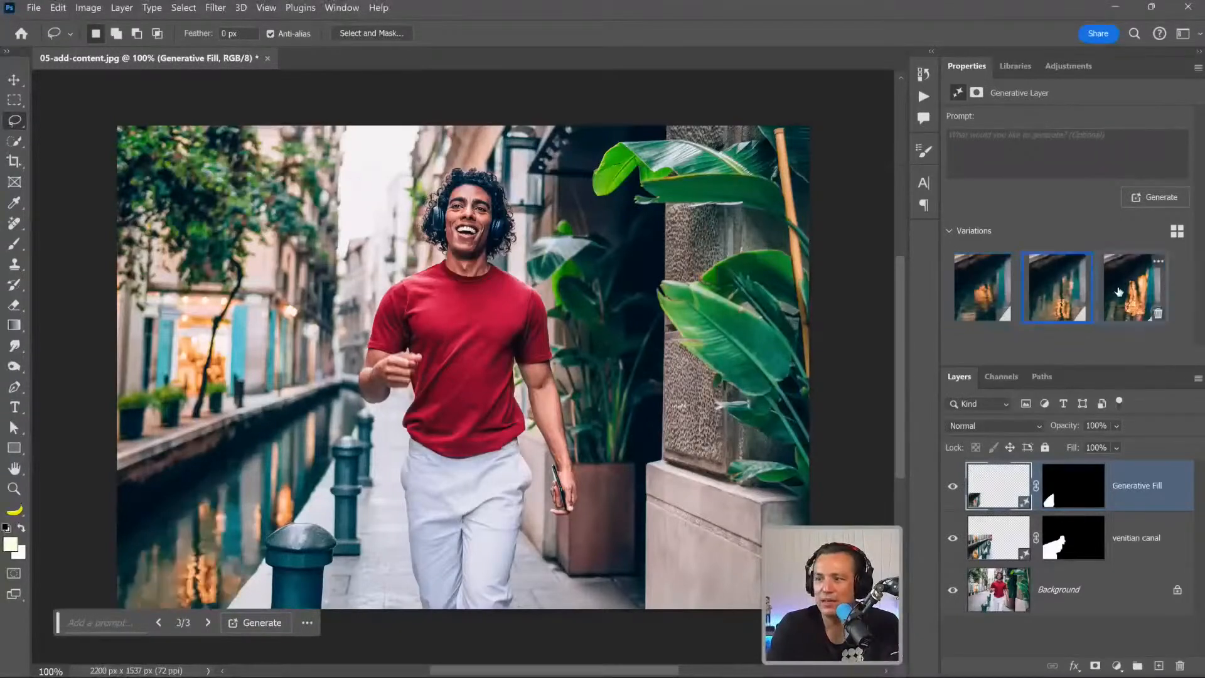
click(1054, 278)
click(1004, 287)
click(1040, 293)
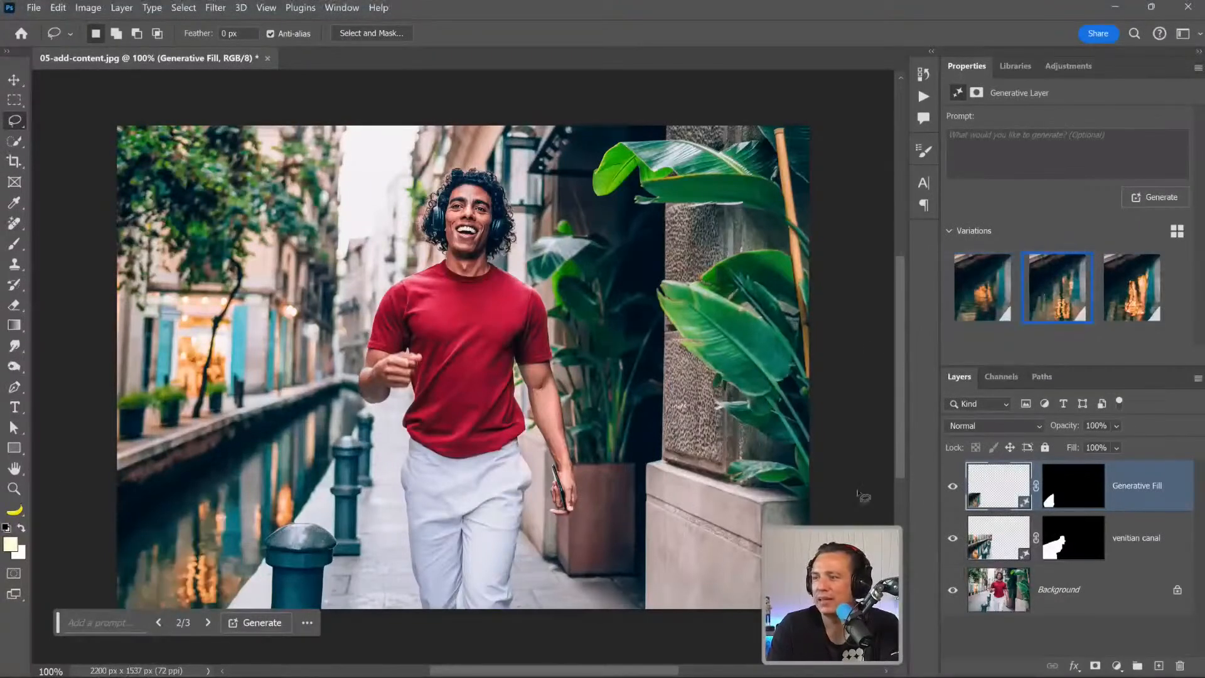
Merge the Generative Fill and venitian canal layers, and toggle the merged layer's visibility to compare before and after, leaving it hidden.
shift+click(996, 554)
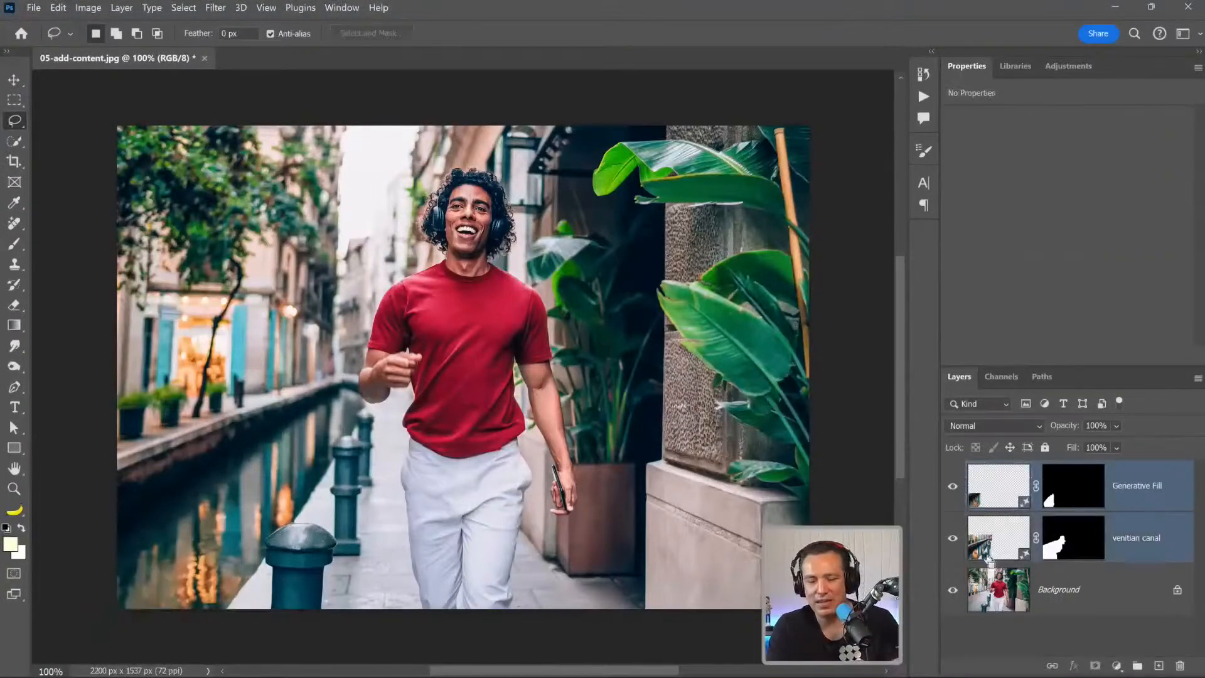
key(ctrl+e)
click(954, 489)
click(954, 489)
click(954, 488)
click(954, 489)
click(954, 489)
On the Background layer, select the walking man as the subject and invert the selection to cover his surroundings.
click(983, 547)
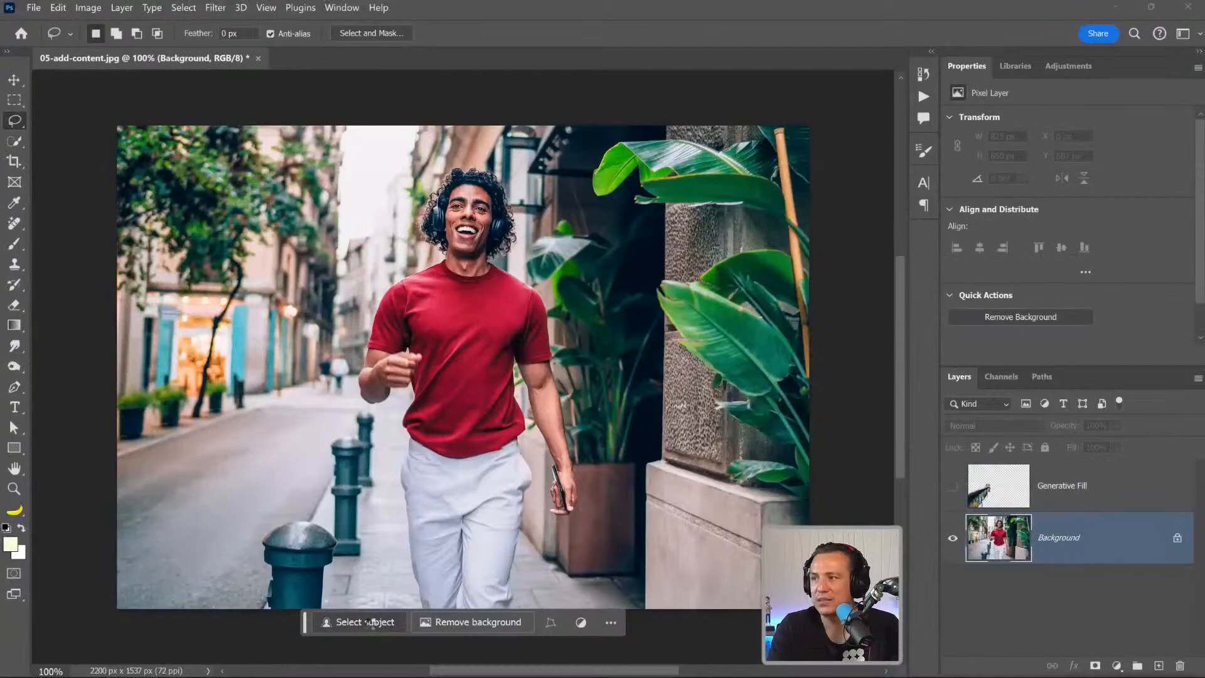
click(370, 622)
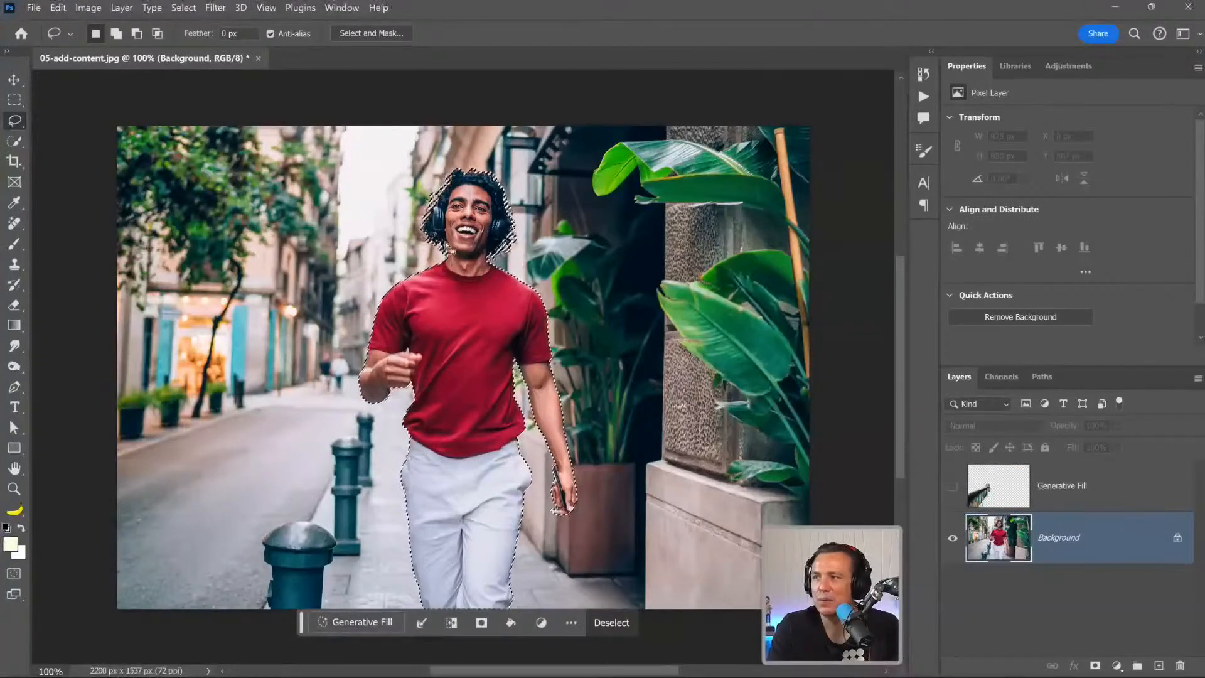
right_click(447, 243)
click(466, 266)
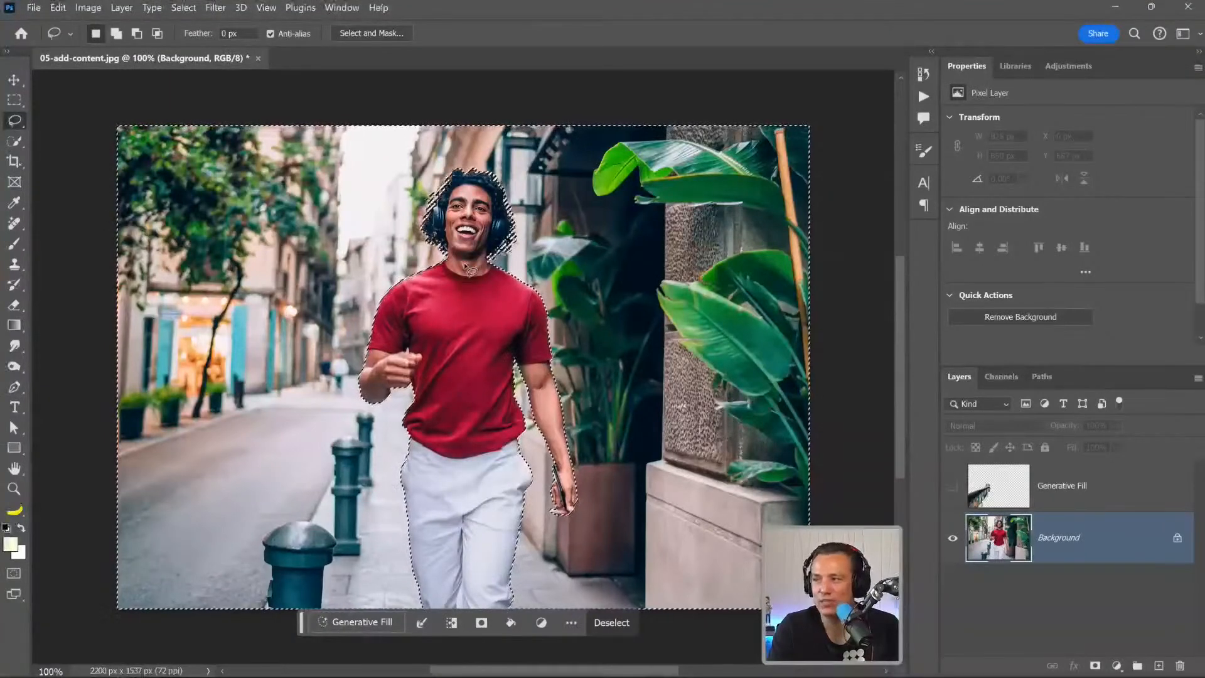
Run Generative Fill on the selected surroundings with the prompt "venitian canal".
click(355, 622)
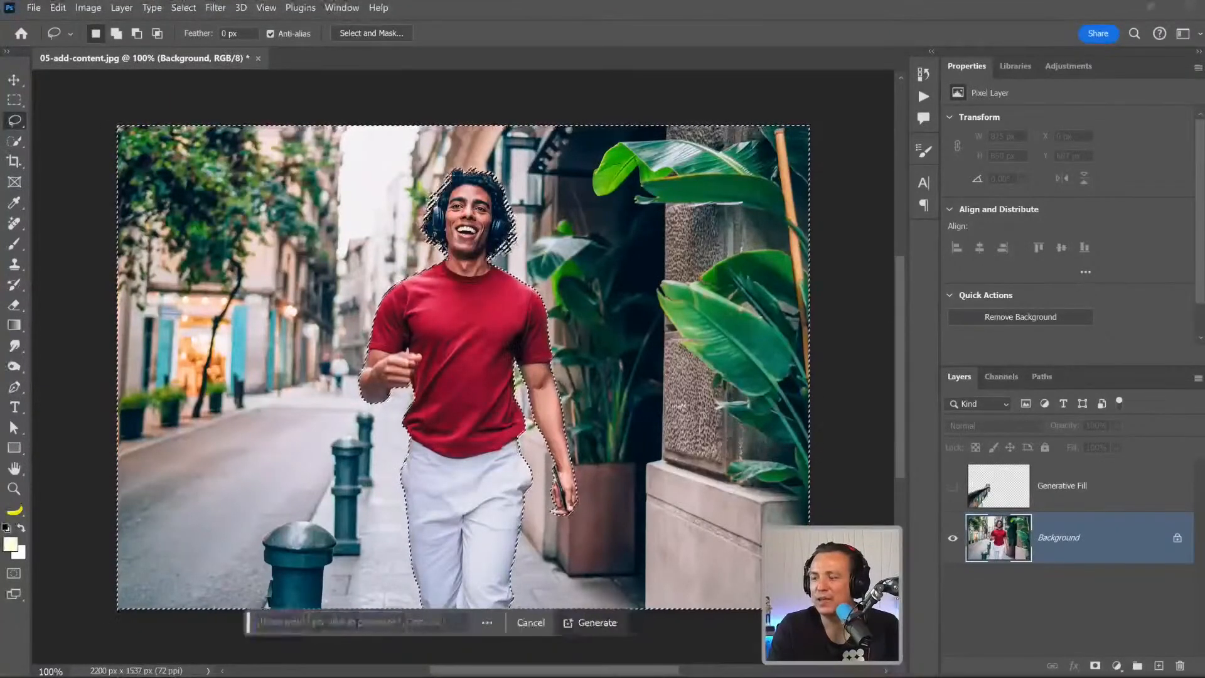
text(venitian canl)
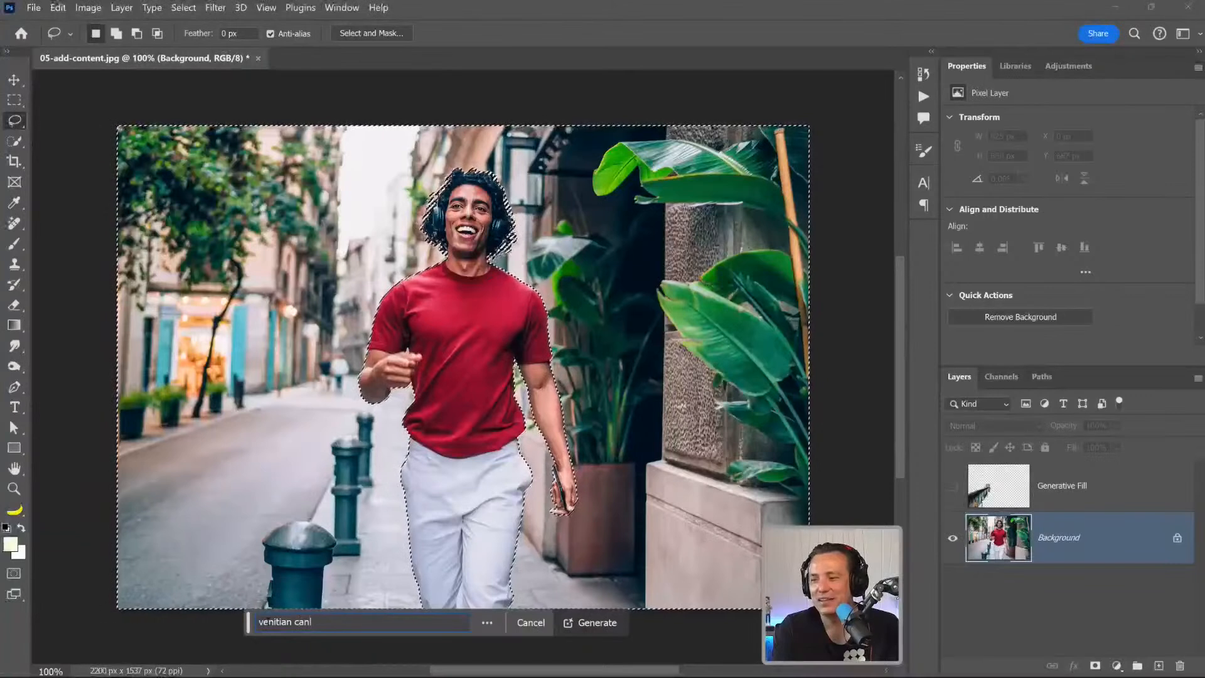
key(BackSpace)
text(al)
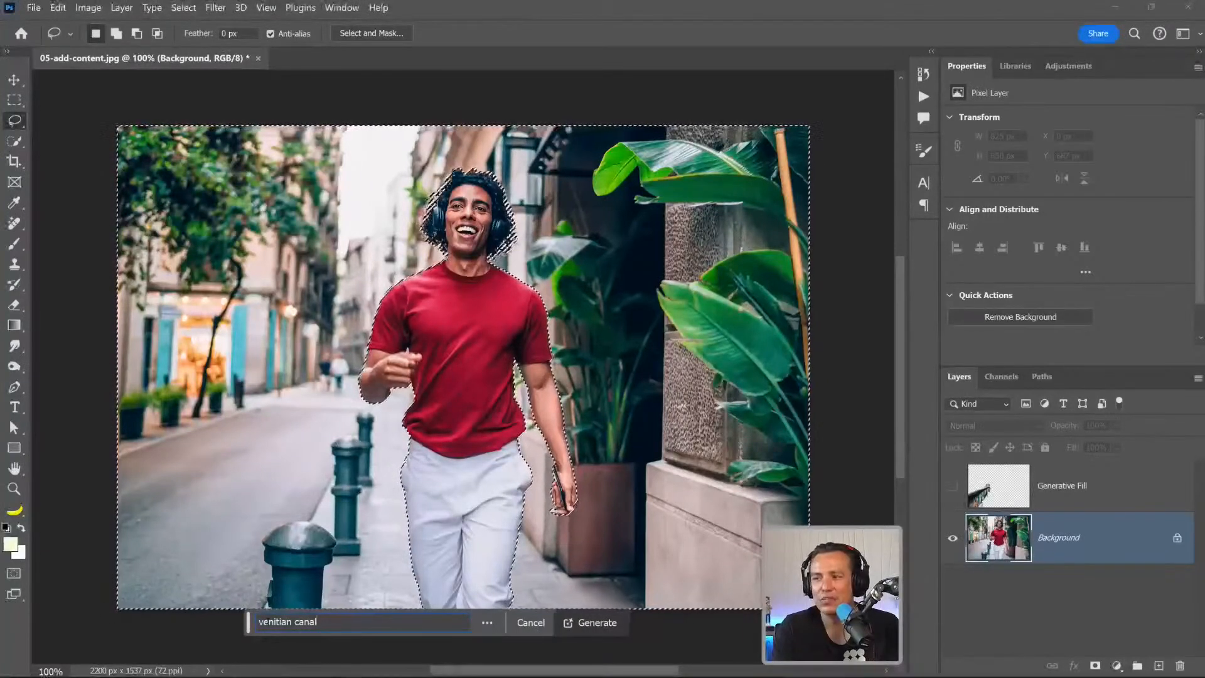
key(Return)
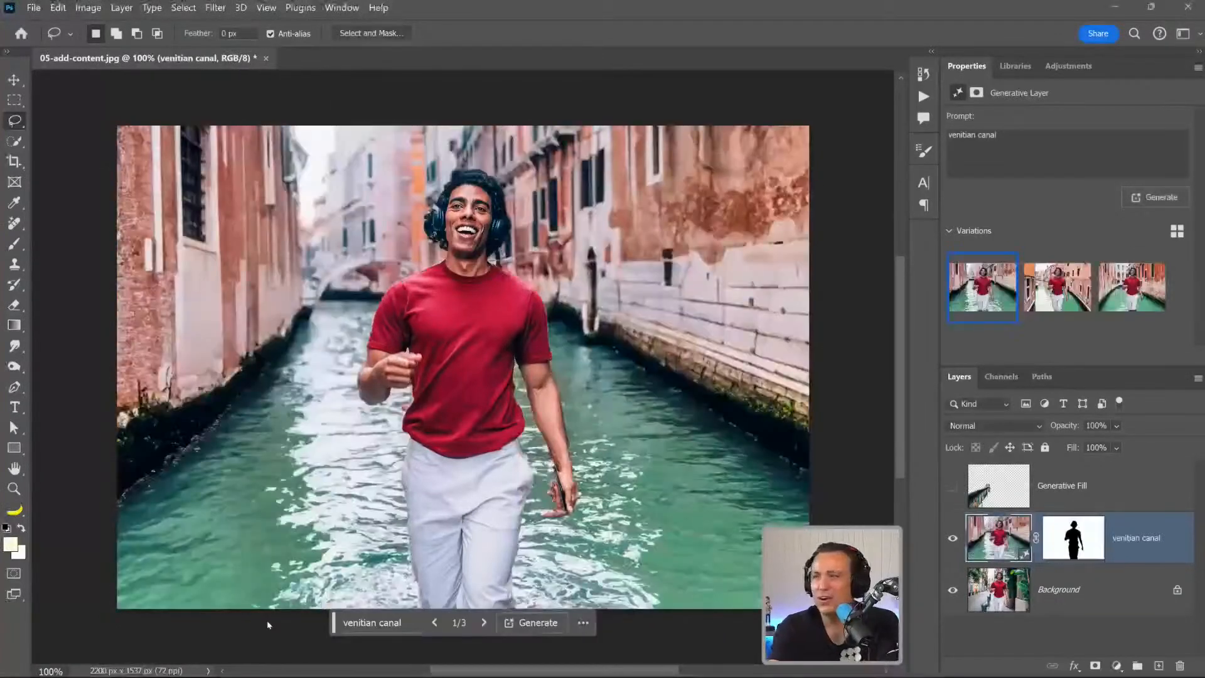
Compare the three generated canal backgrounds behind the man, ending on the third one.
click(1079, 311)
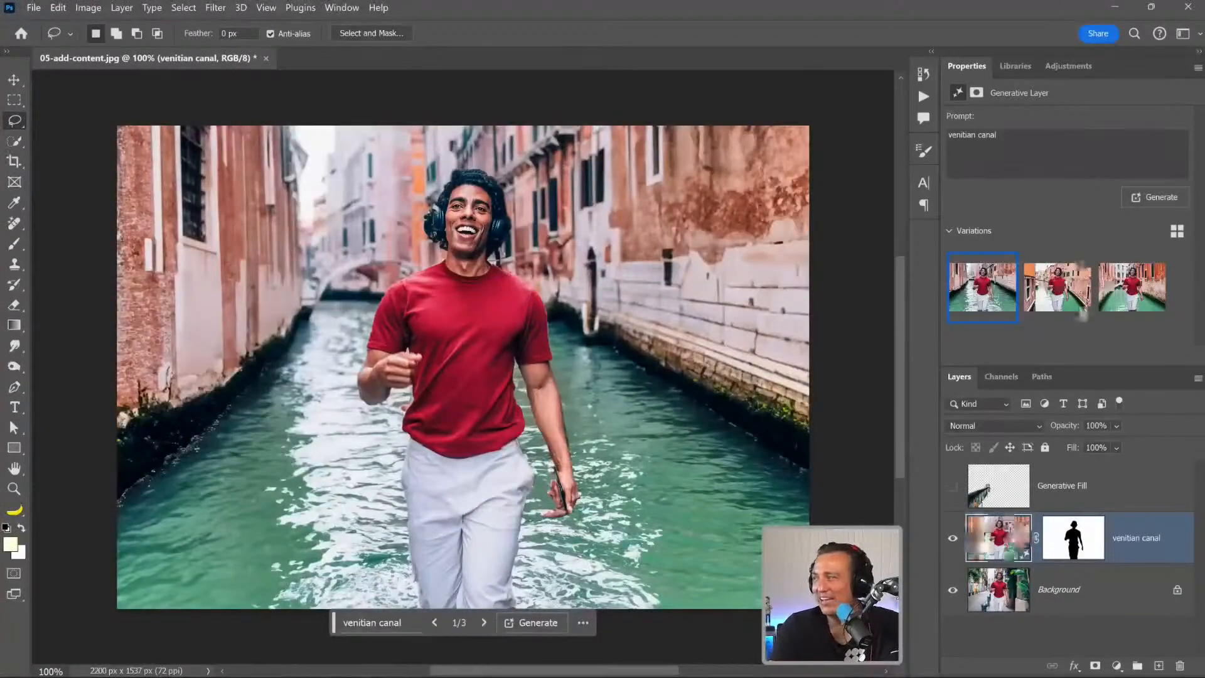
click(1126, 300)
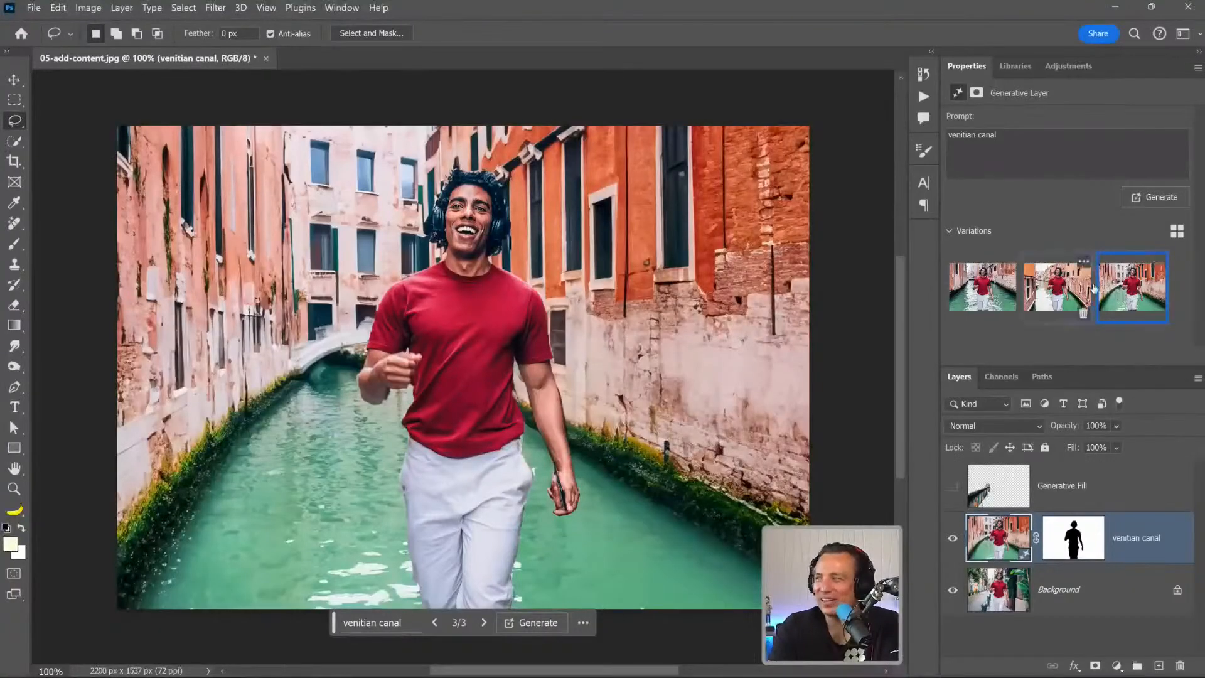
click(1054, 290)
click(1005, 295)
click(1061, 286)
click(1123, 292)
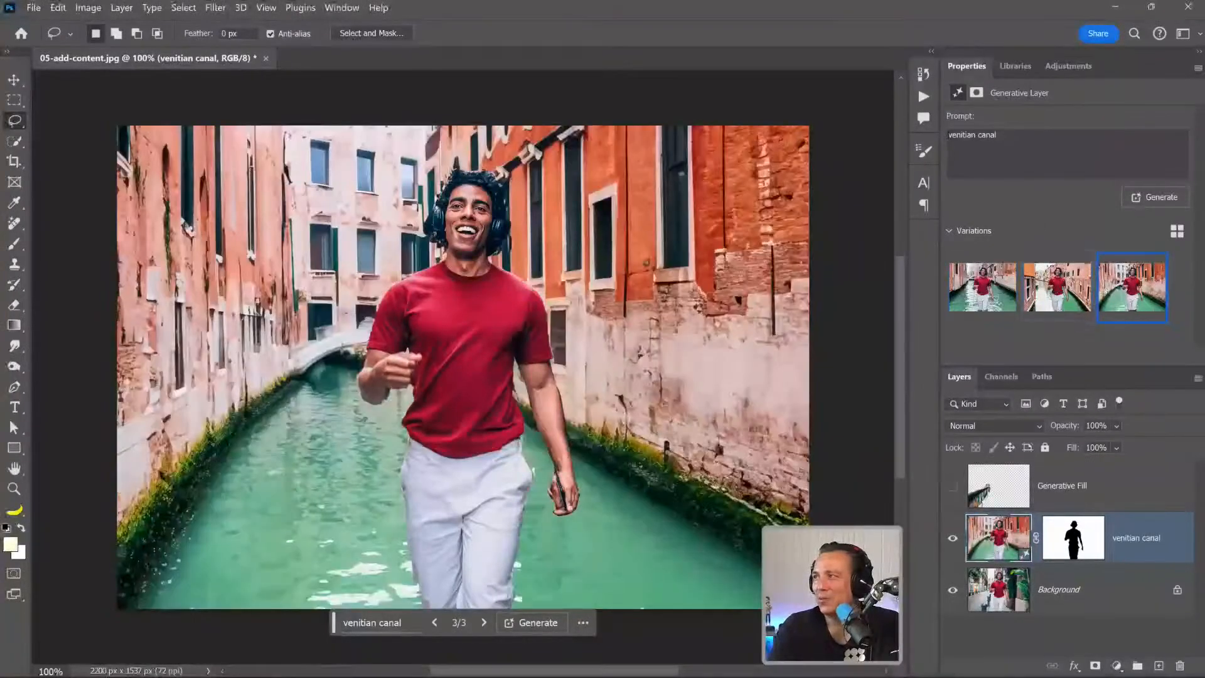
Change the background layer's prompt to "walking next to a venitian canal", regenerate it and choose the third new variation.
text(alking next)
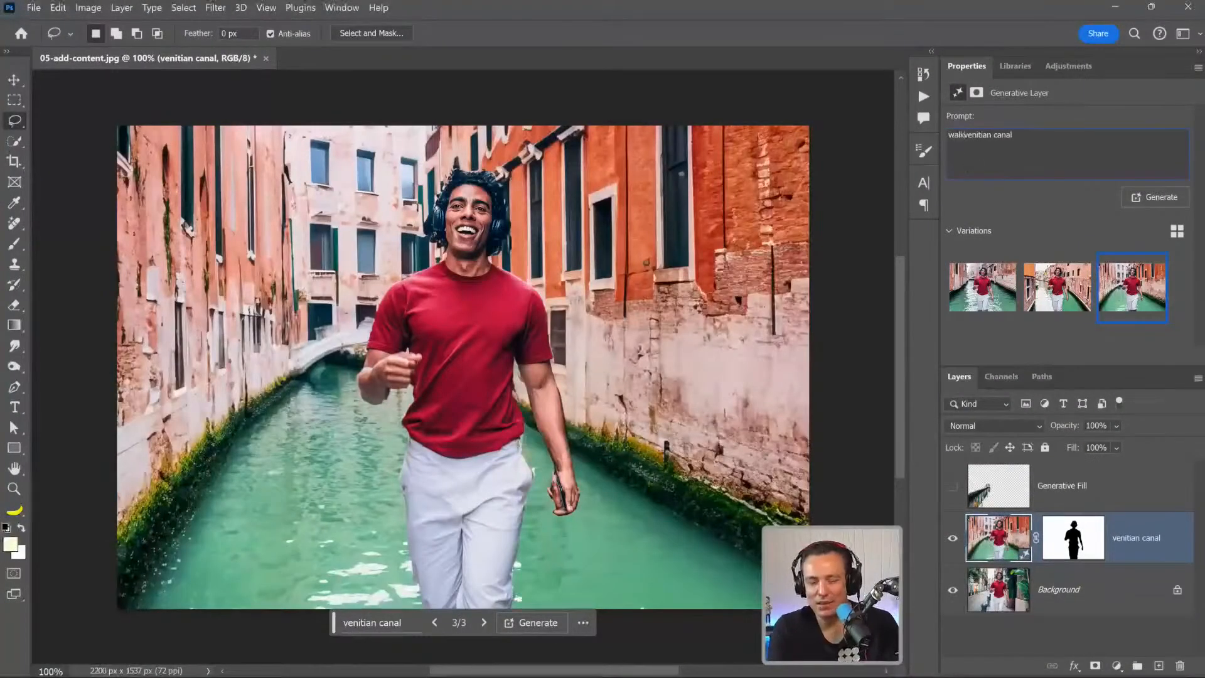
right_click(968, 172)
key(Escape)
text(to a)
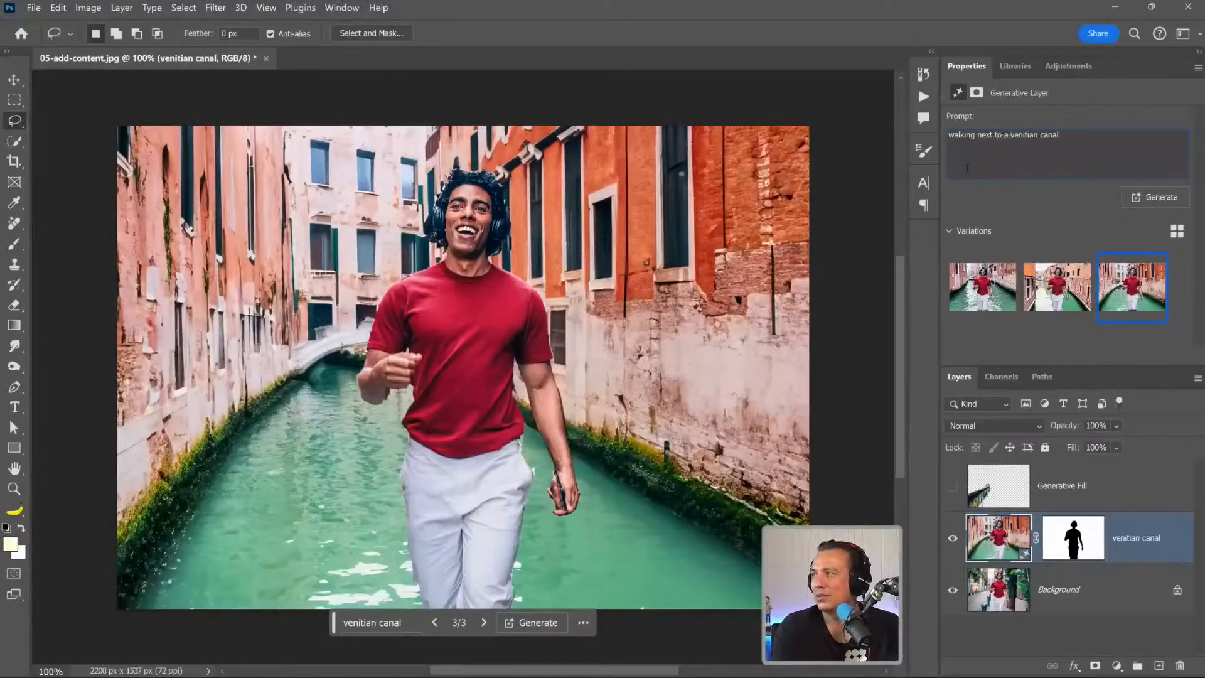
key(Return)
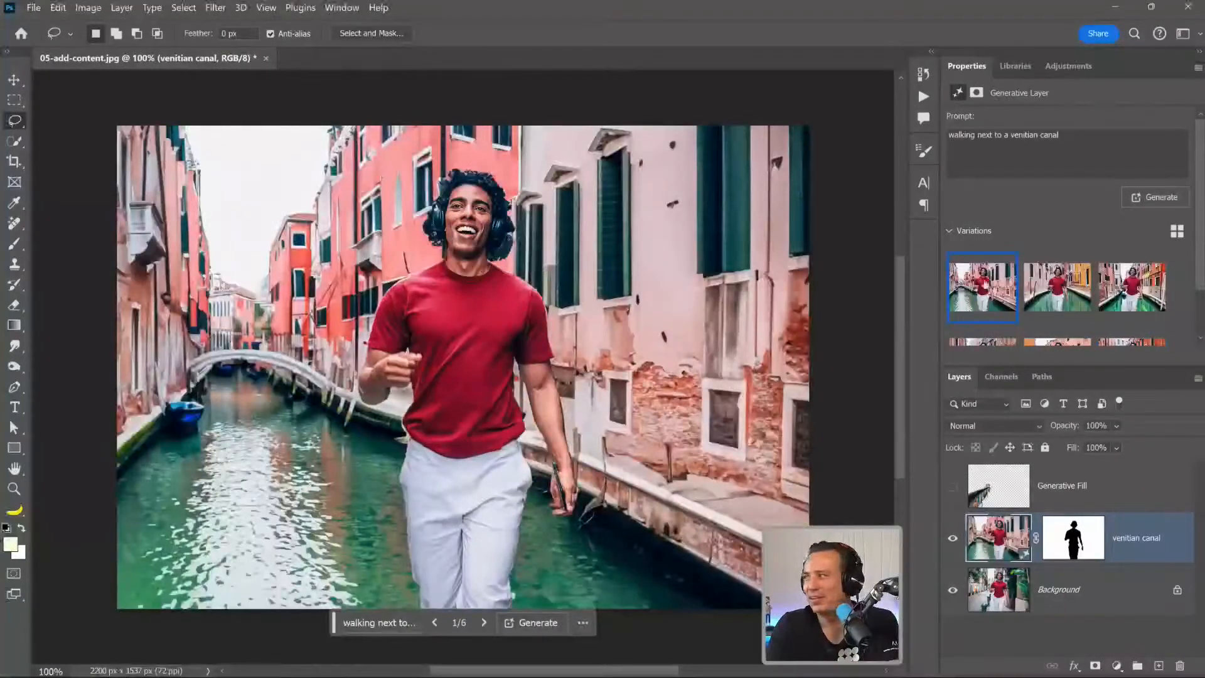
click(1057, 291)
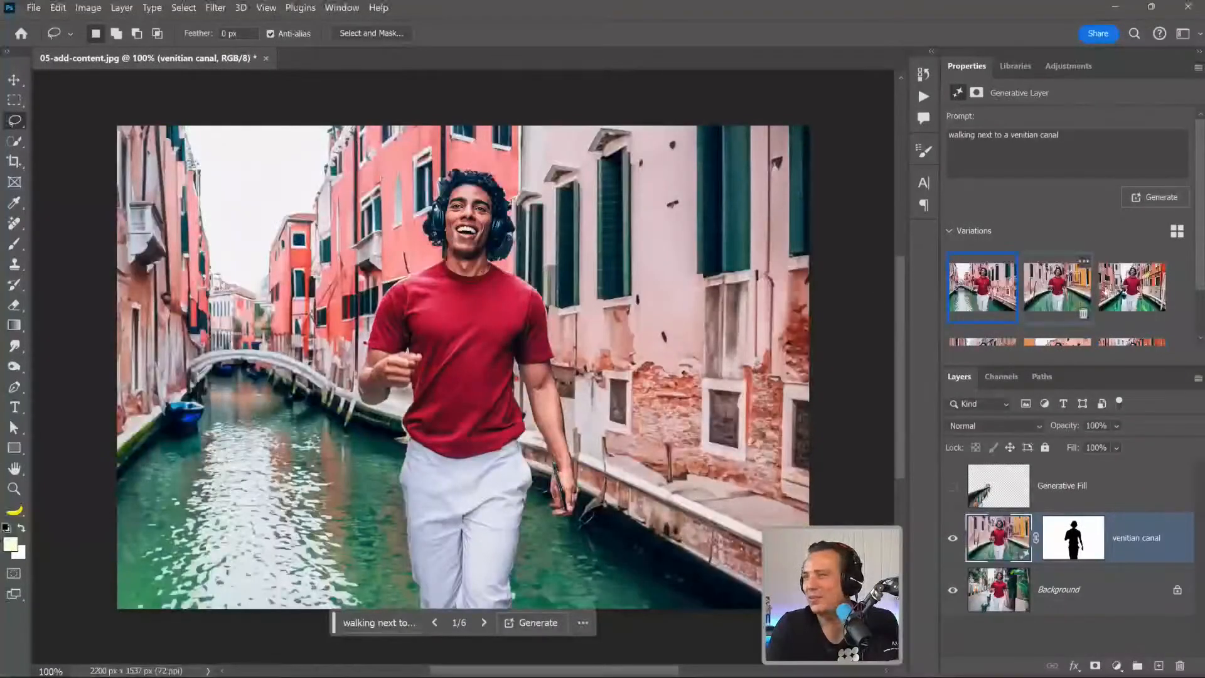
click(1133, 291)
Lasso around the man's raised hand, run Generative Fill with the prompt "fork in hand" and show the second variation.
mouse_move(394, 420)
mouse_down()
mouse_move(399, 354)
mouse_move(429, 320)
mouse_move(437, 382)
mouse_move(423, 429)
mouse_move(394, 419)
mouse_up()
text(fork)
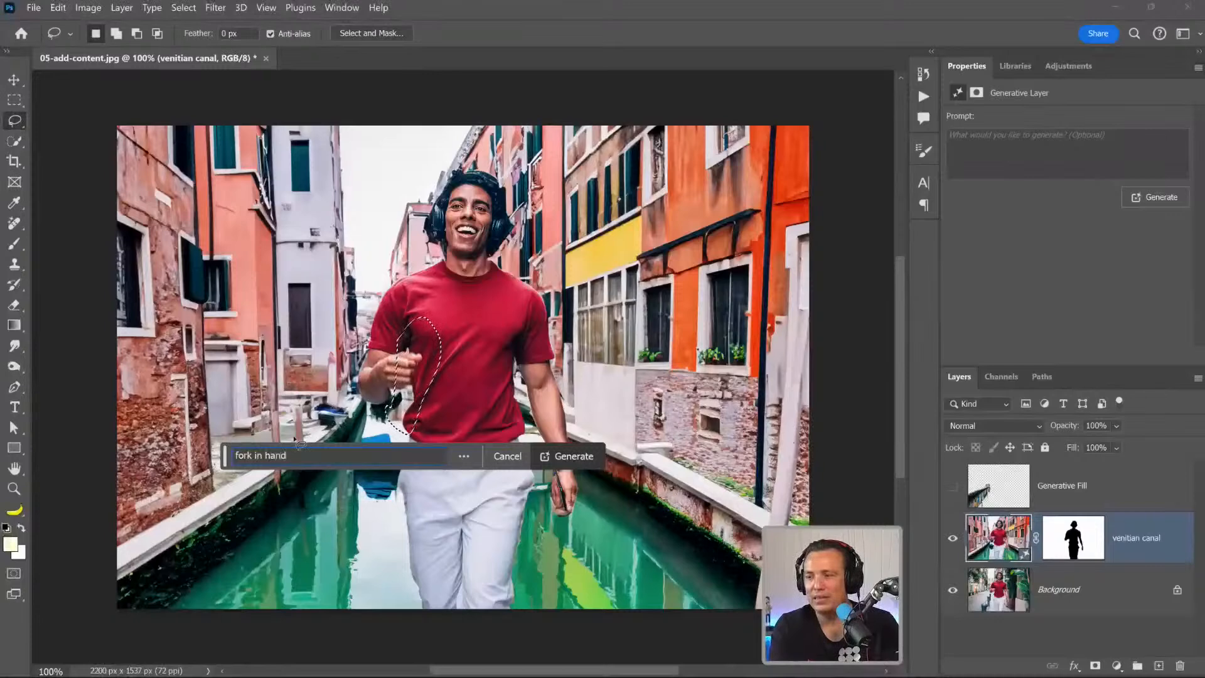
text( in hand)
key(Return)
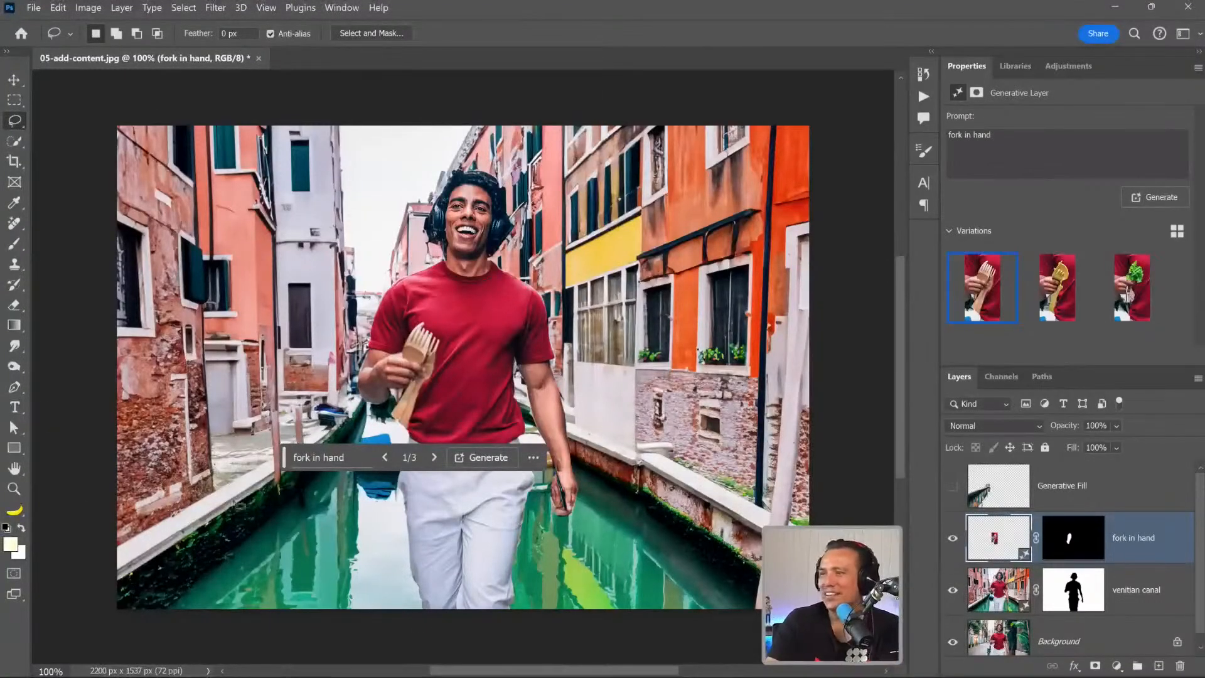
click(1042, 290)
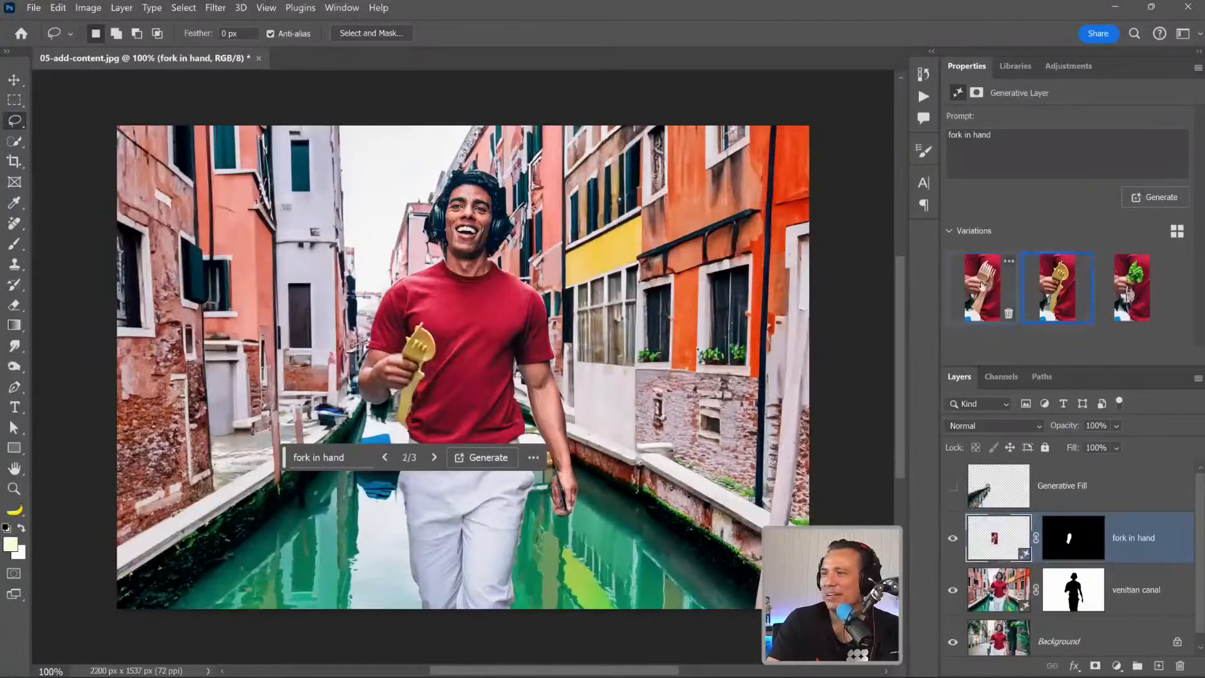